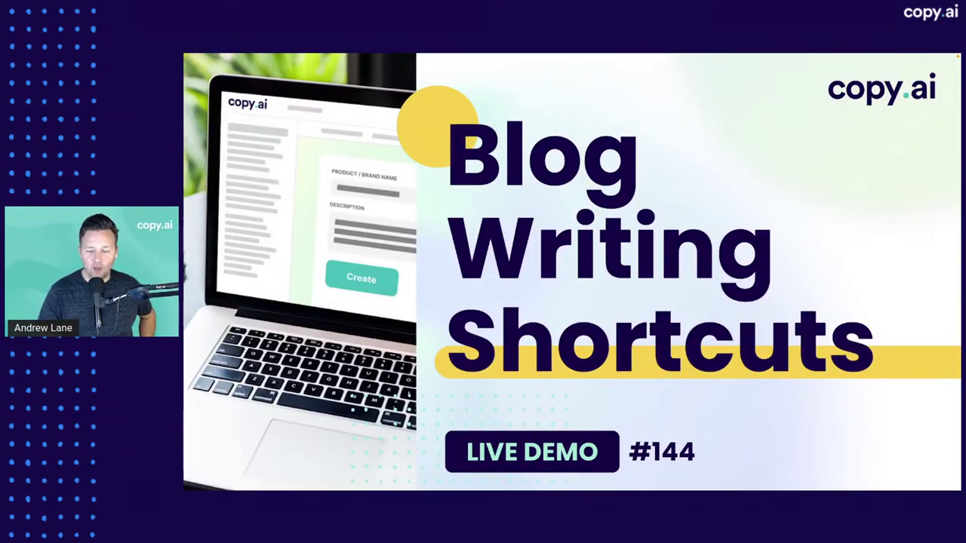
Advance past the title slide to the desktop overview of the Copy.ai demo windows.
click(847, 244)
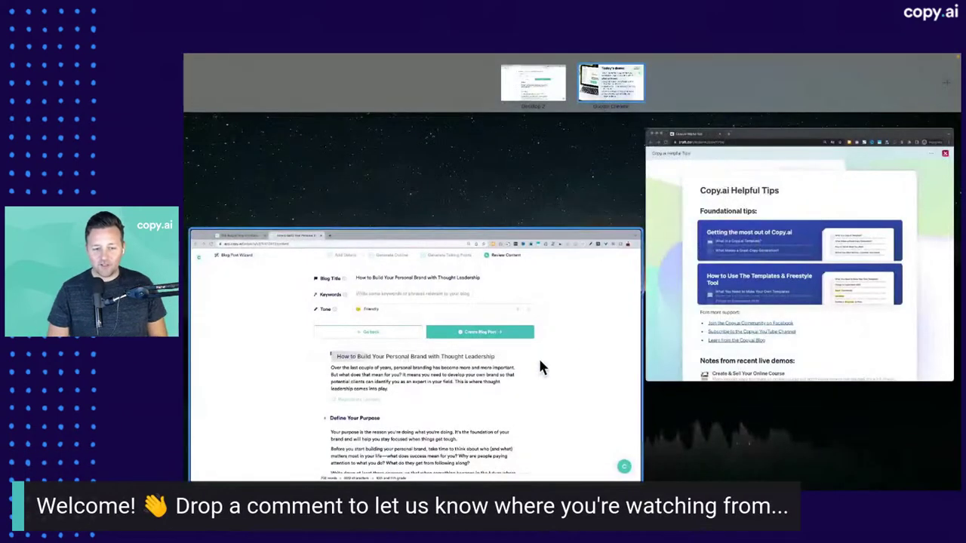
Show the personal-brand Blog Post Wizard review page full screen, zoomed to 150%.
click(563, 370)
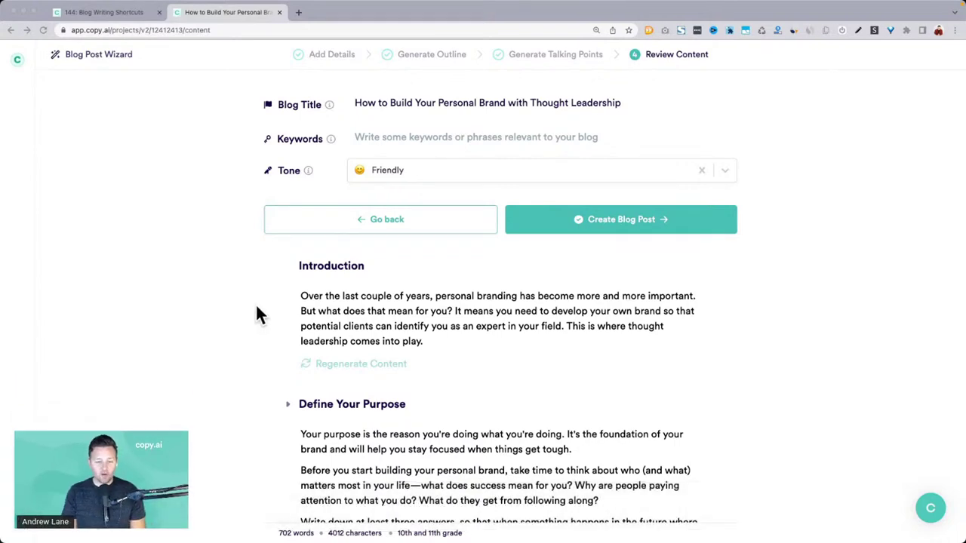
key(super+equal)
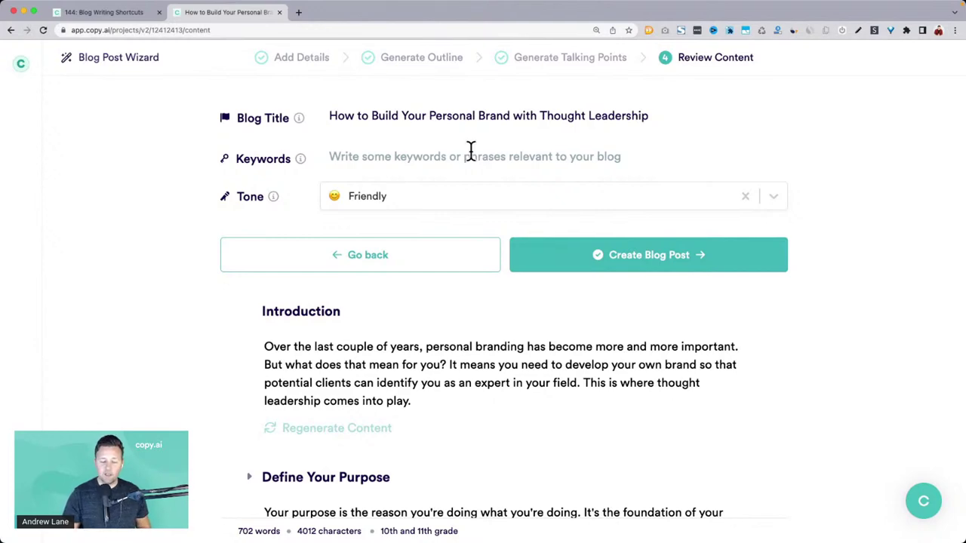
scroll(470, 151, down, 3)
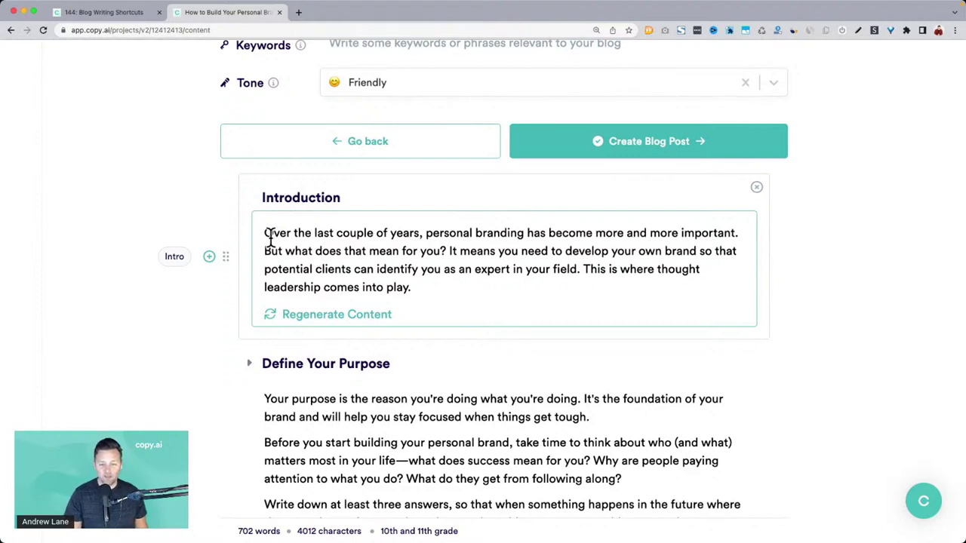
Regenerate the Introduction section's content with new text.
drag(269, 238, 468, 291)
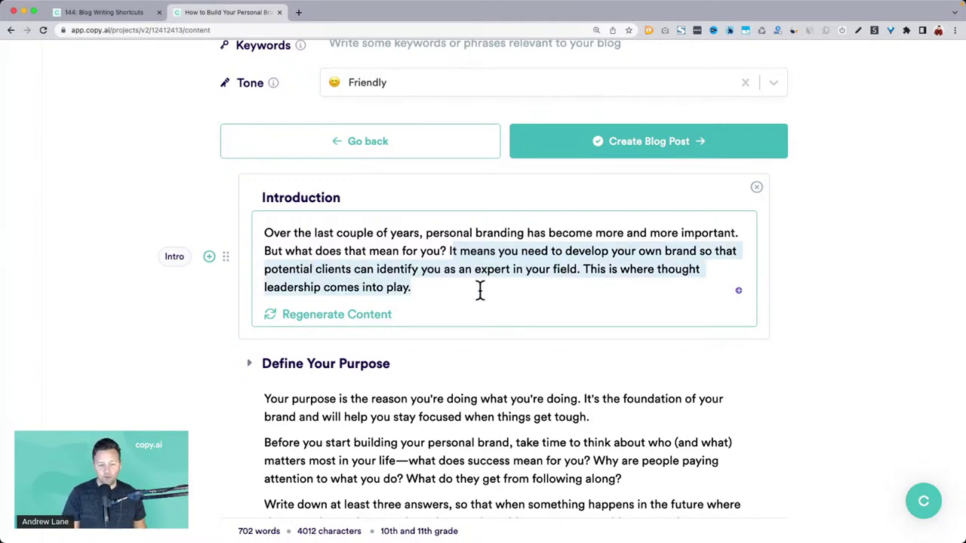
click(314, 321)
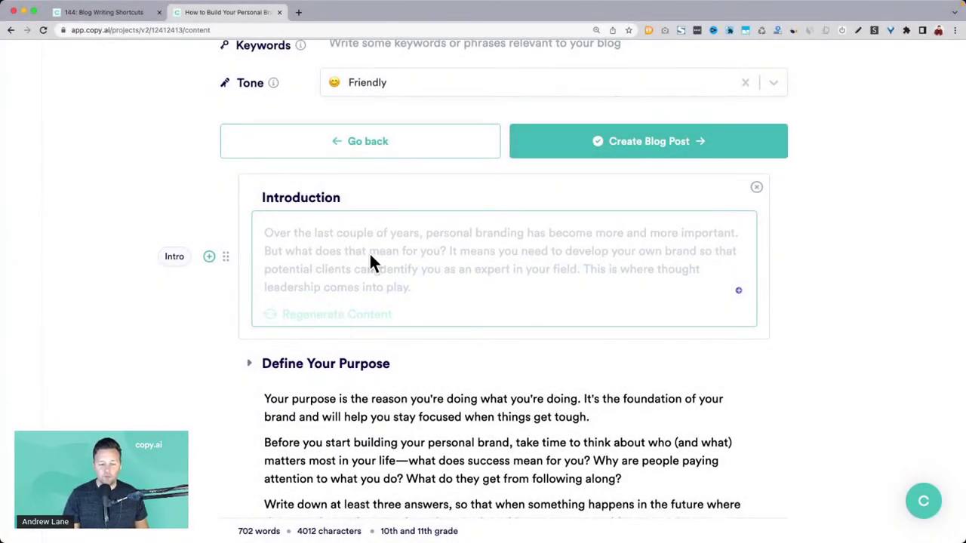
scroll(369, 256, down, 3)
click(321, 268)
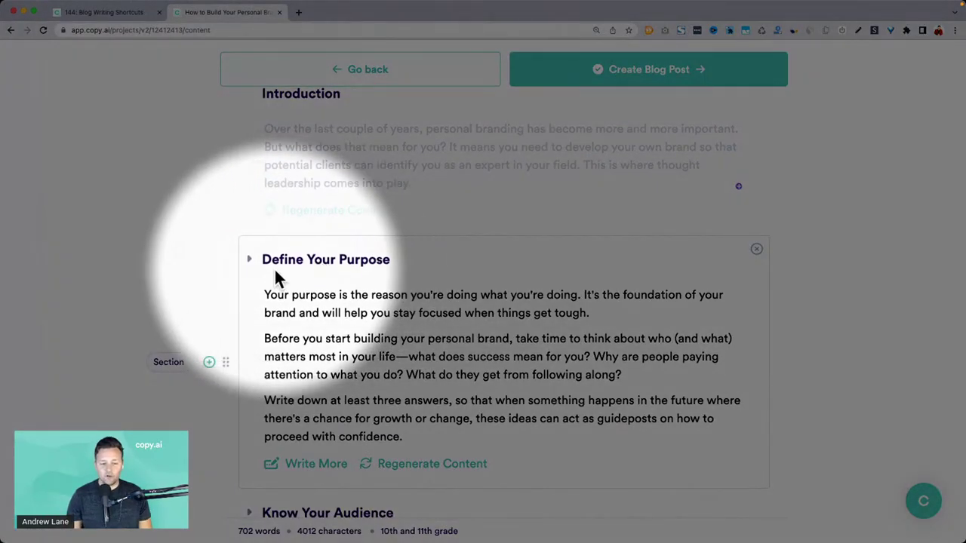
Review the draft's sections and highlight the Be Consistent paragraph.
scroll(321, 343, down, 4)
scroll(330, 363, up, 4)
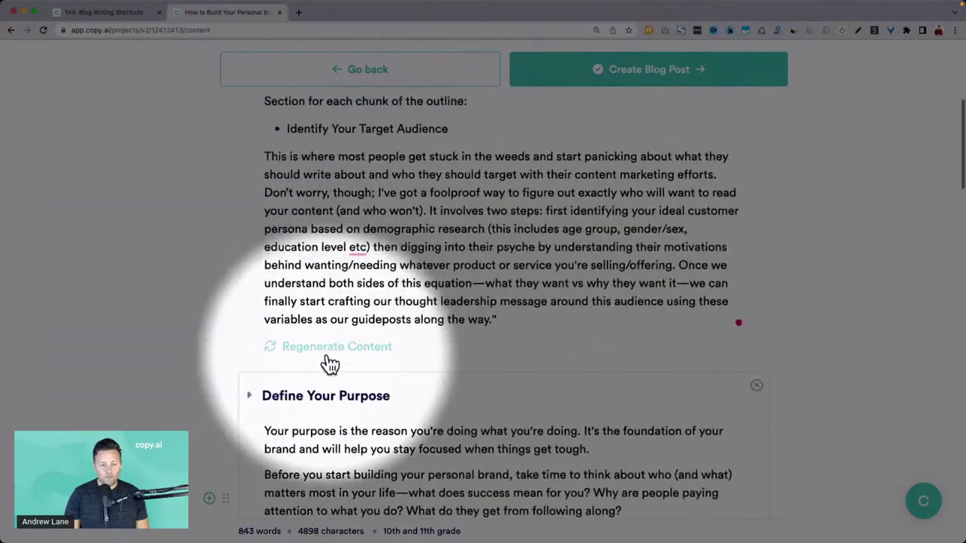
scroll(328, 355, down, 9)
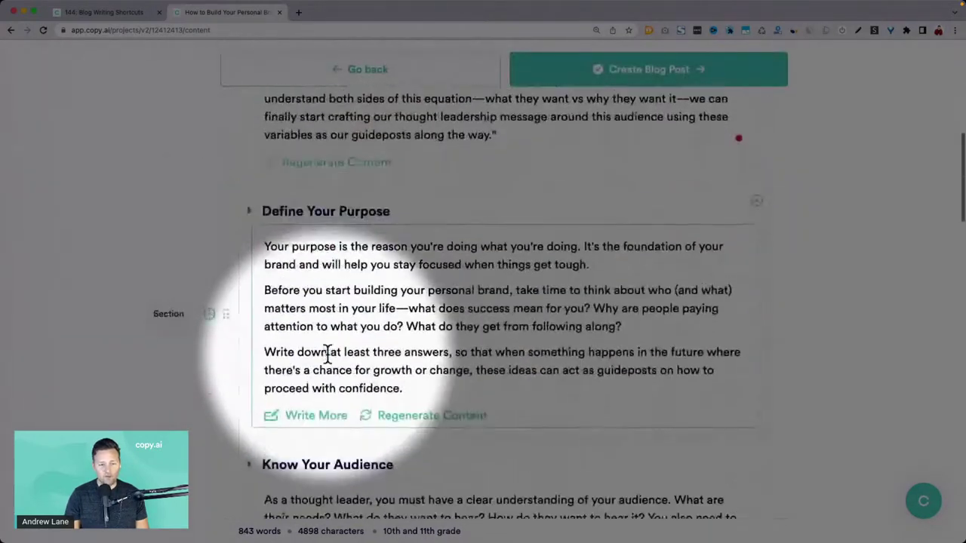
scroll(304, 206, down, 9)
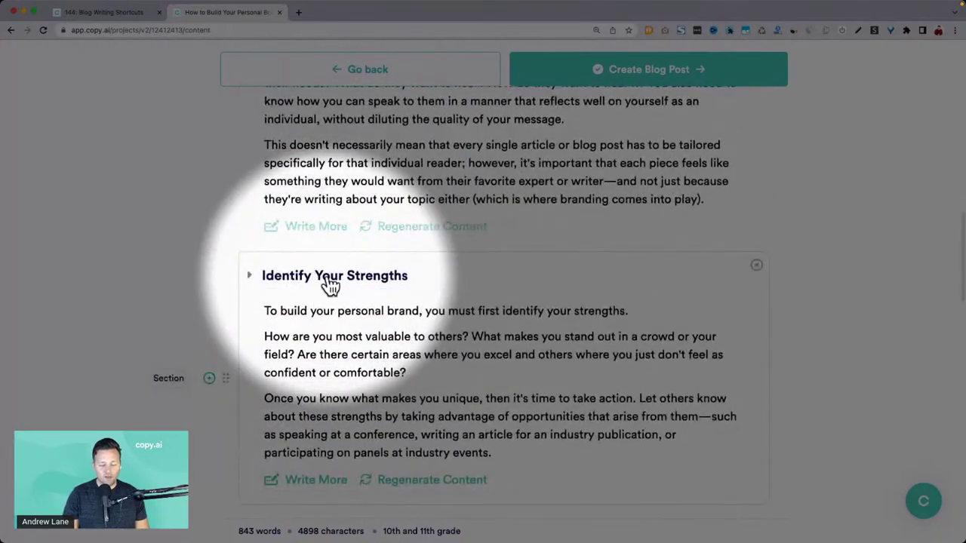
scroll(319, 275, down, 5)
scroll(319, 275, down, 6)
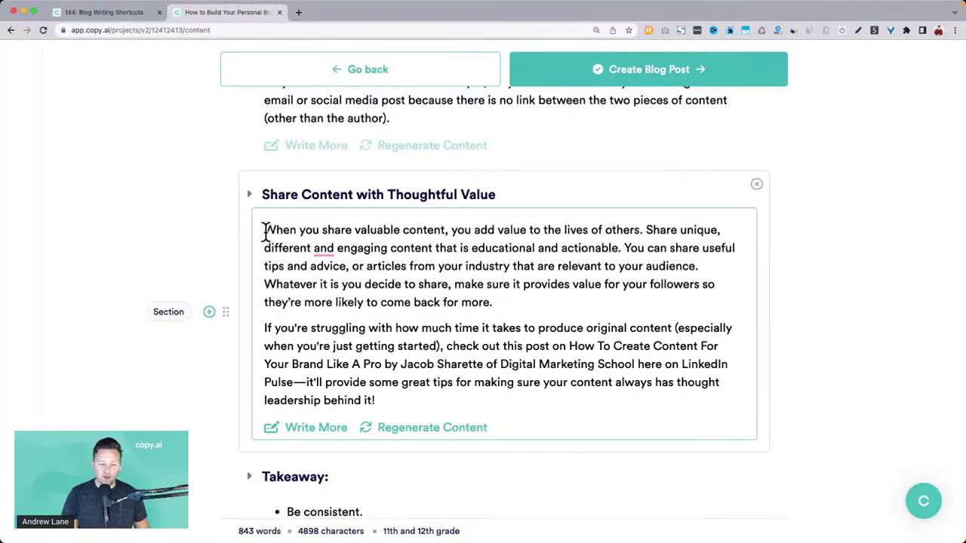
scroll(385, 408, up, 5)
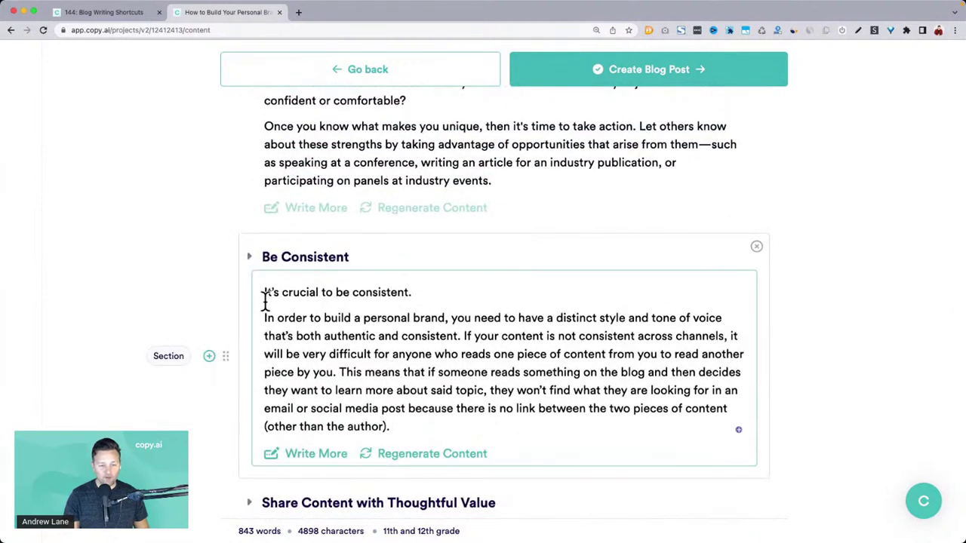
drag(266, 318, 633, 408)
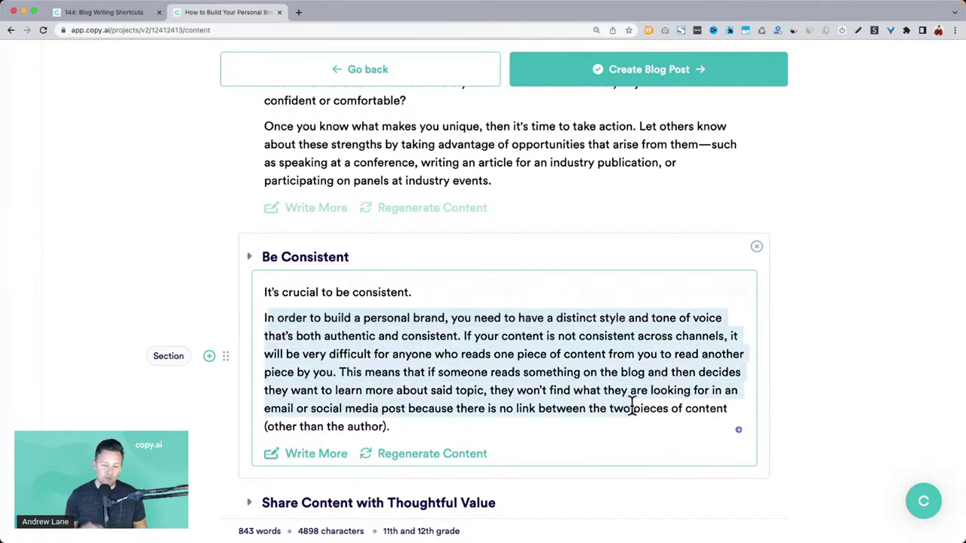
scroll(631, 408, down, 5)
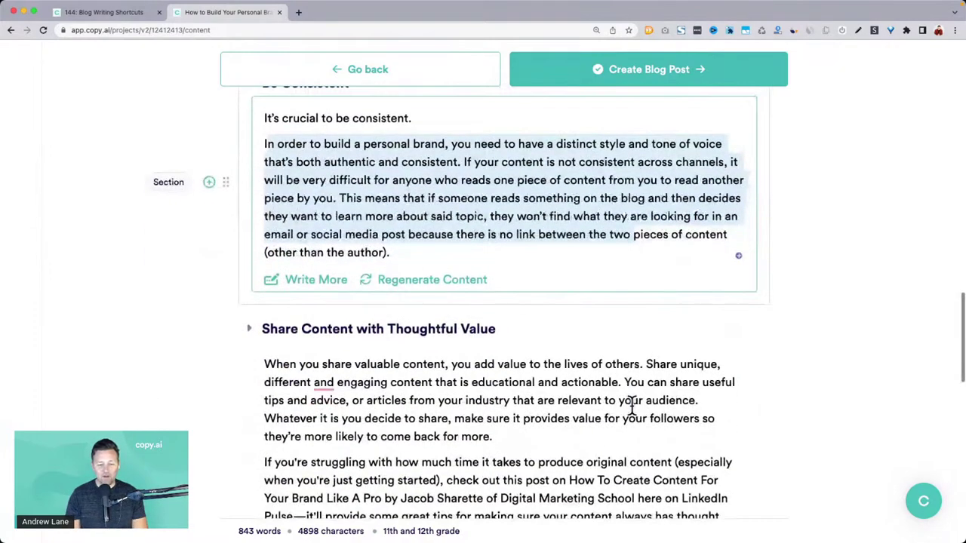
scroll(633, 415, down, 4)
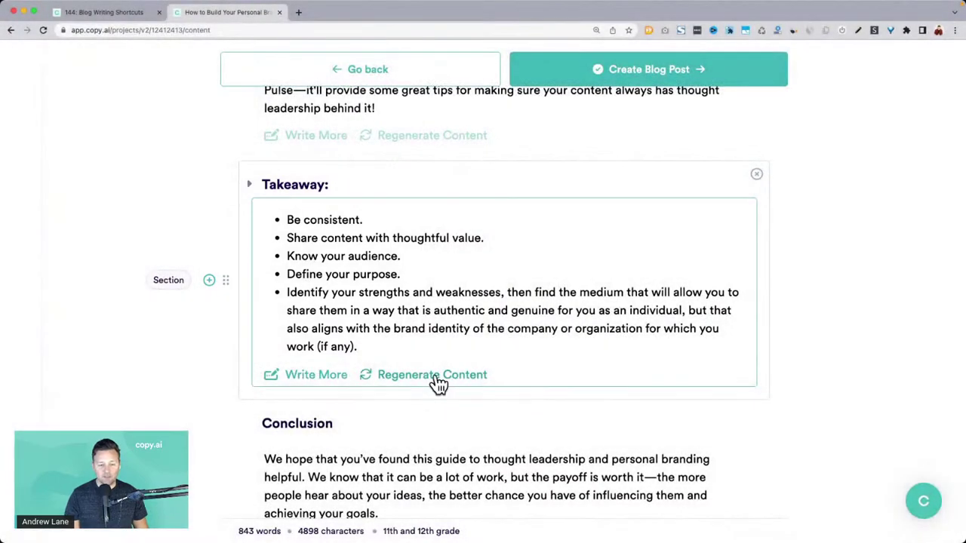
Regenerate the Takeaway section and highlight the Conclusion paragraph.
click(437, 381)
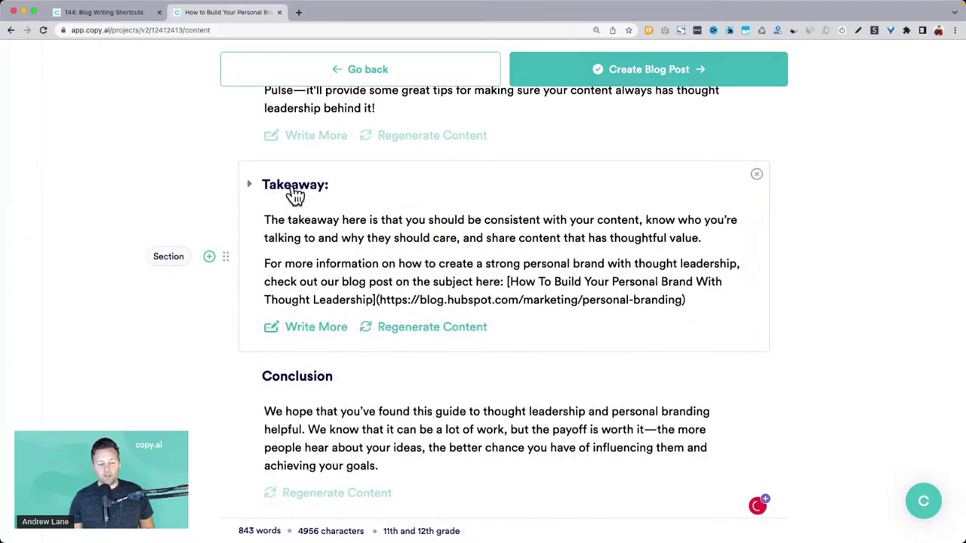
scroll(286, 294, down, 3)
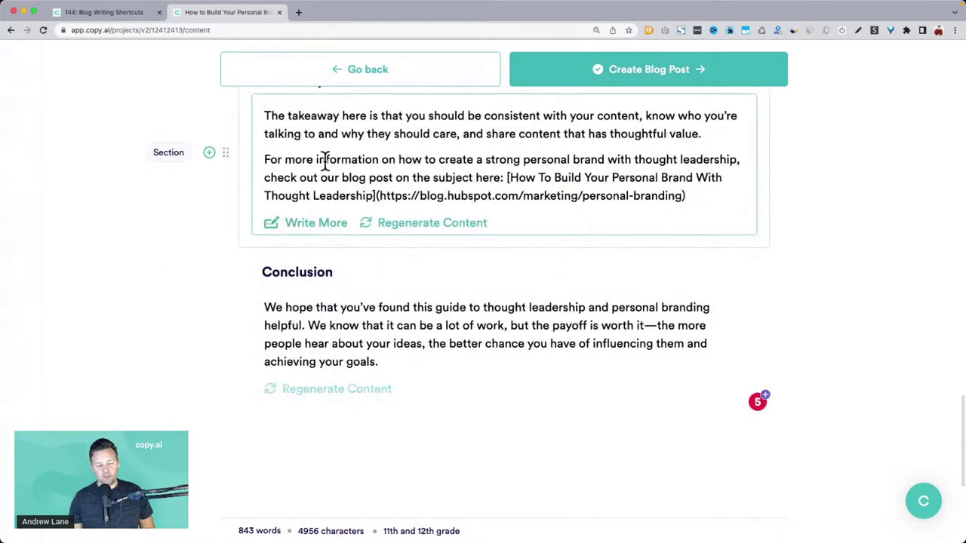
scroll(317, 189, up, 2)
scroll(311, 249, down, 2)
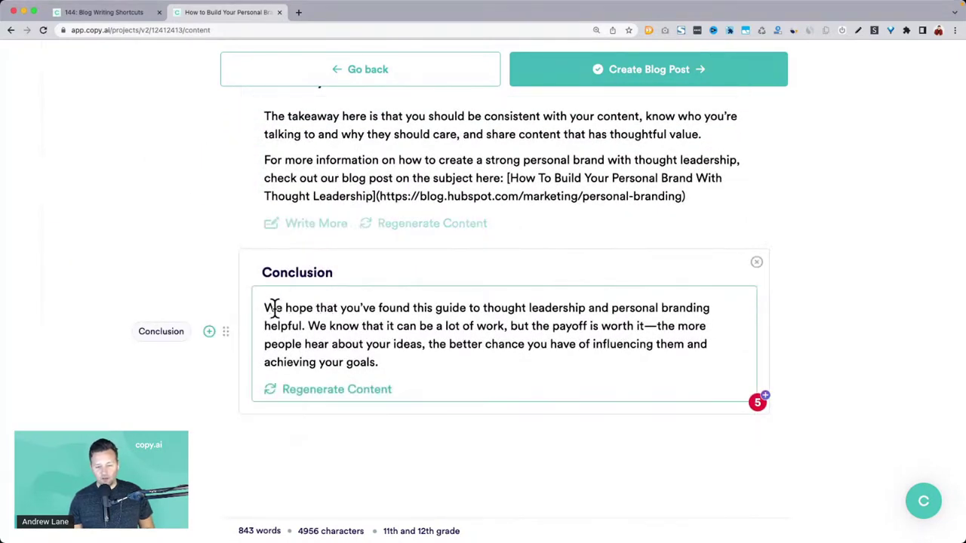
drag(274, 308, 656, 362)
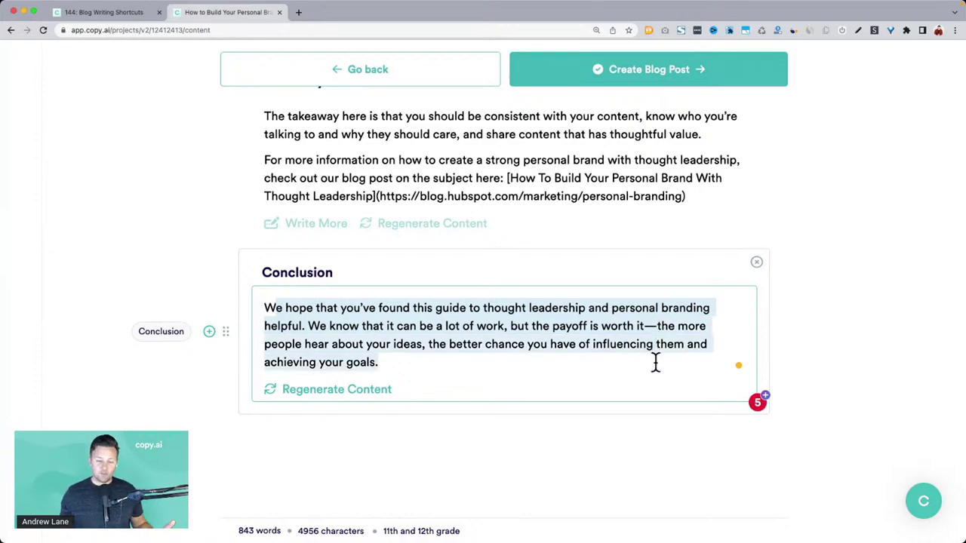
scroll(656, 363, up, 20)
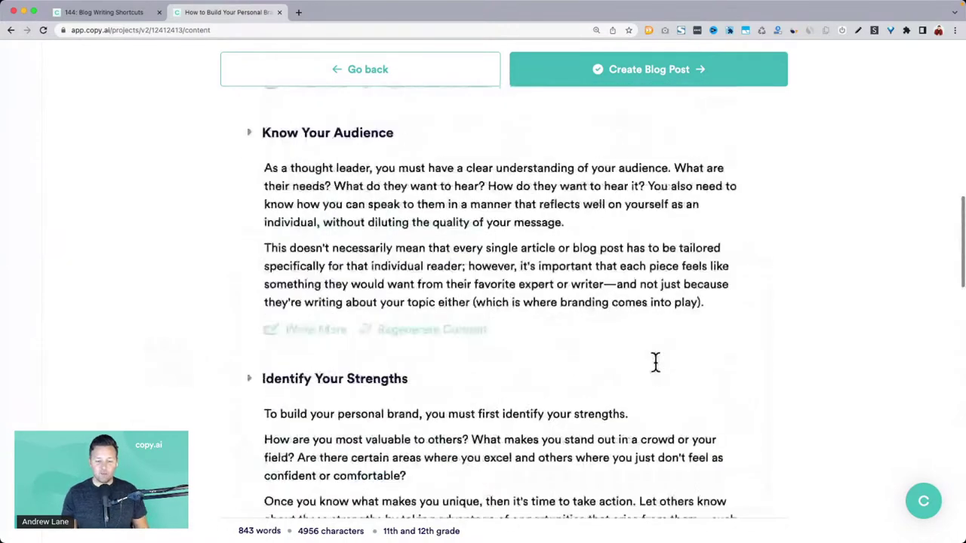
scroll(655, 363, up, 3)
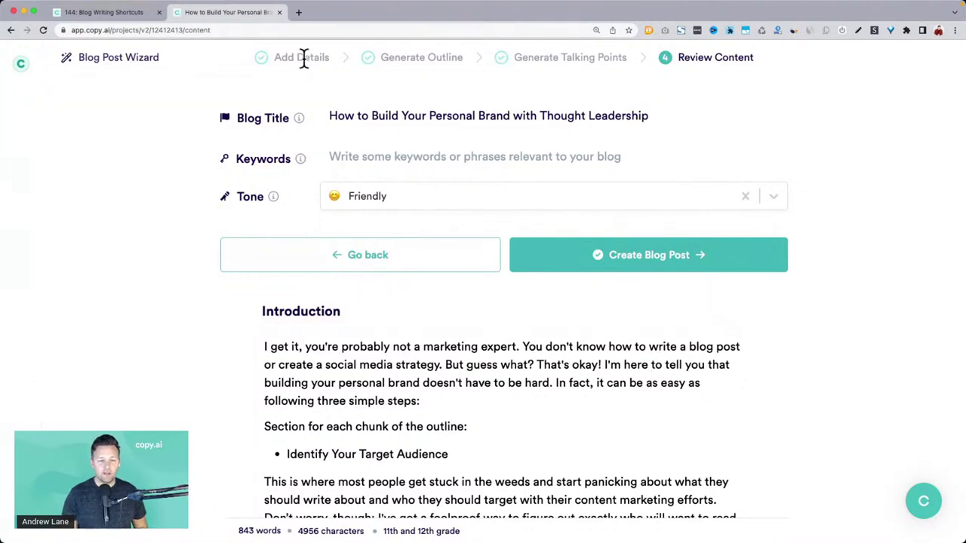
Step the wizard back to Add Details and switch to the '144: Blog Writing Shortcuts' project.
click(270, 260)
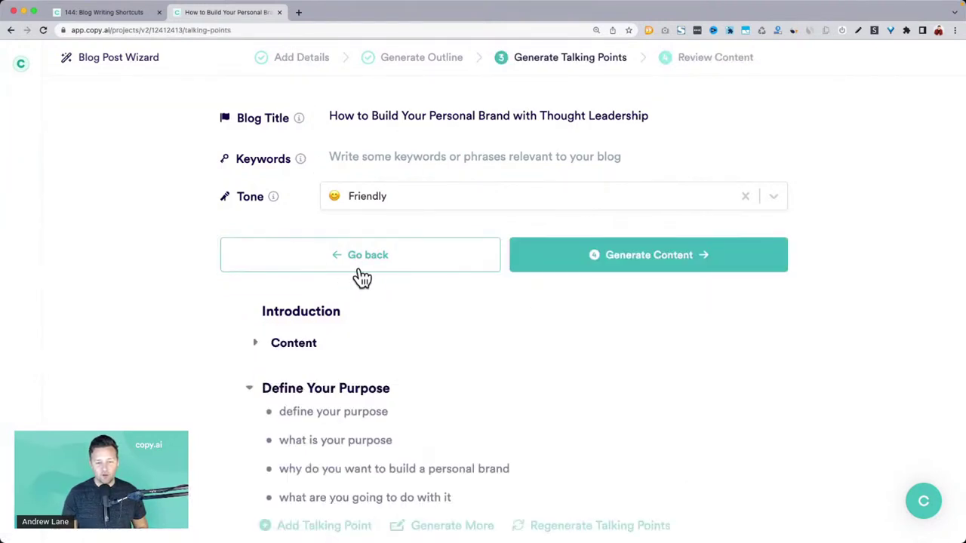
click(318, 266)
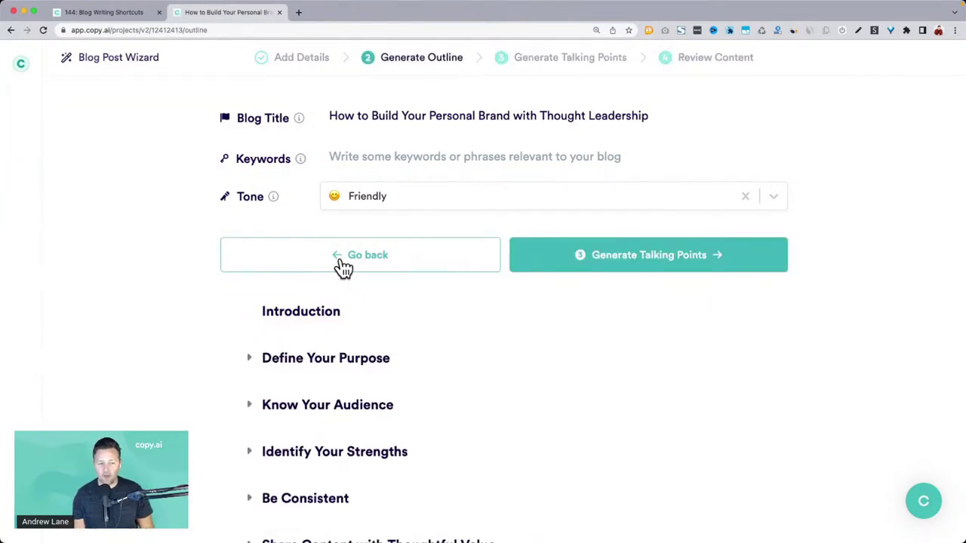
click(343, 264)
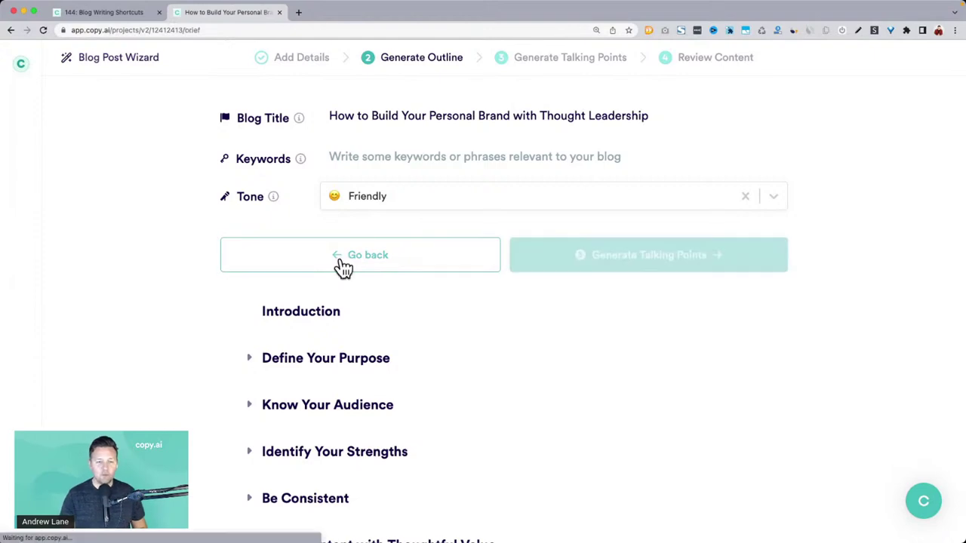
click(120, 30)
click(114, 14)
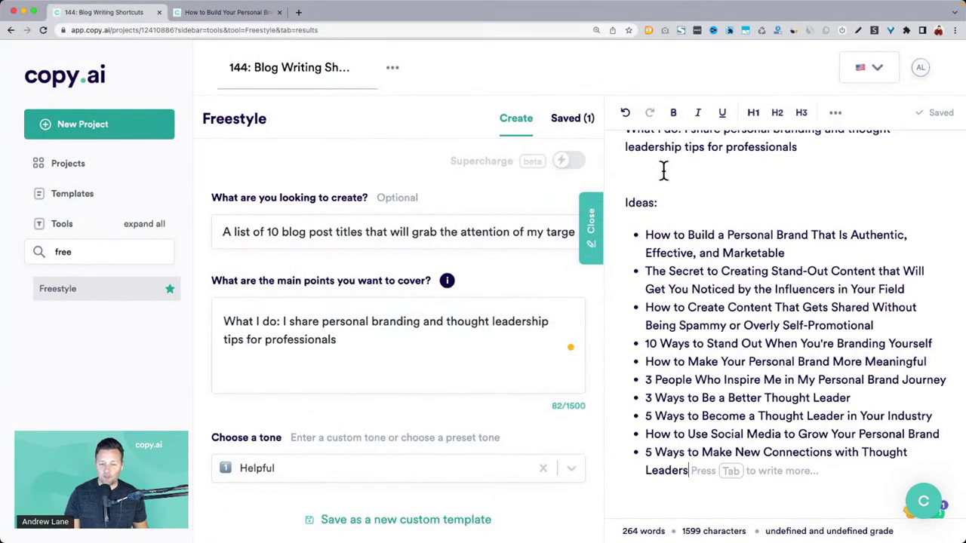
Review the blog-title Freestyle prompt and hide the document editor to widen the form.
scroll(709, 240, up, 15)
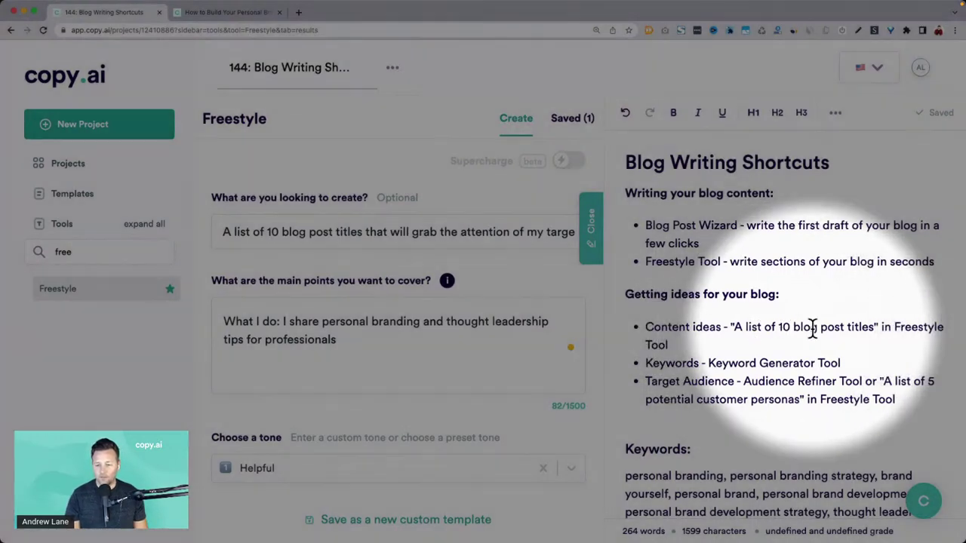
scroll(812, 329, down, 5)
scroll(811, 329, down, 12)
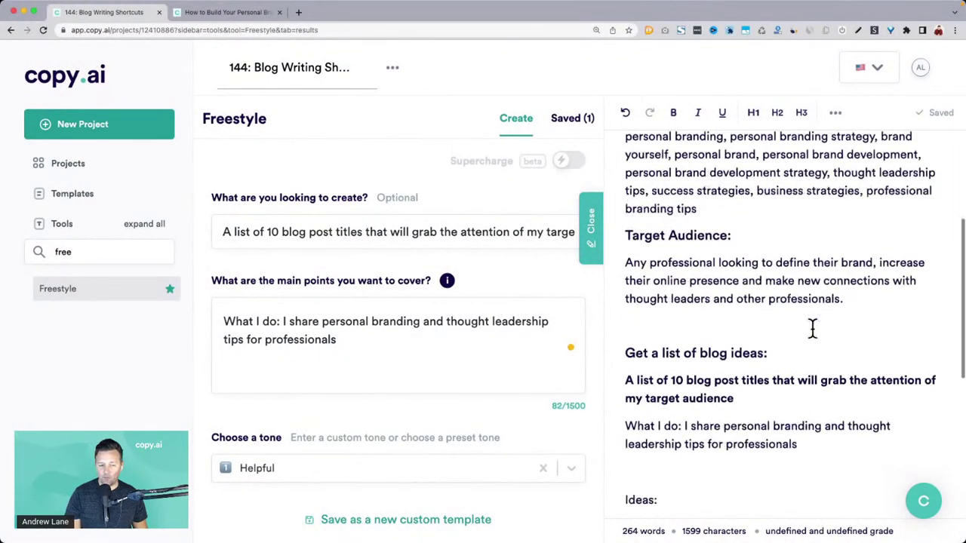
triple_click(219, 233)
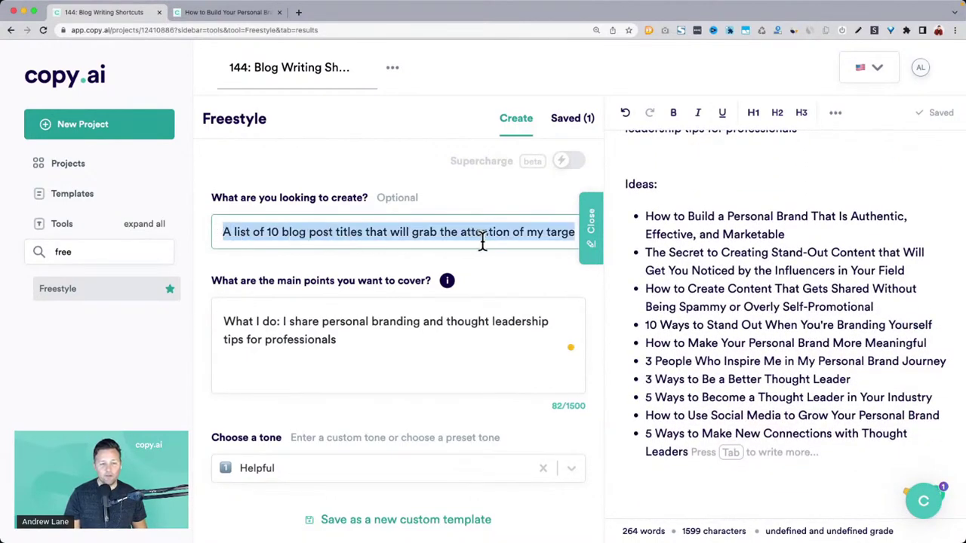
click(595, 245)
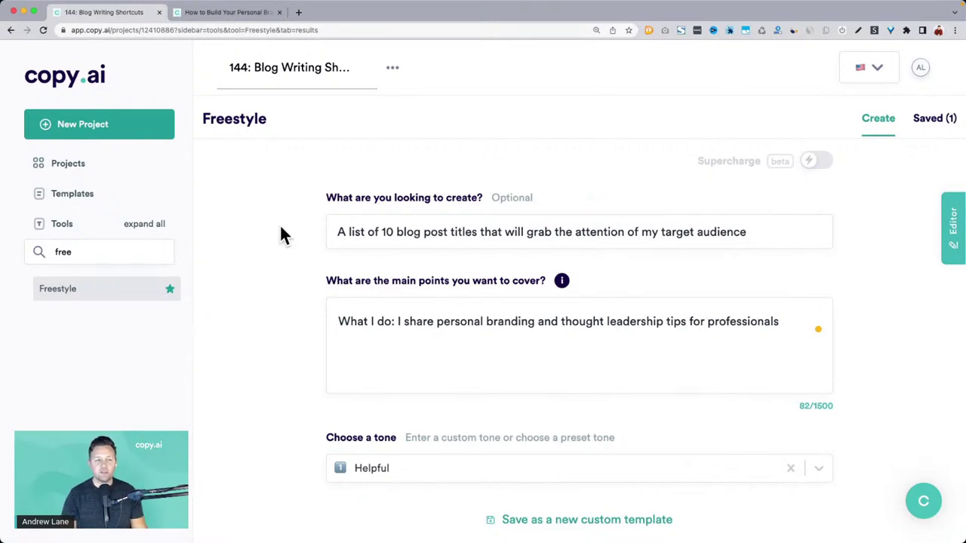
Return to Blog Writing Shortcuts and search the tools for 'fre'.
click(228, 17)
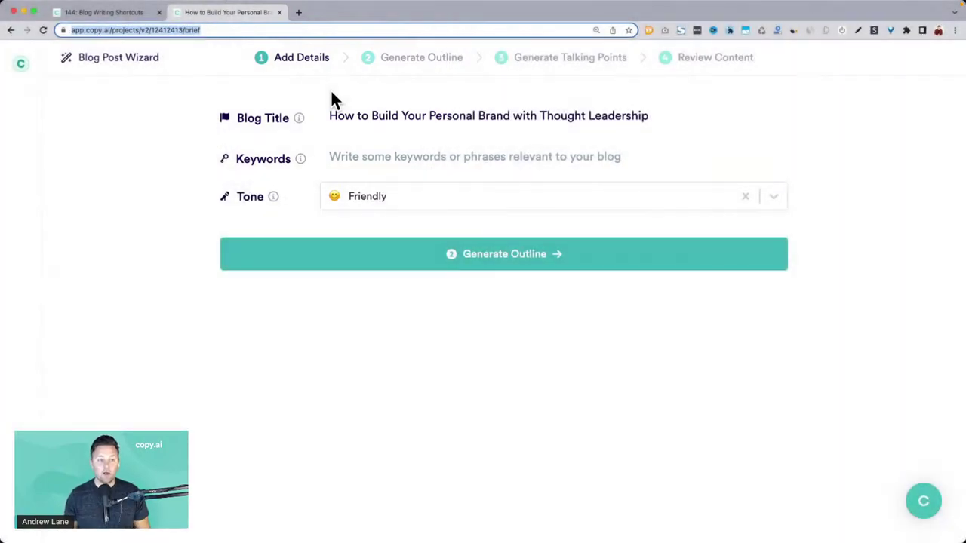
click(106, 12)
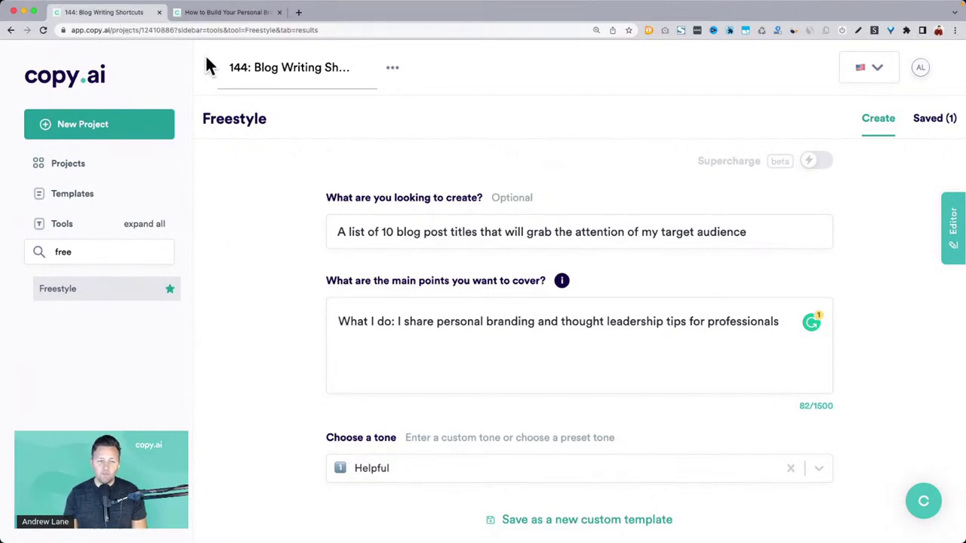
double_click(85, 257)
text(fre)
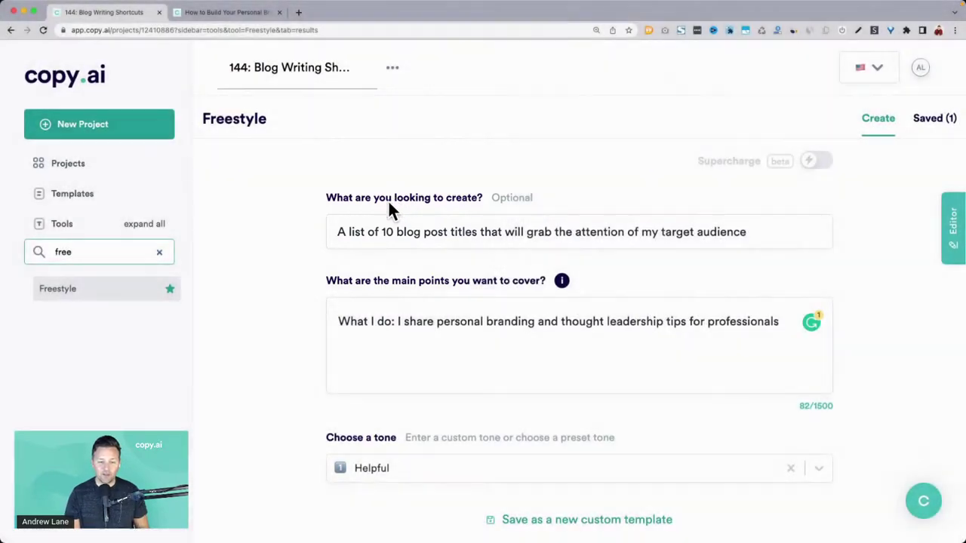
Review the Freestyle what-to-create, main-points and description inputs.
drag(347, 233, 585, 224)
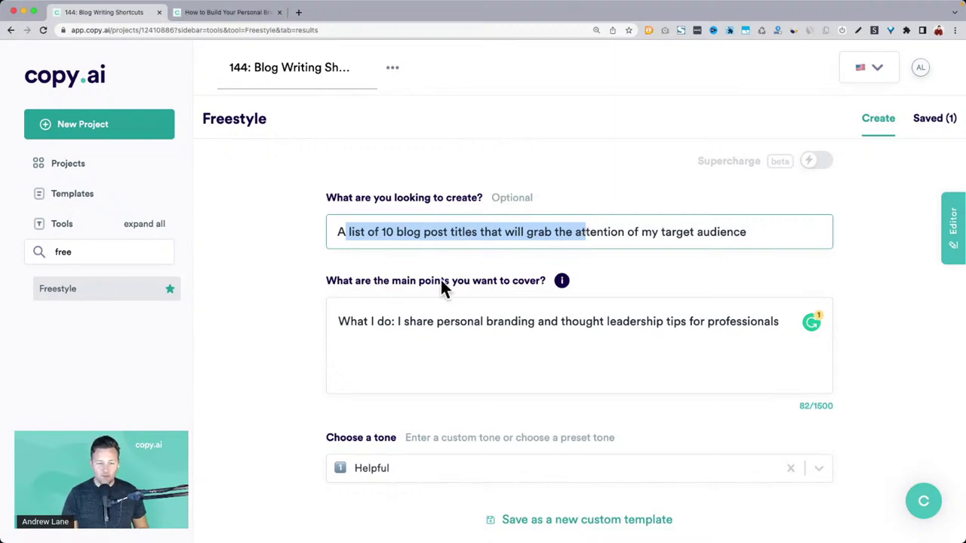
drag(327, 281, 397, 301)
click(337, 324)
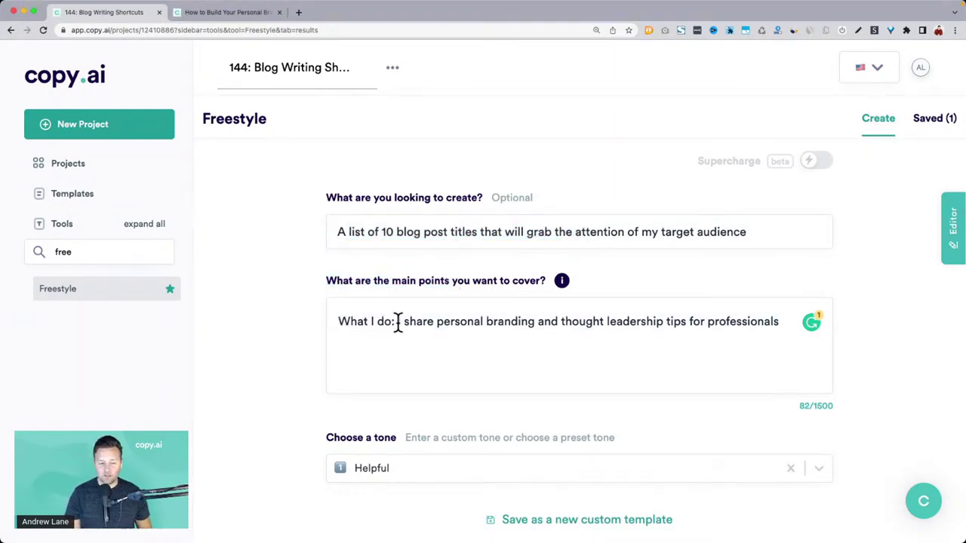
drag(398, 322, 783, 317)
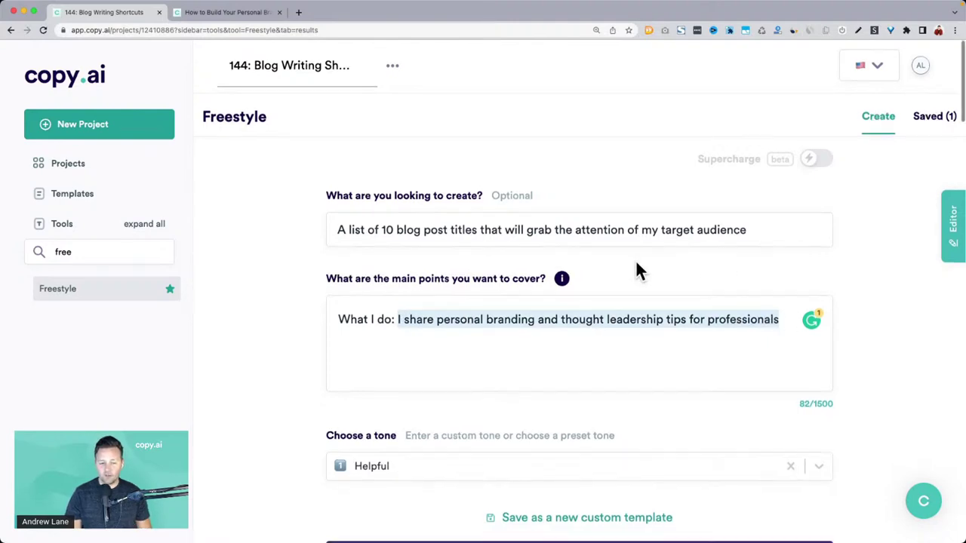
scroll(635, 264, down, 4)
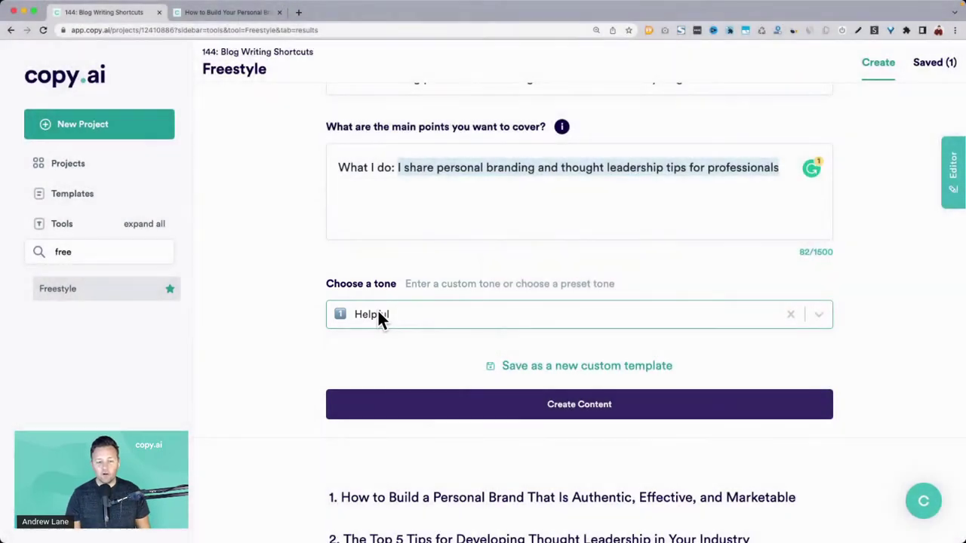
Keep Helpful as the Freestyle tone from the preset list.
click(380, 315)
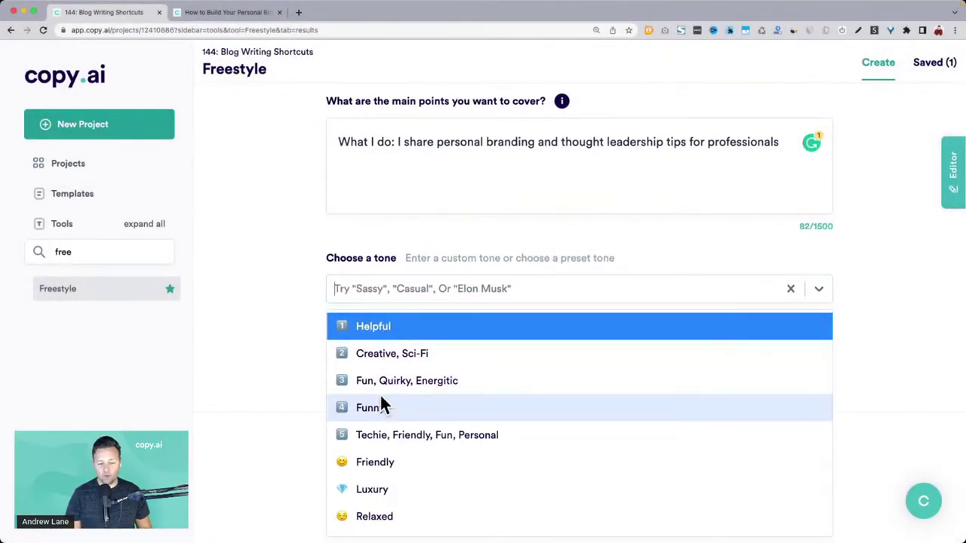
scroll(381, 401, down, 3)
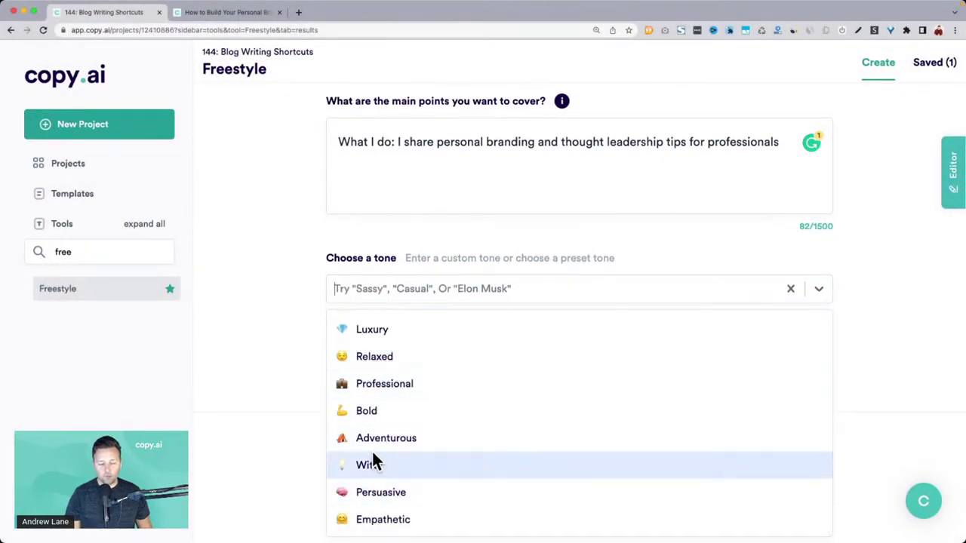
scroll(398, 367, up, 1)
scroll(394, 361, up, 1)
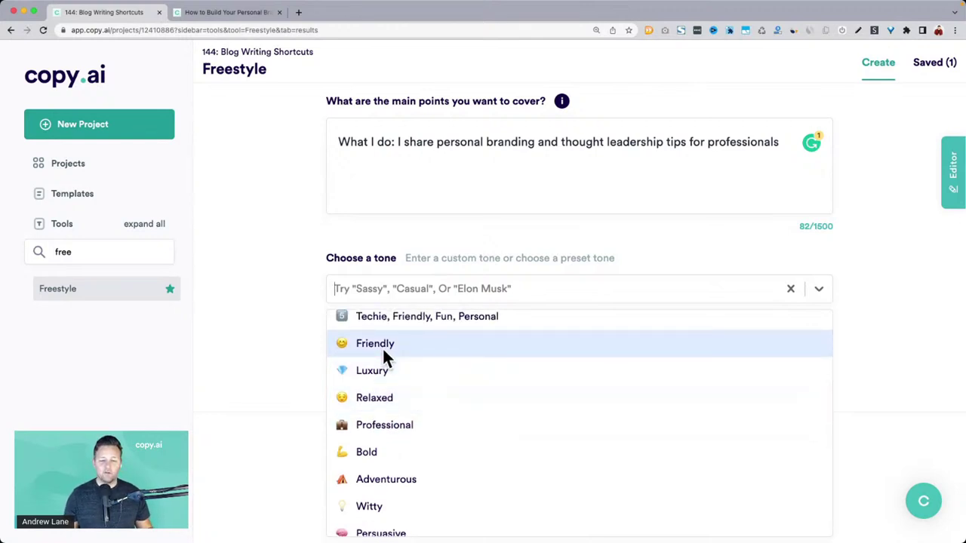
scroll(375, 337, up, 2)
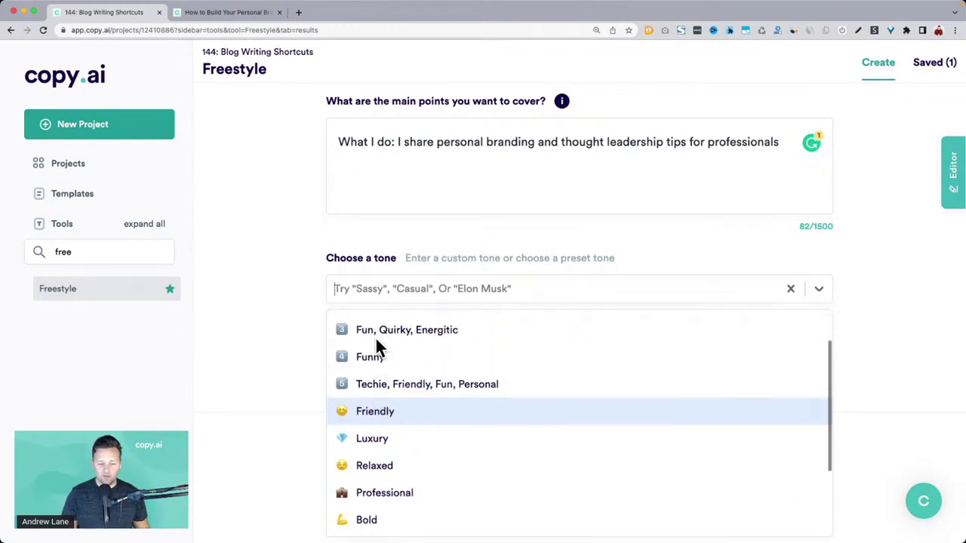
scroll(375, 337, up, 3)
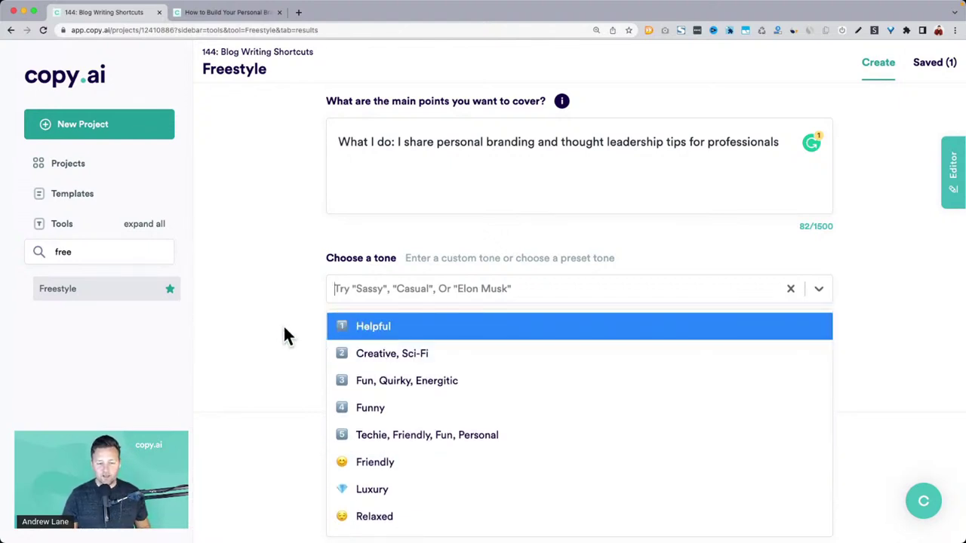
key(Return)
Select the sixth title, 'How to Create Content That Gets Shared Without Being Spammy'.
scroll(285, 332, down, 5)
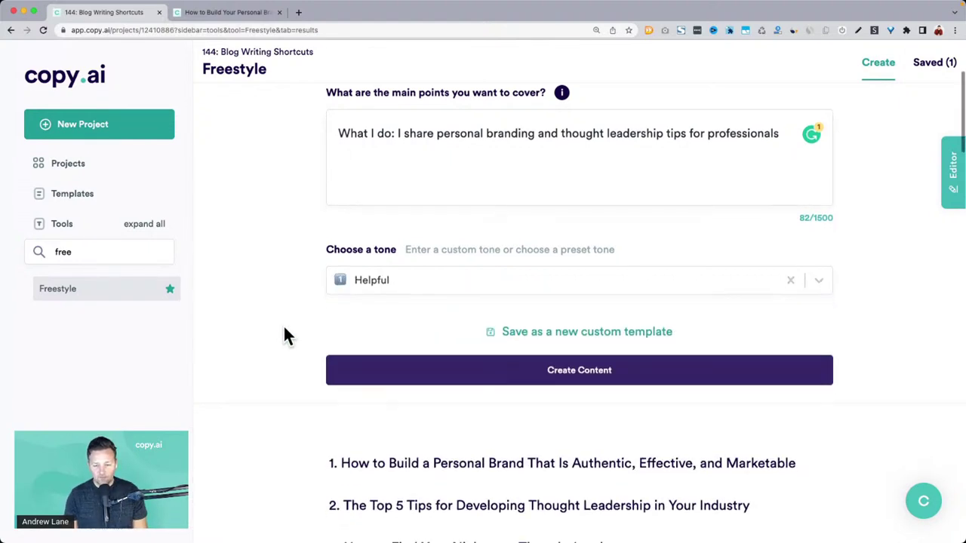
scroll(285, 335, down, 2)
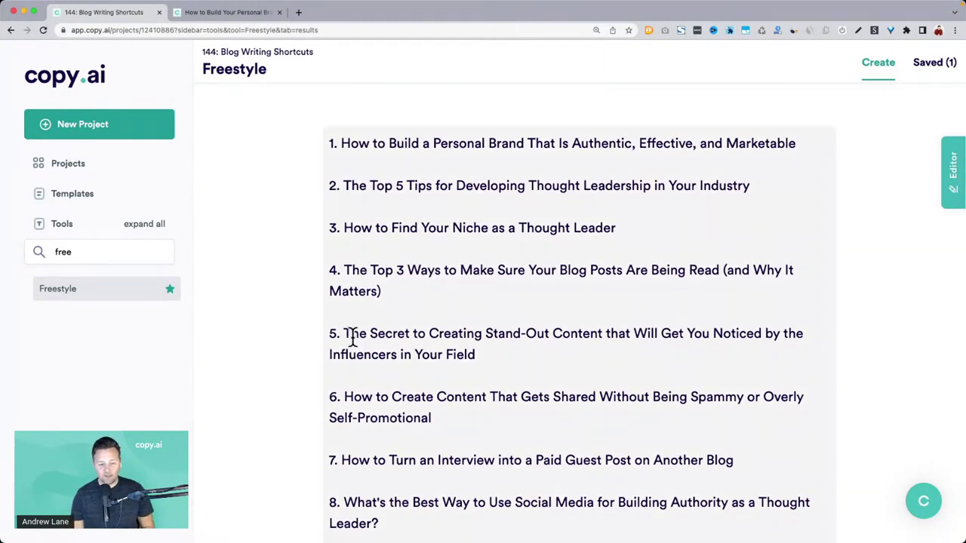
drag(343, 334, 548, 348)
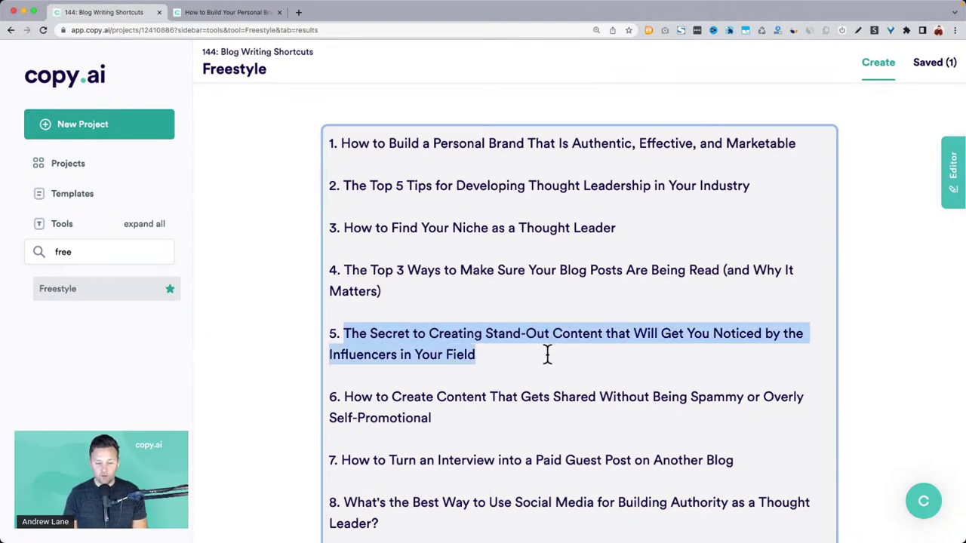
scroll(545, 352, down, 2)
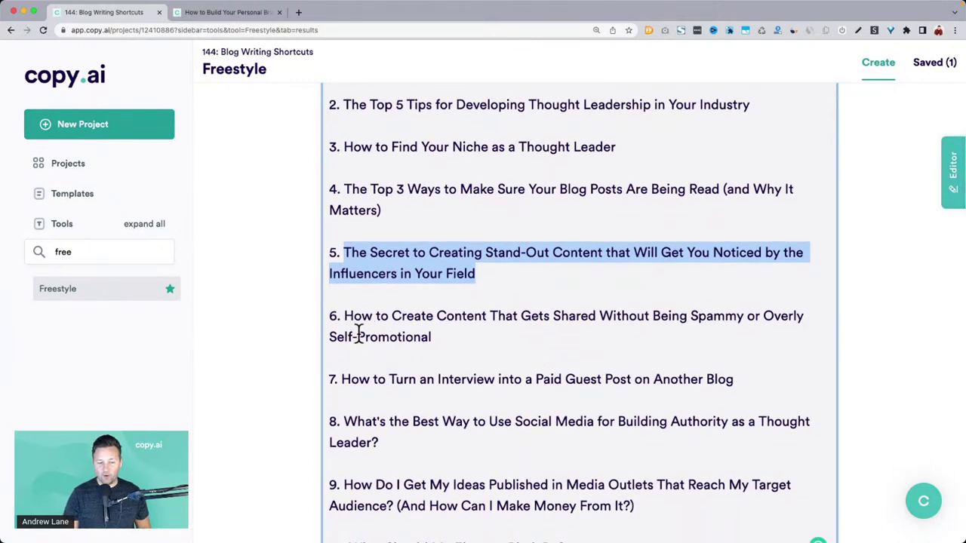
drag(453, 338, 345, 317)
key(super+c)
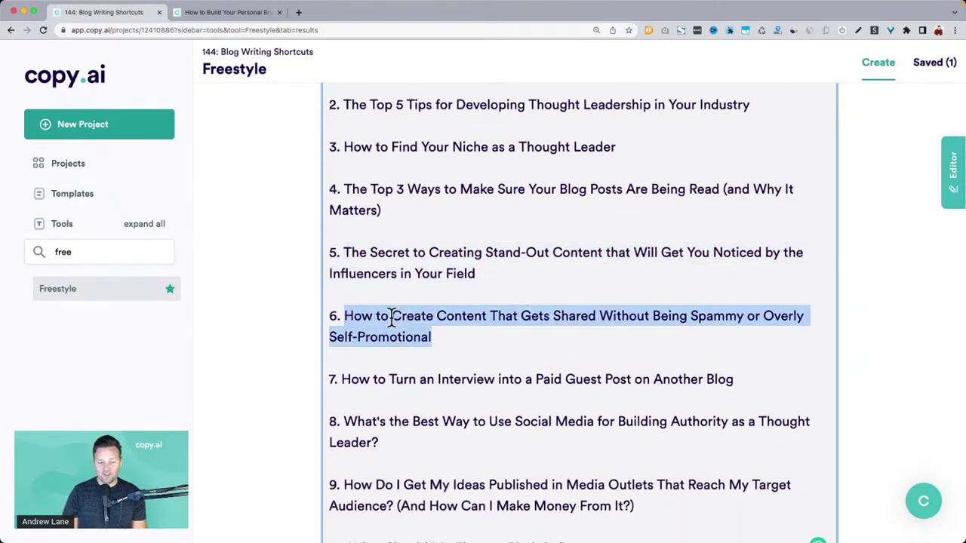
Replace the Blog Title with the copied shareable-content headline.
click(206, 12)
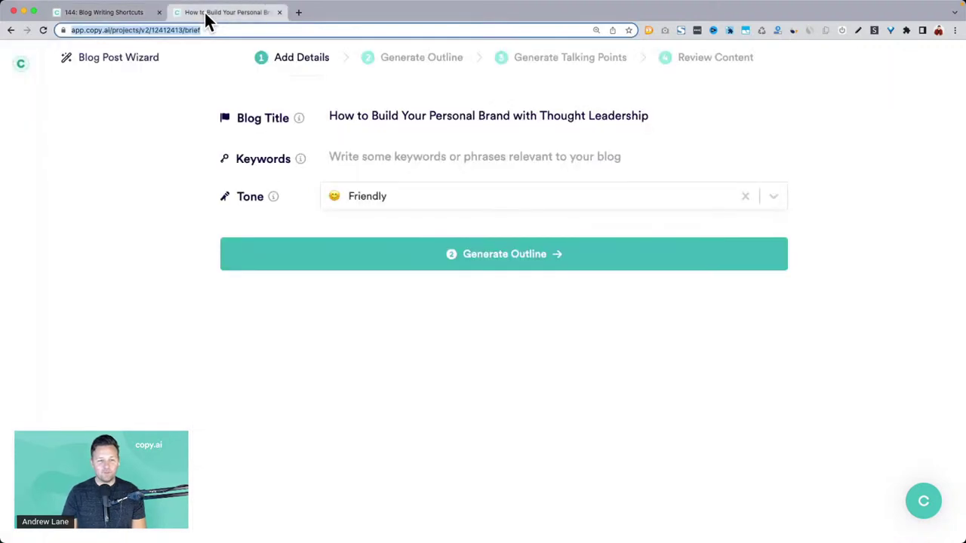
click(357, 110)
key(super+a)
key(super+v)
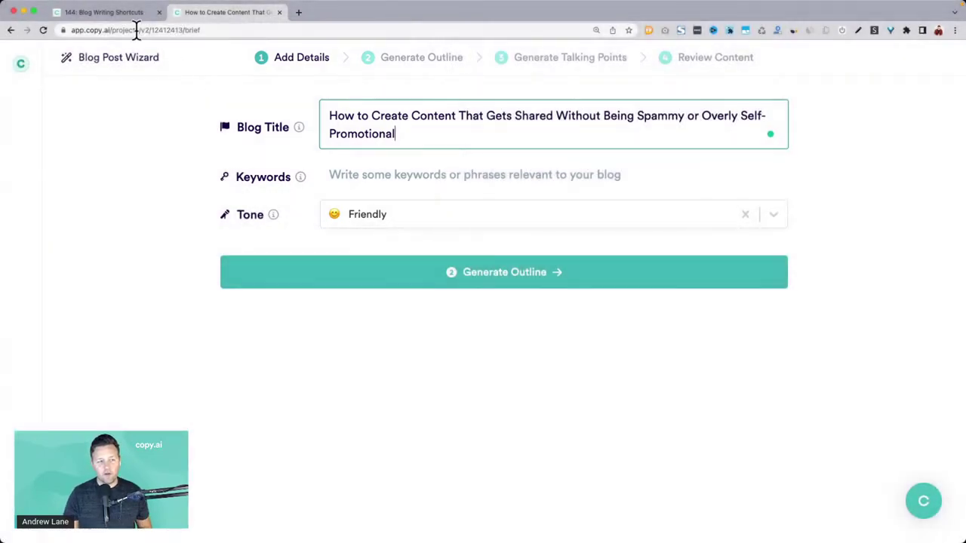
Copy the Target Audience paragraph from the editor and paste it after '-' in the title.
click(113, 12)
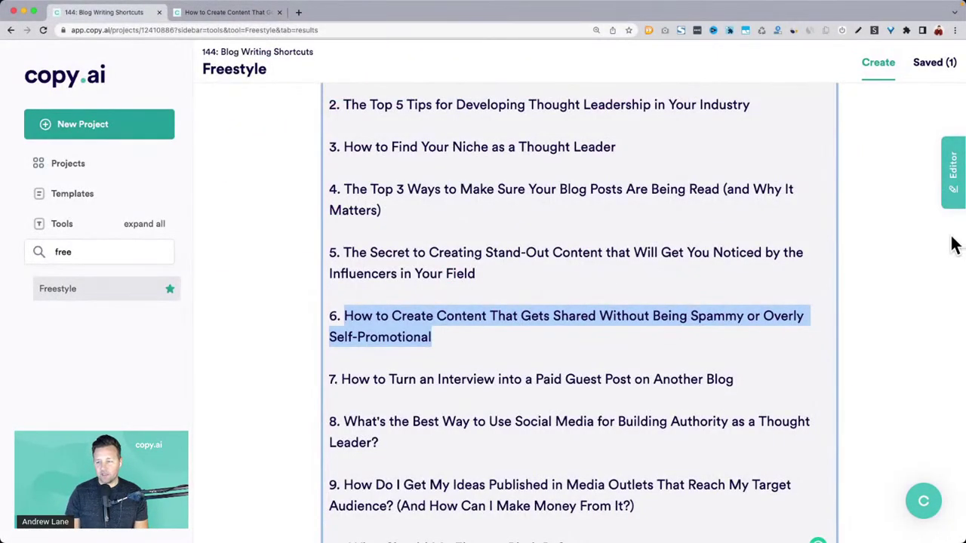
click(953, 185)
scroll(894, 222, up, 5)
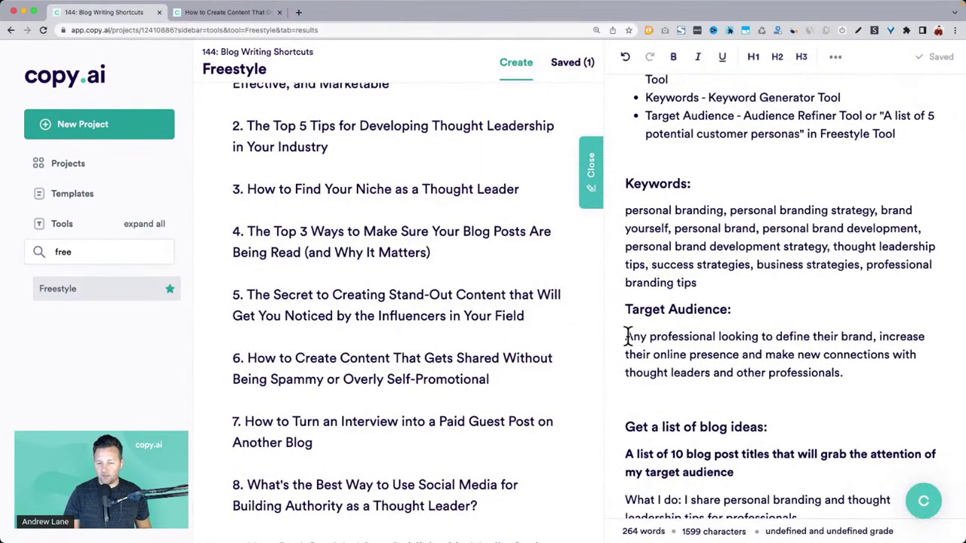
drag(626, 337, 856, 366)
key(super+c)
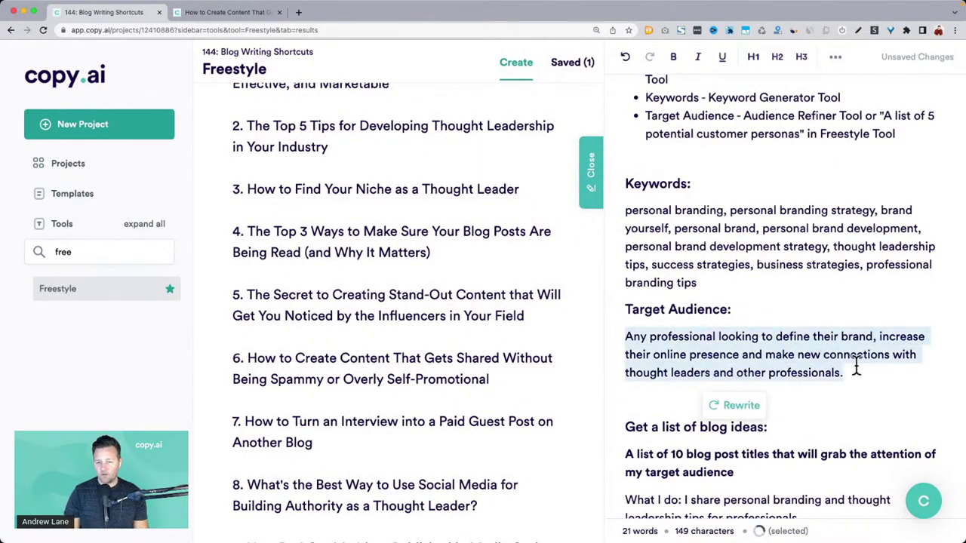
click(240, 13)
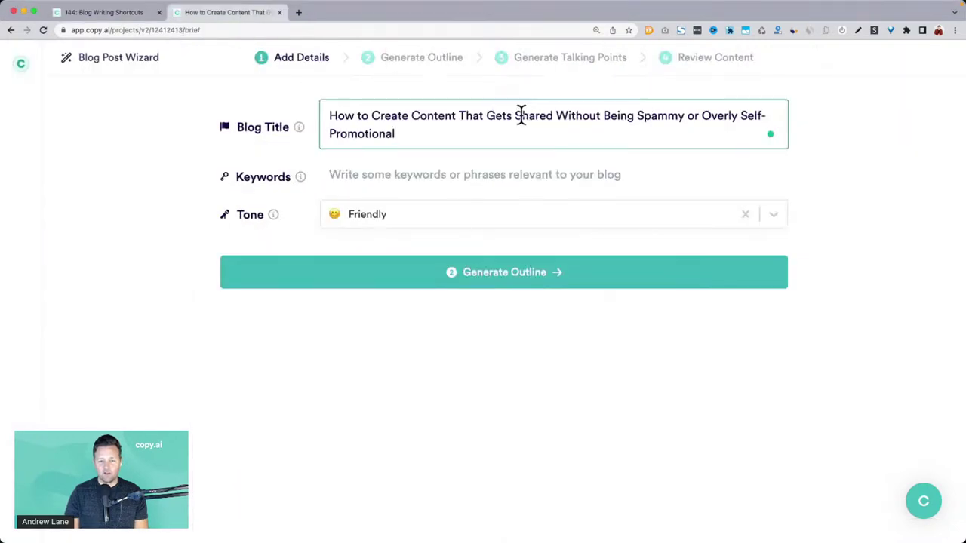
text(-)
key(super+v)
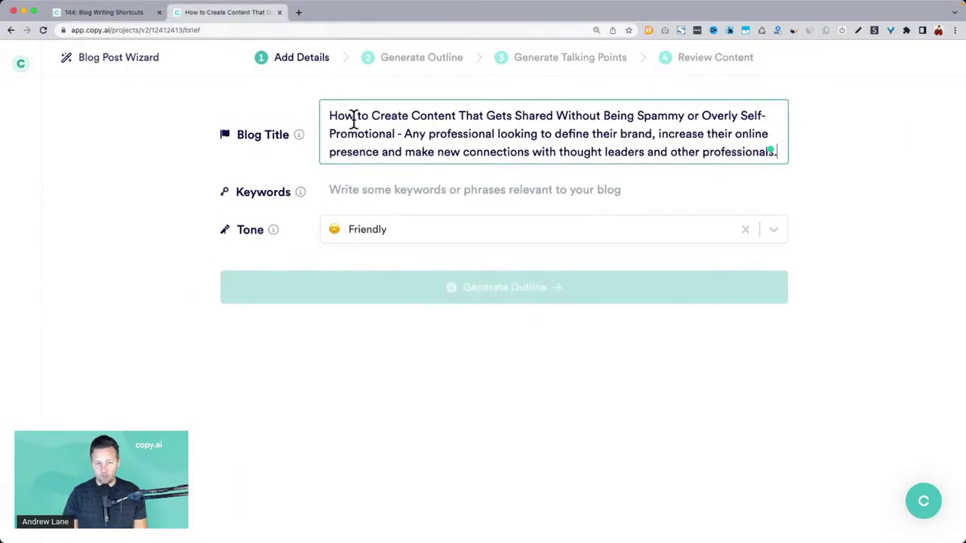
Reword the appended sentence to start 'For any professionals', accepting the plural fix.
drag(332, 117, 751, 163)
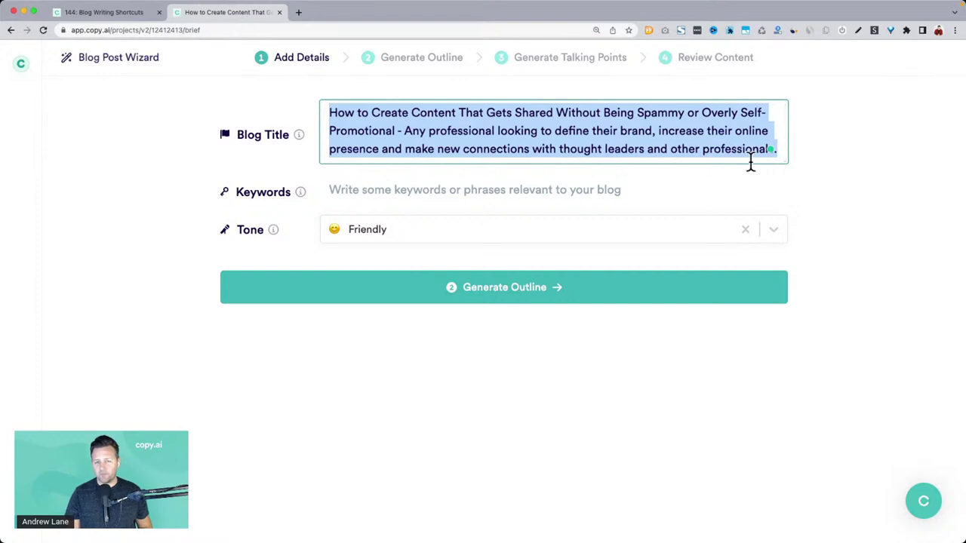
click(467, 132)
text(For a)
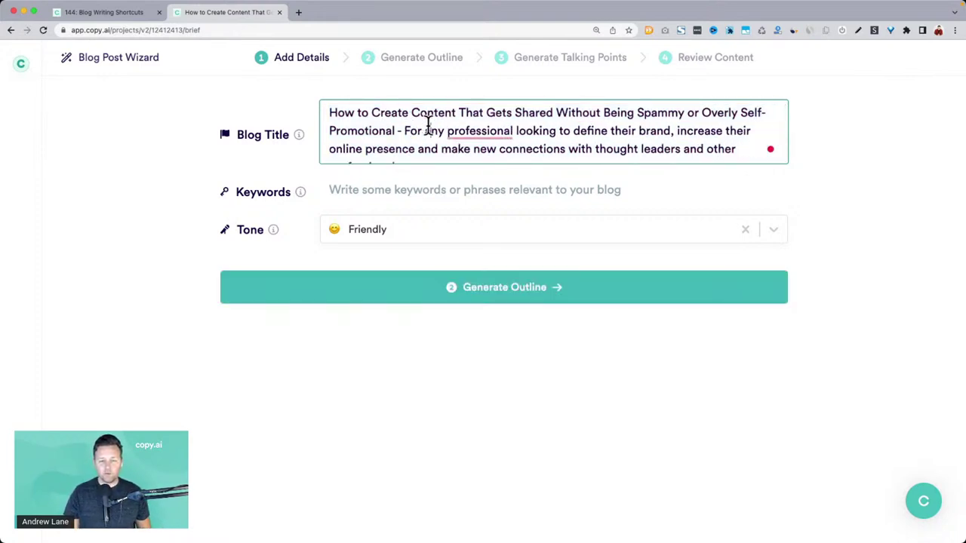
mouse_move(476, 132)
click(519, 168)
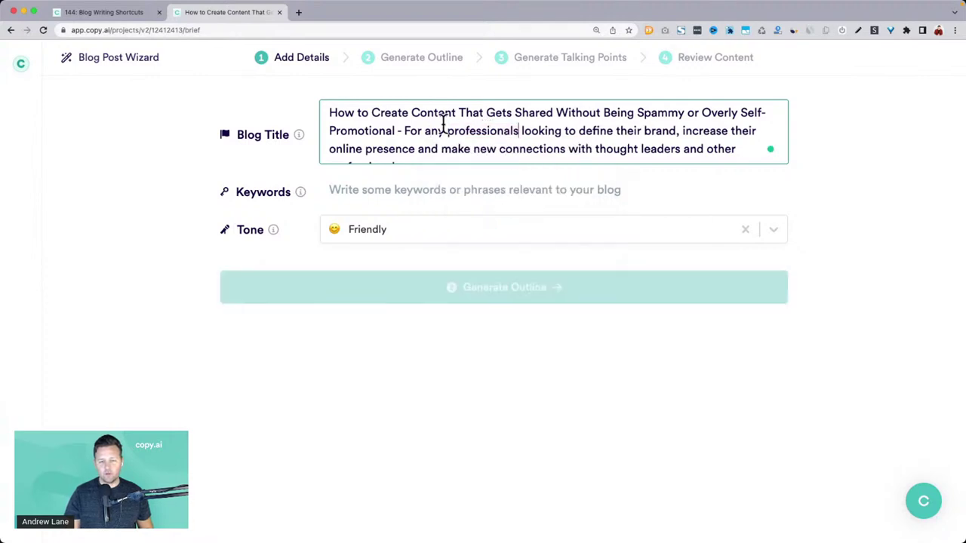
scroll(578, 125, down, 1)
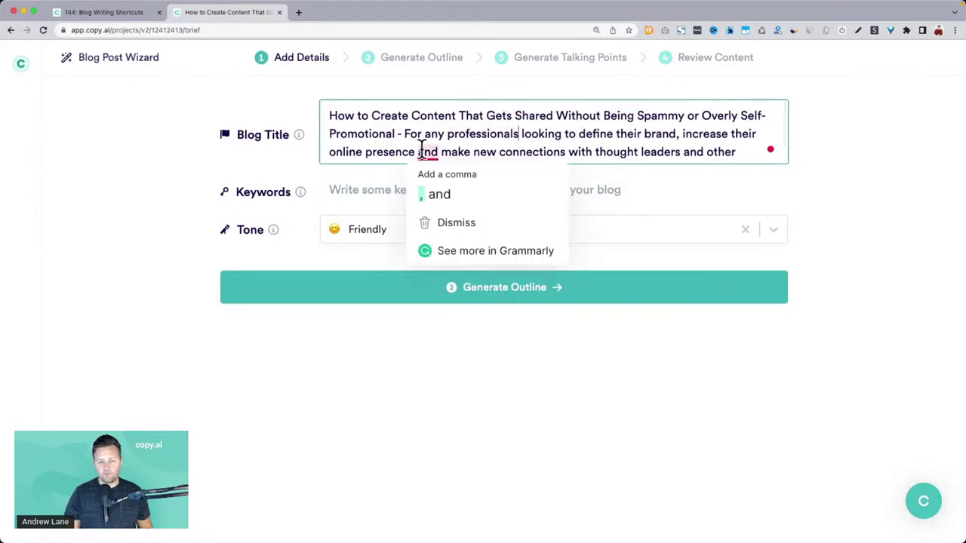
drag(329, 116, 783, 174)
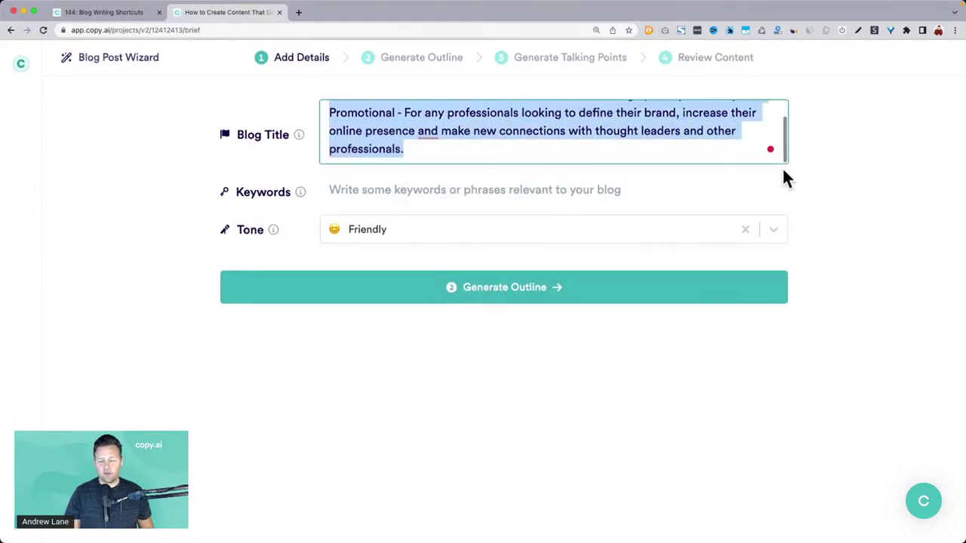
scroll(576, 161, up, 1)
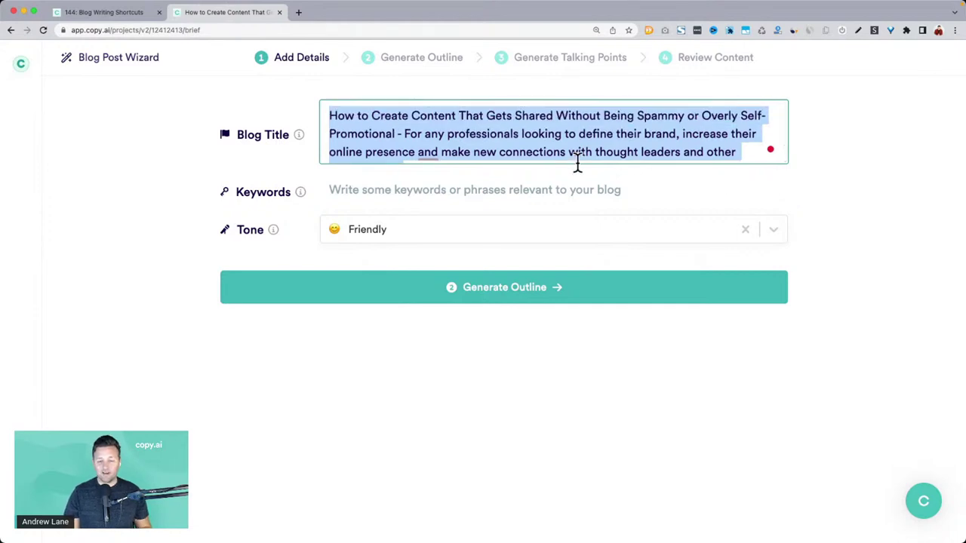
Create and apply a custom 'Helpful And Witty' tone, then generate the outline.
click(354, 235)
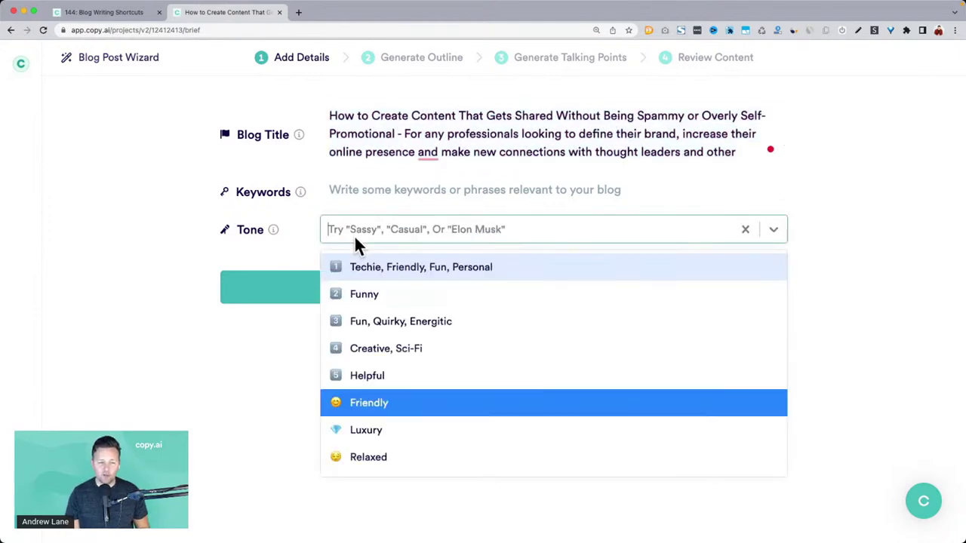
click(372, 369)
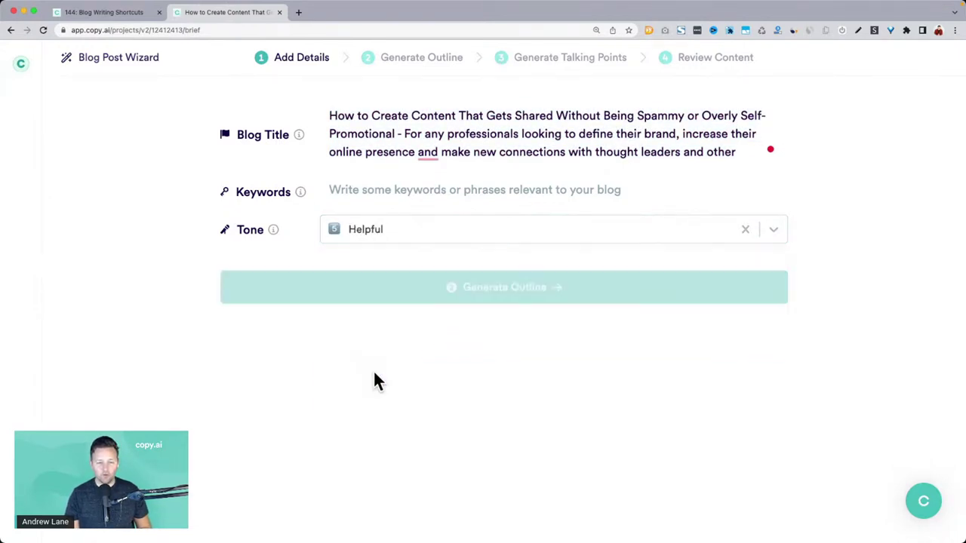
click(376, 230)
text(Hlelp)
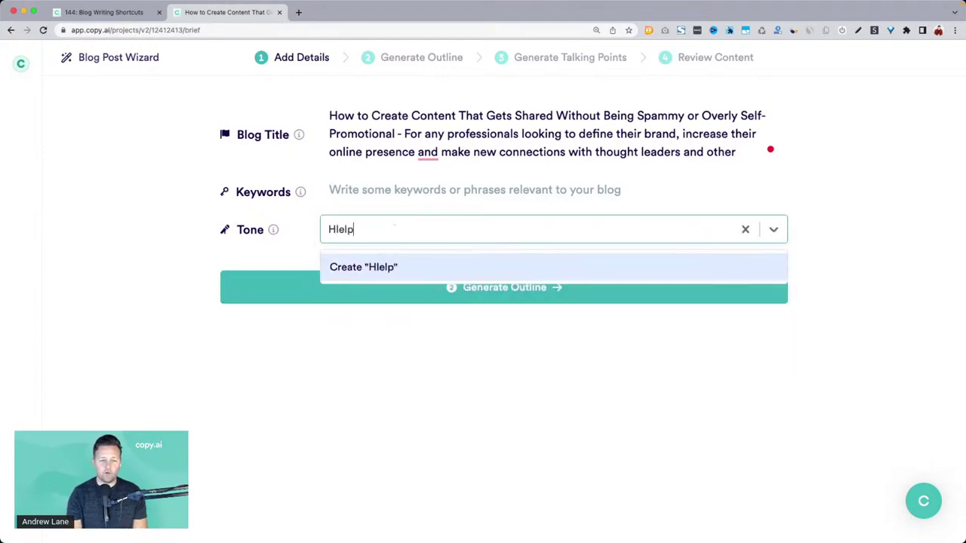
key(BackSpace)
text(elpful and )
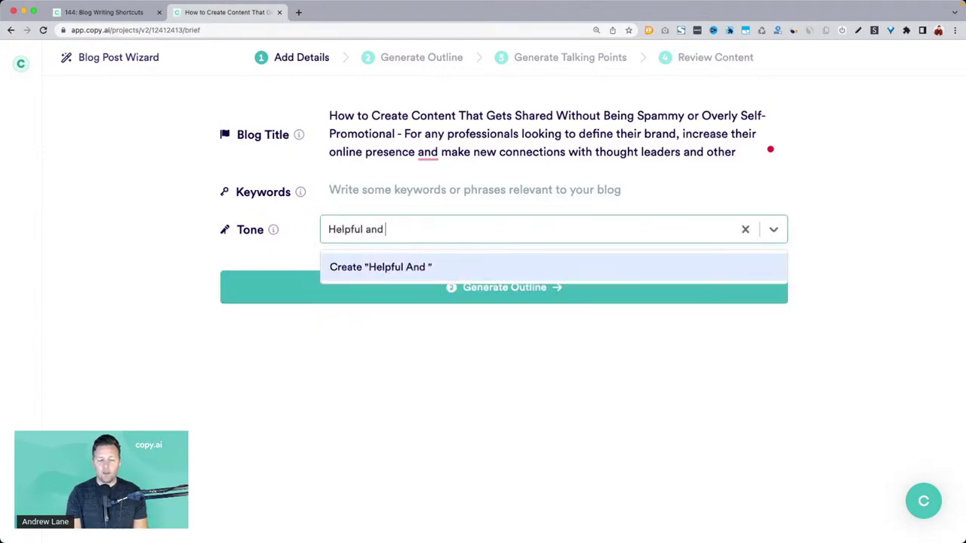
text(witty)
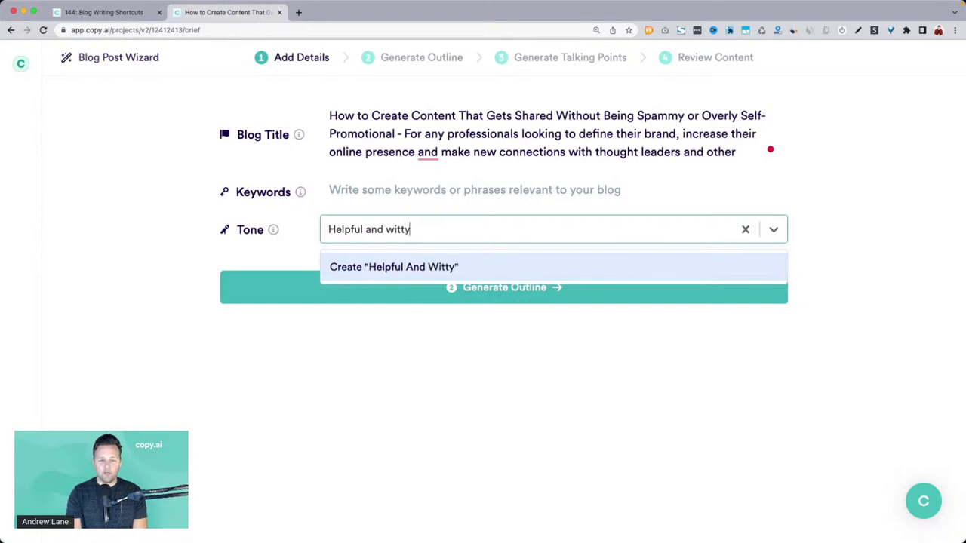
click(365, 269)
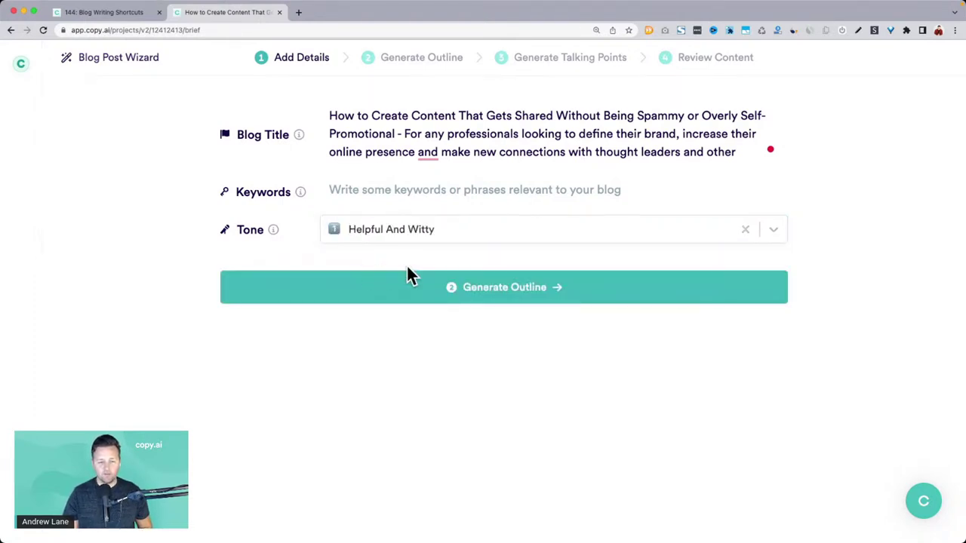
click(446, 290)
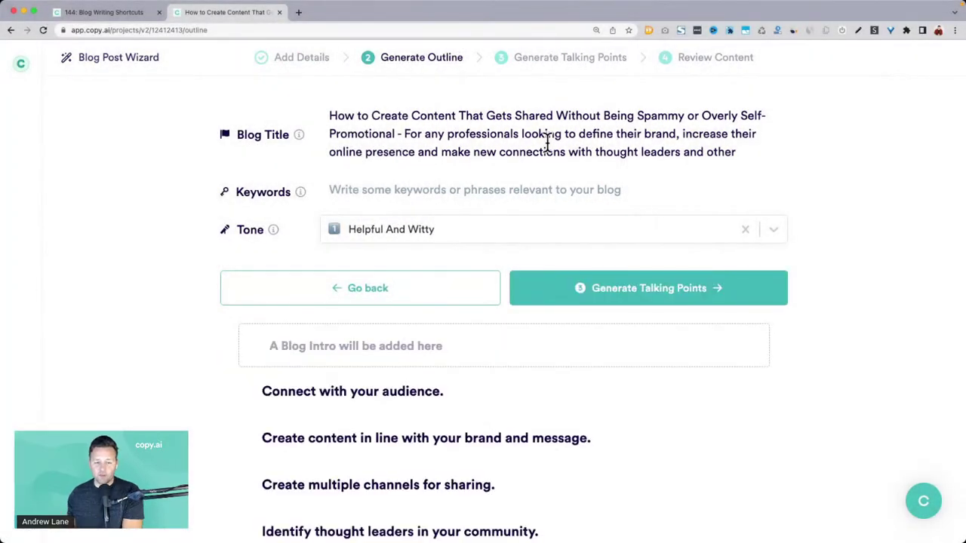
Review the generated outline, briefly checking the Freestyle page.
scroll(547, 140, down, 1)
scroll(165, 366, down, 3)
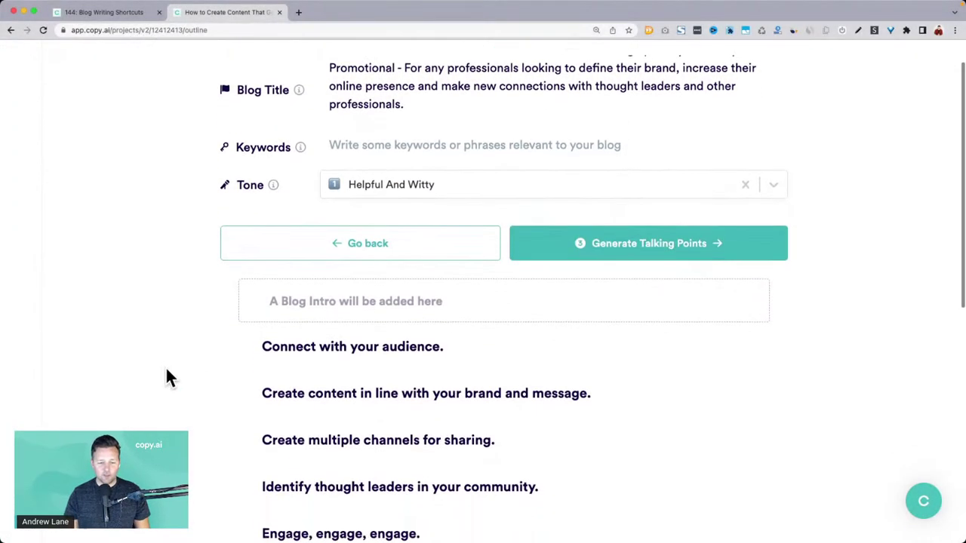
scroll(167, 370, down, 3)
scroll(166, 370, up, 5)
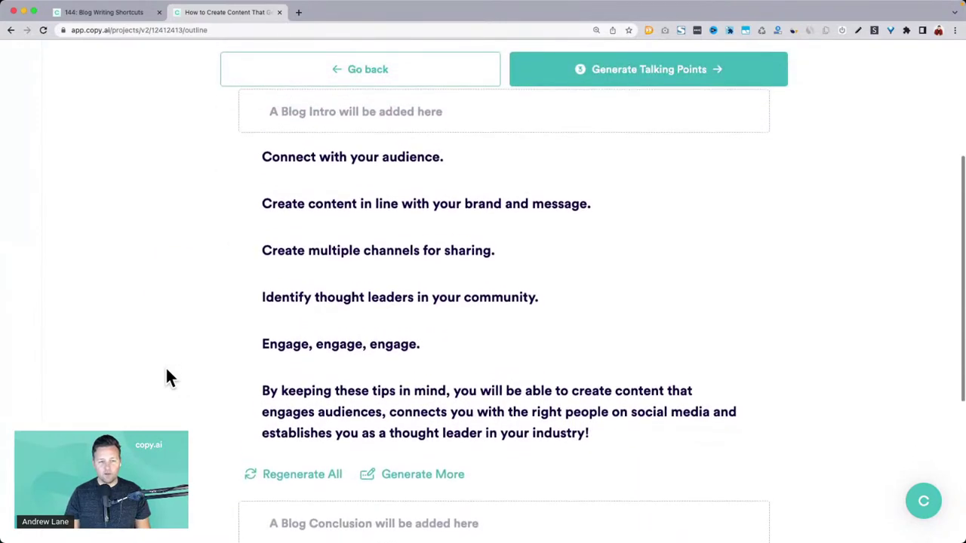
scroll(424, 110, up, 1)
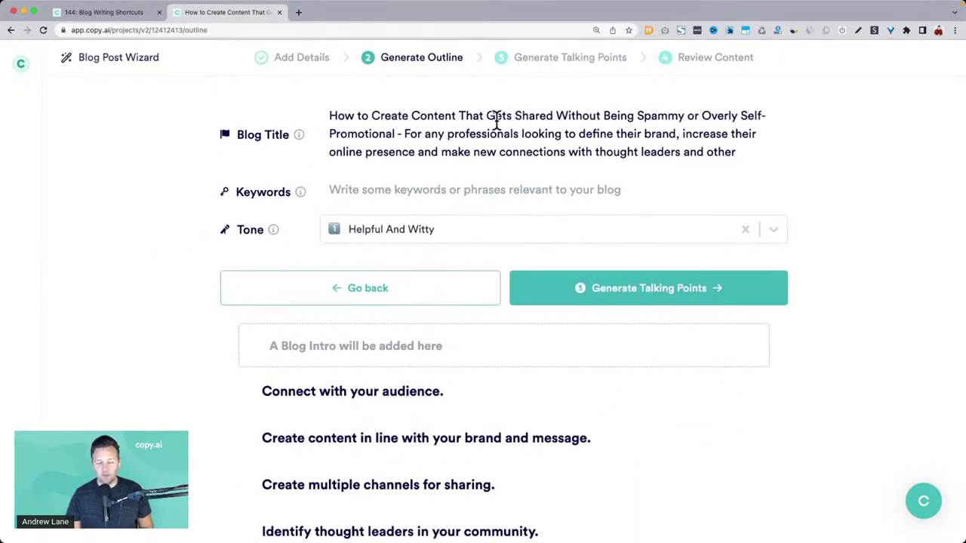
click(95, 14)
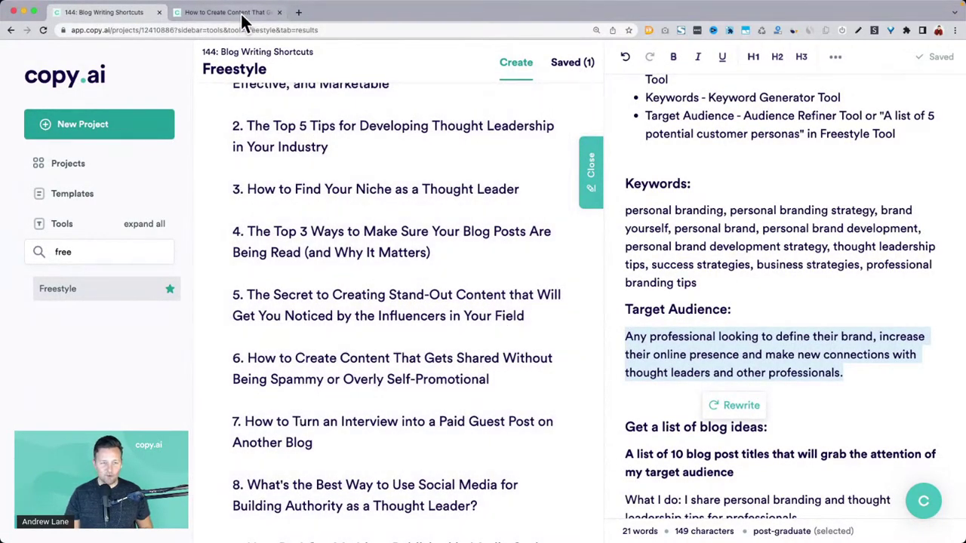
click(249, 12)
Scroll through the outline sections and generate talking points for them.
scroll(196, 332, down, 4)
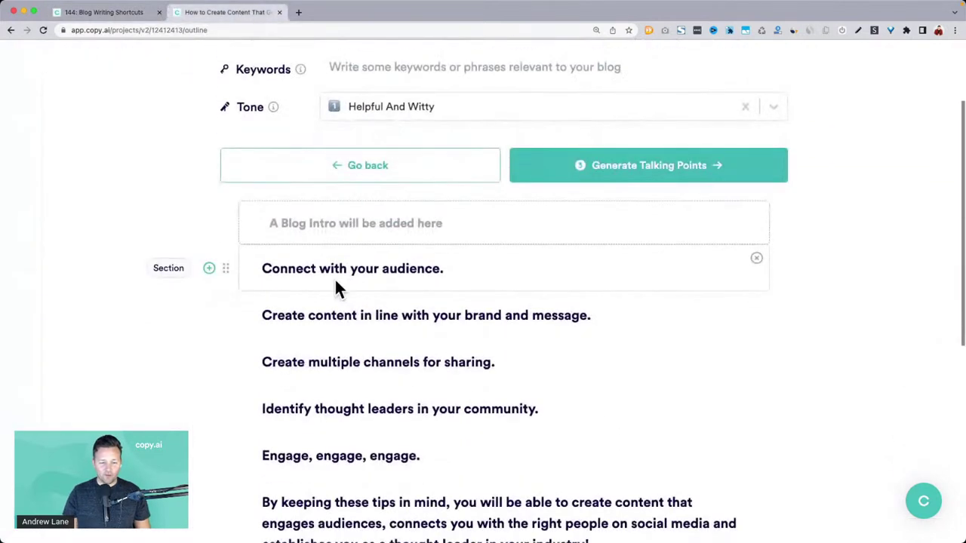
scroll(427, 320, down, 2)
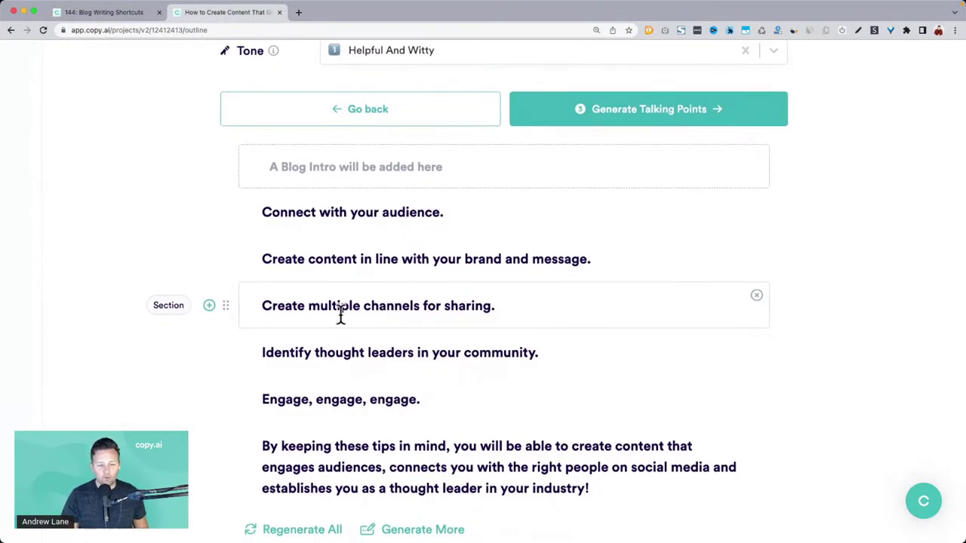
scroll(442, 313, down, 3)
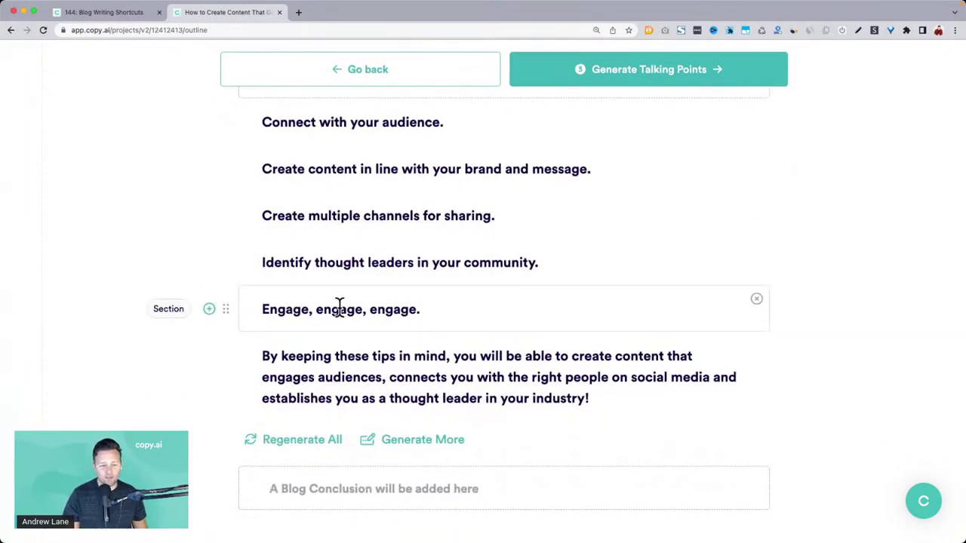
scroll(409, 308, down, 2)
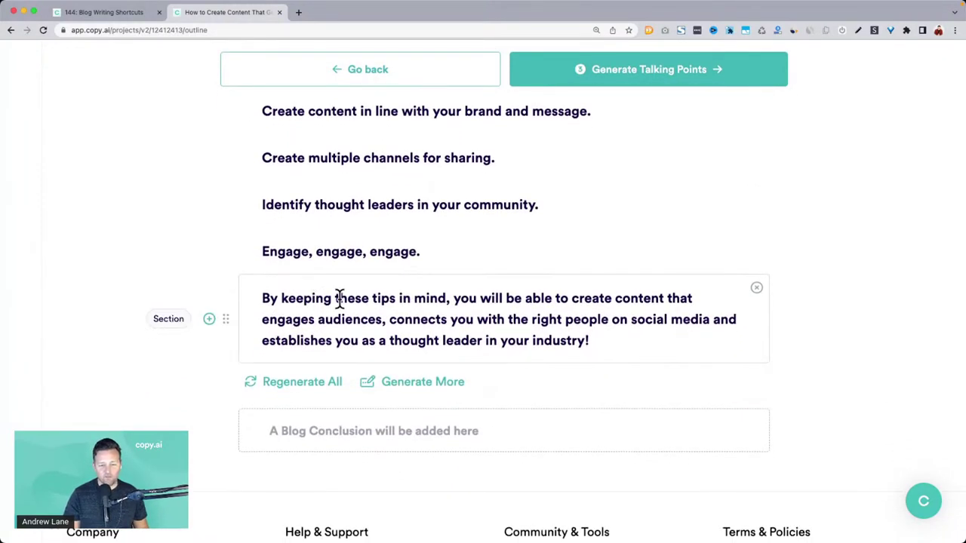
click(604, 77)
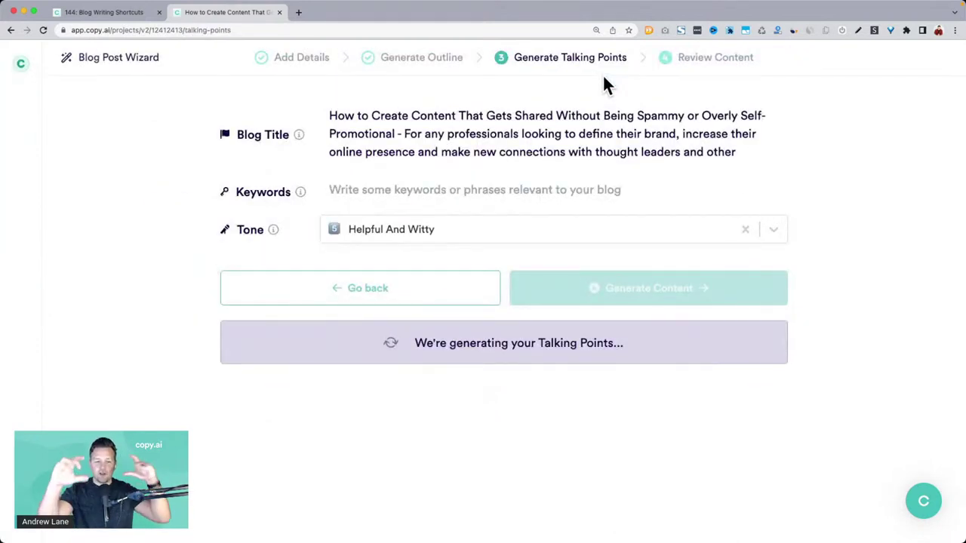
Review each section's talking points and generate the full blog content.
scroll(477, 280, down, 5)
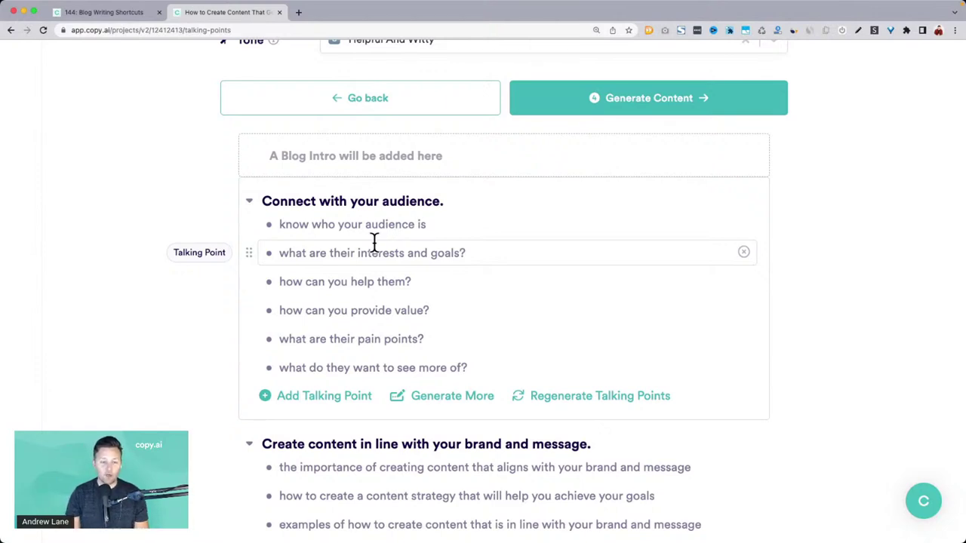
scroll(374, 243, down, 5)
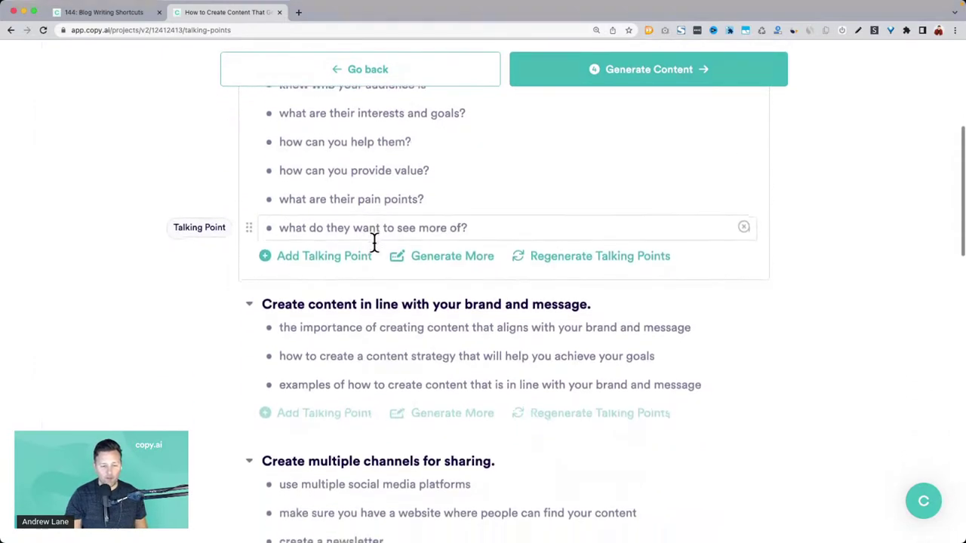
scroll(374, 243, down, 3)
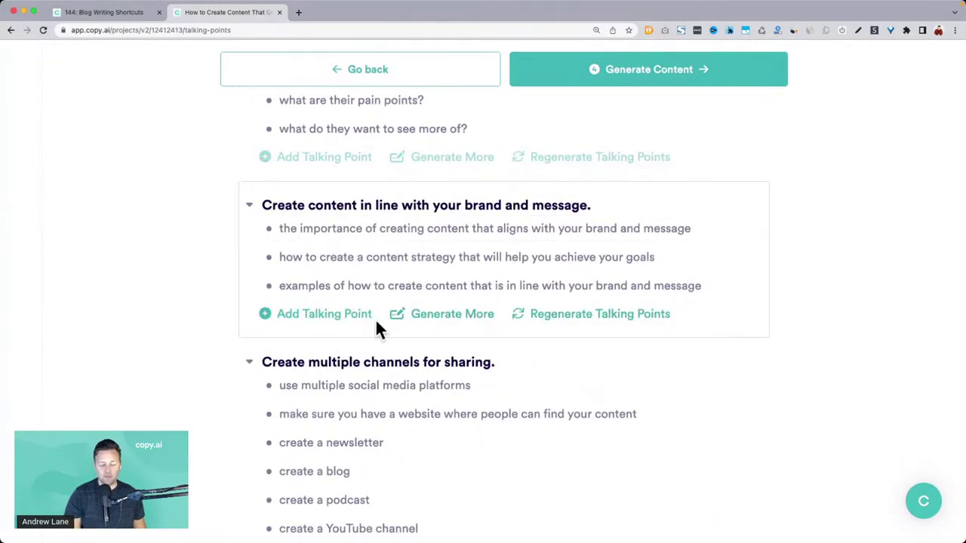
scroll(375, 318, down, 8)
scroll(345, 384, down, 6)
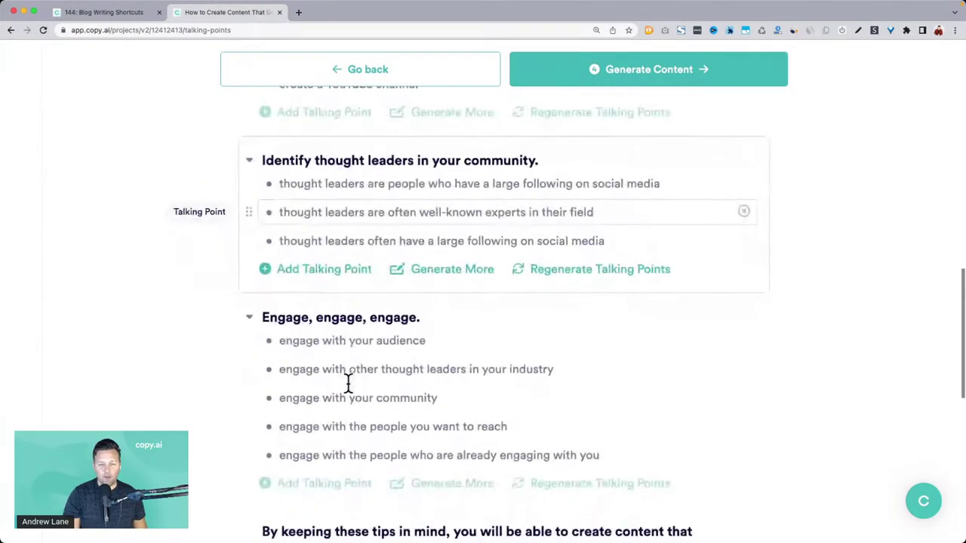
click(649, 70)
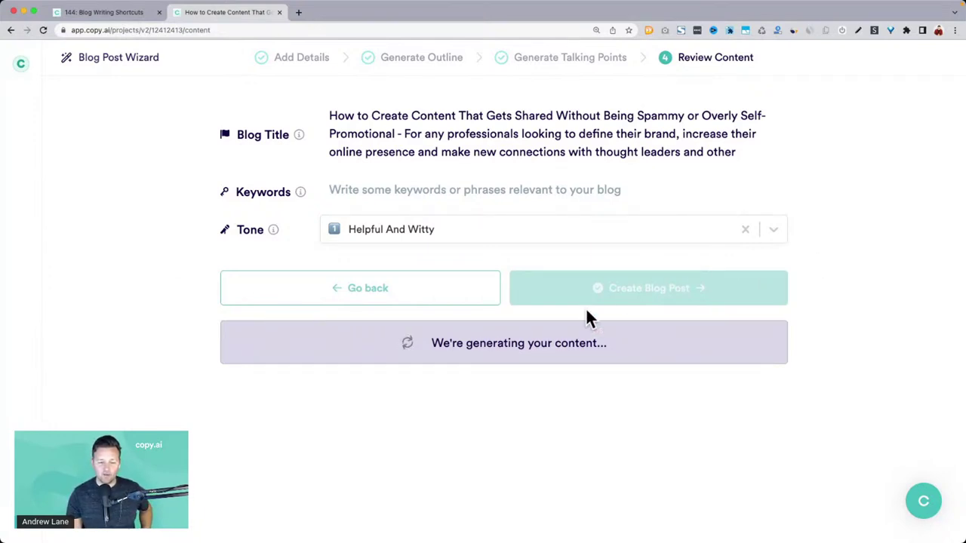
scroll(494, 343, down, 5)
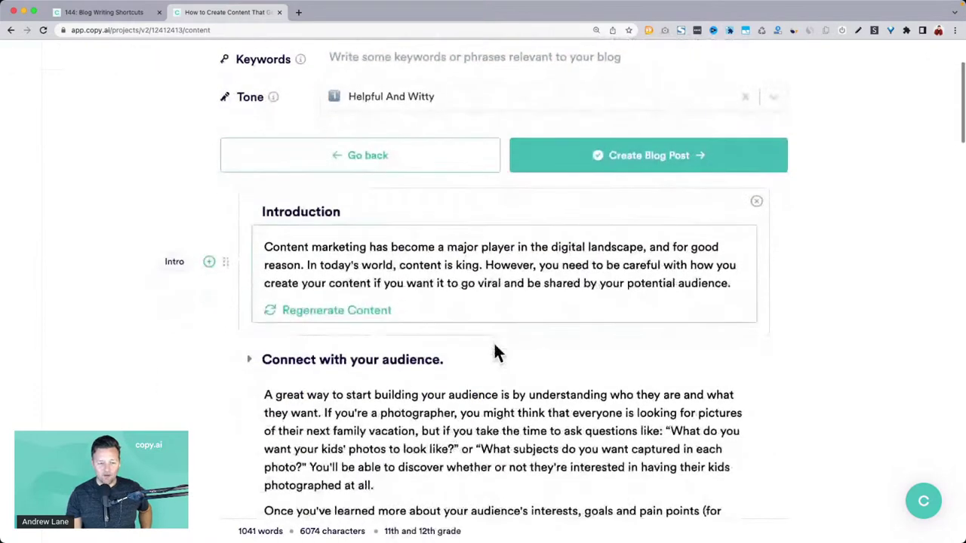
scroll(497, 351, down, 2)
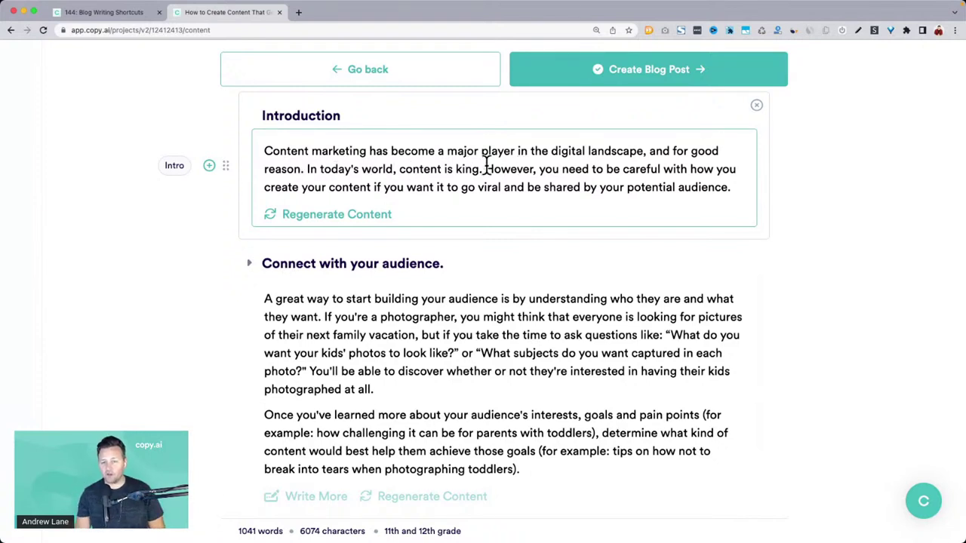
drag(301, 188, 712, 191)
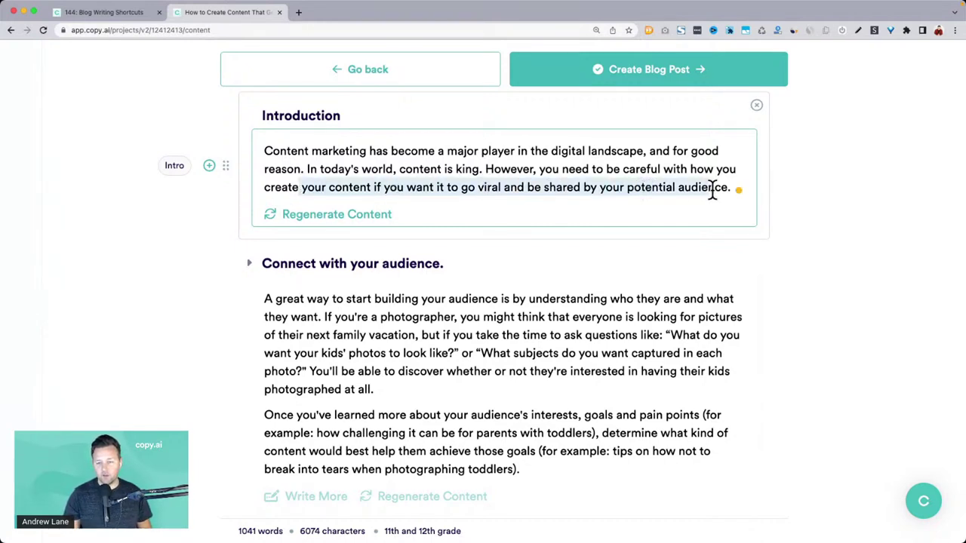
click(342, 218)
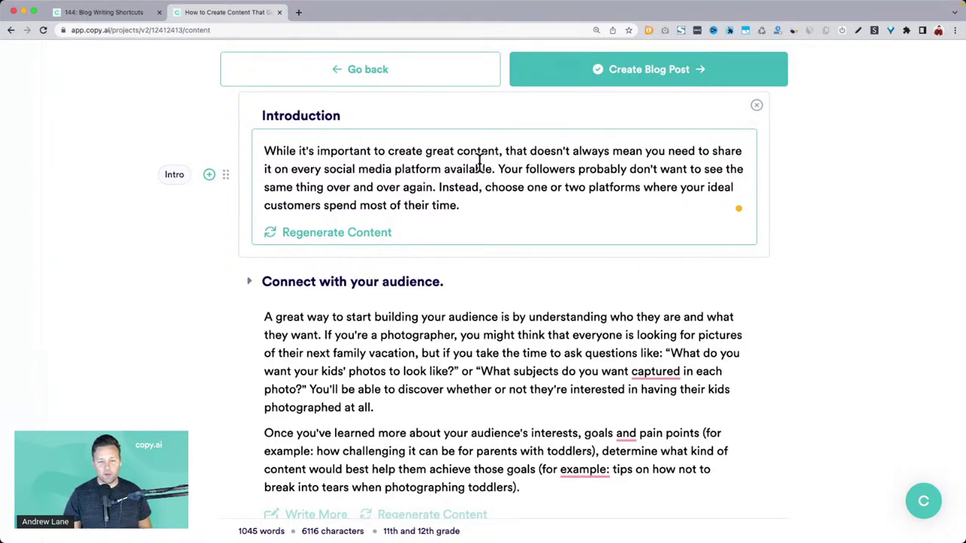
drag(499, 169, 448, 213)
click(352, 234)
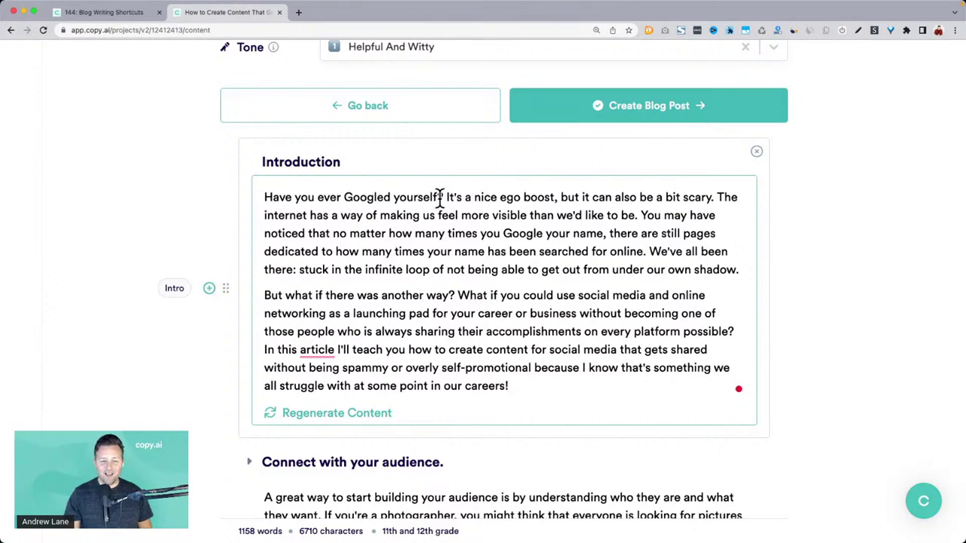
drag(439, 197, 345, 197)
drag(447, 197, 392, 252)
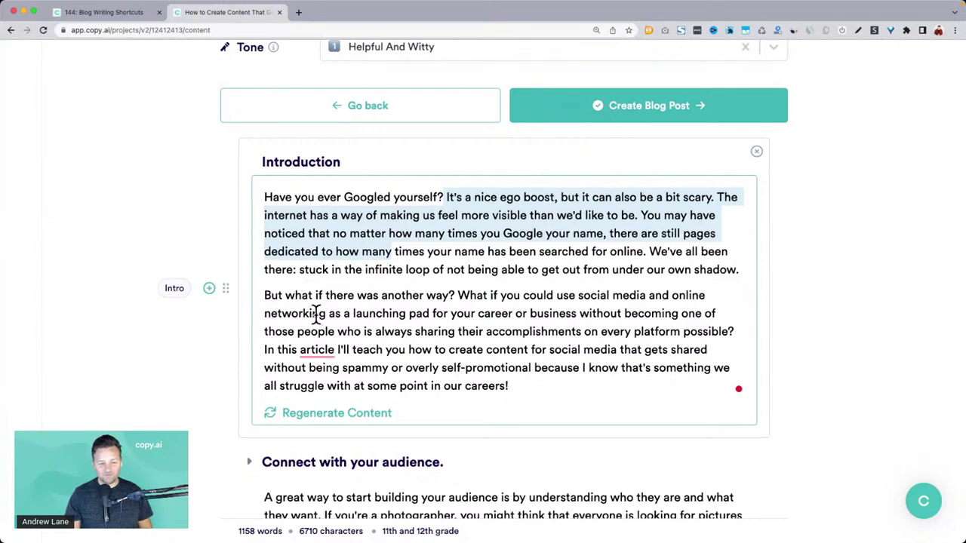
scroll(327, 340, down, 2)
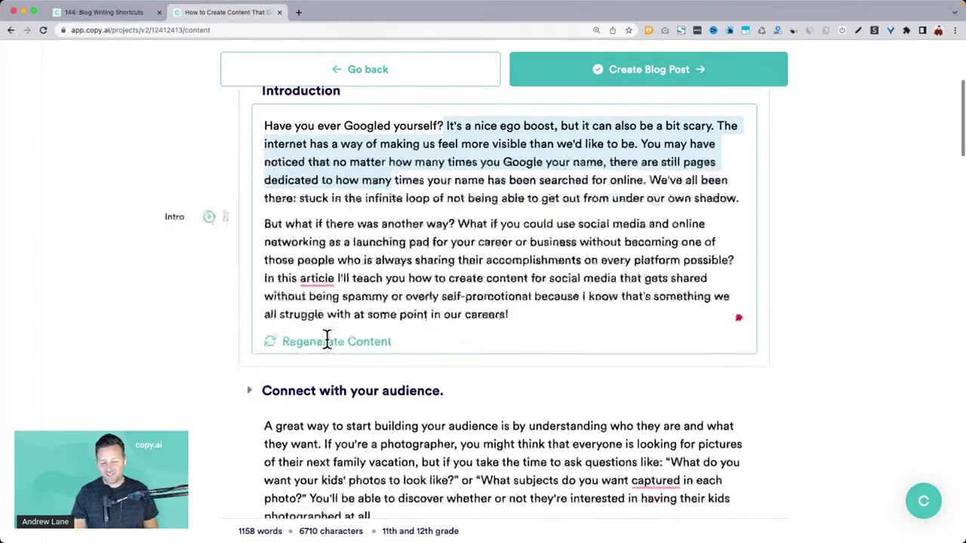
scroll(326, 339, down, 6)
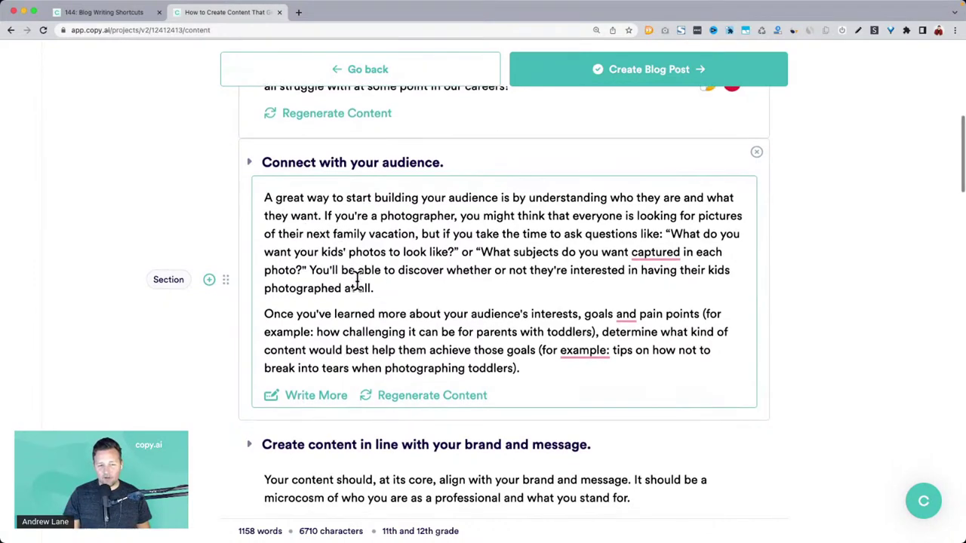
scroll(356, 283, down, 5)
scroll(473, 263, down, 3)
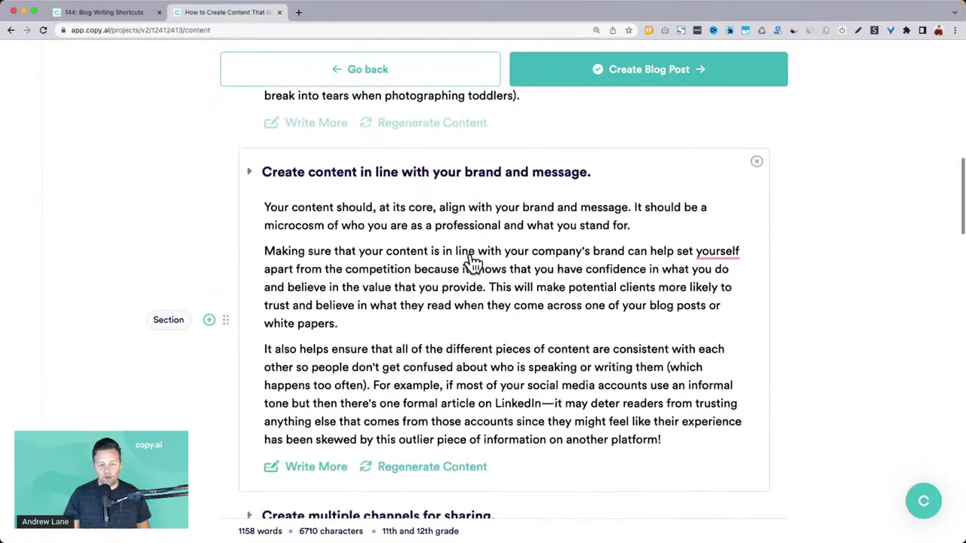
drag(440, 182, 541, 361)
scroll(542, 361, down, 4)
scroll(541, 361, down, 4)
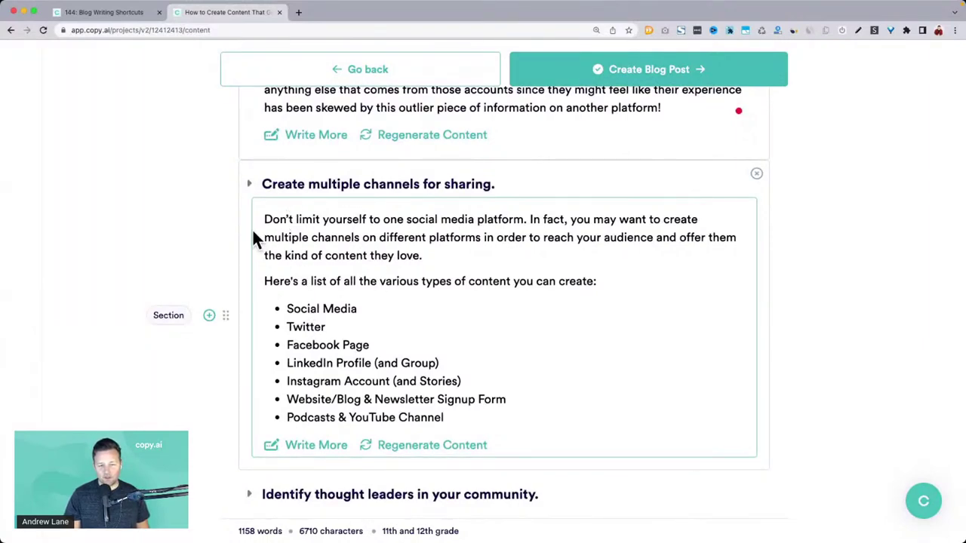
scroll(279, 220, down, 8)
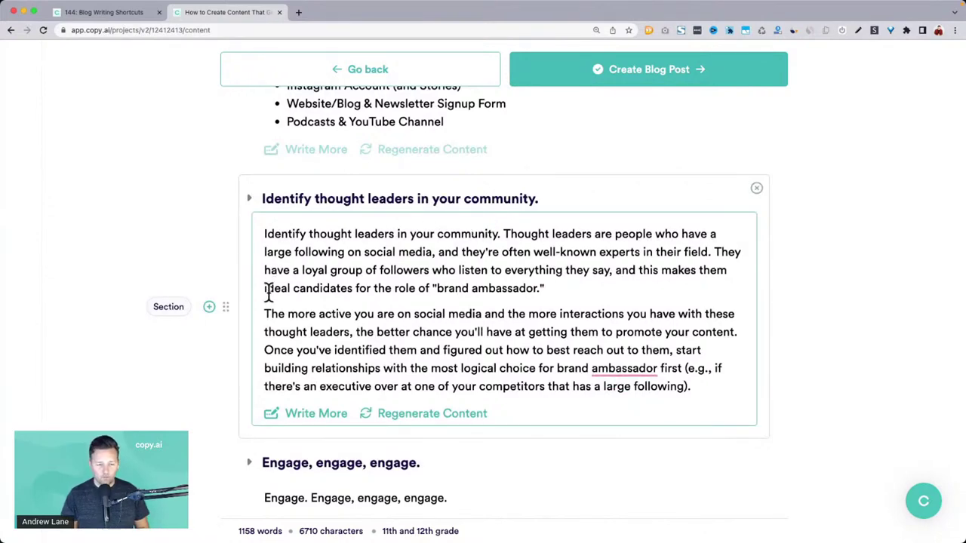
scroll(362, 317, down, 5)
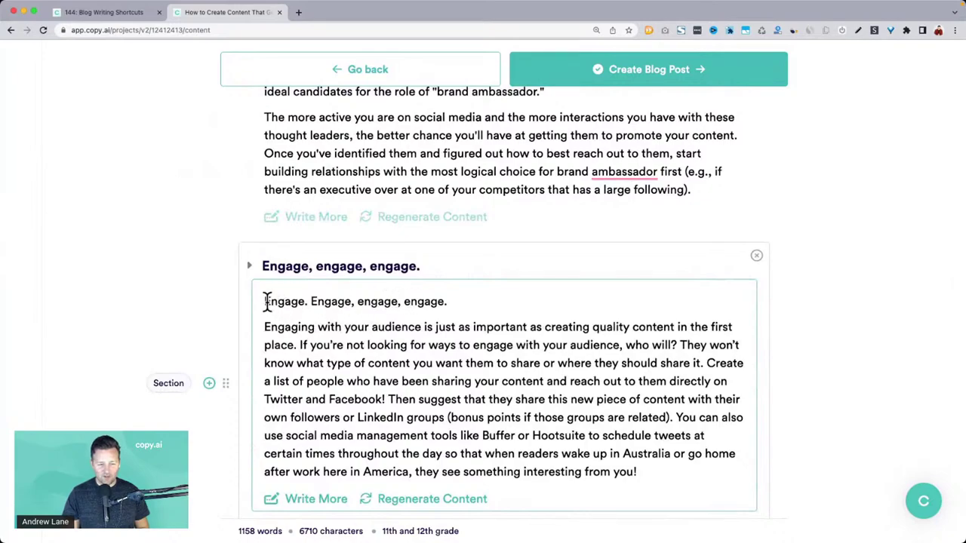
scroll(290, 320, down, 12)
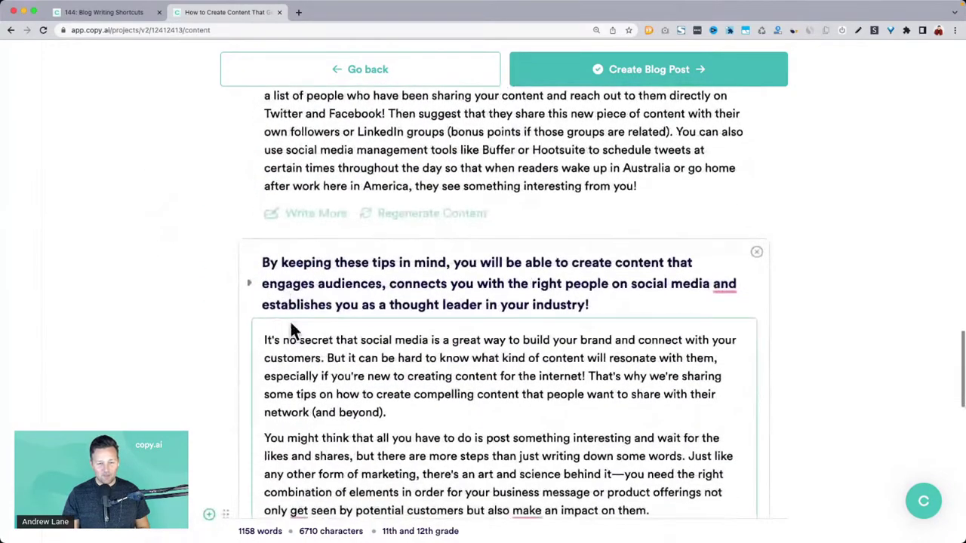
scroll(290, 322, down, 9)
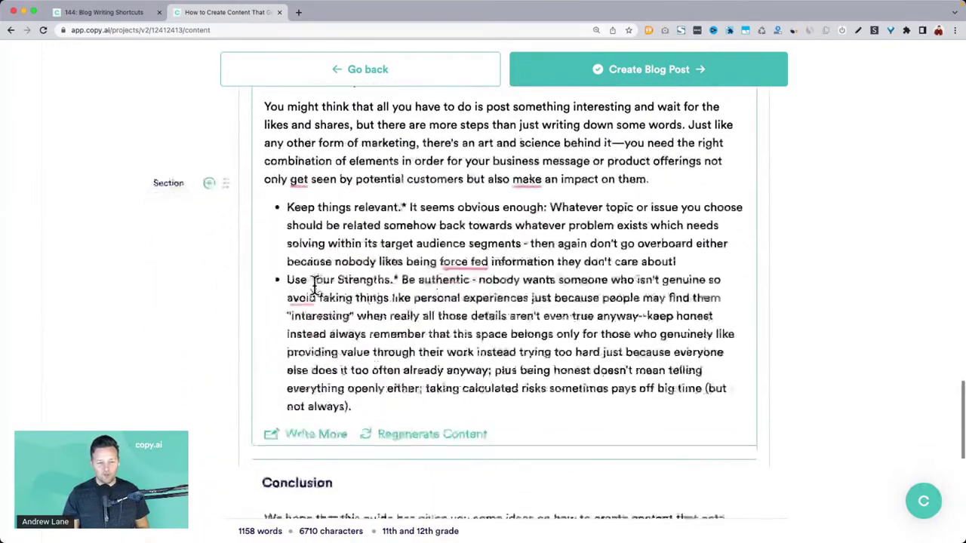
scroll(317, 295, down, 2)
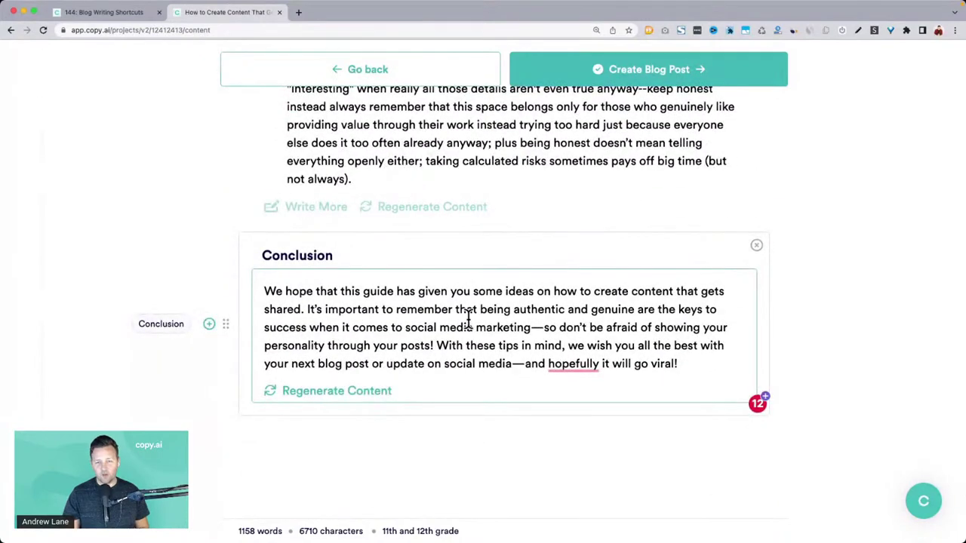
Create the blog post from the generated sections and trim the title to end at 'Self-Promotional'.
click(683, 79)
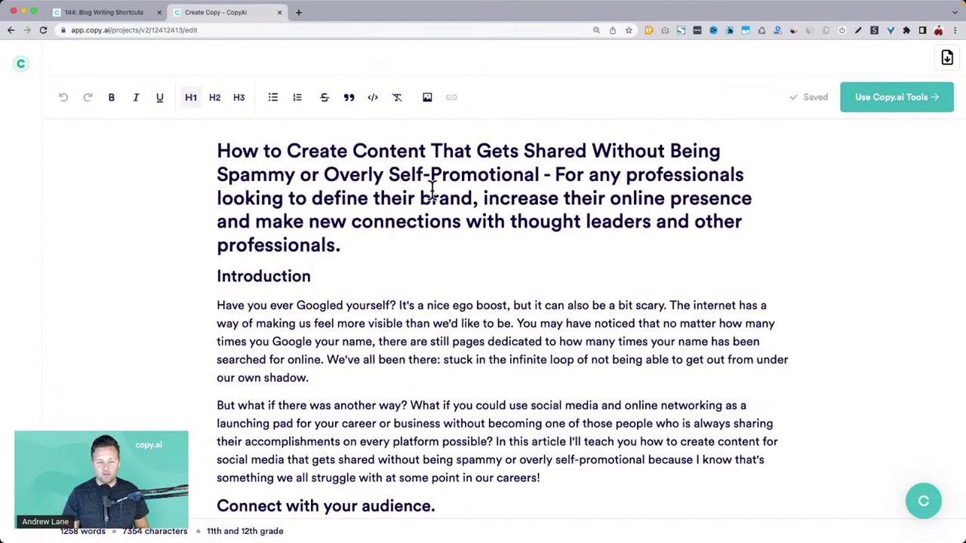
drag(541, 172, 535, 242)
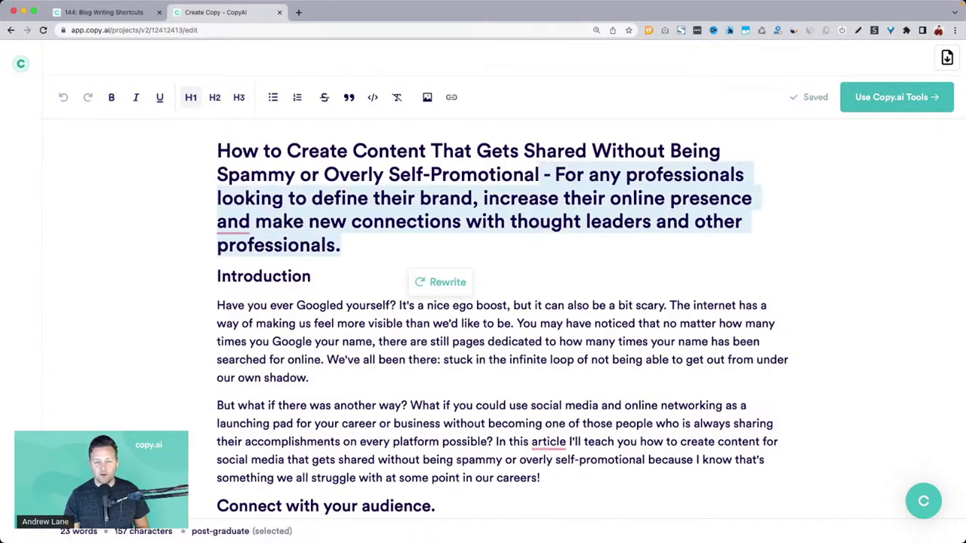
key(BackSpace)
Read through the new post from its Introduction paragraph onward.
click(464, 219)
scroll(464, 219, down, 1)
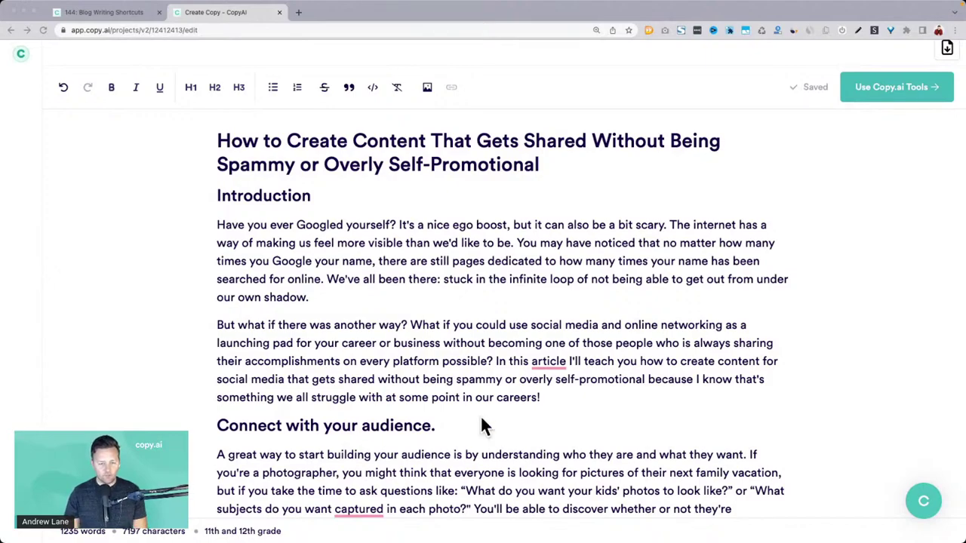
scroll(483, 426, down, 10)
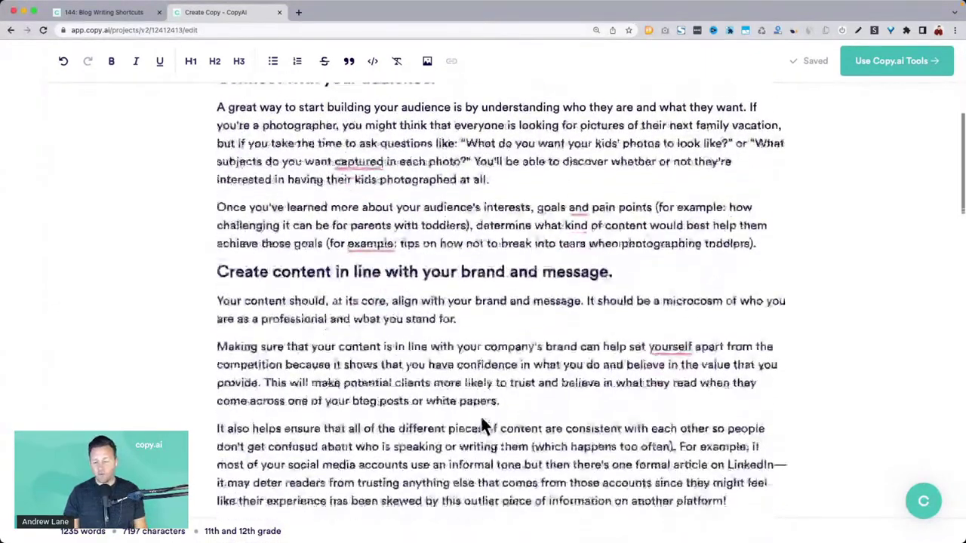
scroll(480, 425, down, 5)
scroll(480, 425, up, 15)
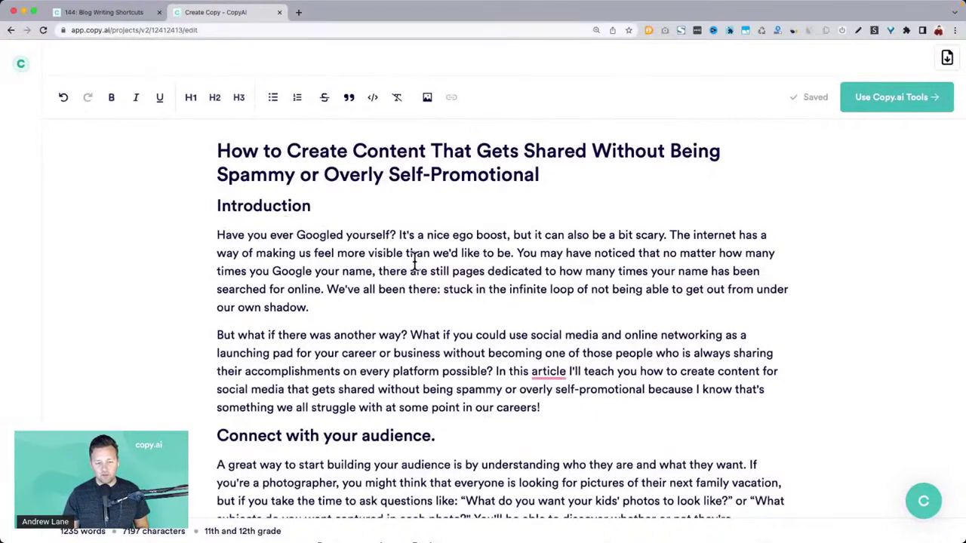
drag(517, 254, 325, 289)
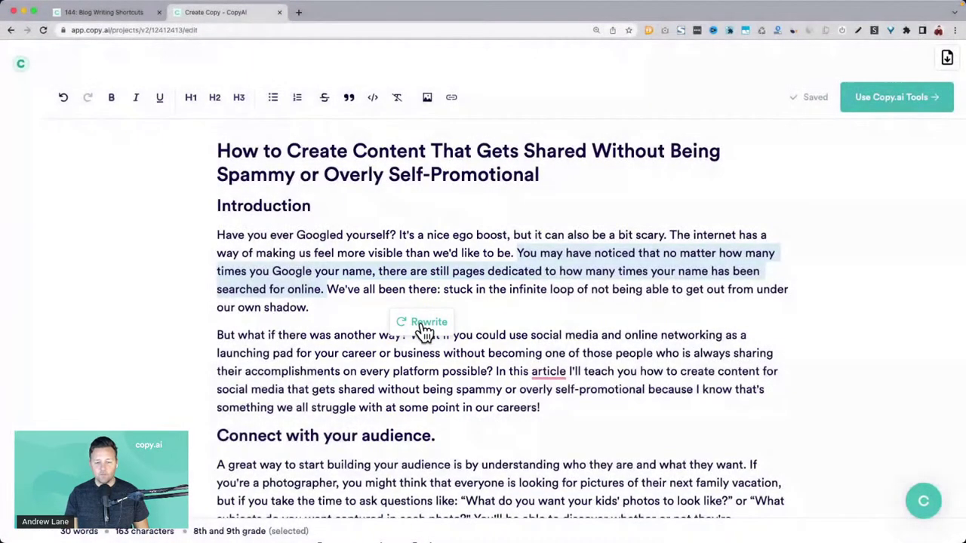
click(419, 320)
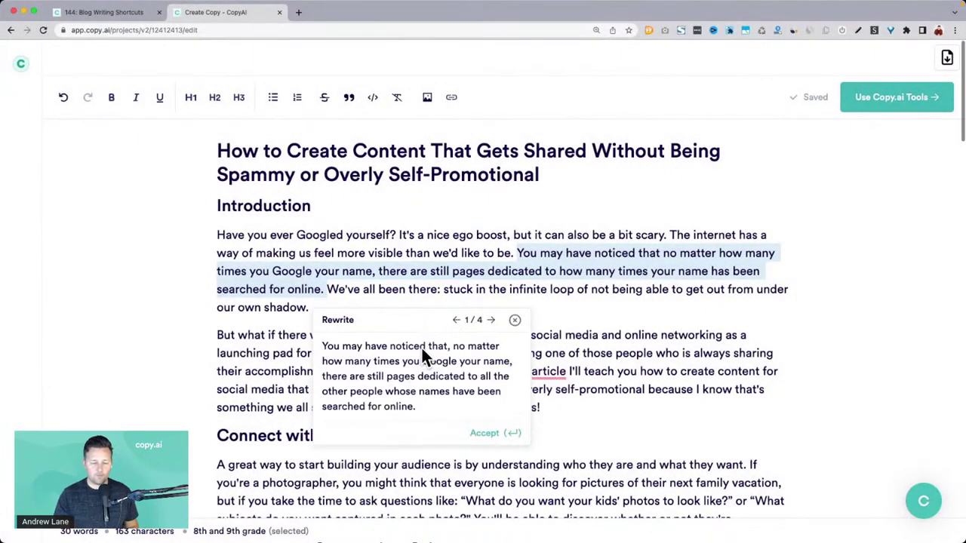
click(492, 321)
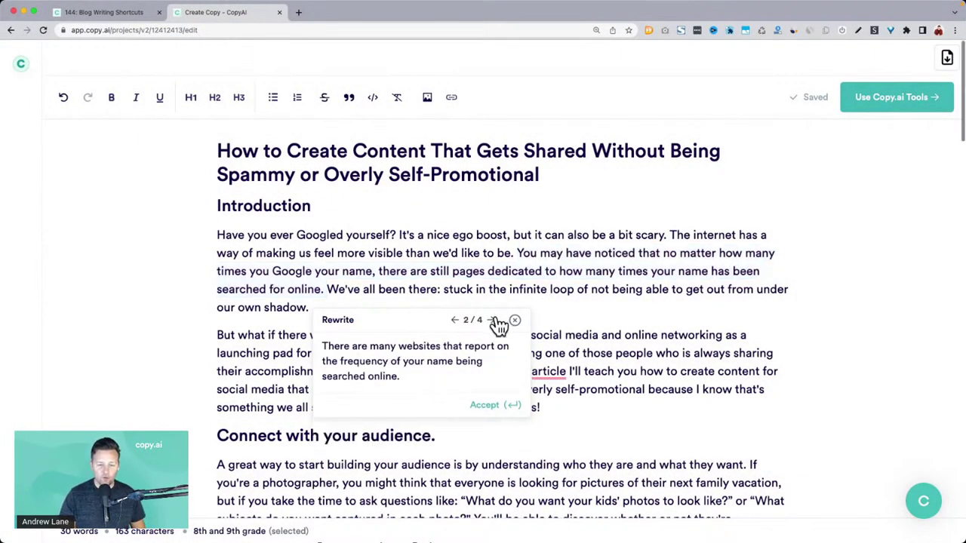
click(490, 320)
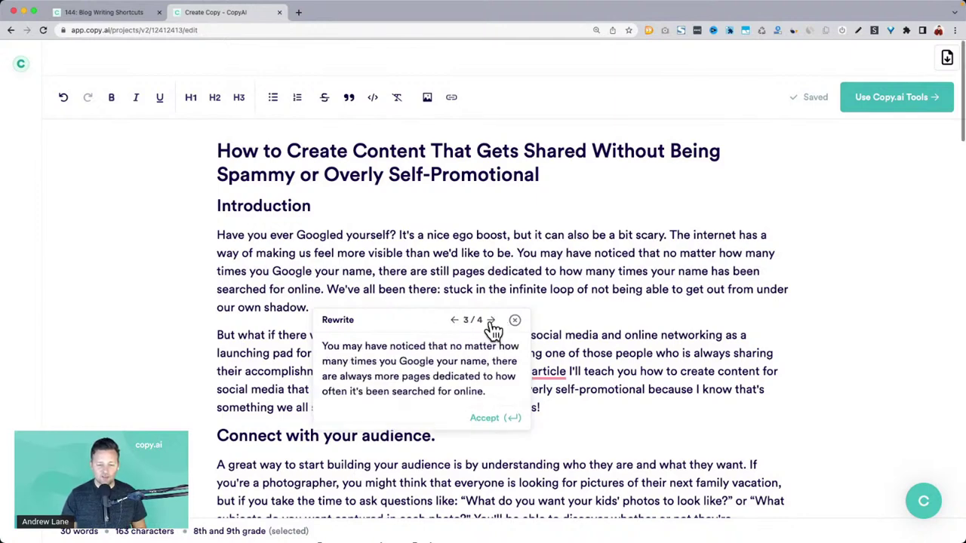
click(486, 417)
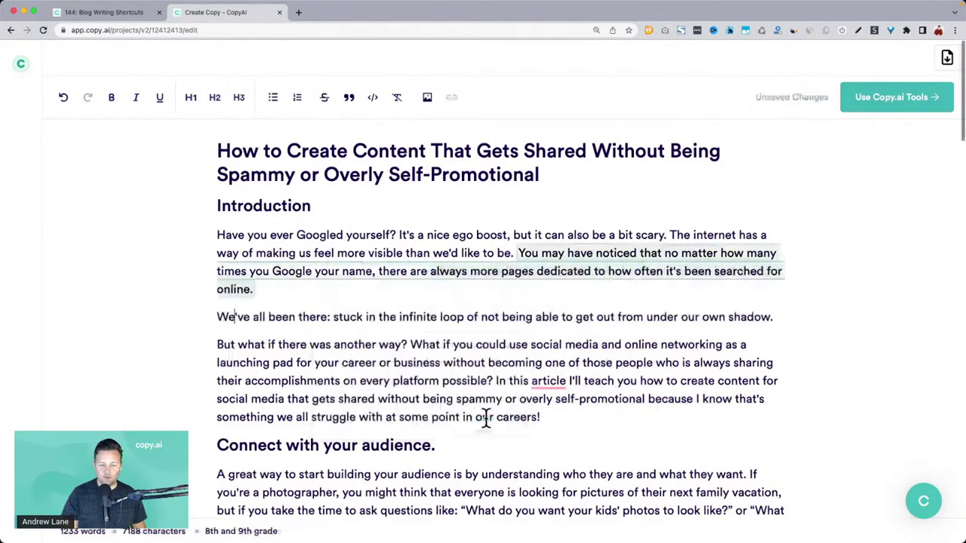
key(super+z)
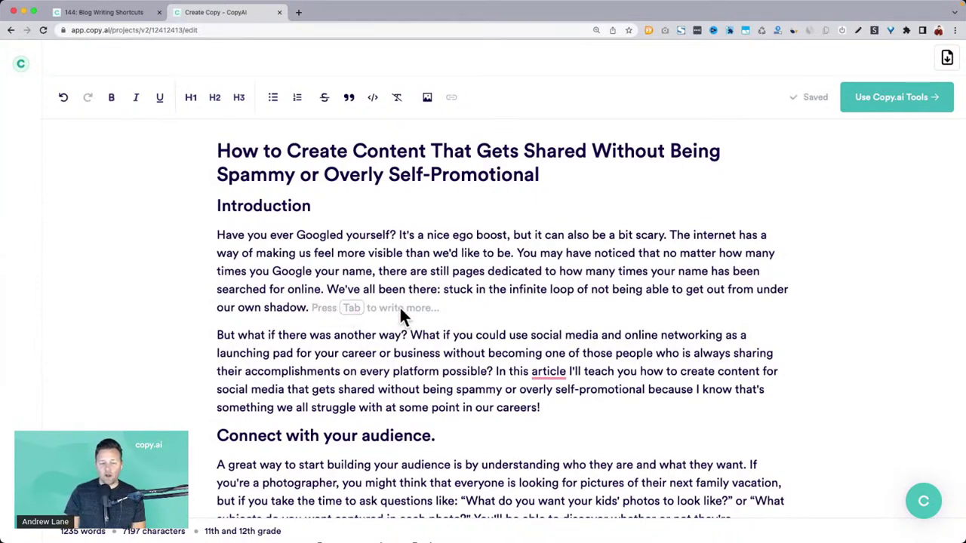
key(Tab)
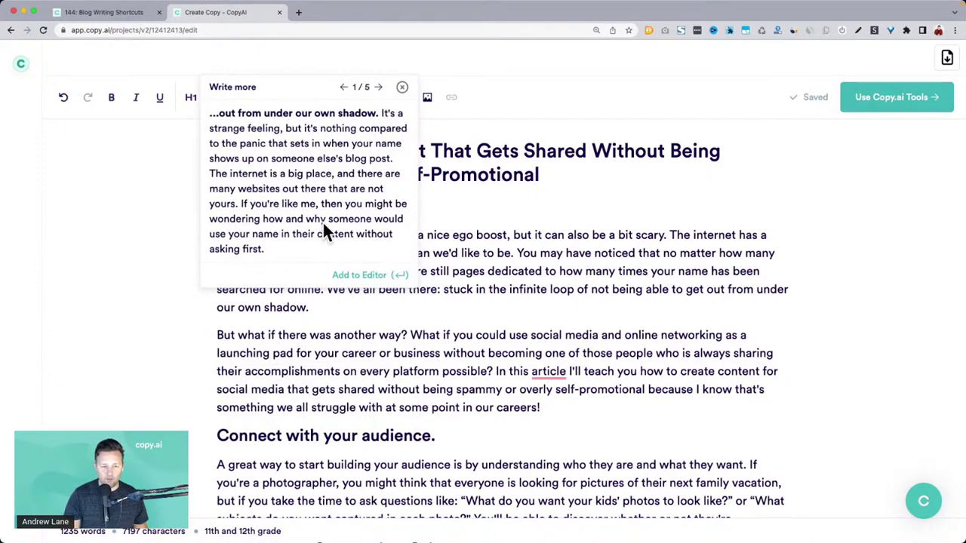
click(378, 88)
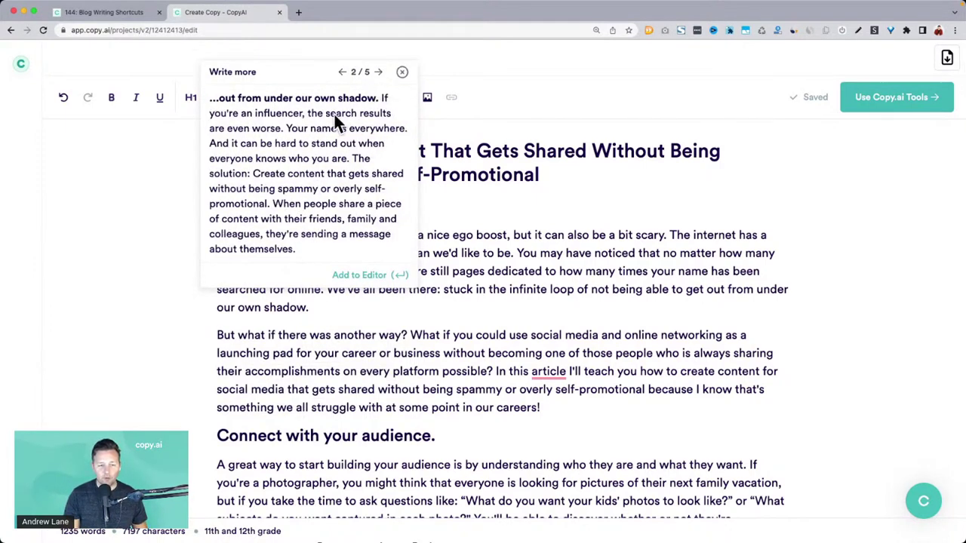
click(378, 72)
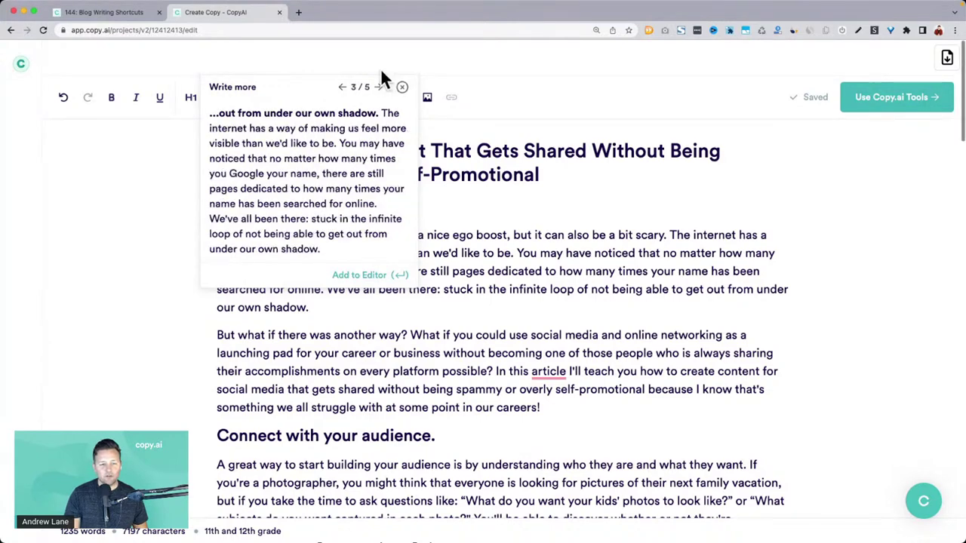
click(378, 86)
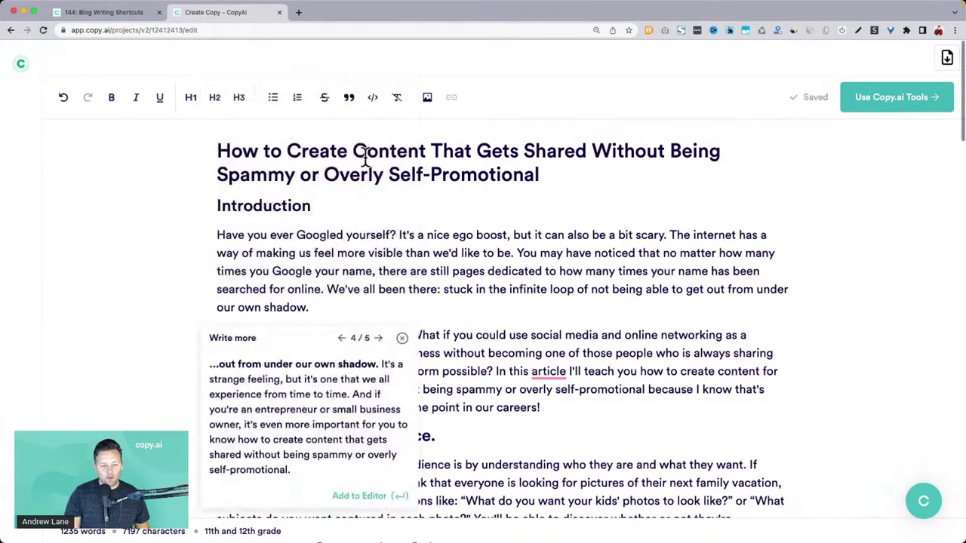
scroll(306, 388, down, 1)
click(369, 464)
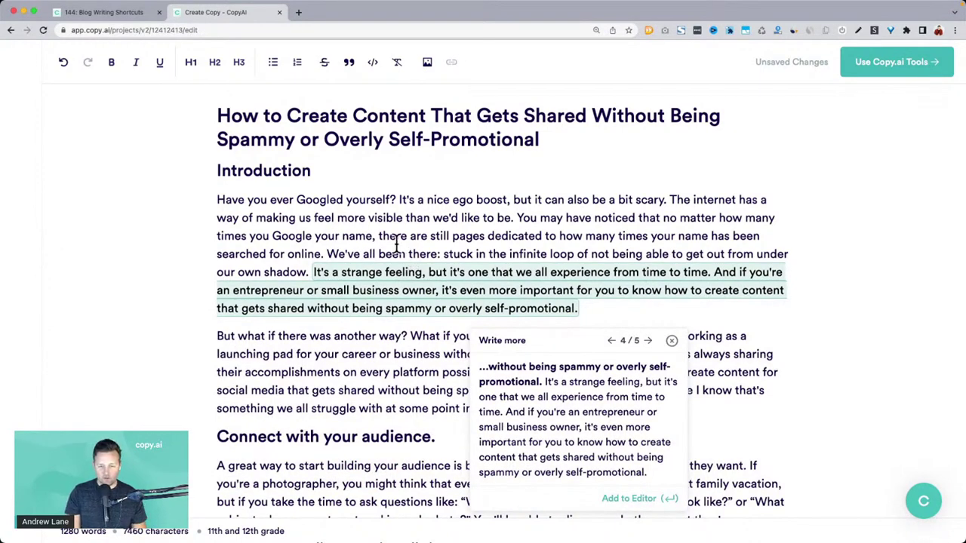
click(660, 240)
key(ctrl+z)
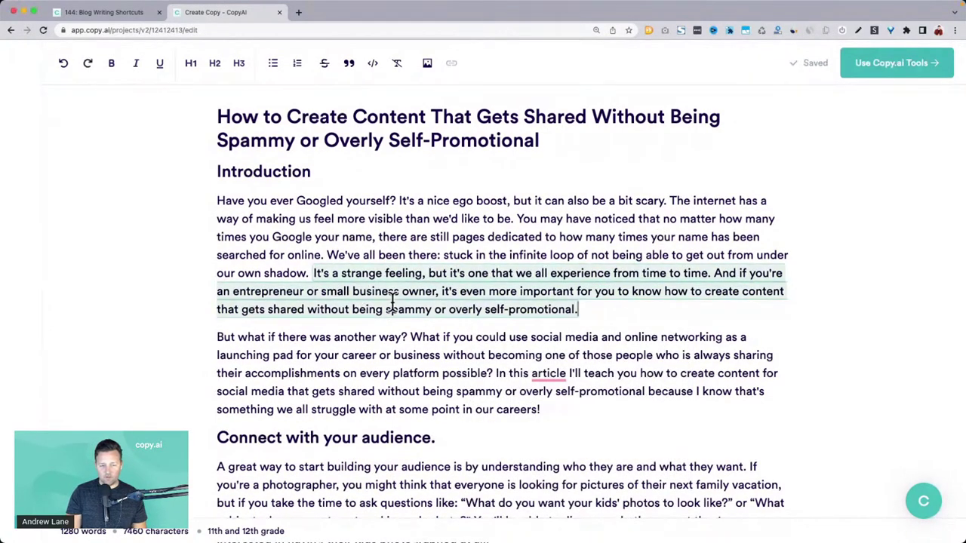
key(ctrl+z)
scroll(392, 302, down, 2)
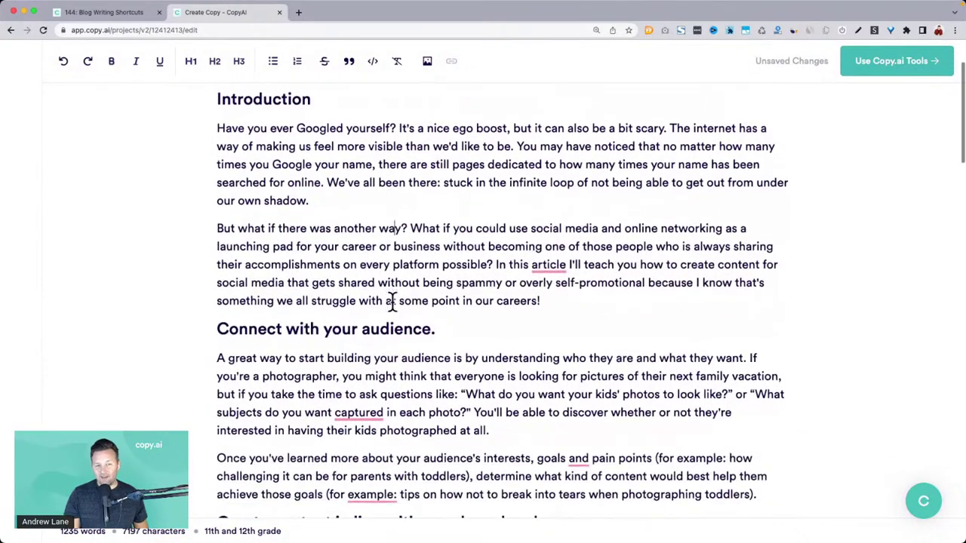
scroll(392, 301, down, 1)
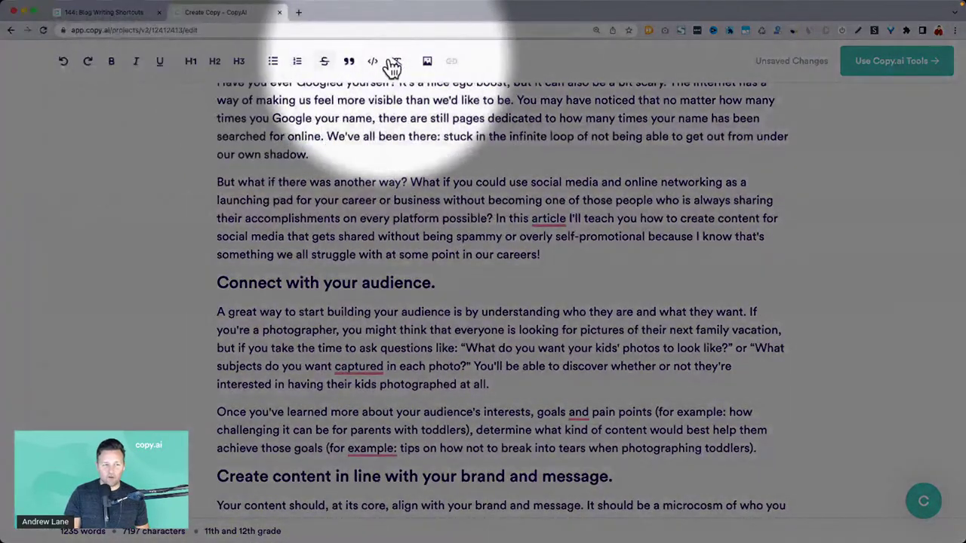
scroll(506, 156, up, 4)
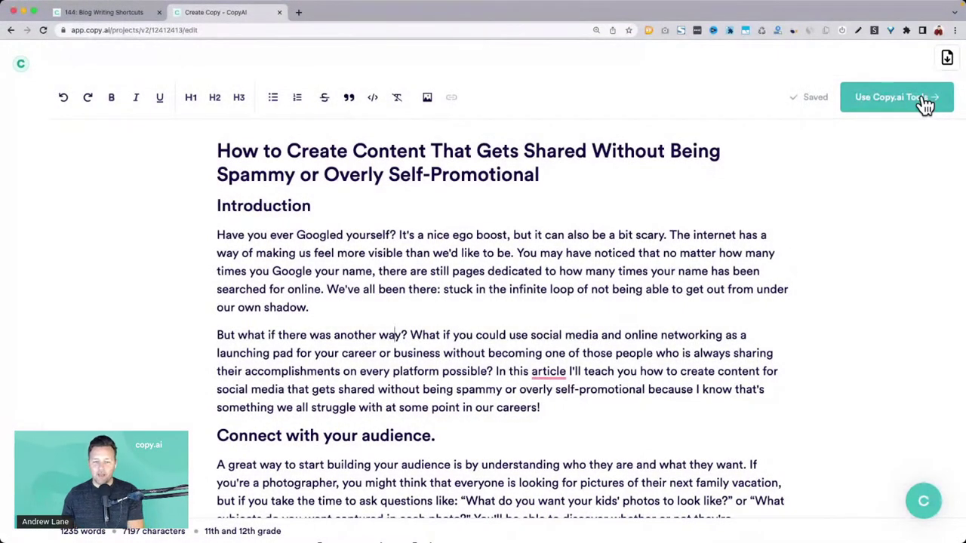
Bring up Copy.ai Tools beside the saved post and open the dashboard in a new tab.
click(898, 104)
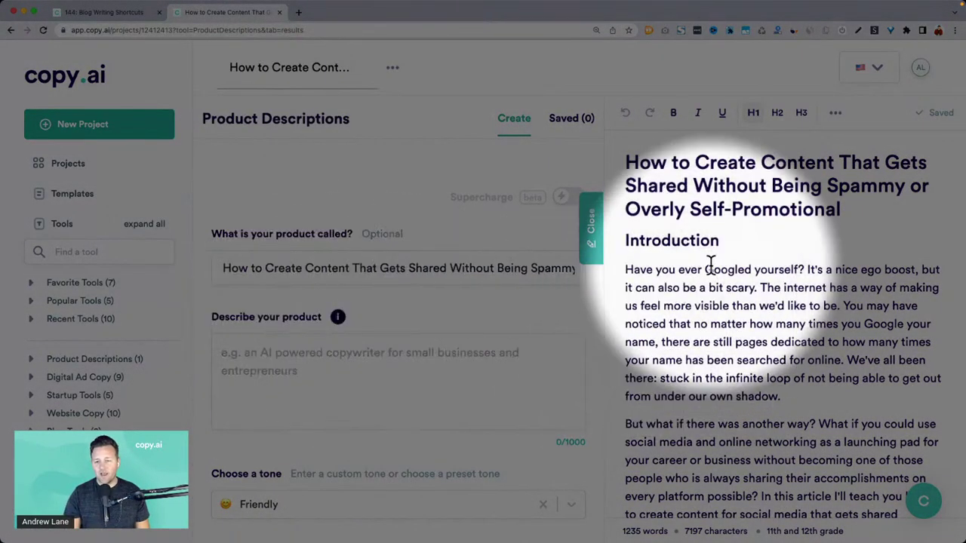
scroll(722, 255, down, 10)
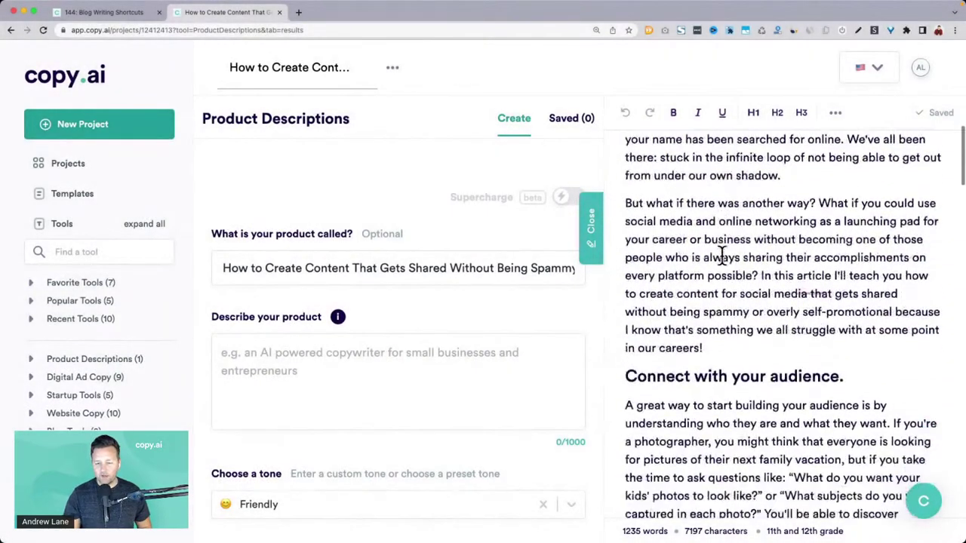
scroll(722, 254, down, 5)
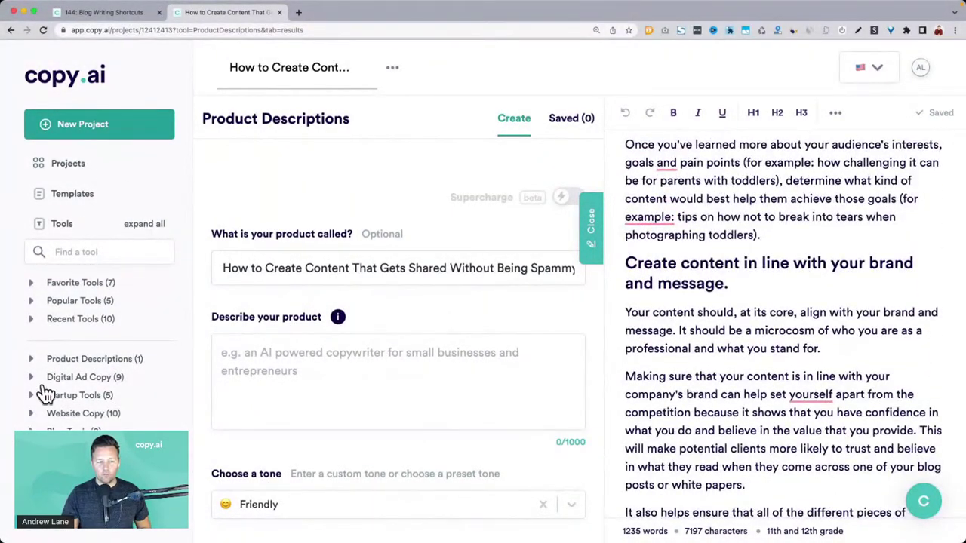
scroll(65, 340, down, 3)
scroll(65, 340, up, 3)
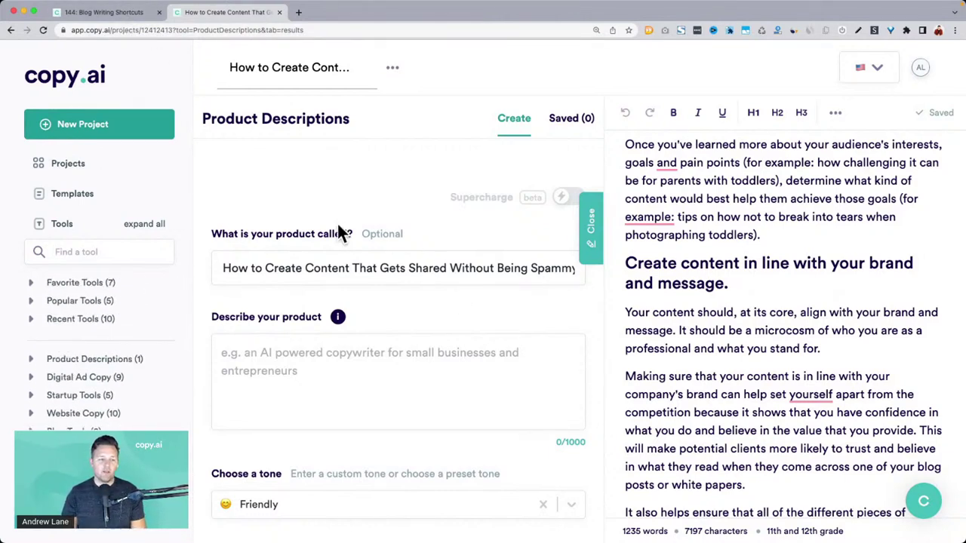
super+click(60, 79)
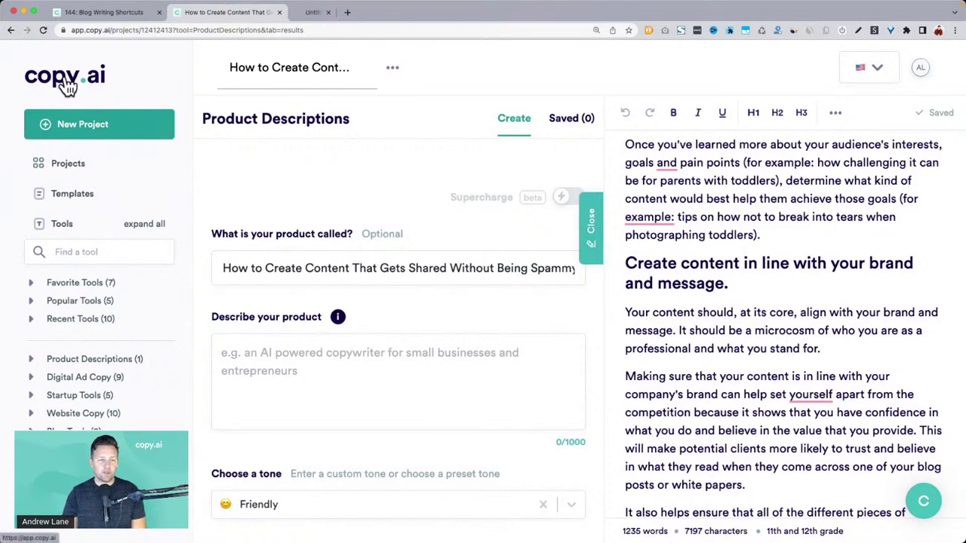
On the new dashboard tab, filter the Templates gallery to Email templates like Coupon / Discount Email.
click(323, 13)
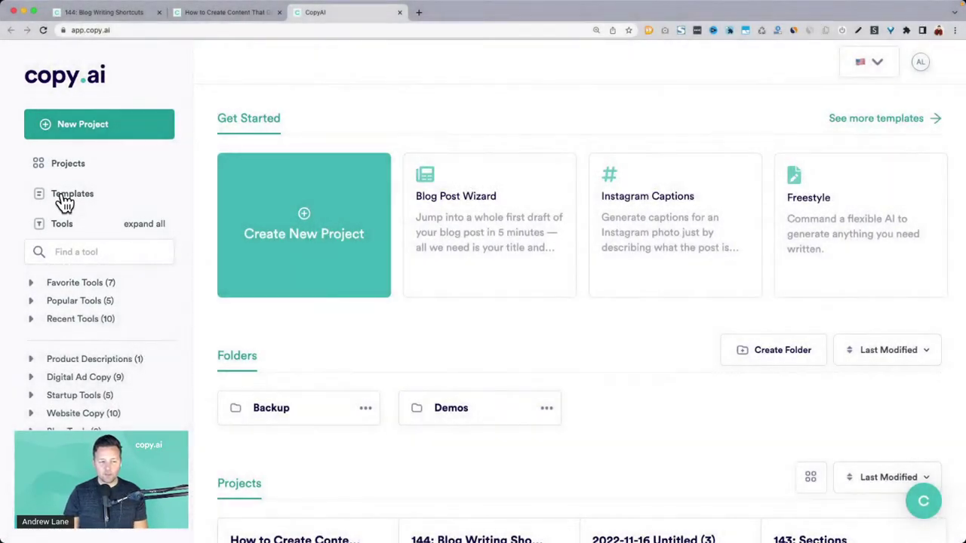
click(64, 198)
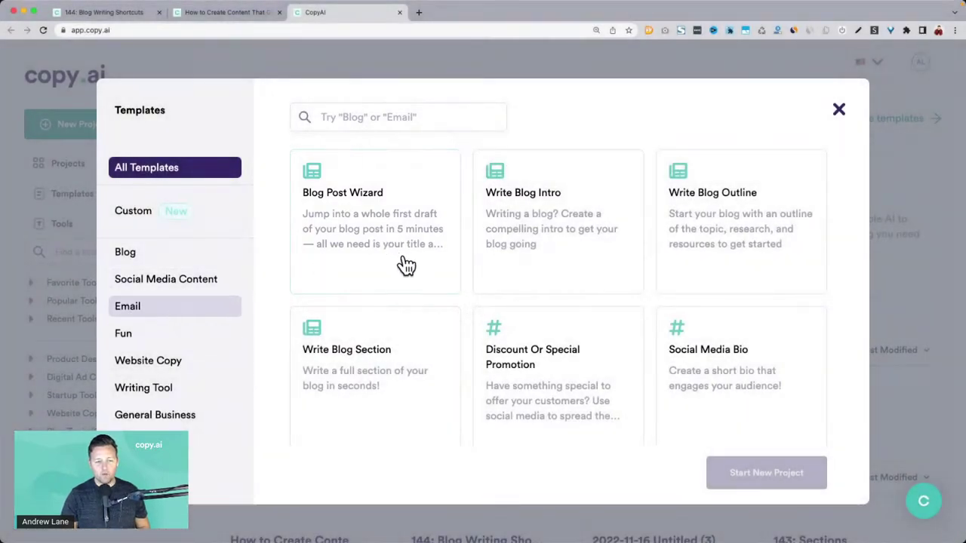
click(194, 304)
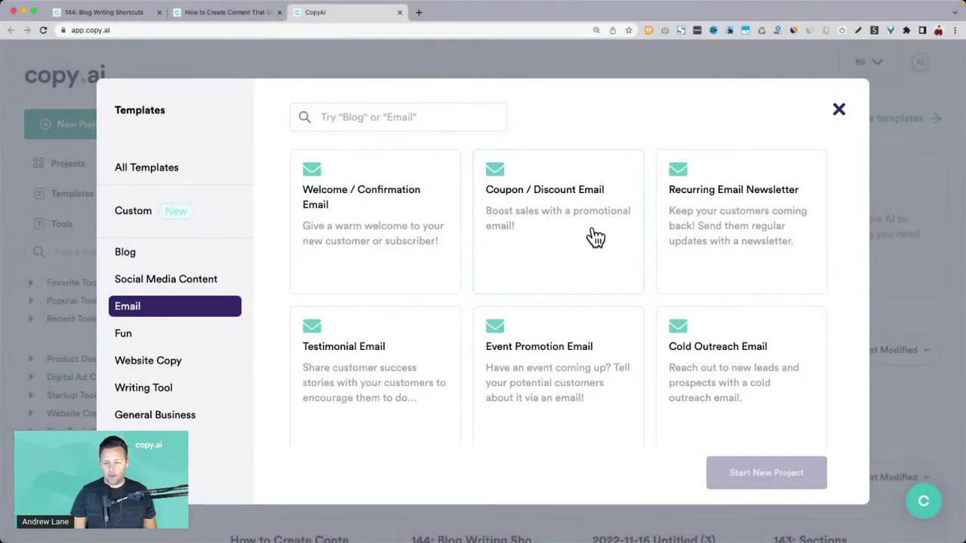
click(839, 111)
Switch to the full-screen 'Today's demo' slide and spotlight its Blog Post Wizard item.
key(ctrl+Up)
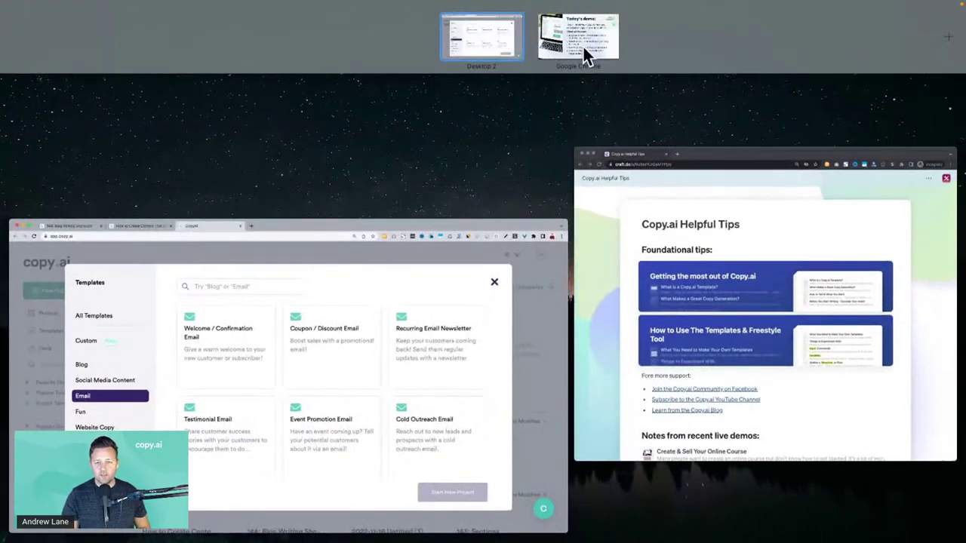
click(582, 45)
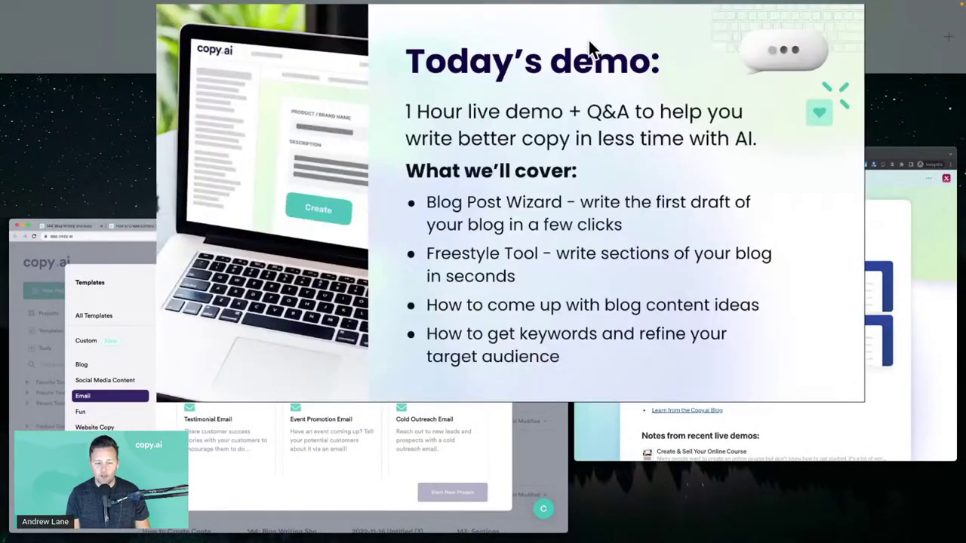
key(ctrl+alt+m)
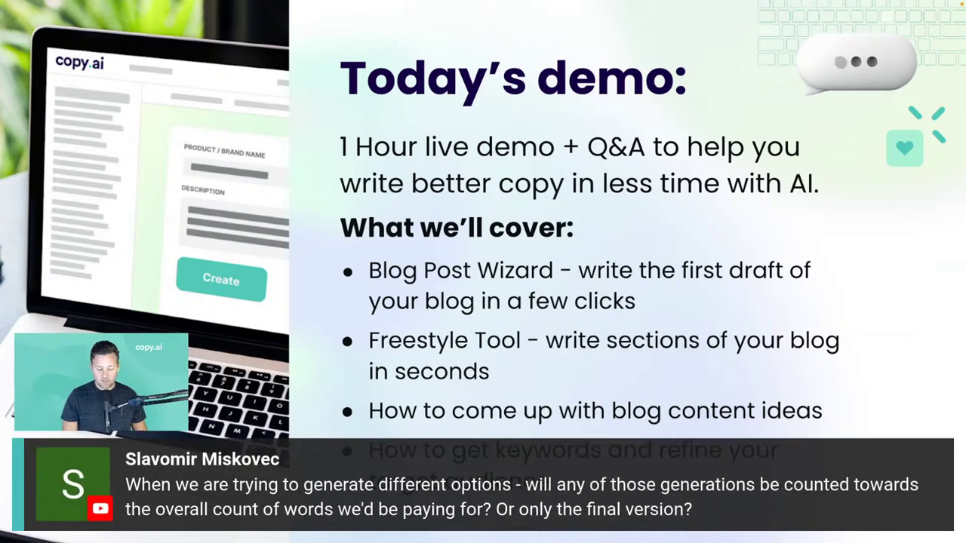
Back in Copy.ai, close the template gallery and start a fresh Blog Post Wizard project.
key(ctrl+Up)
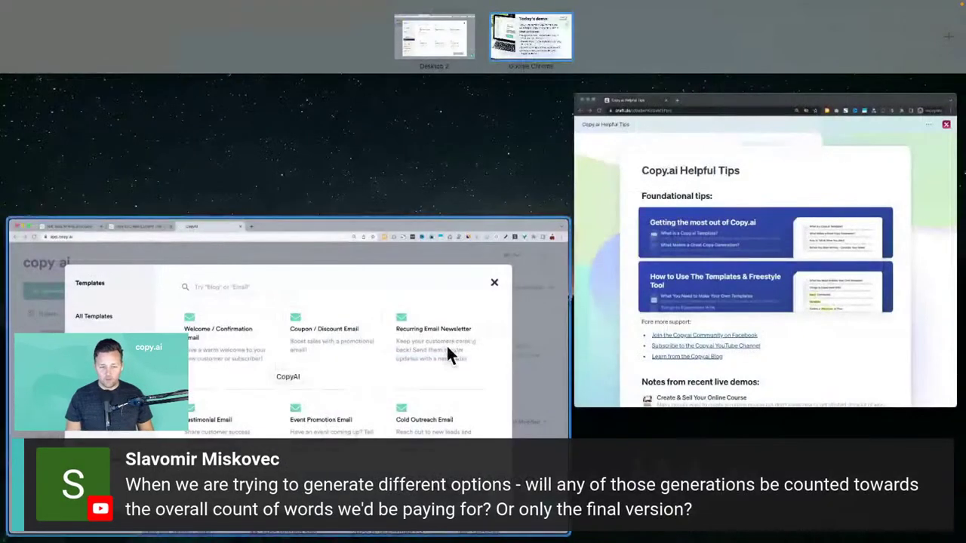
click(446, 344)
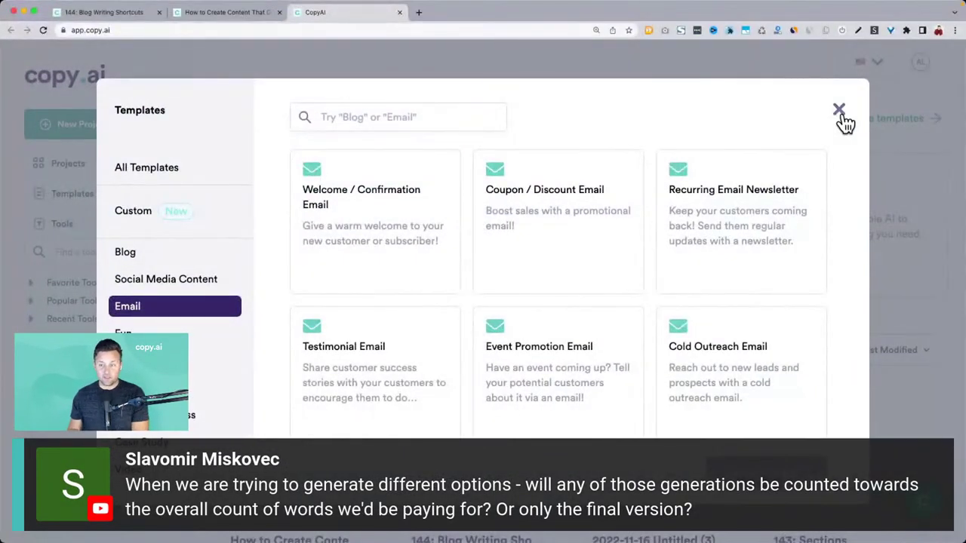
click(839, 110)
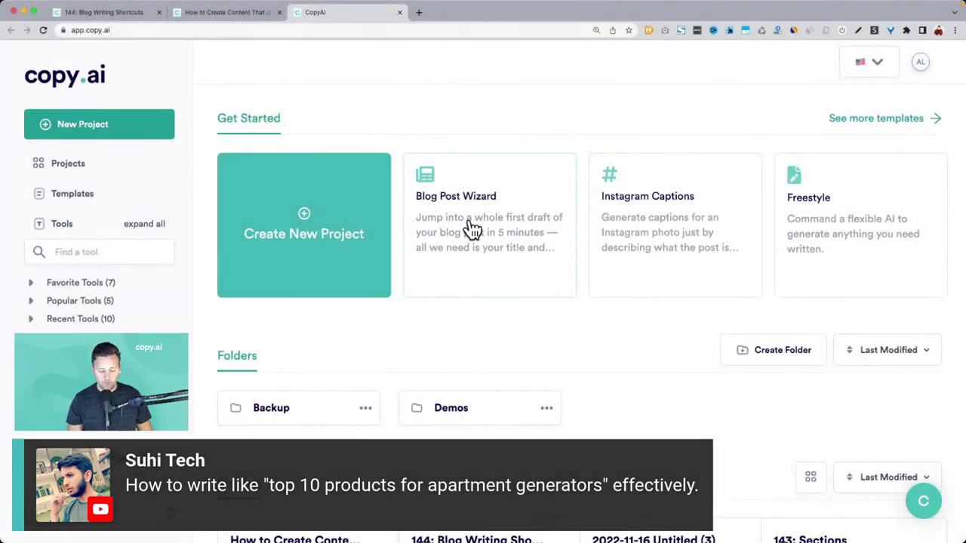
click(472, 227)
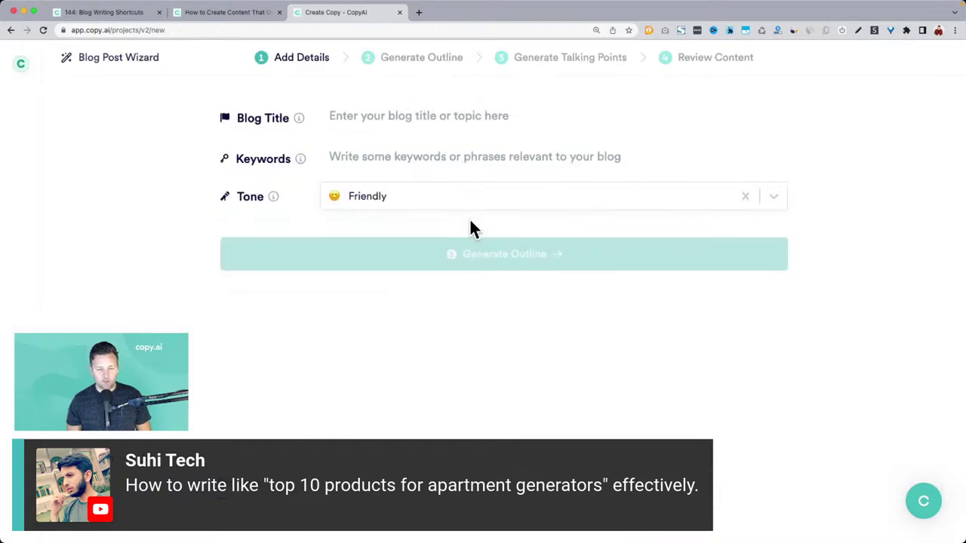
Title the blog 'Top 10 in ear headphones for running' and generate its outline.
click(401, 117)
text(Top 10 )
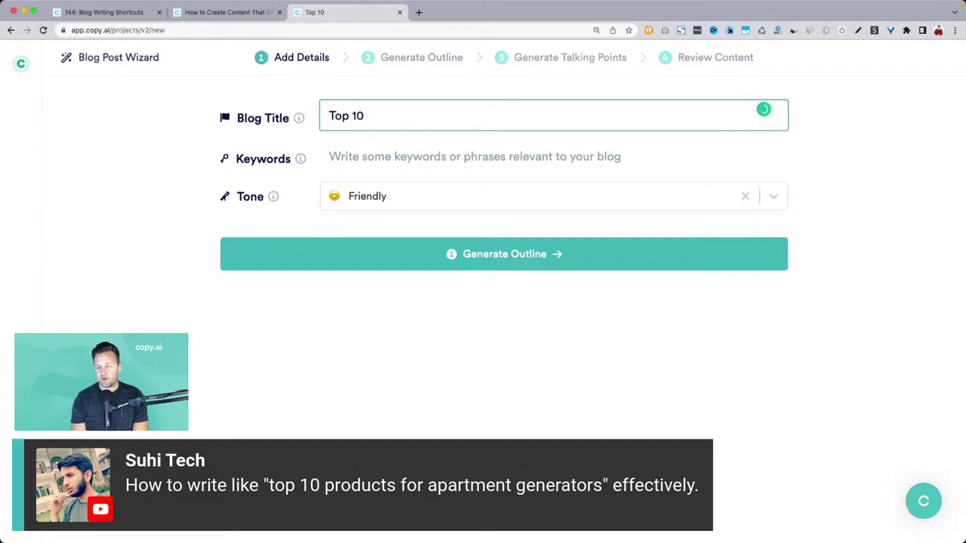
text(headphon)
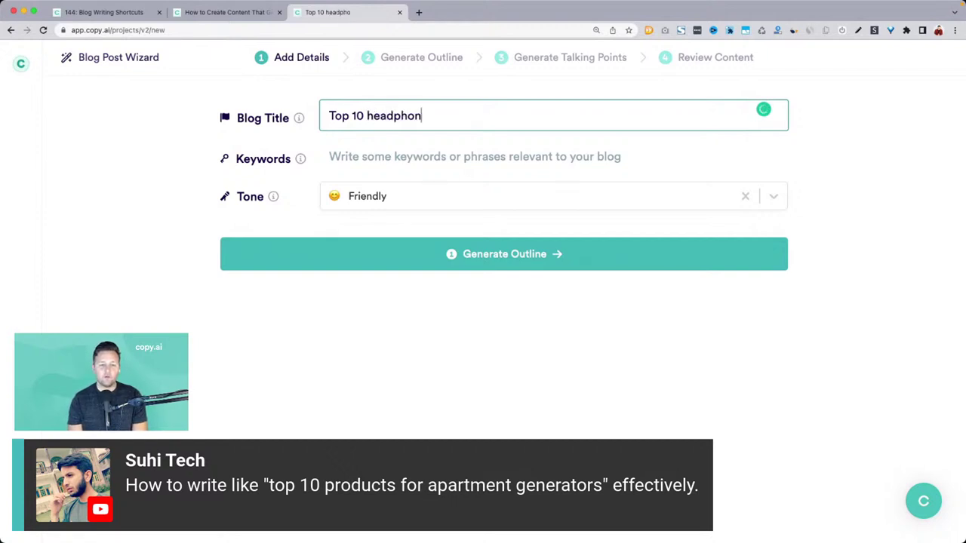
text(es for)
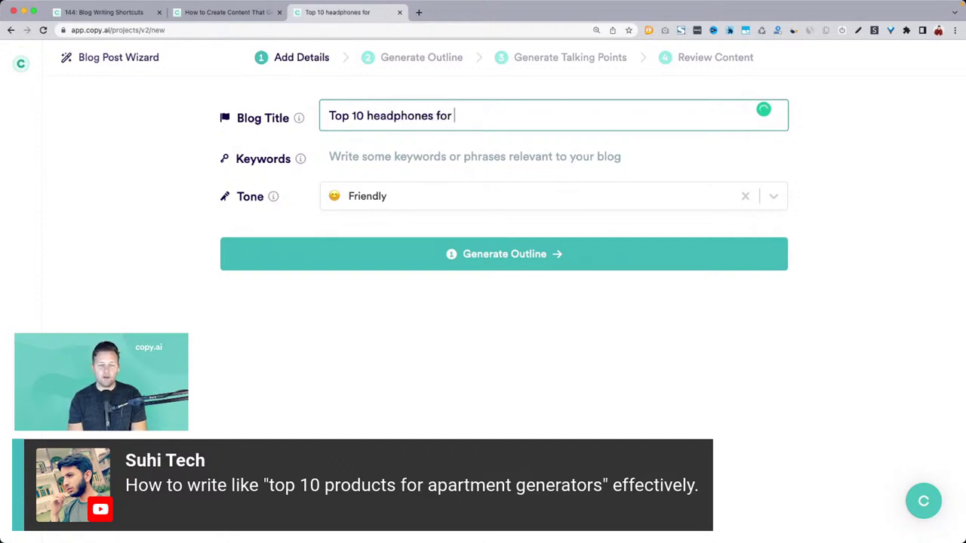
text( running)
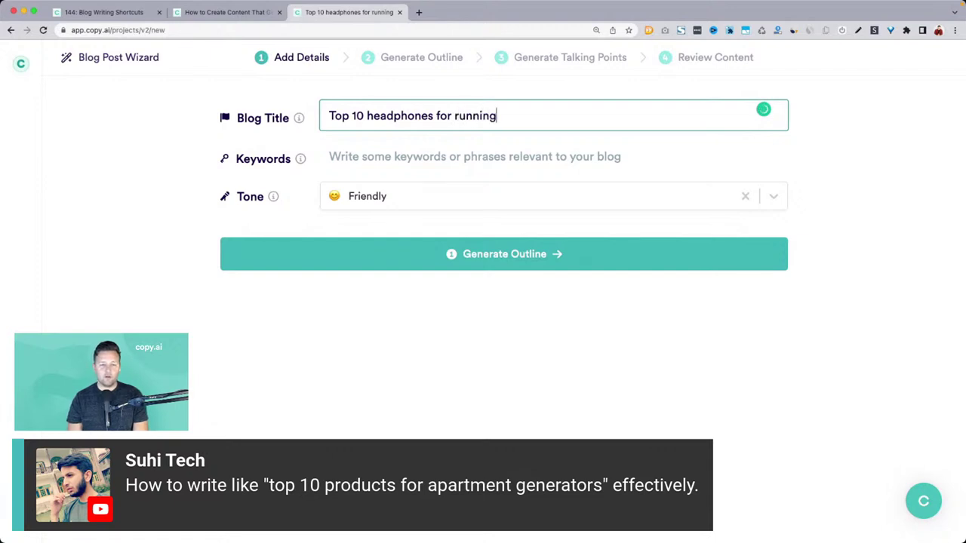
click(363, 114)
text(in ear)
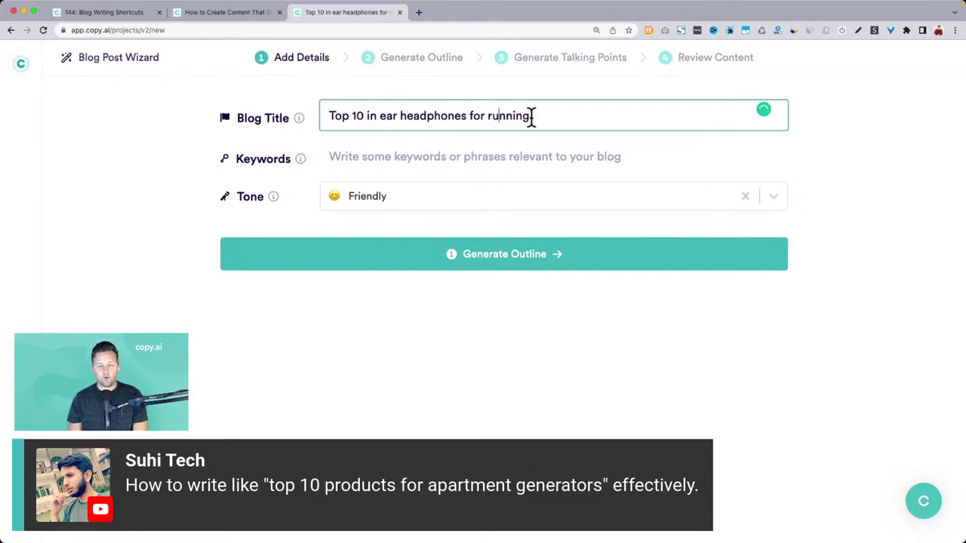
click(381, 243)
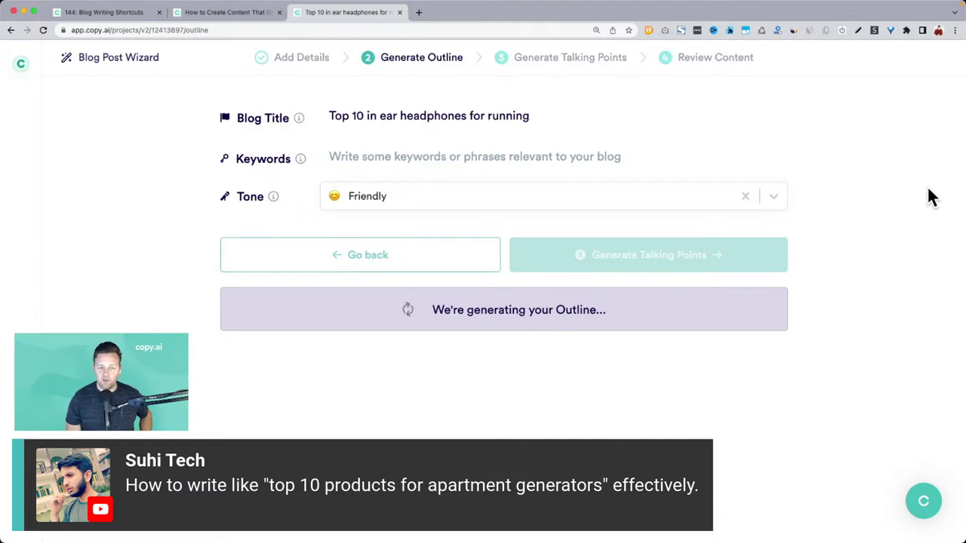
Review the finished outline's price-point sections, from $210 down to $59 durable earbuds.
scroll(890, 210, down, 5)
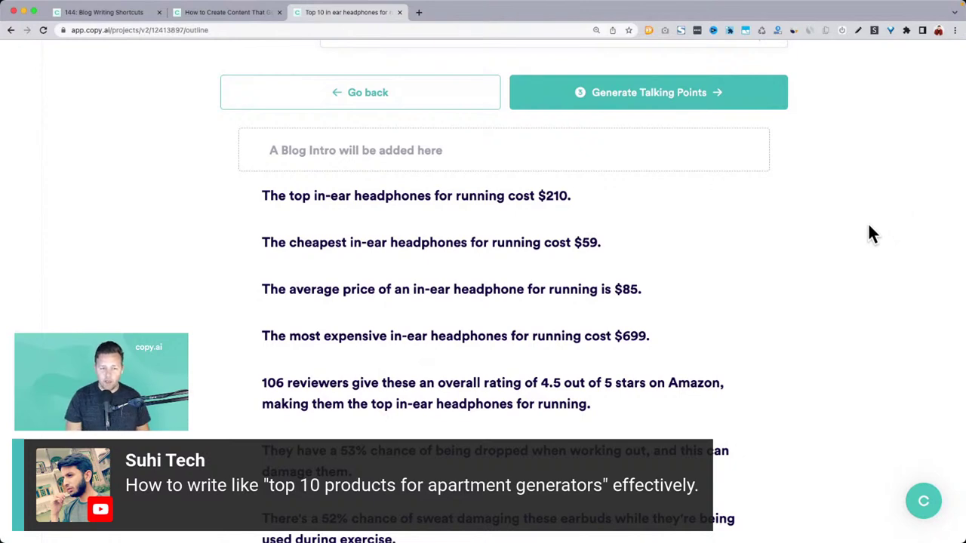
scroll(444, 198, down, 2)
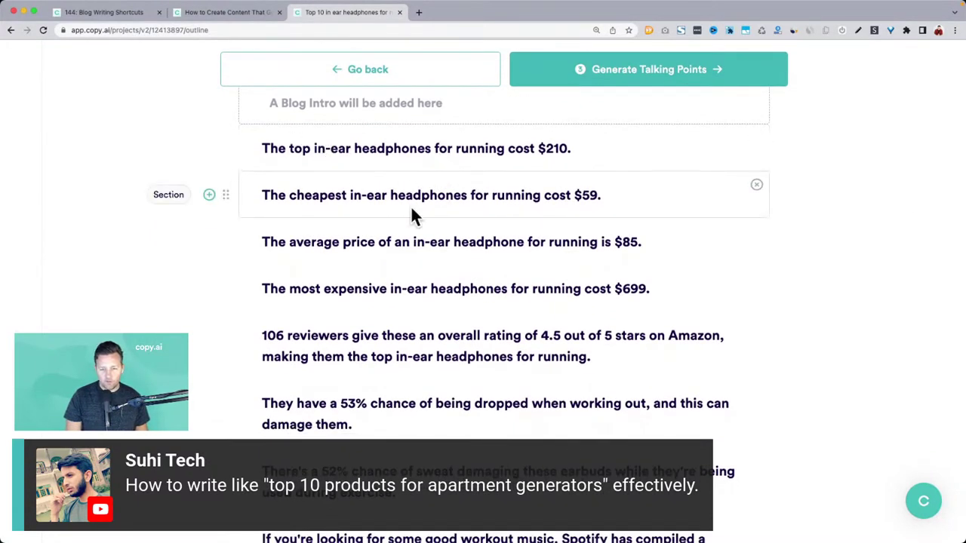
scroll(392, 293, down, 1)
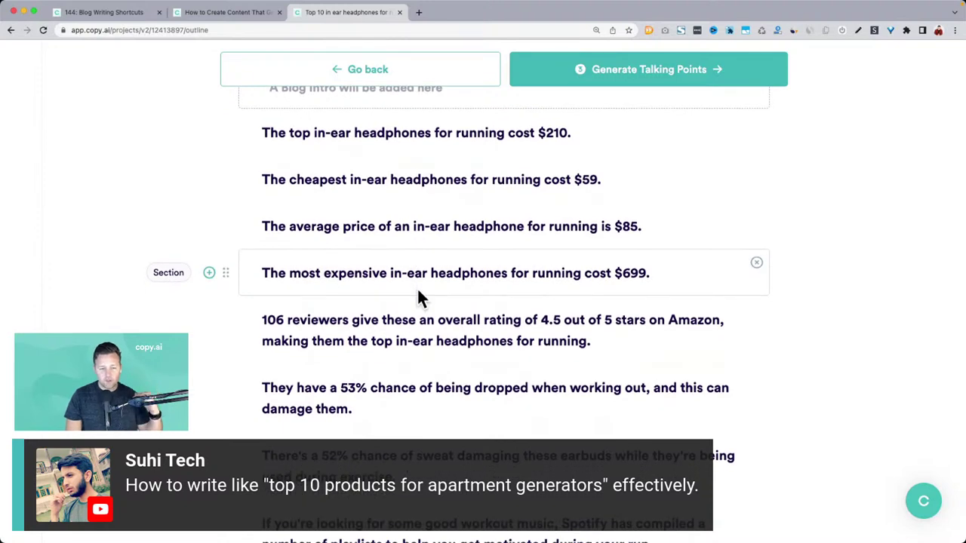
scroll(421, 296, down, 3)
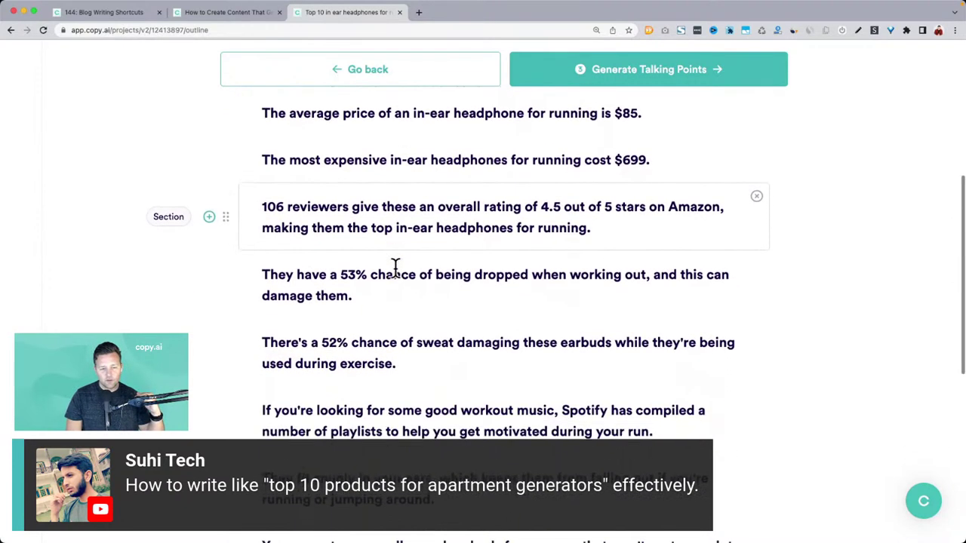
scroll(395, 266, down, 10)
scroll(396, 272, up, 15)
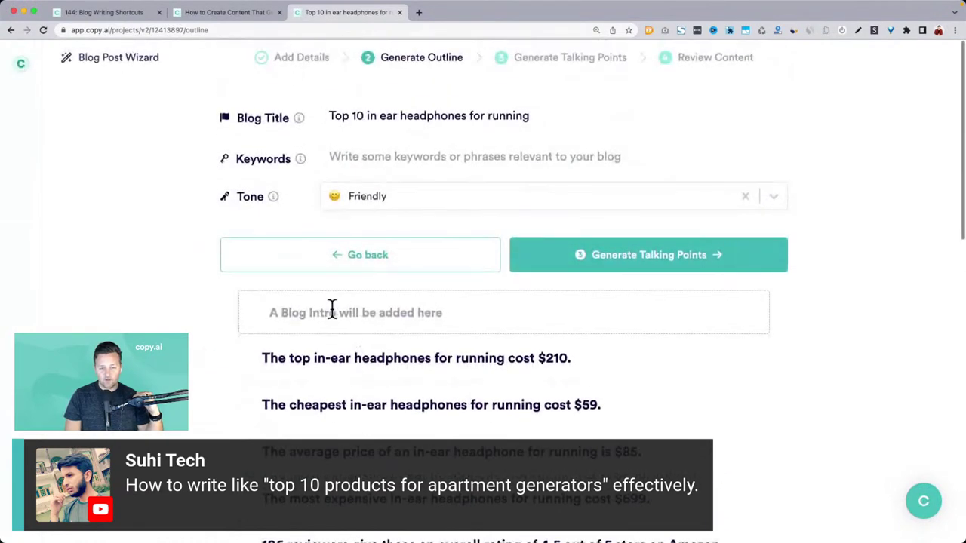
scroll(384, 312, down, 20)
scroll(381, 302, down, 5)
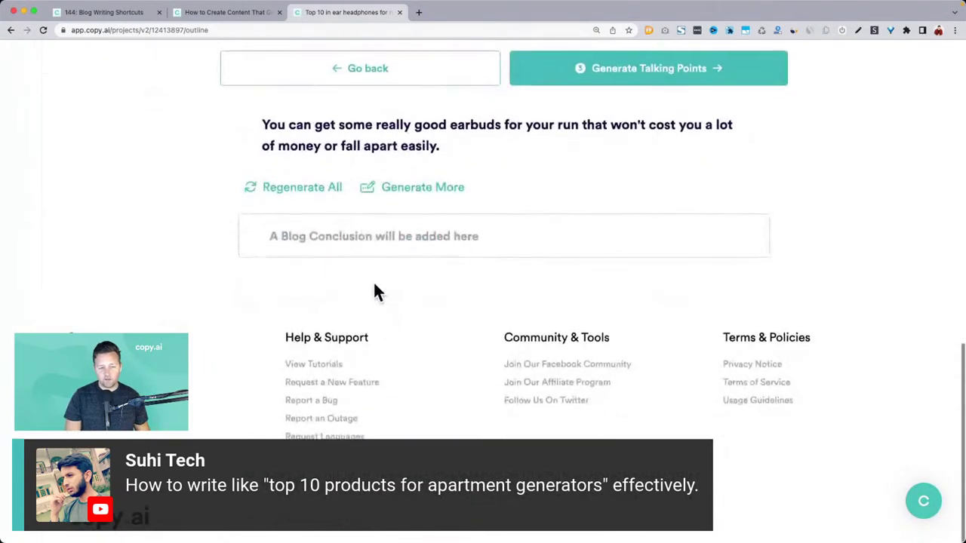
Regenerate all outline sections and review the new Bose SoundSport Free, Jaybird x4 and Jabra entries.
click(303, 189)
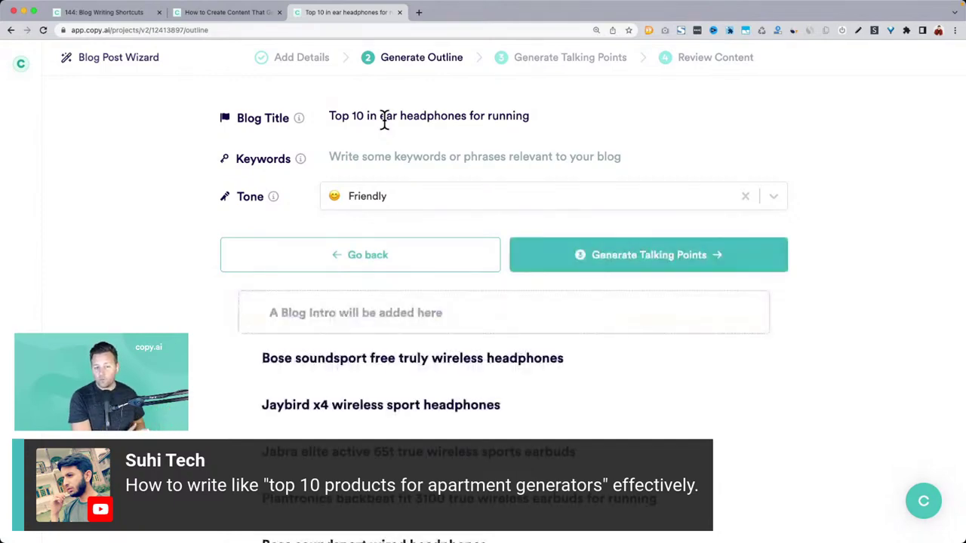
scroll(387, 199, down, 3)
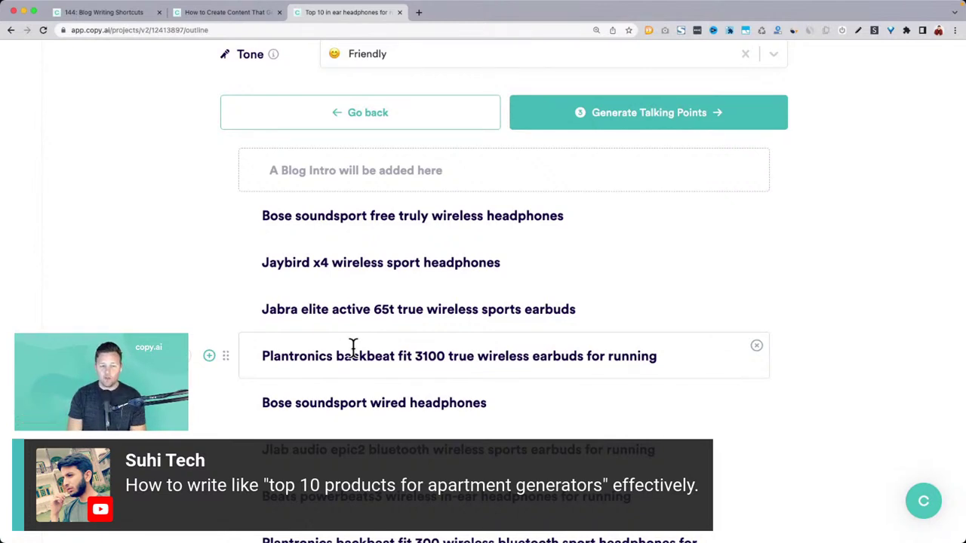
scroll(353, 347, up, 4)
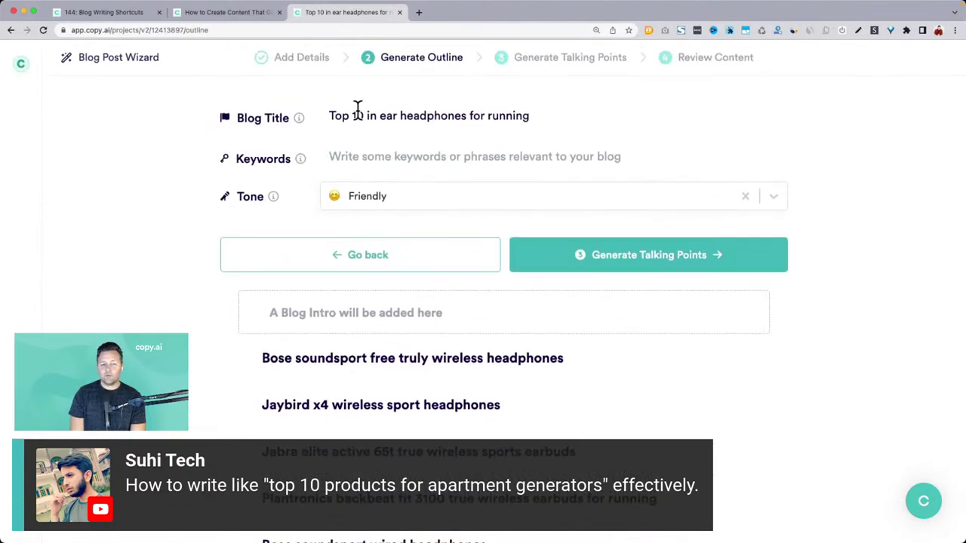
Rewrite the blog title as 'What makes a great in-ear headphone for running'.
click(376, 114)
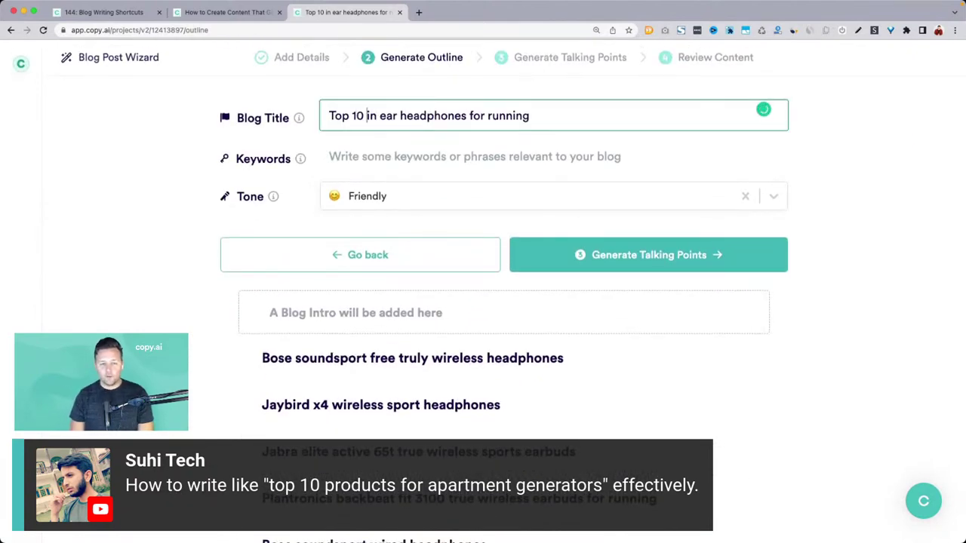
drag(367, 116, 329, 116)
text(How to)
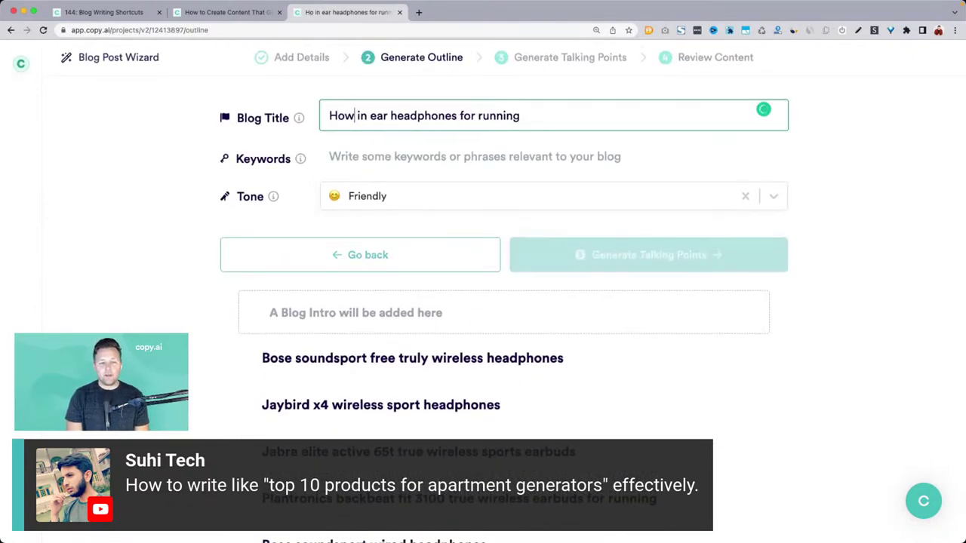
key(BackSpace)
key(BackSpace)
key(BackSpace)
key(BackSpace)
key(BackSpace)
key(BackSpace)
key(BackSpace)
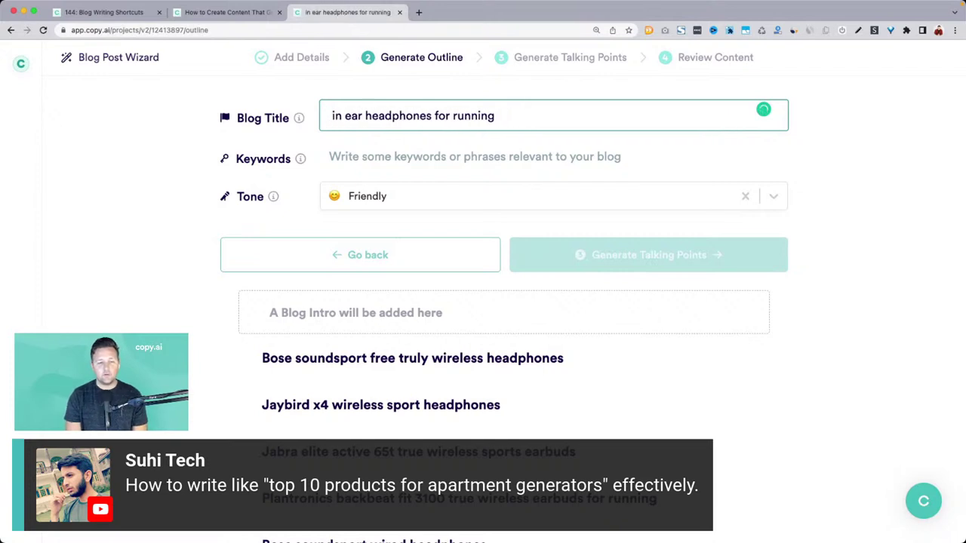
text(HO)
key(BackSpace)
key(BackSpace)
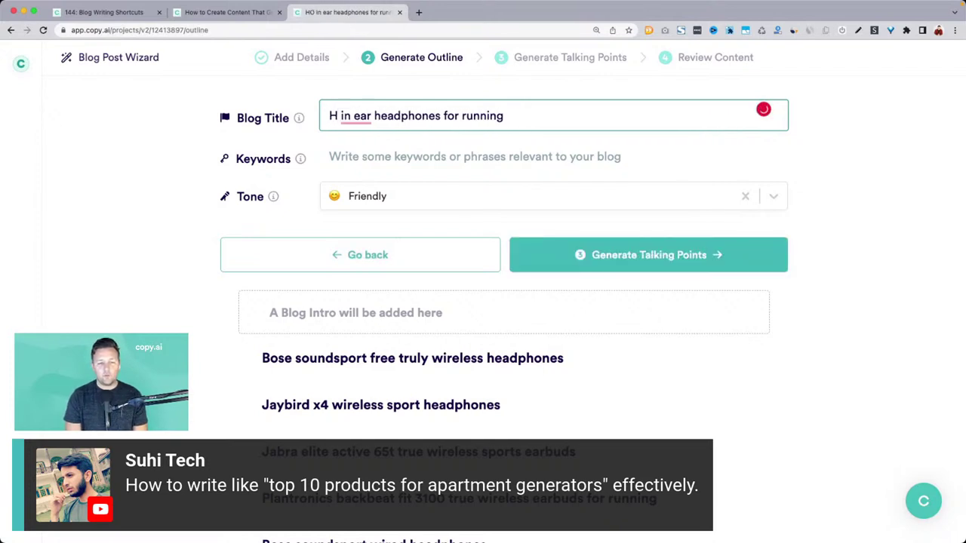
text(What makes a great)
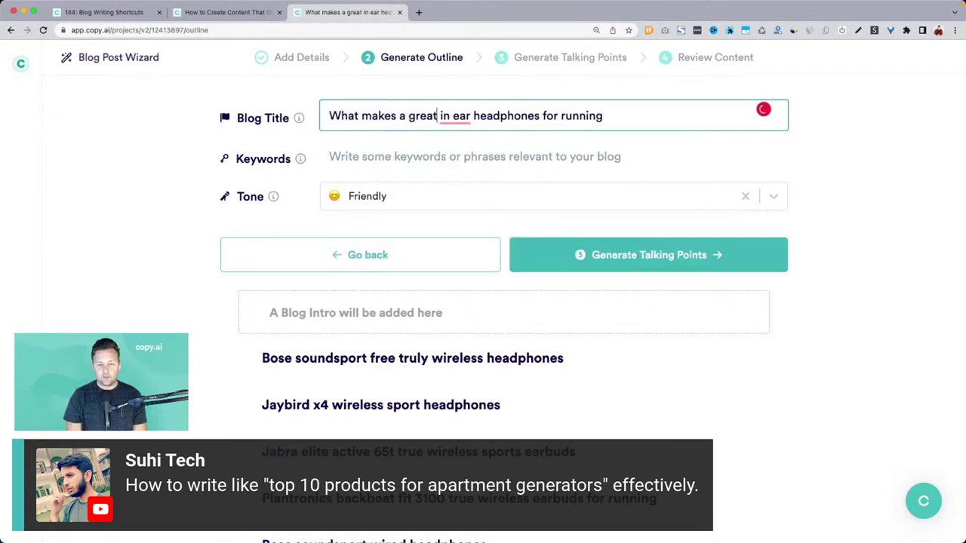
key(Delete)
text(-)
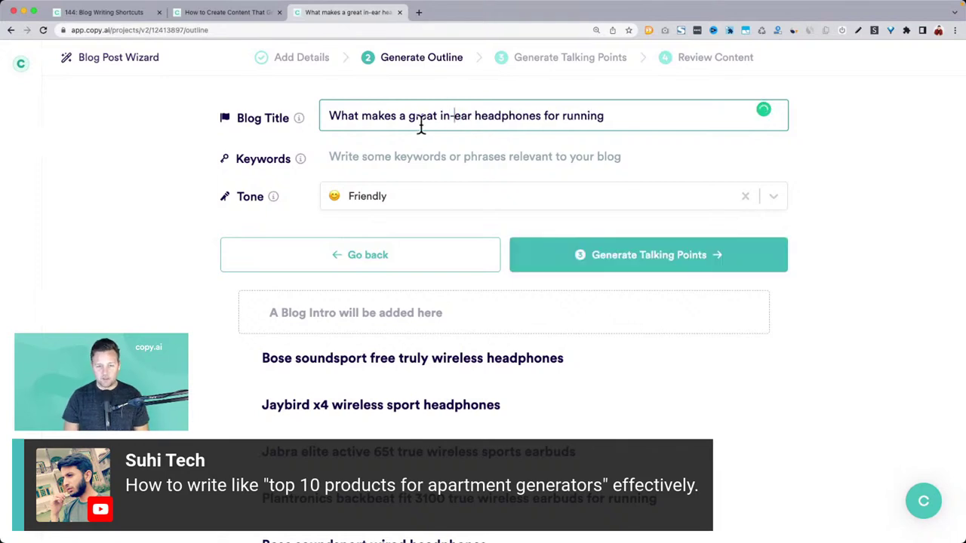
click(541, 116)
key(BackSpace)
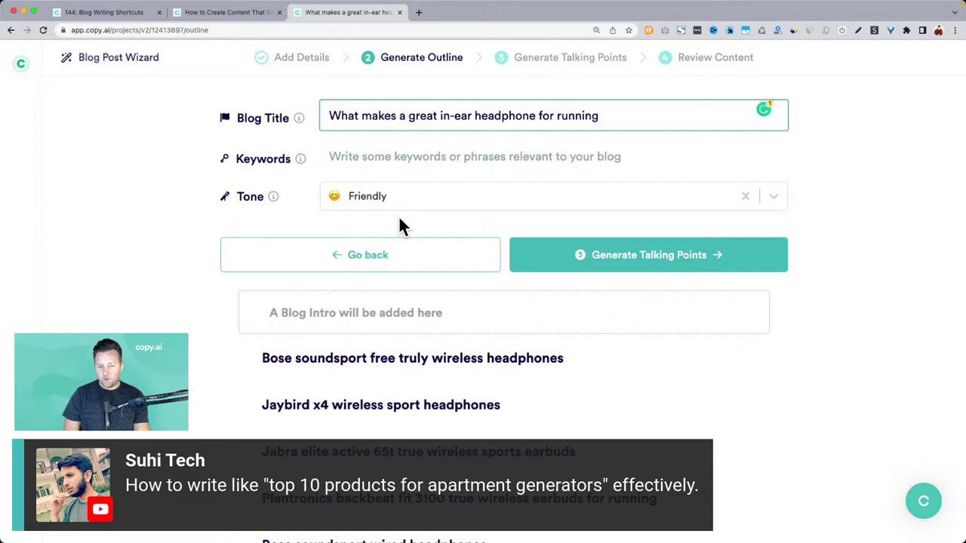
Regenerate the whole outline, then select 'in-ear headphone for running' in the title.
scroll(400, 221, down, 5)
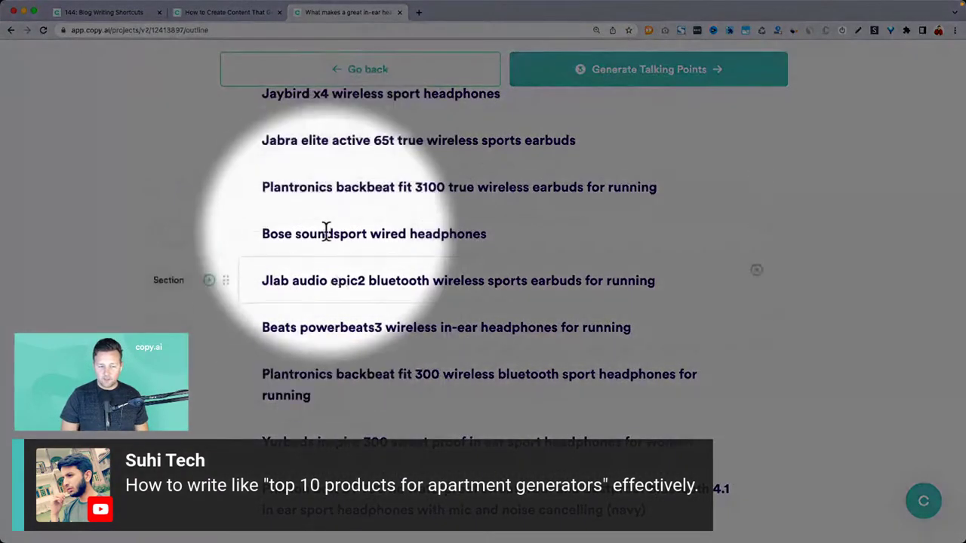
scroll(325, 227, down, 5)
click(312, 340)
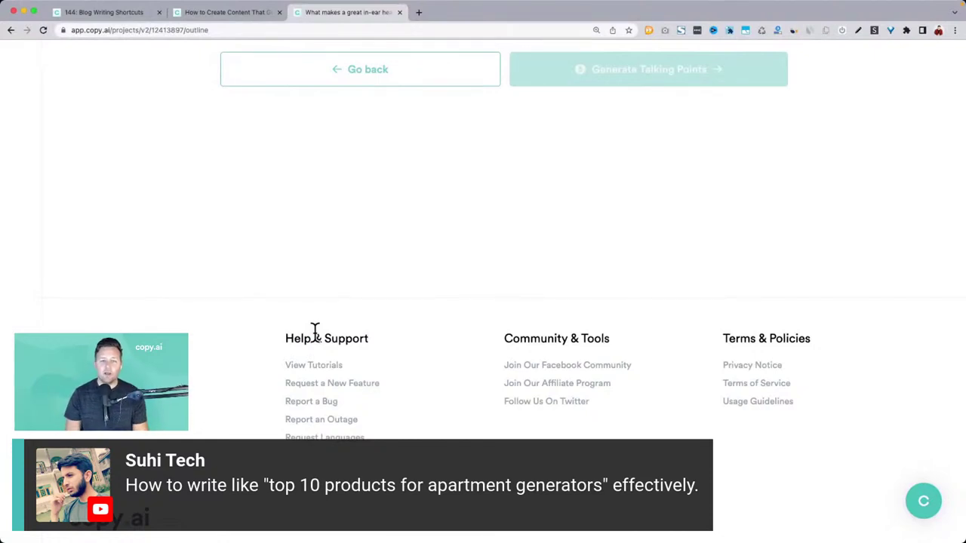
click(437, 115)
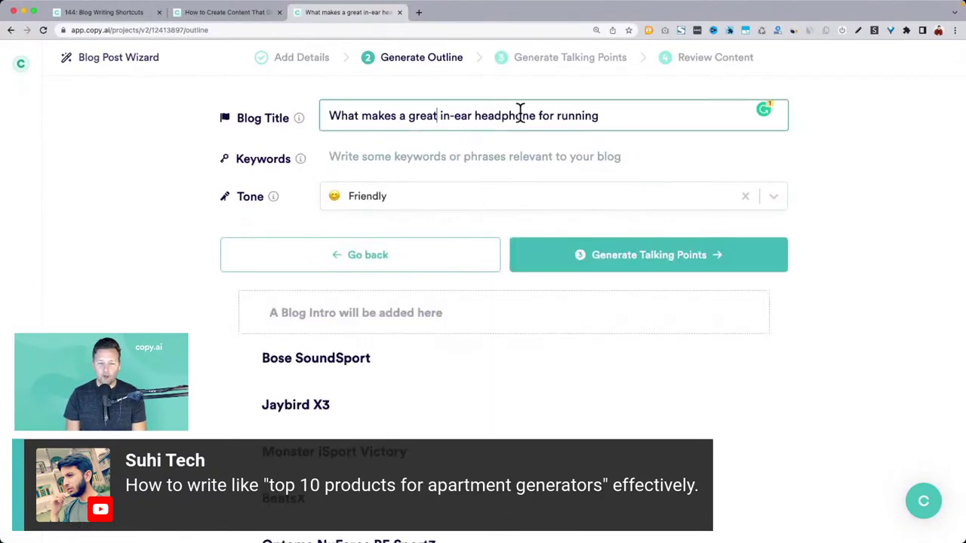
key(shift+End)
key(super+c)
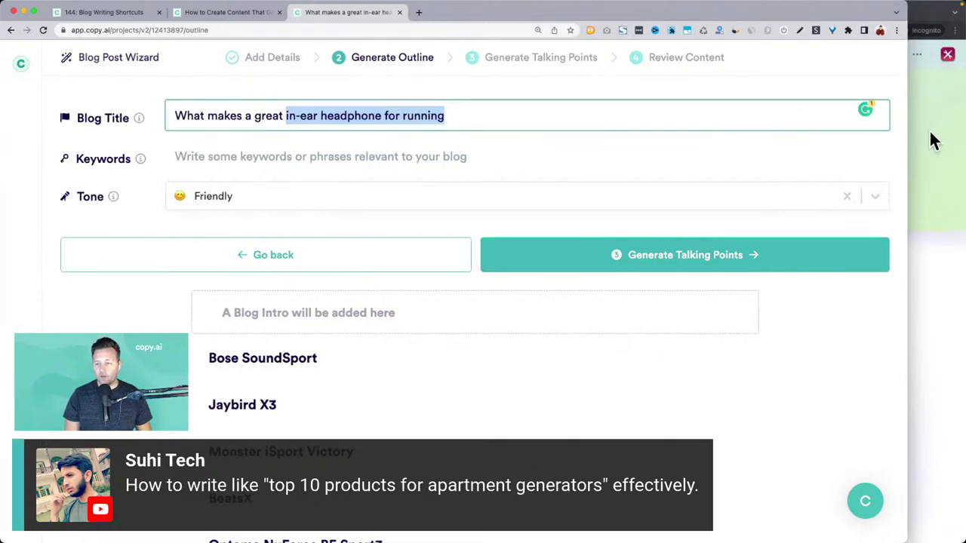
Search Google for 'in-ear headphone for running' in a new incognito tab.
click(931, 141)
click(482, 12)
key(super+v)
key(Return)
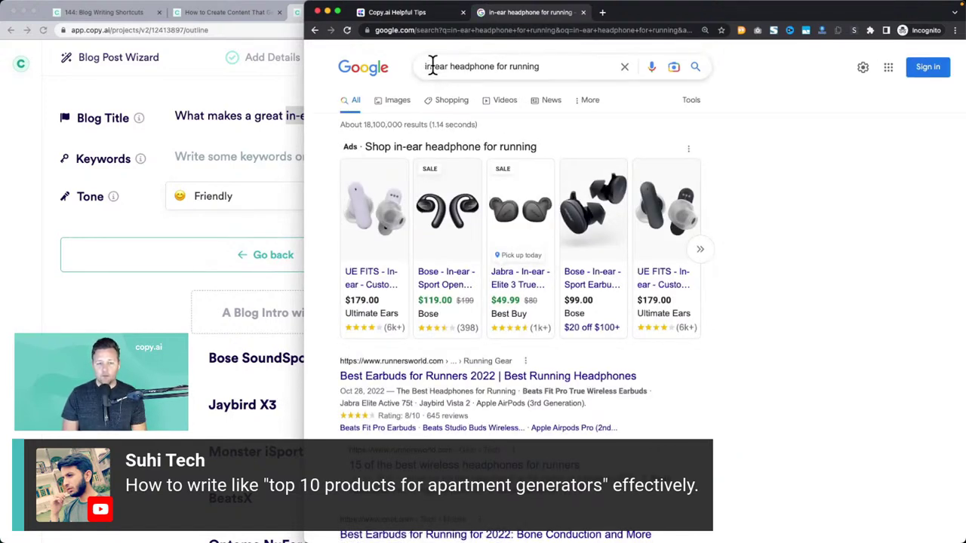
Replace the Google query with the full blog title 'What makes a great in-ear headphone for running'.
click(212, 202)
triple_click(277, 115)
key(super+c)
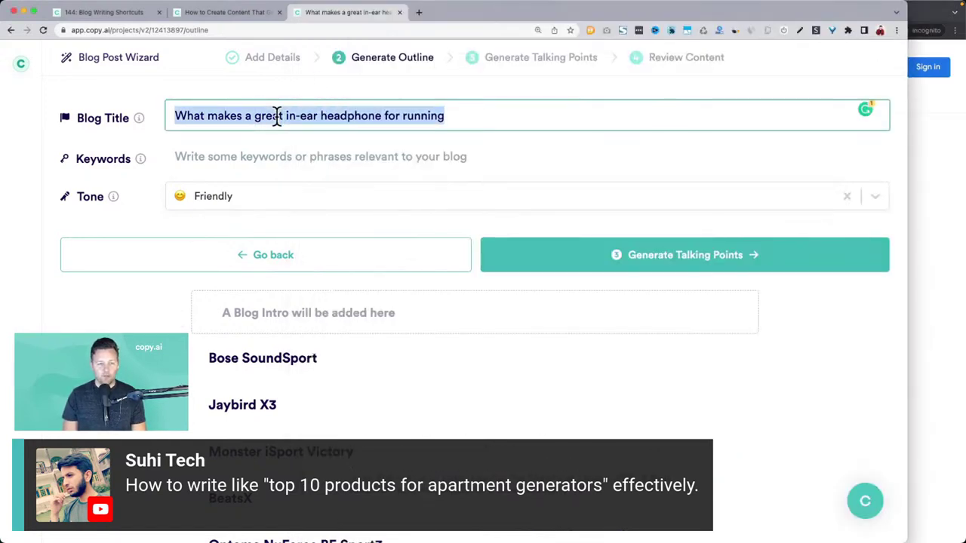
click(929, 182)
scroll(506, 242, down, 5)
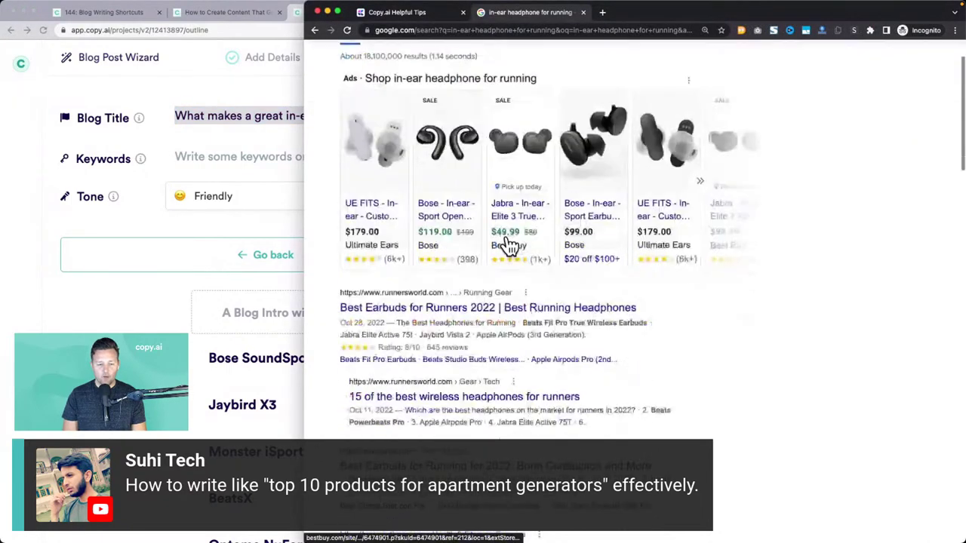
scroll(510, 247, down, 10)
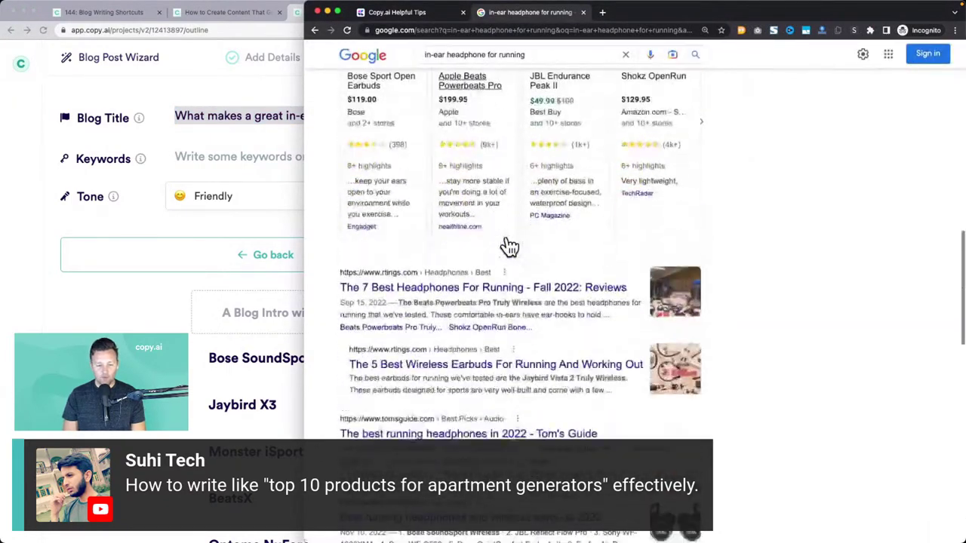
scroll(508, 243, down, 5)
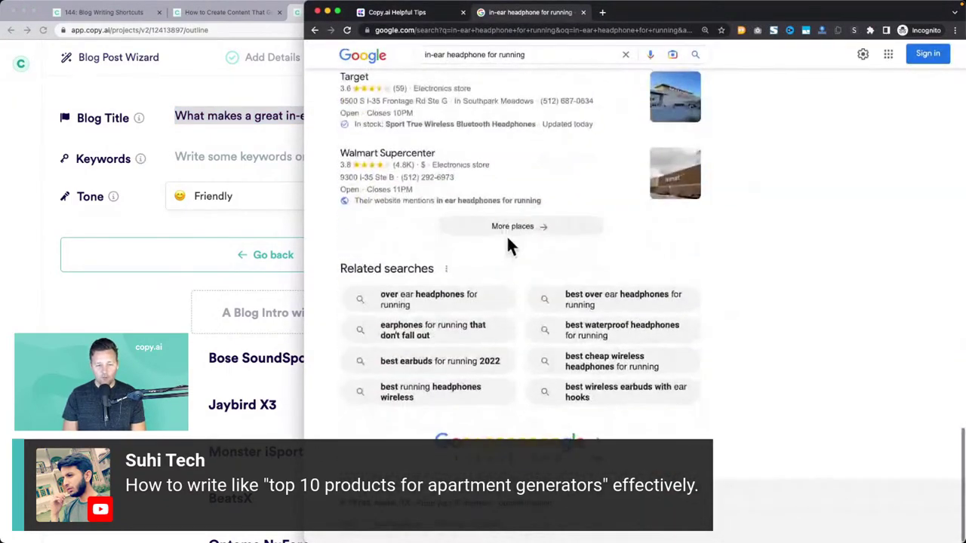
scroll(507, 242, up, 20)
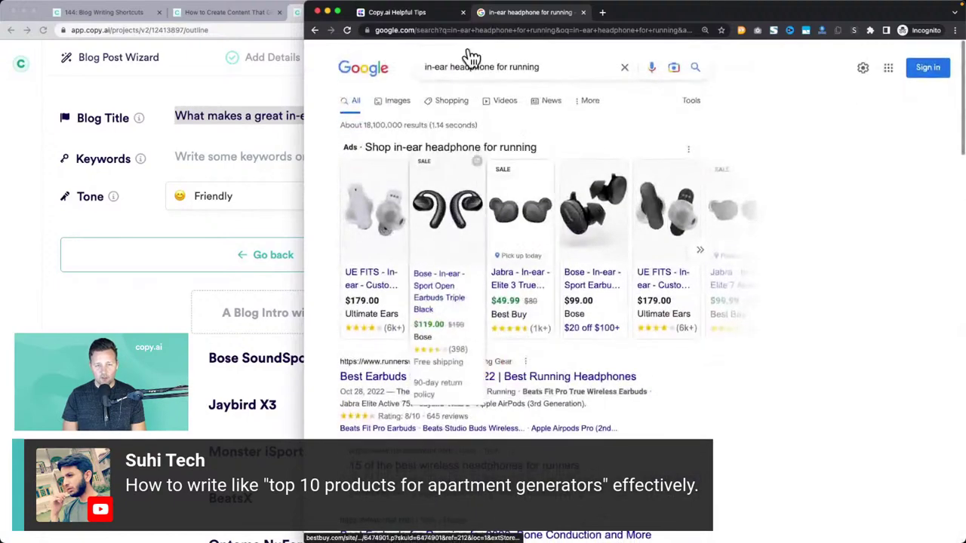
triple_click(459, 66)
key(super+v)
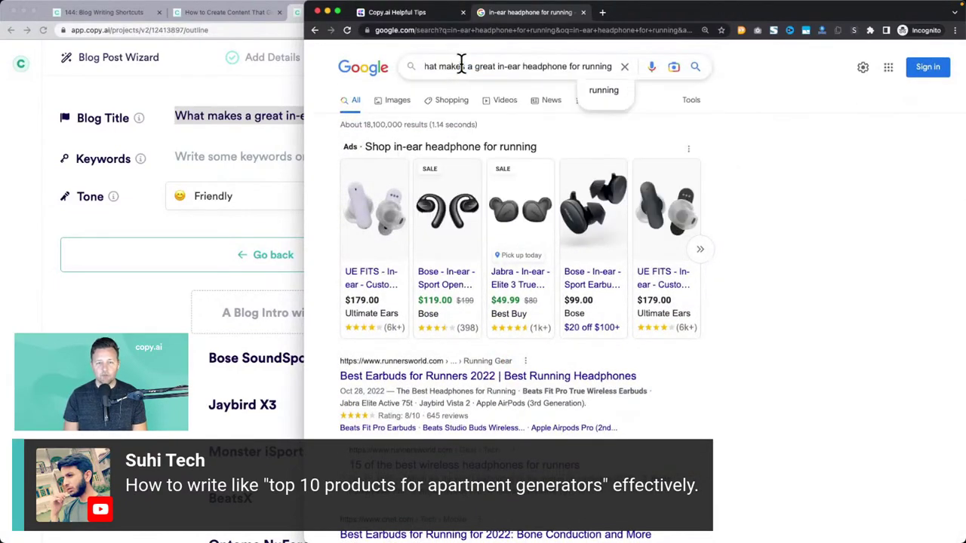
key(Return)
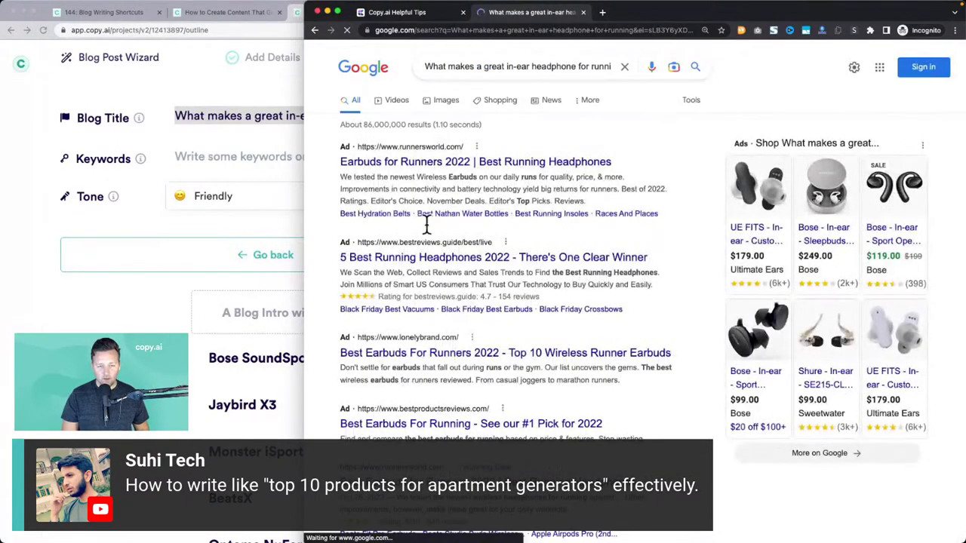
Zoom into the results and scroll to the People also ask questions.
scroll(428, 227, down, 5)
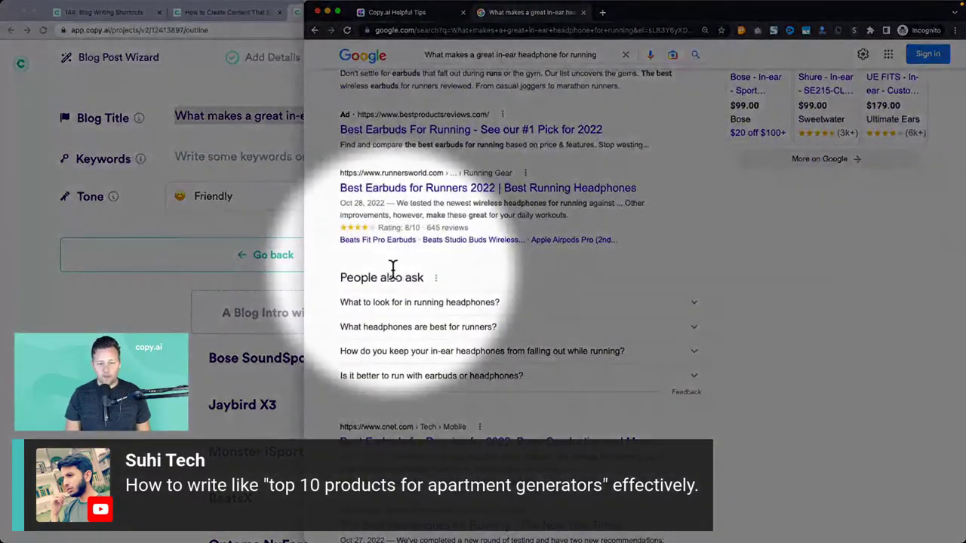
scroll(394, 280, down, 1)
key(super+equal)
key(super+equal)
key(super+equal)
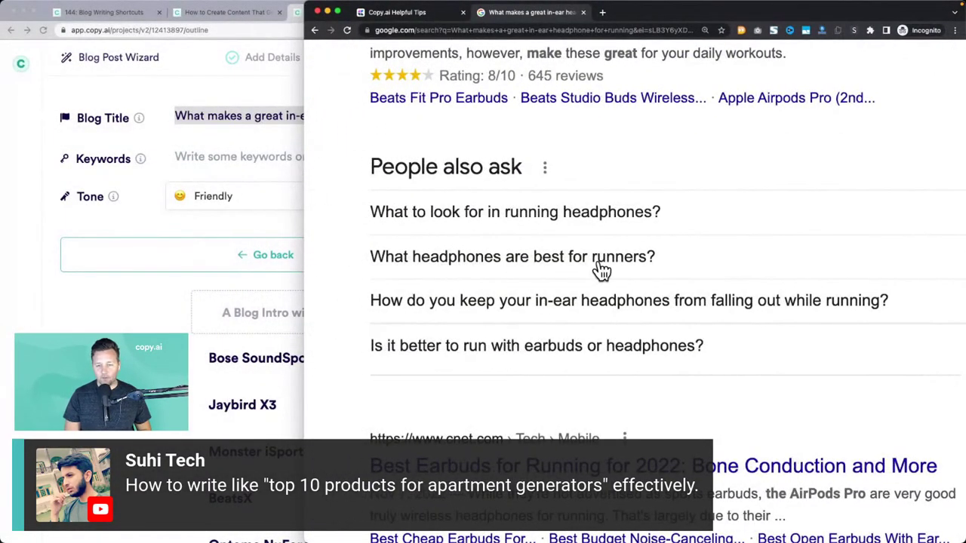
scroll(602, 269, down, 1)
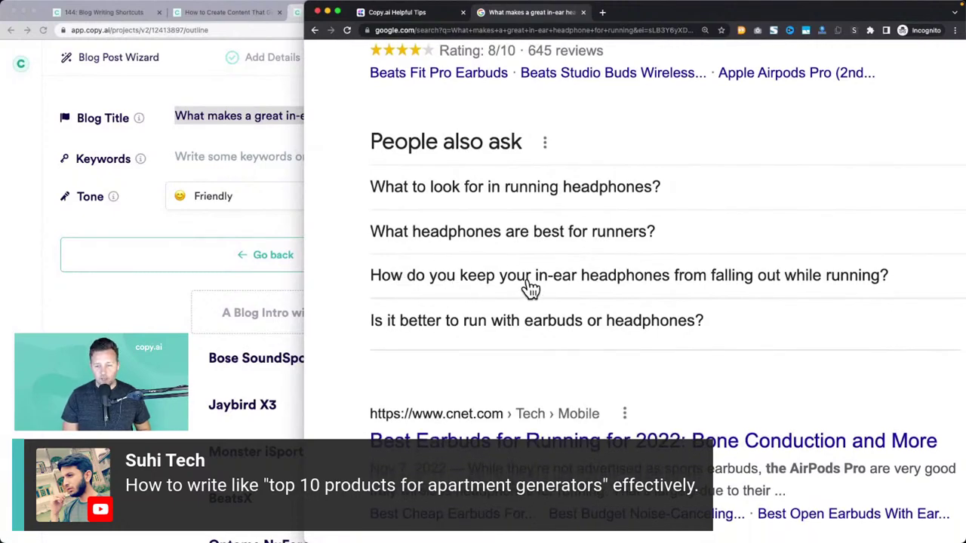
scroll(530, 289, right, 1)
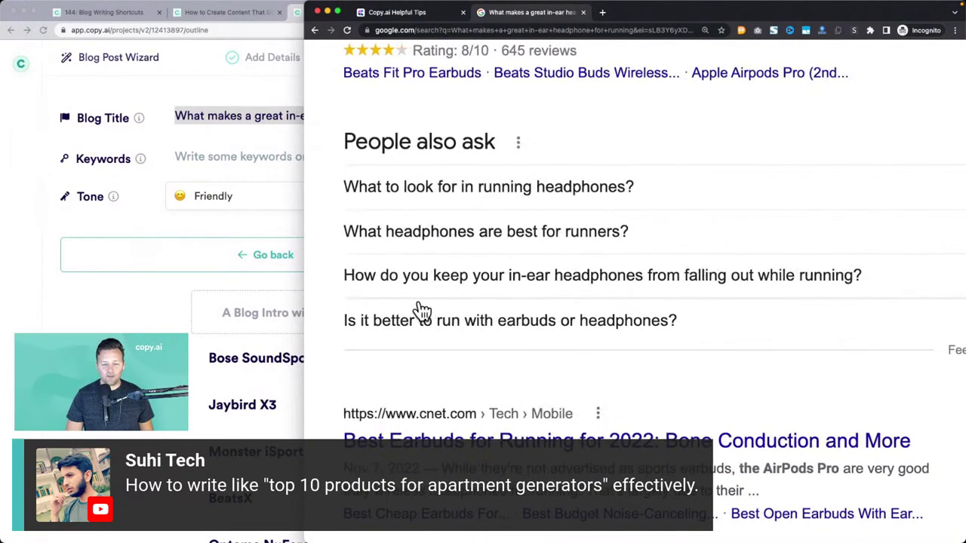
scroll(546, 330, down, 1)
scroll(513, 309, down, 1)
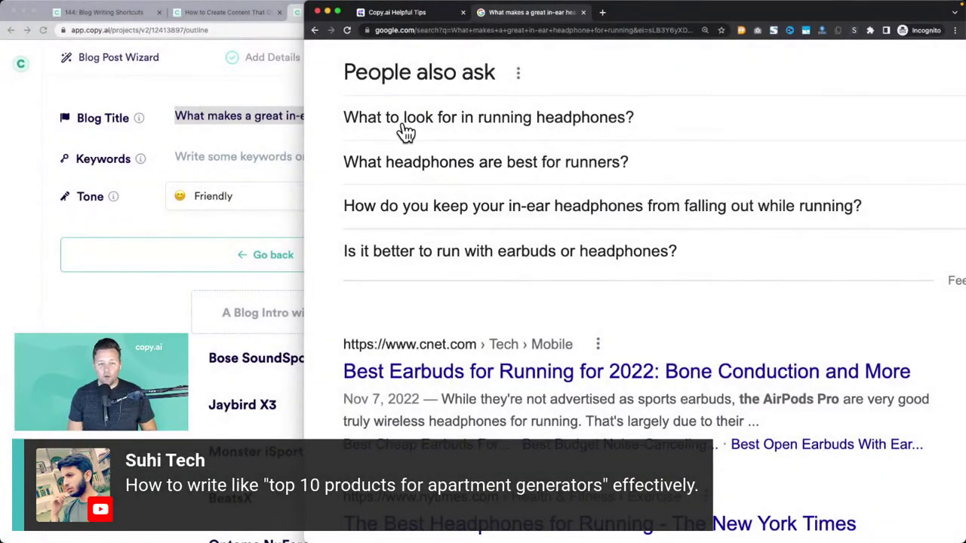
Regenerate the whole outline into a numbered list: Sony WF-XB700, JLAB JBuds Air Sport, Jaybird Vista.
click(196, 144)
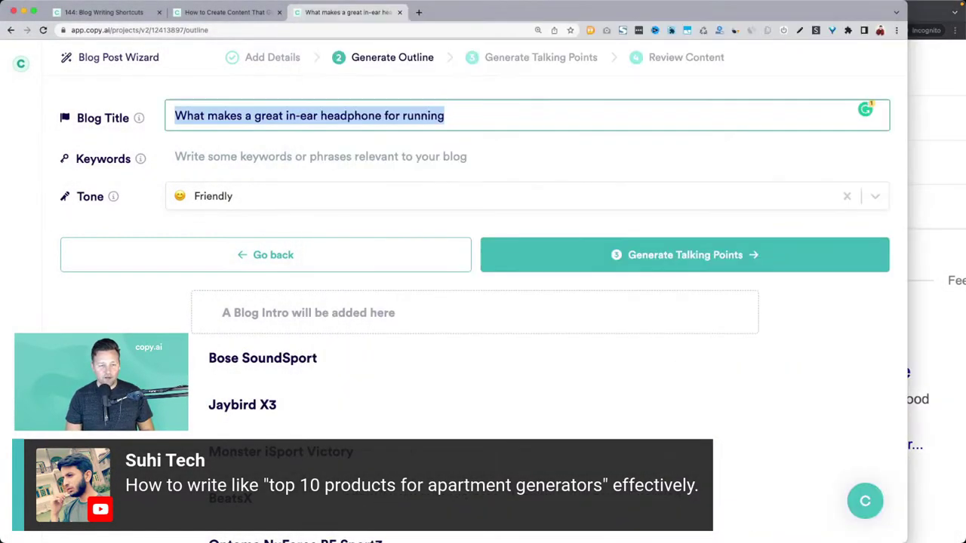
scroll(358, 260, down, 3)
scroll(358, 260, down, 5)
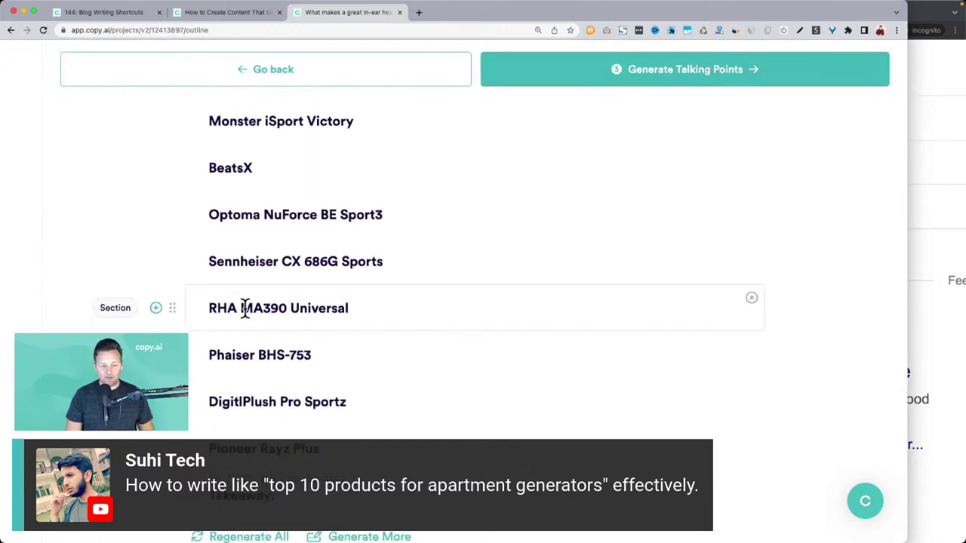
scroll(242, 406, up, 4)
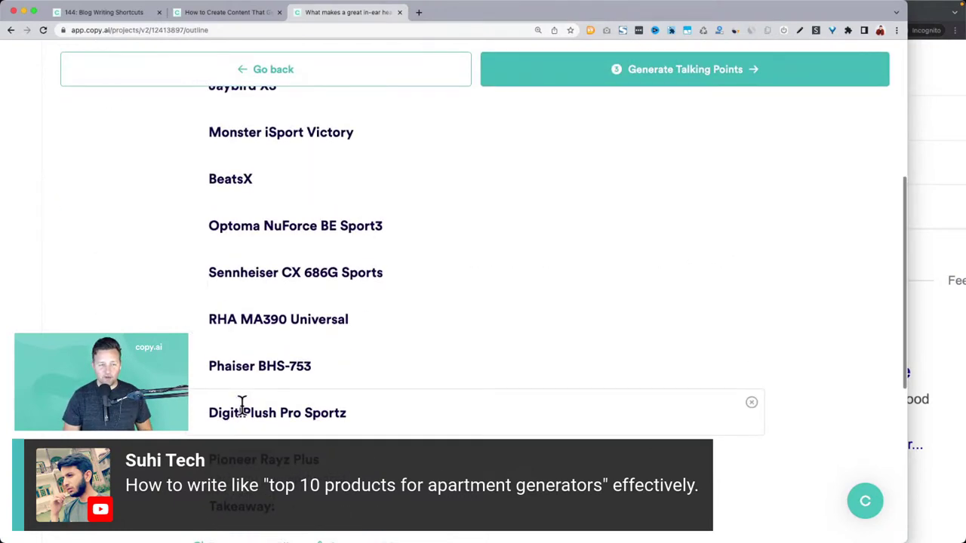
scroll(242, 405, down, 12)
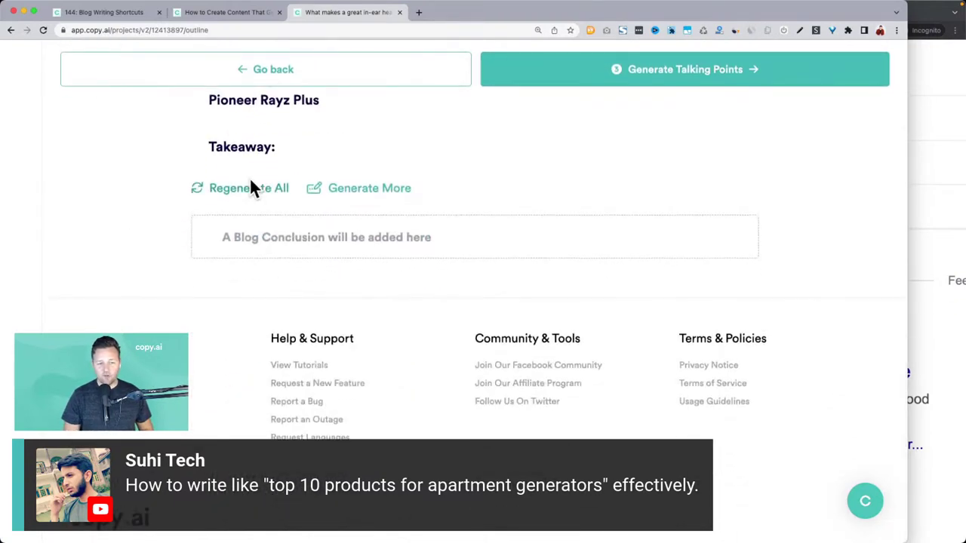
click(253, 187)
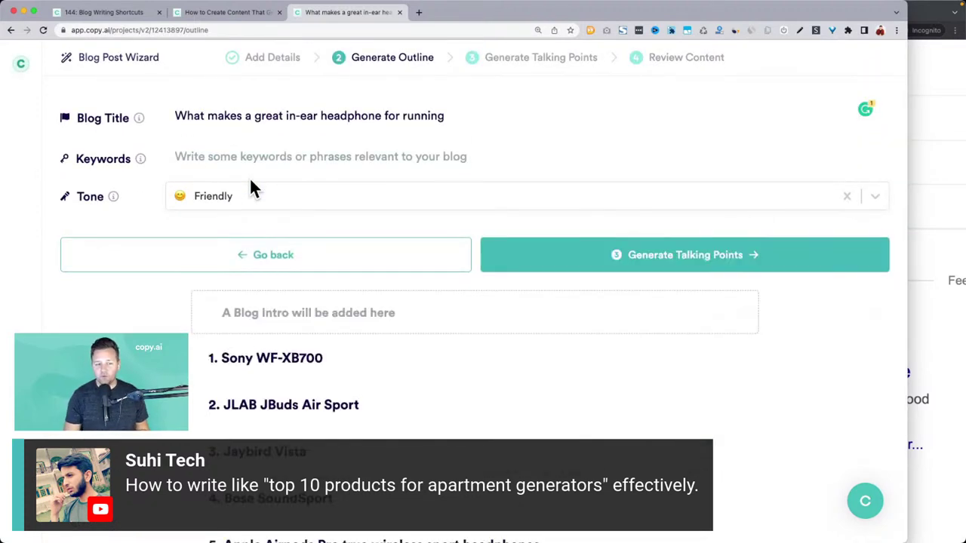
scroll(251, 182, down, 4)
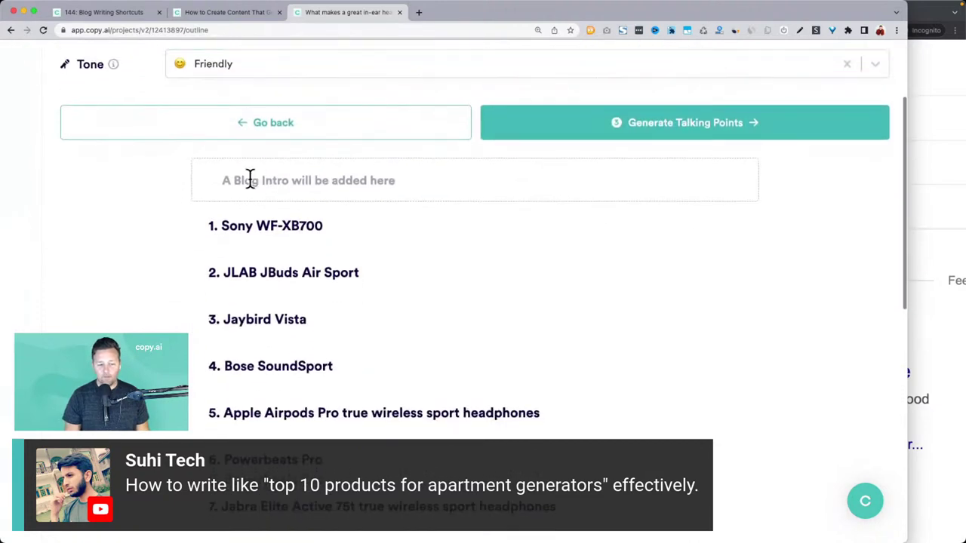
scroll(252, 181, down, 3)
scroll(254, 188, up, 1)
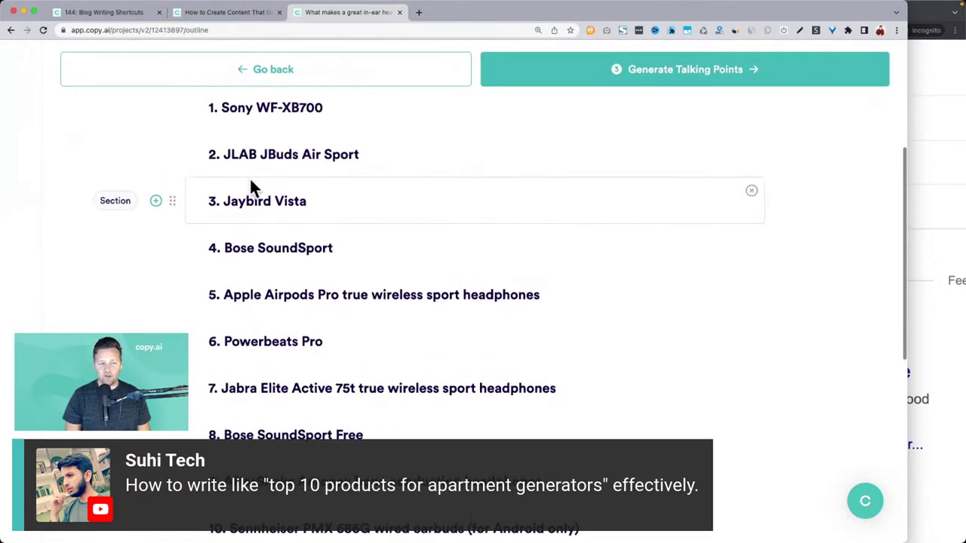
scroll(270, 460, down, 1)
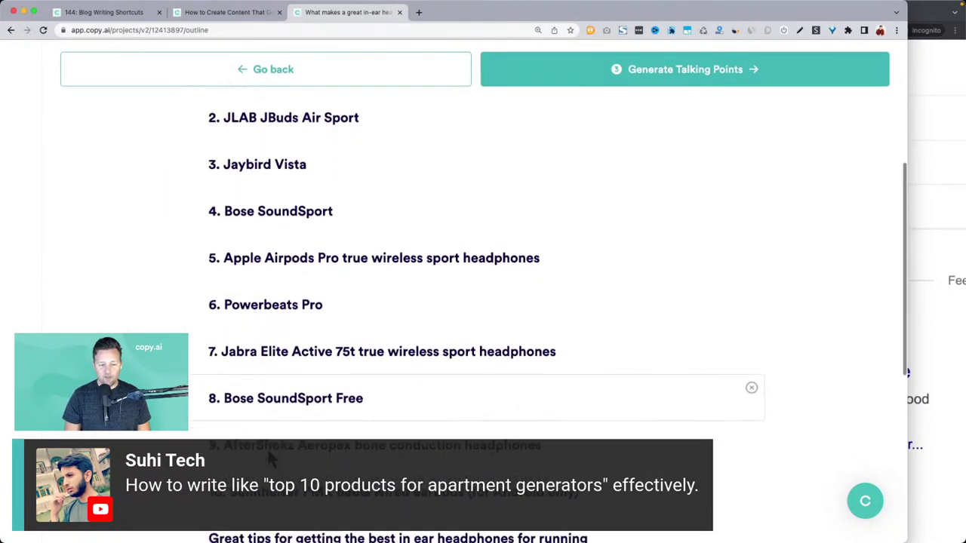
scroll(269, 459, up, 6)
Paste Google's question 'What to look for in running headphones?' over the Copy.ai blog title.
triple_click(227, 116)
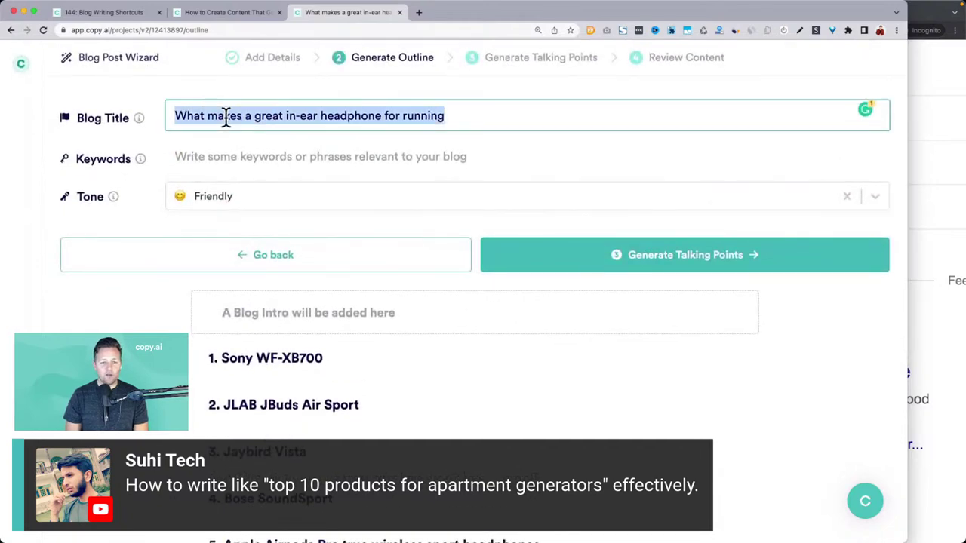
click(959, 206)
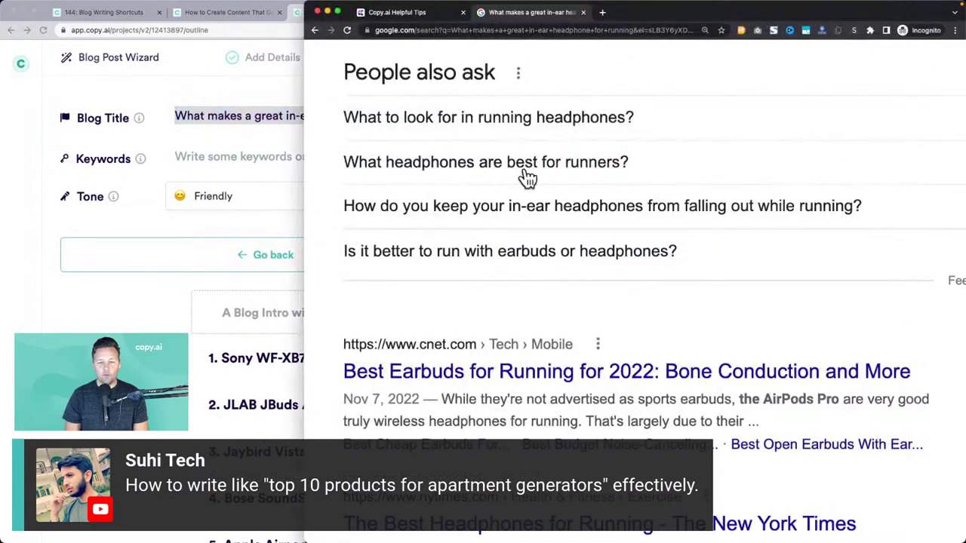
click(433, 125)
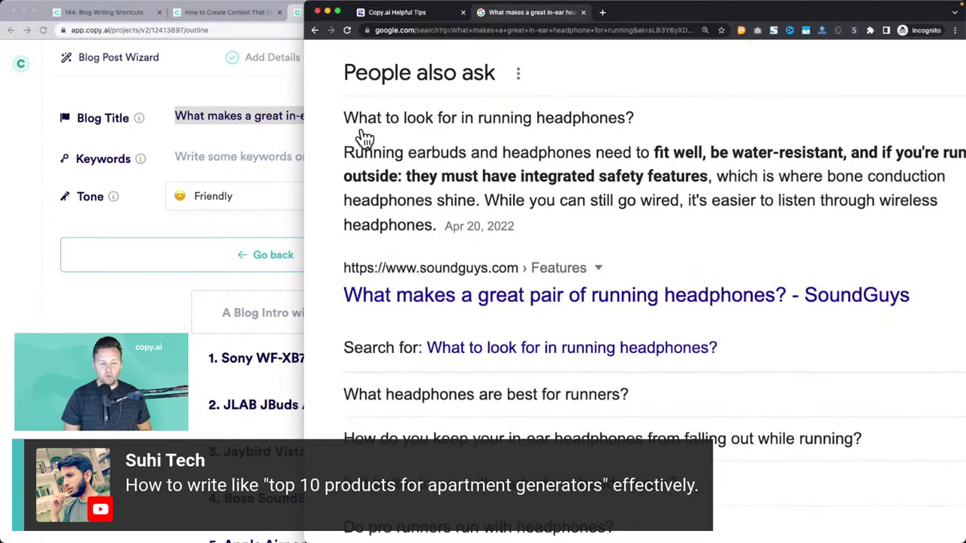
drag(331, 118, 644, 125)
key(ctrl+c)
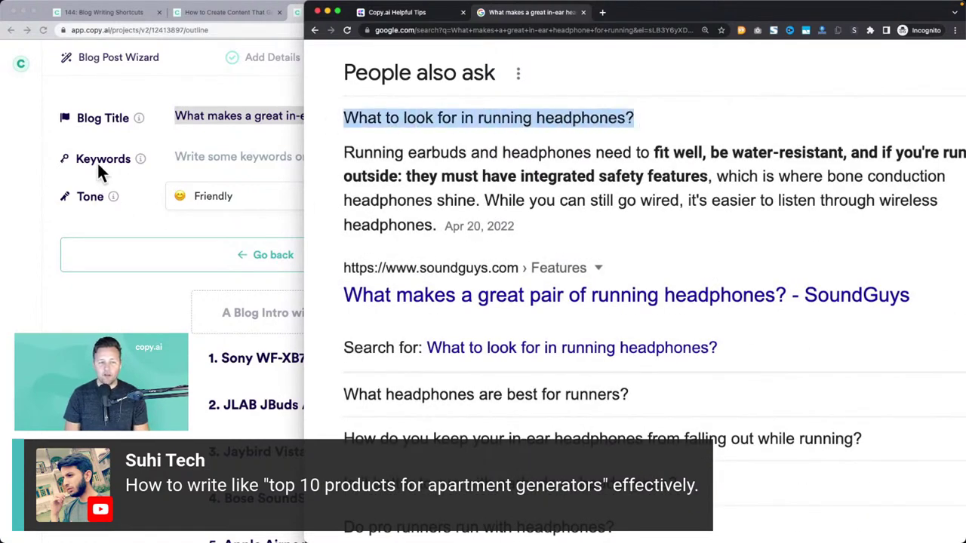
click(212, 114)
key(ctrl+v)
scroll(287, 274, down, 10)
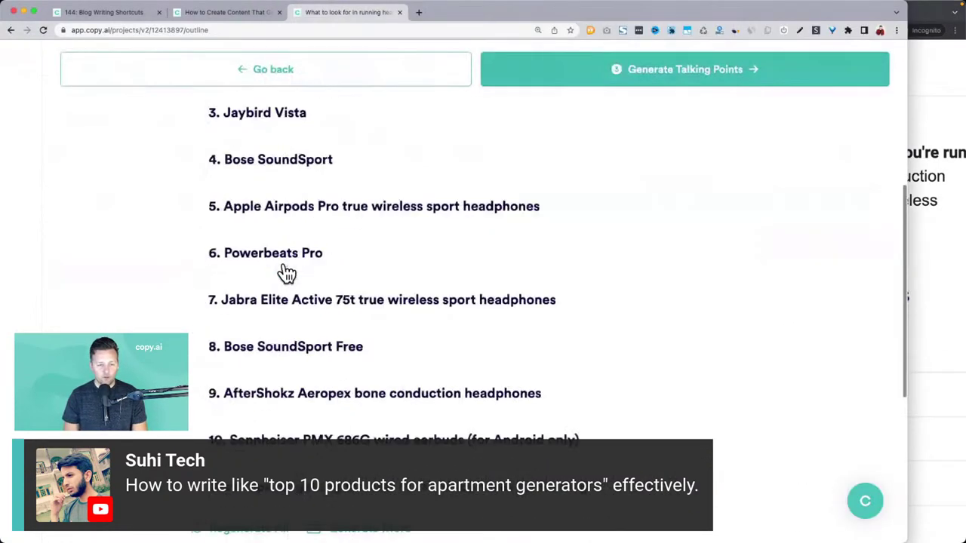
scroll(287, 274, up, 10)
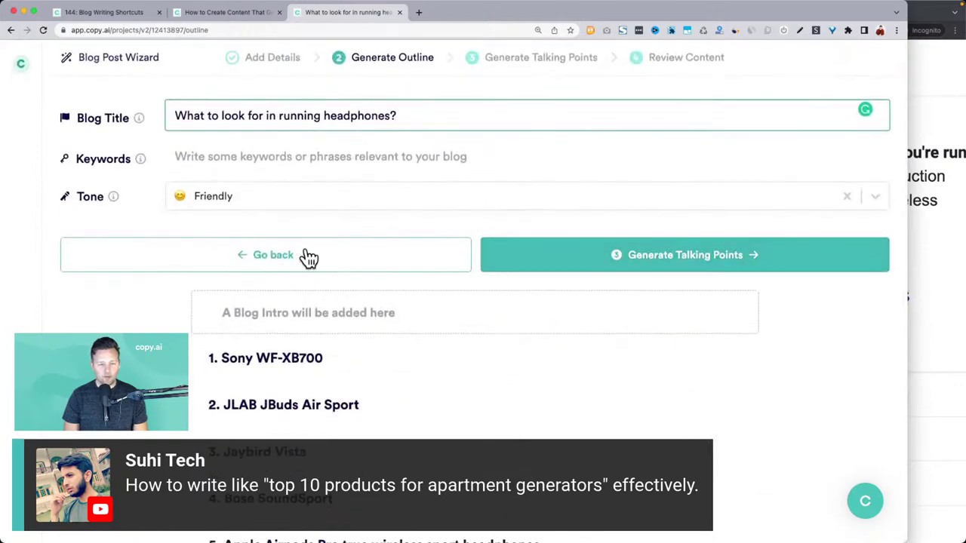
Return to the blog details and generate an outline for the new title.
click(306, 258)
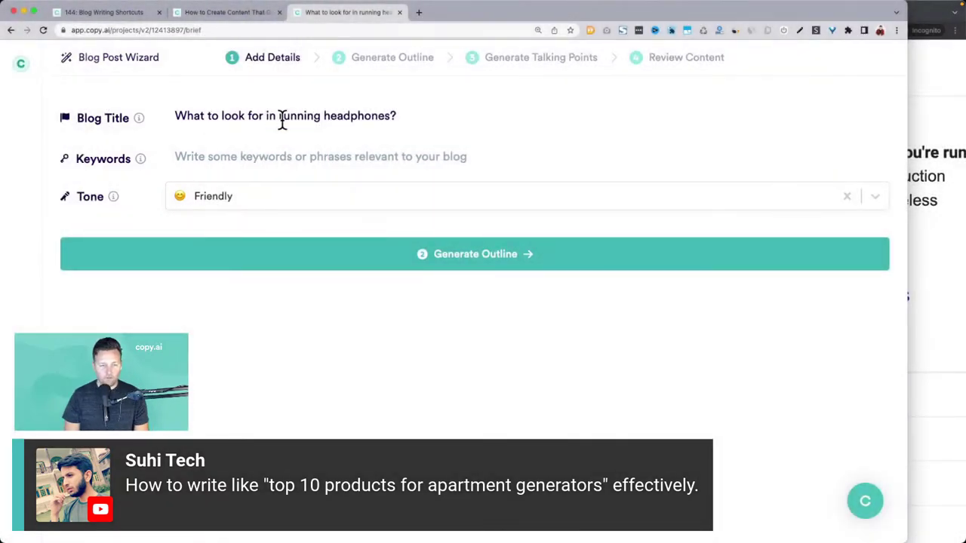
scroll(280, 121, down, 1)
click(341, 237)
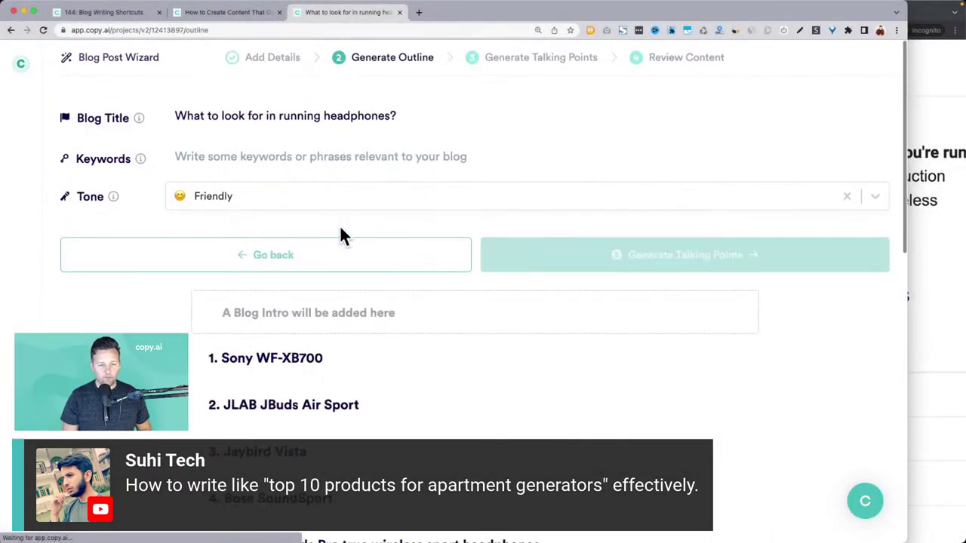
scroll(250, 436, down, 2)
scroll(250, 436, up, 2)
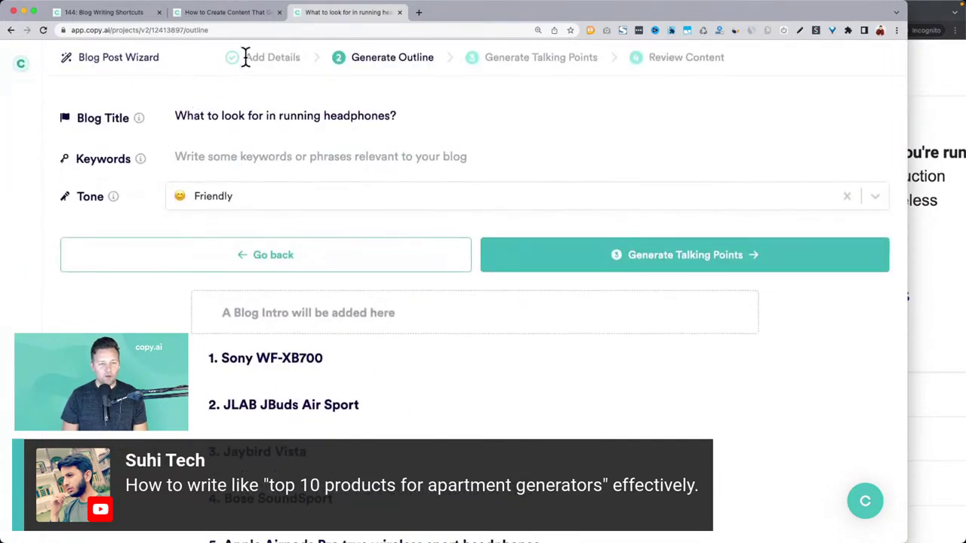
Generate the outline once more, then return to the Copy.ai dashboard.
click(194, 268)
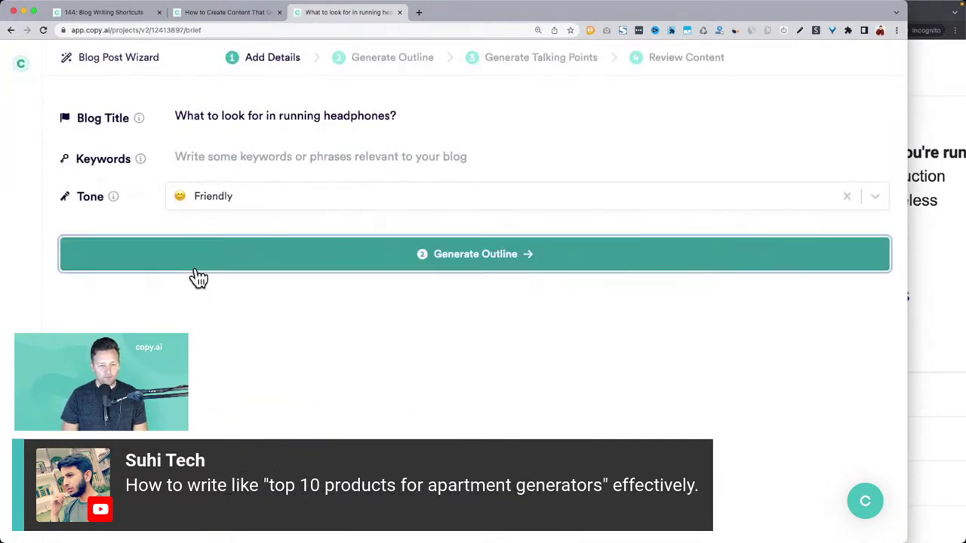
click(196, 270)
scroll(257, 257, down, 4)
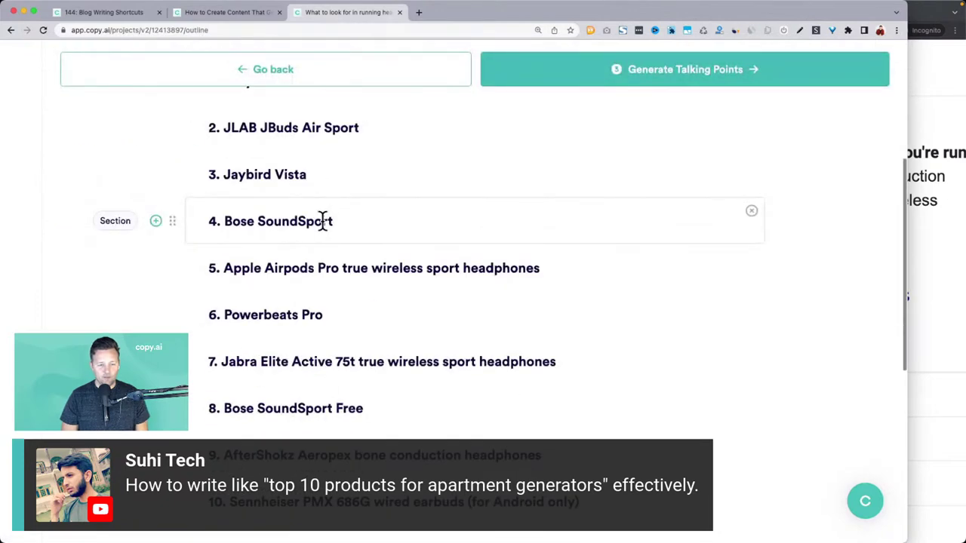
scroll(306, 287, up, 4)
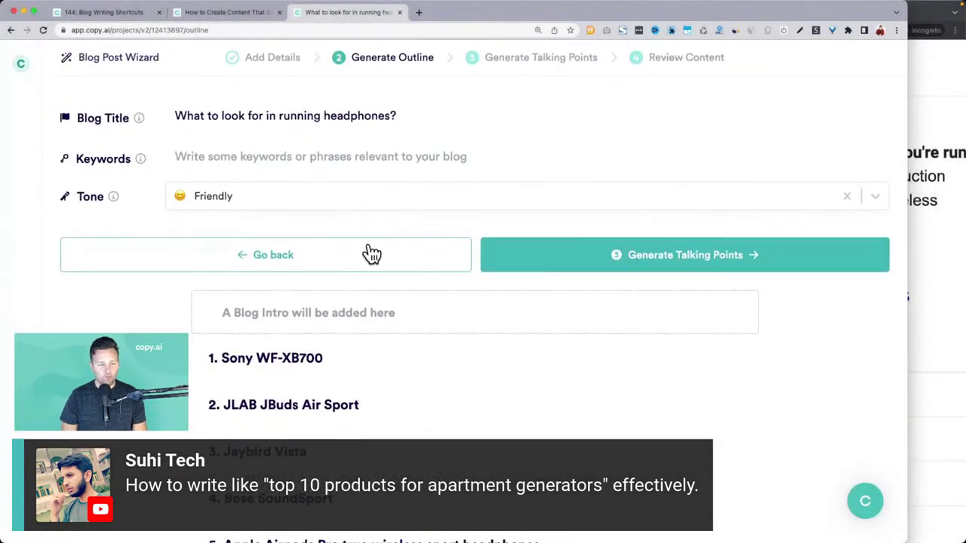
click(25, 61)
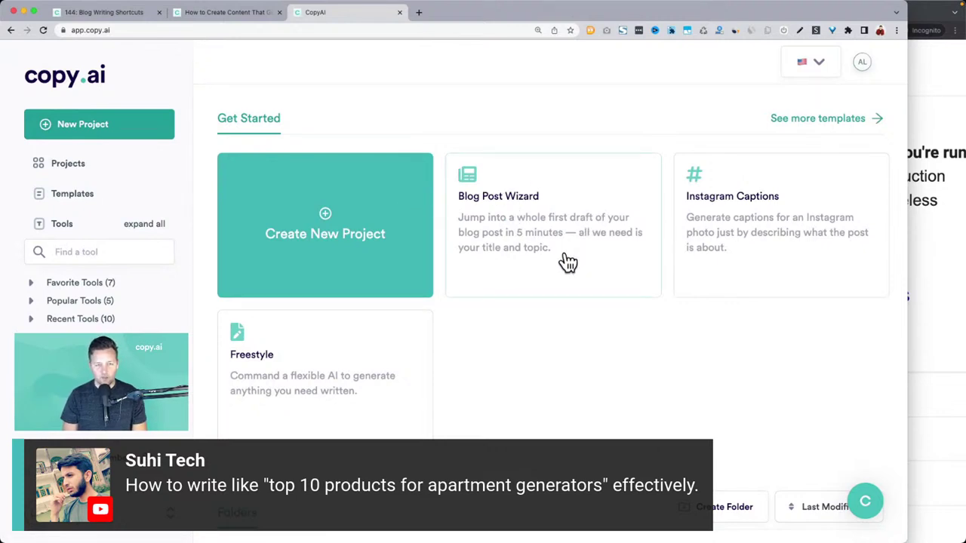
Create a Blog Post Wizard project with the pasted running-headphones title and Helpful And Witty tone, and generate its outline.
click(563, 208)
click(304, 125)
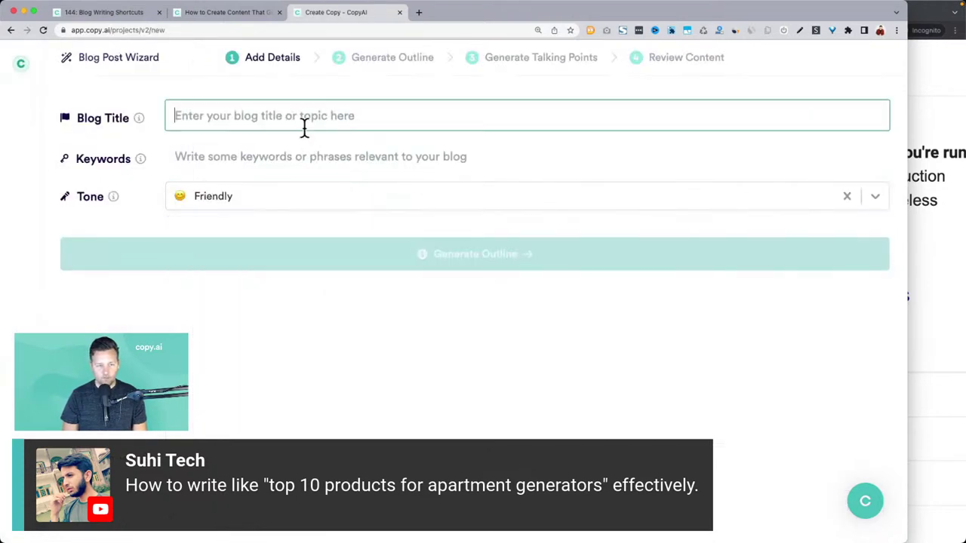
key(ctrl+v)
click(253, 195)
click(241, 228)
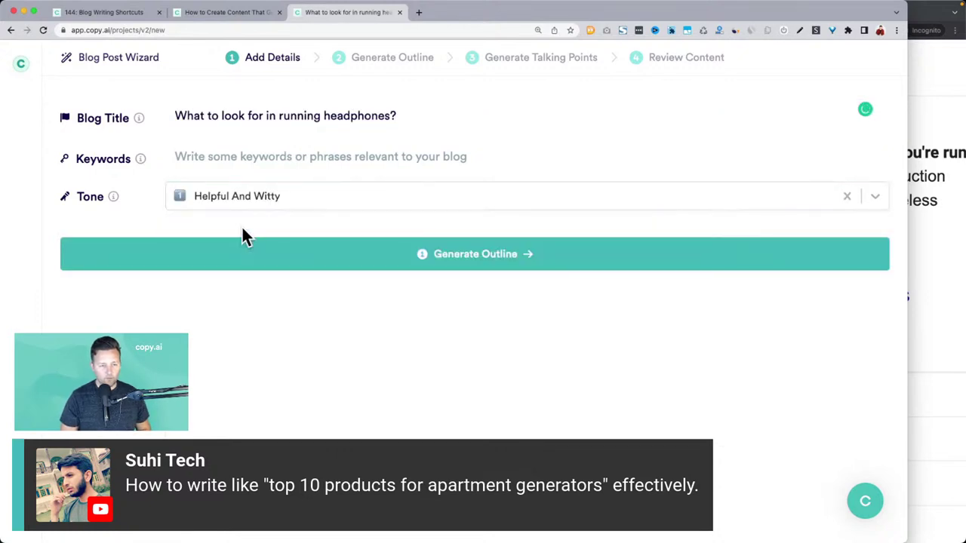
click(299, 262)
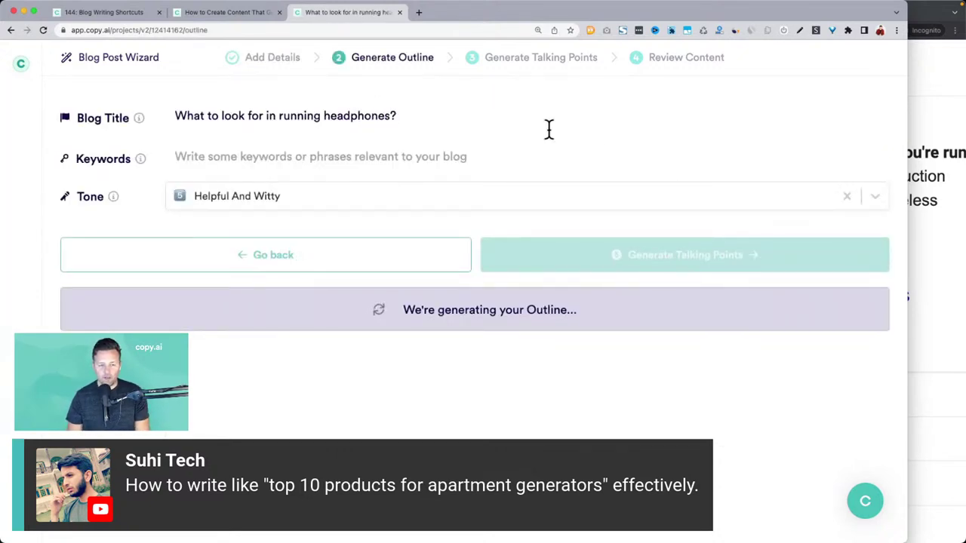
scroll(548, 129, down, 3)
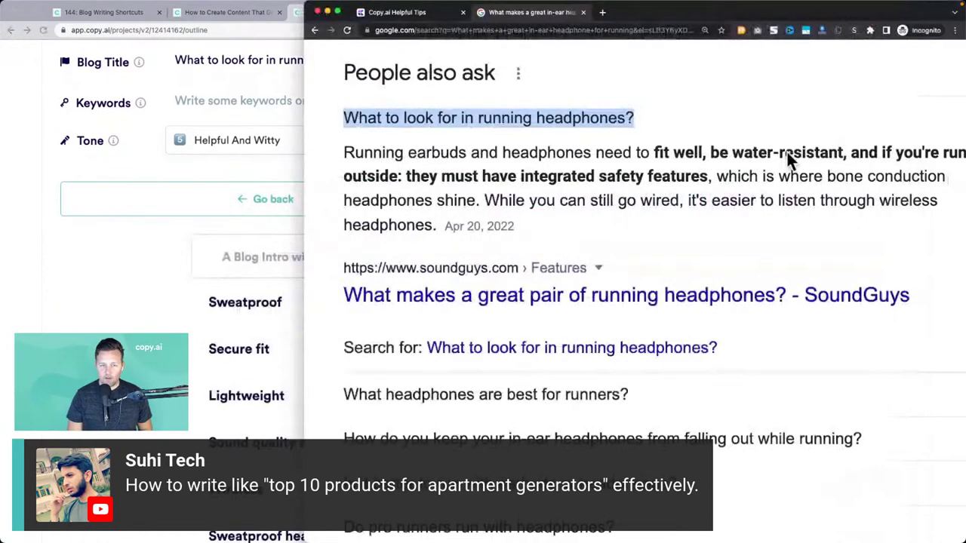
Collapse the first answer and read 'Do pro runners run with headphones?' in People also ask.
click(411, 81)
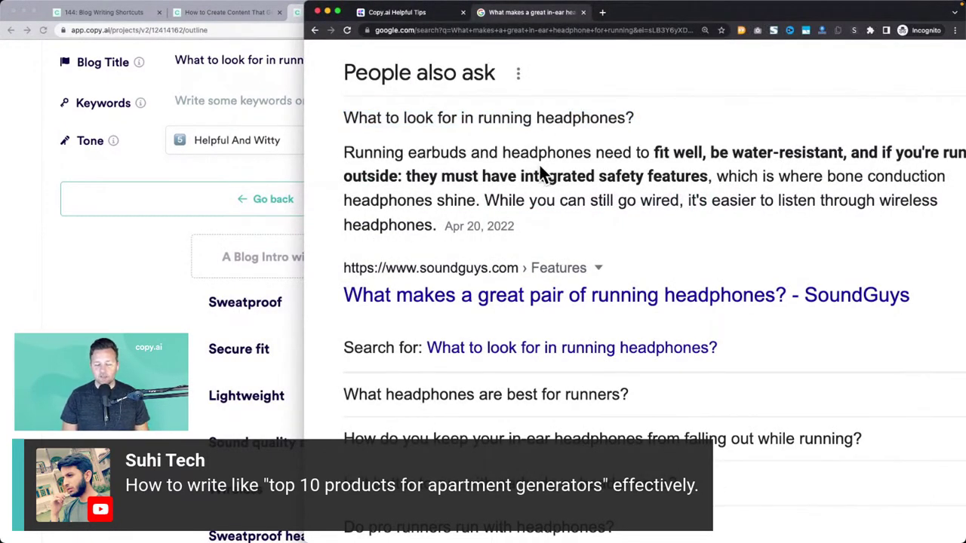
scroll(540, 172, down, 5)
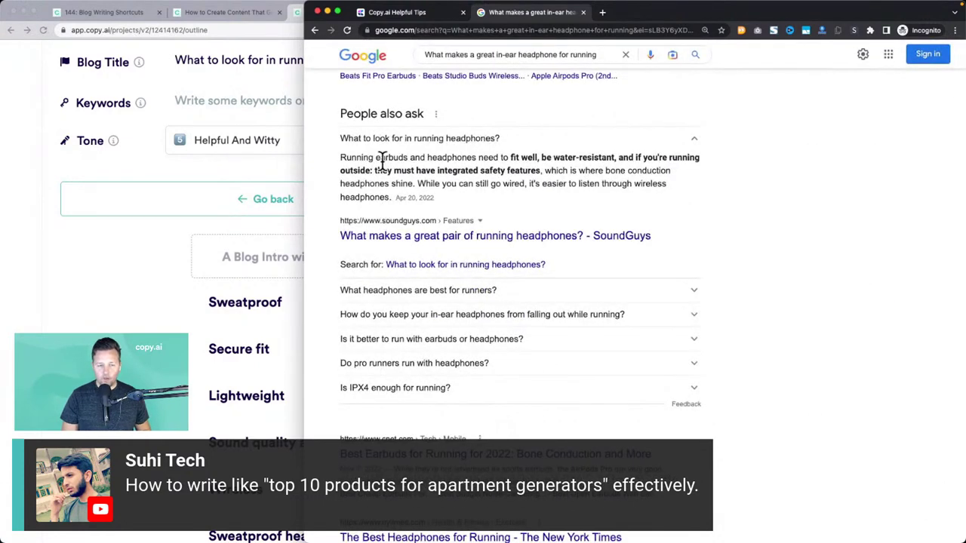
click(430, 143)
click(381, 245)
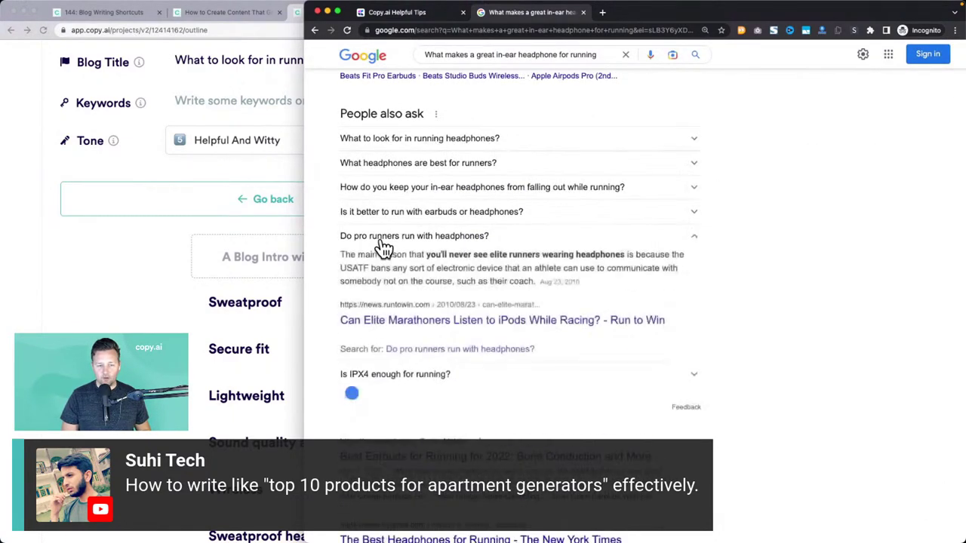
click(384, 248)
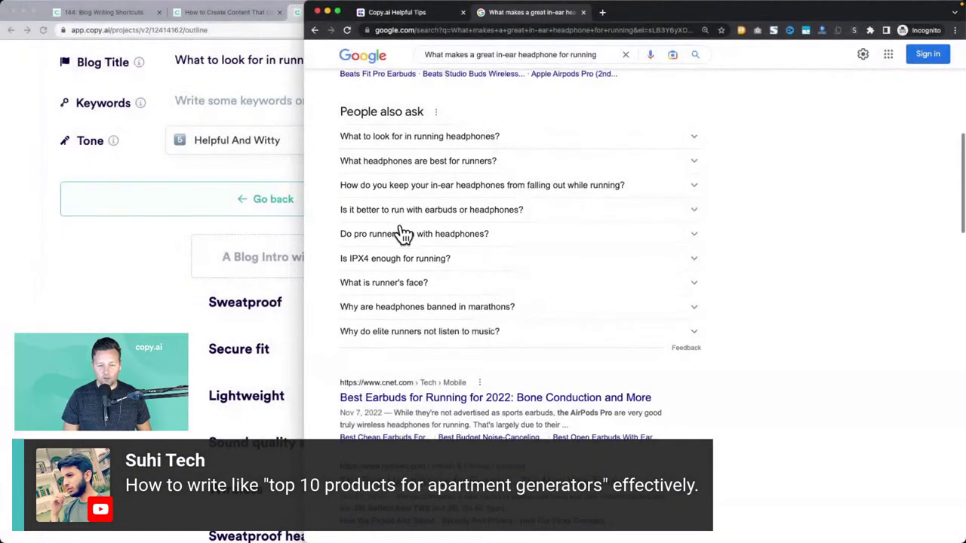
Read 'Why do elite runners not listen to music?' and 'What's the best thing to listen to while running?', then return to Copy.ai.
scroll(400, 231, down, 3)
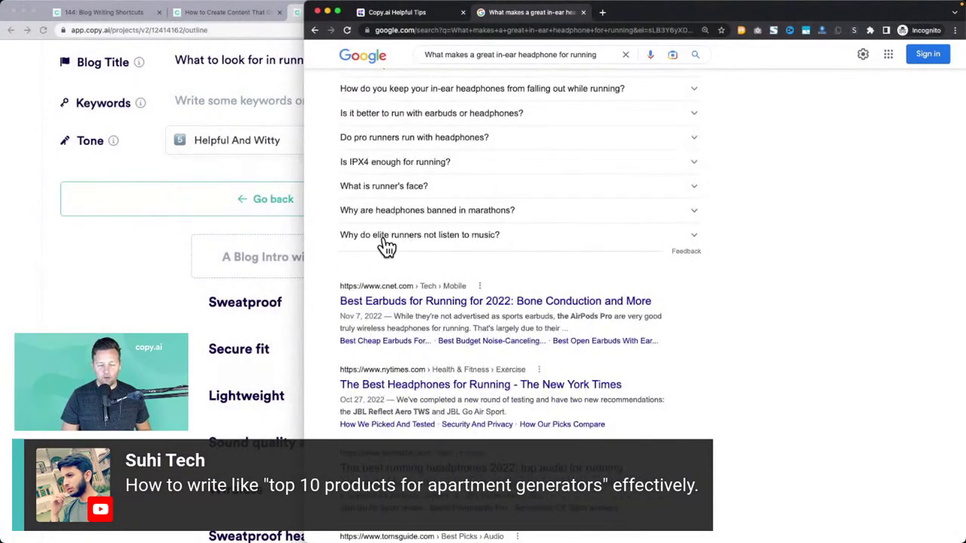
click(461, 240)
click(461, 240)
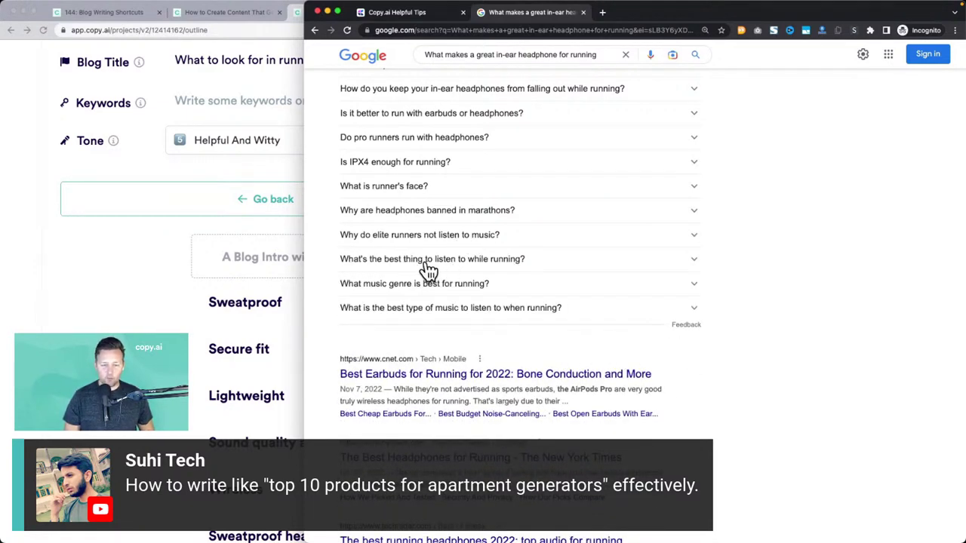
click(427, 264)
click(426, 266)
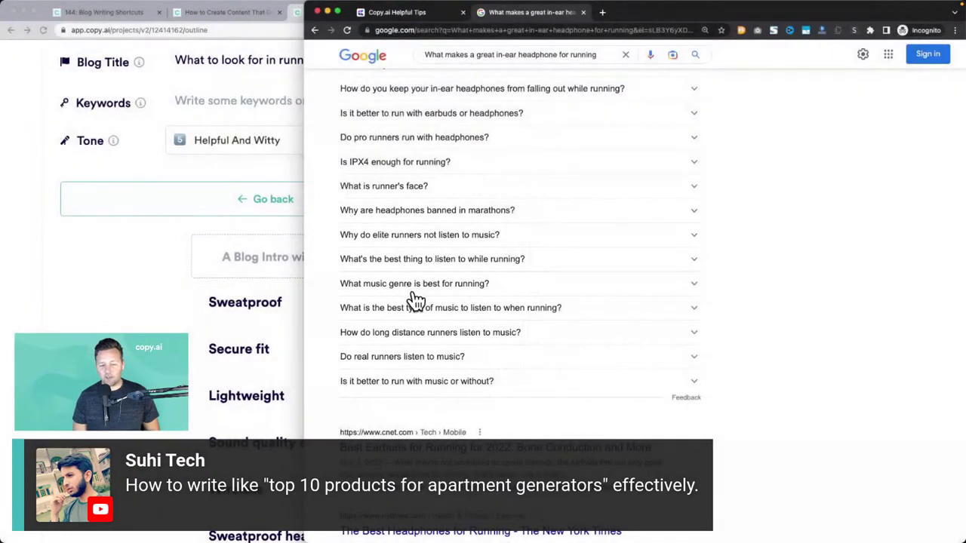
scroll(415, 300, down, 2)
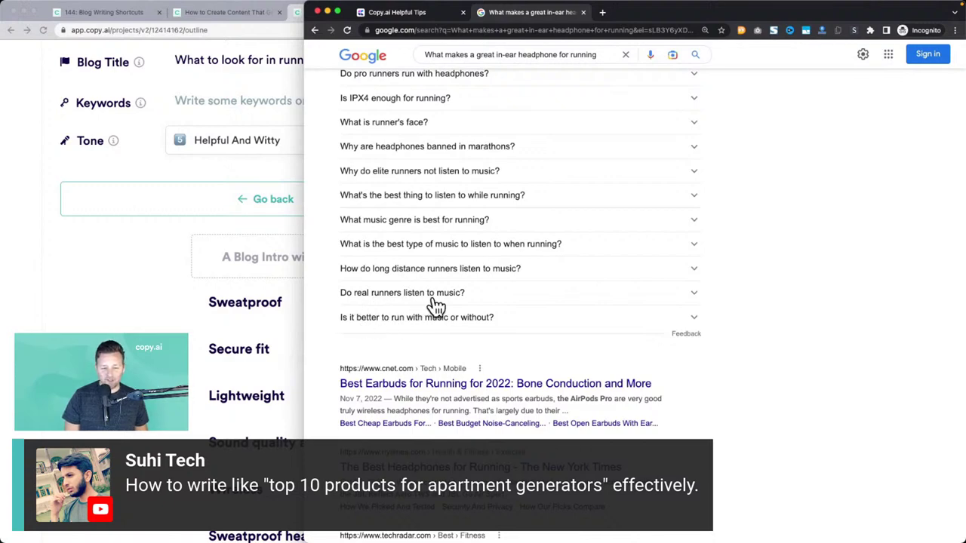
scroll(407, 310, down, 1)
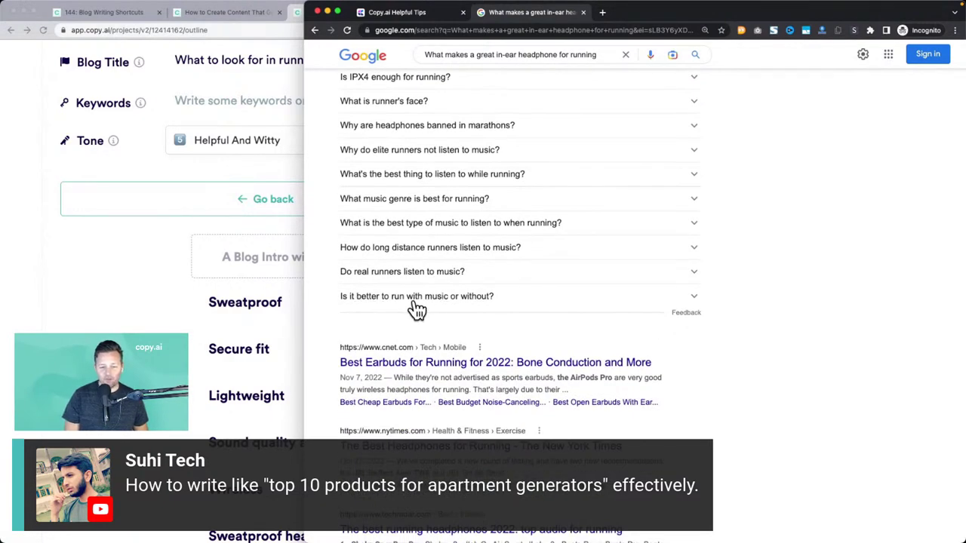
scroll(455, 119, up, 5)
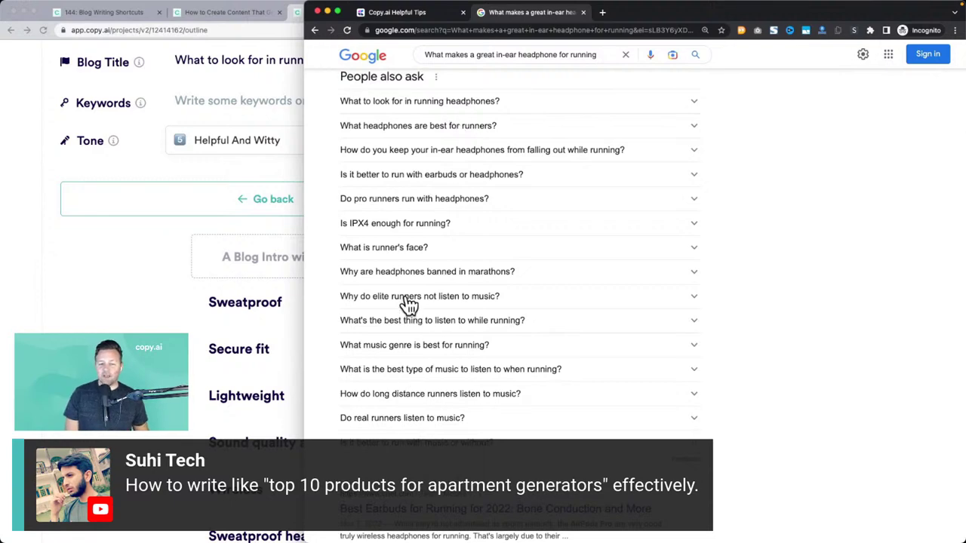
key(super+grave)
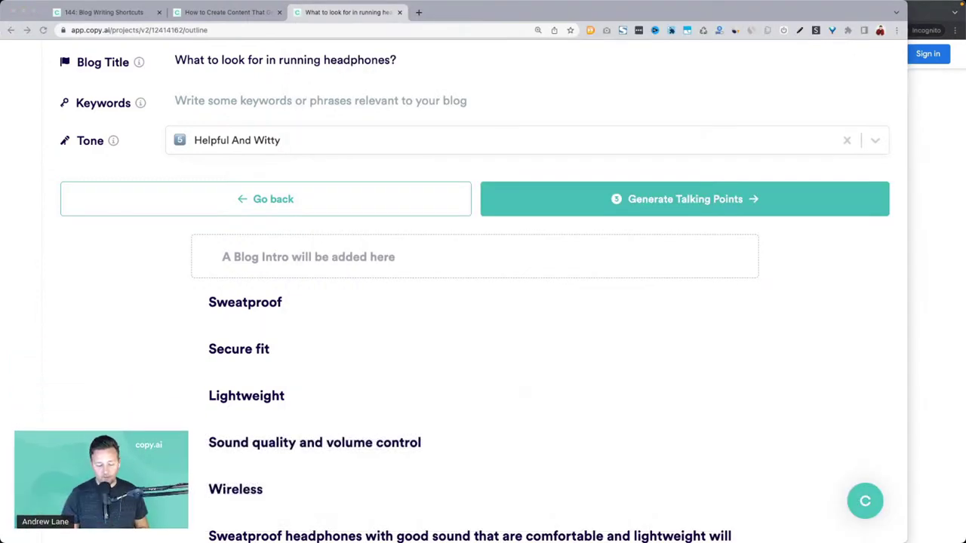
scroll(419, 386, up, 2)
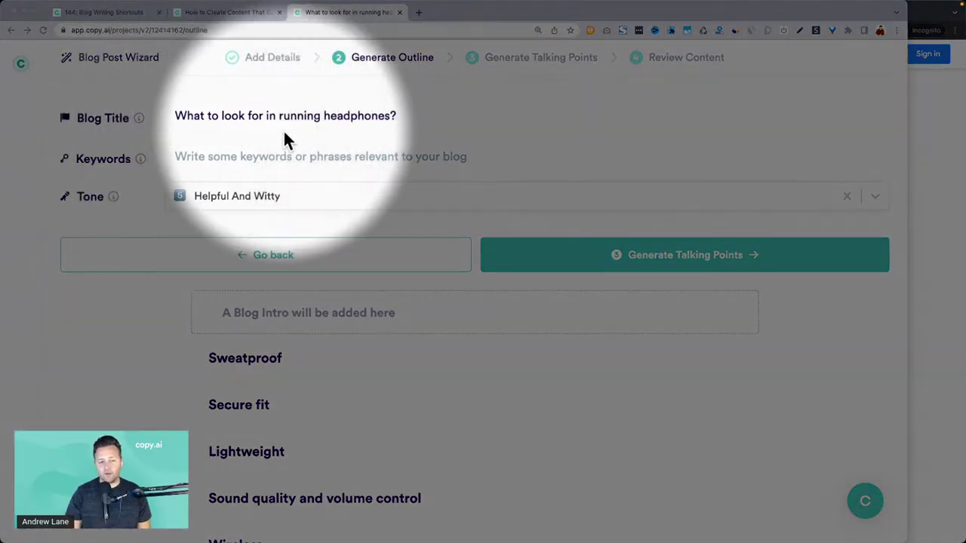
scroll(307, 242, down, 2)
scroll(306, 235, down, 3)
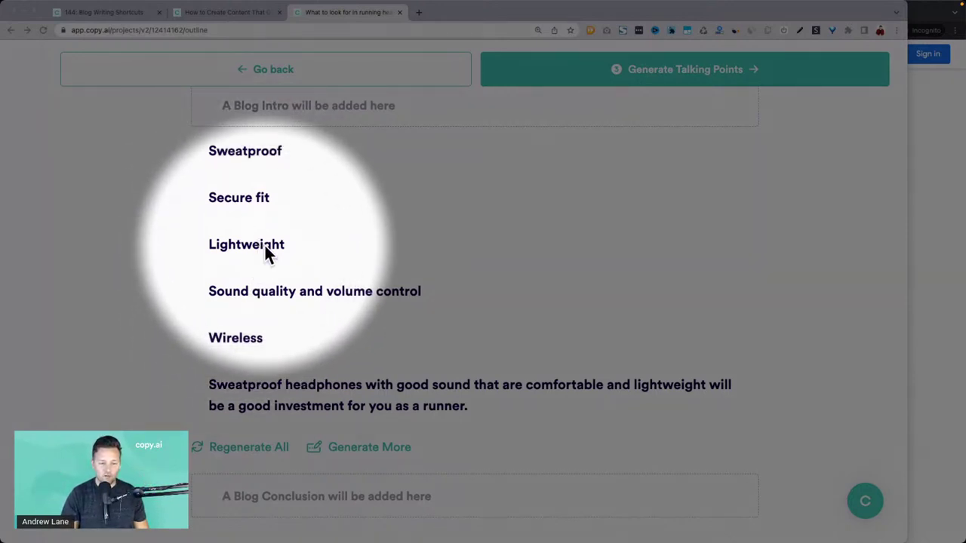
scroll(265, 243, up, 5)
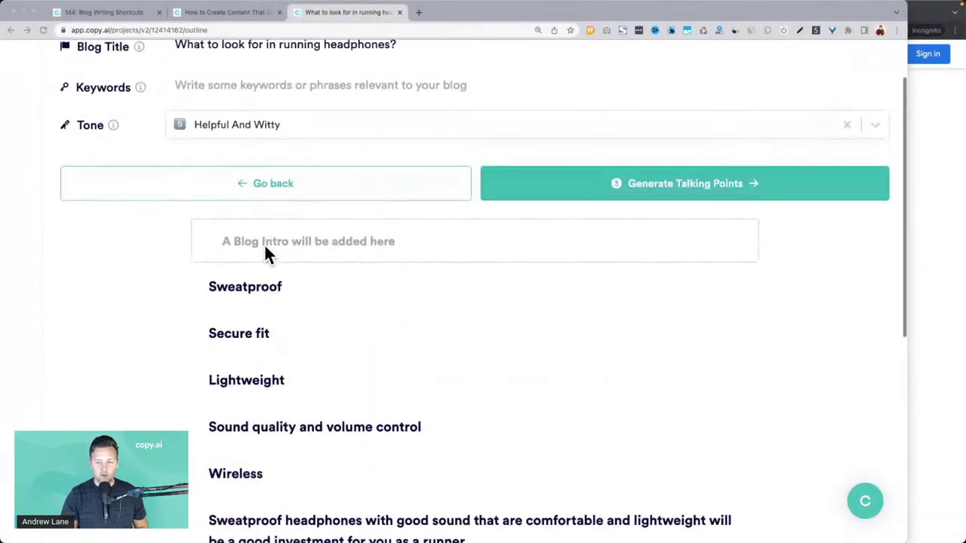
Generate talking points for every outline section, review them, and generate the full blog content.
click(603, 255)
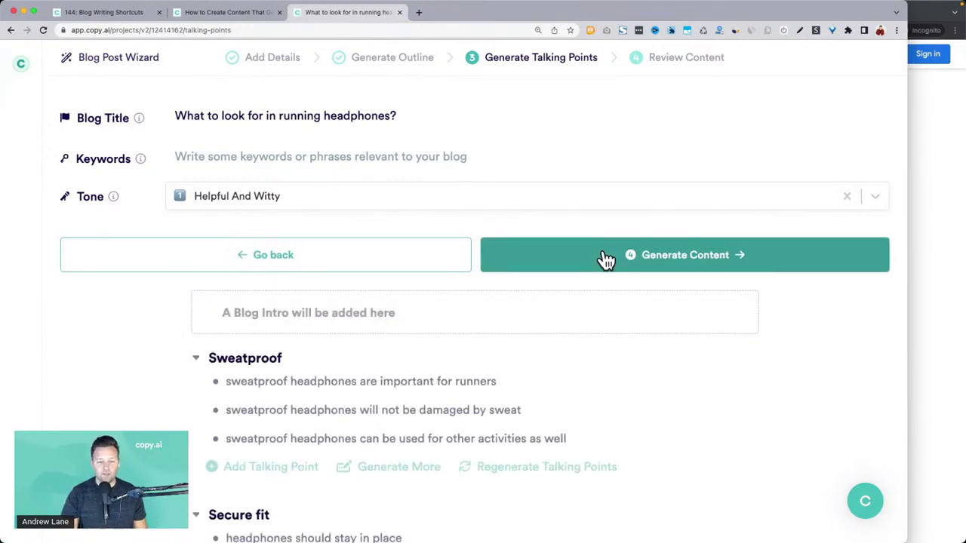
scroll(552, 204, down, 5)
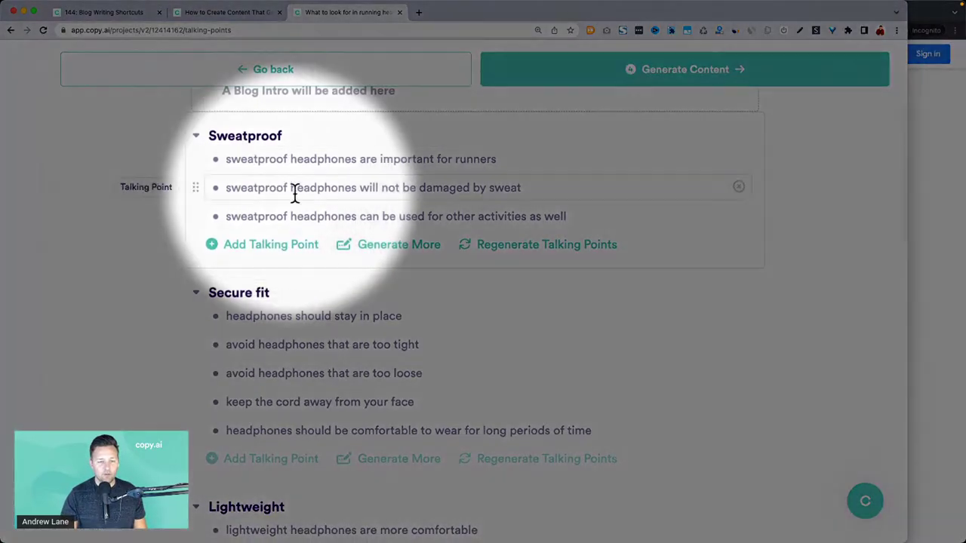
scroll(296, 195, down, 1)
scroll(295, 195, down, 10)
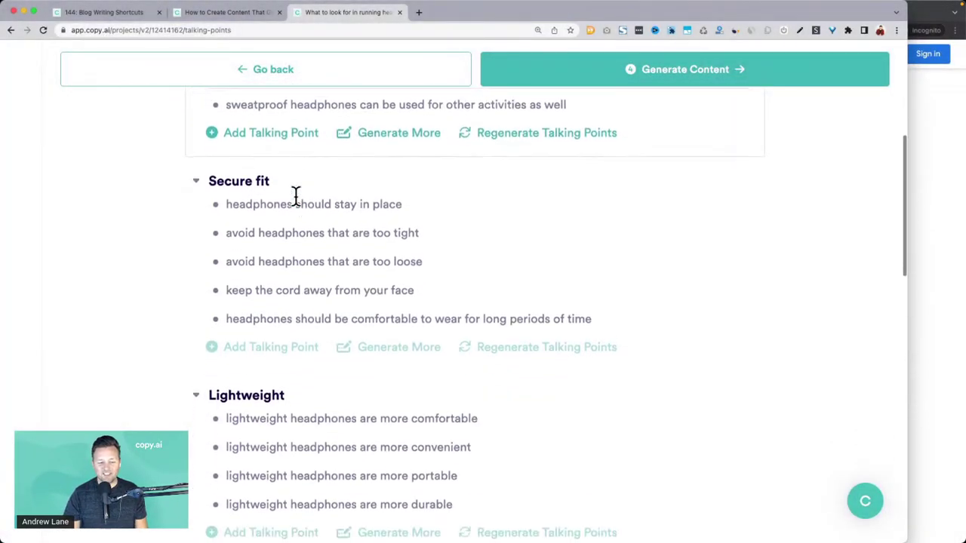
scroll(296, 197, down, 9)
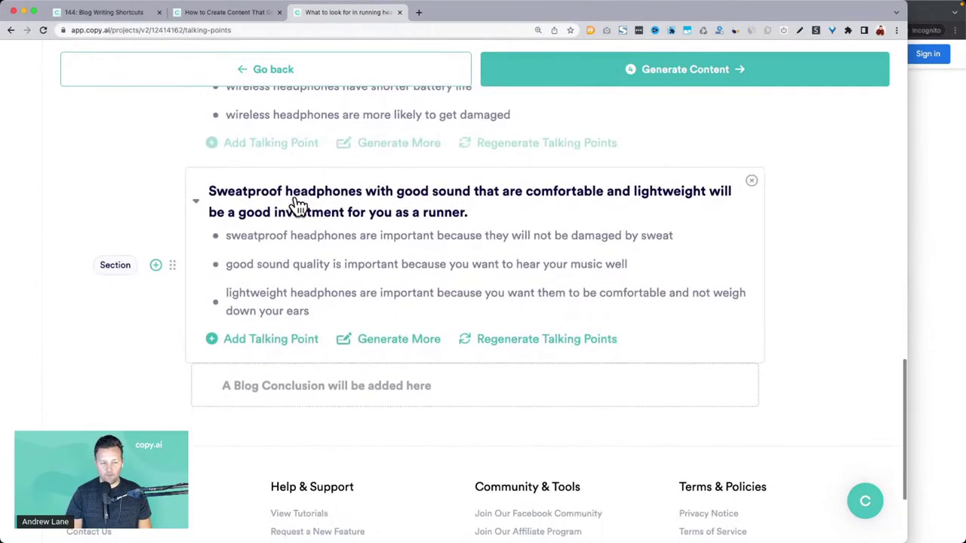
click(692, 66)
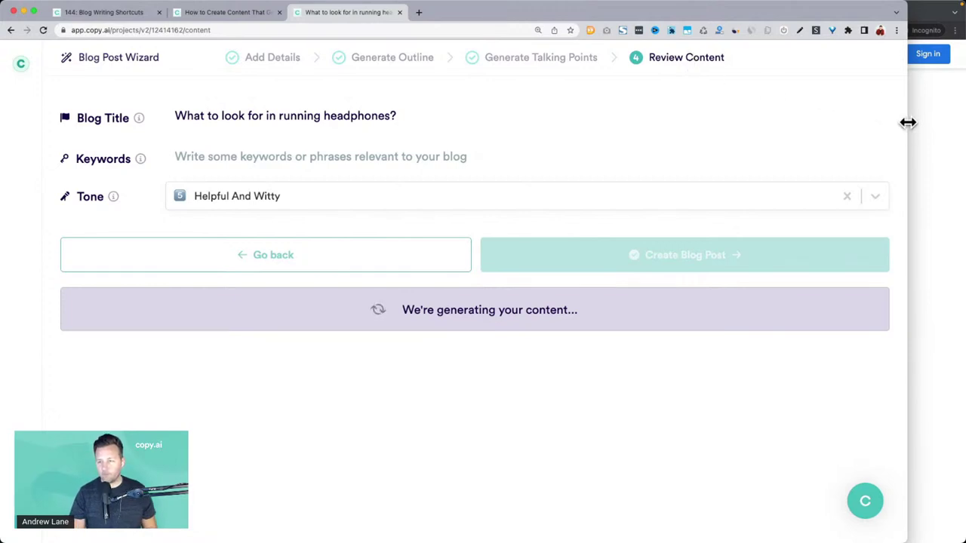
Widen the browser window, then select the whole Introduction paragraph and regenerate it.
drag(908, 121, 928, 126)
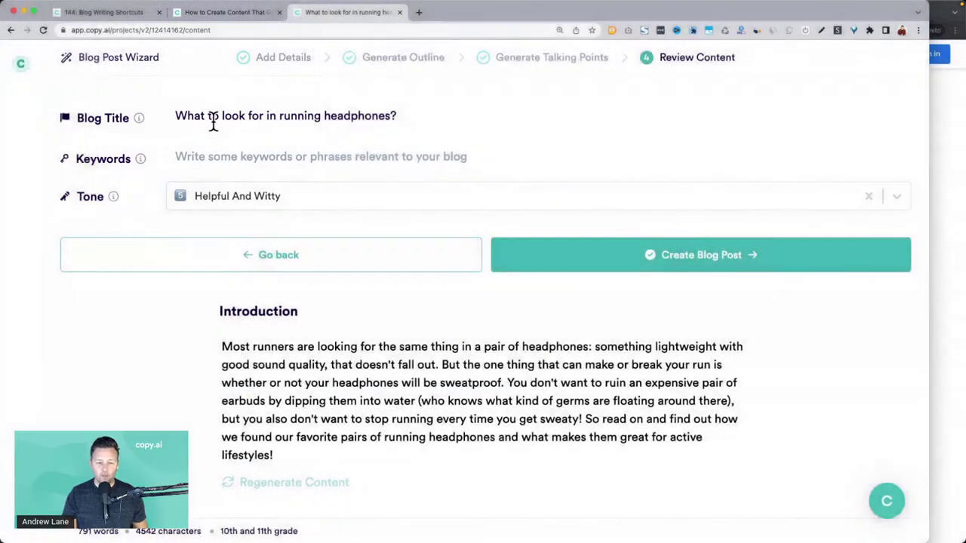
scroll(211, 119, down, 1)
scroll(280, 274, down, 2)
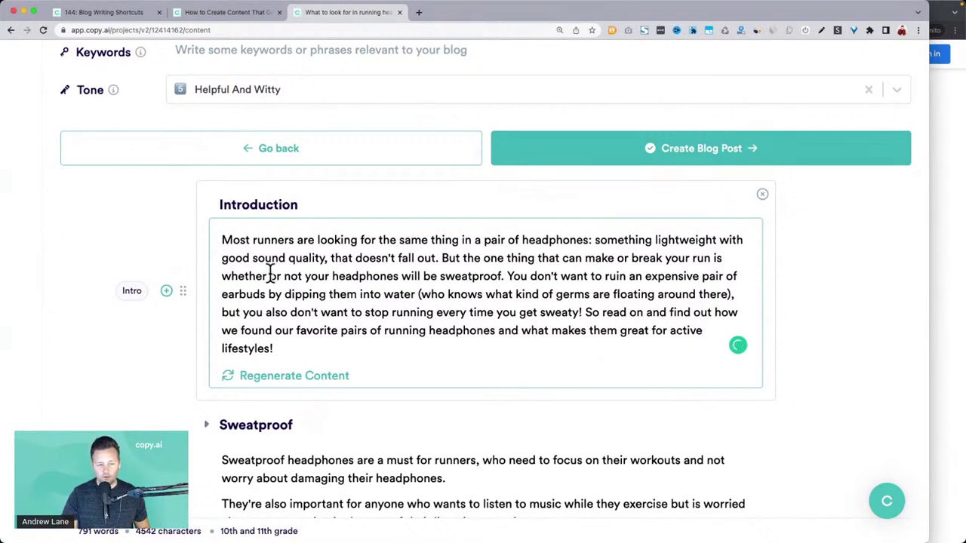
drag(443, 258, 491, 276)
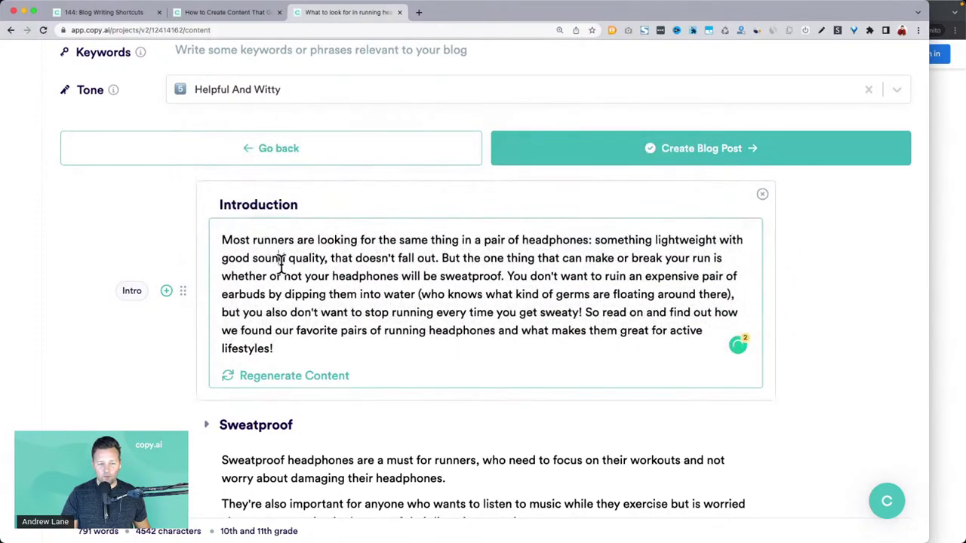
triple_click(281, 260)
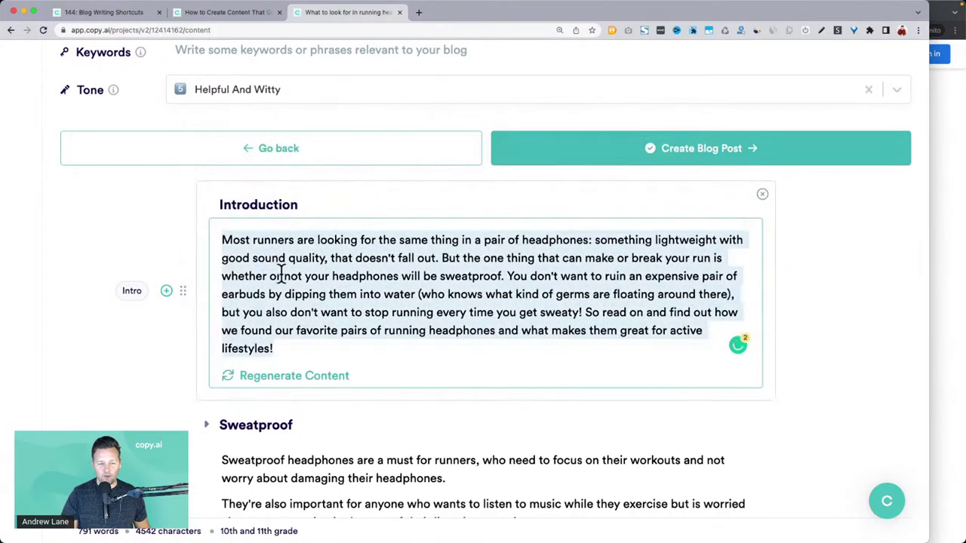
click(297, 370)
scroll(296, 371, down, 3)
scroll(296, 370, down, 3)
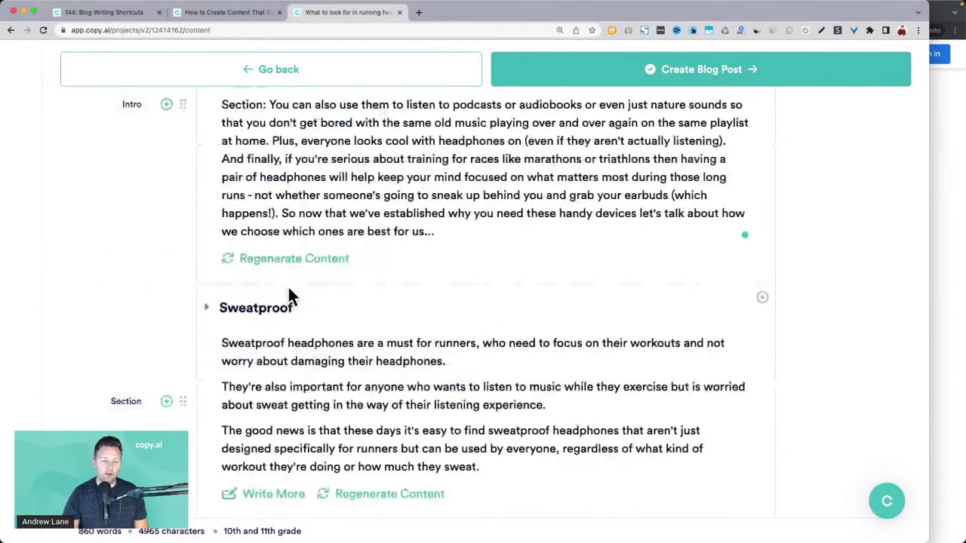
scroll(288, 272, down, 3)
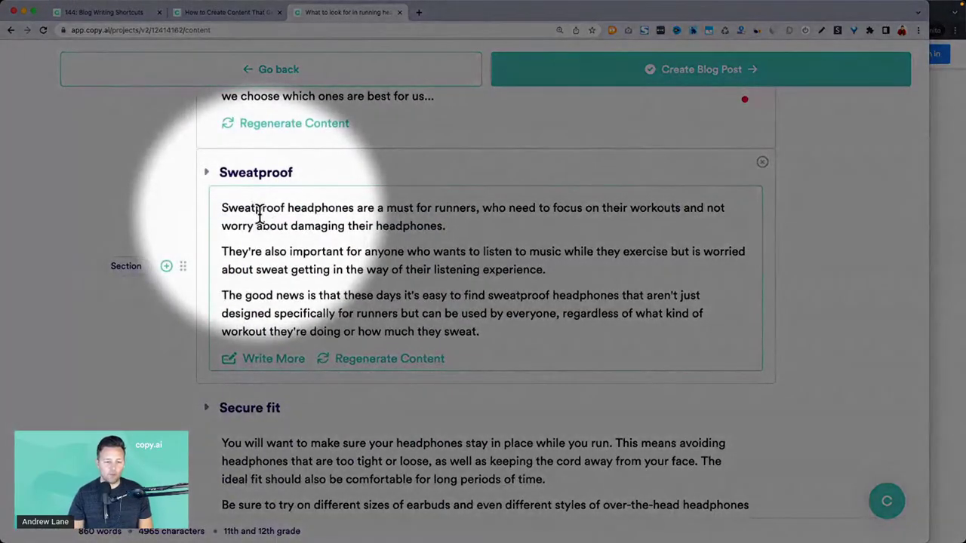
scroll(260, 227, down, 3)
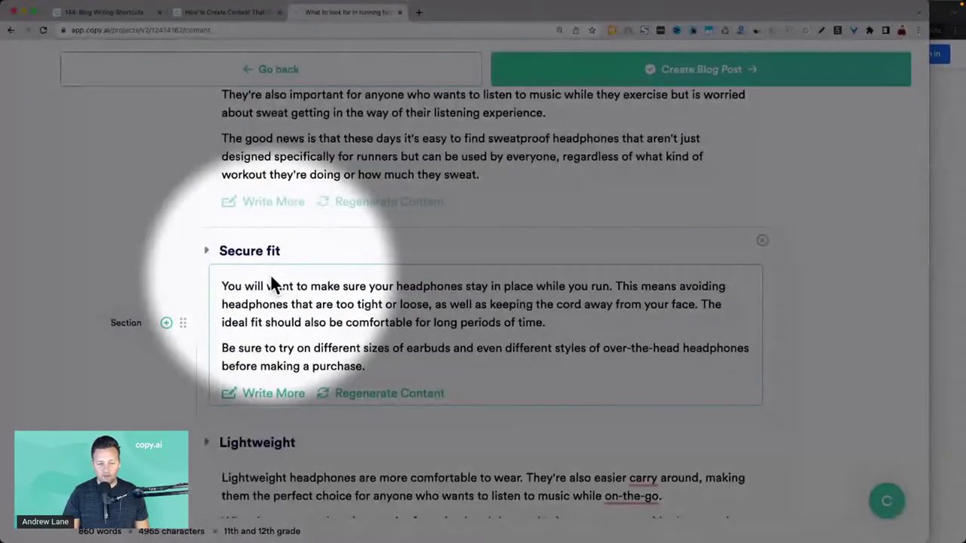
scroll(270, 273, down, 2)
scroll(271, 274, down, 3)
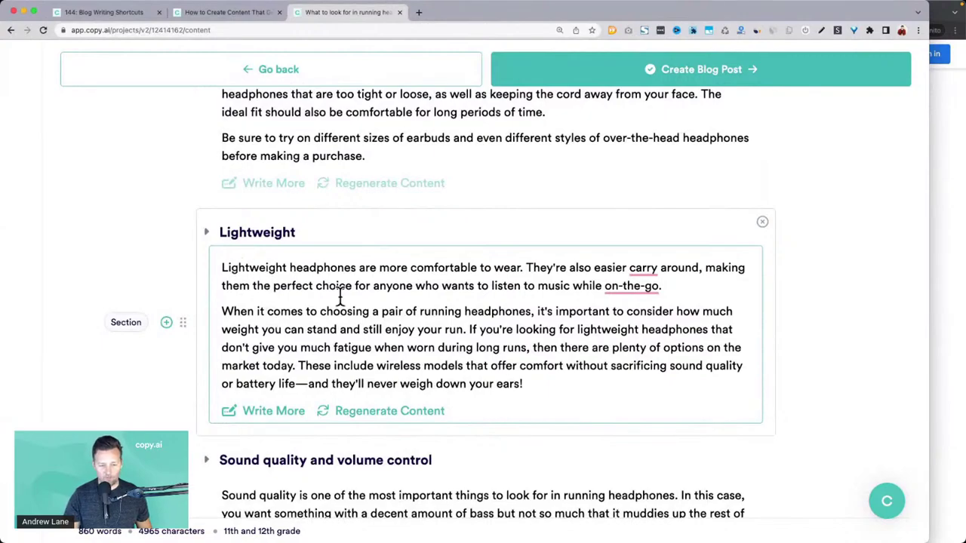
scroll(340, 296, down, 4)
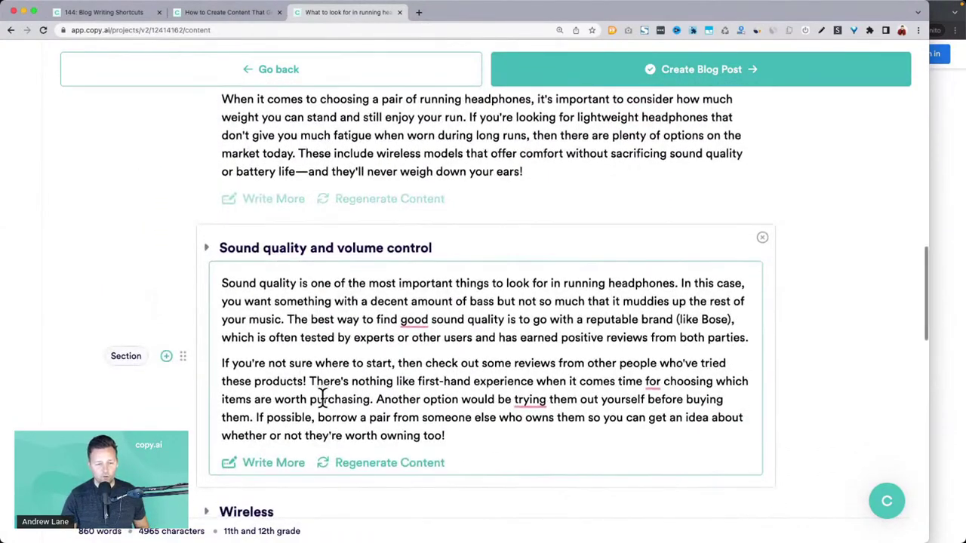
scroll(323, 398, down, 7)
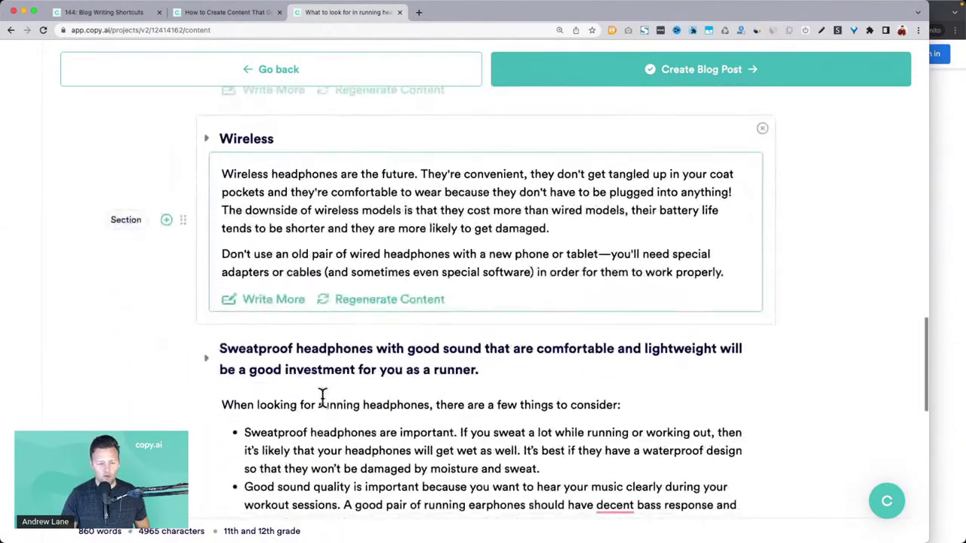
scroll(323, 398, down, 4)
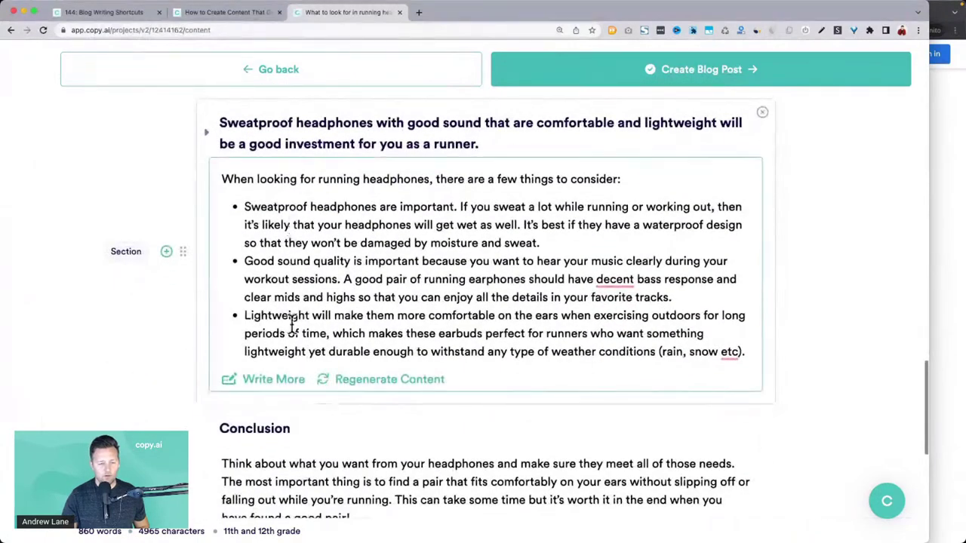
scroll(293, 325, down, 3)
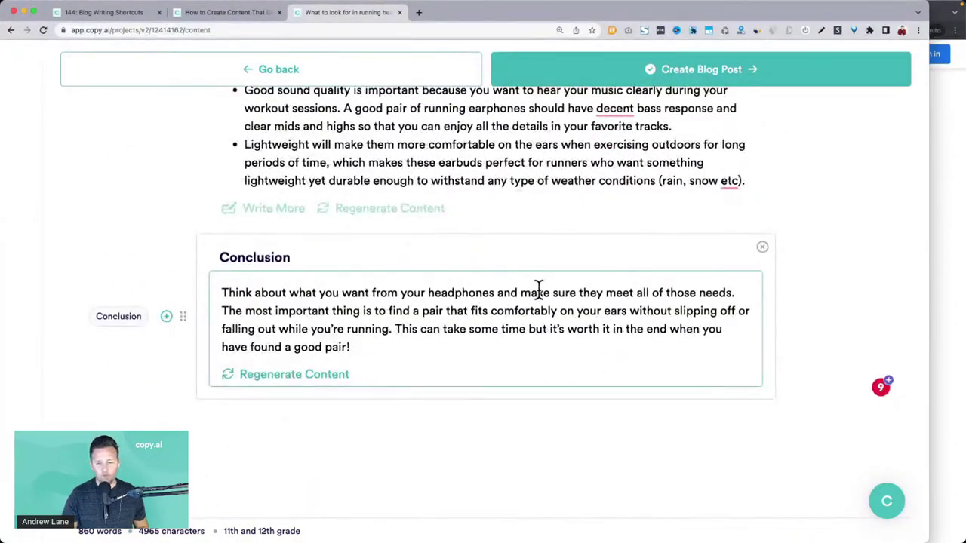
scroll(400, 362, up, 15)
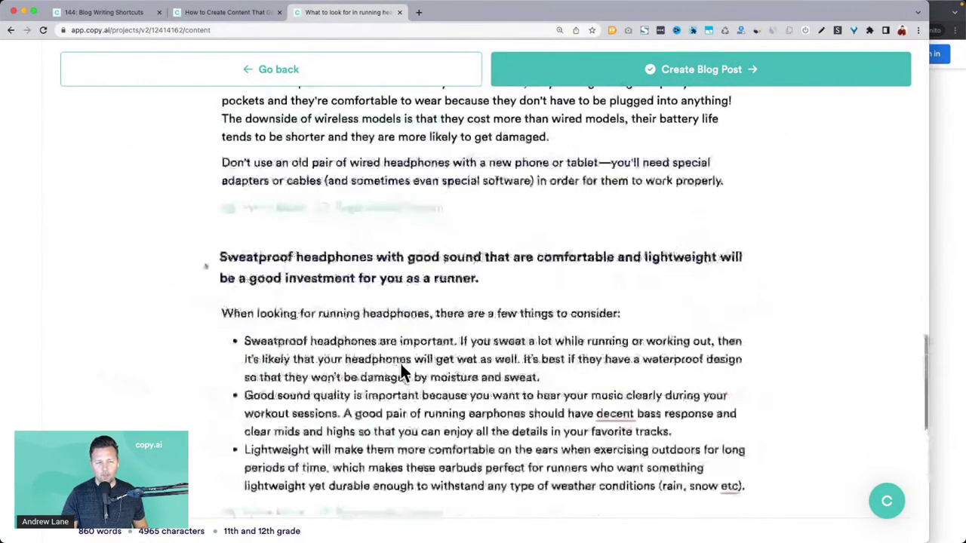
scroll(401, 364, up, 10)
scroll(401, 369, down, 2)
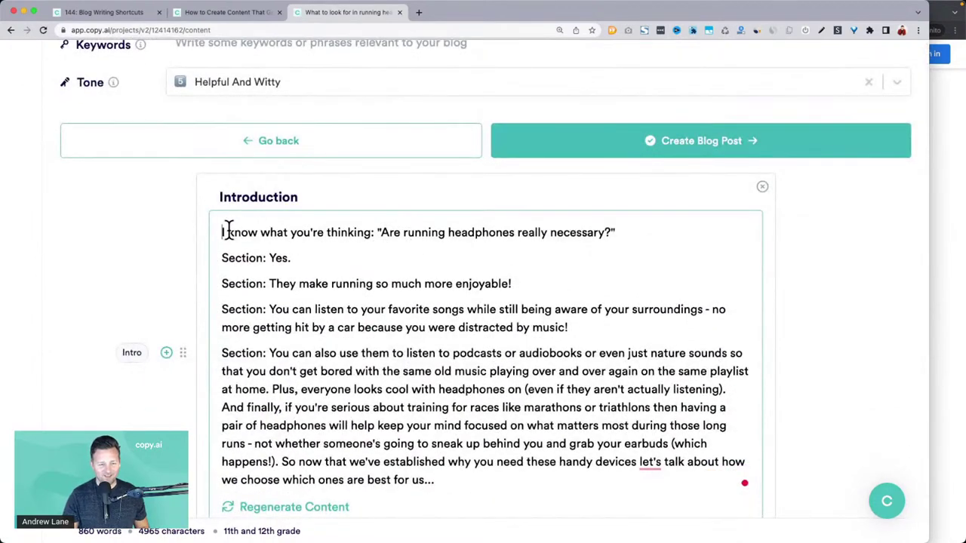
Regenerate the Introduction again so it opens 'Finally, you have decided to join the many people…'.
drag(223, 232, 639, 231)
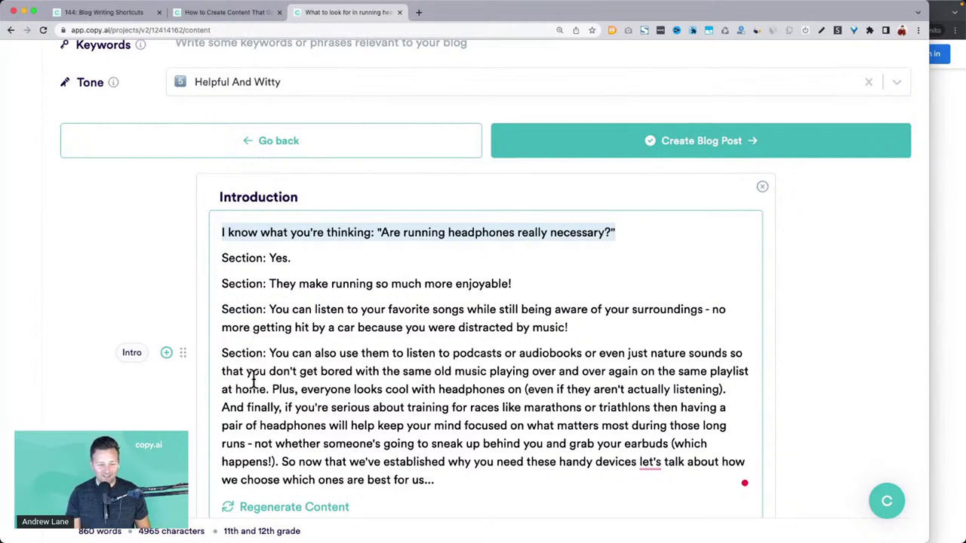
scroll(287, 306, down, 2)
click(309, 405)
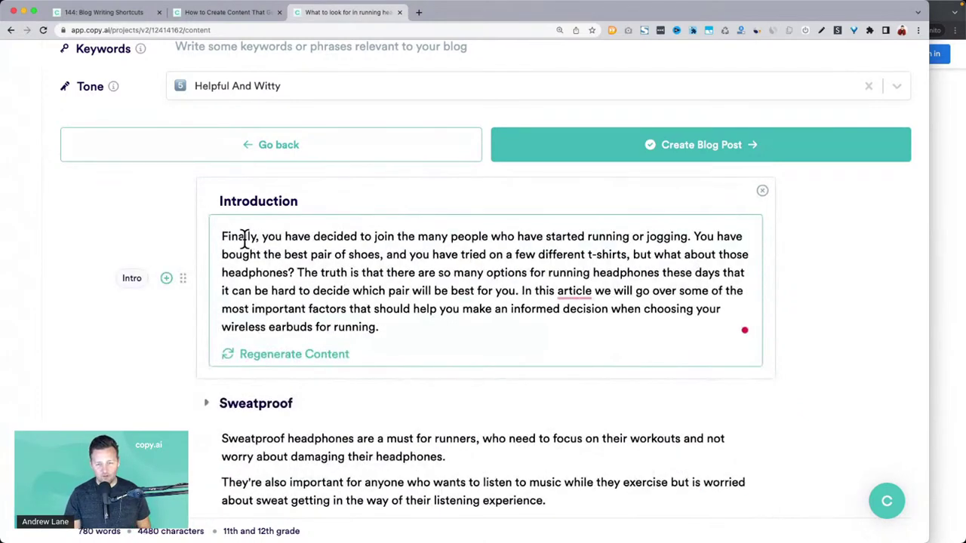
drag(243, 237, 483, 329)
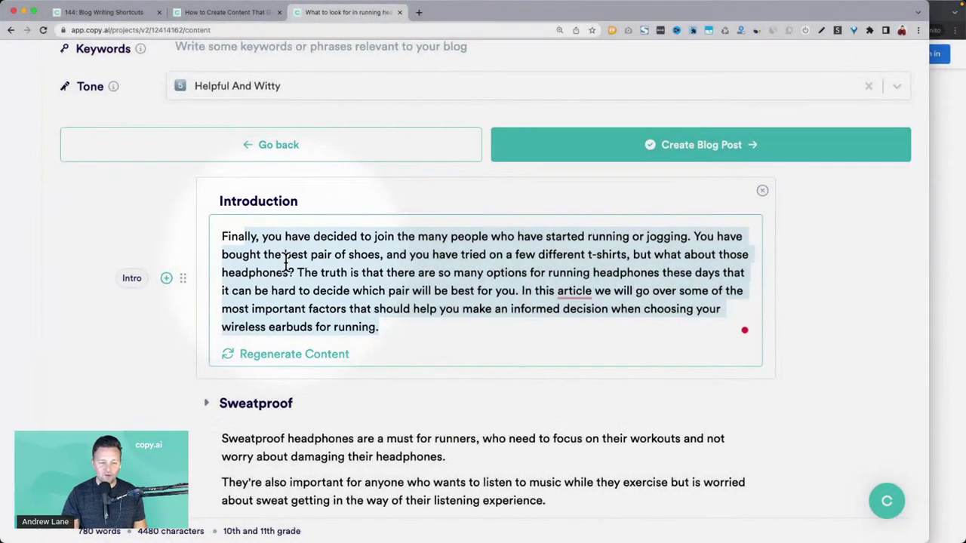
click(287, 258)
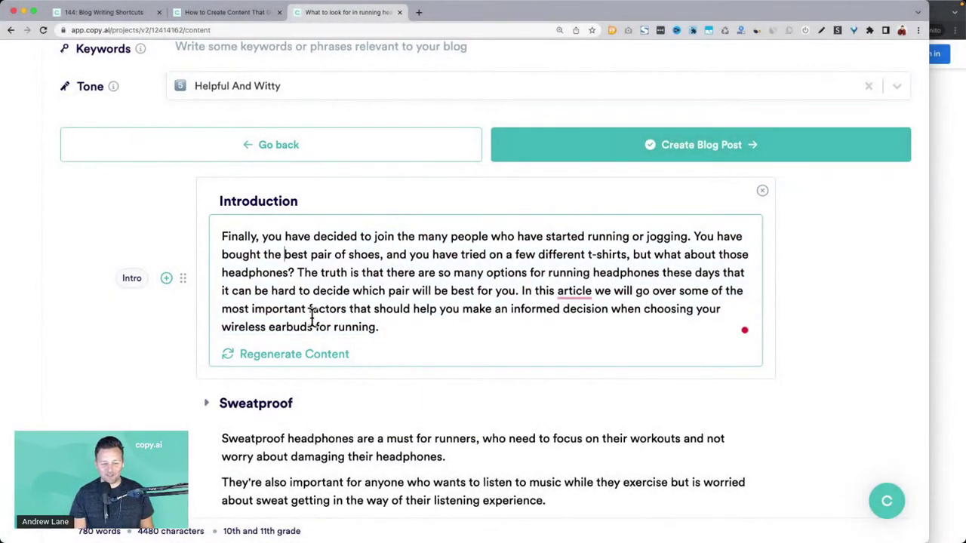
Create the blog post from the reviewed content and scroll through it in the editor.
click(656, 154)
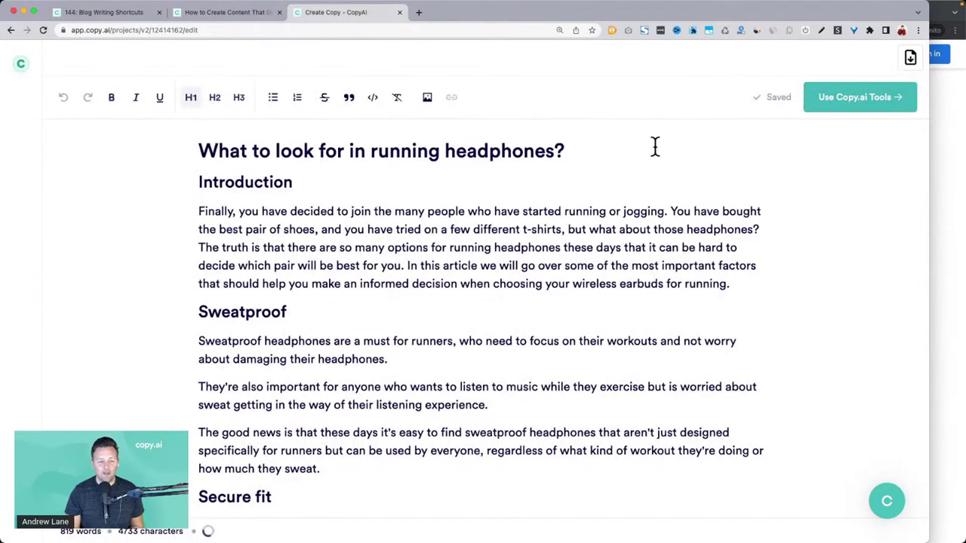
scroll(390, 330, down, 5)
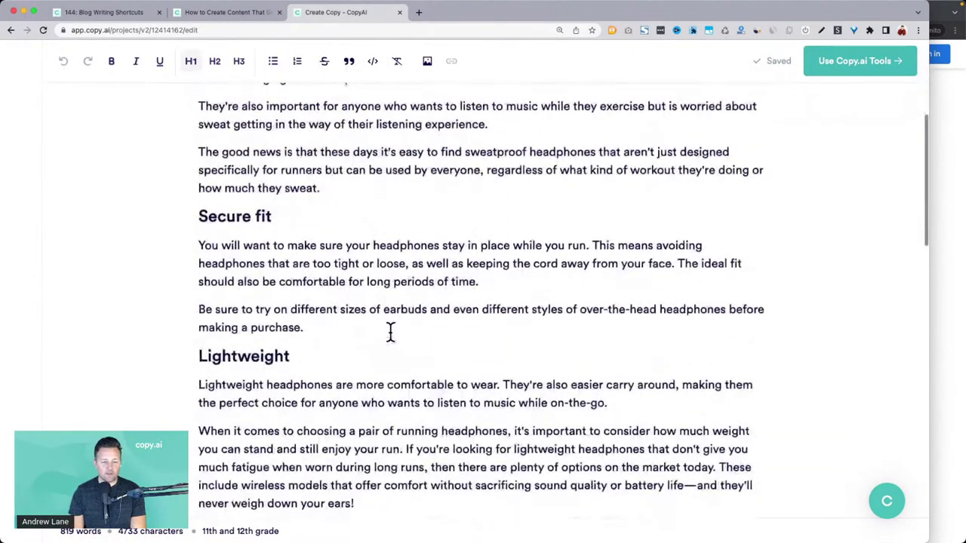
scroll(390, 329, down, 10)
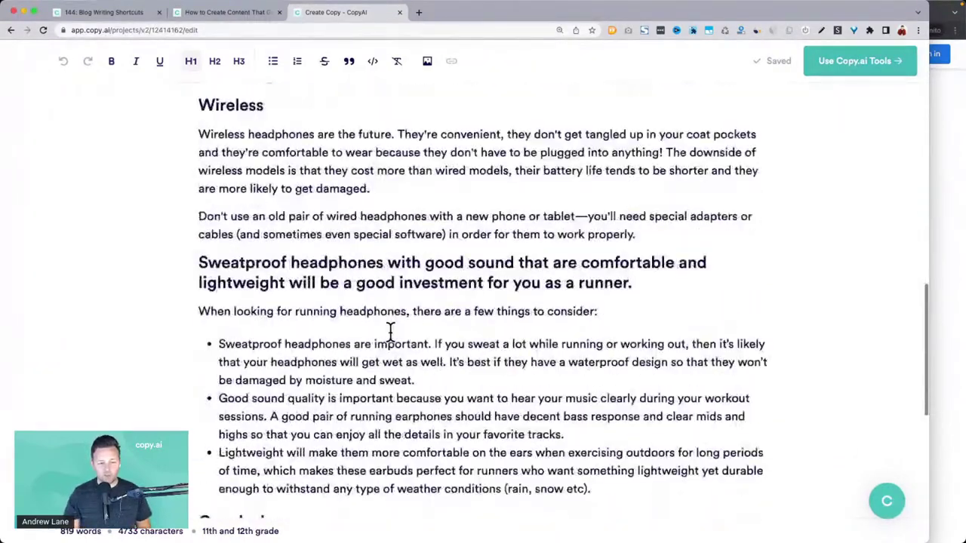
scroll(390, 329, down, 6)
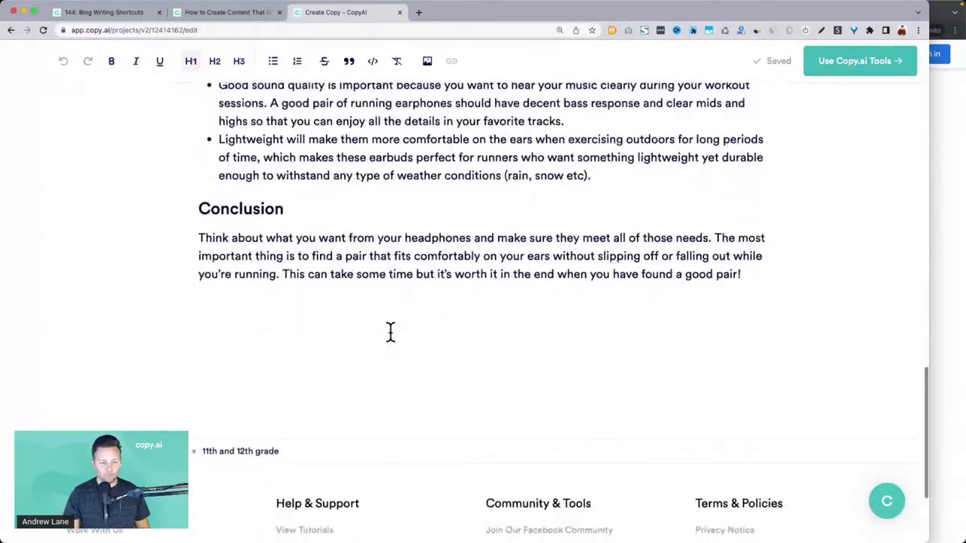
scroll(390, 330, up, 20)
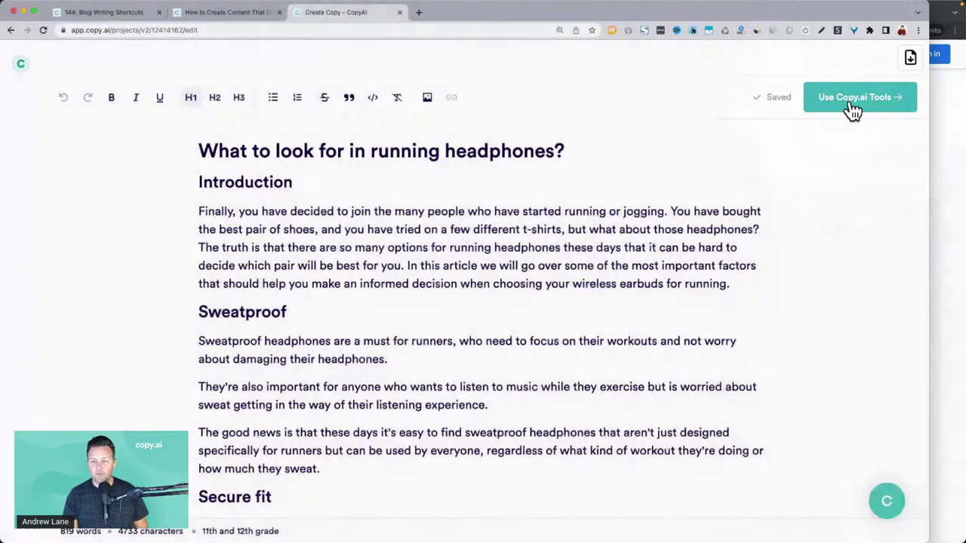
Open the post in the Copy.ai Tools workspace and widen the window to fit it.
click(852, 106)
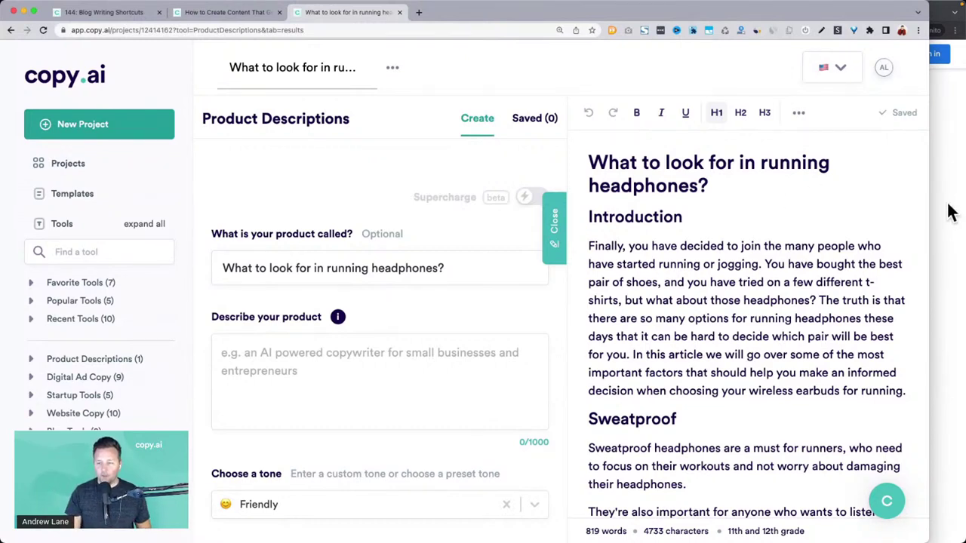
drag(929, 198, 964, 199)
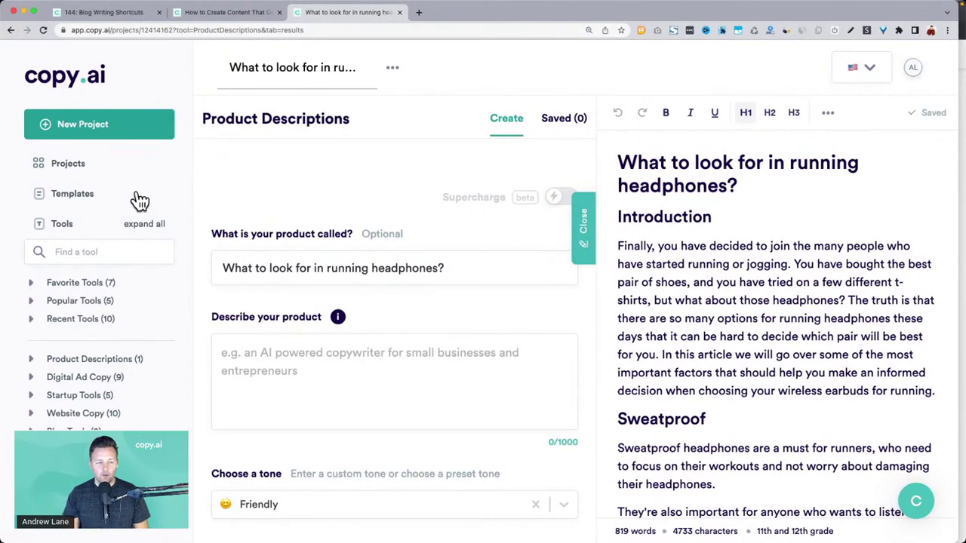
click(96, 251)
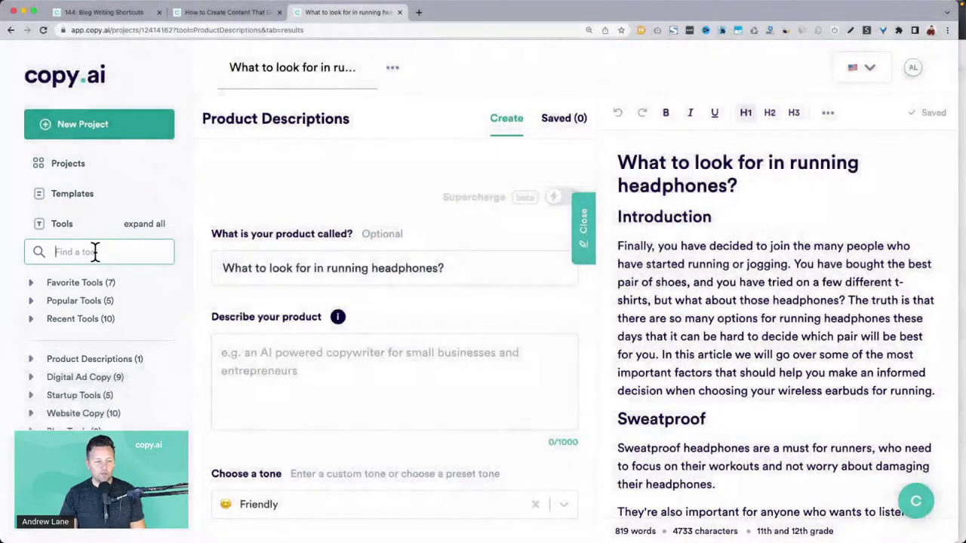
Open the Freestyle tool and set what to create to 'A section of a blog article'.
text(fre)
click(77, 295)
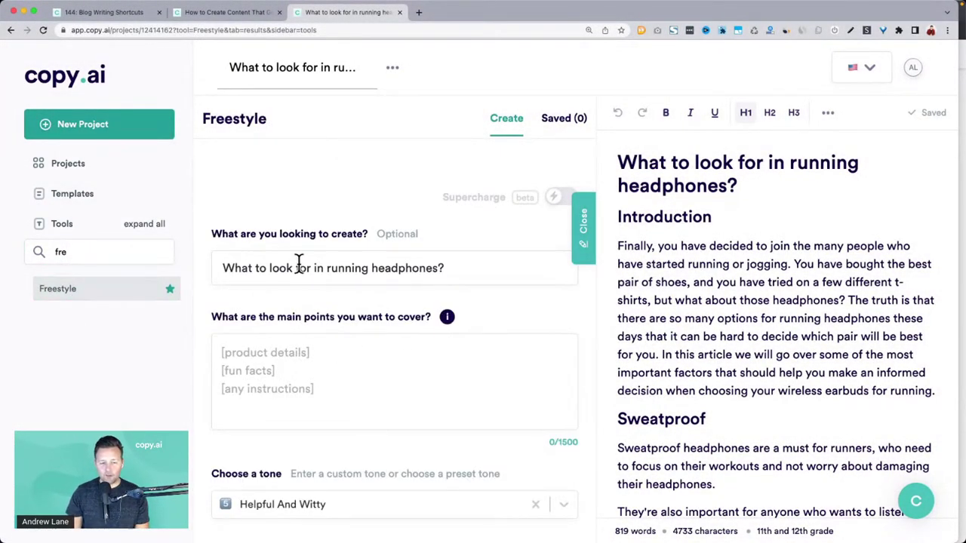
triple_click(299, 264)
text(A section of a blog article)
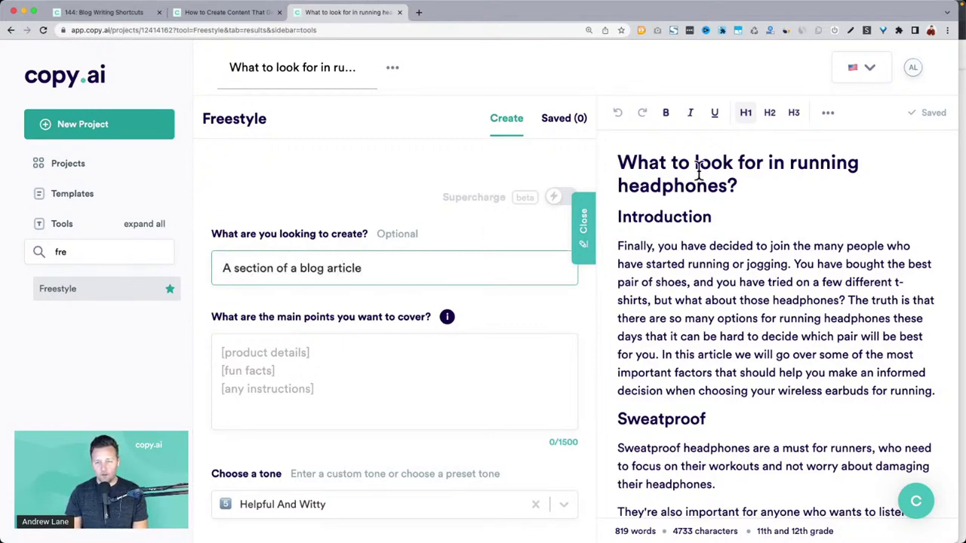
Drop the title's question mark and add 'Blog title:' with the article title to the main points.
triple_click(700, 169)
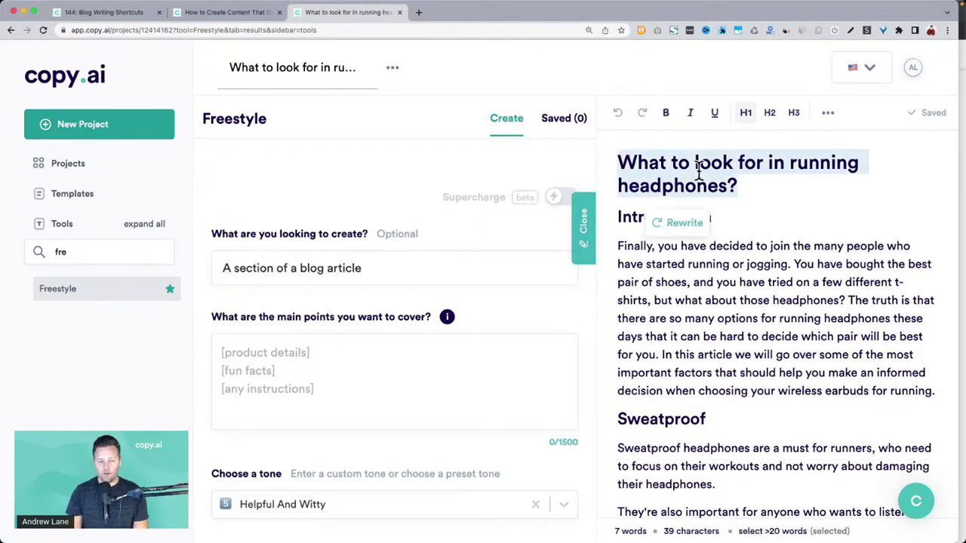
click(385, 366)
click(768, 195)
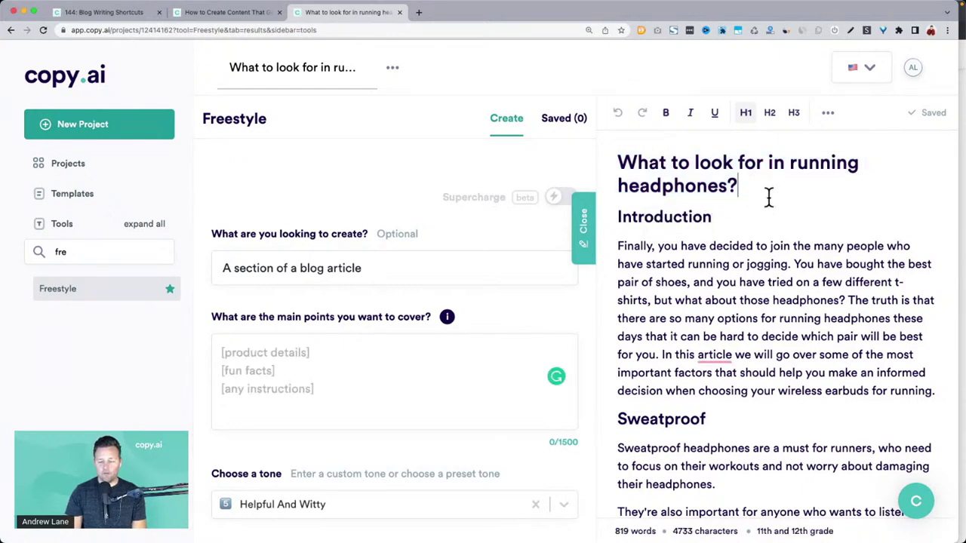
key(BackSpace)
triple_click(714, 180)
key(ctrl+c)
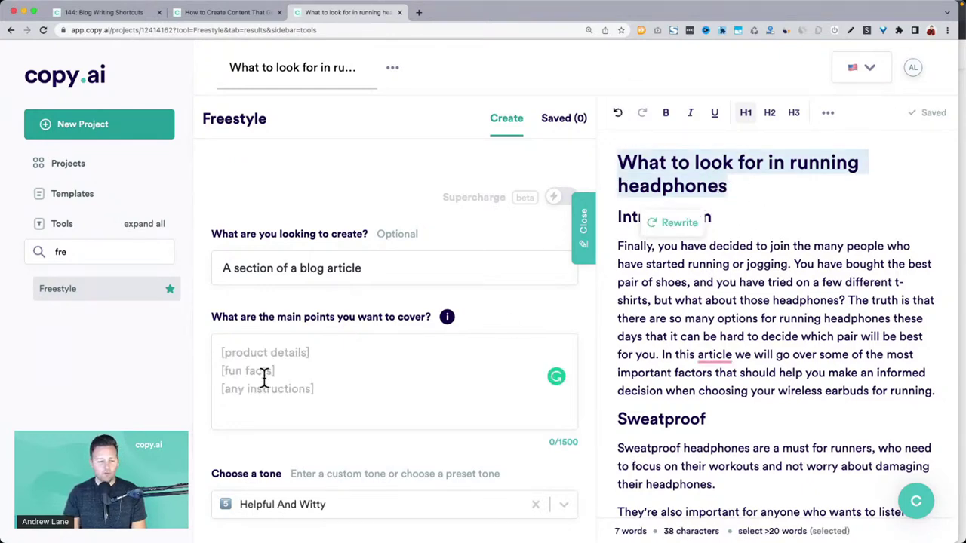
click(264, 377)
text(Bl)
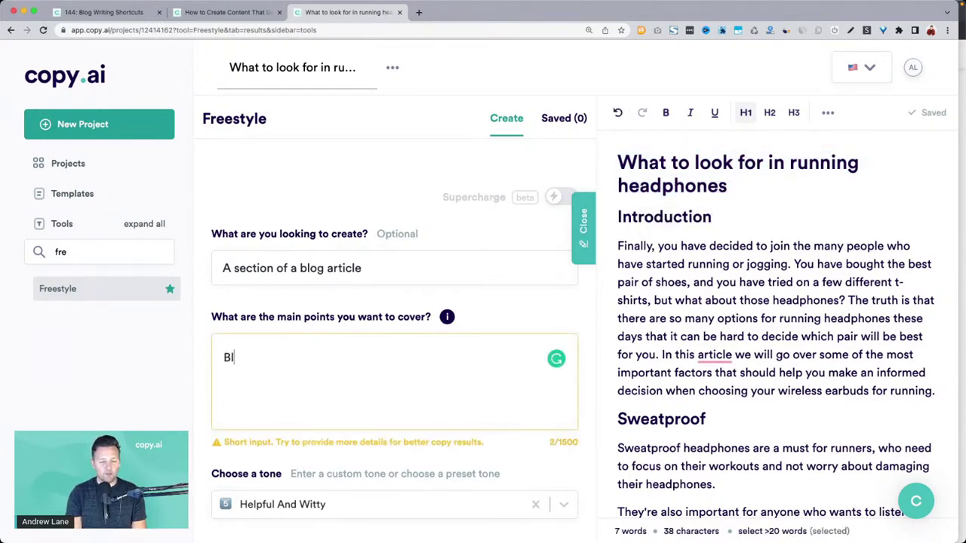
text(og title:)
key(ctrl+v)
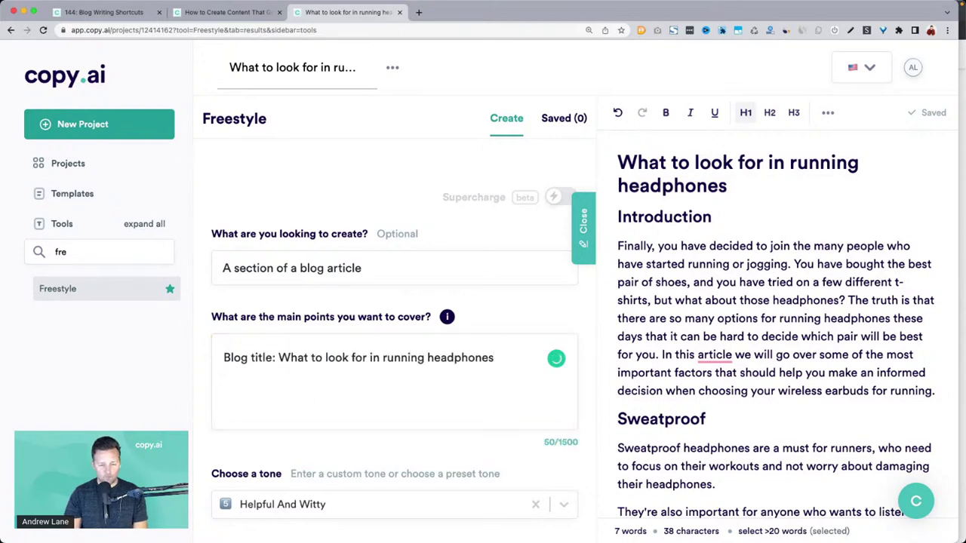
click(733, 293)
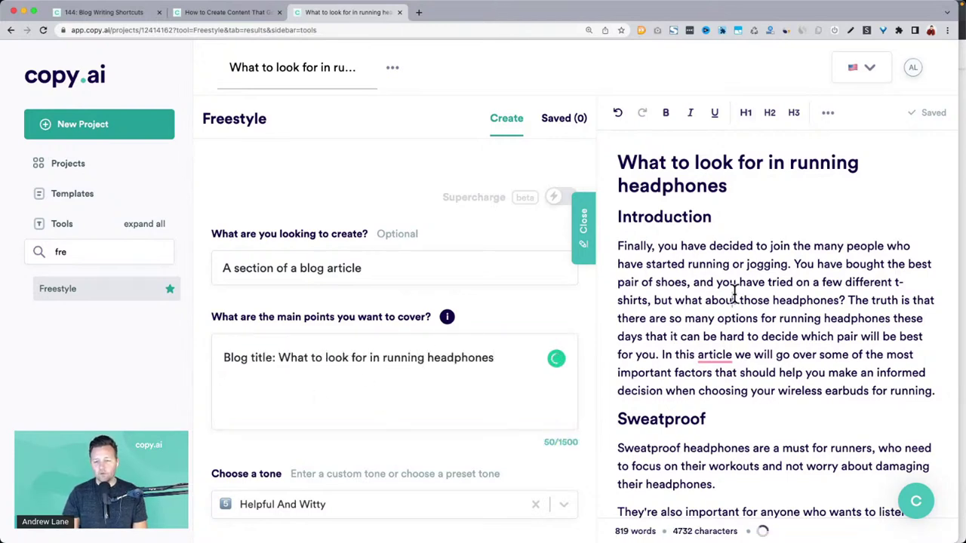
Add a 'Section title: Secure fit' line to the main points using the article heading.
scroll(720, 298, down, 2)
scroll(672, 337, down, 5)
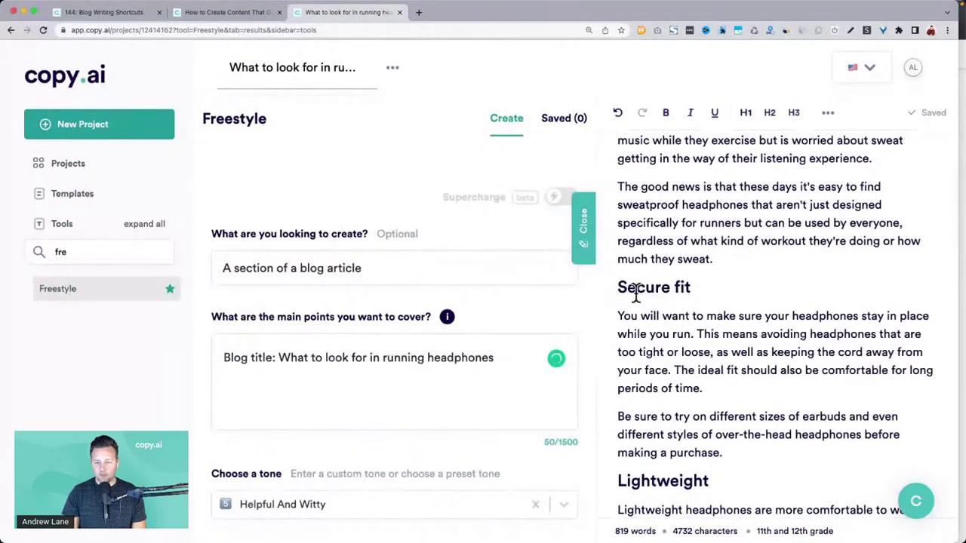
double_click(636, 289)
triple_click(636, 293)
key(super+c)
click(420, 377)
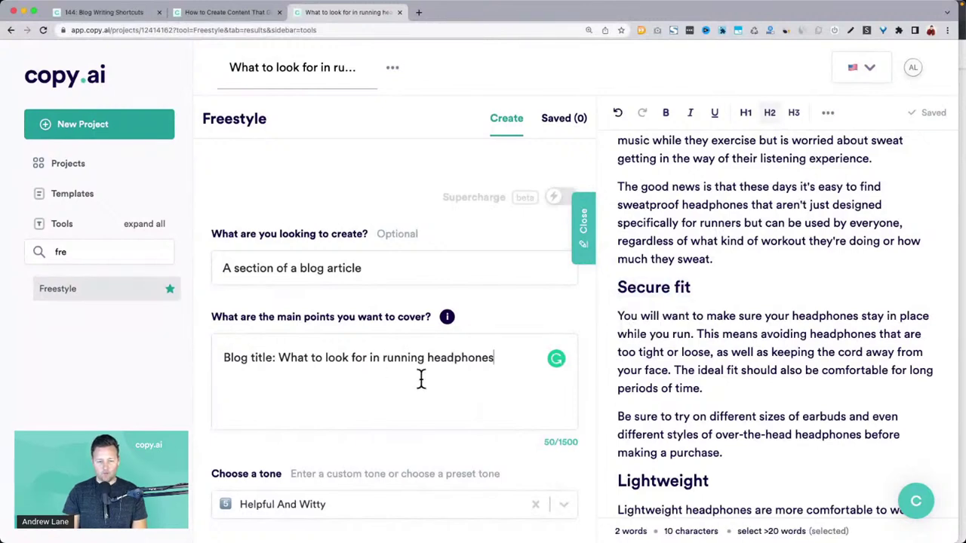
key(Return)
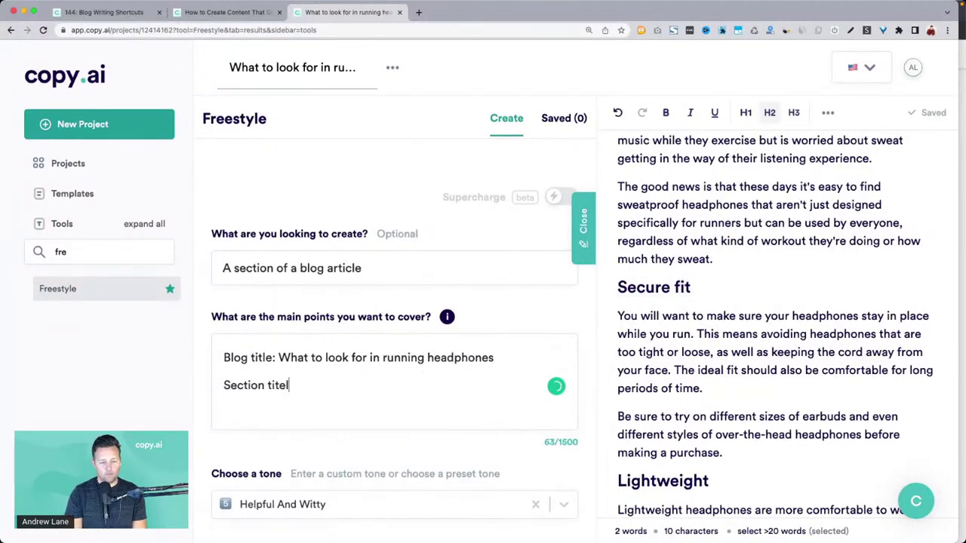
text(Section title:)
key(super+v)
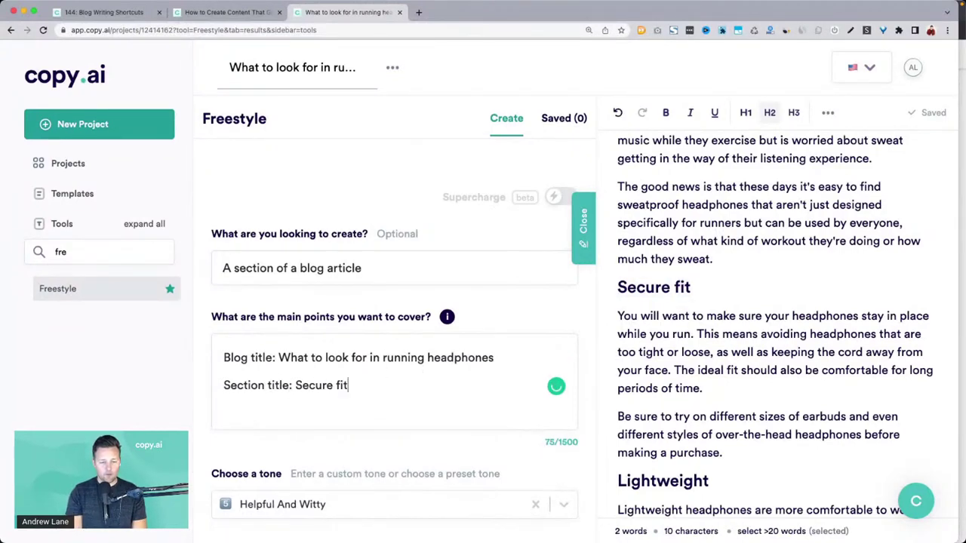
scroll(465, 347, down, 2)
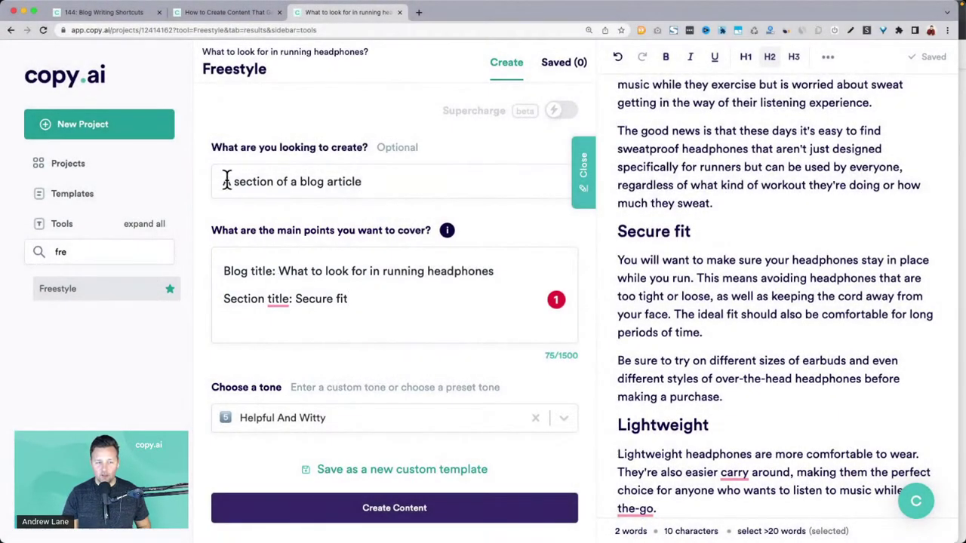
Review the Freestyle inputs and generate text for the Secure fit section.
drag(225, 181, 406, 184)
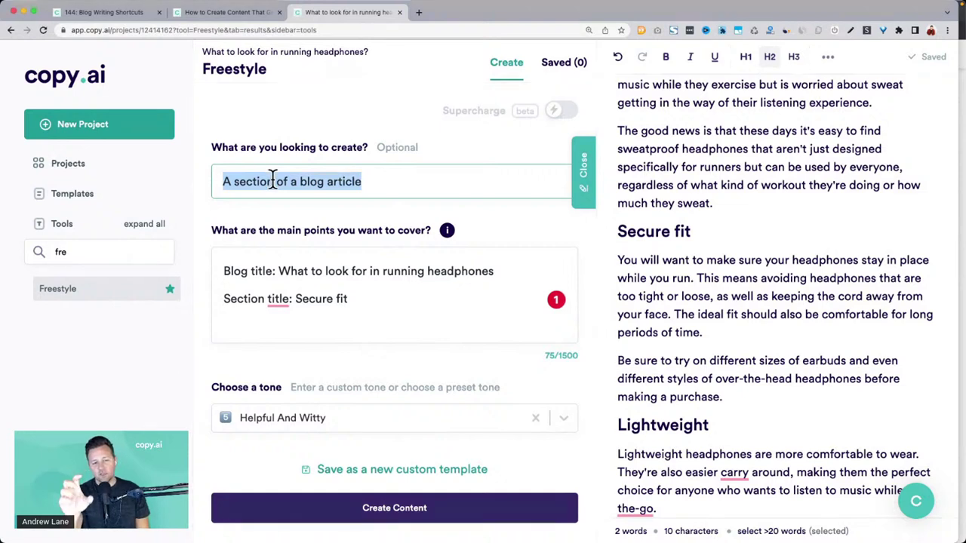
triple_click(248, 271)
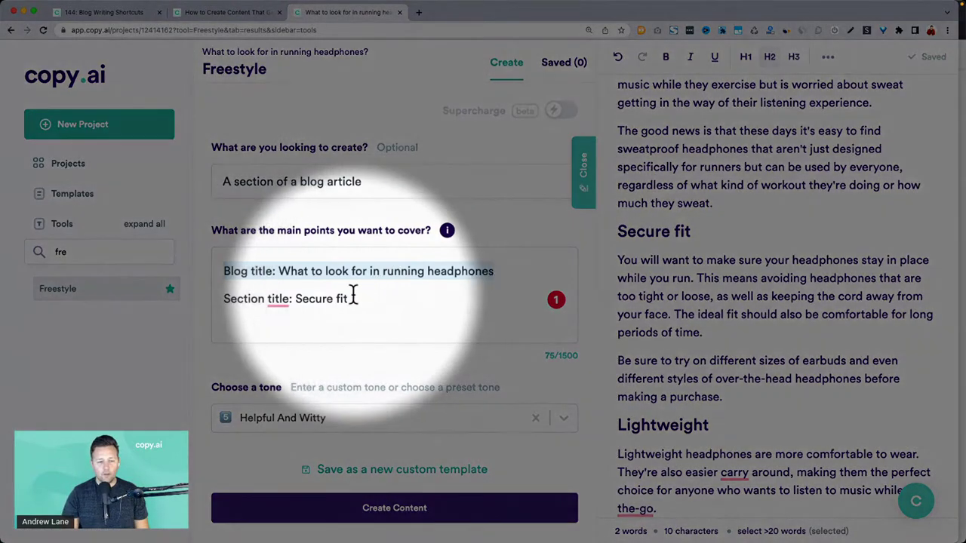
mouse_move(283, 301)
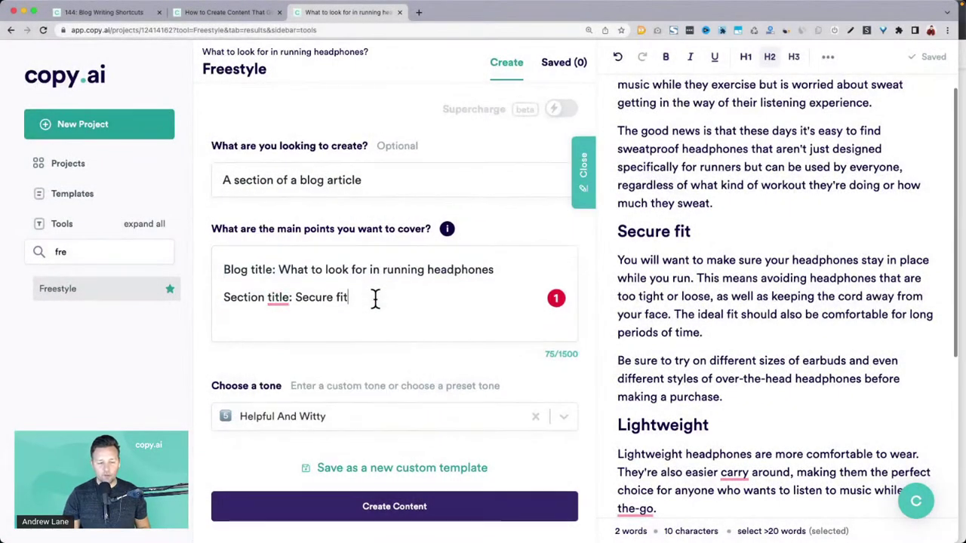
scroll(375, 298, down, 2)
click(378, 414)
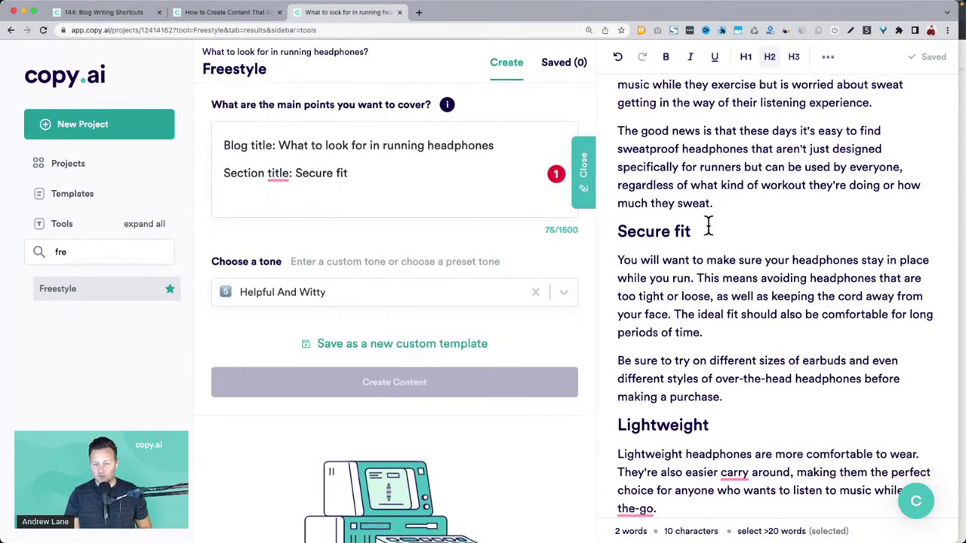
Read the article's existing Secure fit paragraph, including its advice on trying different sizes.
drag(620, 233, 709, 236)
click(625, 253)
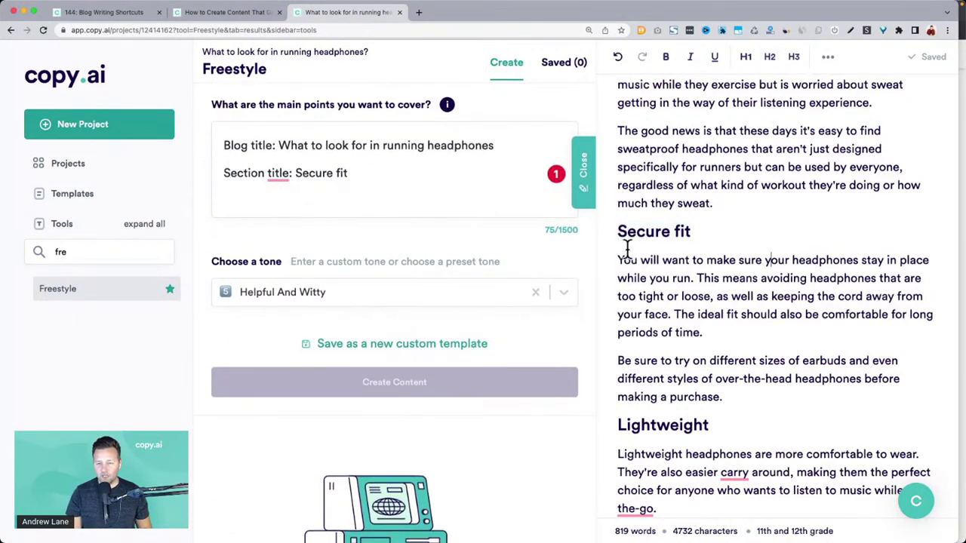
drag(620, 260, 709, 258)
click(826, 259)
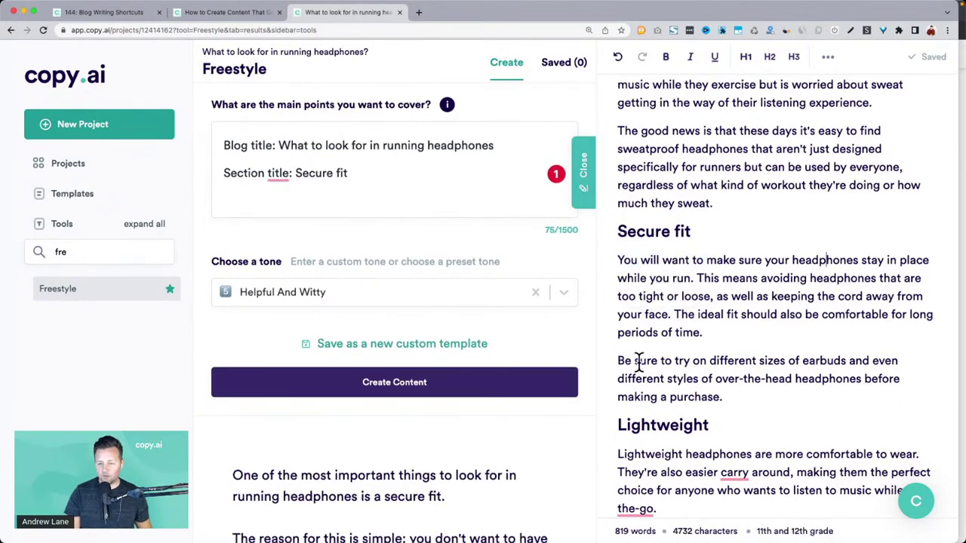
drag(661, 360, 730, 396)
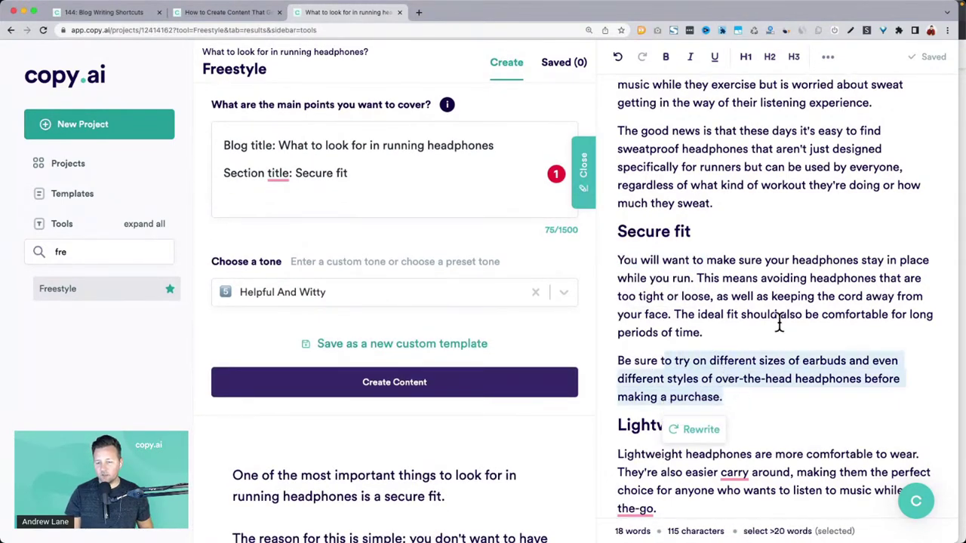
click(710, 298)
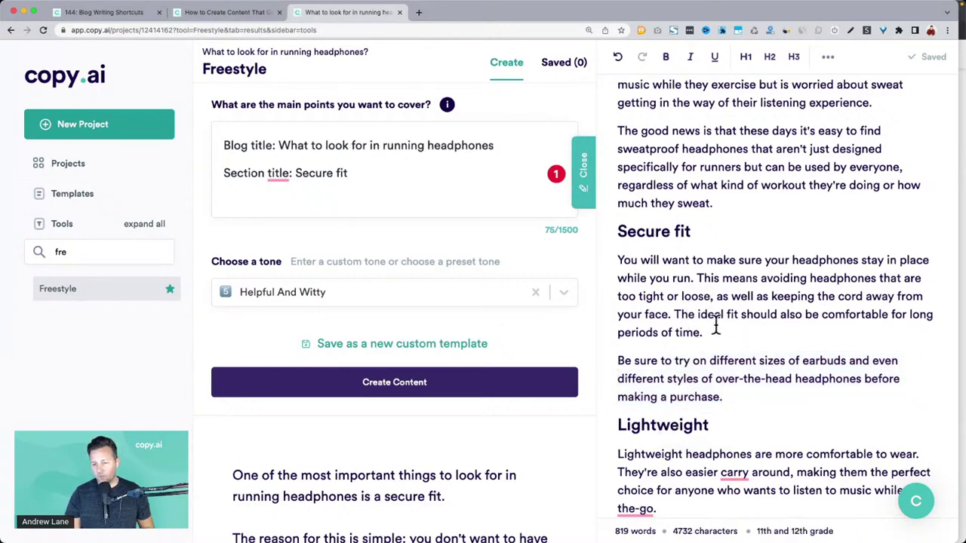
scroll(733, 339, down, 1)
scroll(423, 336, down, 4)
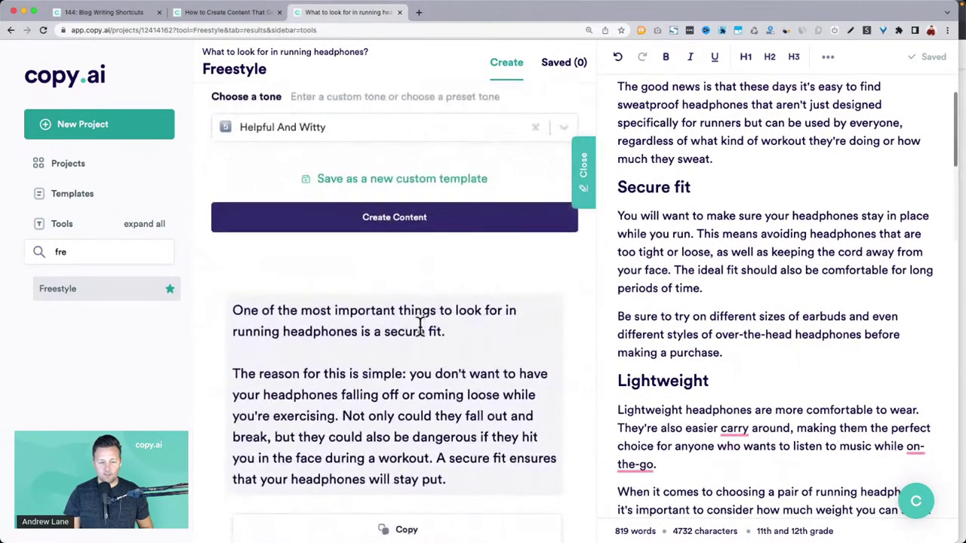
scroll(392, 286, down, 1)
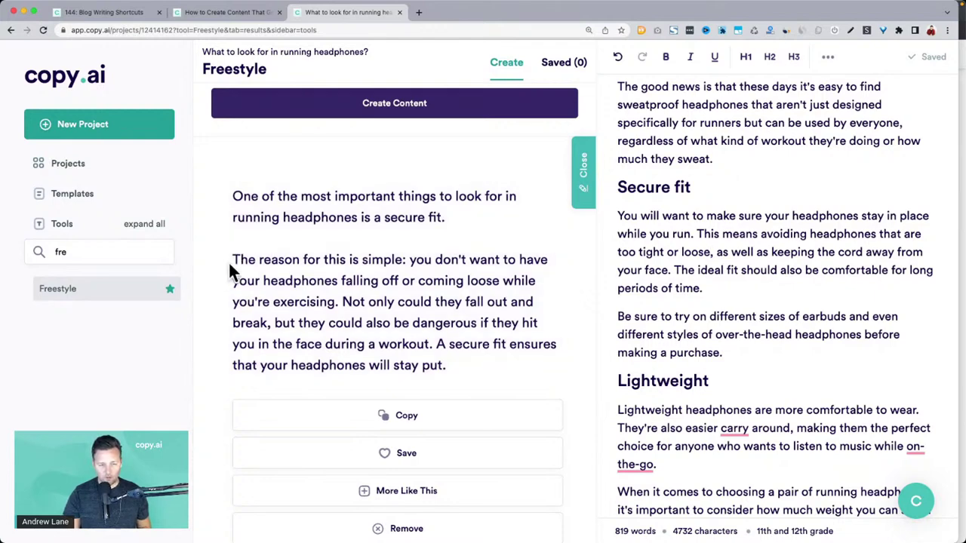
Copy the whole generated Secure fit paragraph from the Freestyle results.
drag(236, 260, 433, 366)
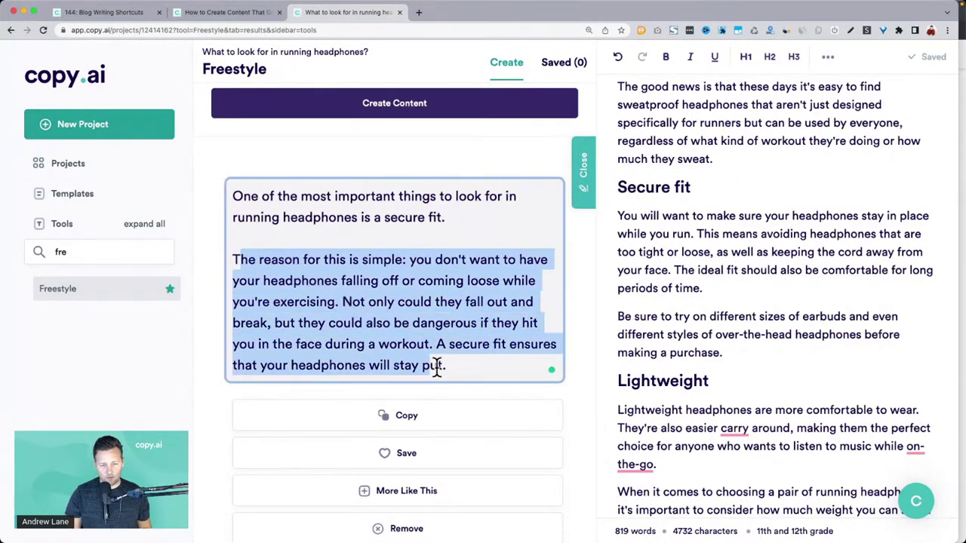
scroll(425, 295, down, 4)
scroll(425, 294, down, 5)
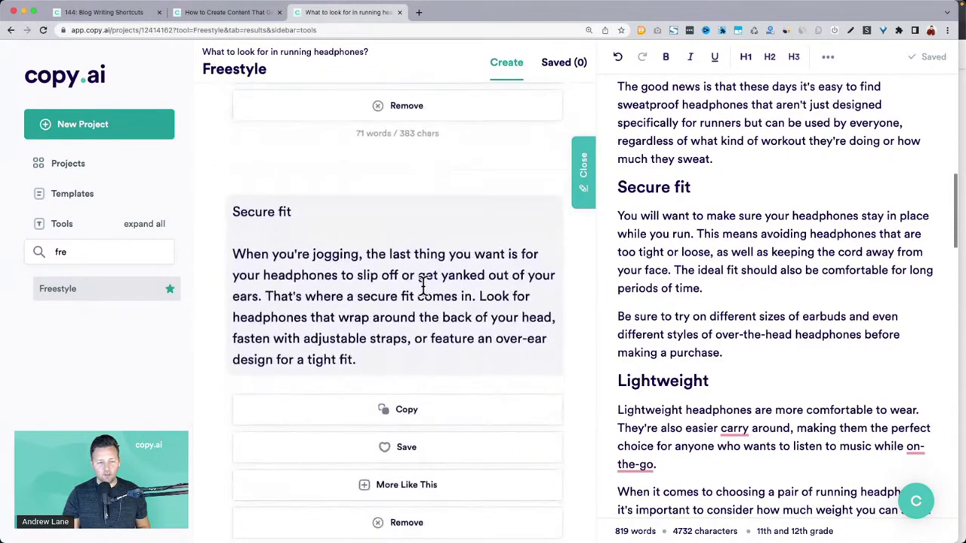
drag(234, 171, 399, 275)
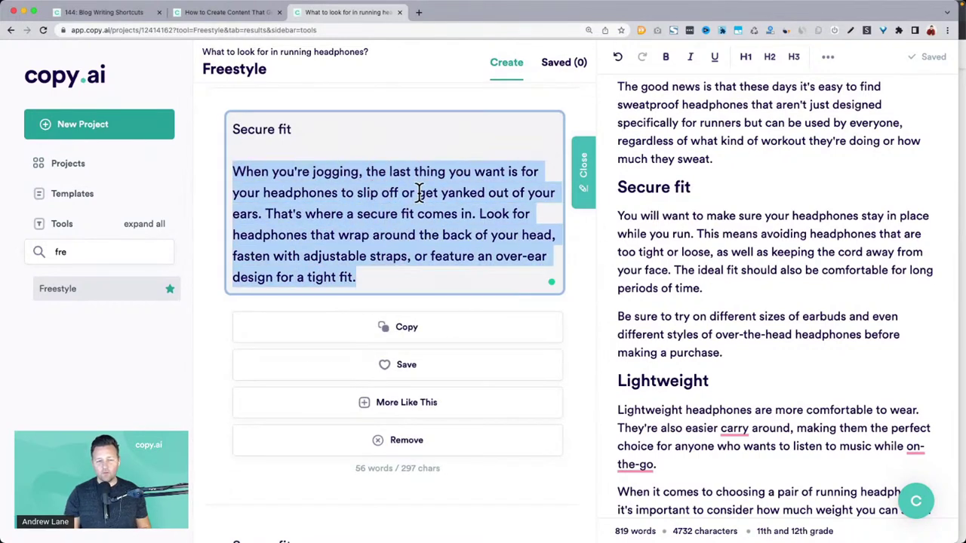
click(355, 212)
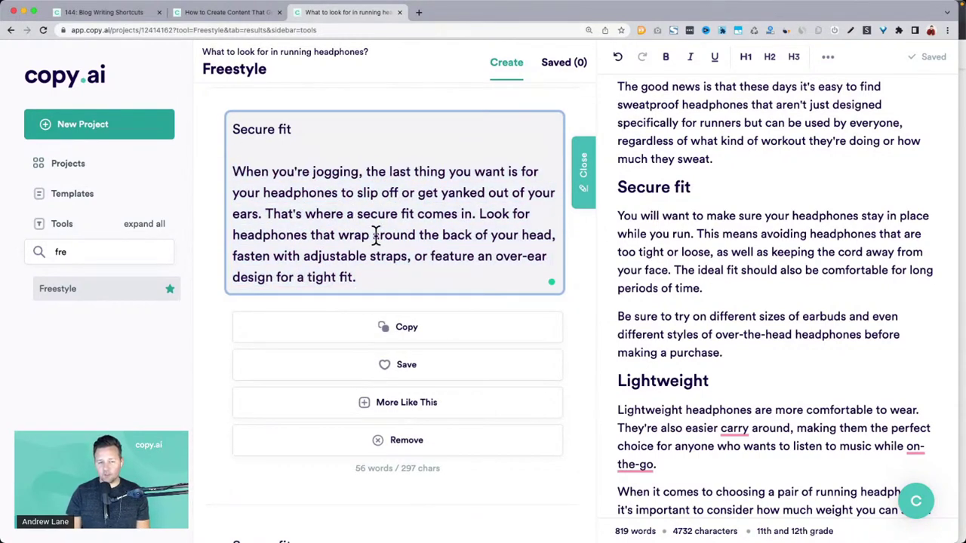
triple_click(375, 235)
key(super+c)
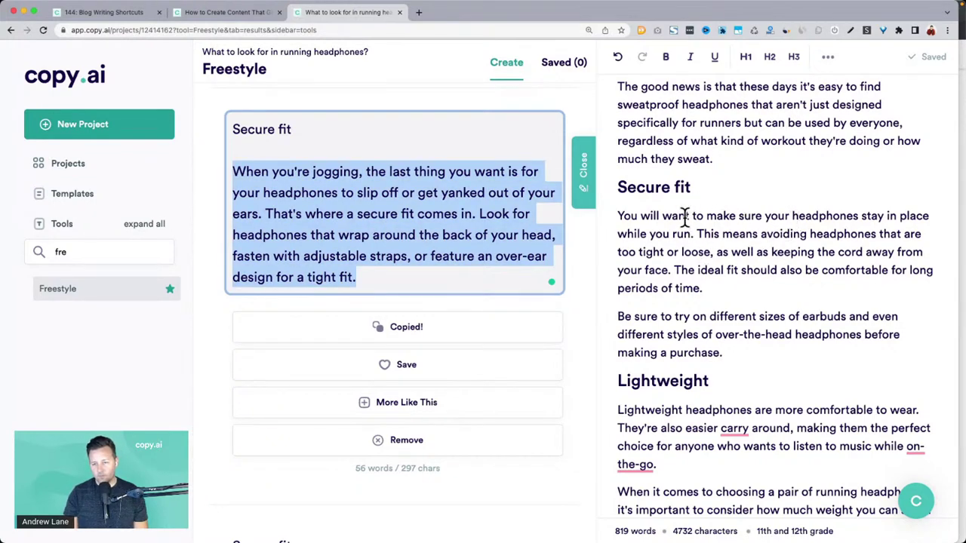
Look over the remaining generated results, then scroll back up to the input form.
scroll(332, 211, down, 10)
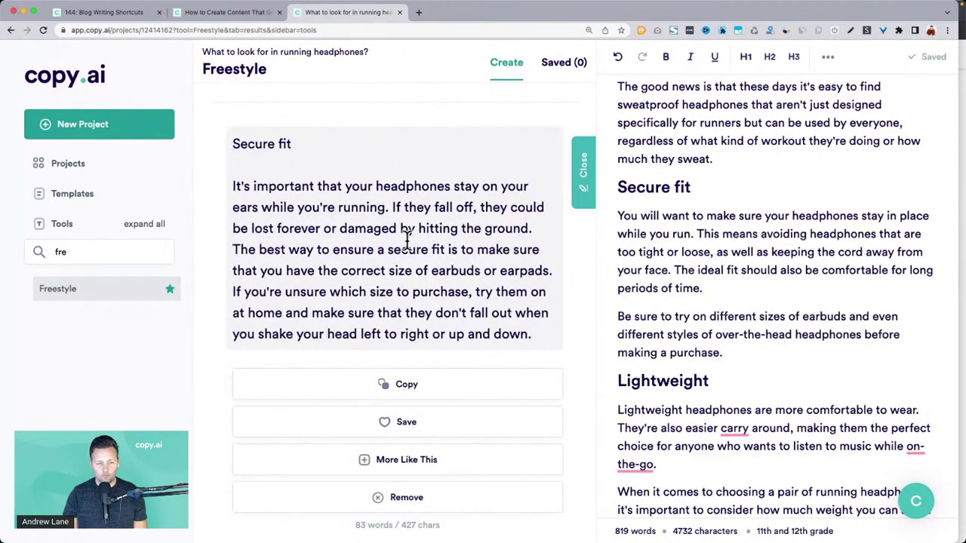
scroll(300, 202, down, 12)
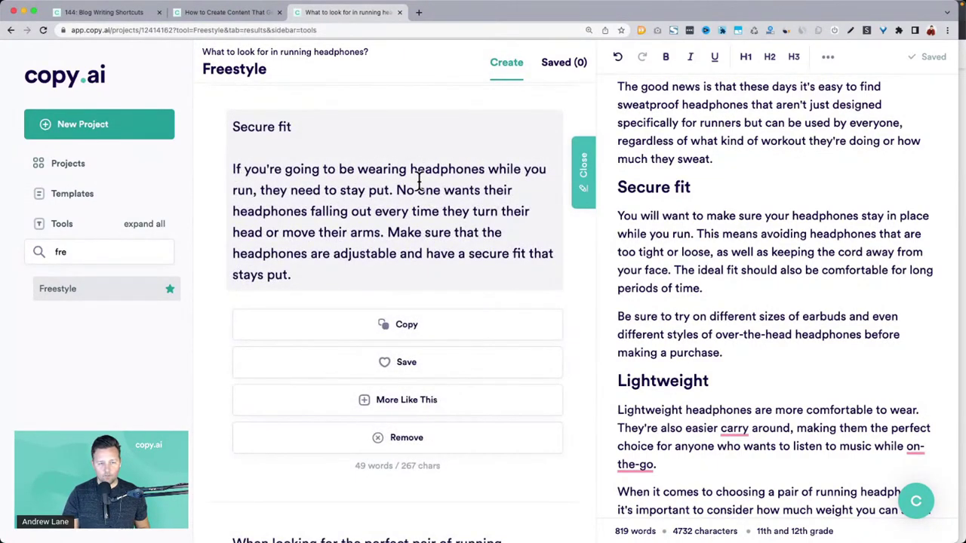
drag(249, 189, 319, 271)
scroll(318, 272, down, 8)
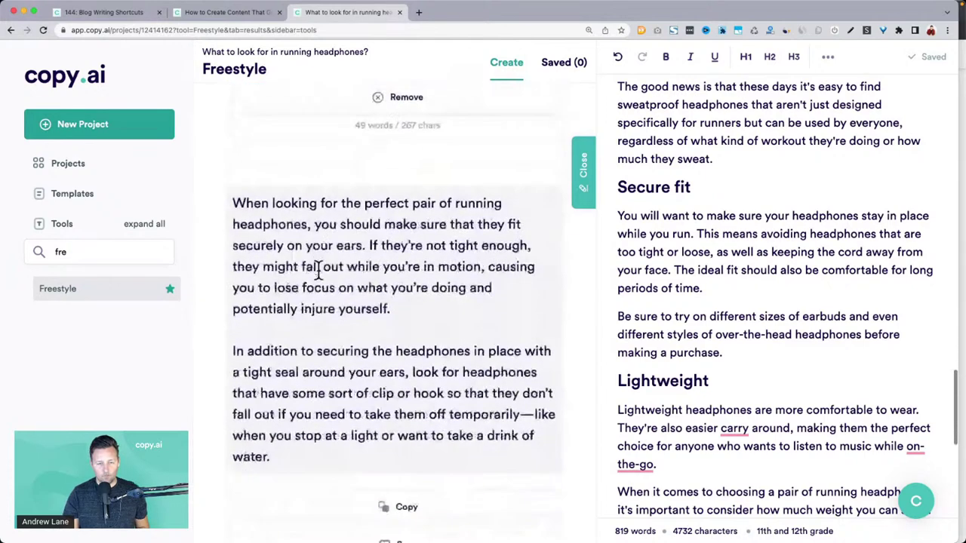
drag(246, 160, 363, 402)
click(397, 273)
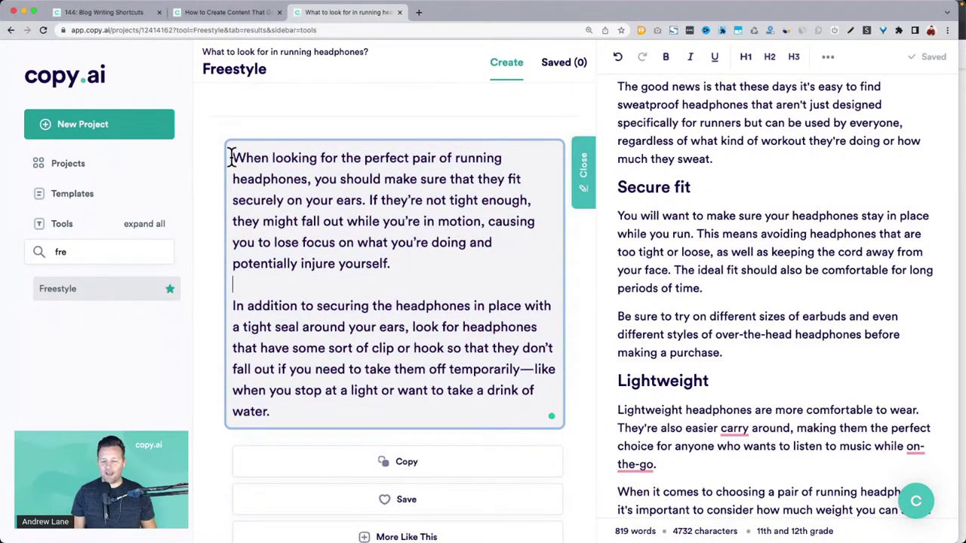
scroll(418, 259, down, 5)
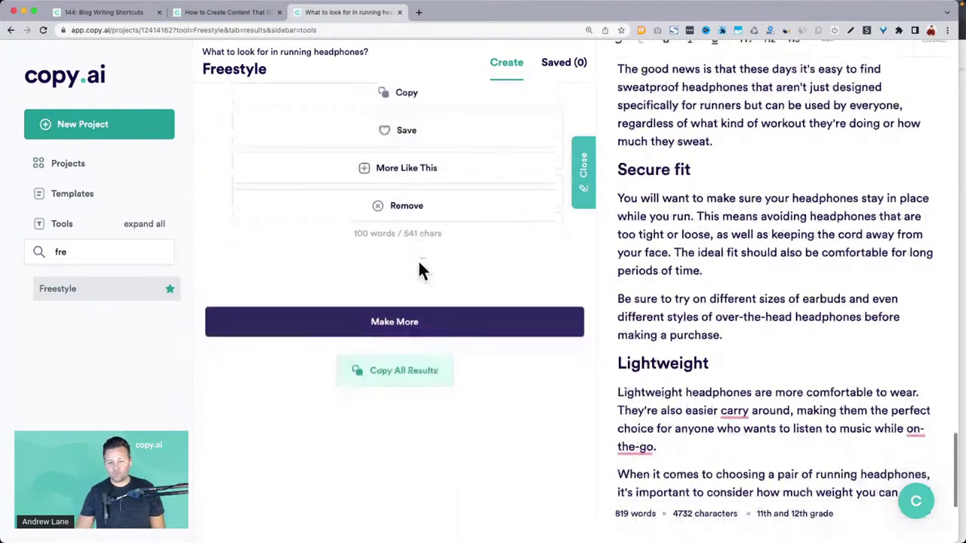
scroll(418, 260, up, 15)
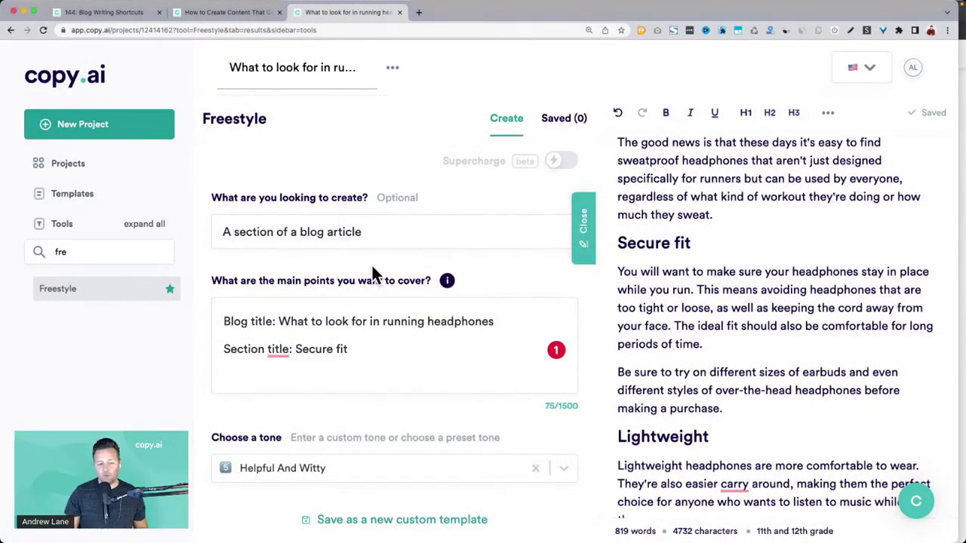
Copy the 'When you're jogging' result and paste it below the Secure fit heading.
scroll(371, 267, down, 10)
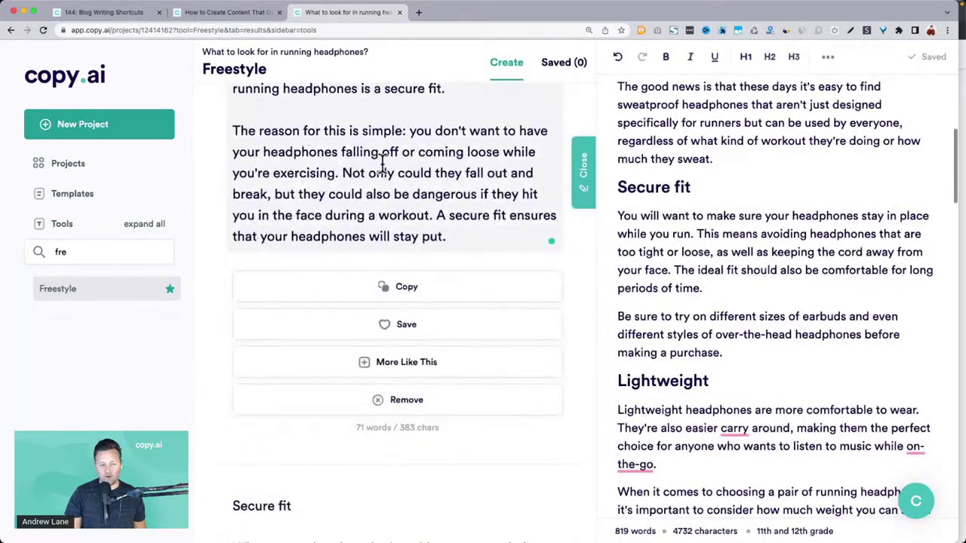
click(417, 297)
scroll(415, 287, down, 5)
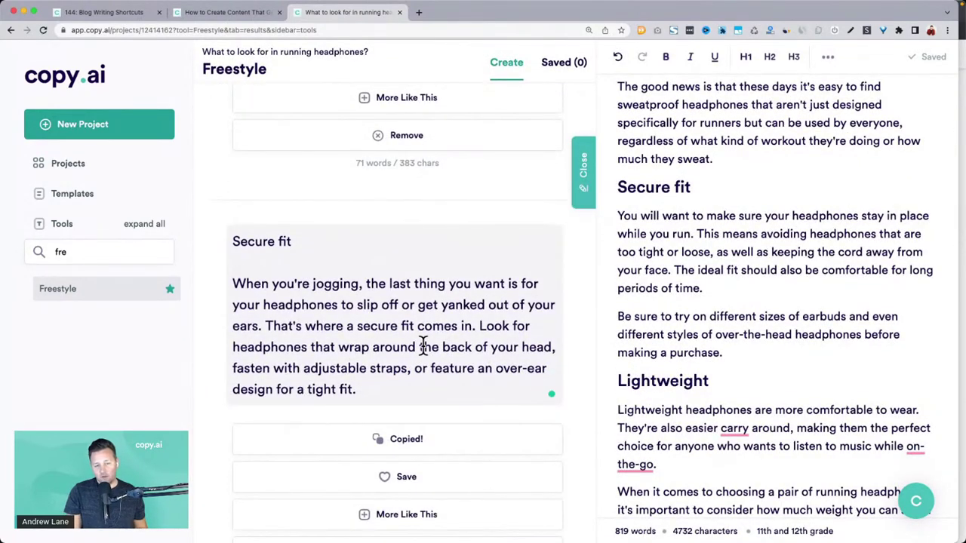
triple_click(341, 341)
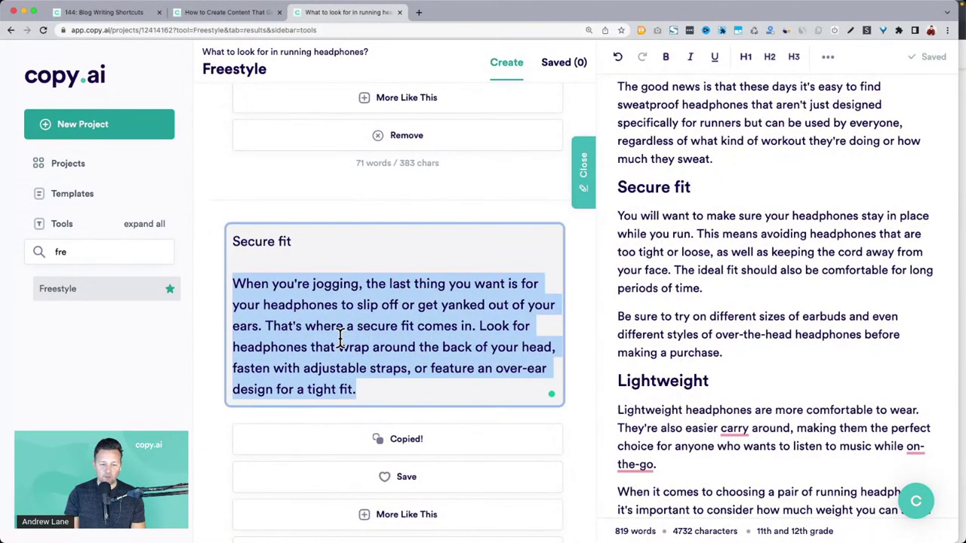
click(723, 195)
key(super+v)
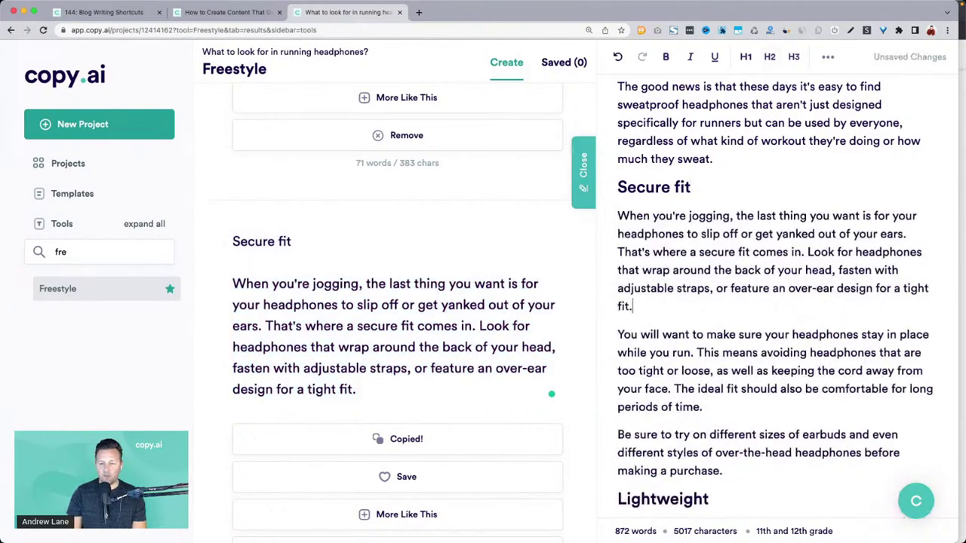
Select the next Secure fit result's paragraph and start a new main-points line.
scroll(477, 317, down, 6)
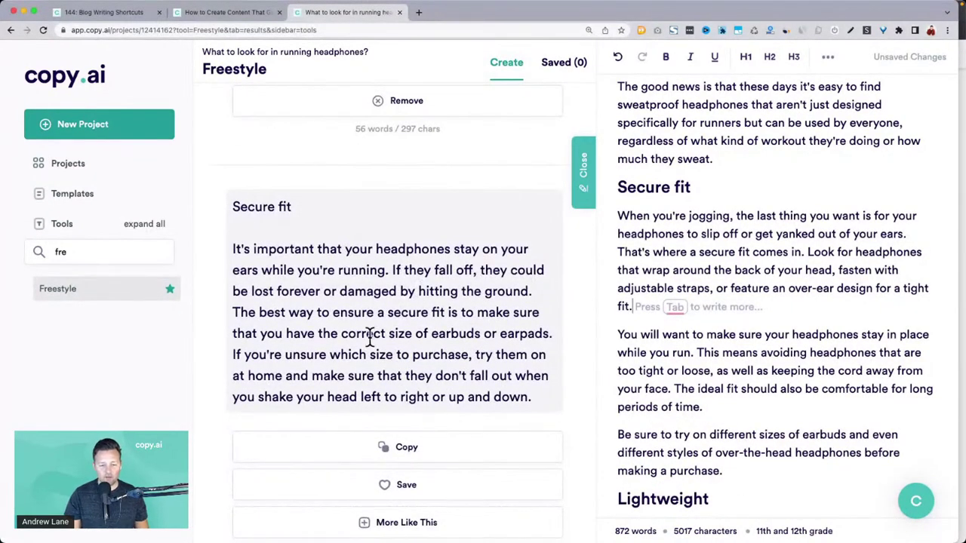
scroll(369, 337, down, 5)
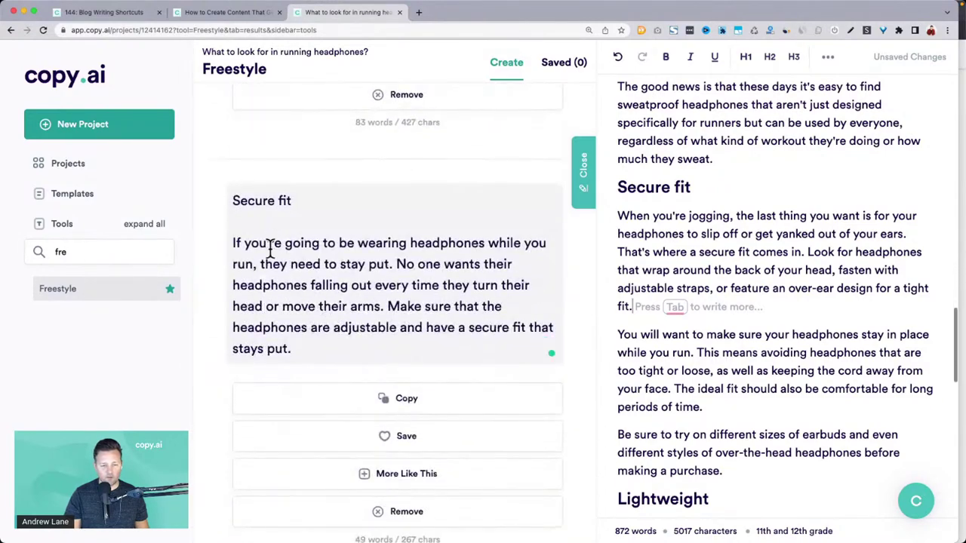
click(288, 263)
triple_click(288, 263)
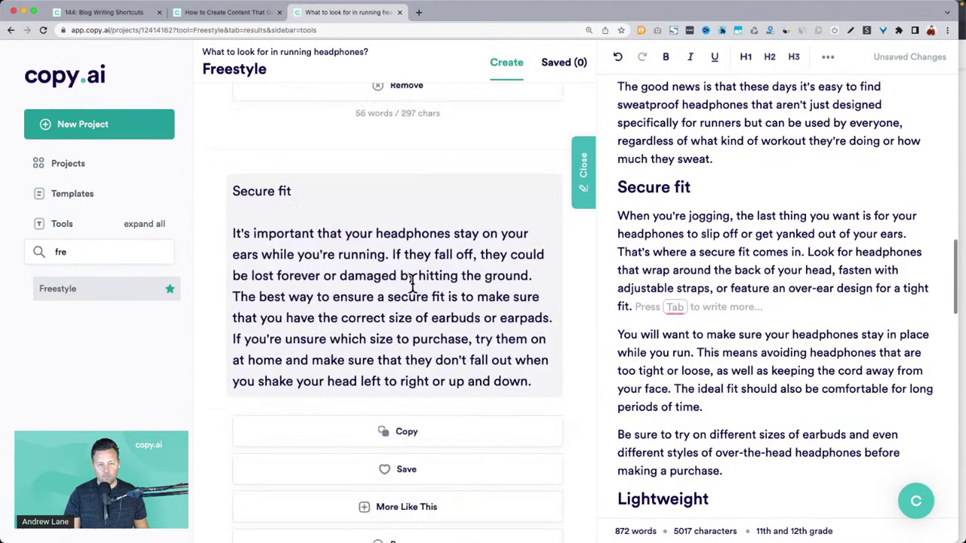
click(375, 370)
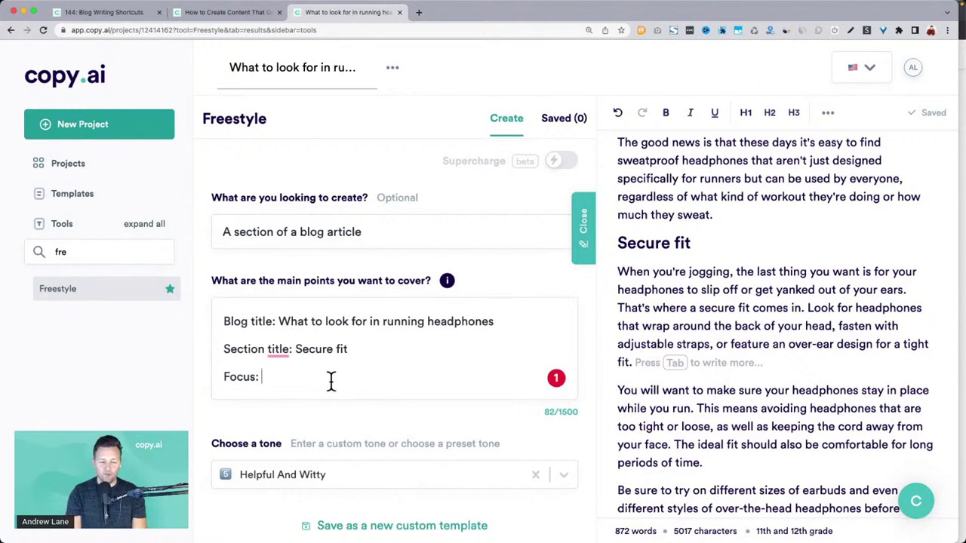
Write 'The frustration of headphones falling out' as the Focus point.
text(The frustration of head)
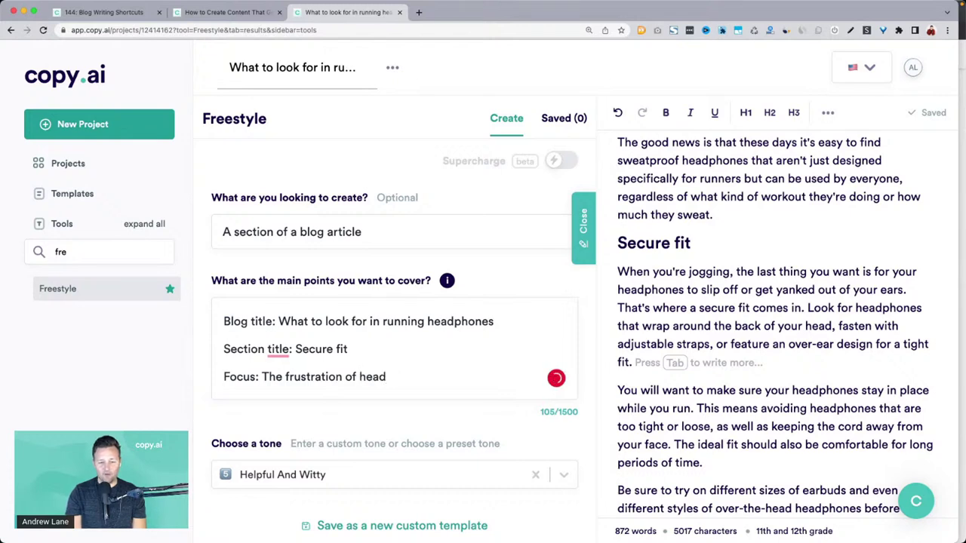
key(BackSpace)
key(BackSpace)
text(nes falling out)
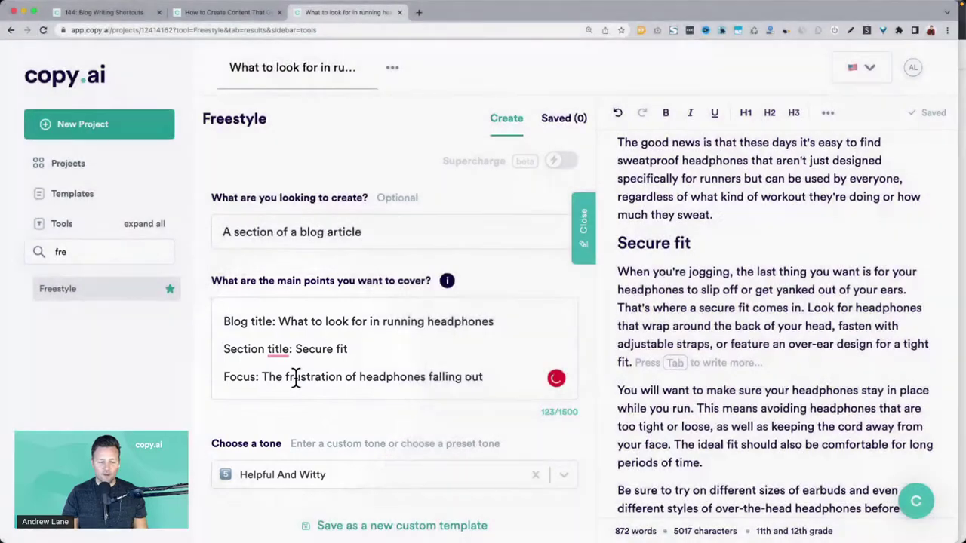
Generate new copy and delete the pasted jogging paragraph under Secure fit.
scroll(295, 385, down, 5)
click(365, 382)
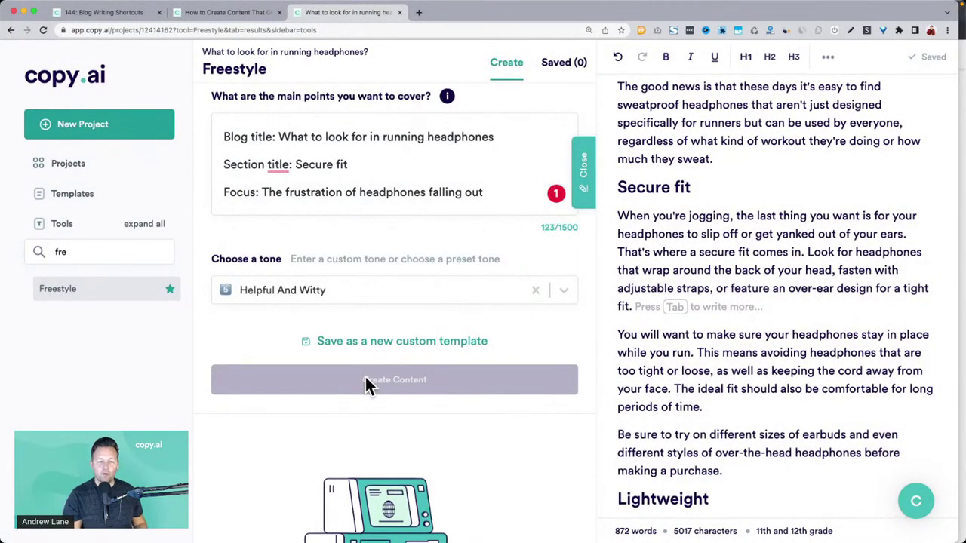
triple_click(728, 227)
key(BackSpace)
Scroll through the new results and highlight the second paragraph to read it.
scroll(326, 351, down, 5)
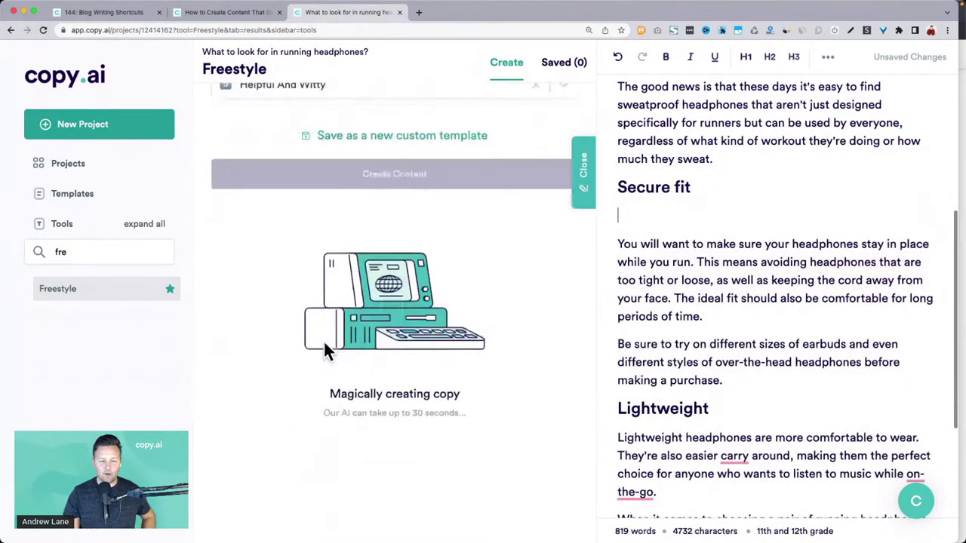
scroll(326, 351, up, 5)
scroll(322, 347, up, 5)
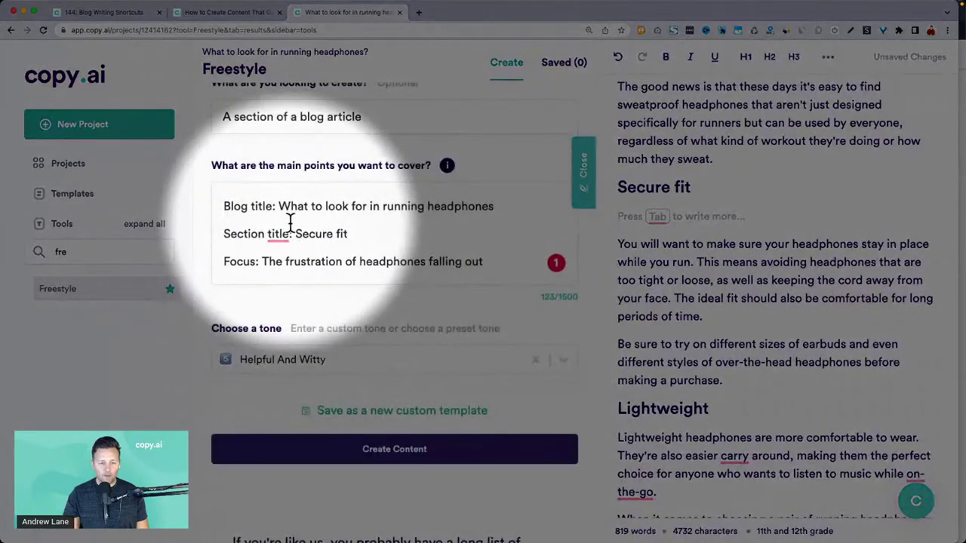
scroll(302, 260, down, 5)
scroll(302, 264, down, 5)
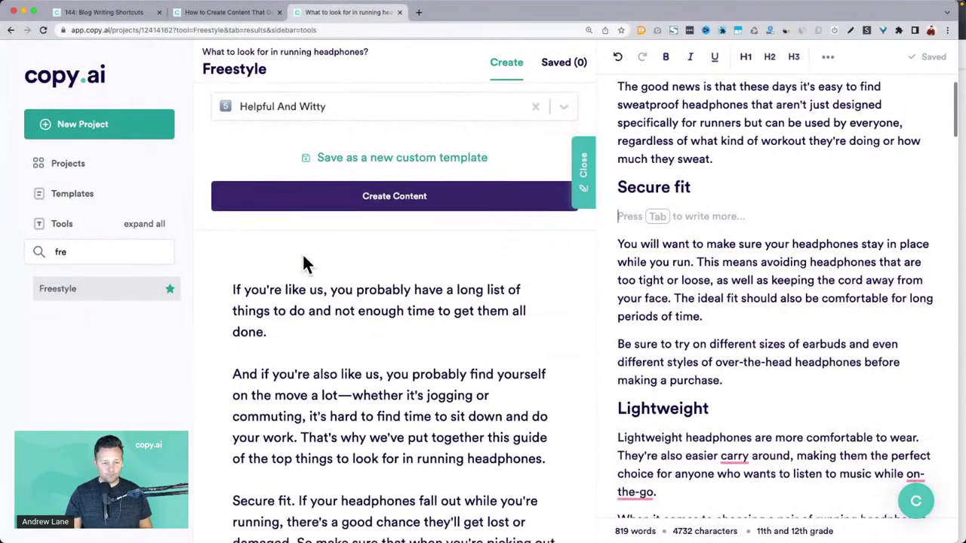
scroll(268, 215, down, 2)
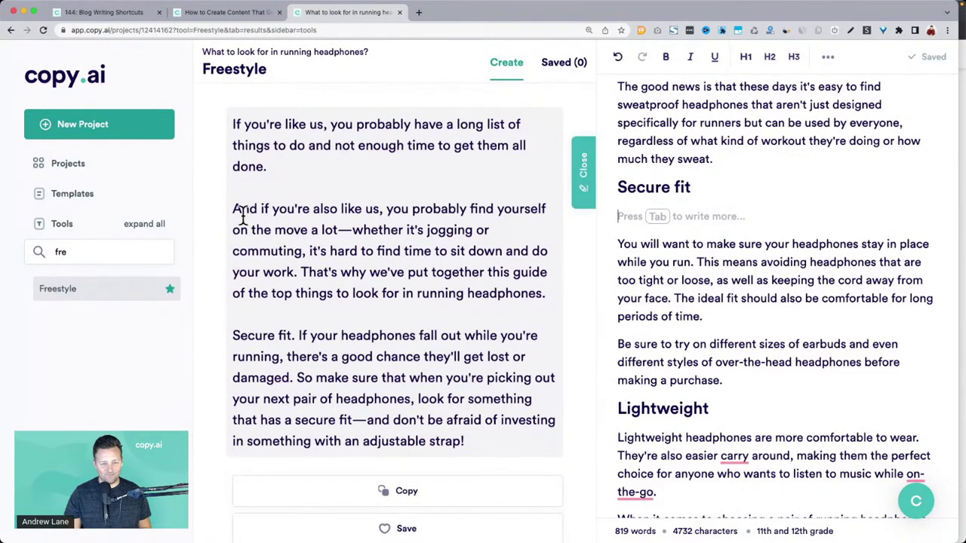
drag(239, 210, 371, 323)
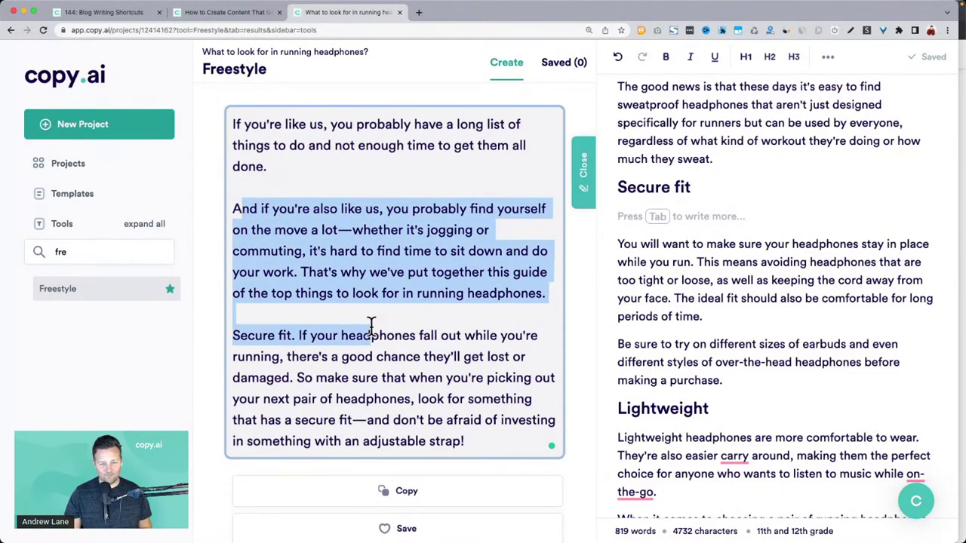
click(334, 291)
scroll(335, 304, down, 4)
scroll(335, 301, down, 4)
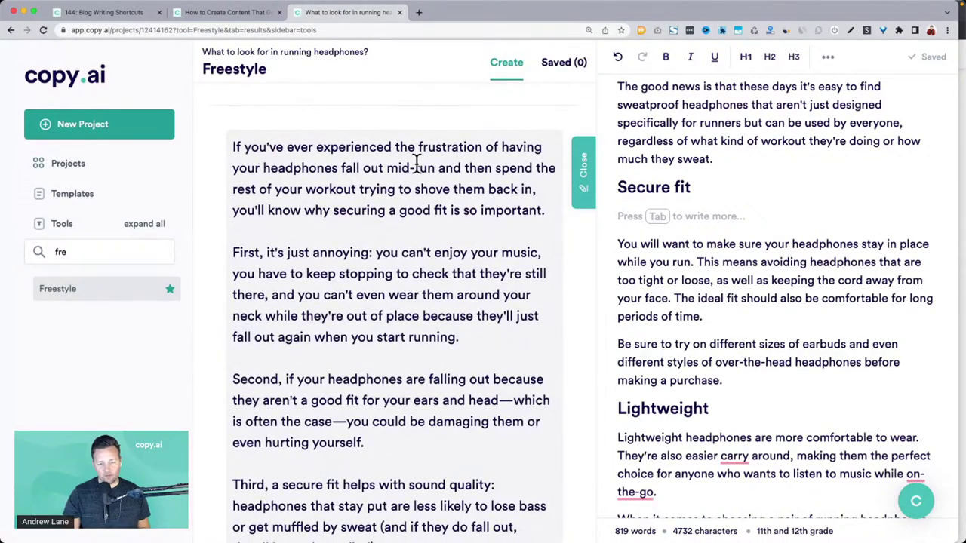
Read the 'headphones fall out mid-run' draft's paragraphs, then scroll back up to the form.
drag(234, 252, 315, 254)
scroll(315, 254, down, 1)
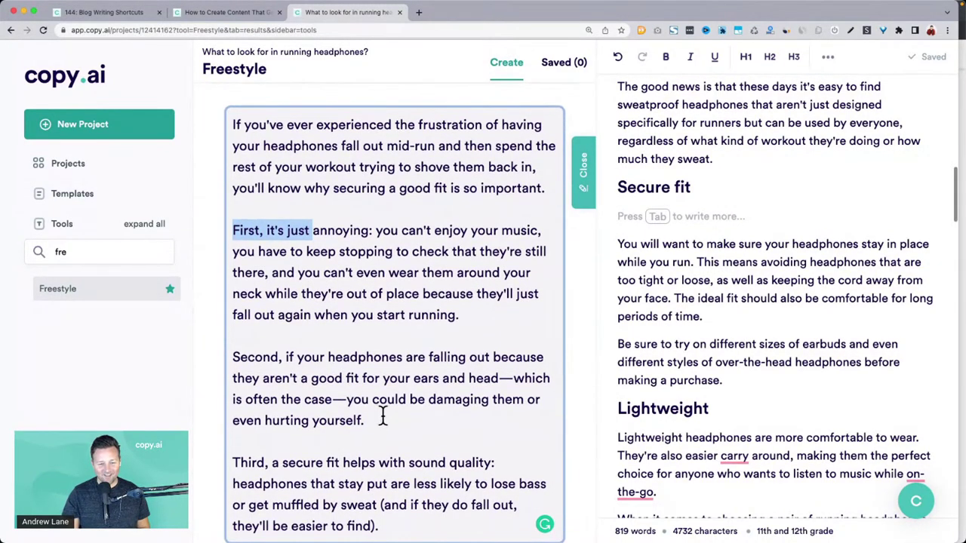
drag(367, 421, 233, 125)
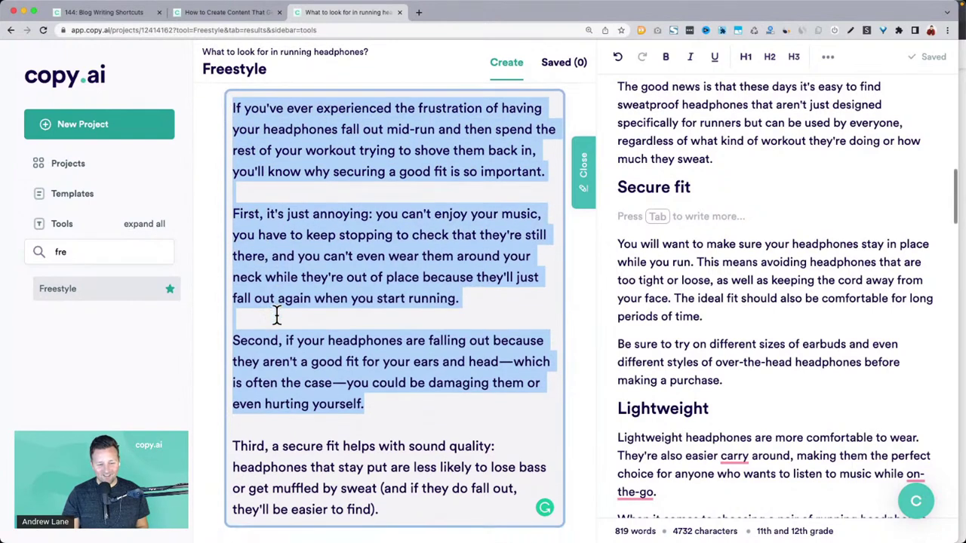
scroll(276, 317, down, 2)
drag(395, 475, 233, 98)
scroll(300, 301, up, 1)
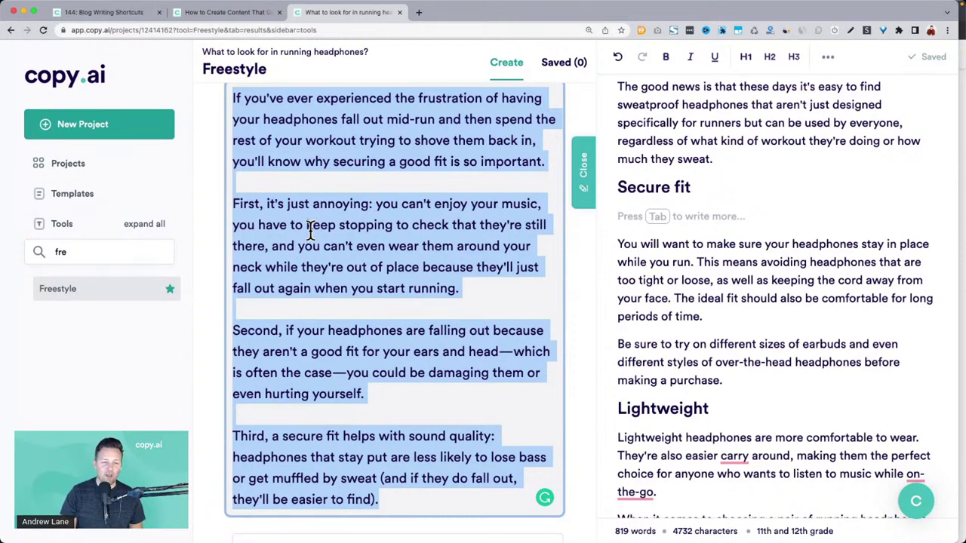
scroll(310, 230, up, 1)
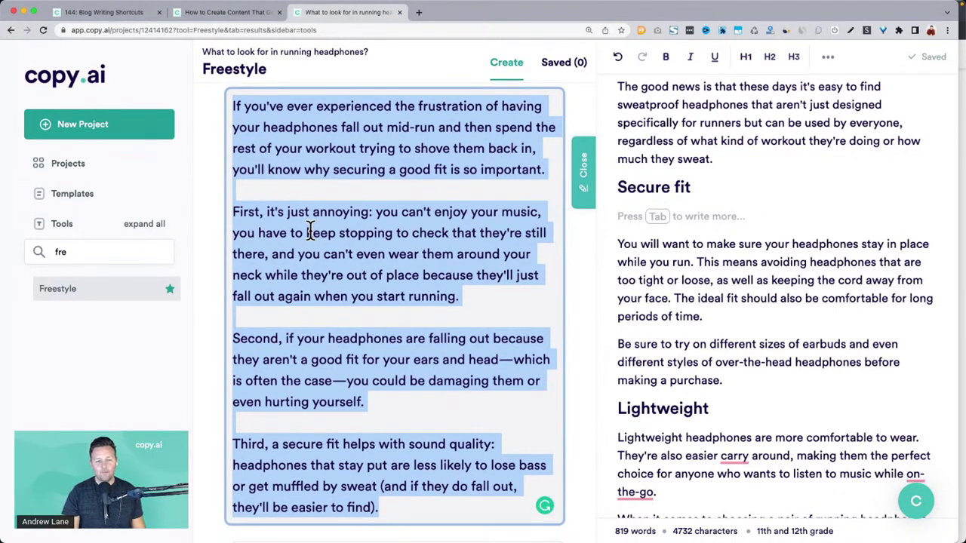
scroll(390, 261, up, 10)
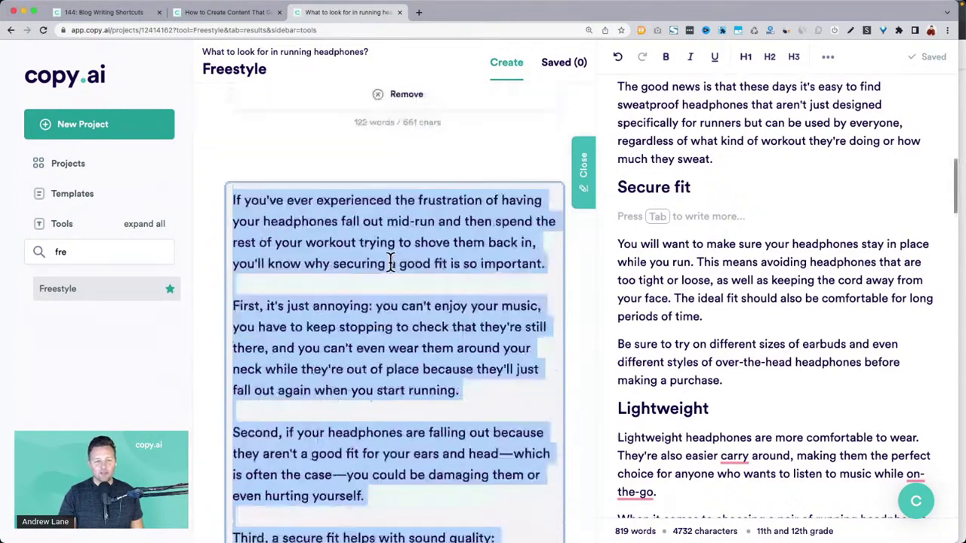
scroll(389, 260, up, 10)
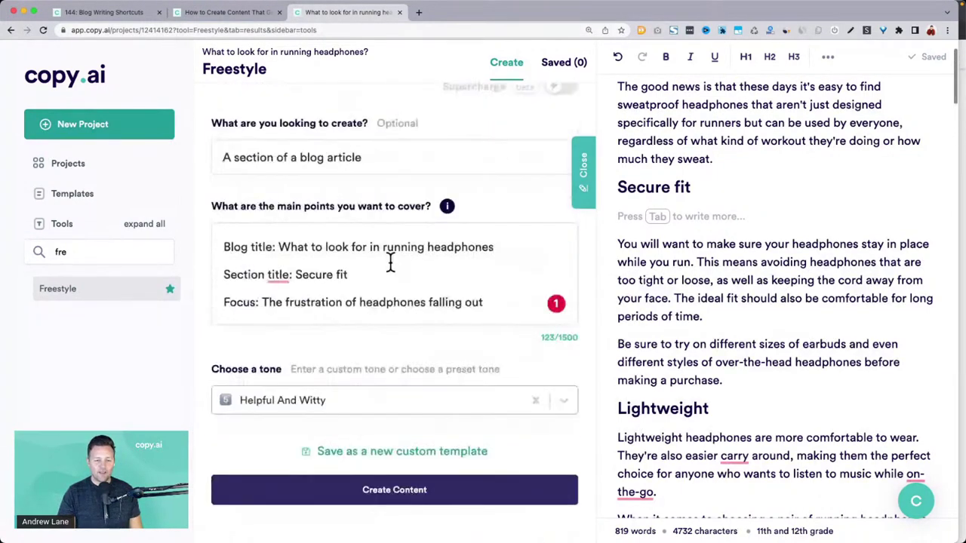
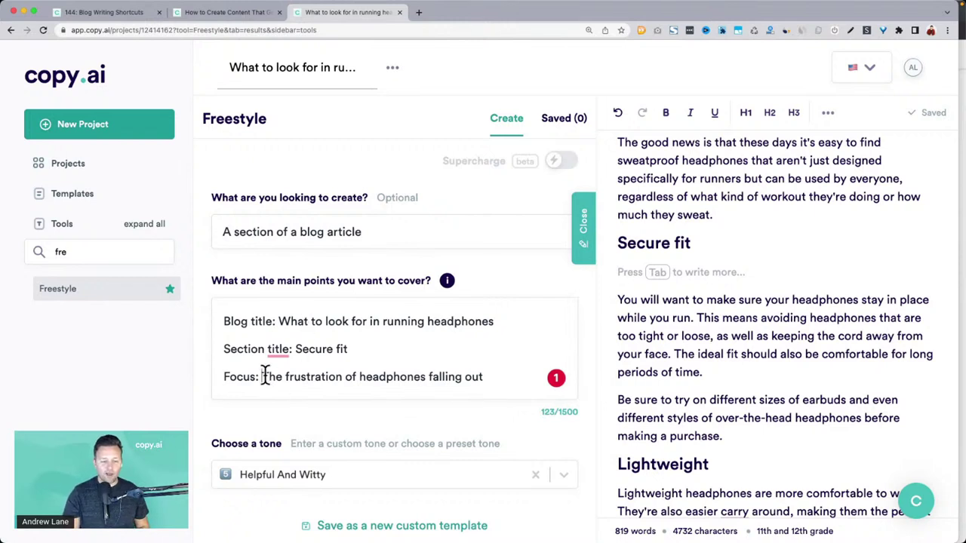
Review the Secure fit title and its focus point about headphones falling out, then bring the headphone search window forward.
drag(263, 376, 498, 377)
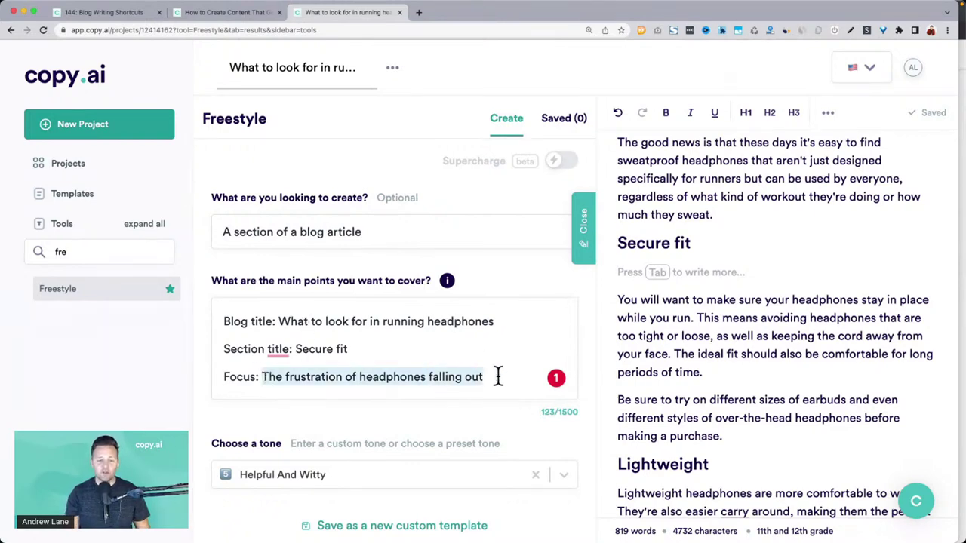
drag(295, 349, 348, 349)
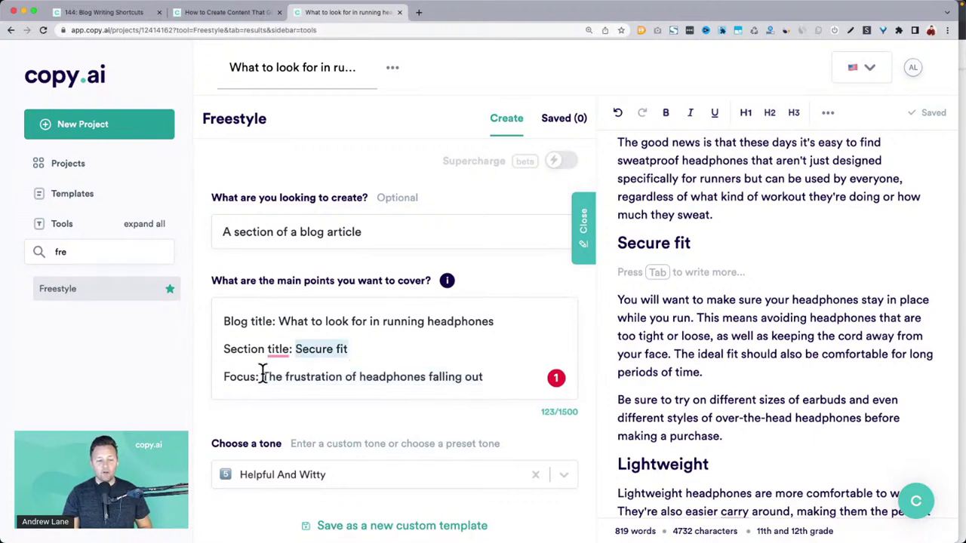
drag(262, 377, 504, 384)
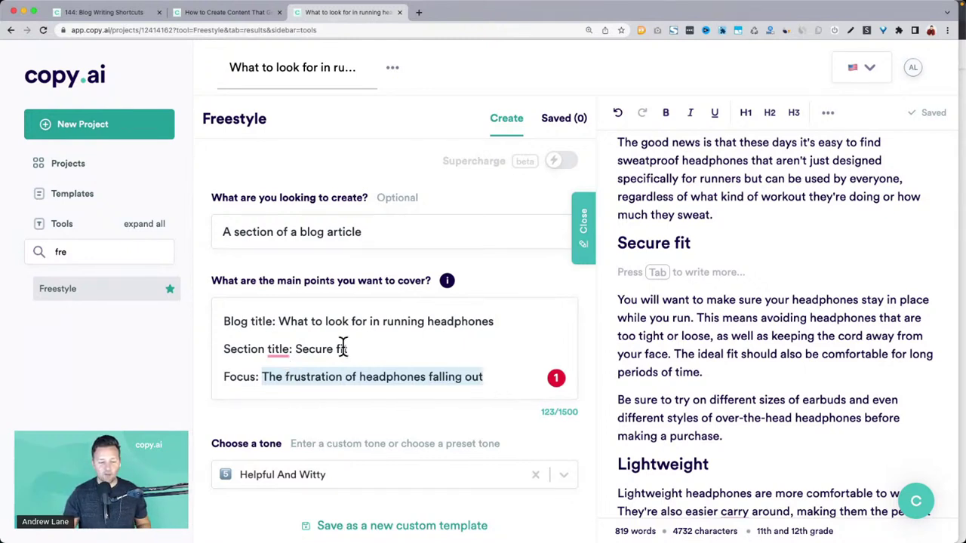
click(677, 369)
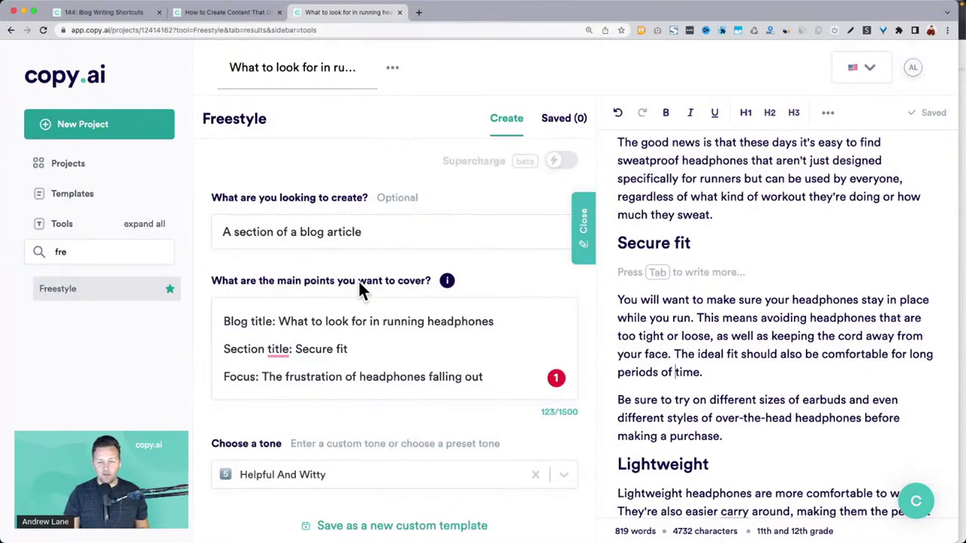
key(super+grave)
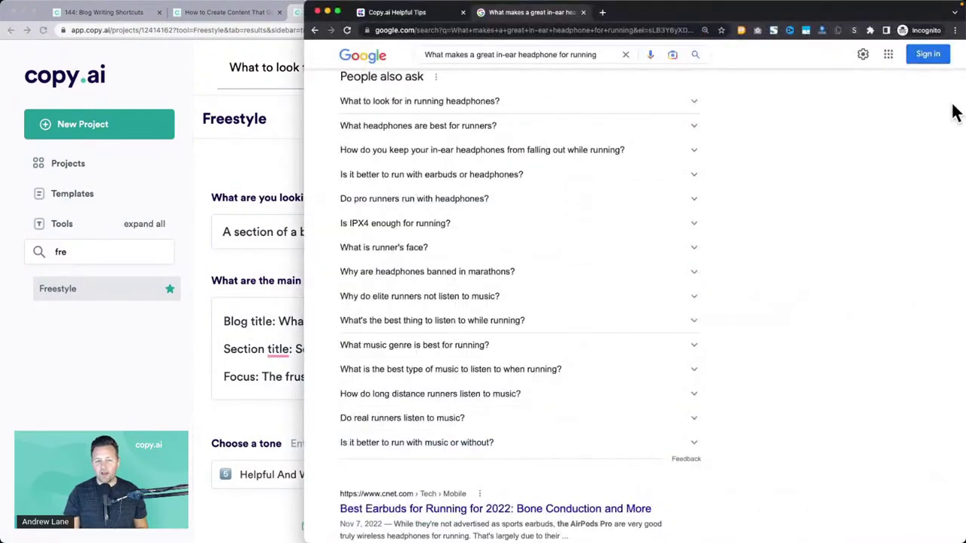
Switch to the Copy.ai Helpful Tips page, widen its window, and open the Templates & Freestyle Tool guide.
click(413, 12)
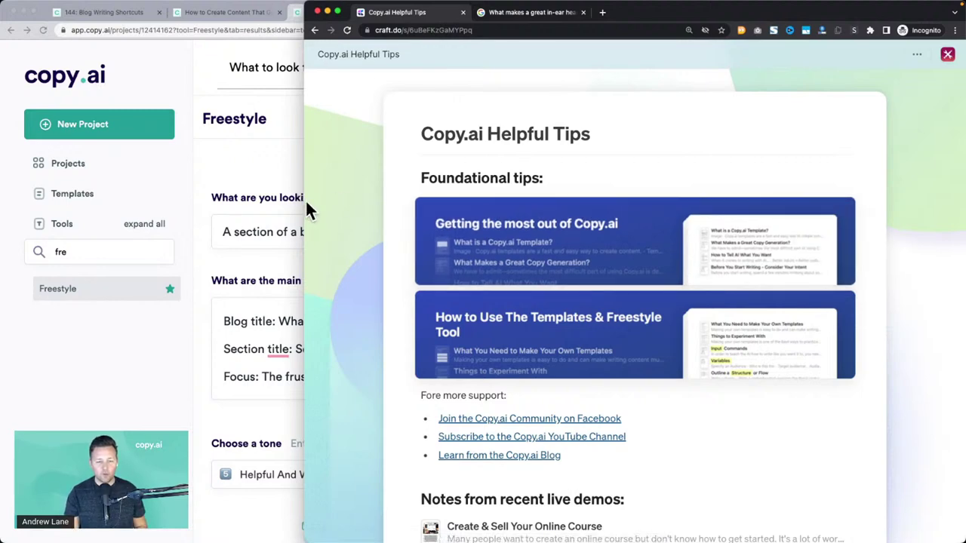
drag(303, 201, 165, 229)
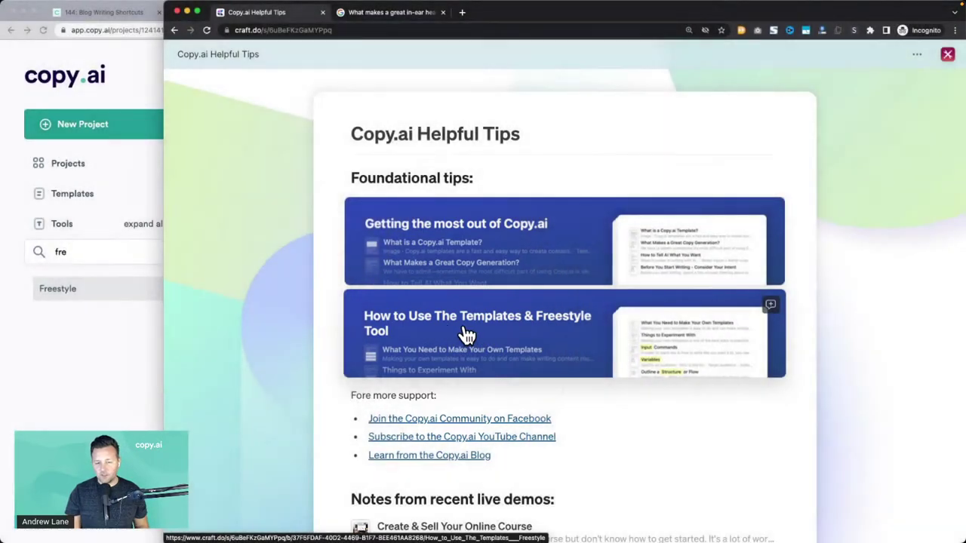
click(467, 334)
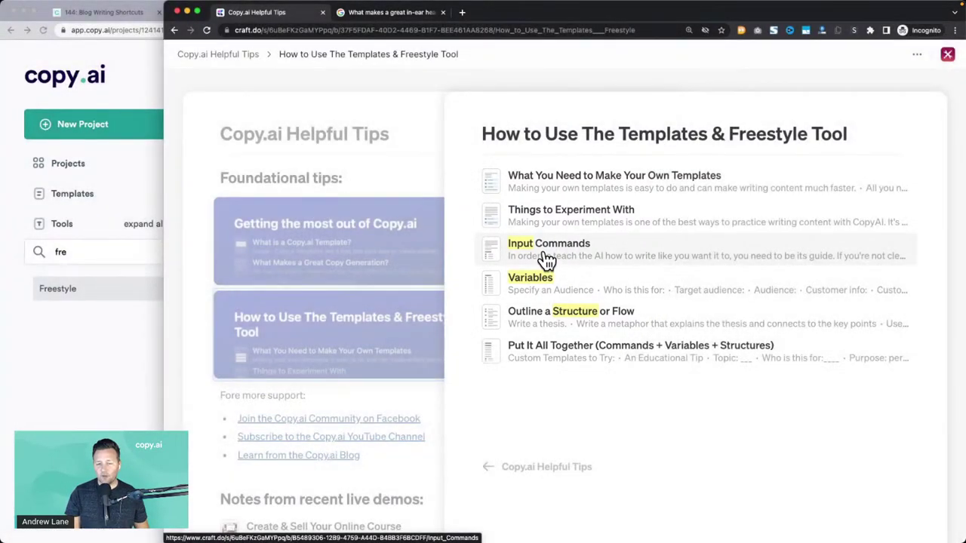
Read through the Input Commands page.
click(547, 260)
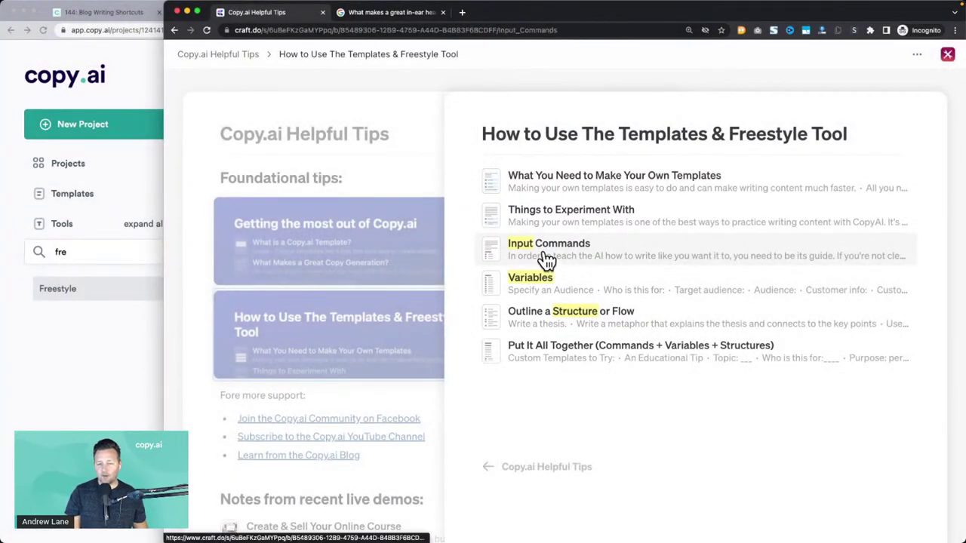
scroll(615, 301, down, 5)
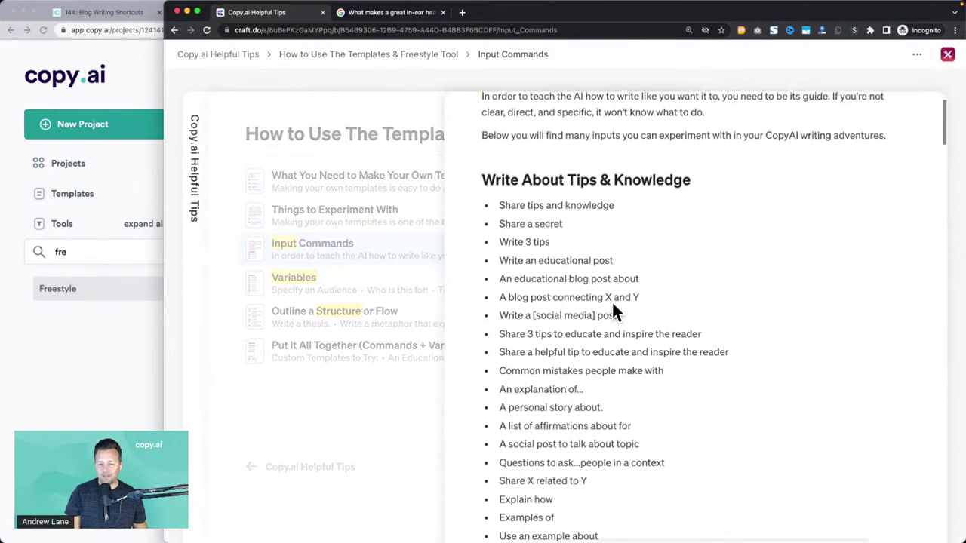
scroll(611, 300, down, 2)
scroll(671, 161, down, 10)
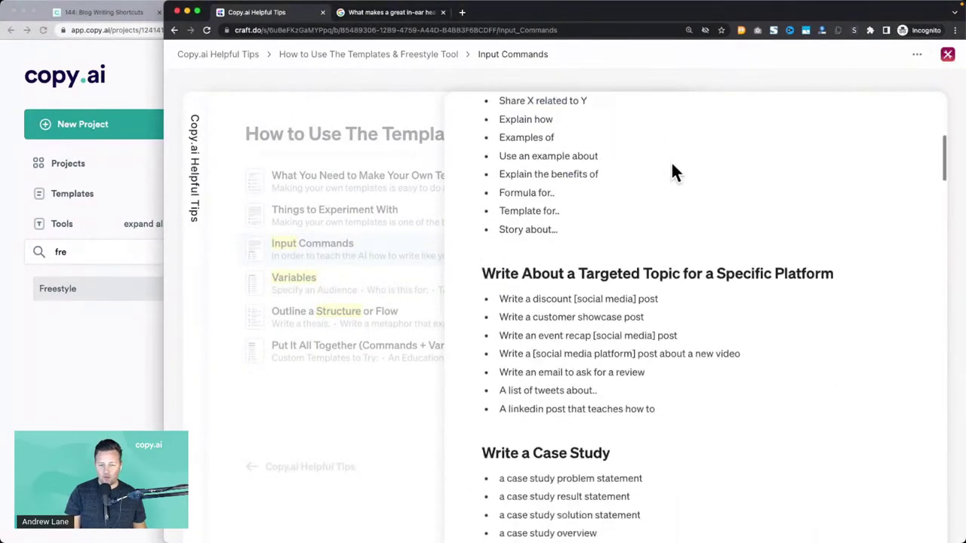
scroll(545, 226, down, 3)
scroll(545, 253, up, 10)
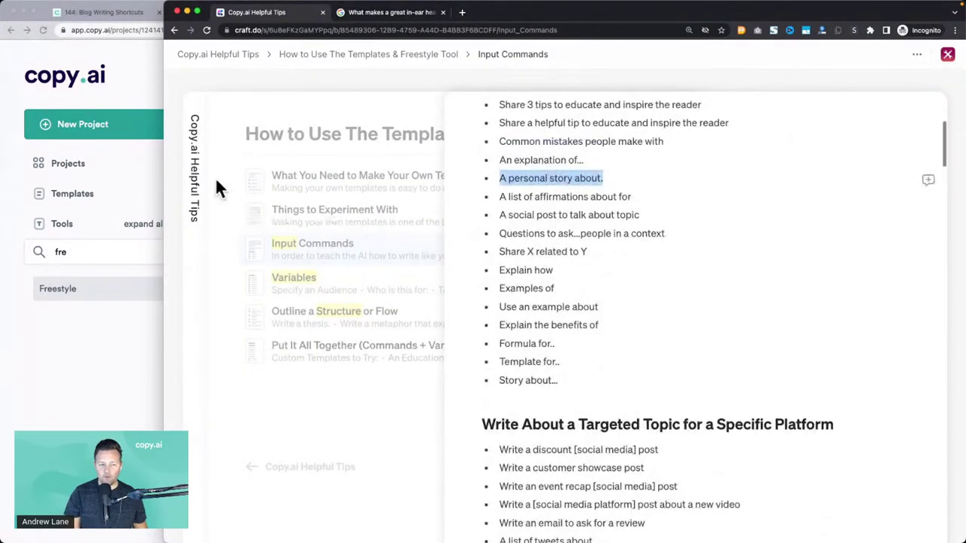
Return to the main tips page and glance at the New Instant Template Generator! note.
click(194, 159)
scroll(319, 337, down, 3)
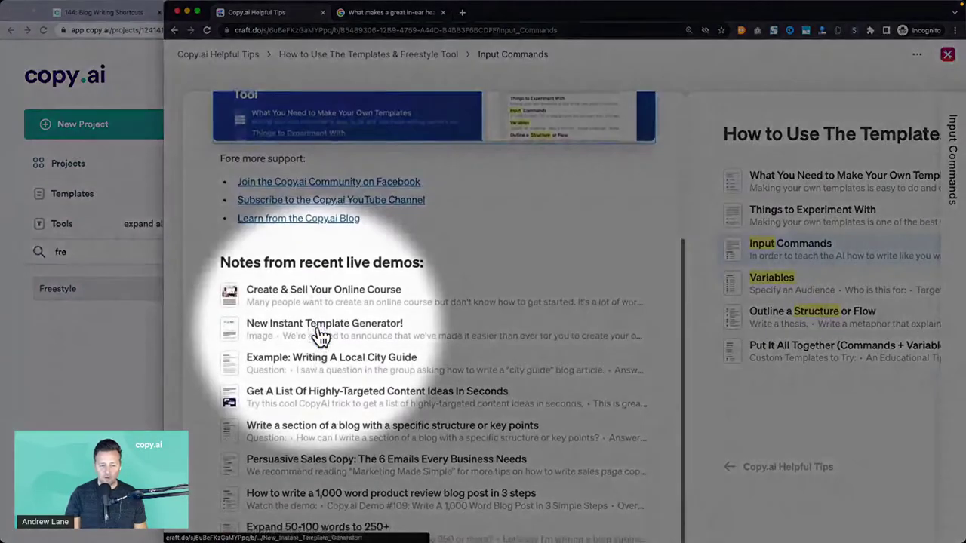
click(321, 337)
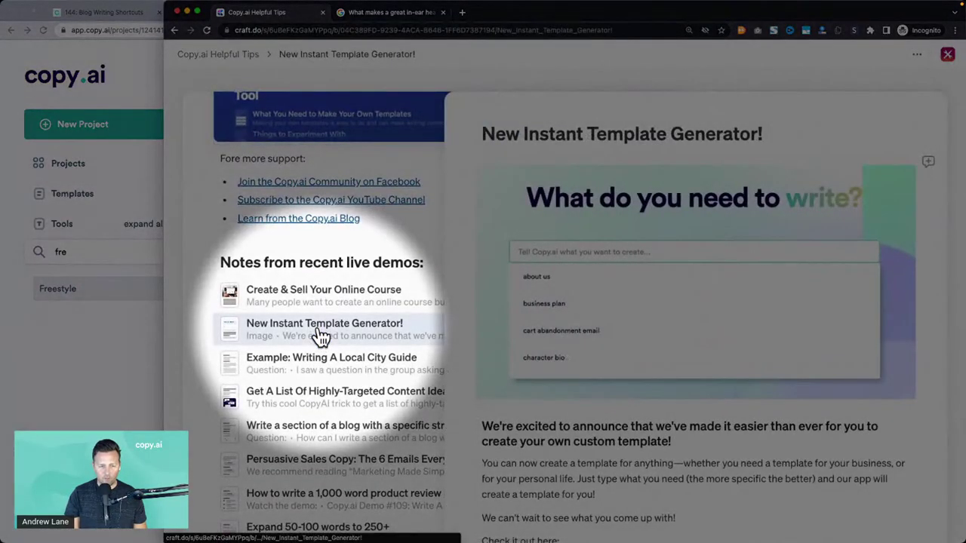
click(238, 52)
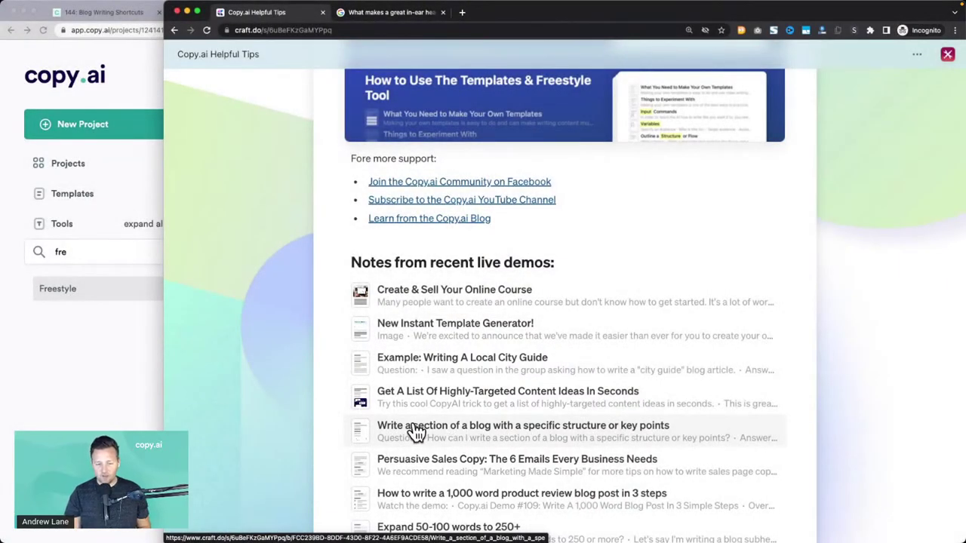
Open the 'Write a section of a blog with a specific structure or key points' note and enlarge its Freestyle screenshot.
click(414, 430)
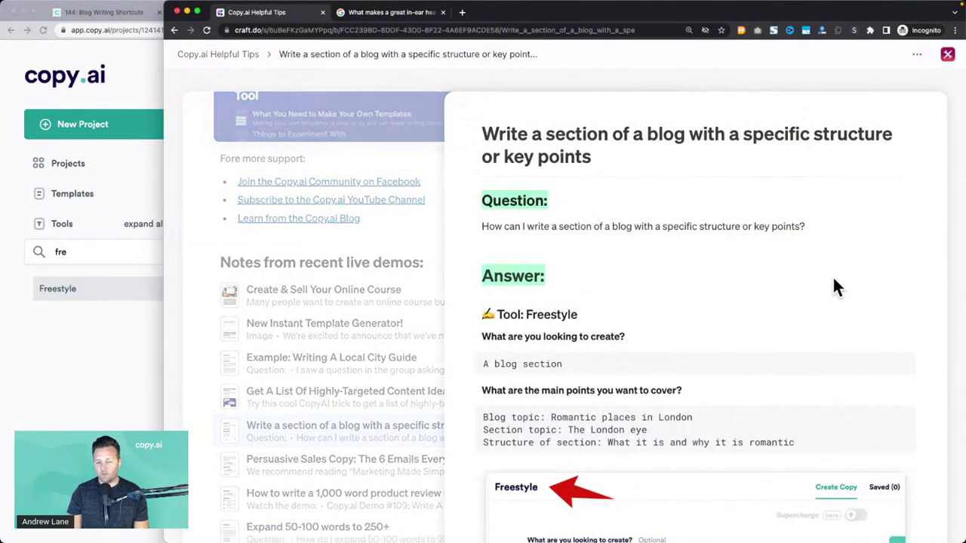
scroll(834, 281, down, 3)
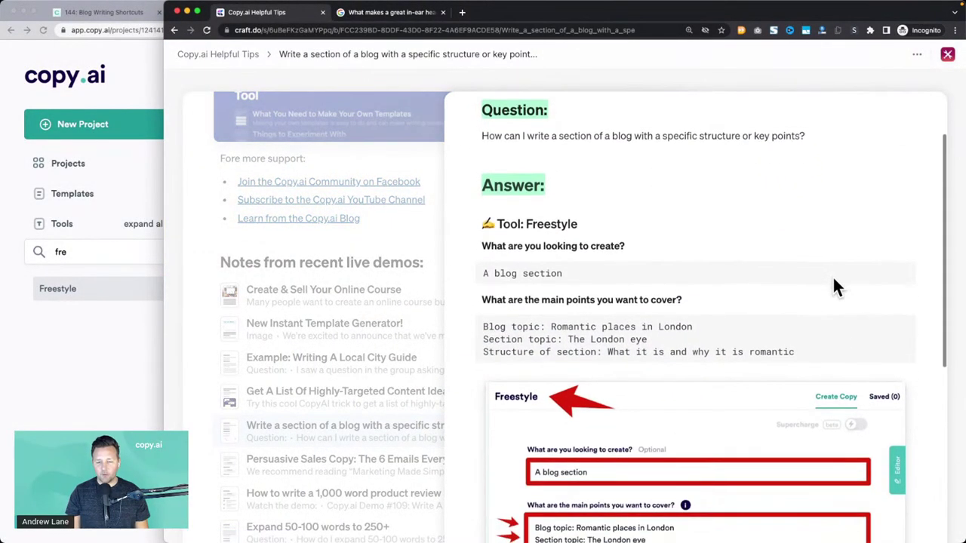
scroll(835, 286, down, 3)
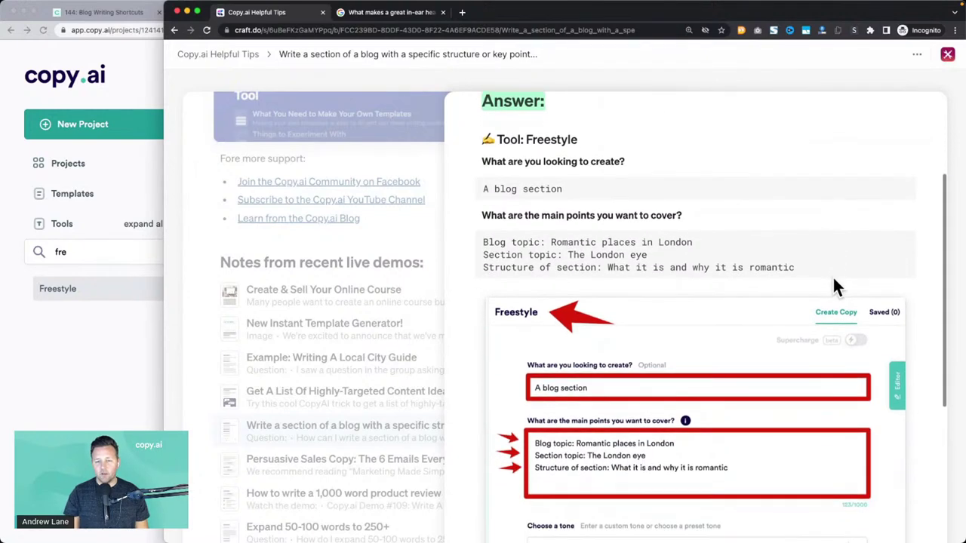
scroll(833, 286, up, 1)
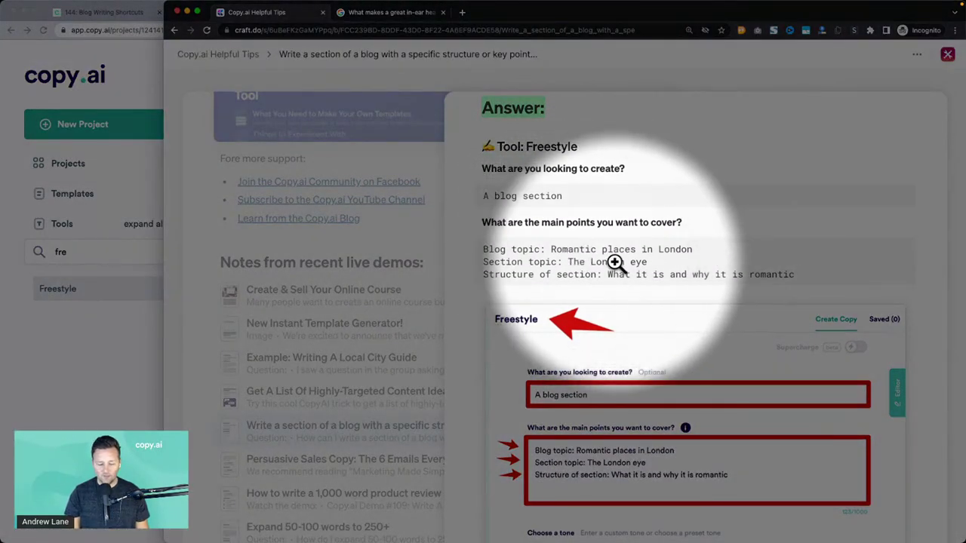
scroll(616, 262, down, 5)
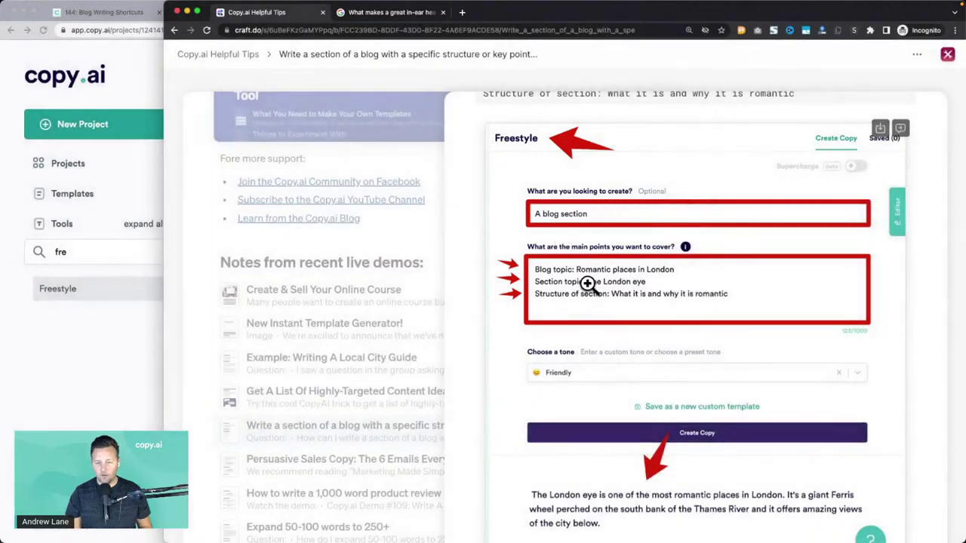
click(588, 282)
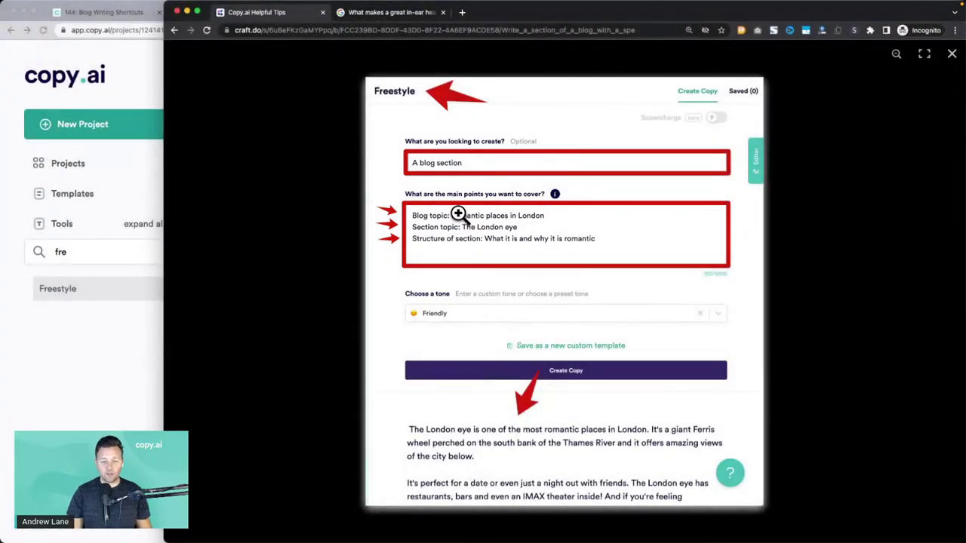
Zoom into the London Eye example's Freestyle brief and pan up to its header.
click(458, 215)
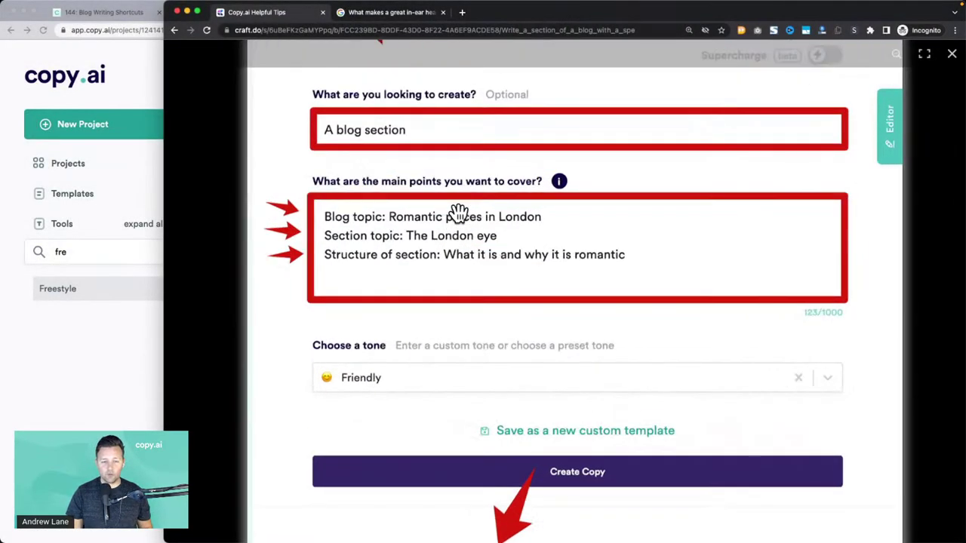
scroll(400, 185, up, 3)
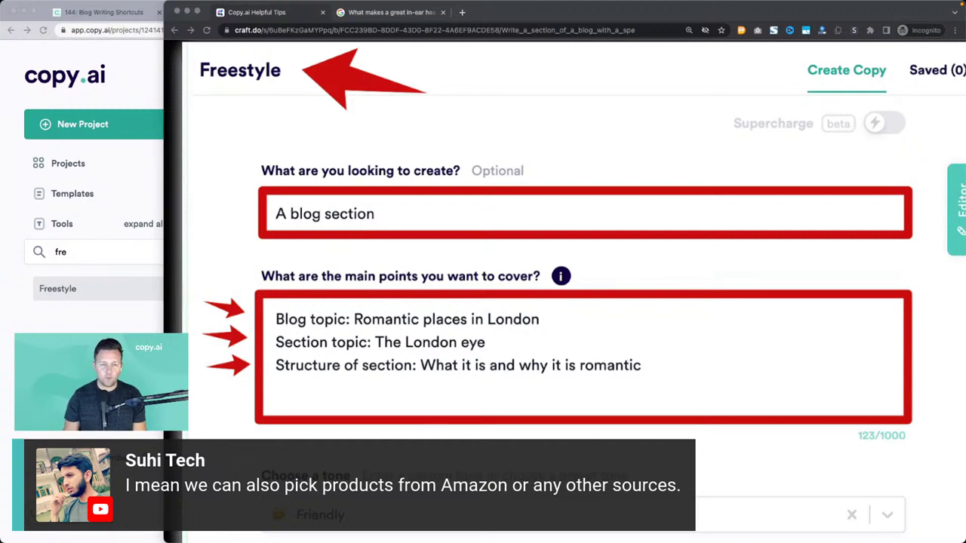
Expand the People also ask questions on runner headphones, what to listen to, and the best running music.
click(425, 13)
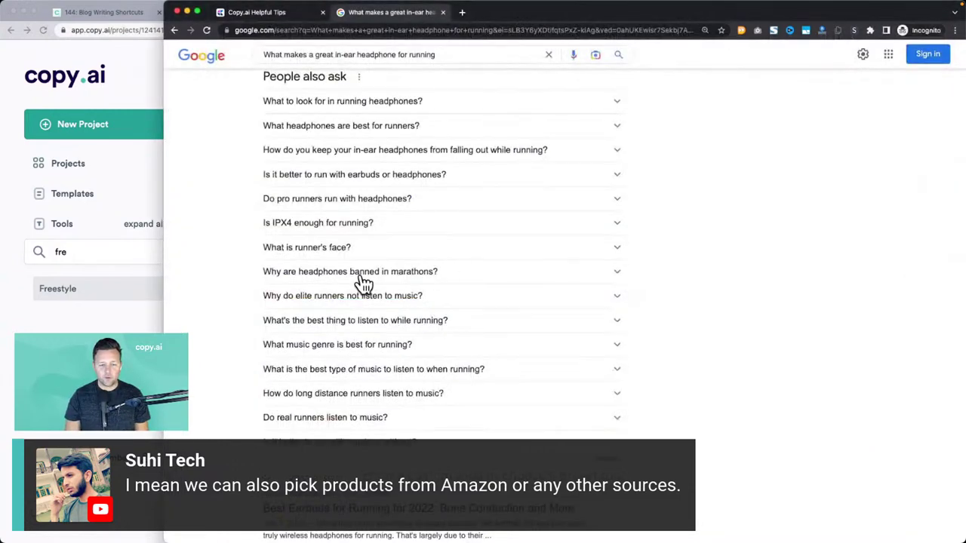
scroll(328, 164, up, 1)
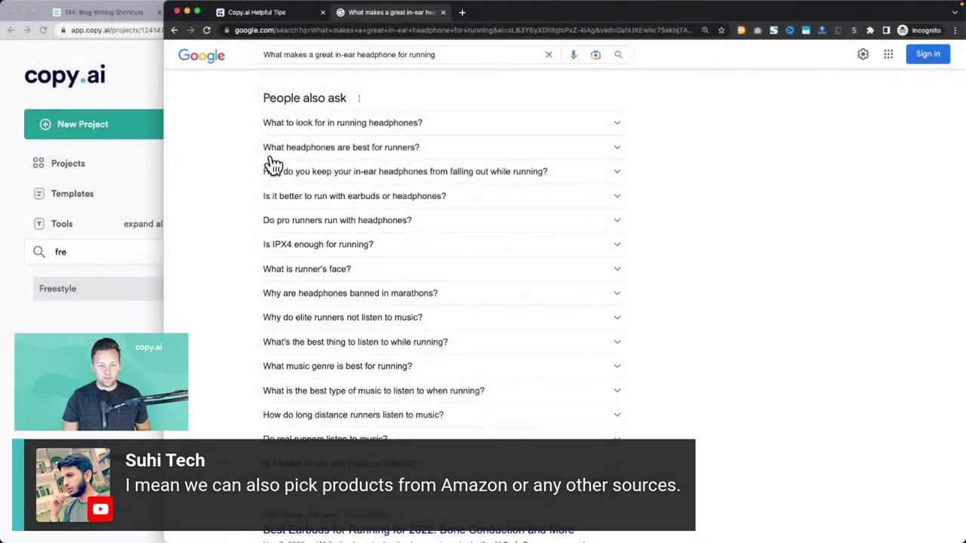
click(306, 154)
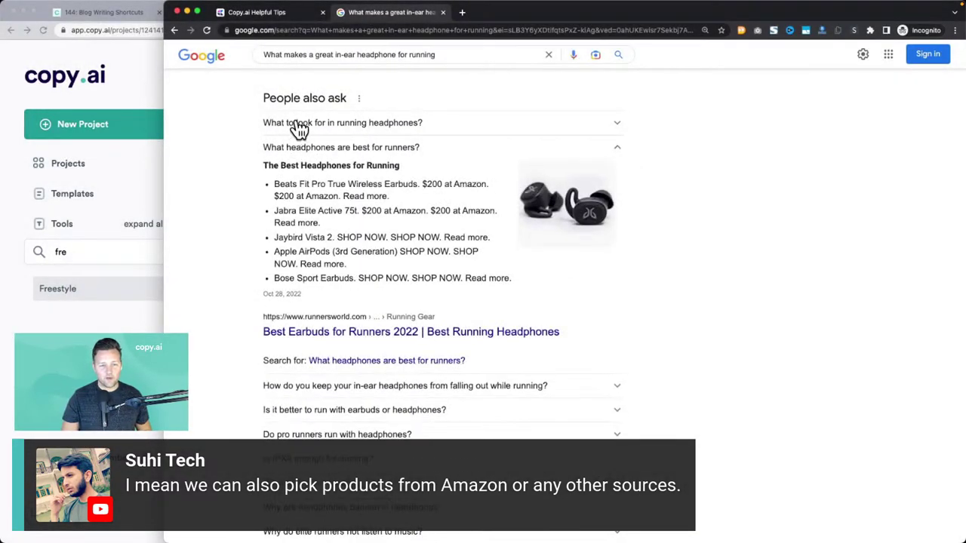
scroll(378, 302, down, 4)
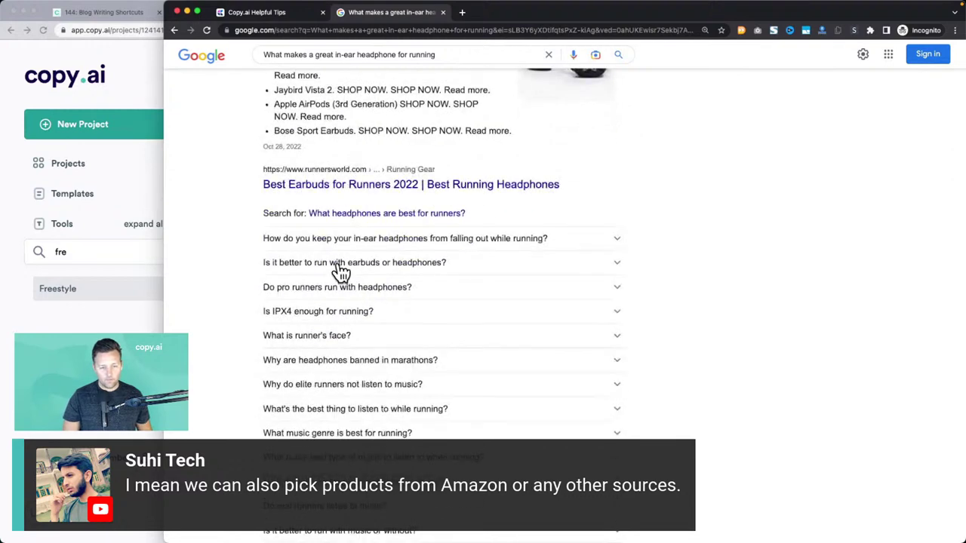
scroll(317, 294, down, 1)
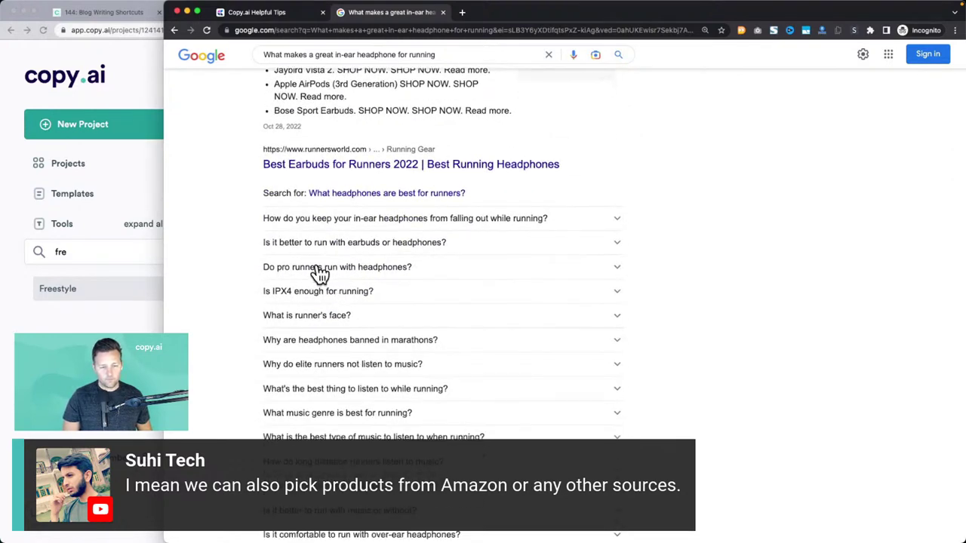
scroll(323, 327, down, 3)
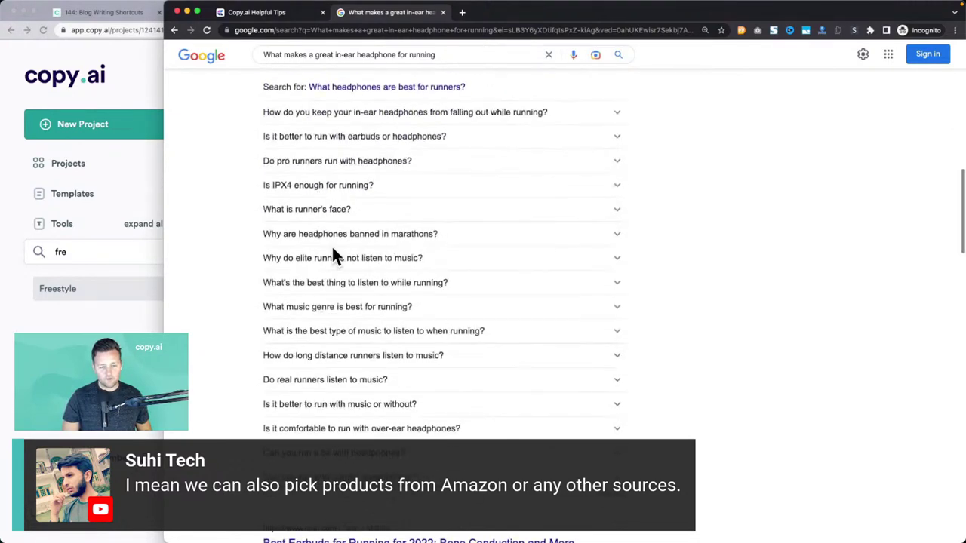
click(359, 286)
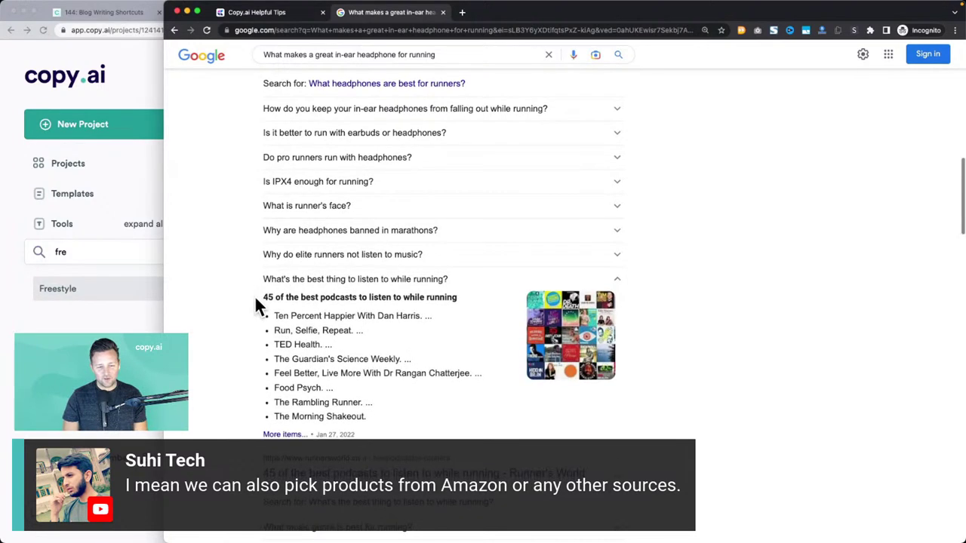
scroll(261, 310, down, 3)
scroll(295, 344, down, 2)
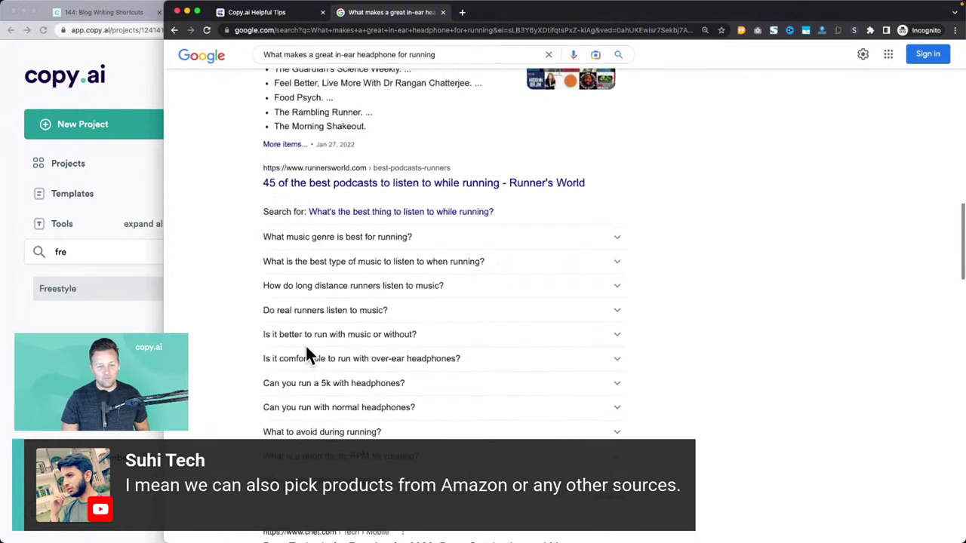
click(406, 264)
Set the section title to 'What is the best type of music to listen to when running?' and remove the Focus line.
drag(254, 267, 490, 265)
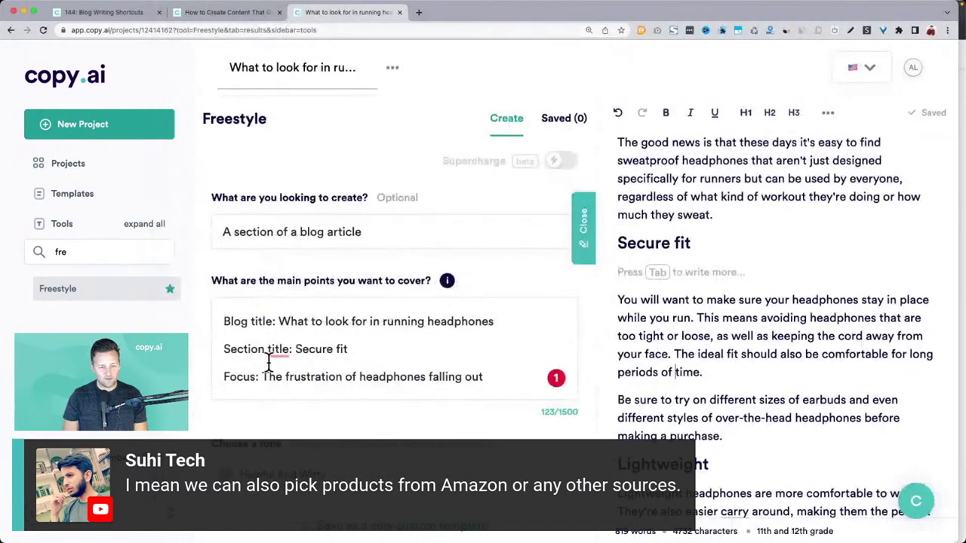
text(What is the best type of music to listen to when running?)
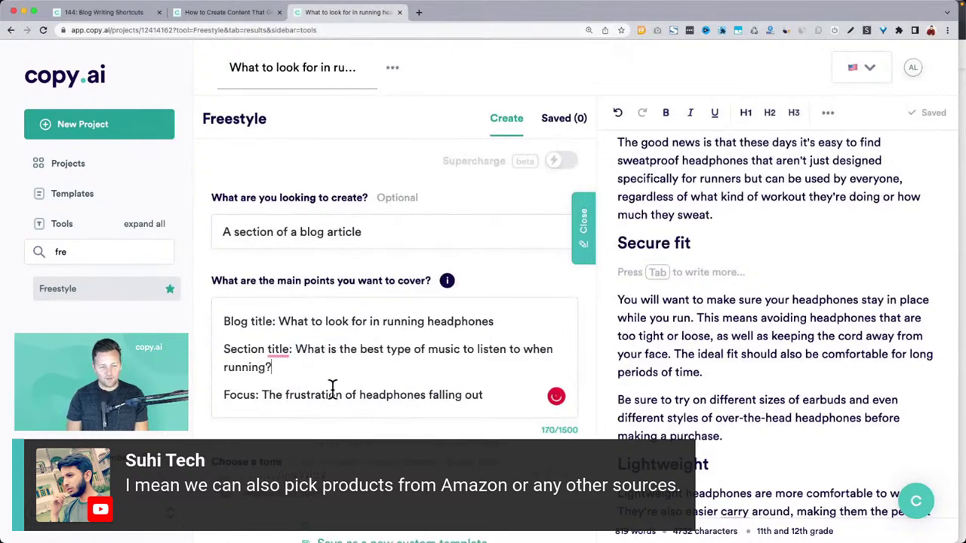
triple_click(291, 395)
key(BackSpace)
key(BackSpace)
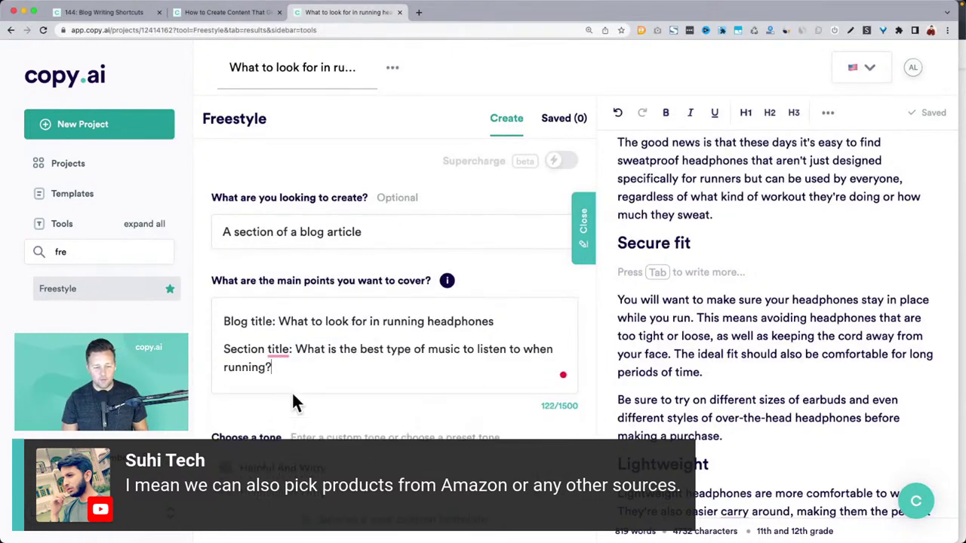
scroll(295, 403, down, 2)
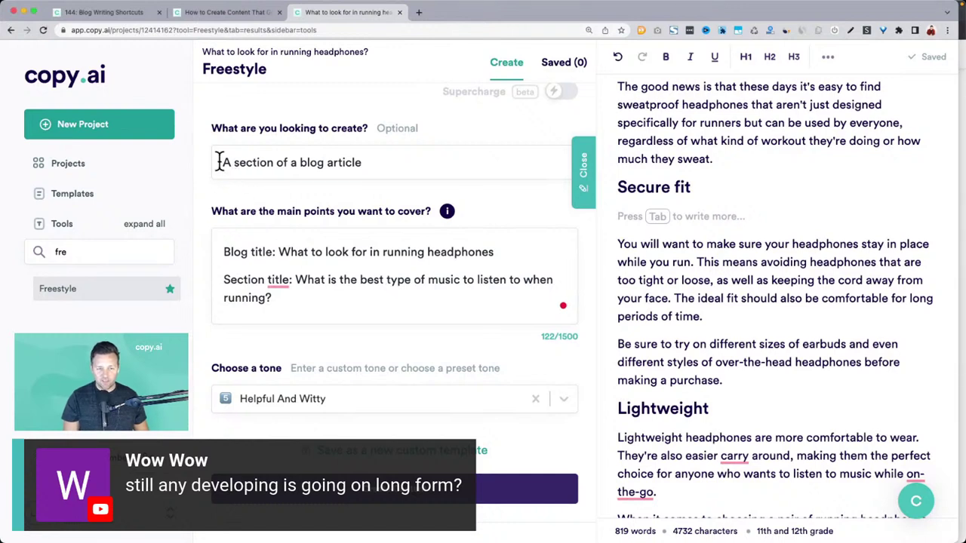
Check the brief's description and main points, then read the generated long-form answer on running music.
drag(216, 162, 394, 159)
drag(225, 254, 292, 296)
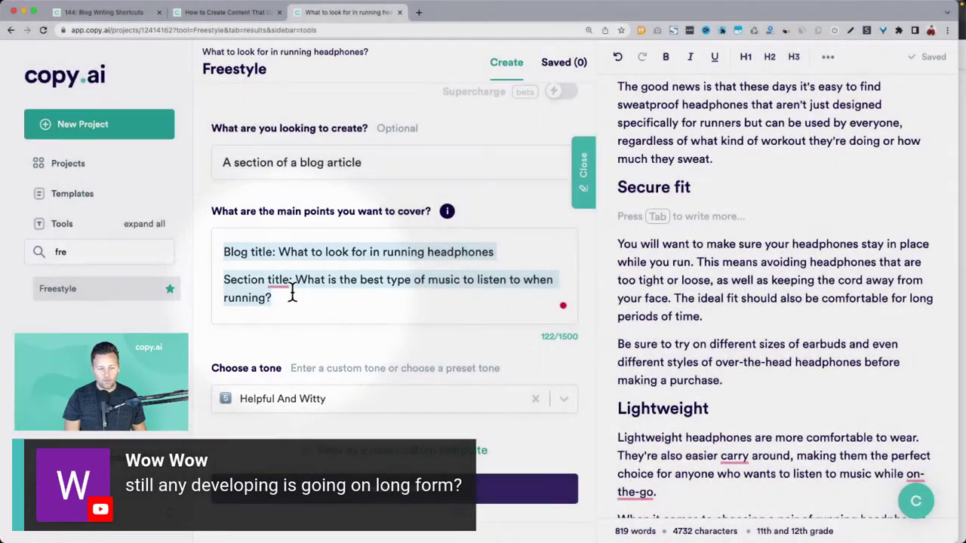
scroll(292, 296, down, 10)
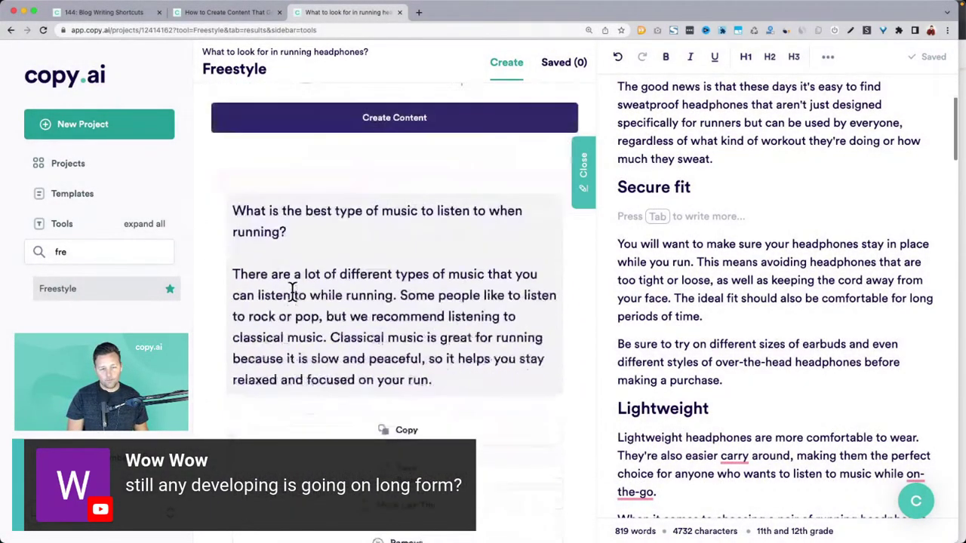
scroll(292, 295, down, 3)
drag(233, 174, 476, 283)
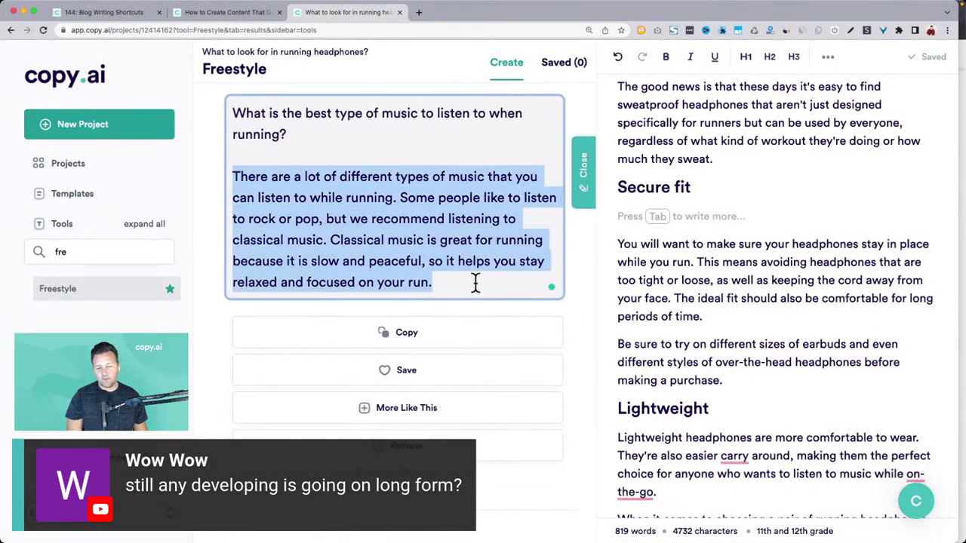
scroll(476, 283, down, 11)
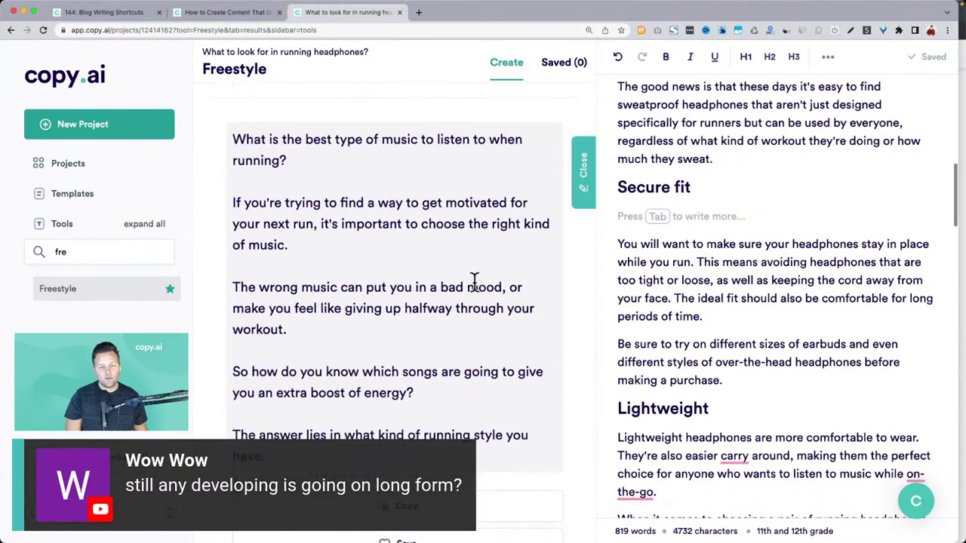
drag(233, 203, 272, 521)
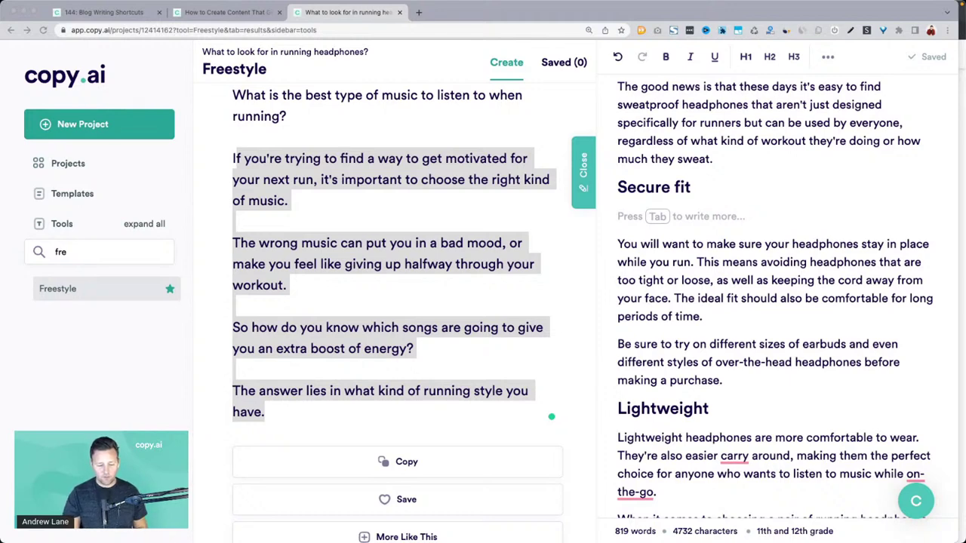
Bring up and widen the Copyscape window, then select the whole article in the Copy.ai editor.
key(ctrl+alt+Right)
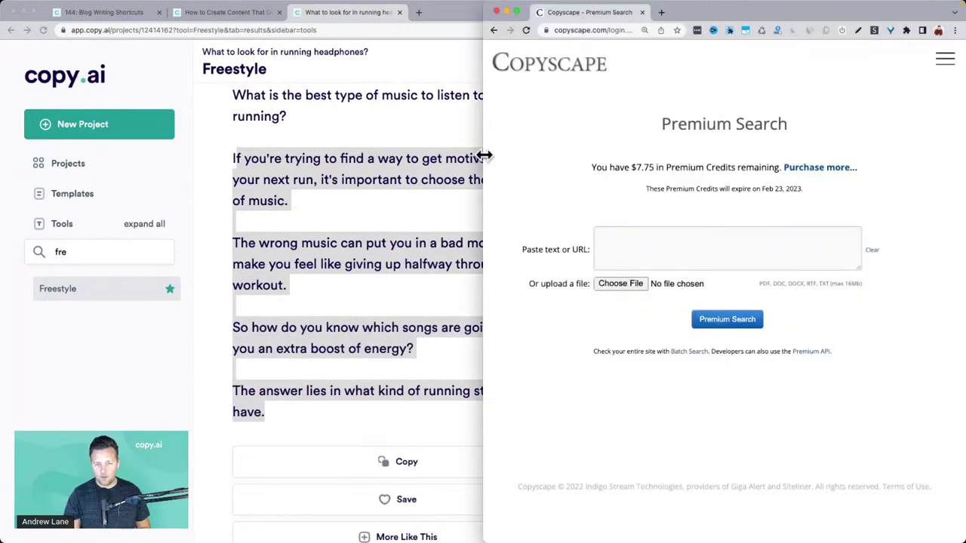
drag(483, 159, 373, 167)
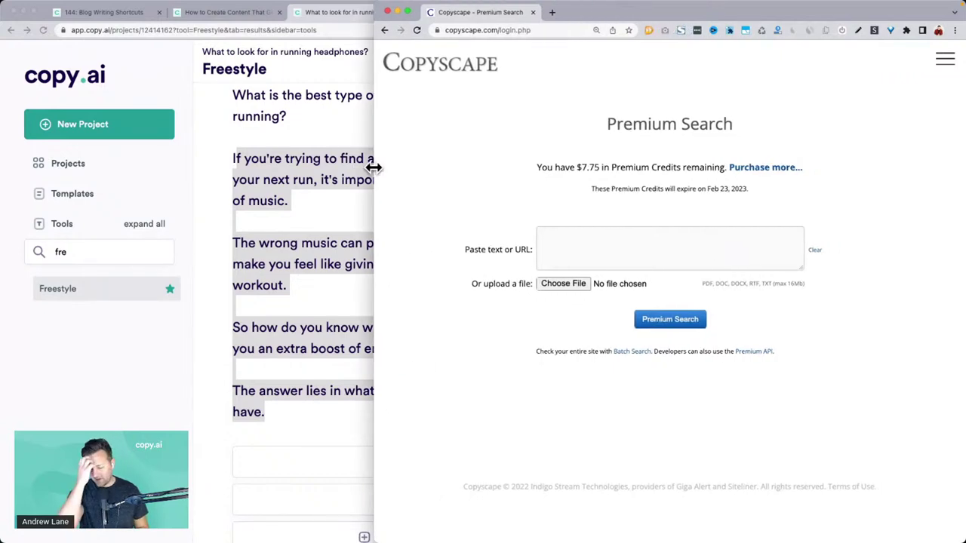
key(super+grave)
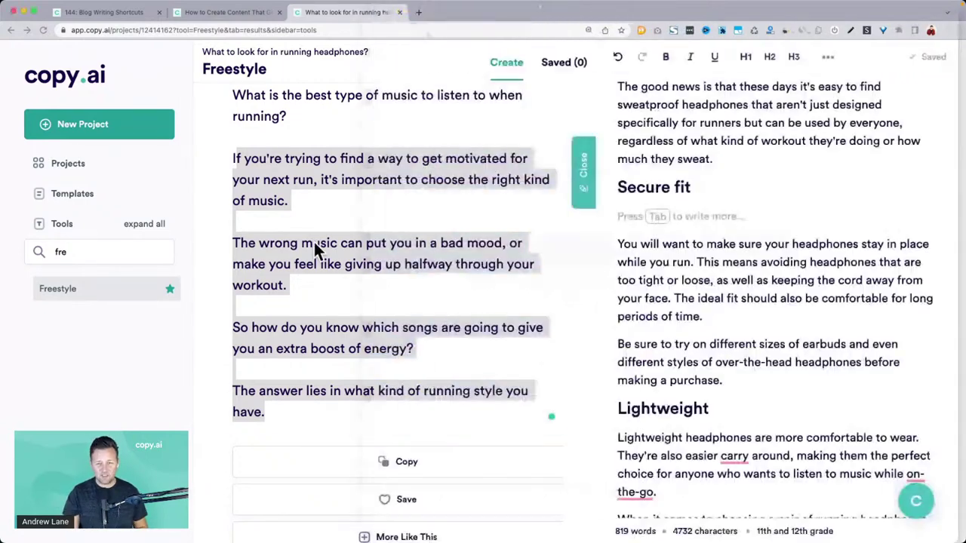
click(860, 244)
key(super+a)
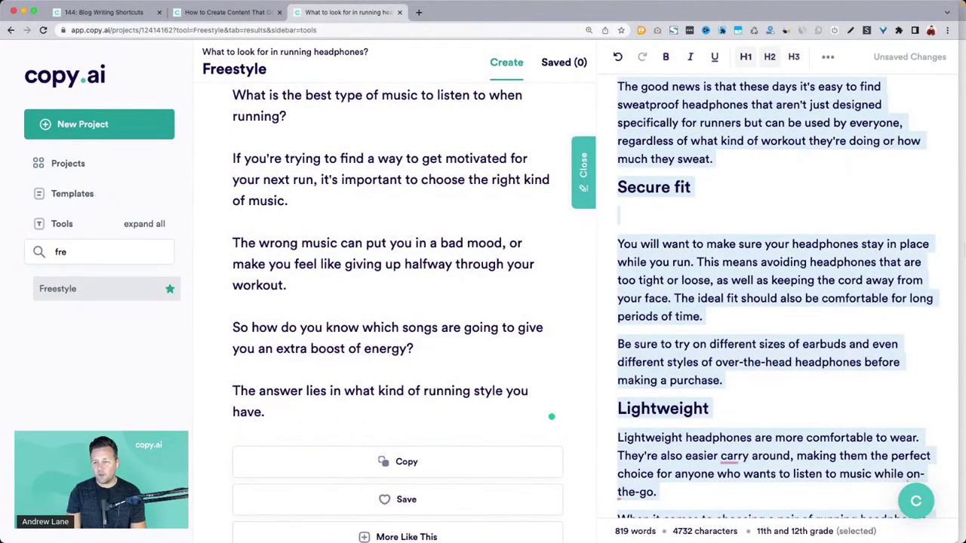
scroll(759, 241, down, 8)
scroll(759, 240, up, 12)
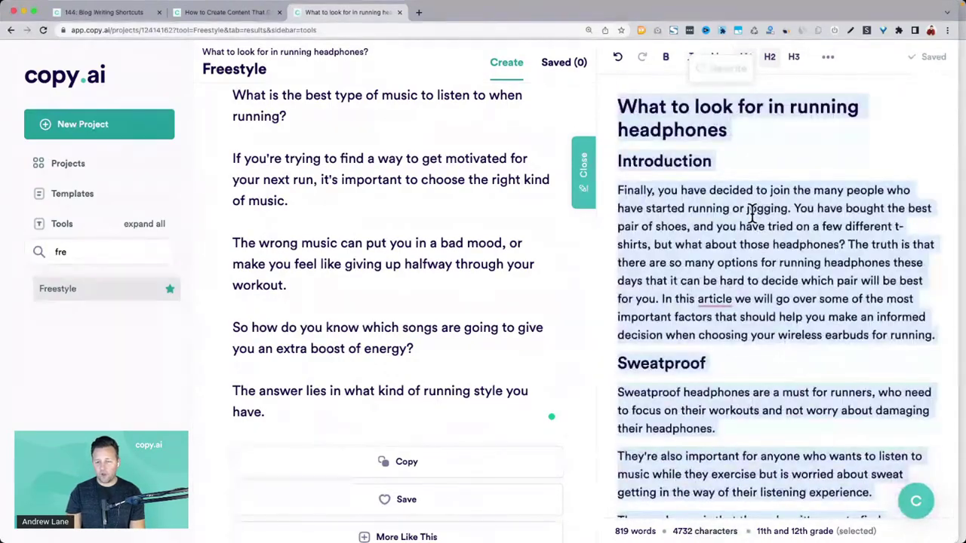
Paste the article into Copyscape and run Premium Search, which finds no matches for 827 words.
key(super+grave)
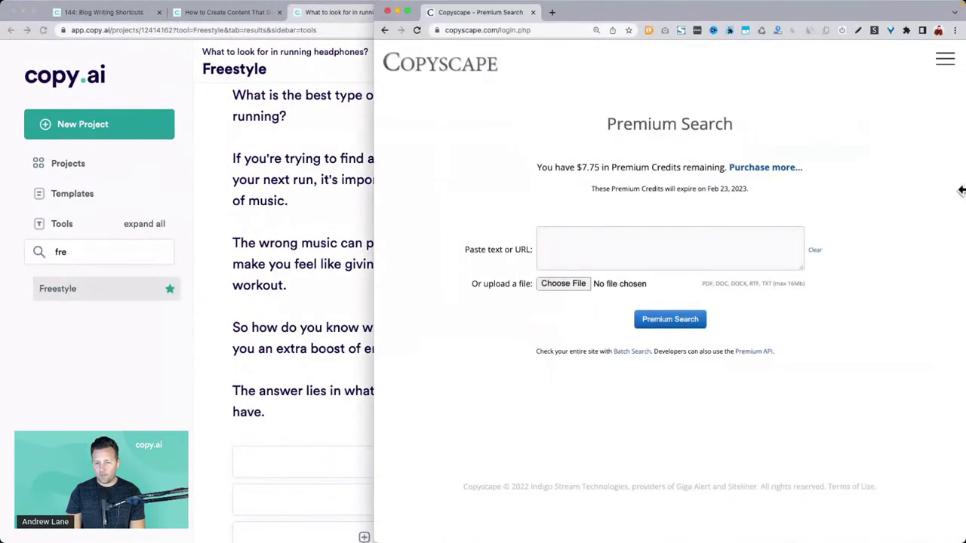
click(682, 234)
key(super+v)
click(664, 323)
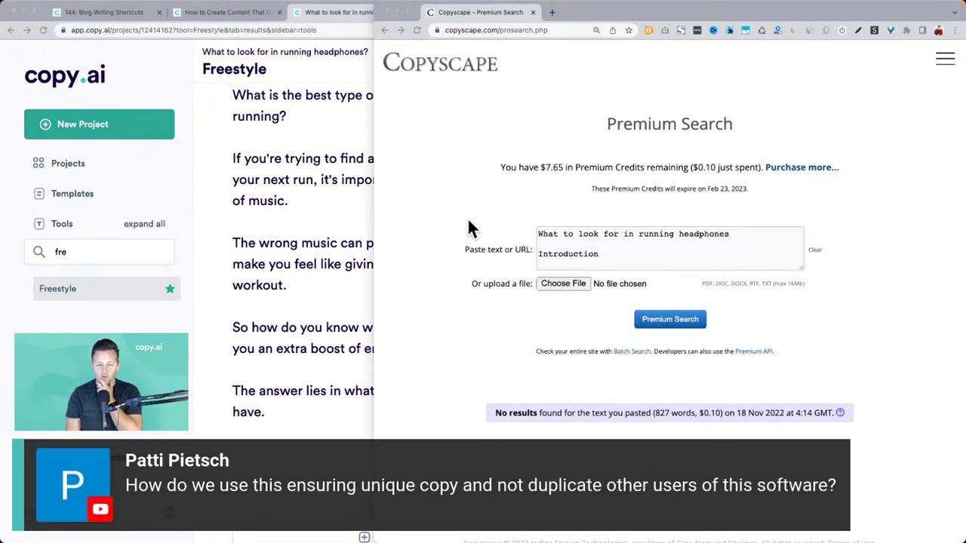
scroll(463, 241, down, 1)
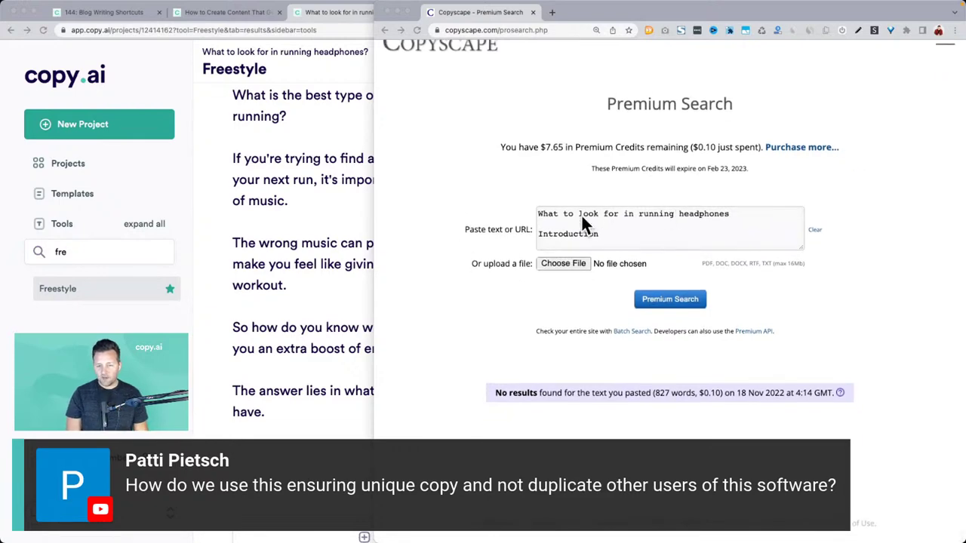
scroll(585, 223, down, 10)
scroll(581, 214, down, 5)
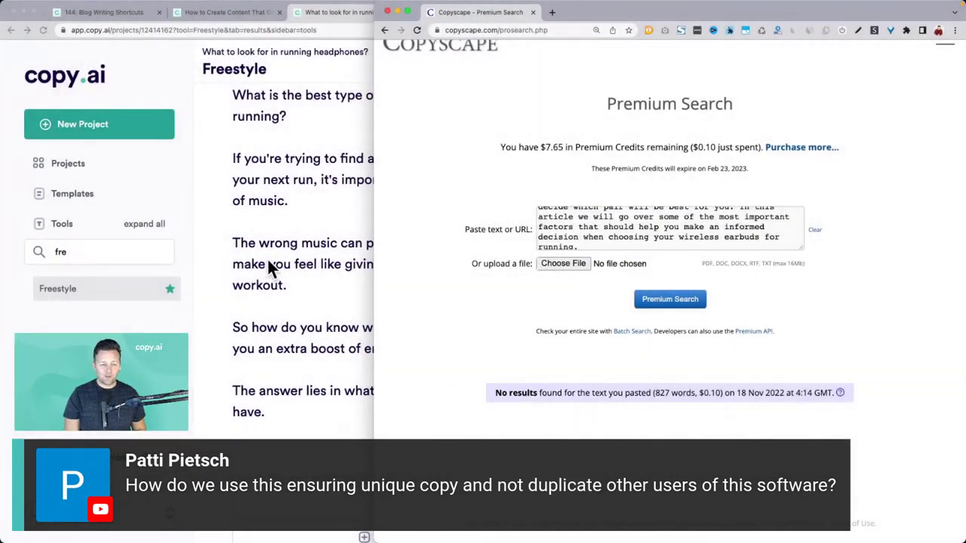
click(267, 257)
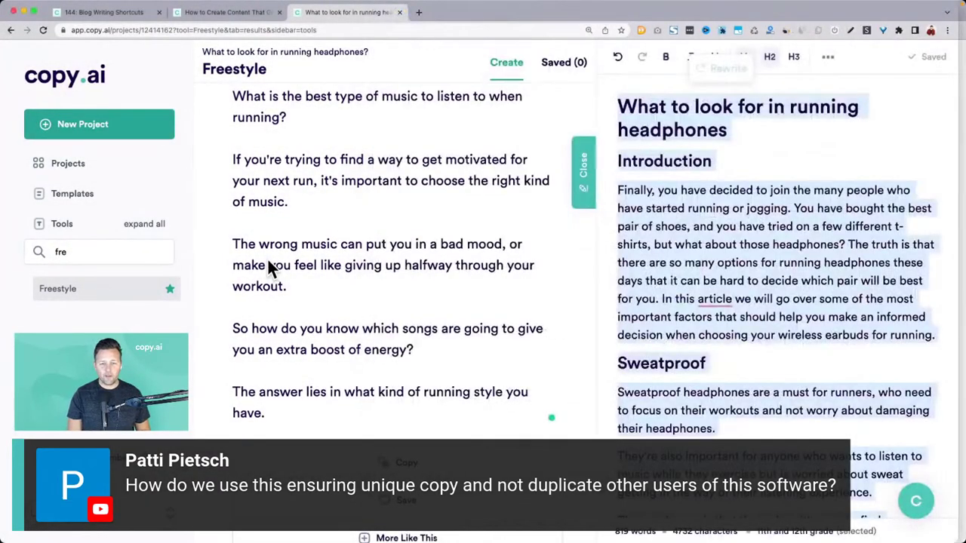
scroll(270, 264, up, 3)
scroll(267, 257, up, 5)
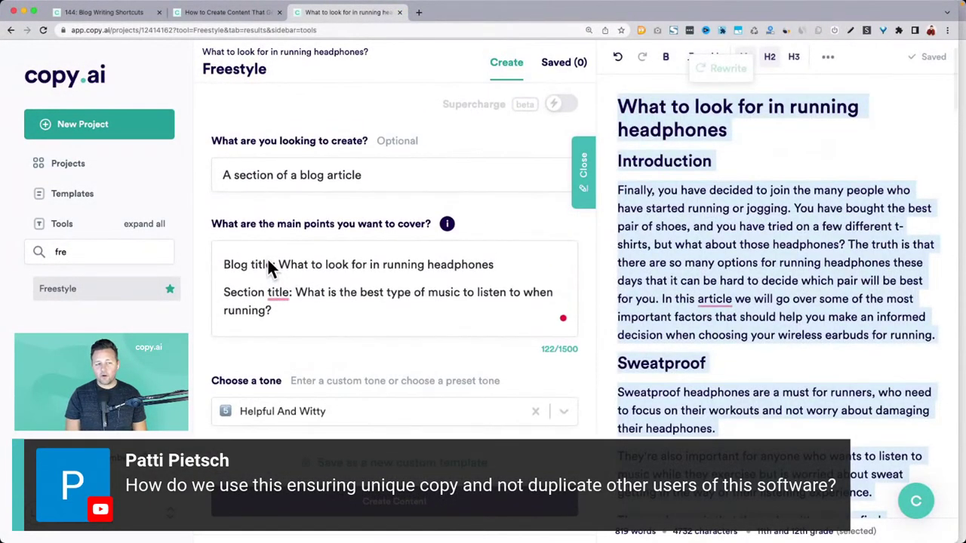
right_click(267, 260)
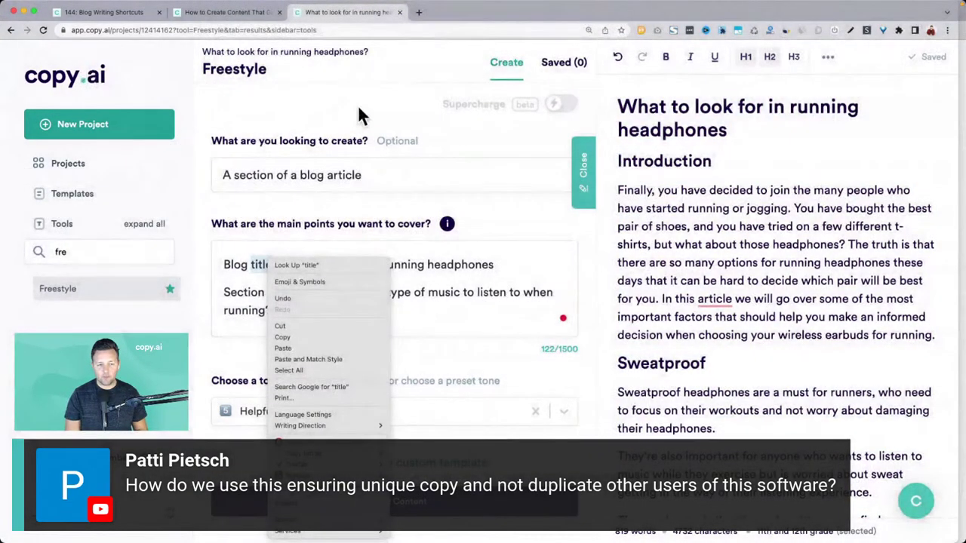
click(358, 104)
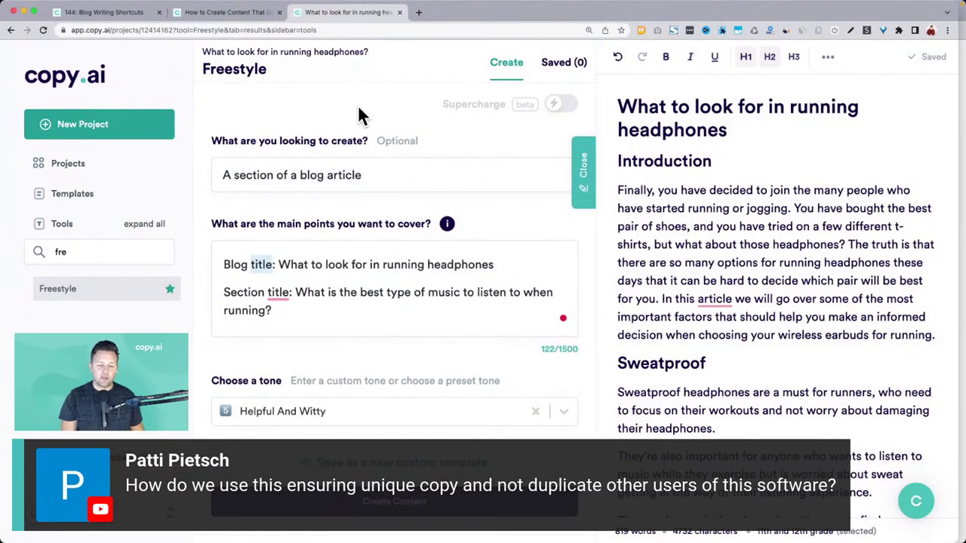
scroll(358, 105, down, 5)
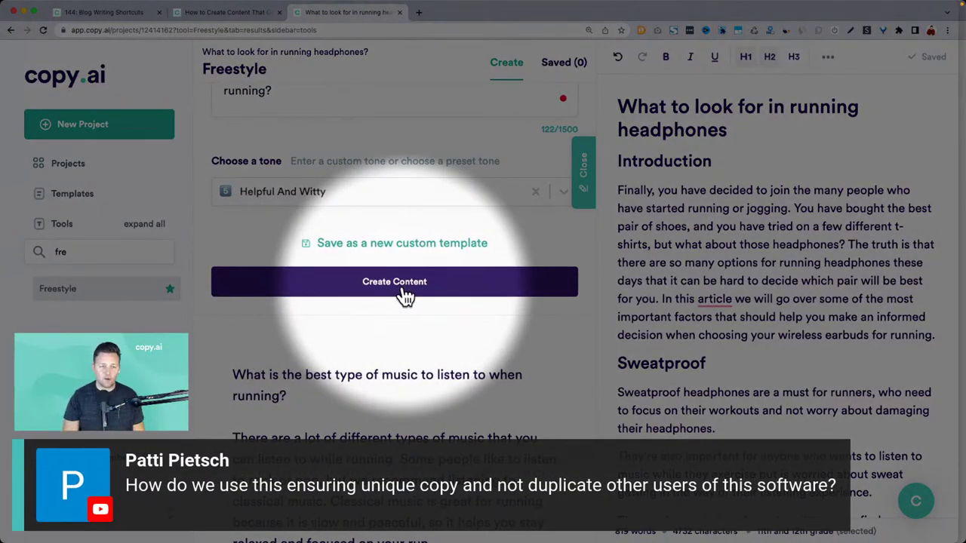
scroll(403, 285, up, 3)
scroll(264, 159, up, 1)
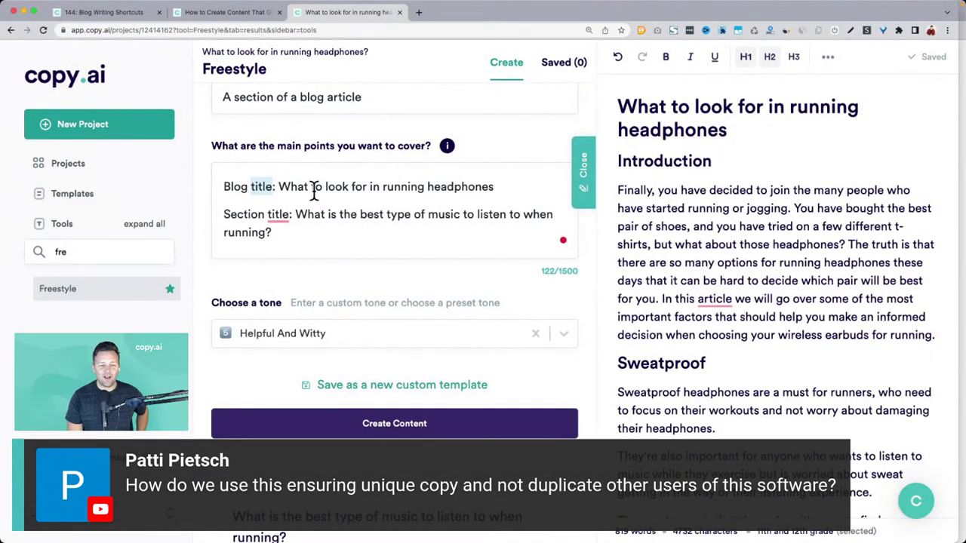
click(314, 188)
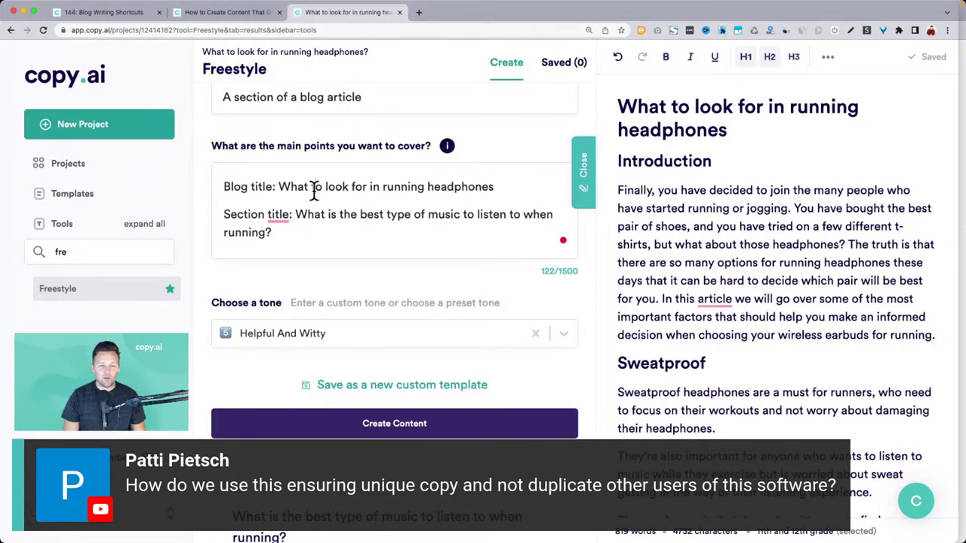
scroll(314, 189, up, 2)
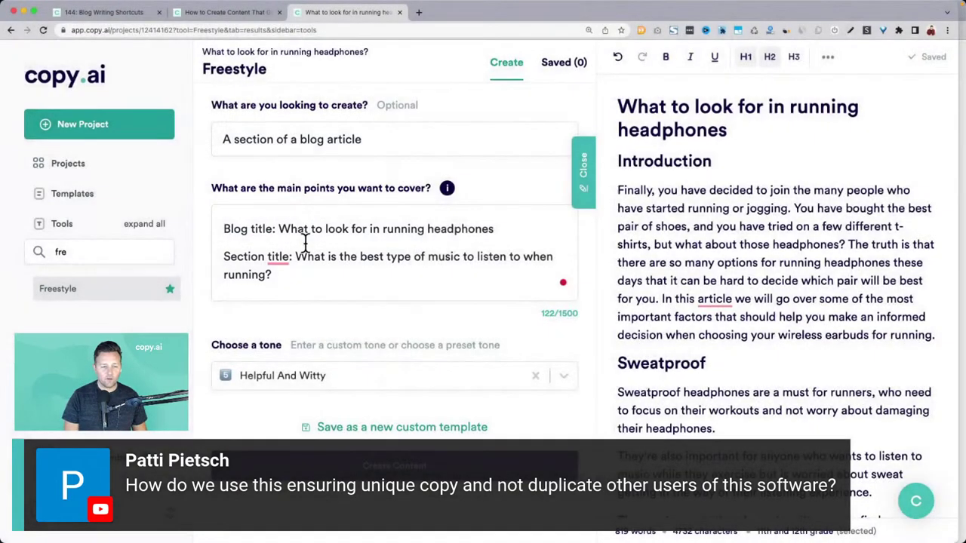
Replace the old section title question with 'Lightweight', copied from the post's heading.
drag(295, 257, 302, 287)
key(BackSpace)
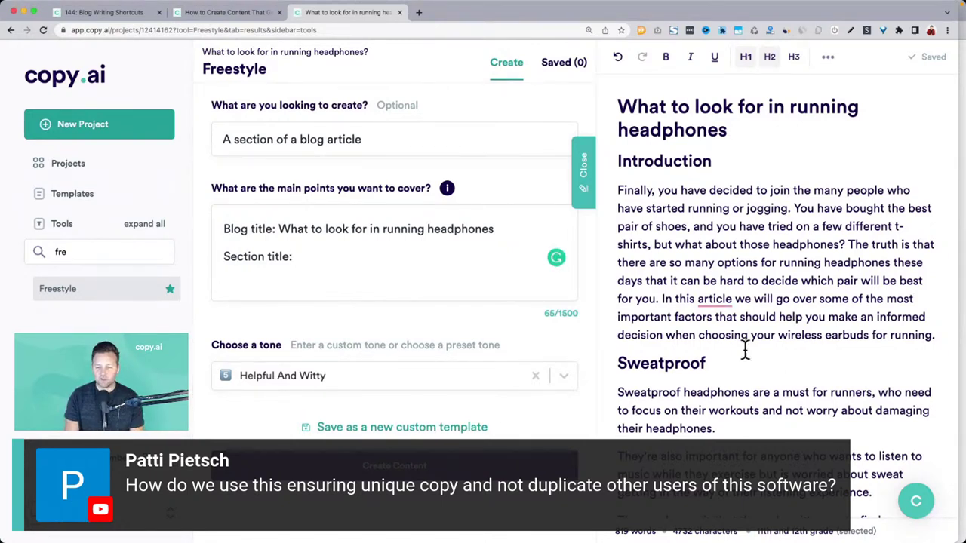
scroll(700, 362, down, 5)
scroll(655, 326, down, 4)
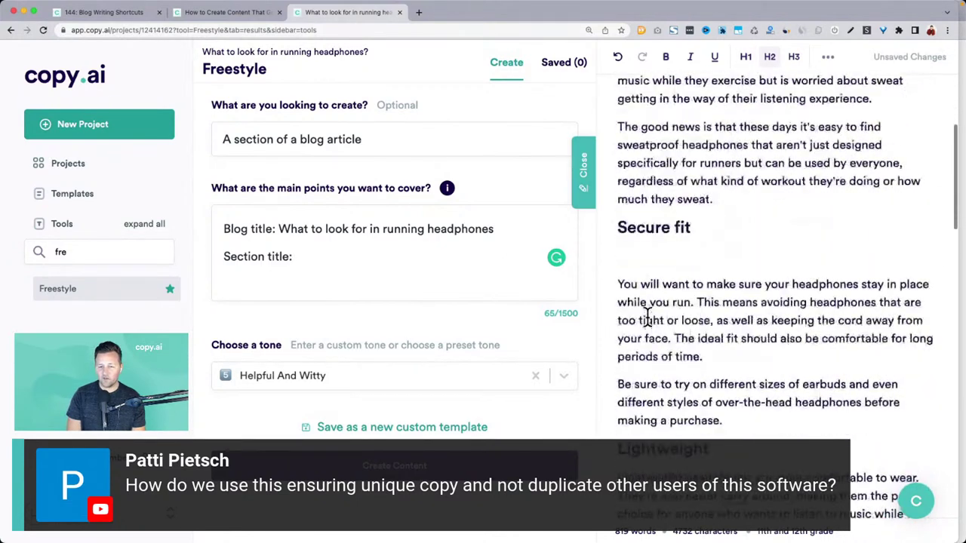
double_click(660, 264)
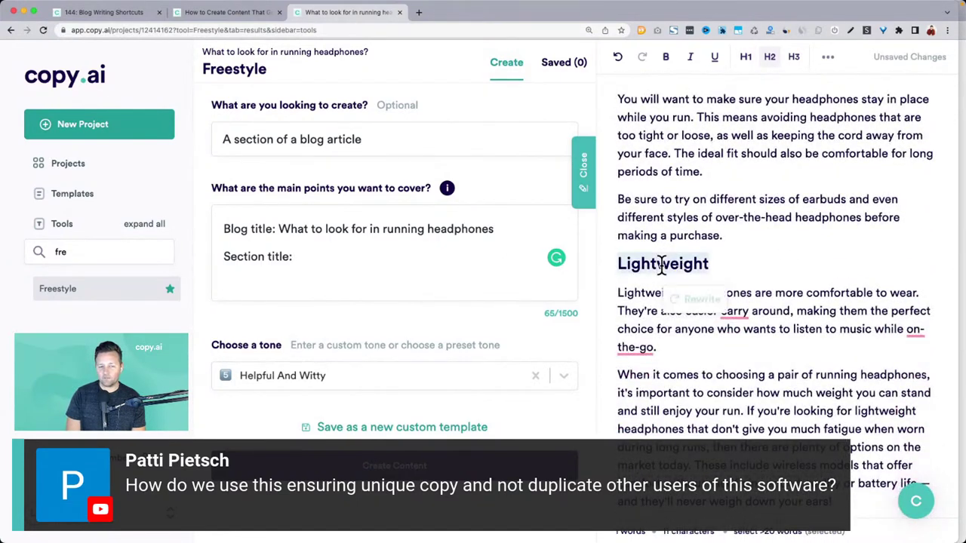
key(super+c)
click(317, 254)
key(super+v)
Add a Focus line: 'Heavy headphones suck. You'll go for a run if you head is heavy'.
key(Return)
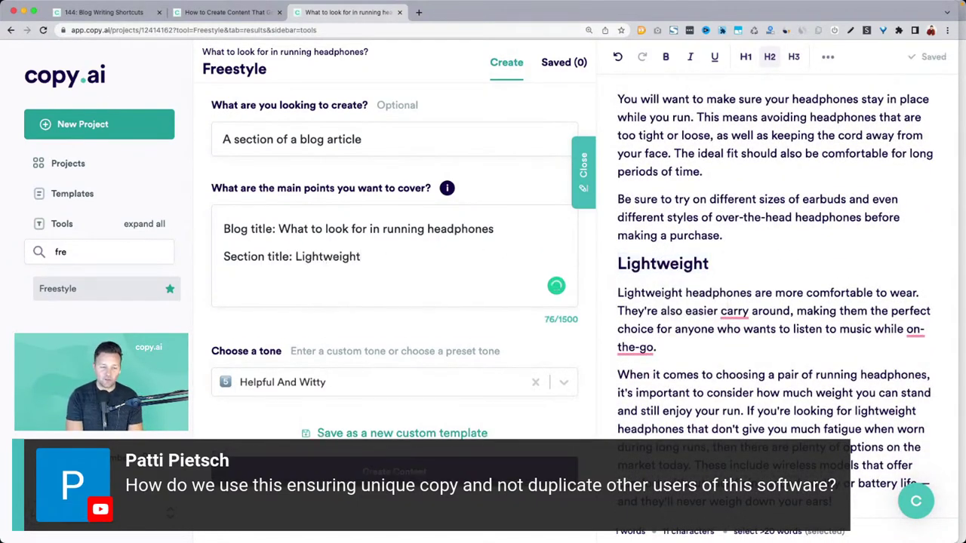
text(Focus: )
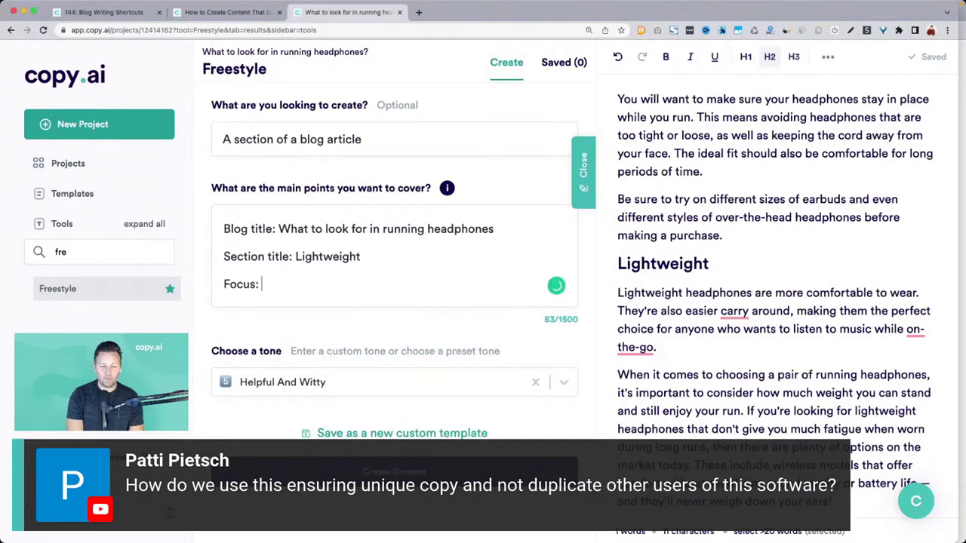
text(Heavy )
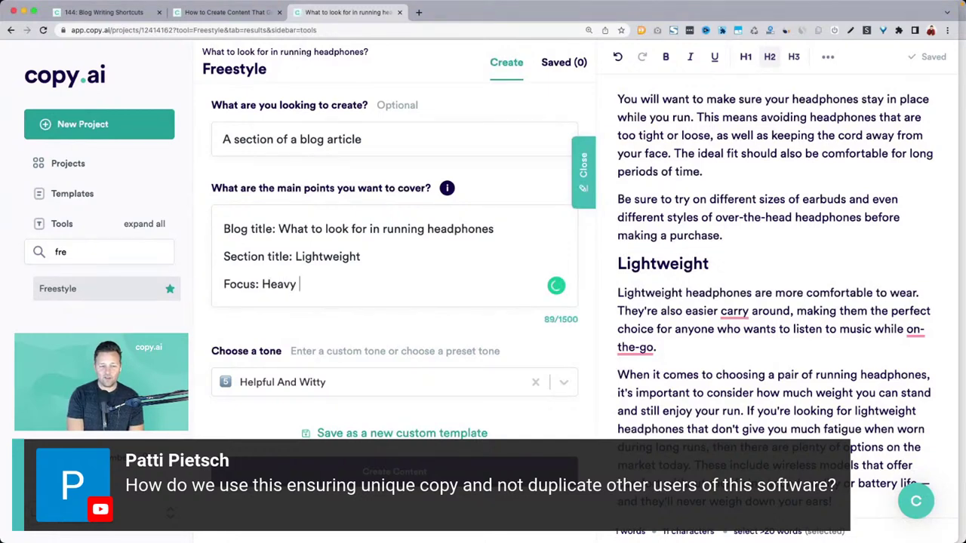
text(headphones cus)
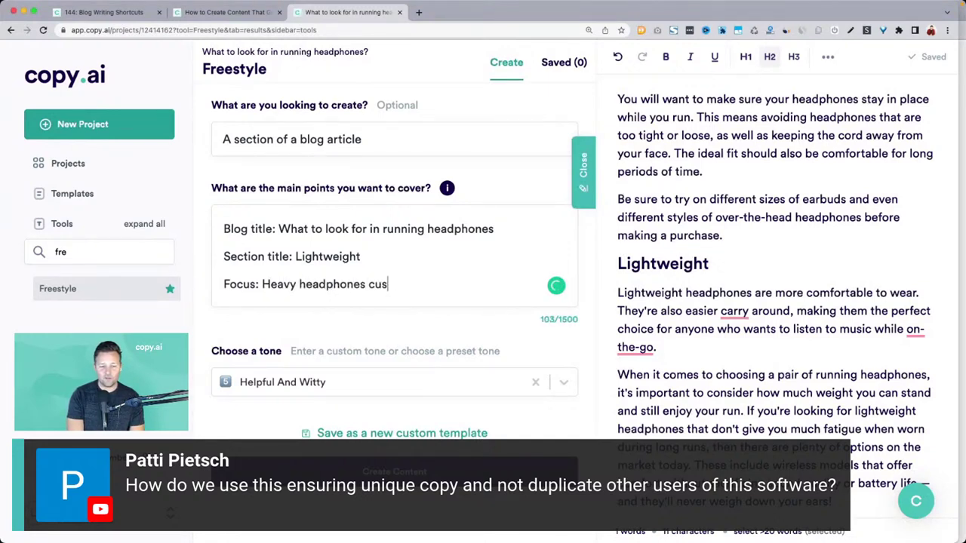
key(BackSpace)
key(BackSpace)
key(BackSpace)
text(suck)
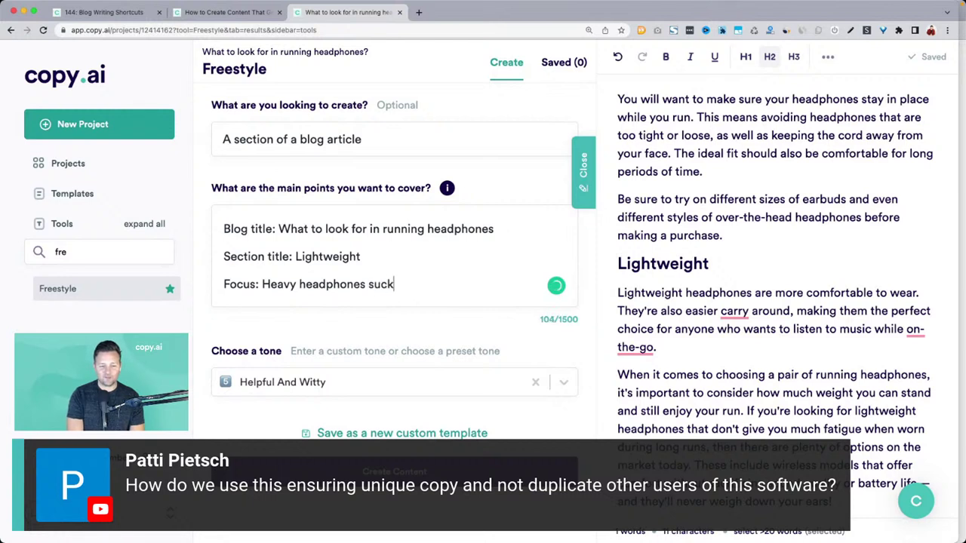
text(. )
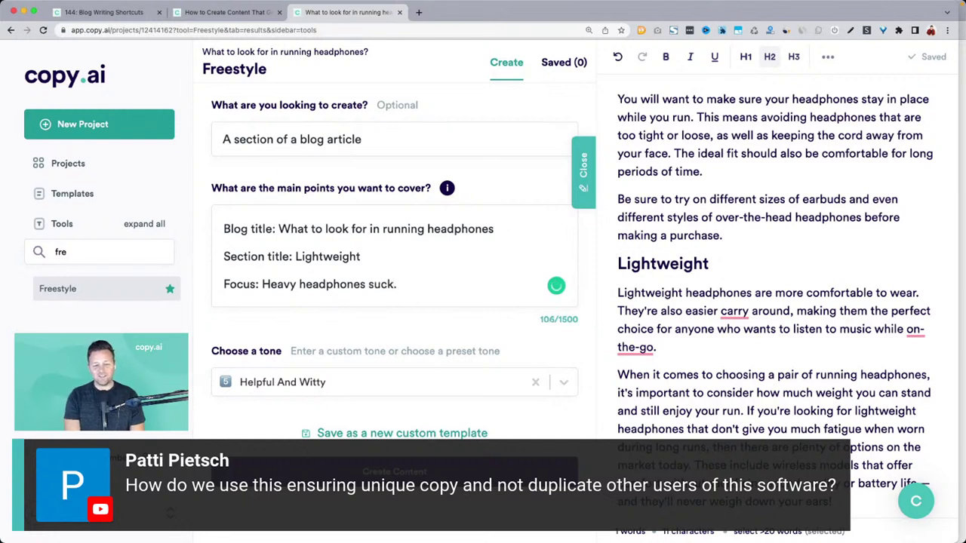
text(N)
key(BackSpace)
text(You)
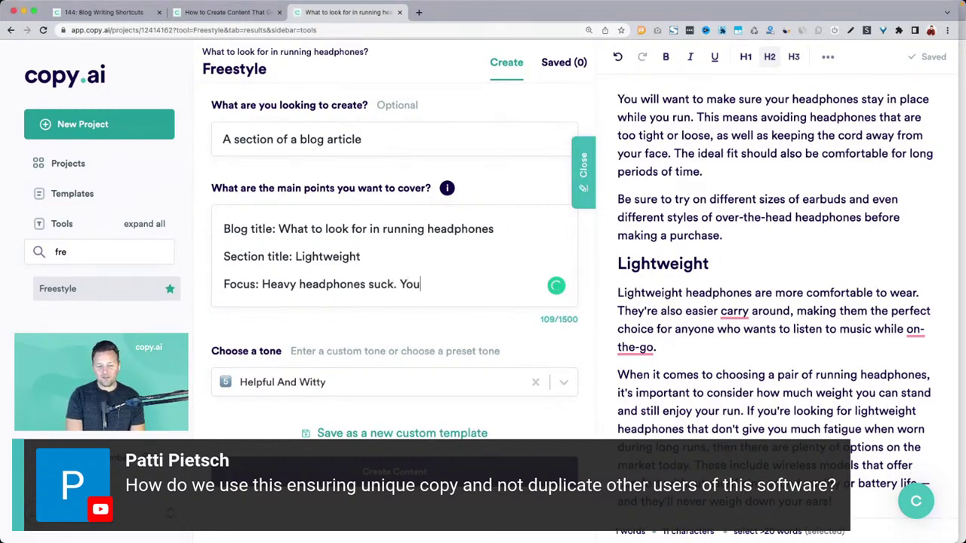
text('ll run)
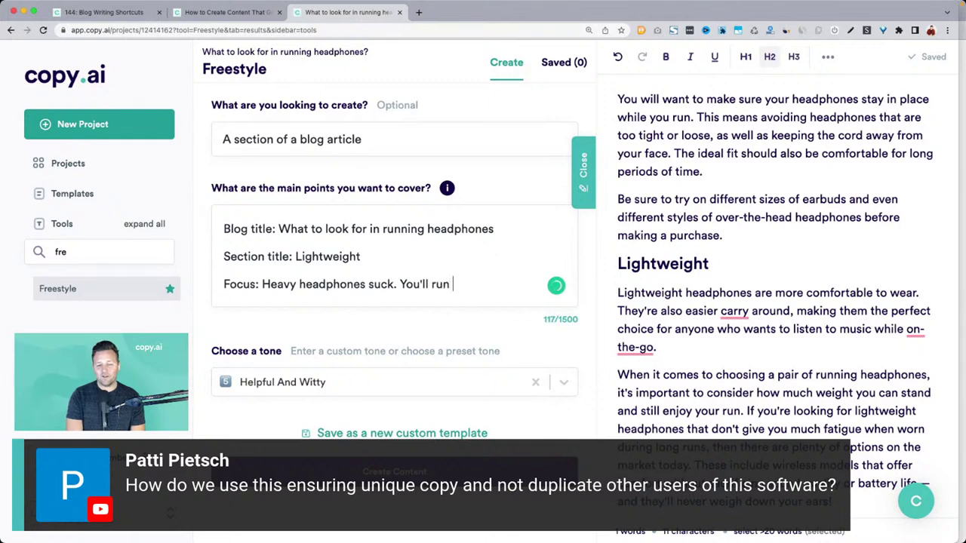
key(BackSpace)
key(BackSpace)
key(BackSpace)
key(BackSpace)
text(go for a run )
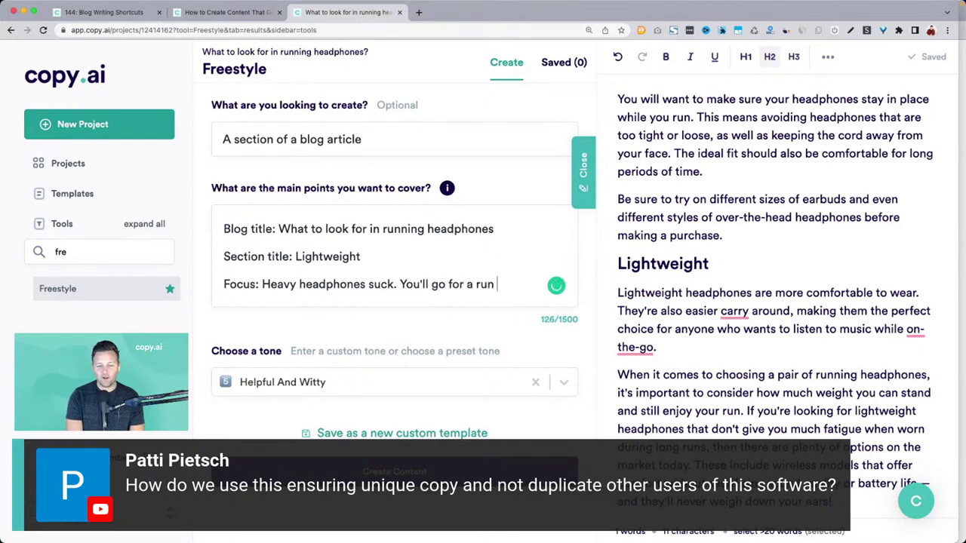
text(if you )
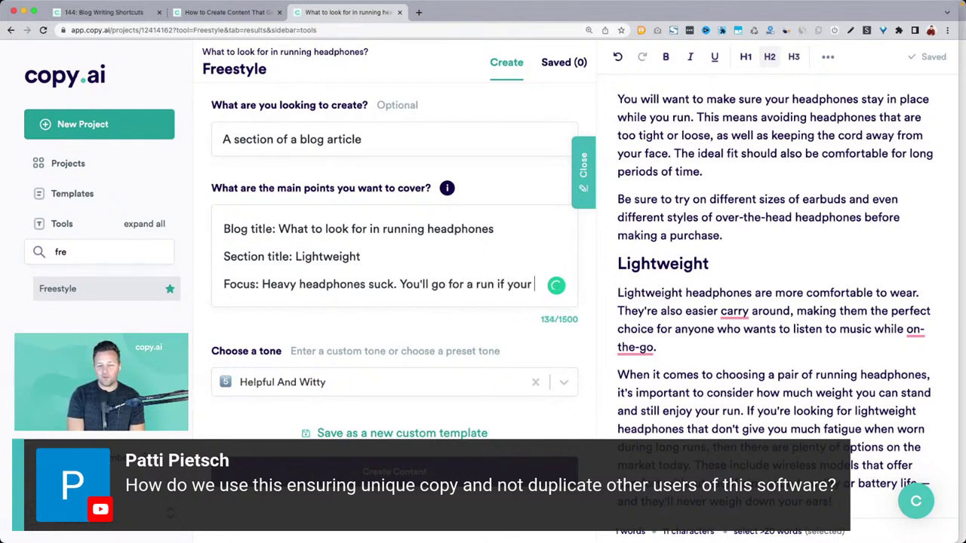
text( head is heavy)
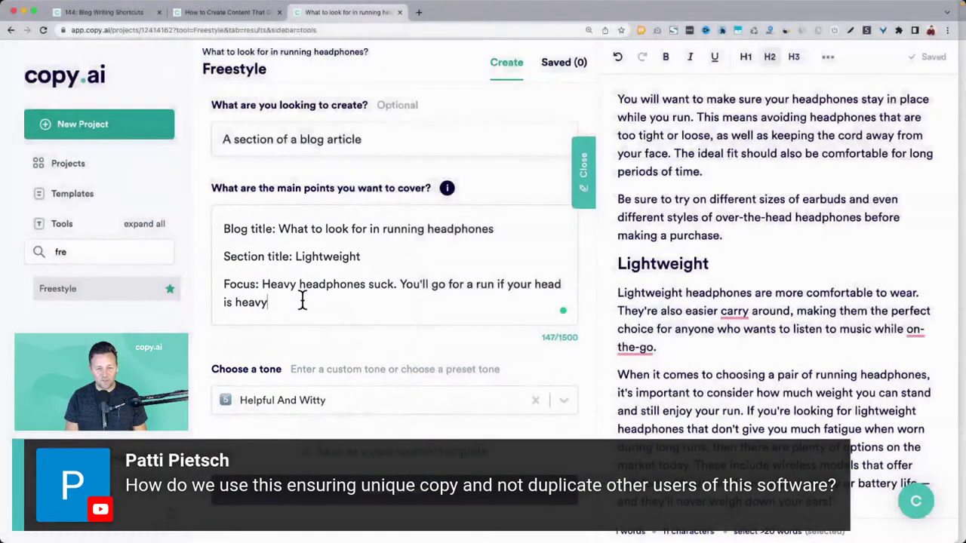
scroll(302, 301, down, 2)
Generate Lightweight section drafts and read through the first result paragraph.
click(350, 415)
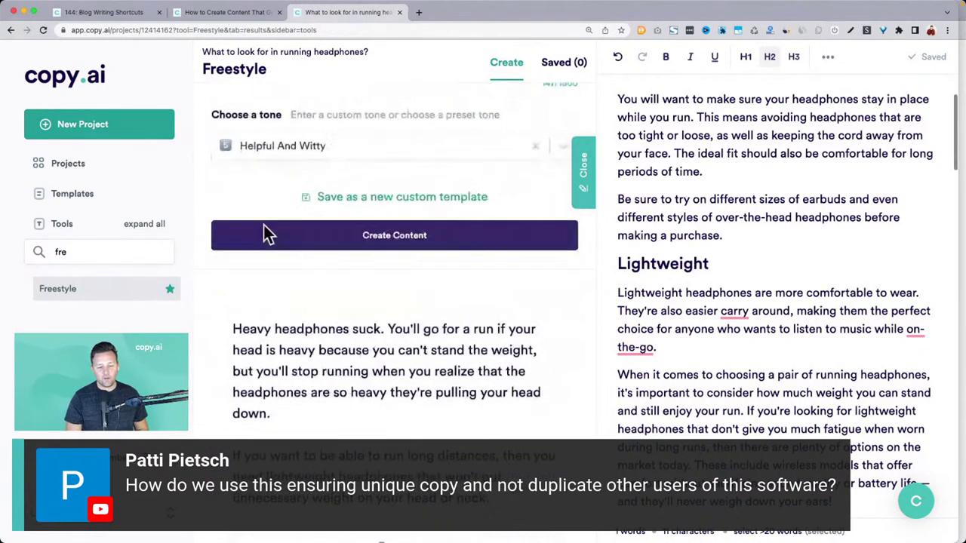
scroll(264, 235, down, 5)
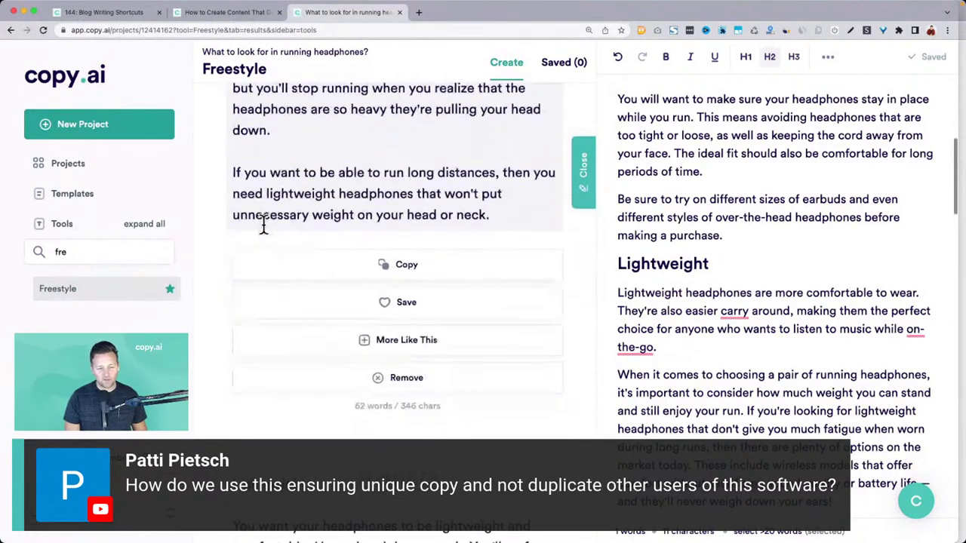
scroll(241, 173, up, 1)
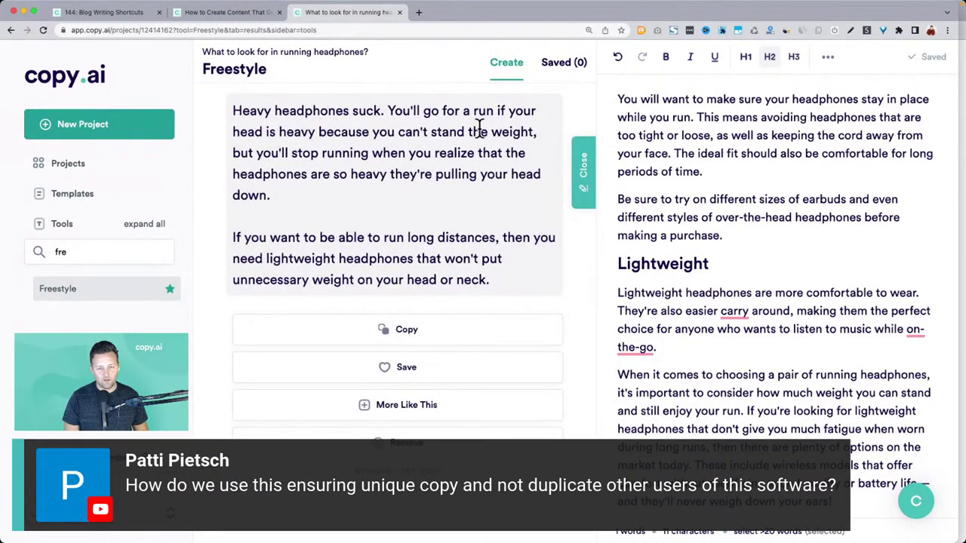
drag(240, 153, 504, 274)
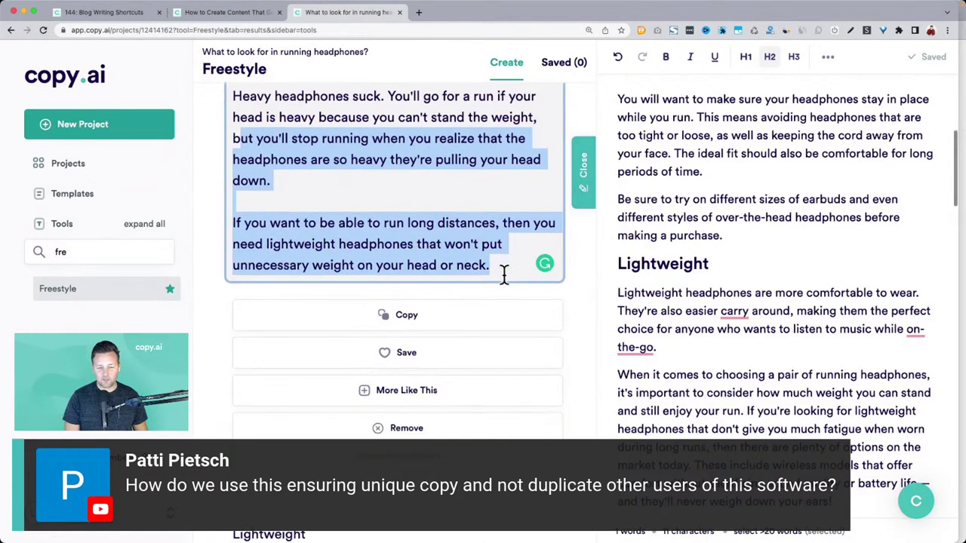
scroll(504, 274, down, 5)
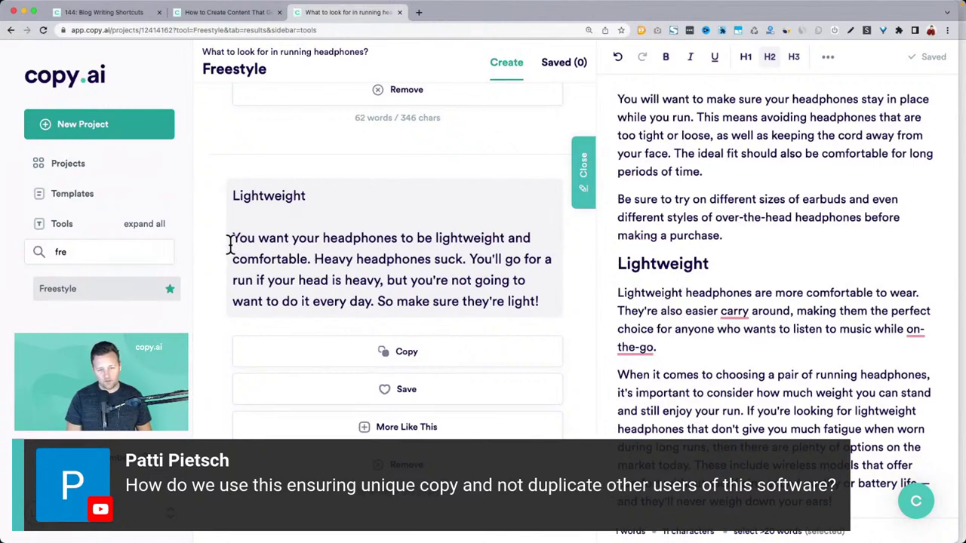
drag(234, 238, 555, 300)
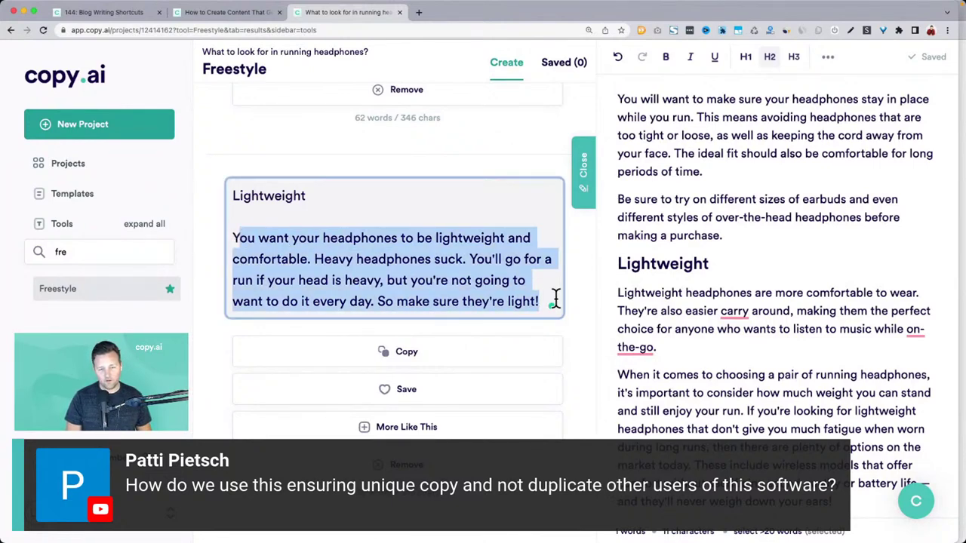
Review the later results' passages on push-ups, lifting your kids, and moving freely.
scroll(556, 302, down, 5)
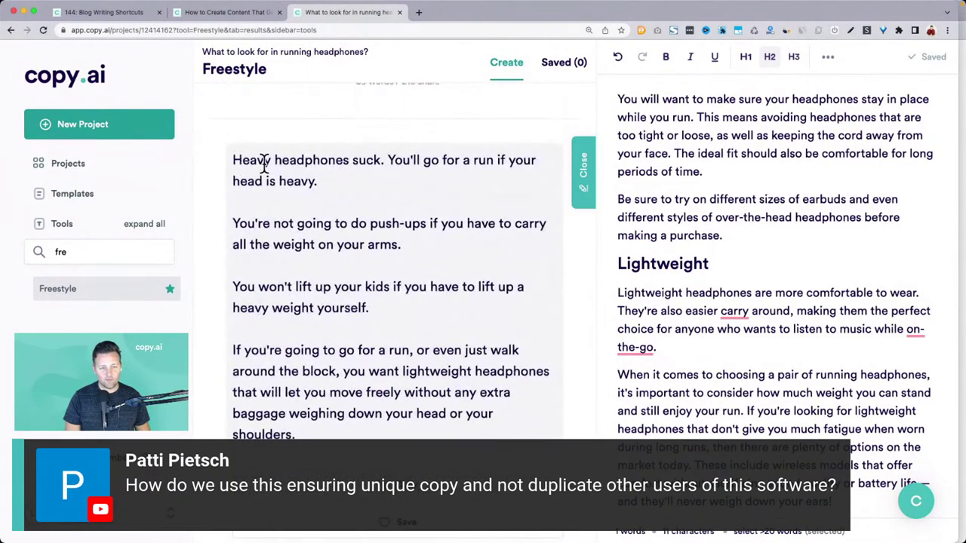
drag(234, 224, 411, 239)
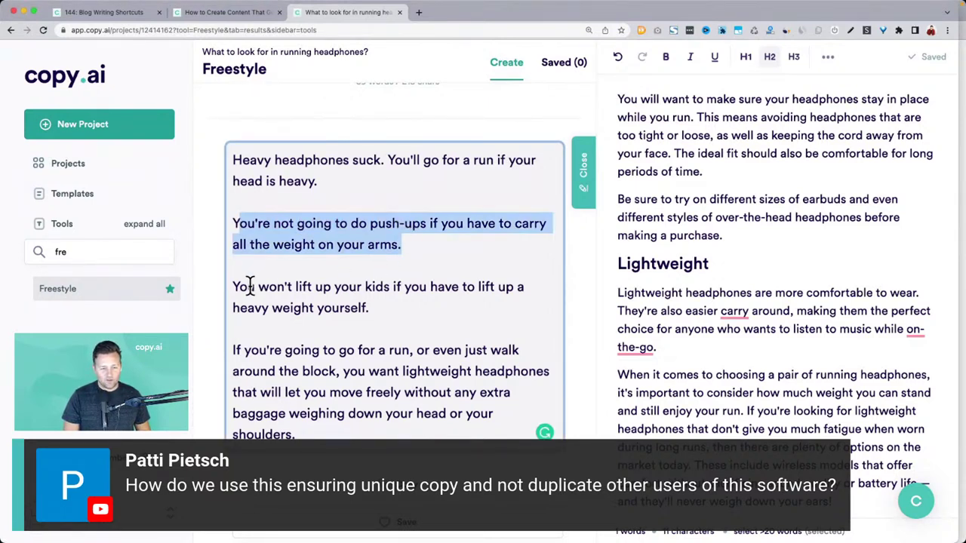
drag(235, 287, 362, 335)
scroll(406, 370, down, 2)
click(362, 336)
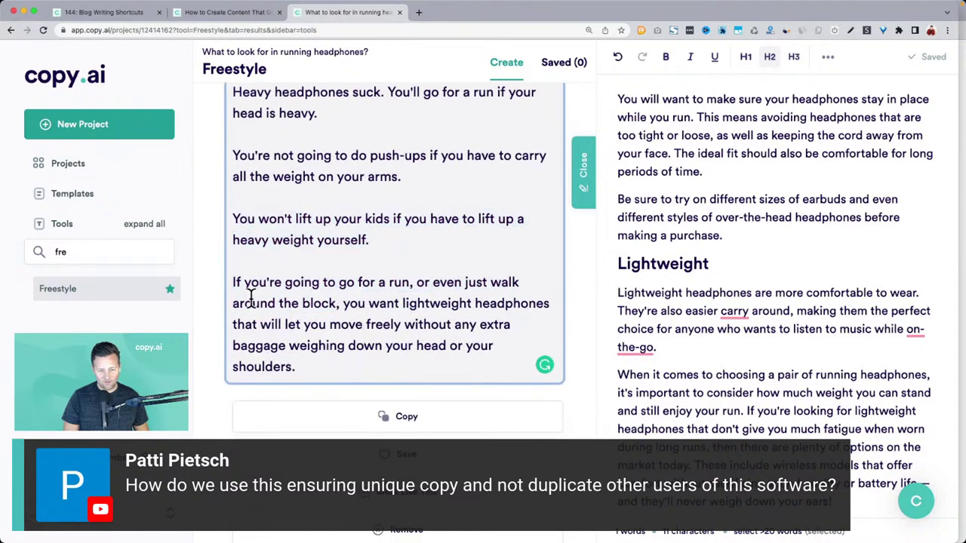
drag(243, 283, 352, 366)
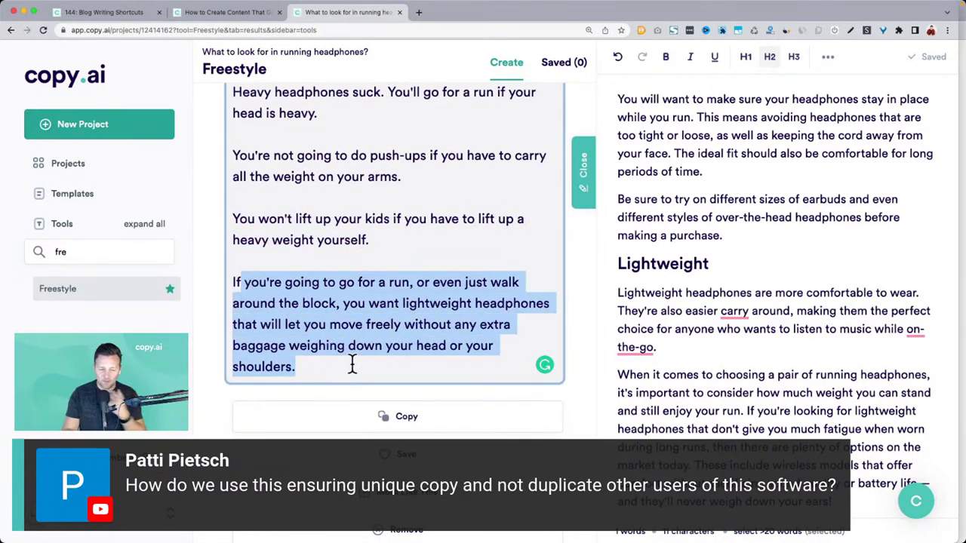
scroll(351, 366, down, 5)
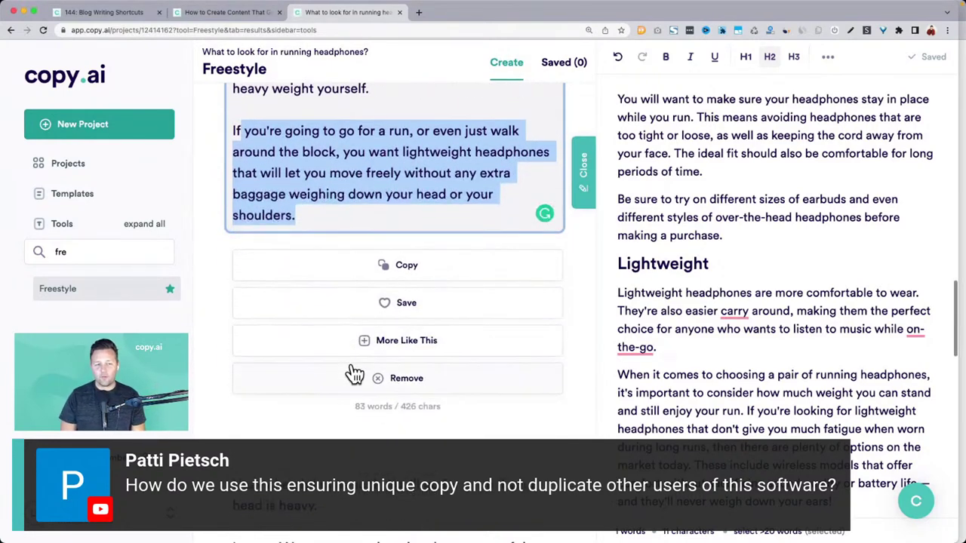
scroll(352, 366, down, 2)
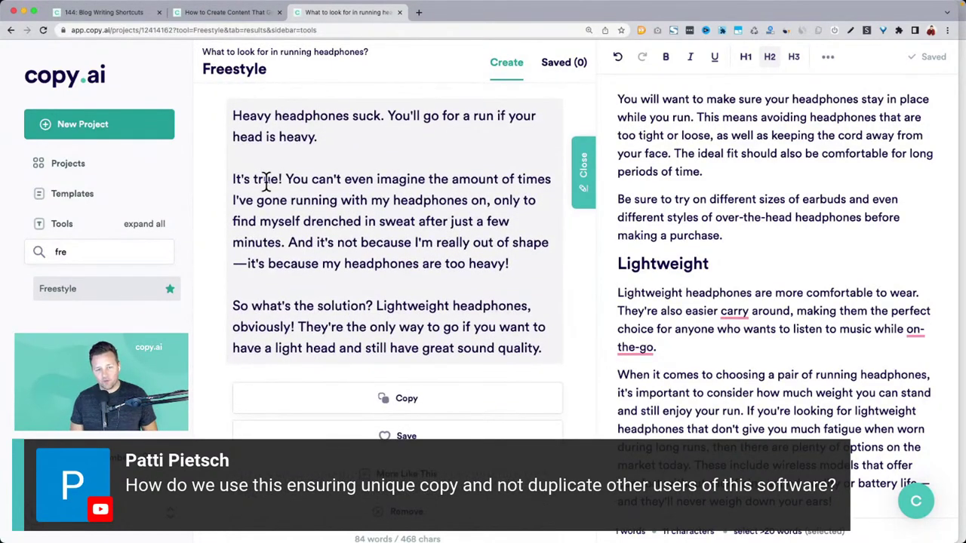
drag(255, 180, 535, 360)
scroll(536, 368, up, 15)
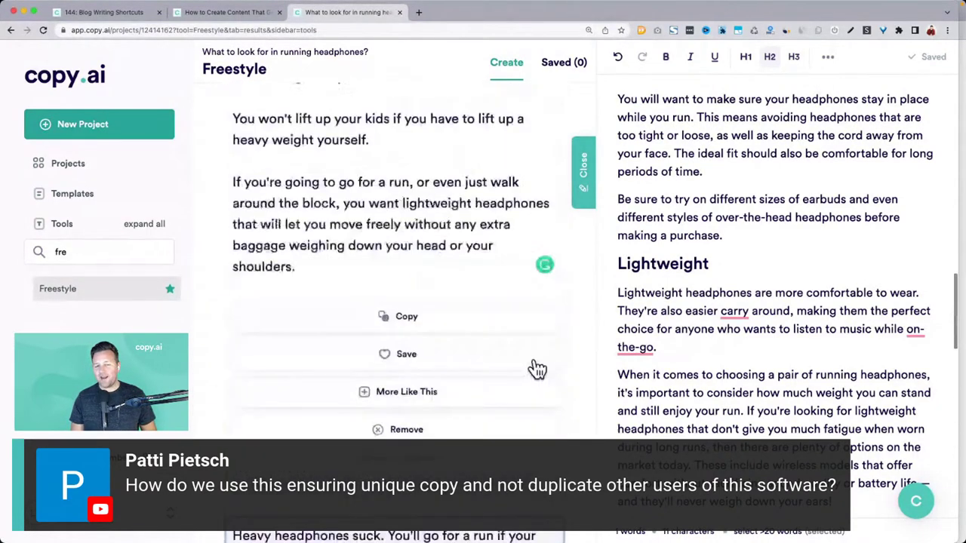
scroll(535, 363, up, 5)
scroll(535, 362, down, 2)
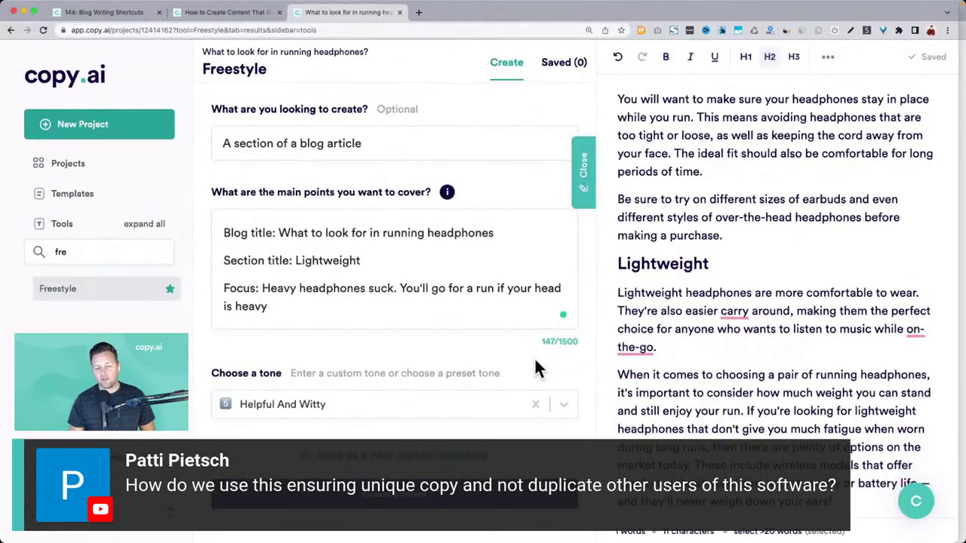
drag(261, 288, 271, 306)
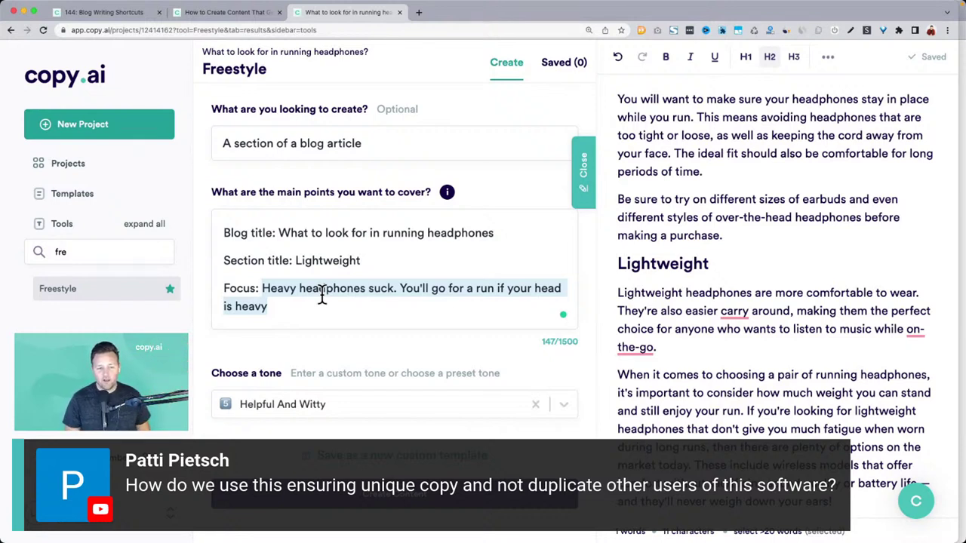
drag(222, 142, 433, 146)
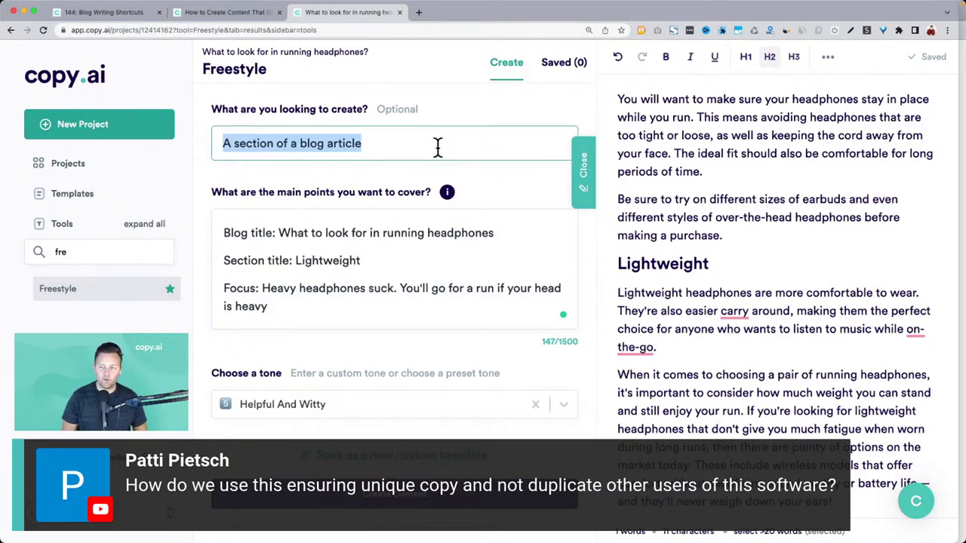
Replace the creation description with 'A list of important things to consider'.
text(5 )
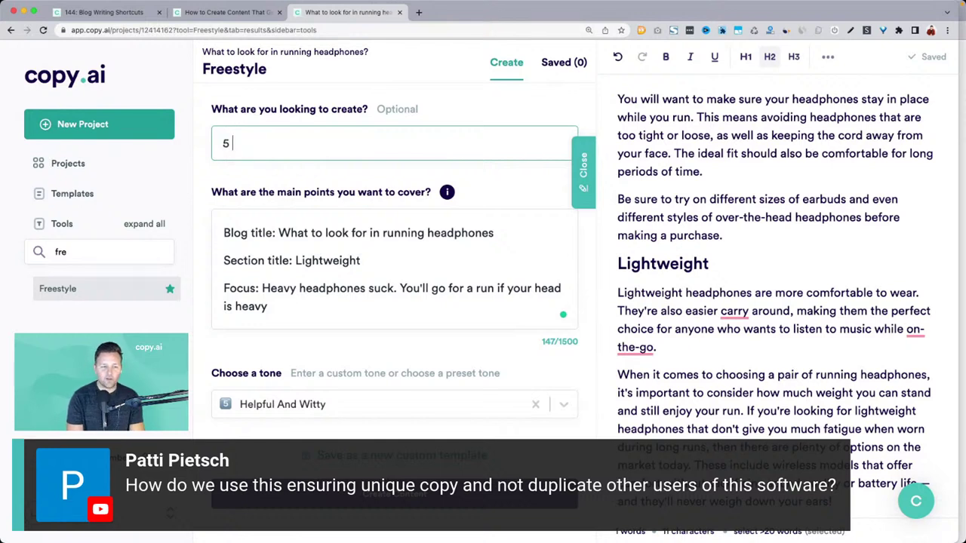
text(things you should thin)
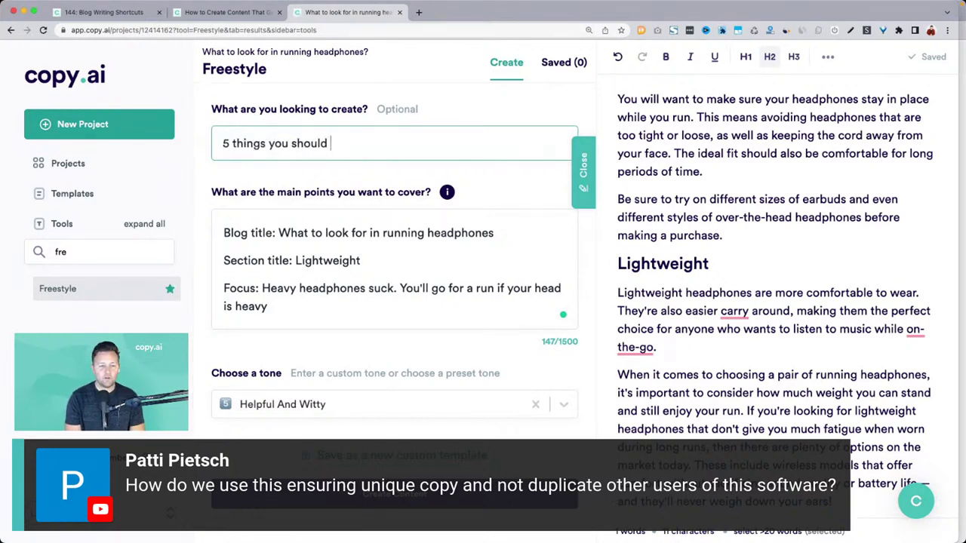
key(BackSpace)
key(BackSpace)
key(BackSpace)
text(think about)
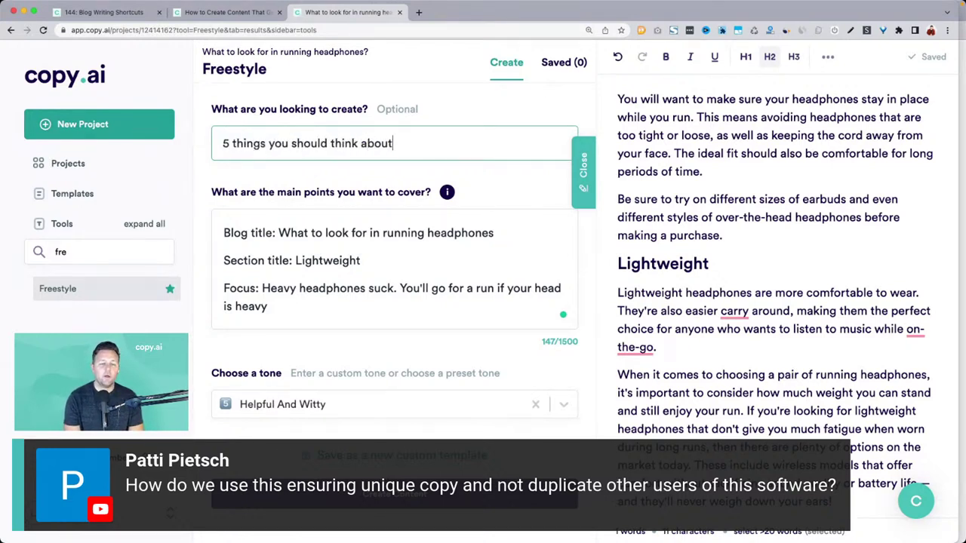
key(super+a)
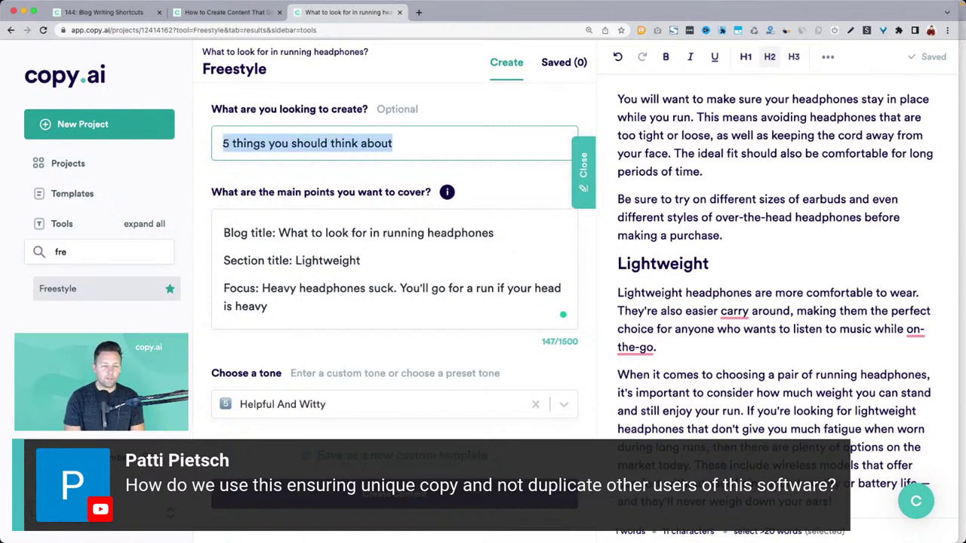
text(A list of)
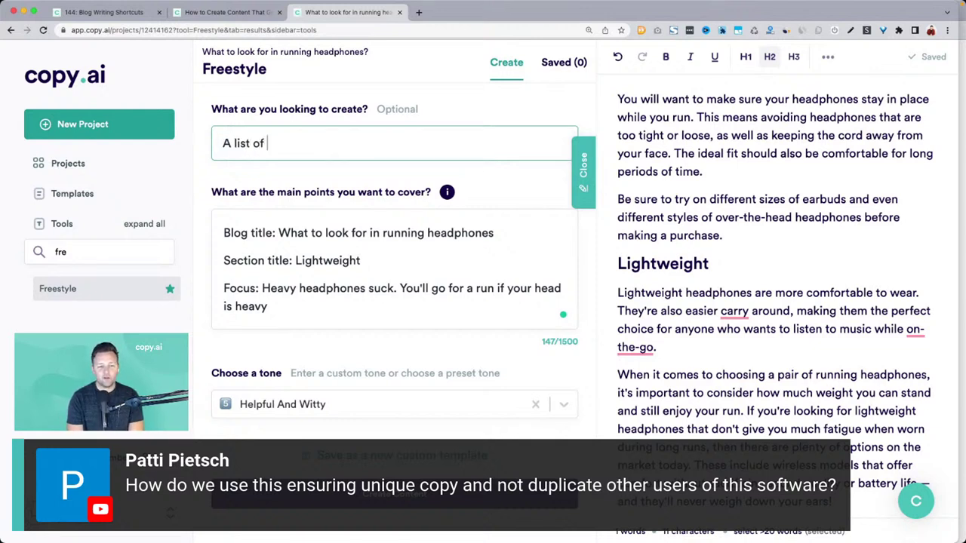
text( important things to )
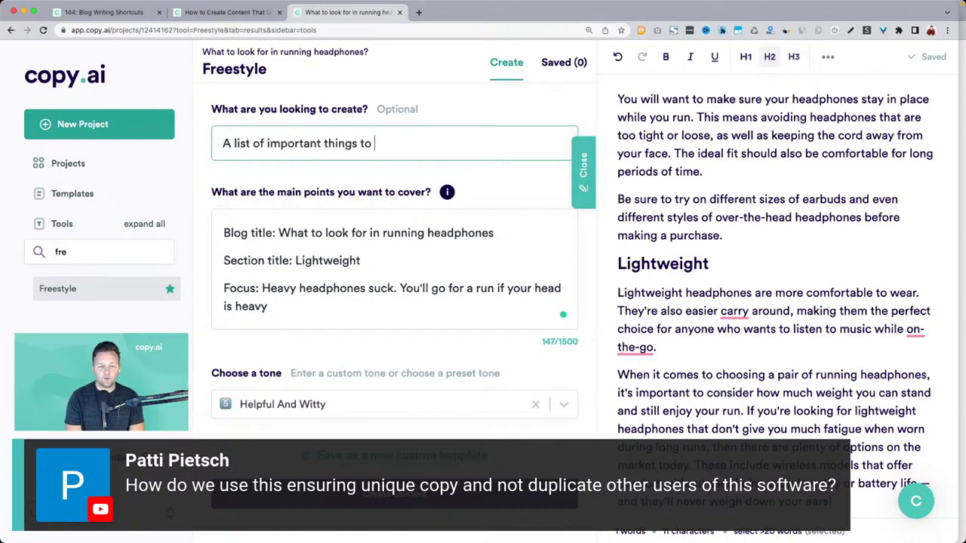
text(considre)
key(BackSpace)
key(BackSpace)
text(dre)
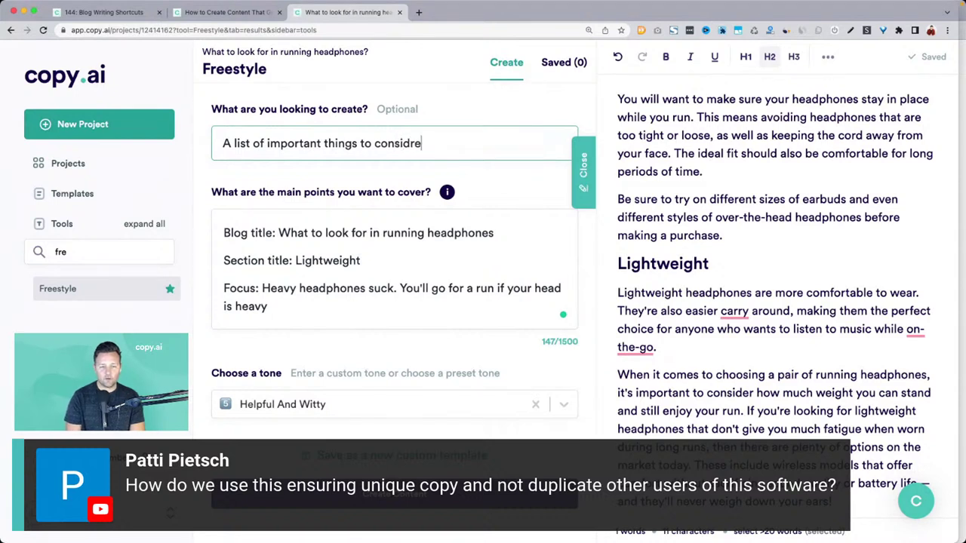
key(BackSpace)
key(BackSpace)
text(er)
Change the section title to 'What to think about' and the focus line to 'before buy your next headphones'.
click(289, 233)
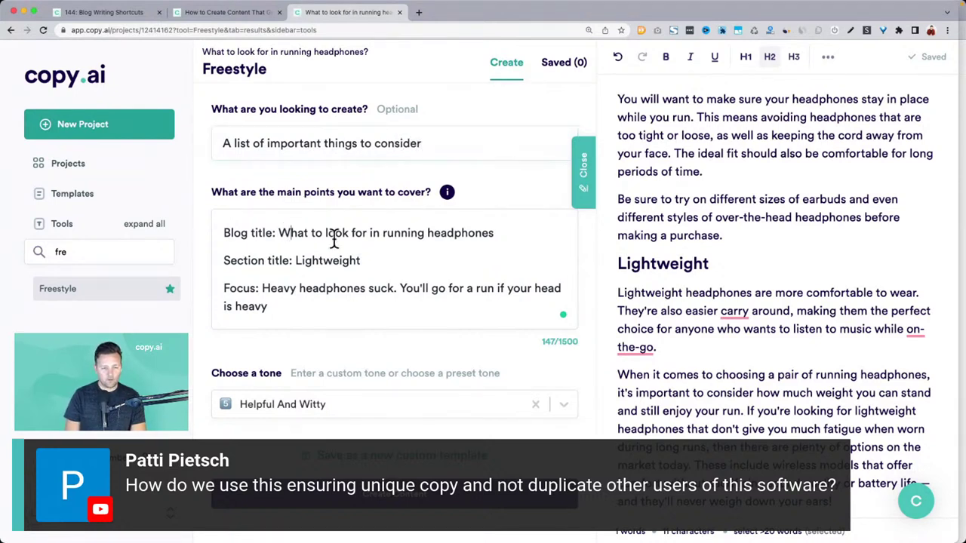
double_click(300, 261)
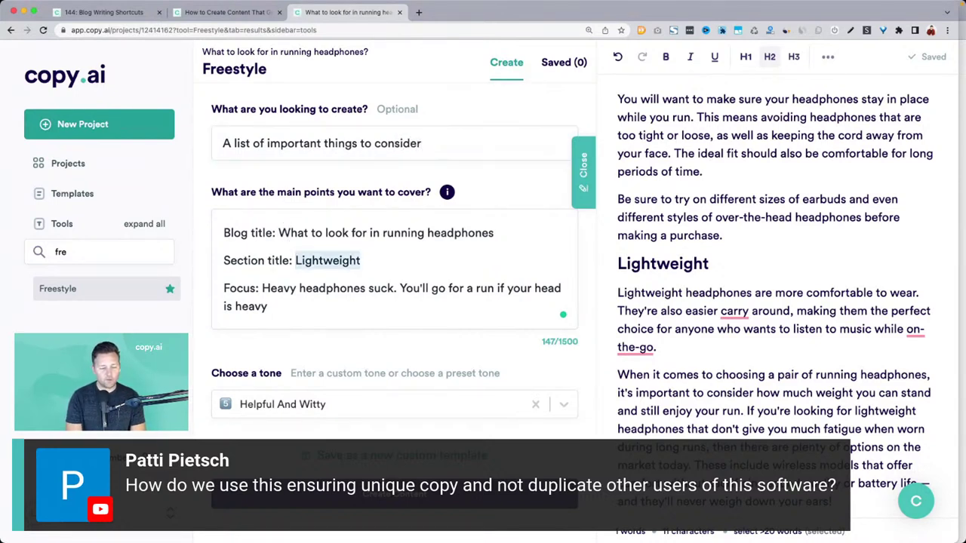
key(Right)
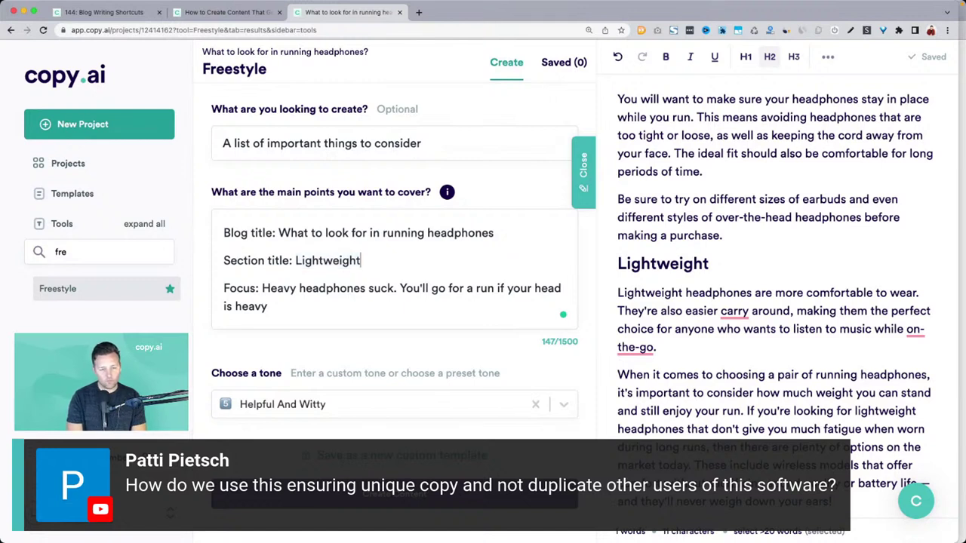
key(BackSpace)
key(BackSpace)
key(BackSpace)
key(BackSpace)
key(BackSpace)
key(BackSpace)
key(BackSpace)
key(BackSpace)
key(BackSpace)
key(BackSpace)
key(BackSpace)
text(W)
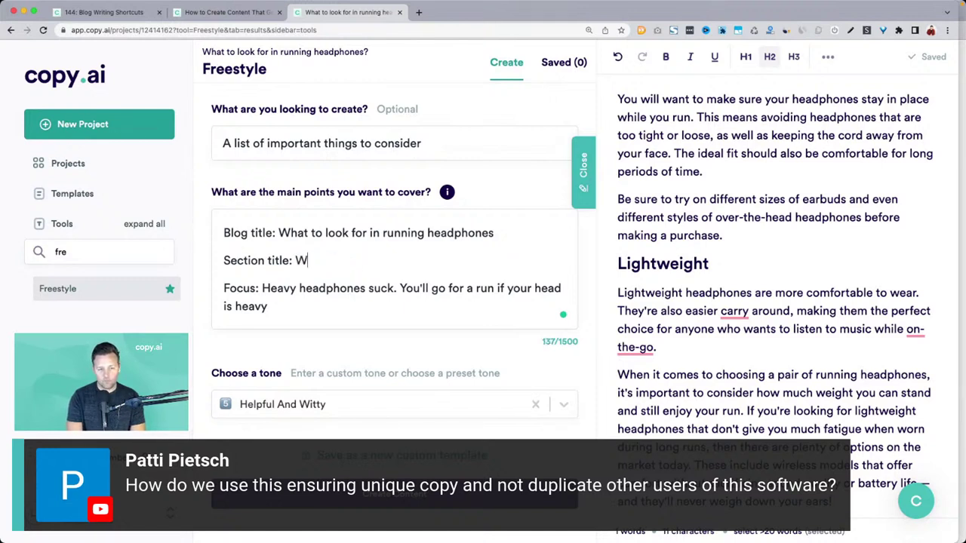
text(hat to think about  Focus:)
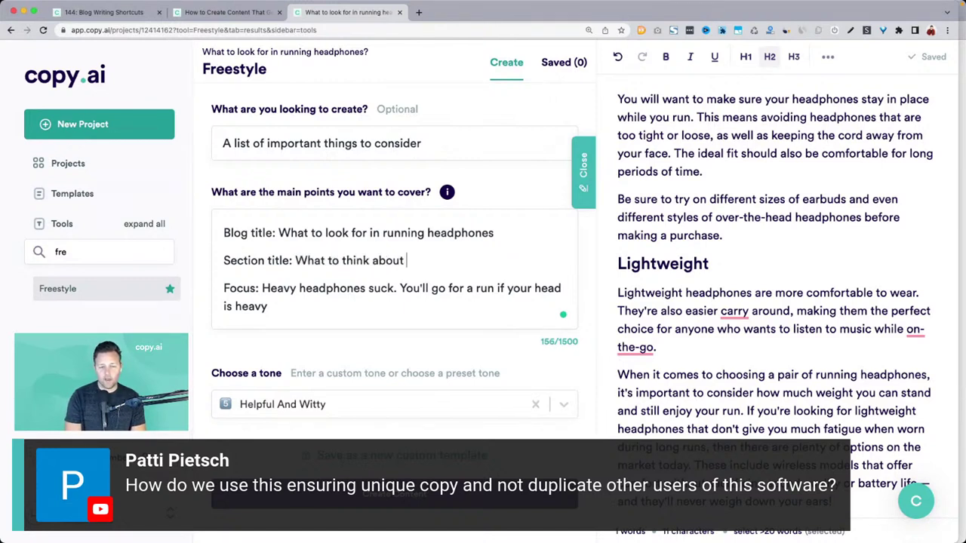
triple_click(259, 295)
key(BackSpace)
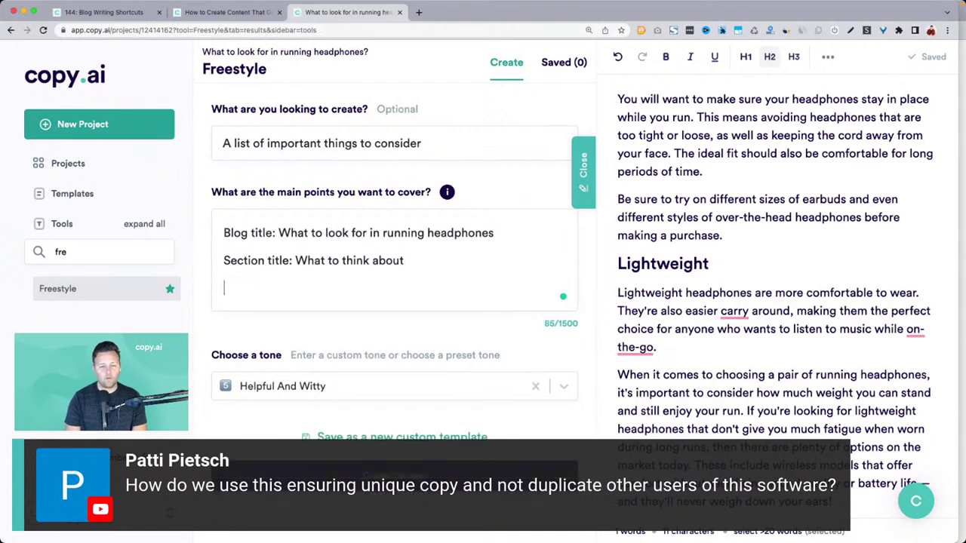
key(BackSpace)
text(bef)
text(bu)
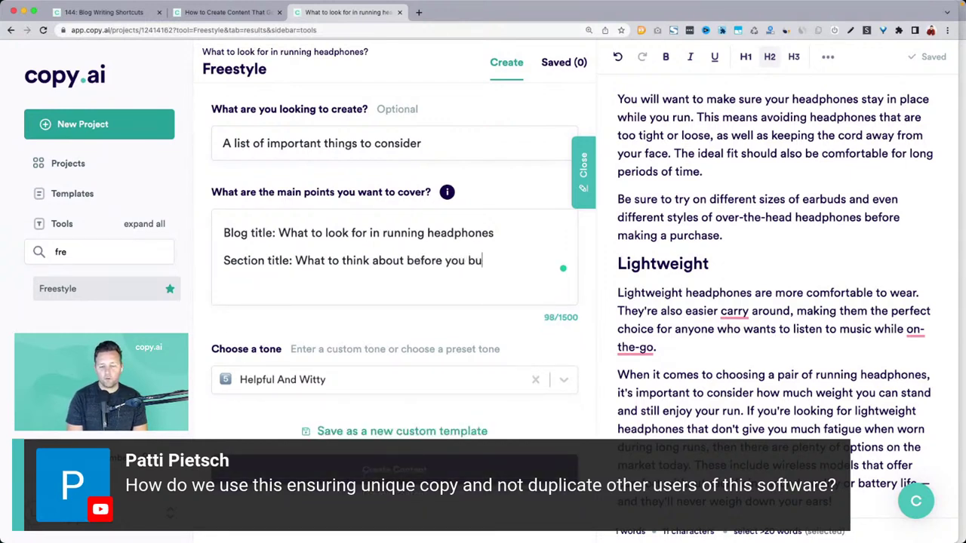
text(y your next )
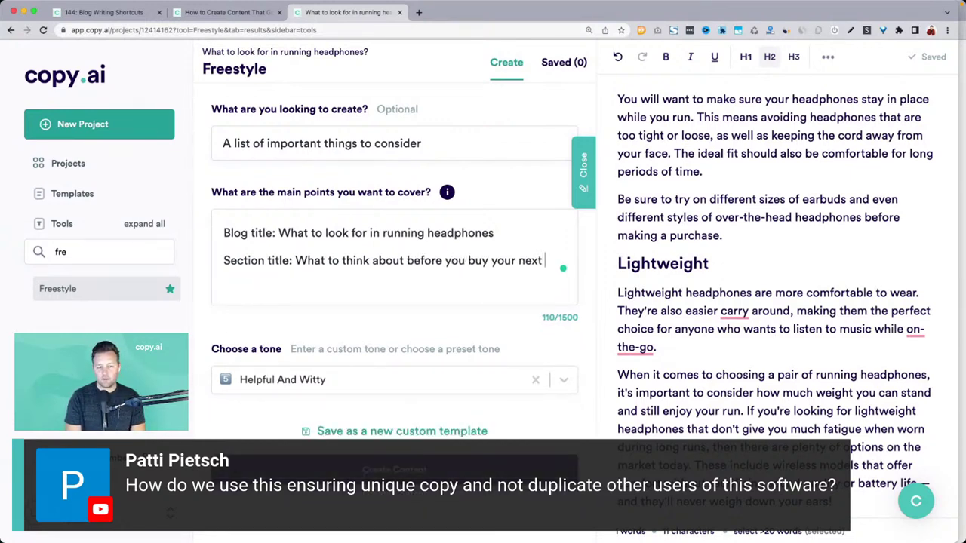
text(headpoh)
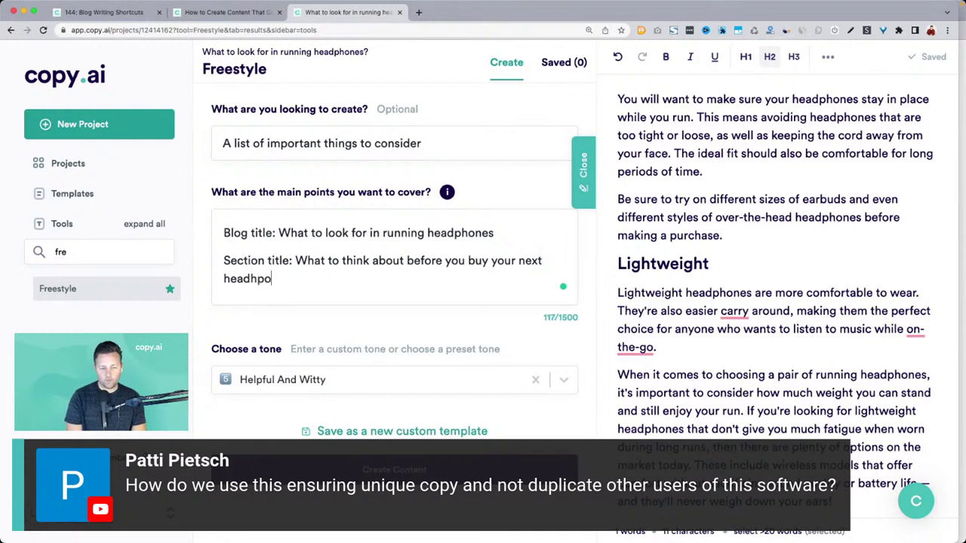
key(BackSpace)
key(BackSpace)
key(BackSpace)
text(pohnes)
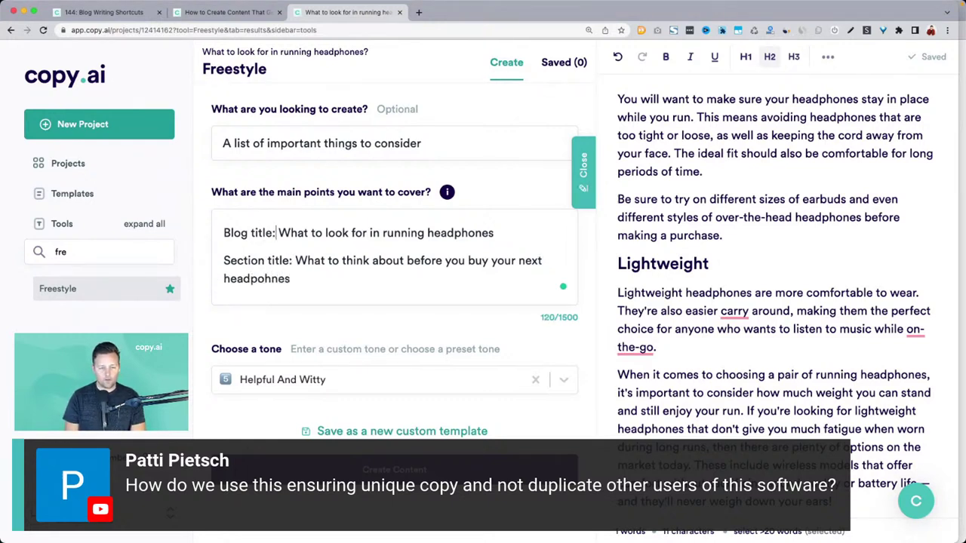
Rename the labels to Topic and Focus, make the focus '10 things', and accept the headphones spelling fix.
drag(274, 233, 223, 233)
text(Topic)
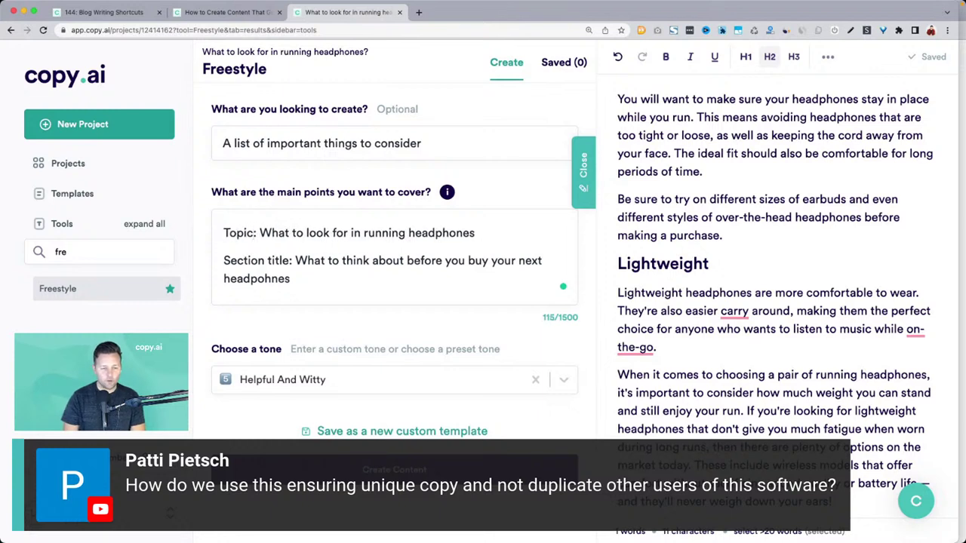
drag(291, 260, 223, 260)
text(Focus)
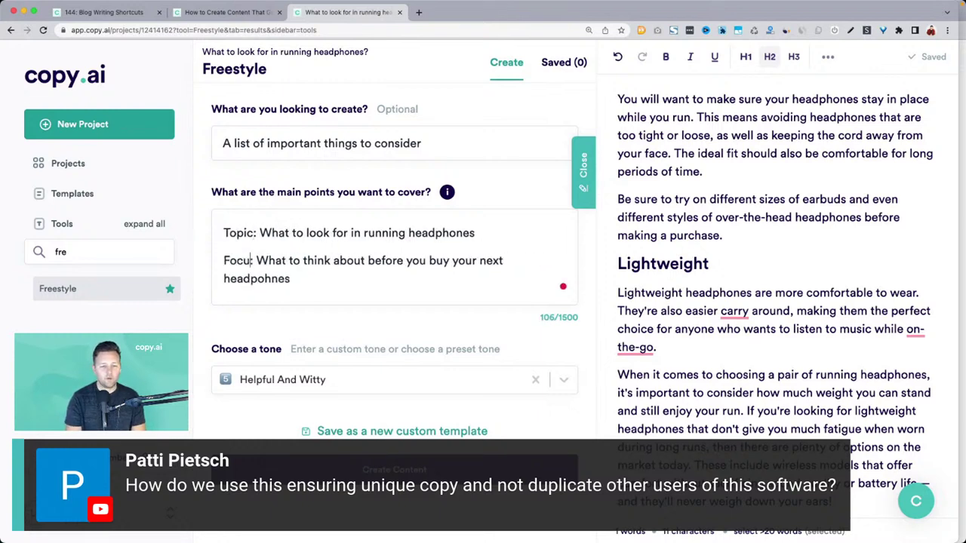
double_click(276, 260)
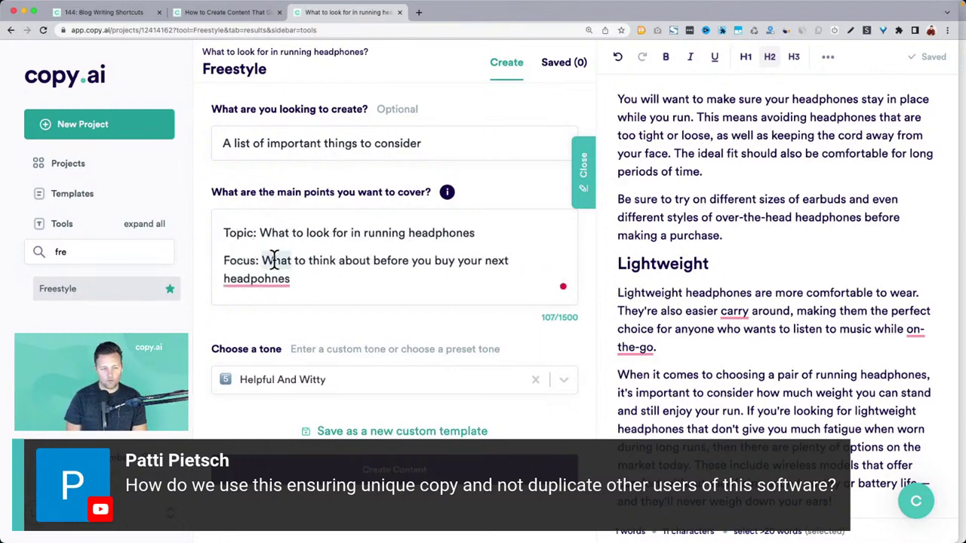
text(1-)
key(BackSpace)
text(0 things)
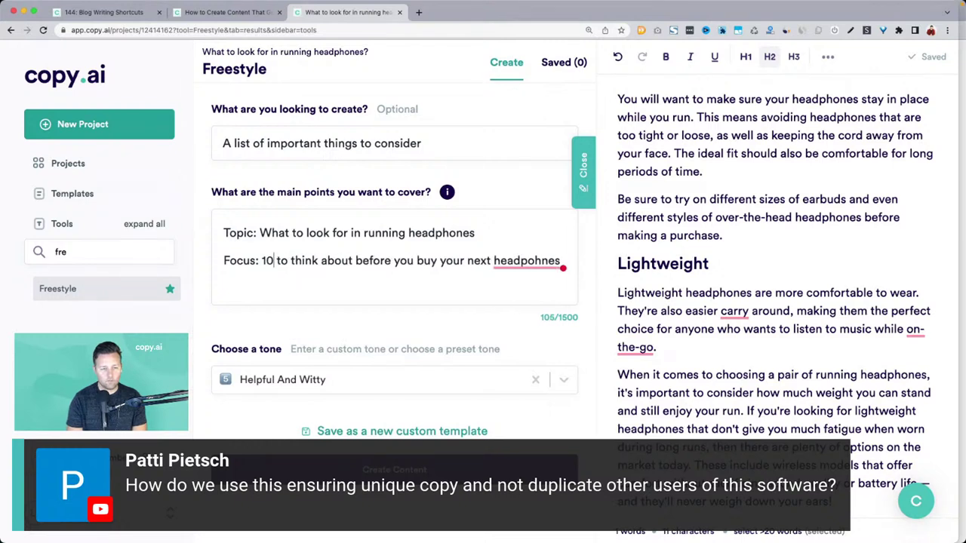
key(BackSpace)
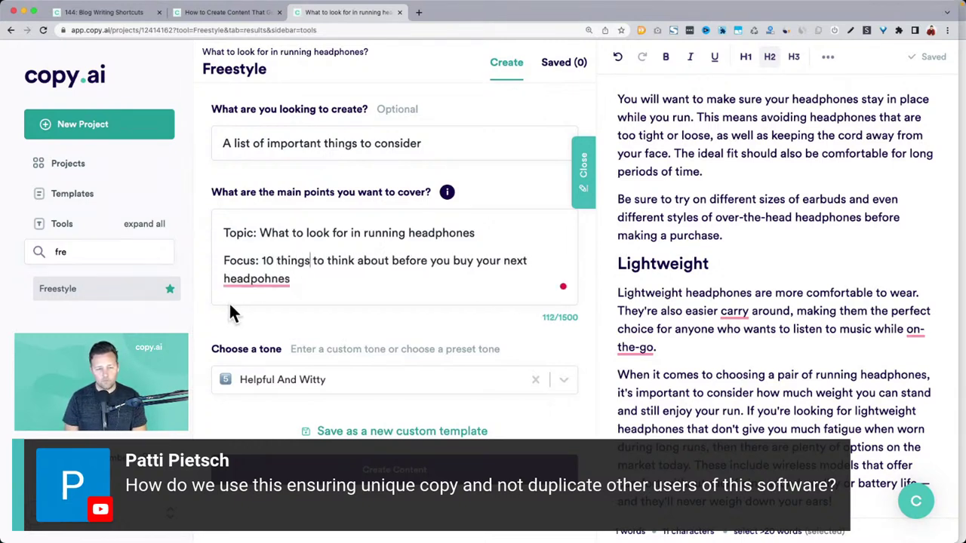
mouse_move(247, 280)
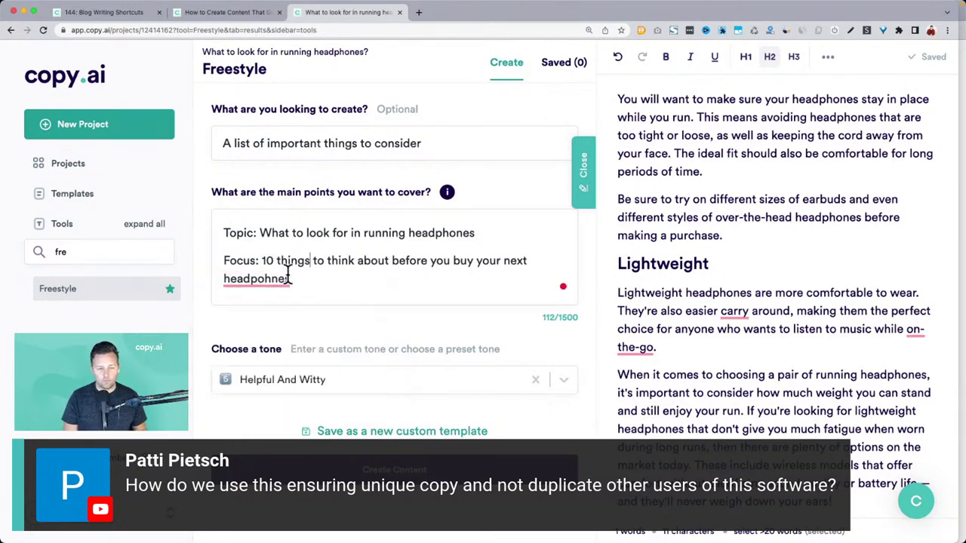
click(261, 307)
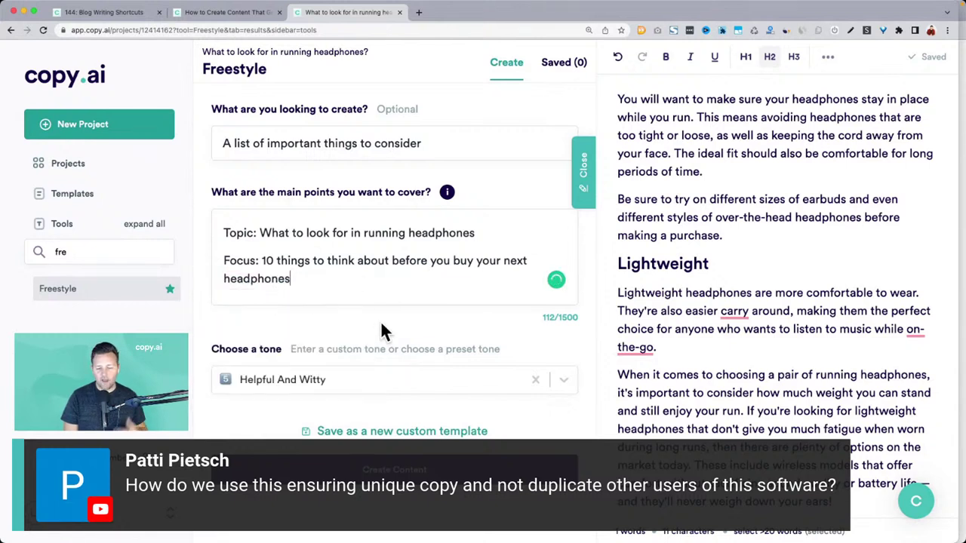
scroll(381, 322, down, 2)
Generate new output from the headphones brief and close the editor panel to widen the form.
click(383, 416)
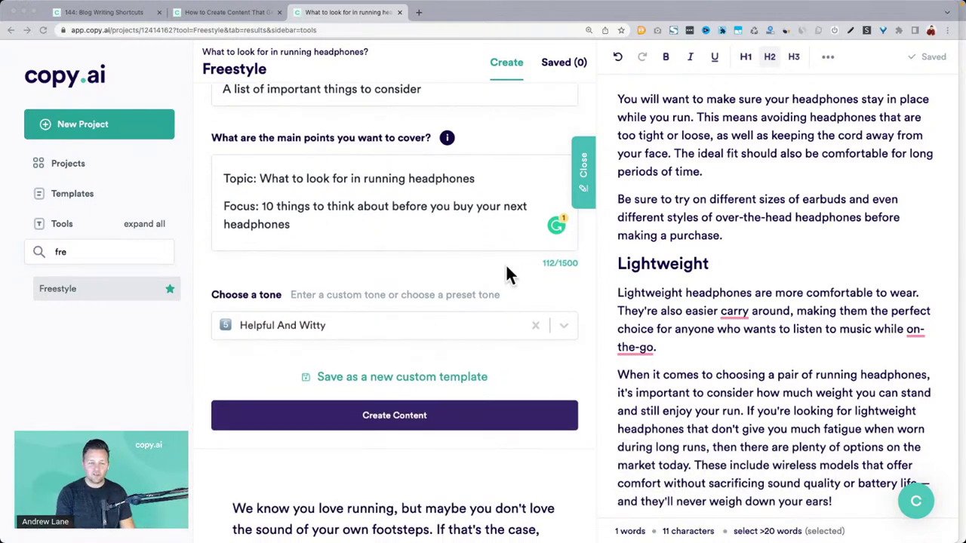
right_click(508, 274)
click(470, 257)
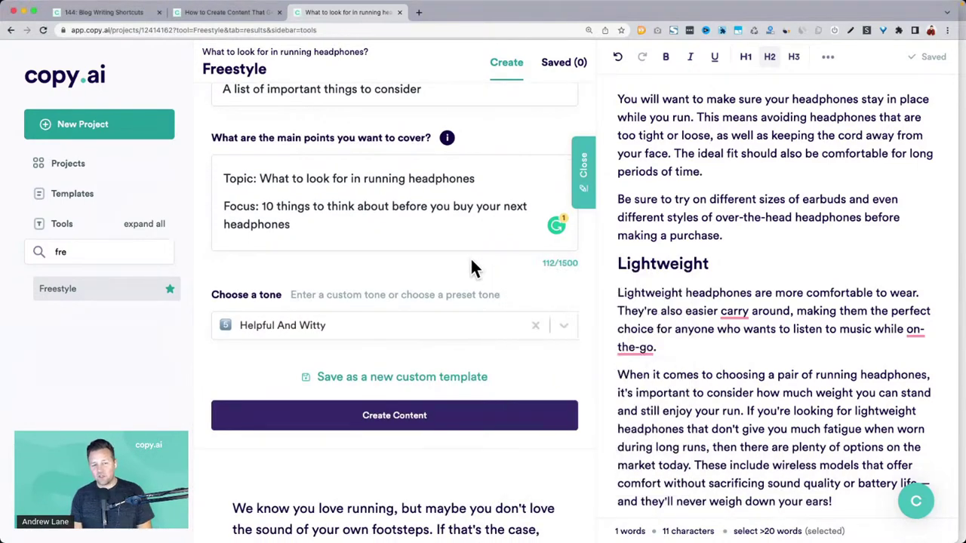
scroll(470, 257, up, 1)
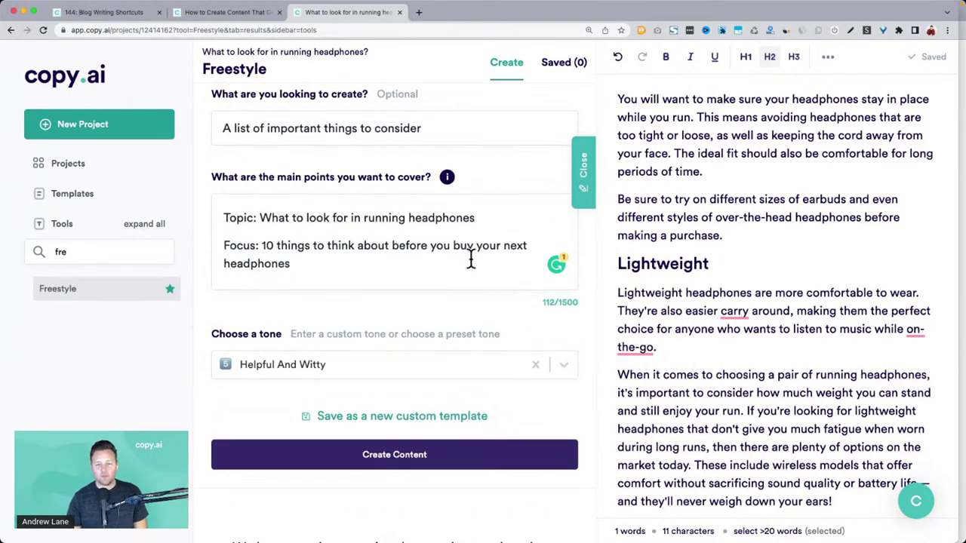
click(587, 169)
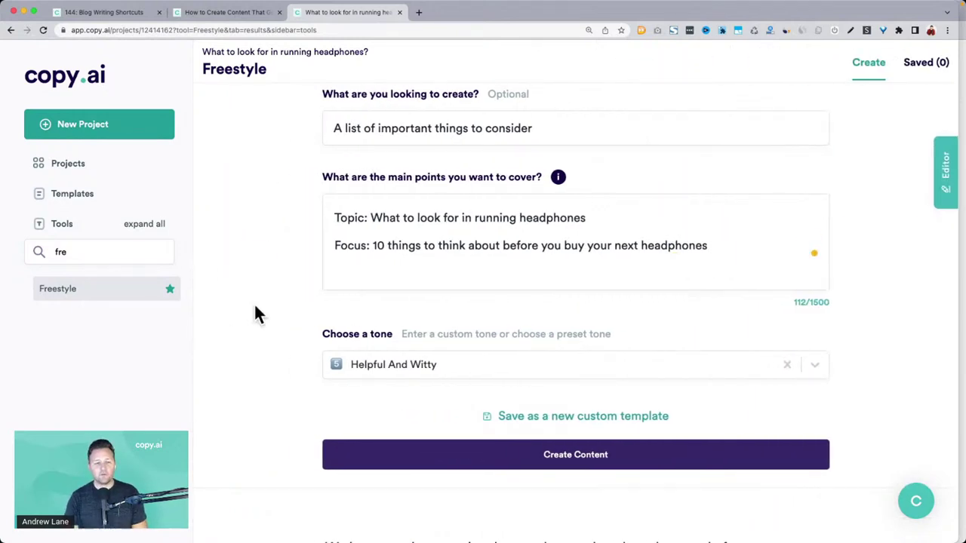
scroll(255, 310, down, 5)
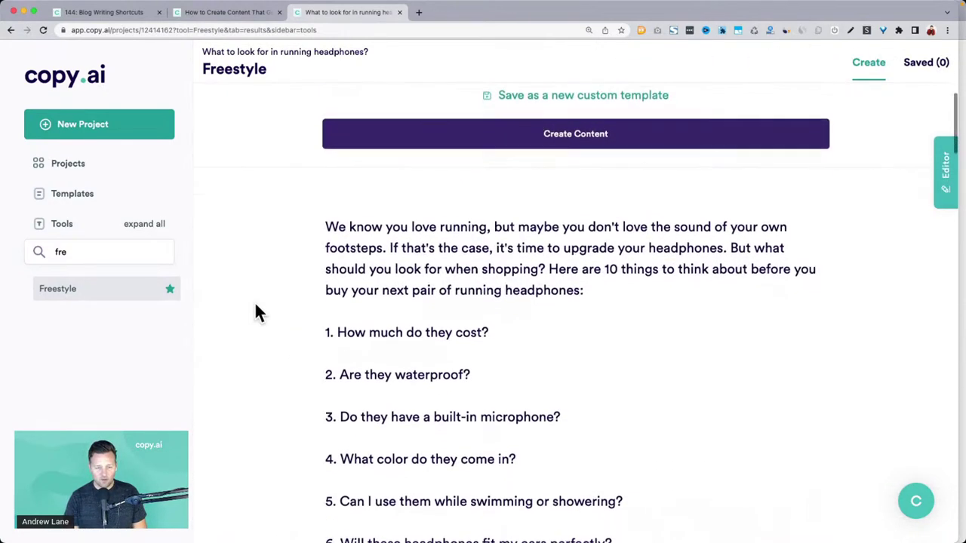
scroll(255, 310, down, 3)
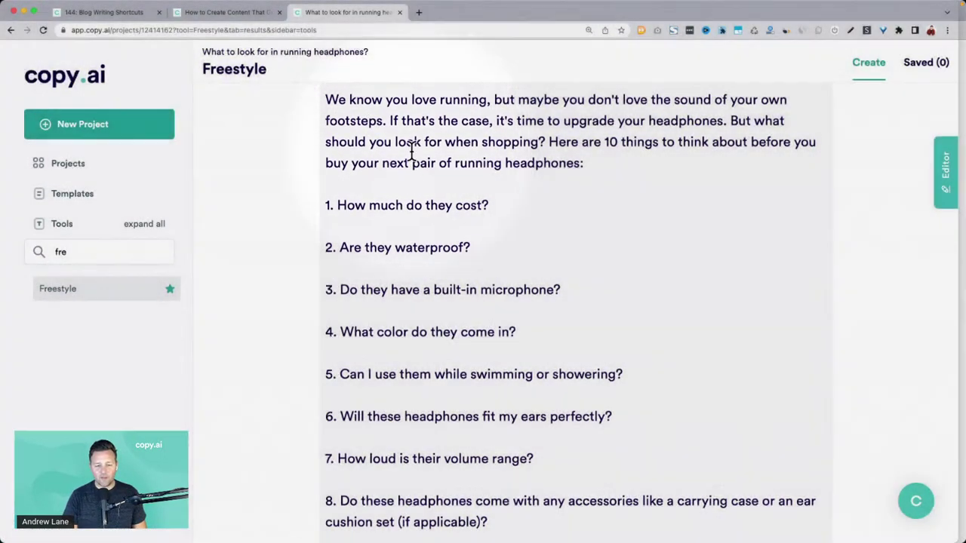
scroll(411, 151, down, 3)
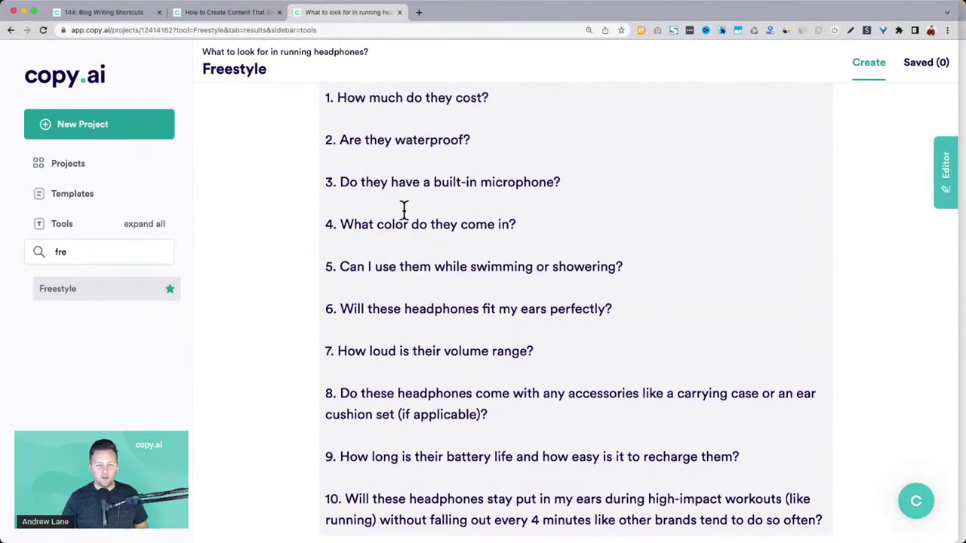
scroll(403, 212, up, 4)
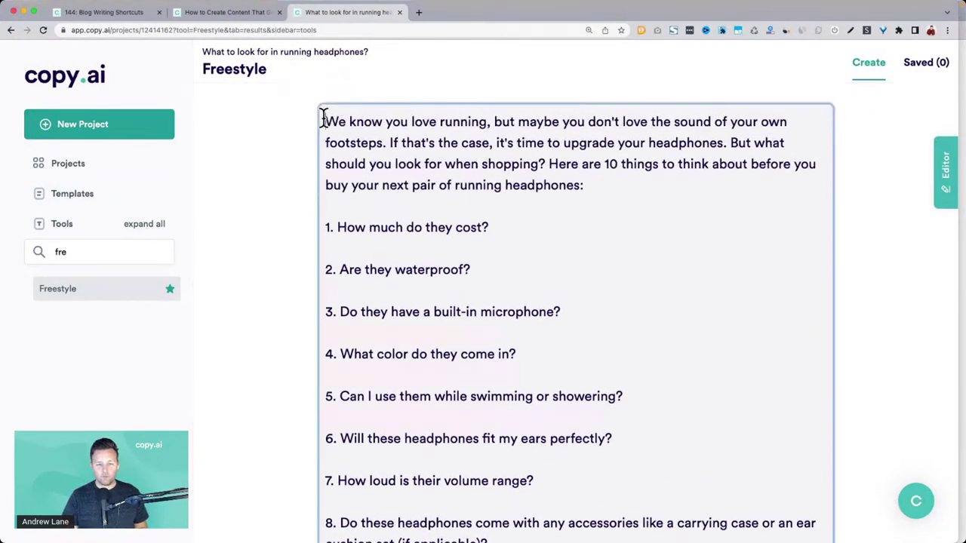
drag(323, 119, 612, 191)
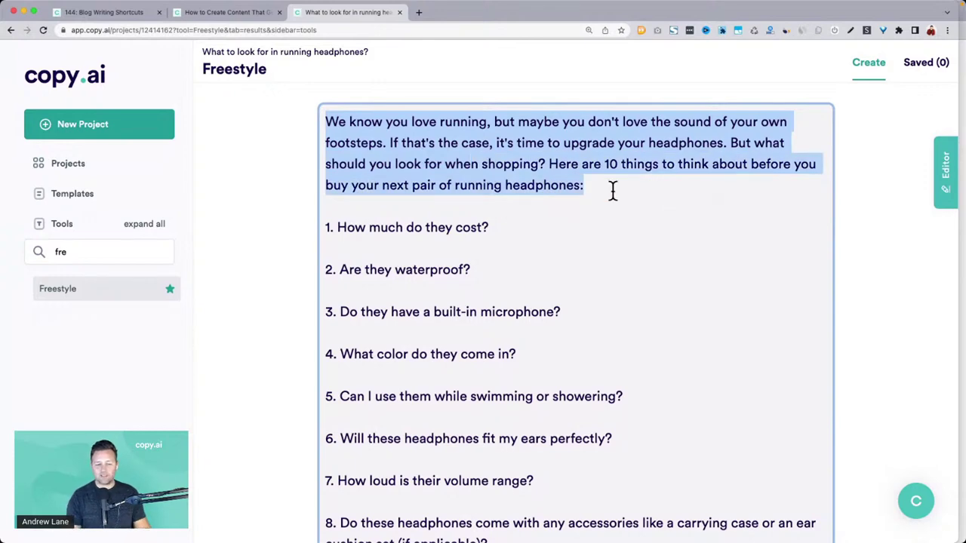
scroll(612, 191, down, 10)
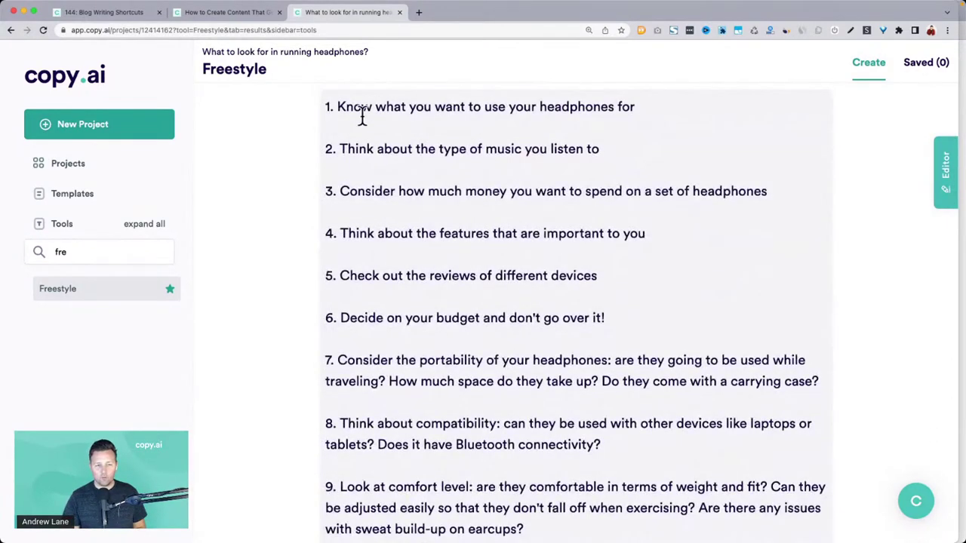
drag(360, 110, 578, 108)
click(358, 145)
drag(358, 145, 599, 146)
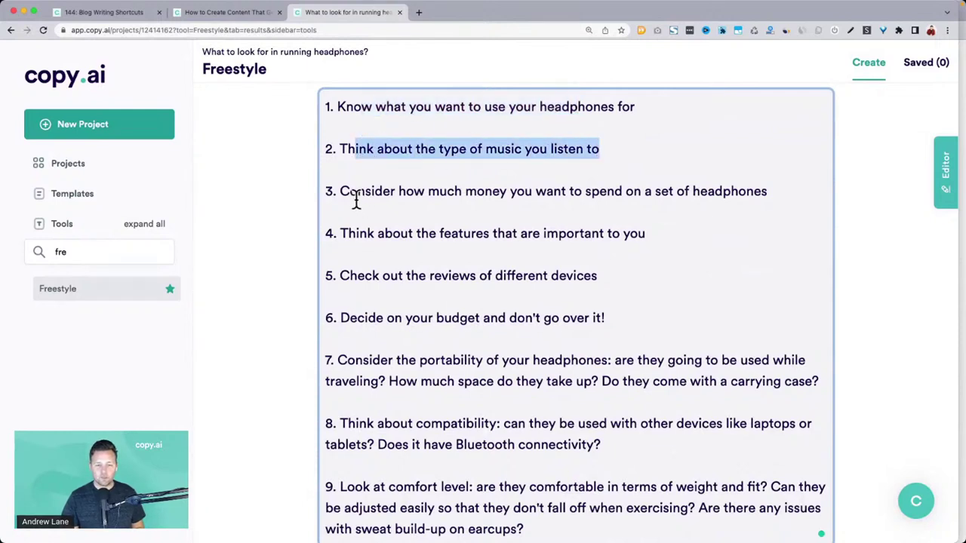
drag(349, 191, 708, 192)
drag(341, 233, 701, 239)
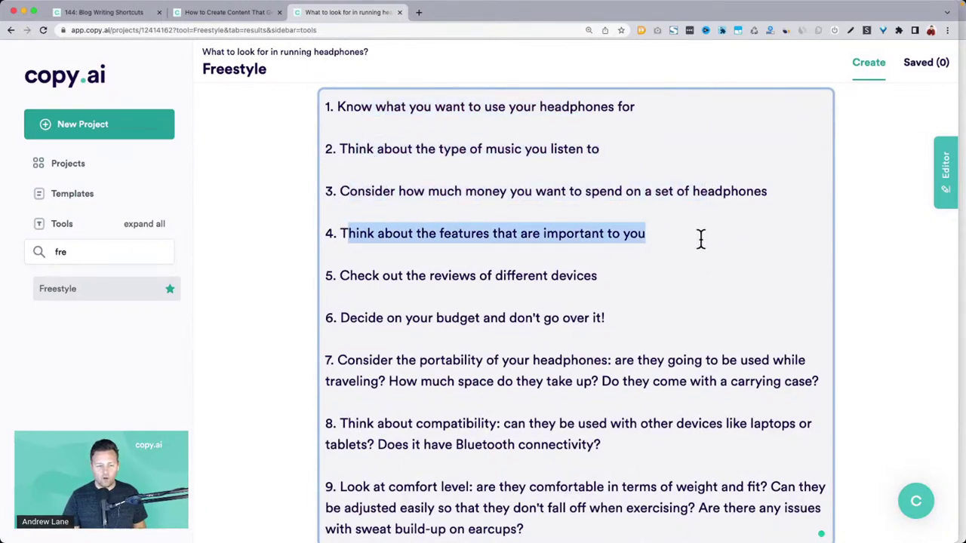
drag(341, 277, 551, 276)
drag(349, 318, 651, 319)
scroll(653, 319, down, 3)
scroll(652, 319, down, 10)
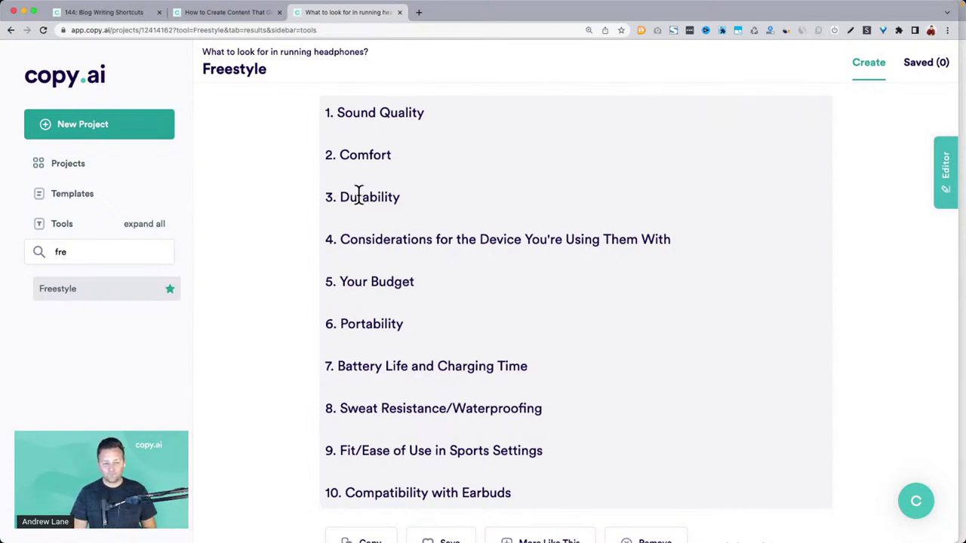
drag(323, 112, 554, 533)
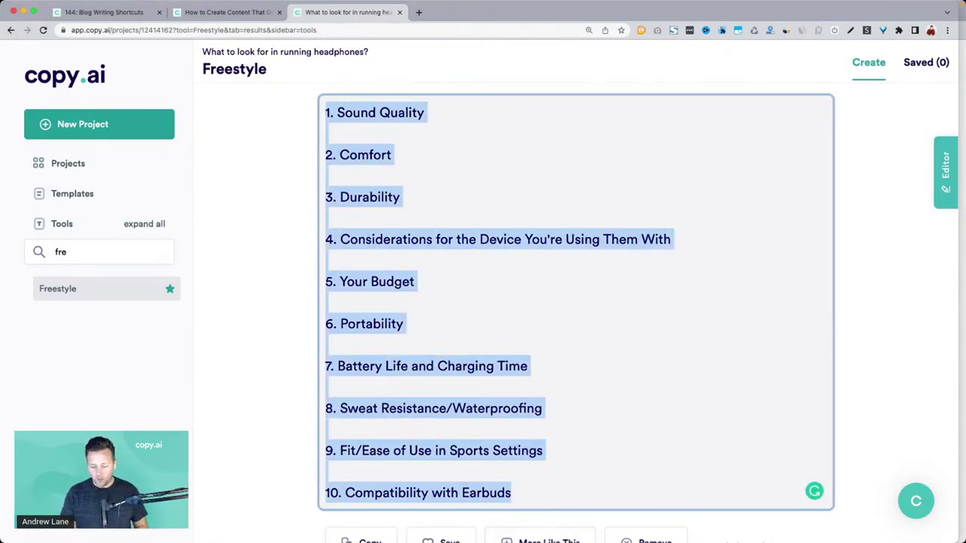
key(super+Tab)
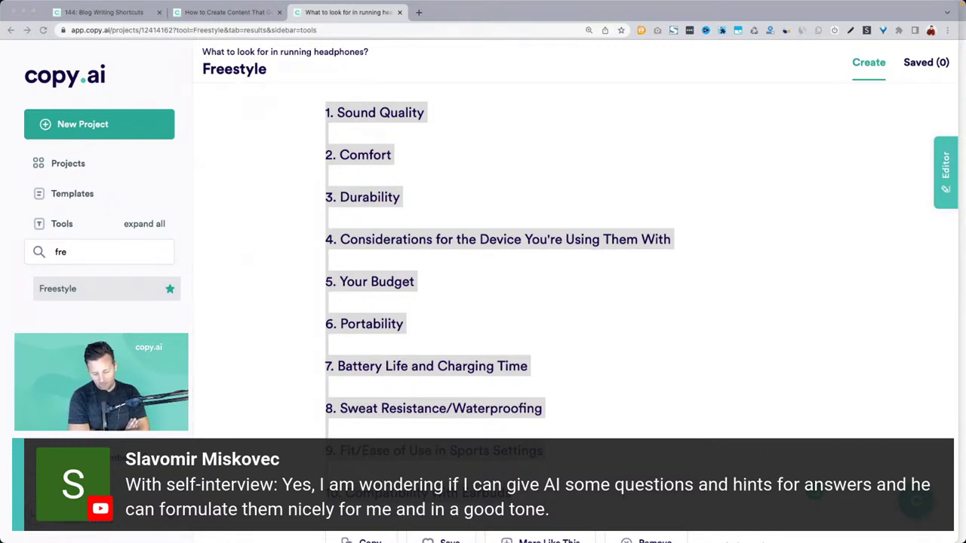
Replace the creation description with 'An answer to an interview question' and select all main-points text.
scroll(276, 190, up, 10)
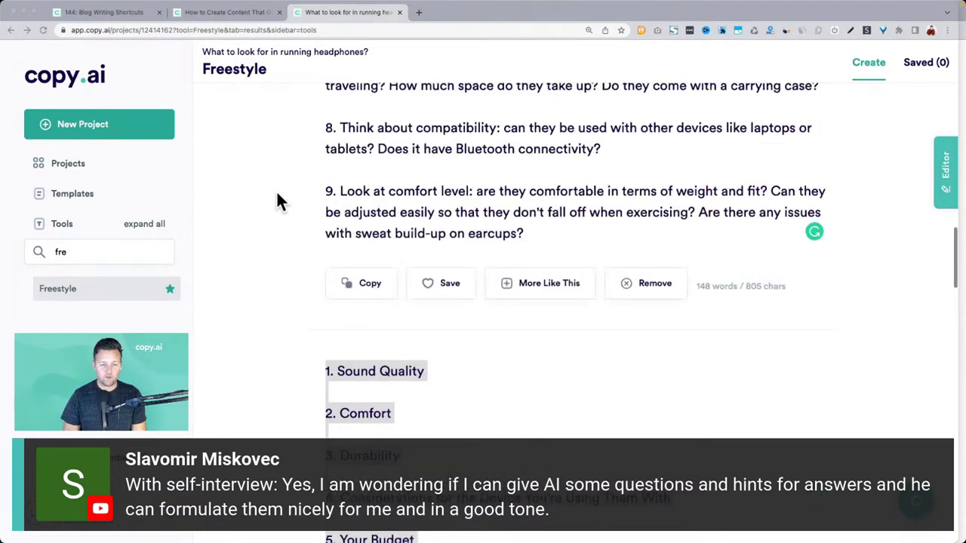
scroll(276, 191, up, 10)
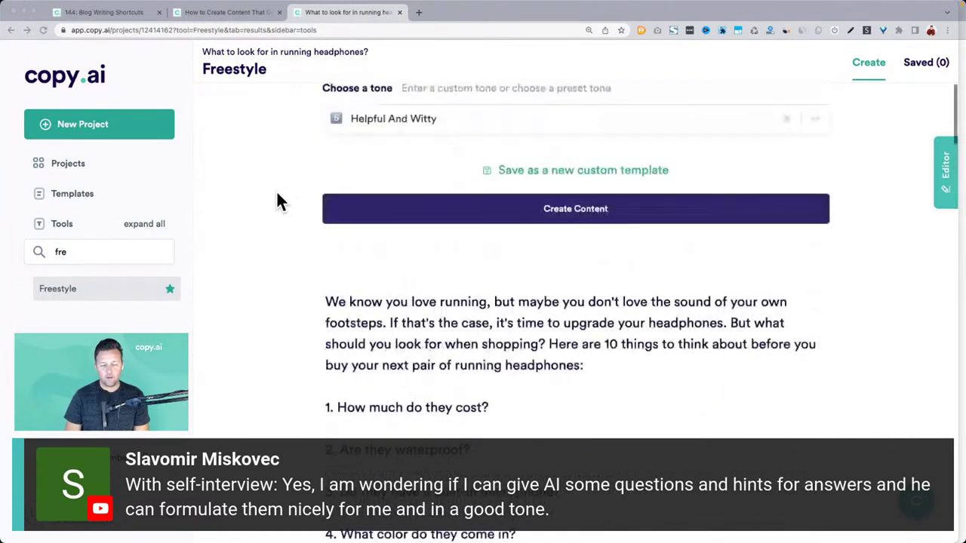
triple_click(377, 232)
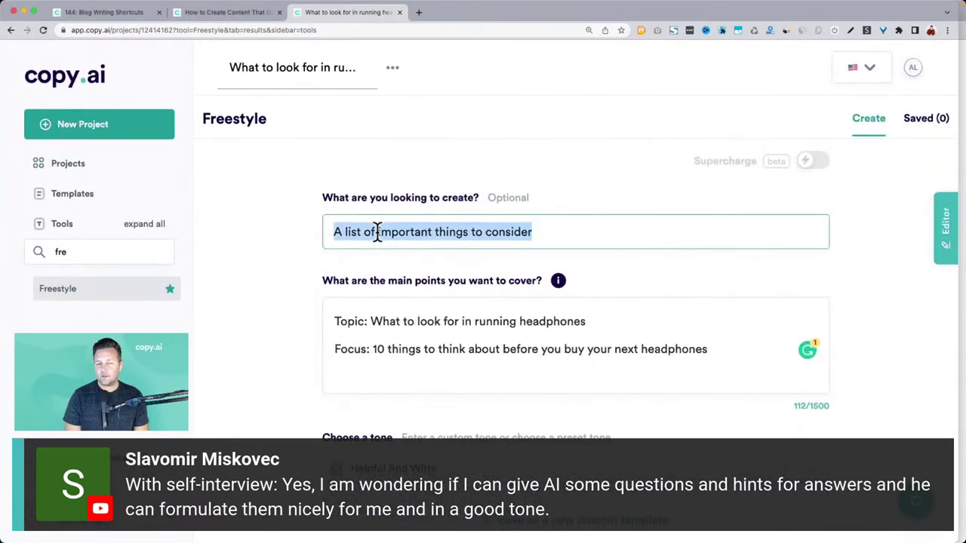
text(An answer )
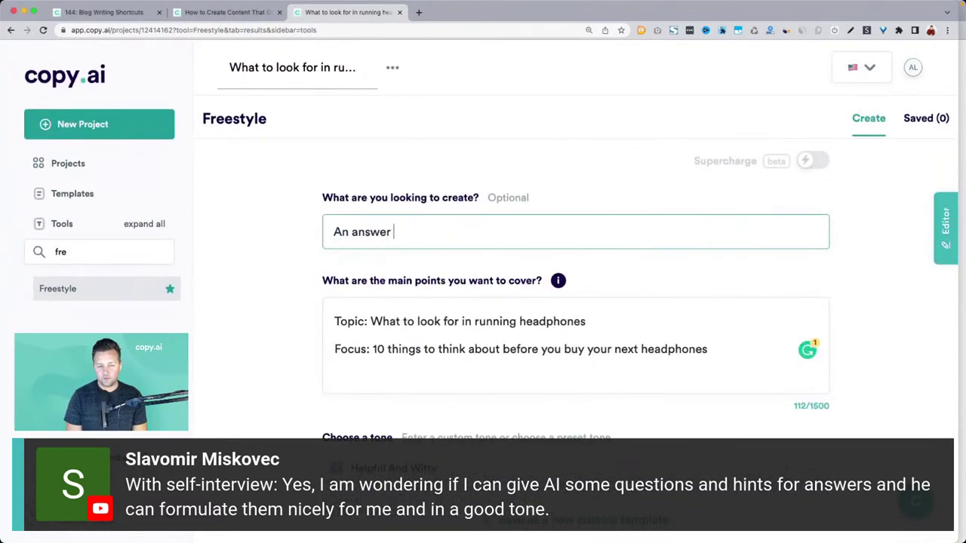
text(to an interview quet)
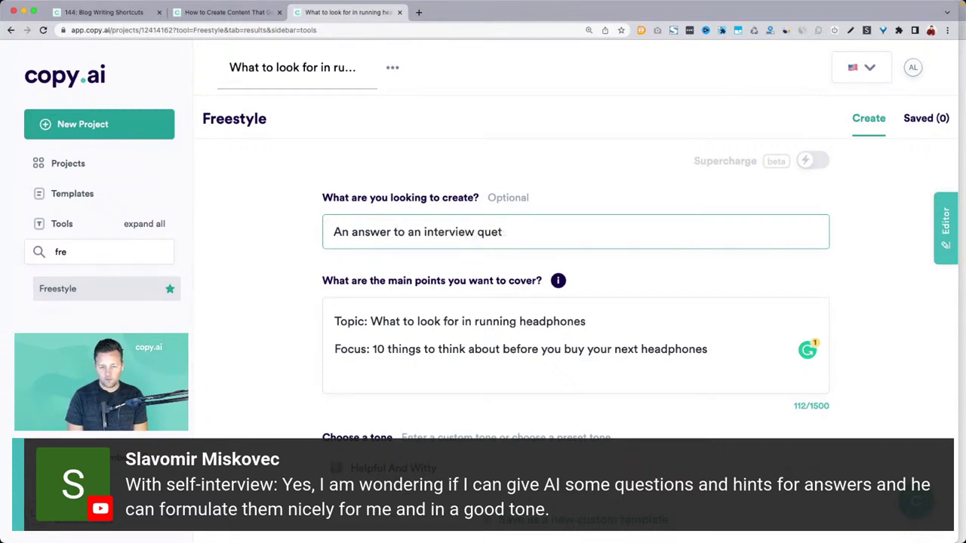
text(sionstion)
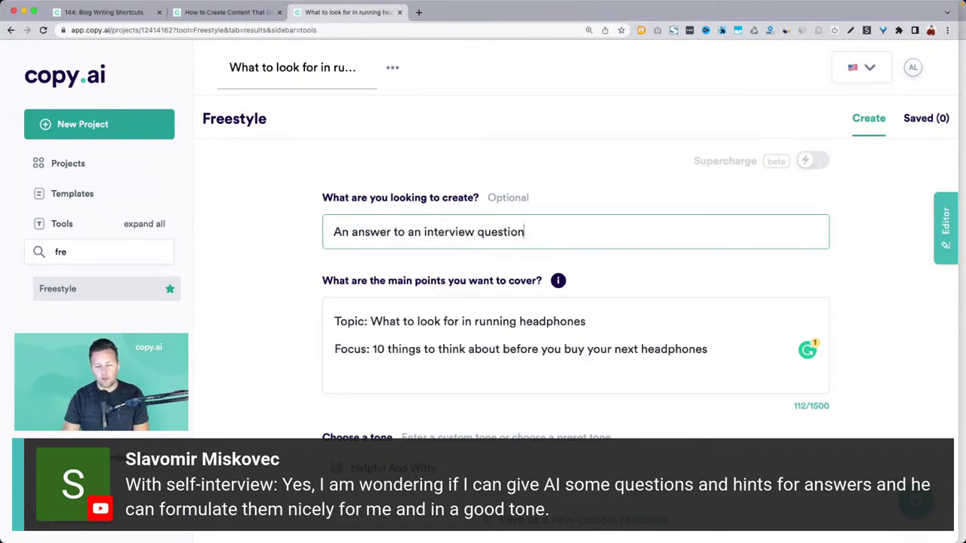
click(360, 358)
key(super+a)
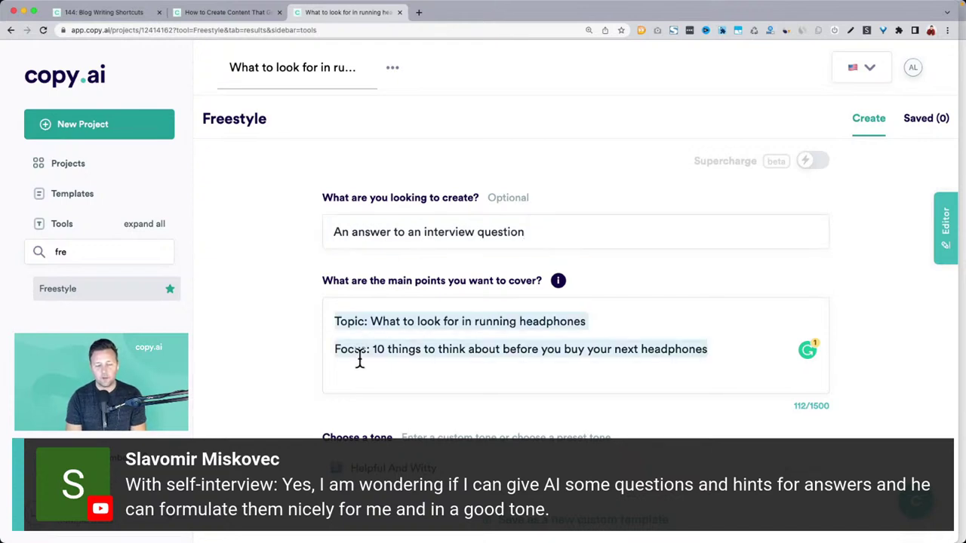
Enter the interview context, the question 'How has blogging changed over the past 10 years?', and 'Answer:'.
text(Context:)
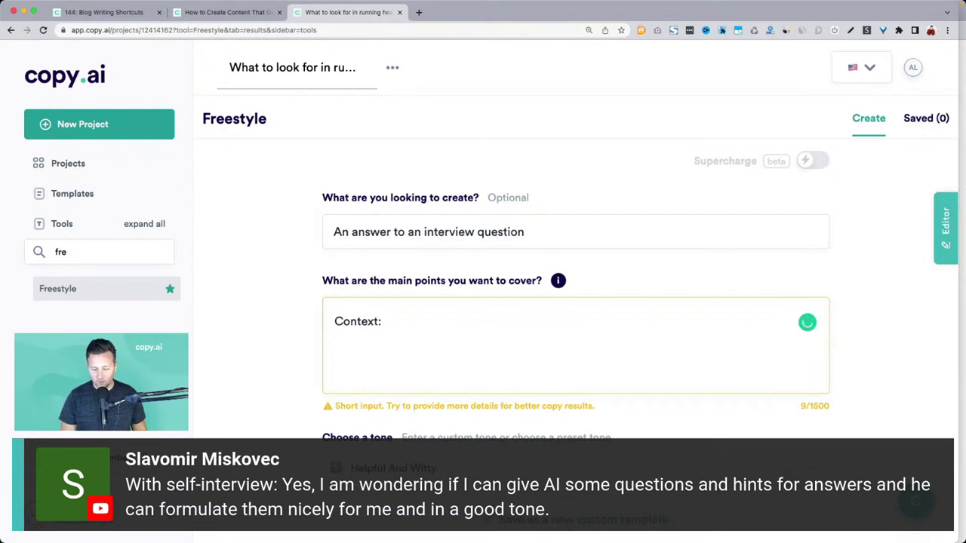
text(I'm being )
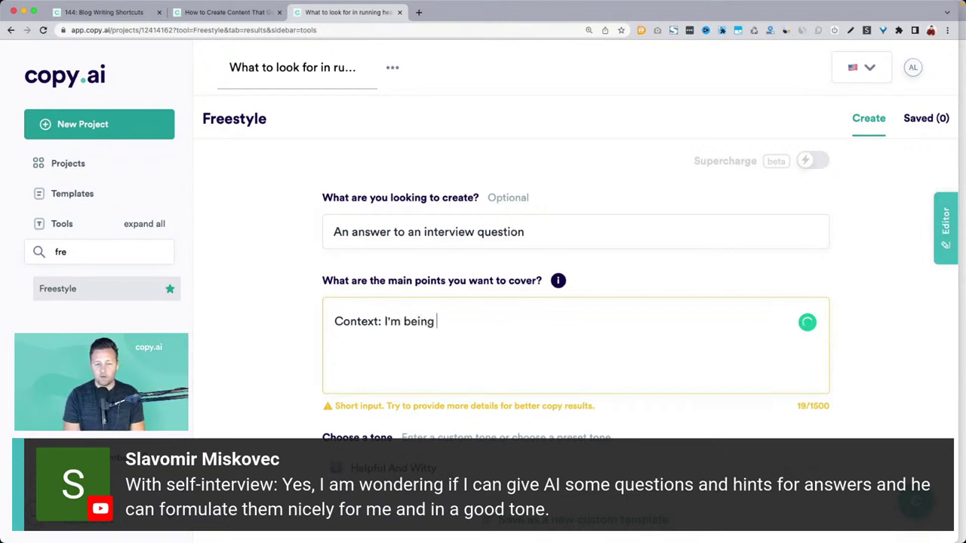
text(interviewed by a )
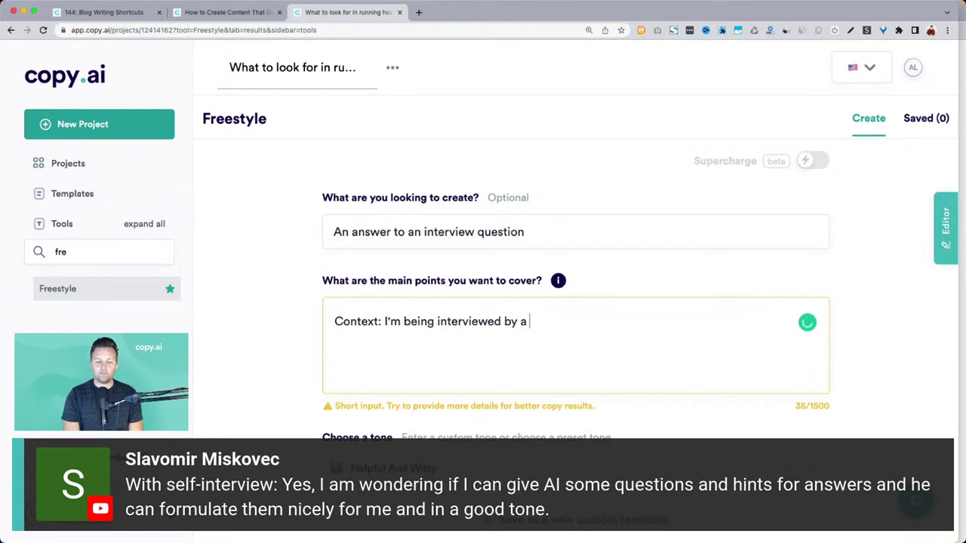
text(news )
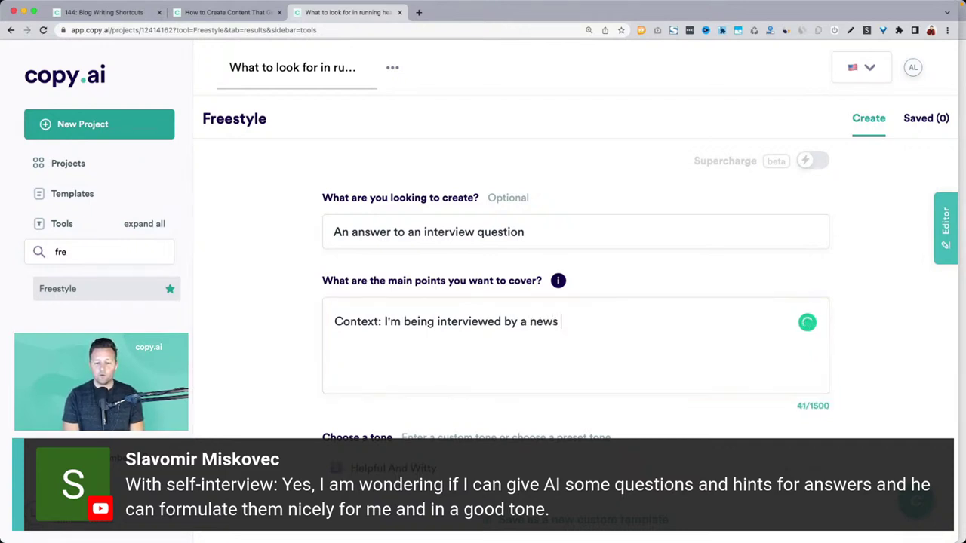
text(publication )
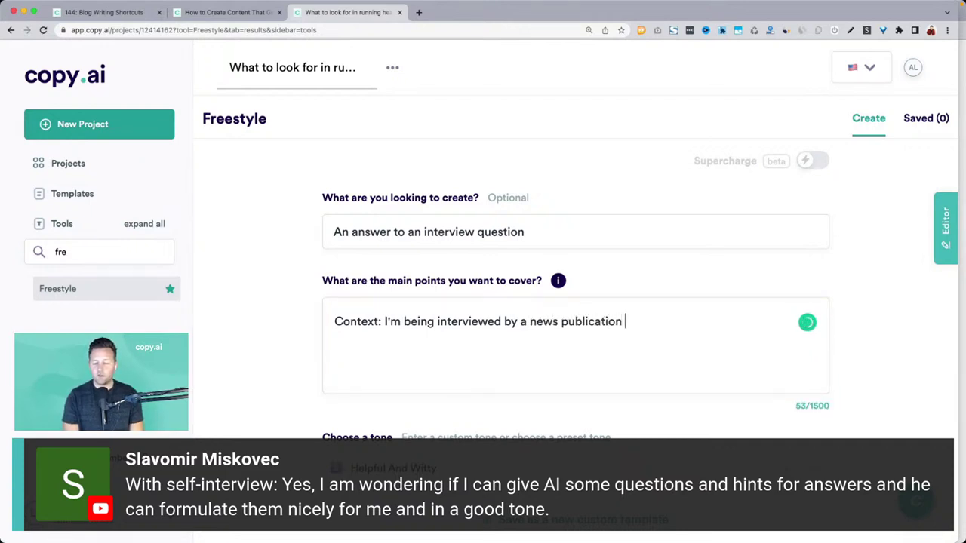
text(who wan)
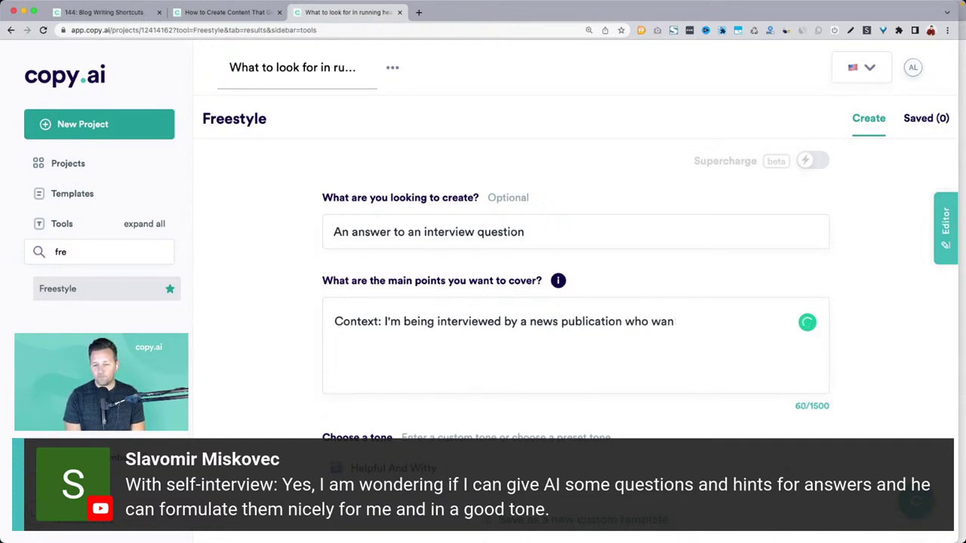
text(tssha)
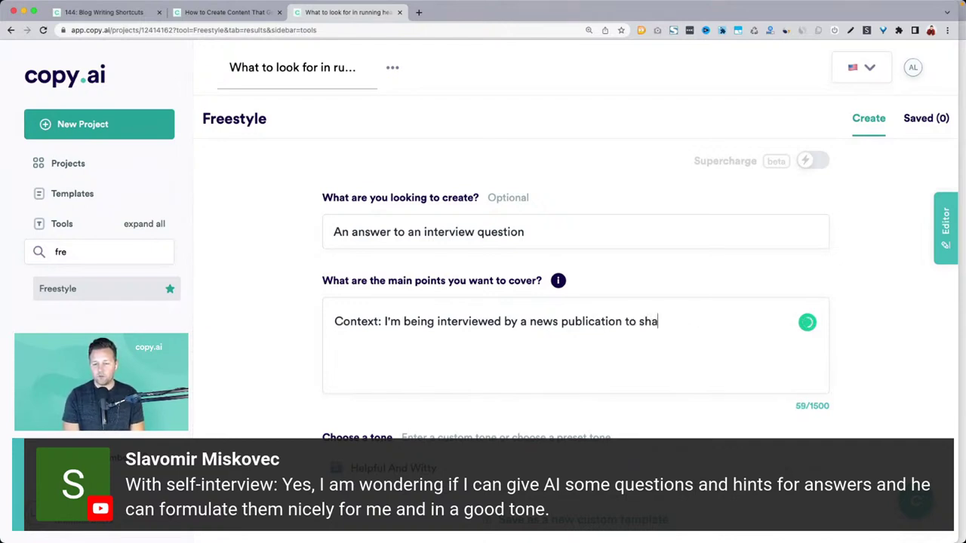
text(re my expertise )
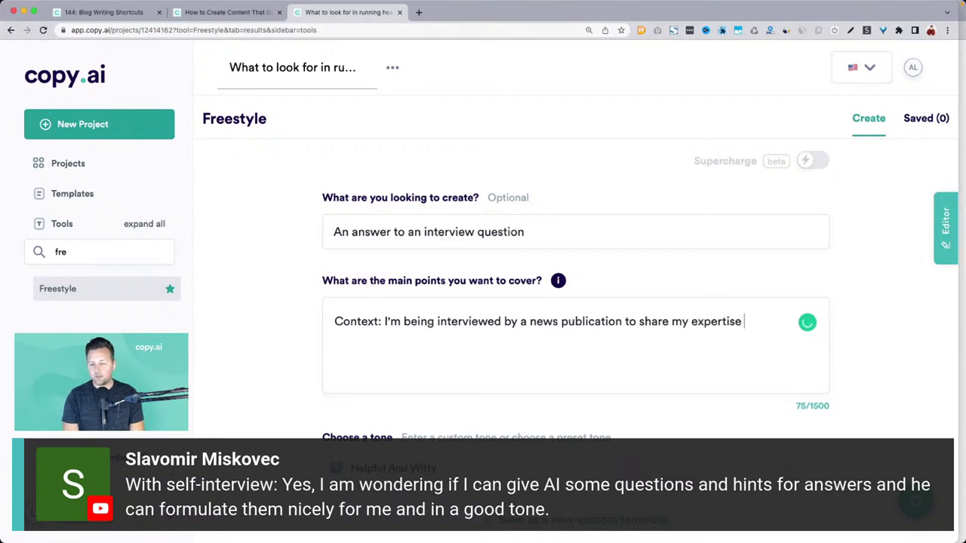
text(on blog writing)
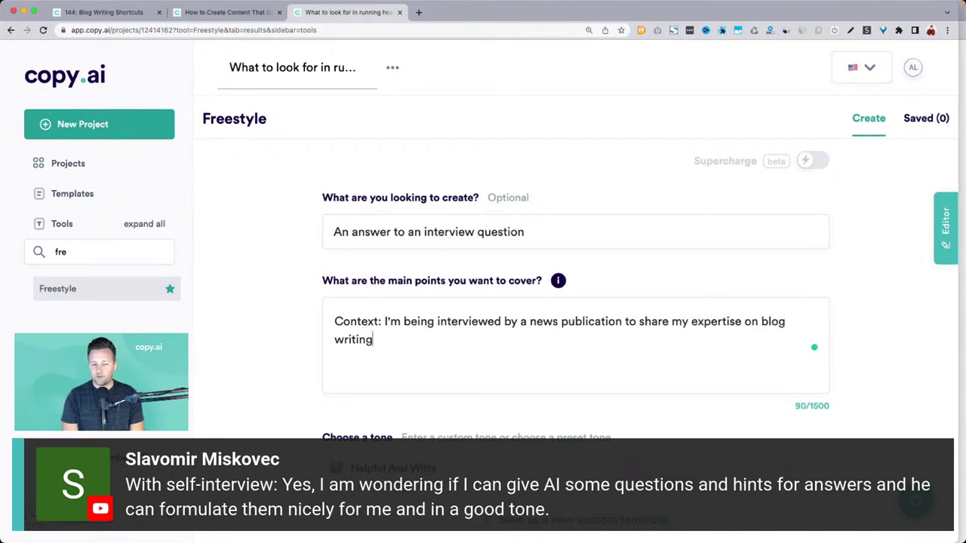
key(Return)
text(Ques)
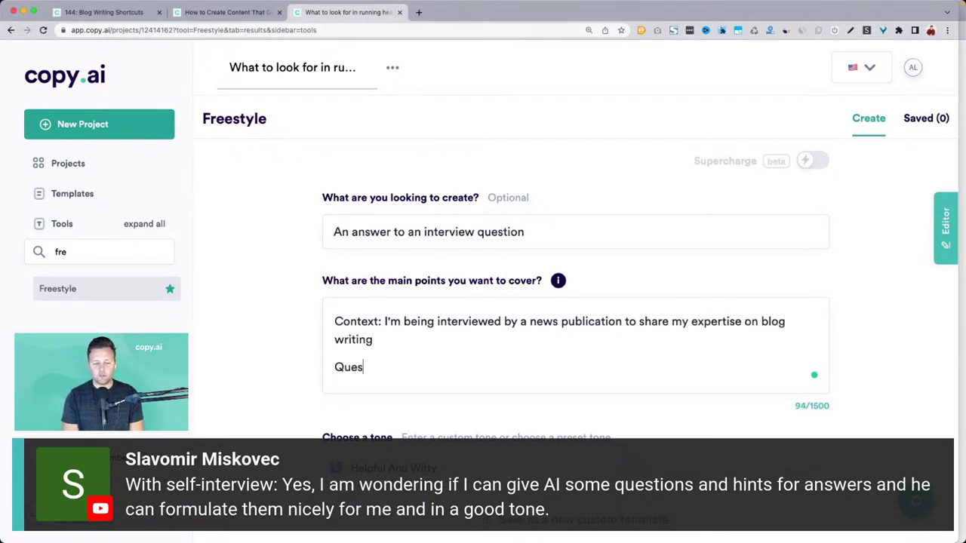
text(tion: Wh)
key(BackSpace)
key(BackSpace)
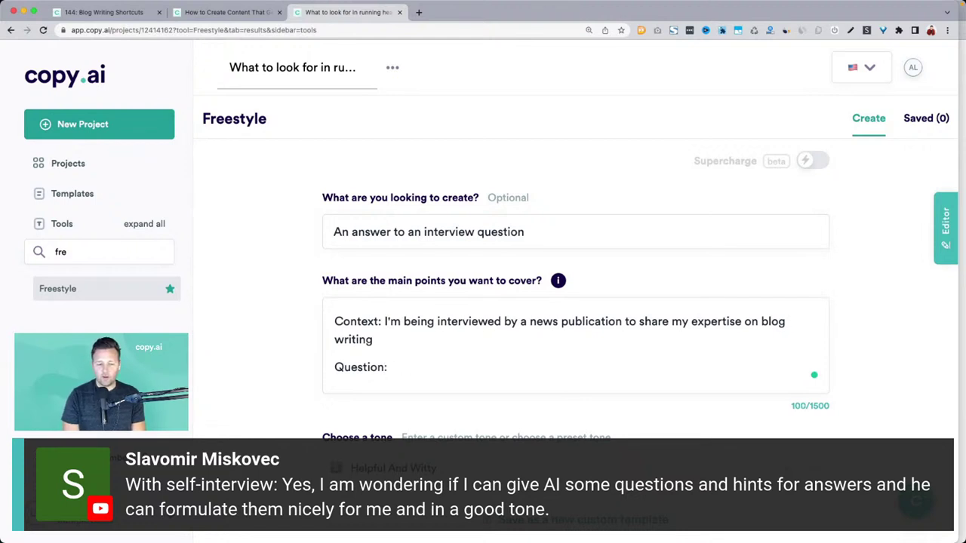
text(How has )
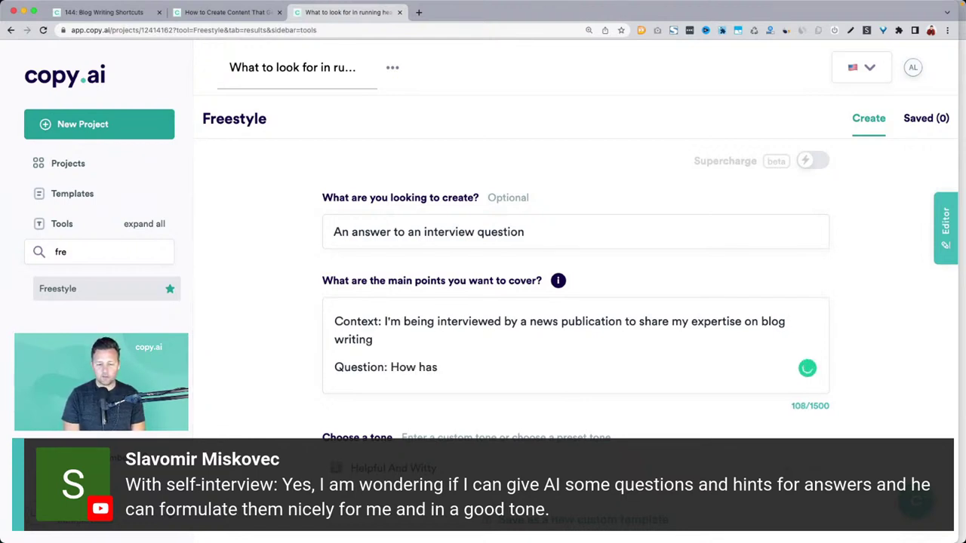
text(blogging )
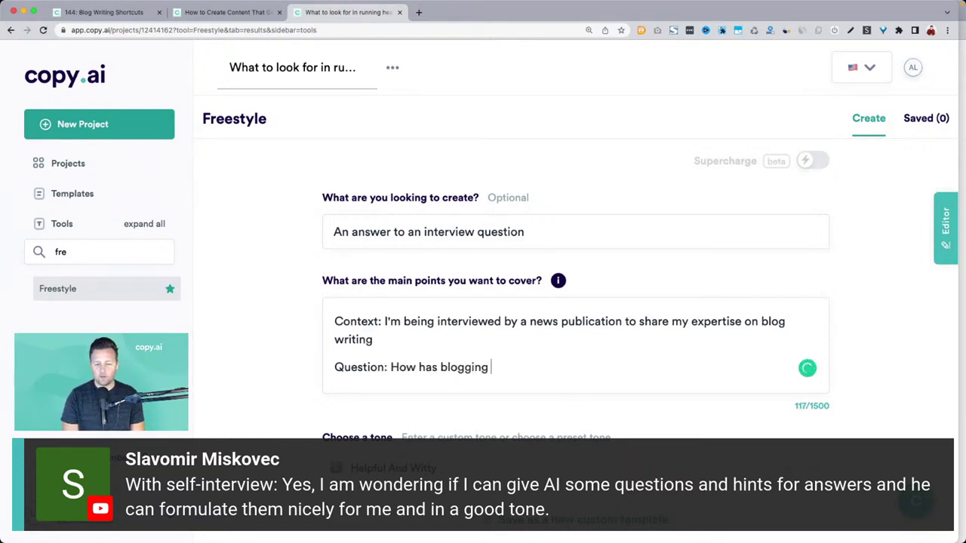
text(changed over the p)
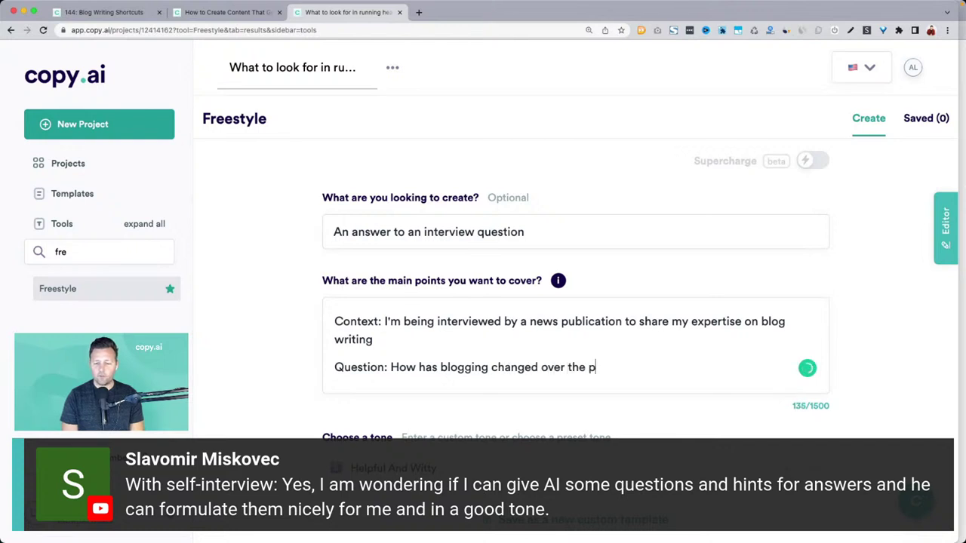
text(ast 10 years?)
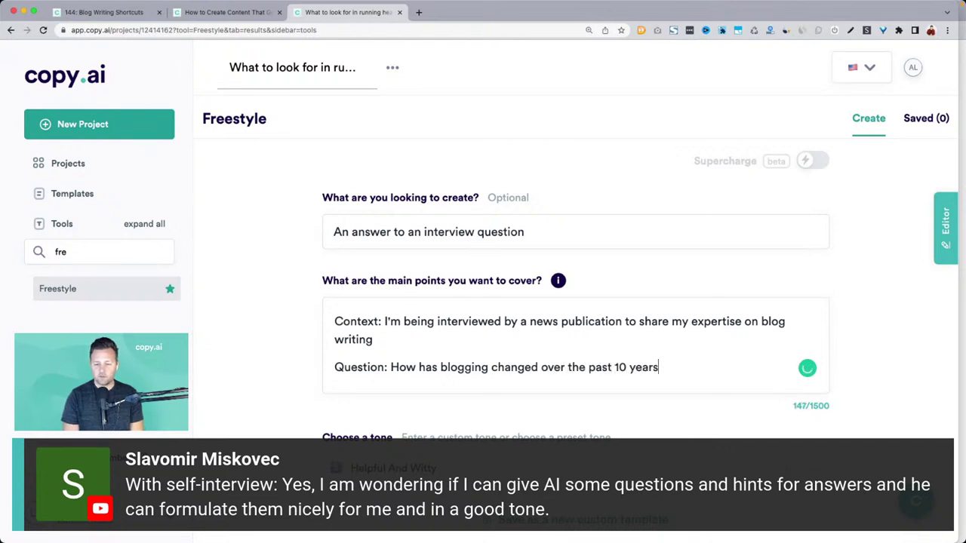
key(Return)
text(Answer:)
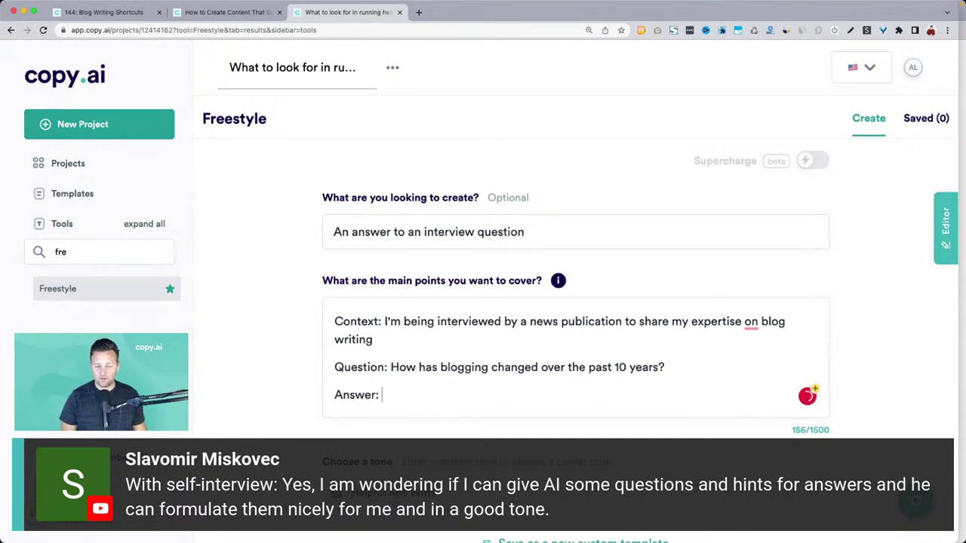
Add the answer hint: SEO is still important, but provide more value to readers to rank highly.
scroll(390, 272, down, 1)
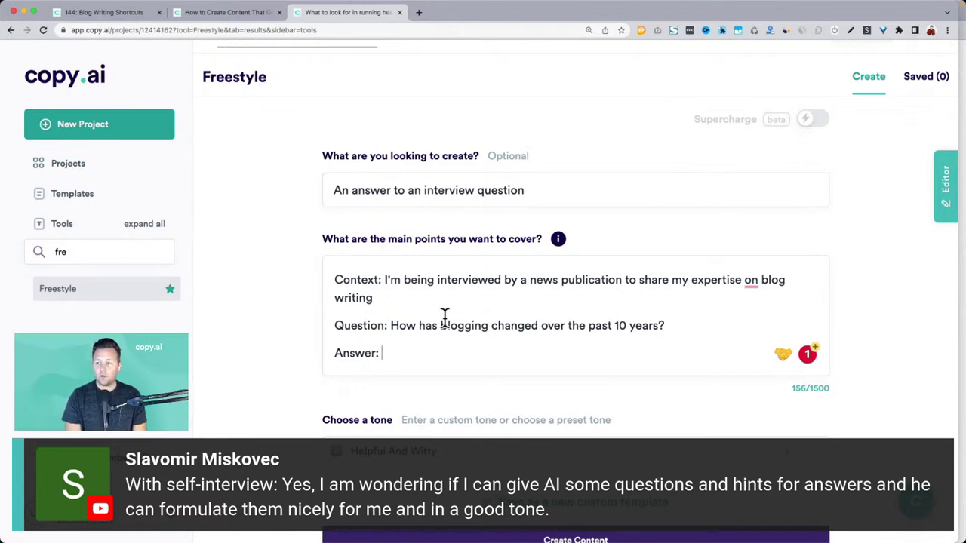
text(SEO )
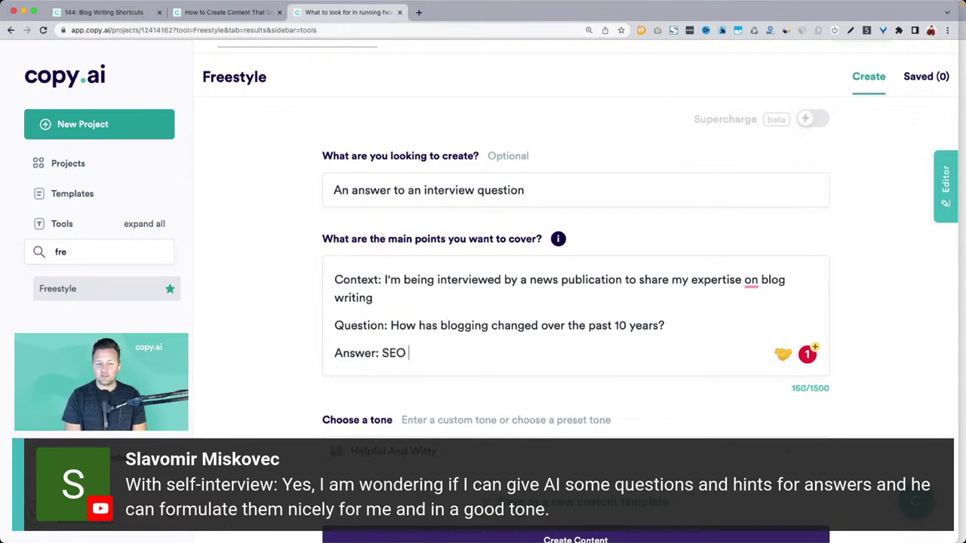
text(is still )
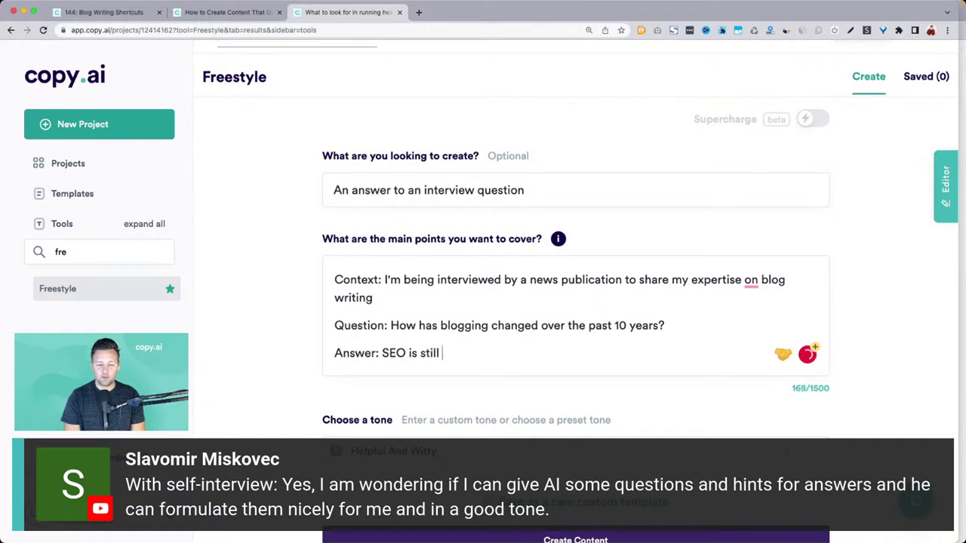
text(important but )
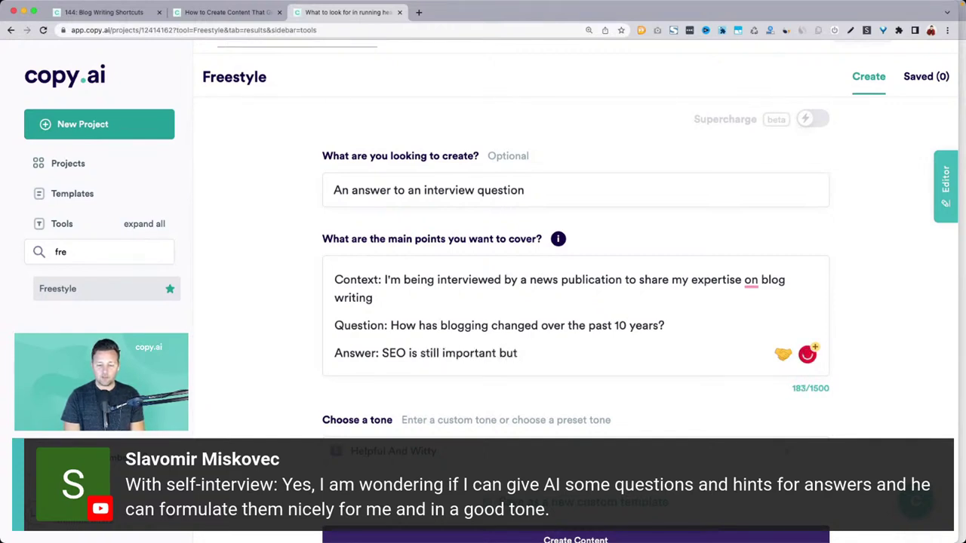
text(you need to )
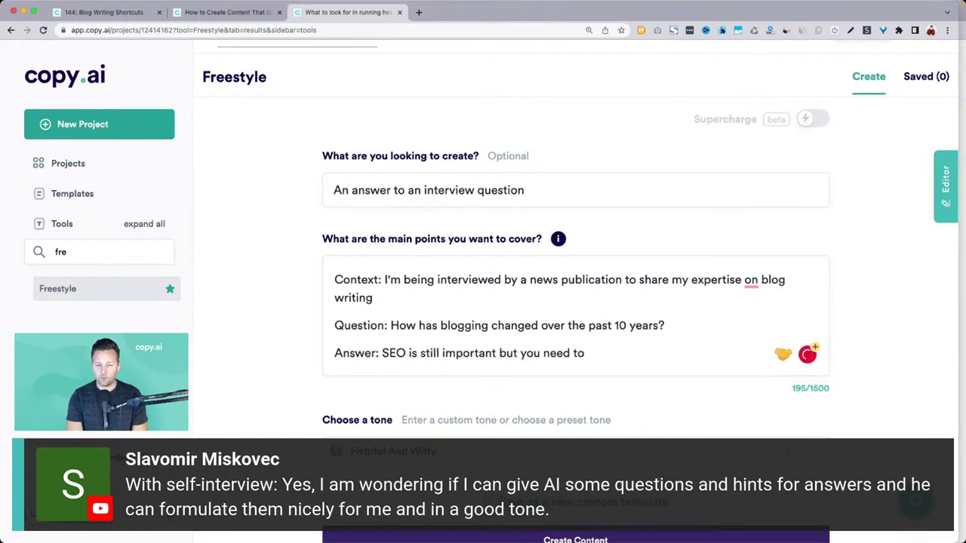
text(provide more value)
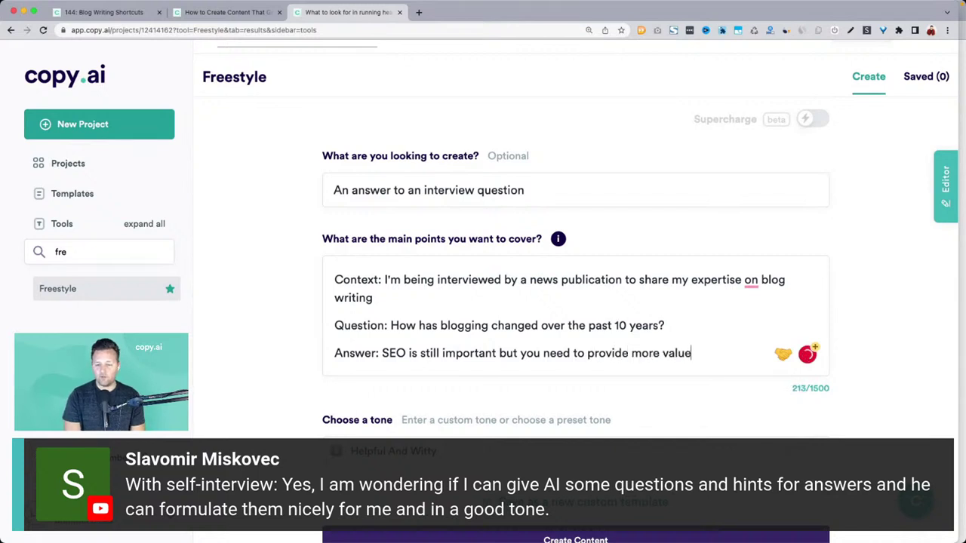
text( to your readre)
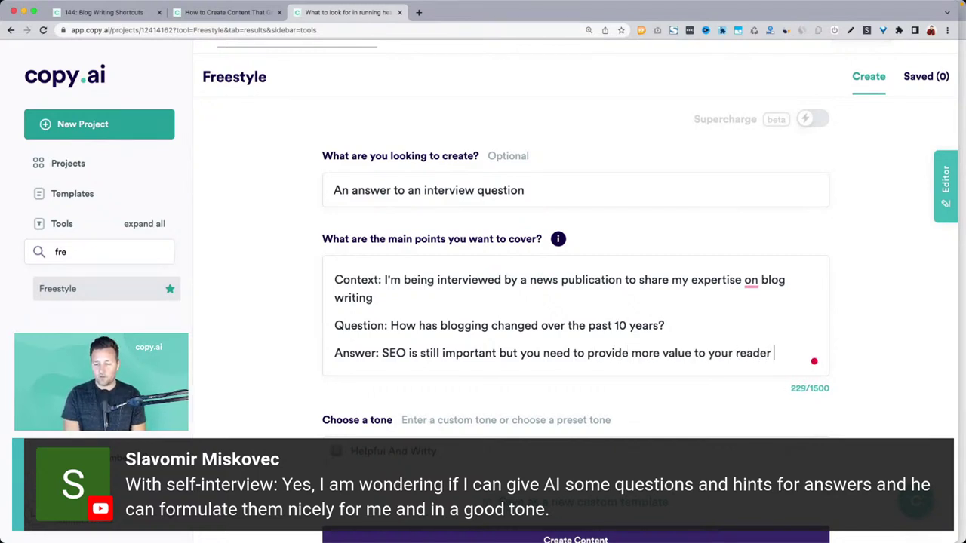
text( if you want to rank )
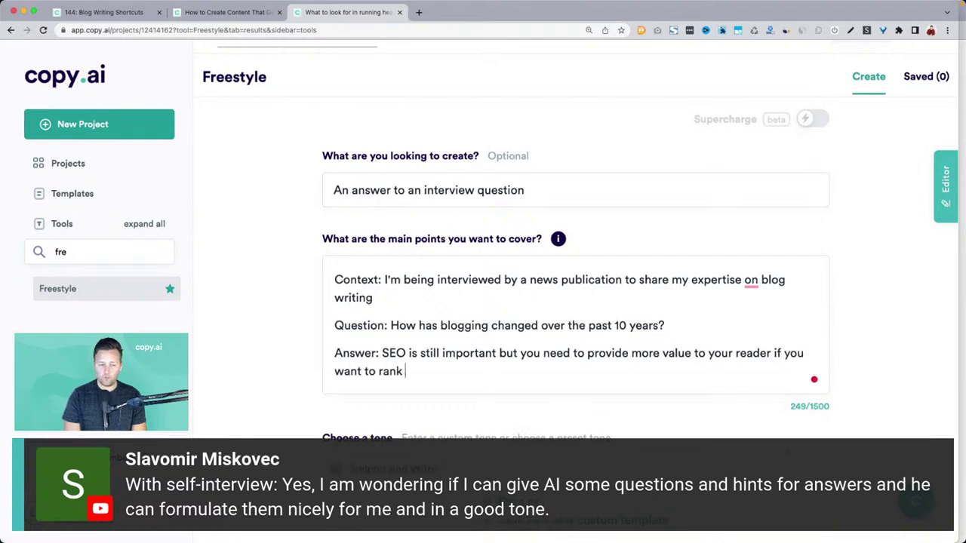
text(highly)
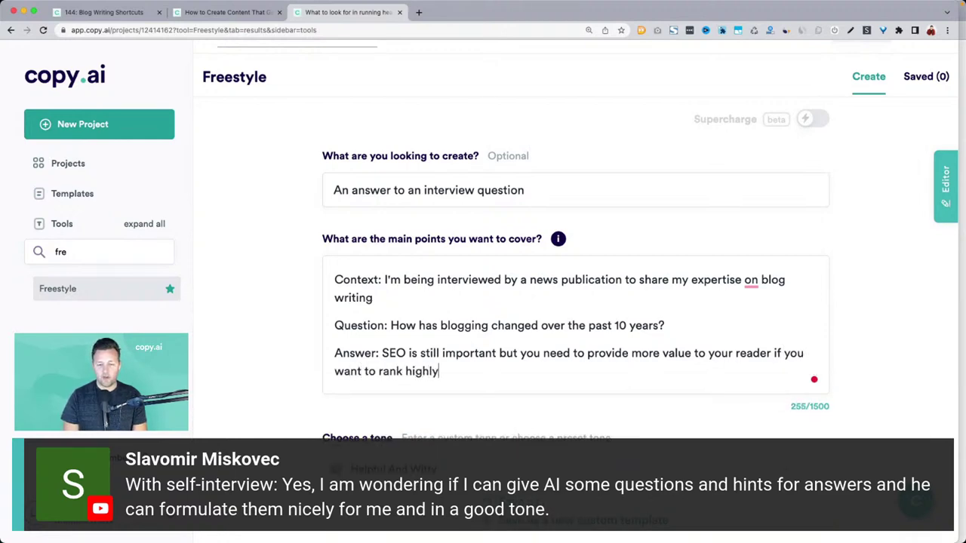
scroll(273, 341, down, 3)
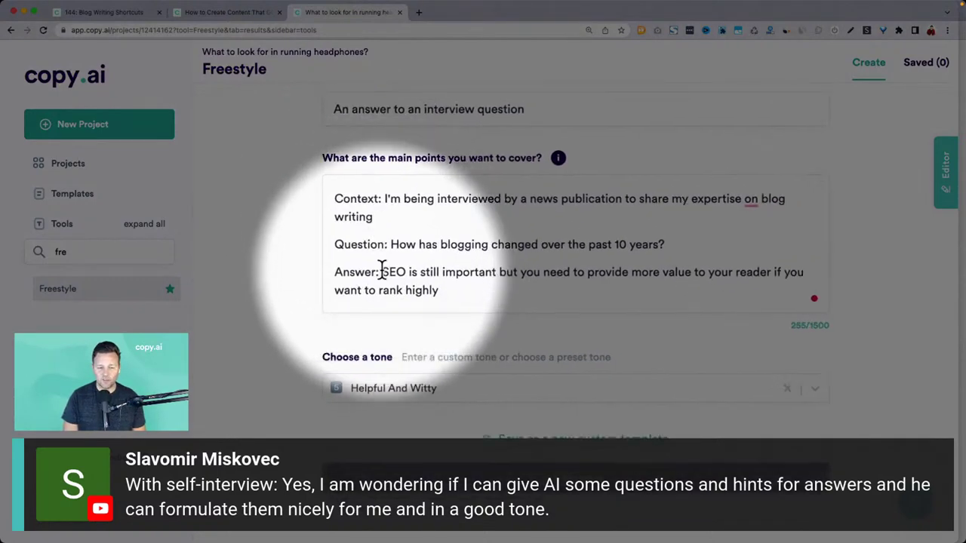
Read through the generated answers, selecting the first answer, the Today paragraph and the long answer's opening.
scroll(312, 287, down, 5)
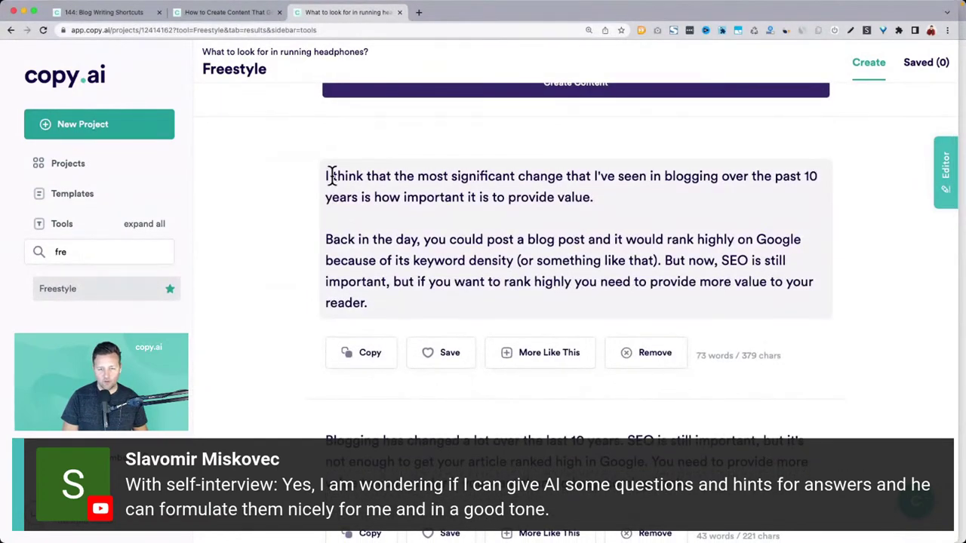
click(386, 239)
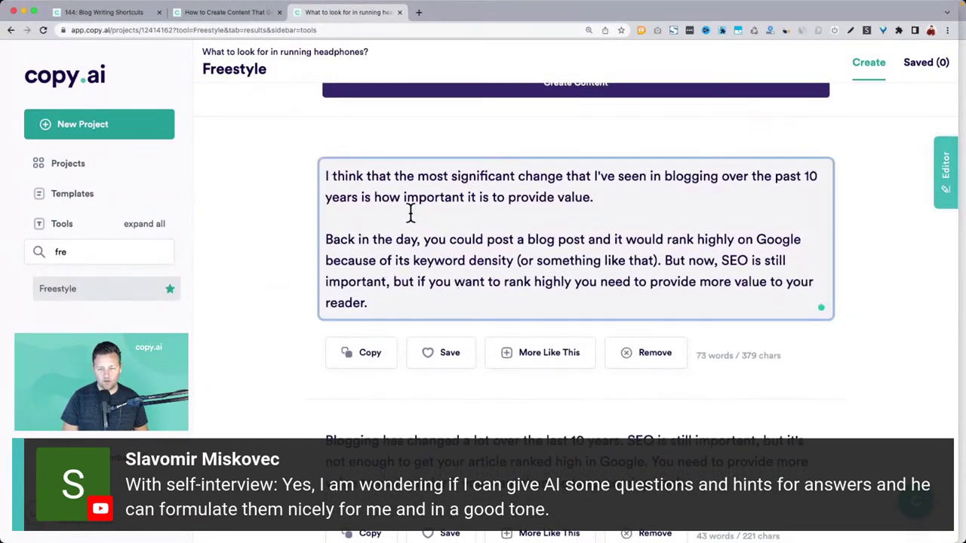
drag(330, 177, 390, 304)
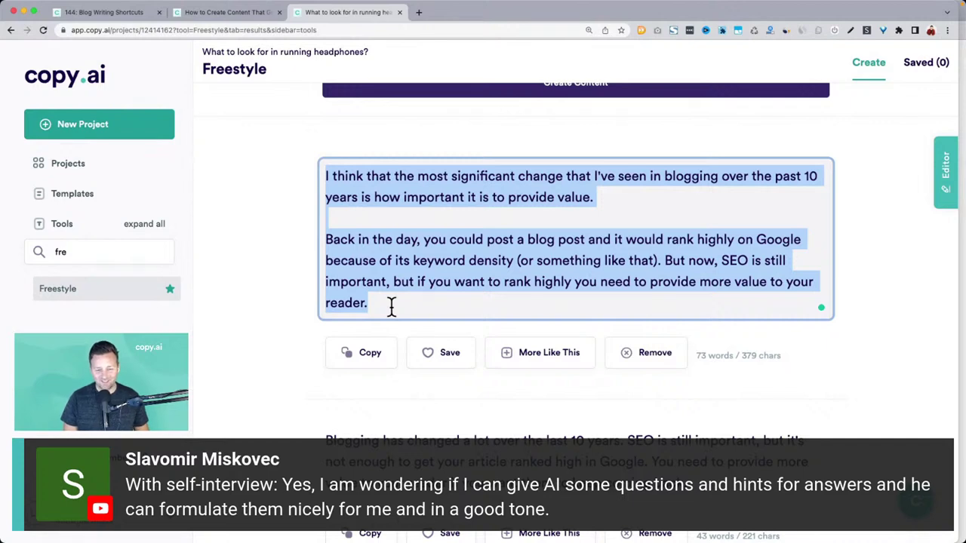
scroll(391, 310, down, 5)
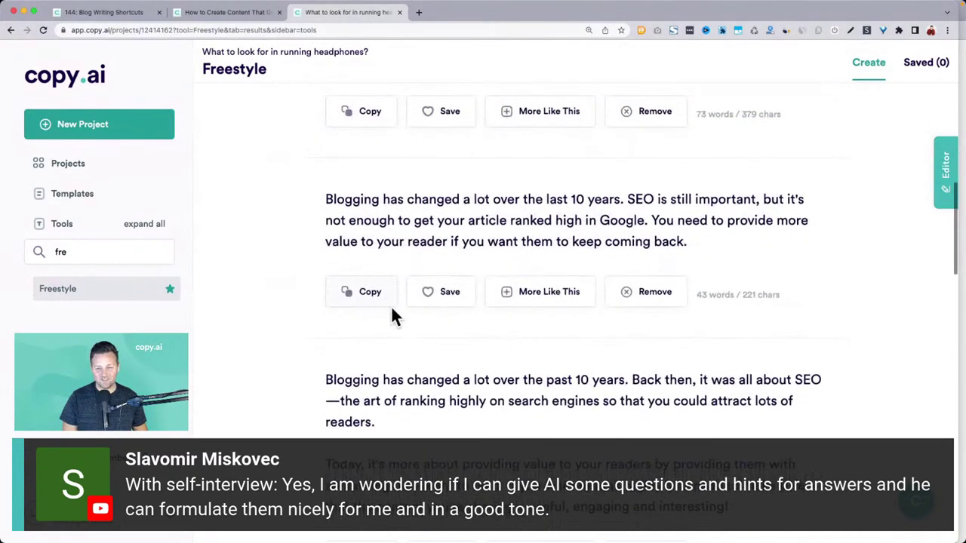
scroll(375, 362, down, 4)
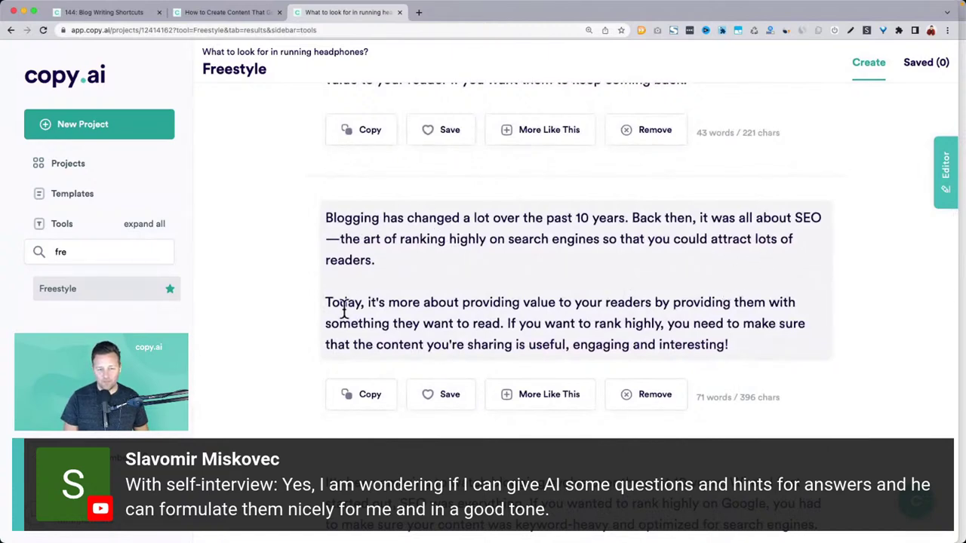
drag(326, 302, 770, 345)
scroll(770, 345, down, 9)
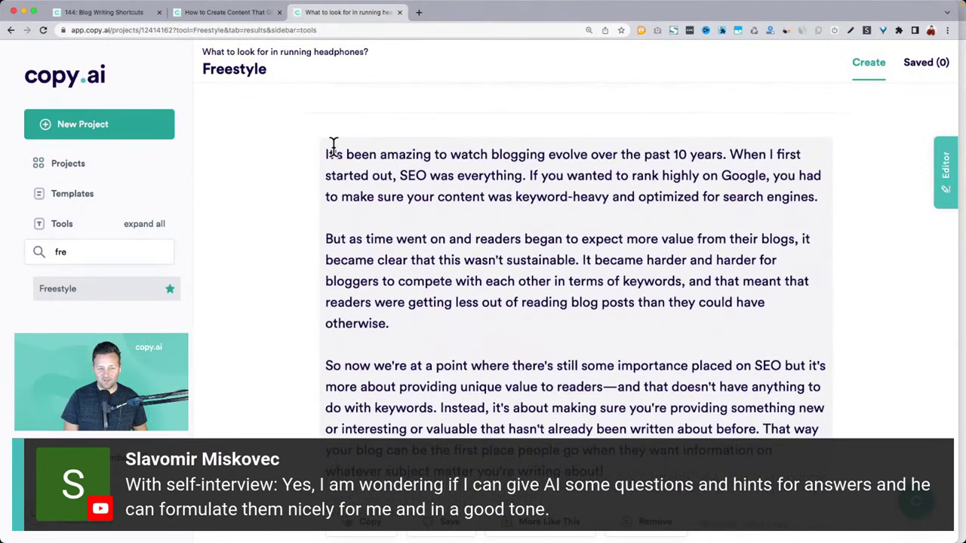
drag(329, 152, 517, 258)
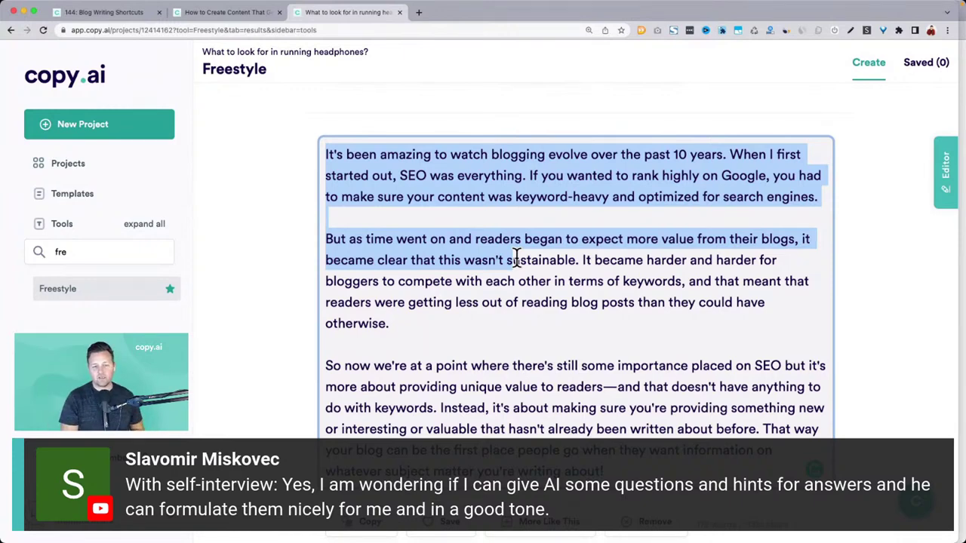
drag(516, 258, 516, 258)
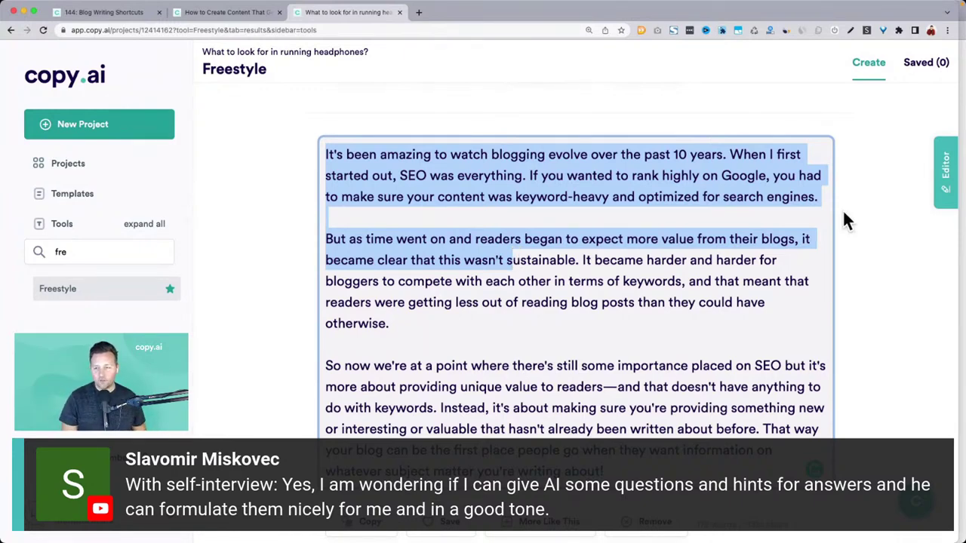
Open the blog post draft beside the results, review it past the Conclusion, then close it.
click(943, 173)
scroll(804, 255, down, 15)
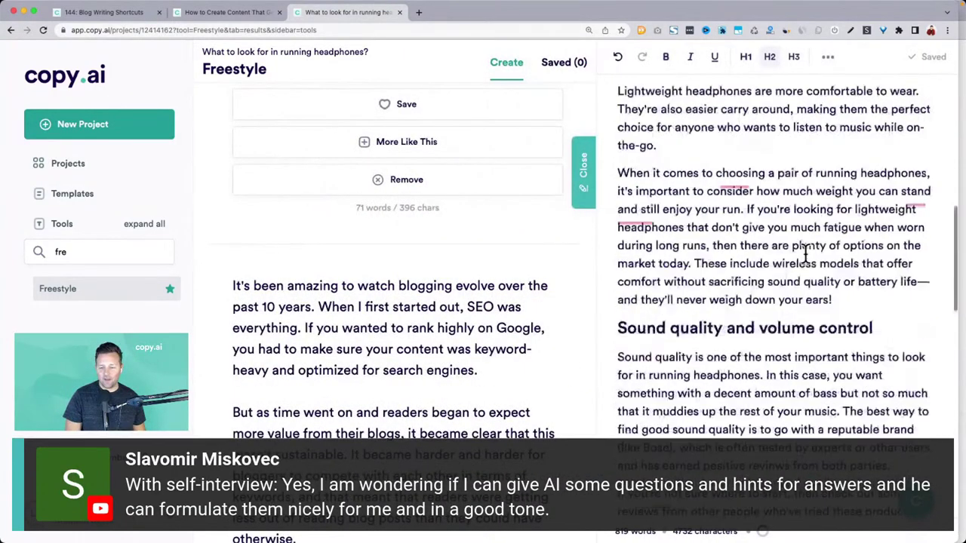
scroll(792, 374, down, 3)
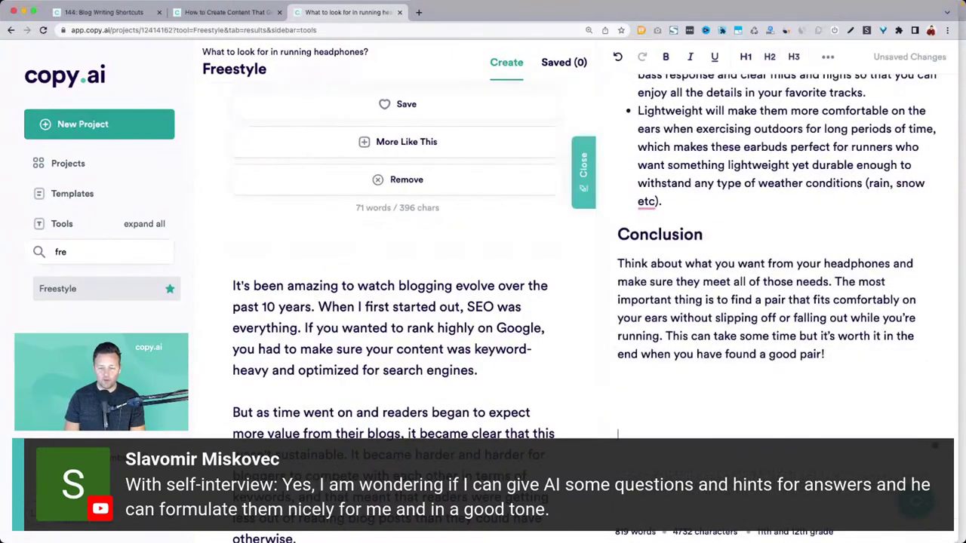
scroll(409, 239, down, 5)
triple_click(295, 160)
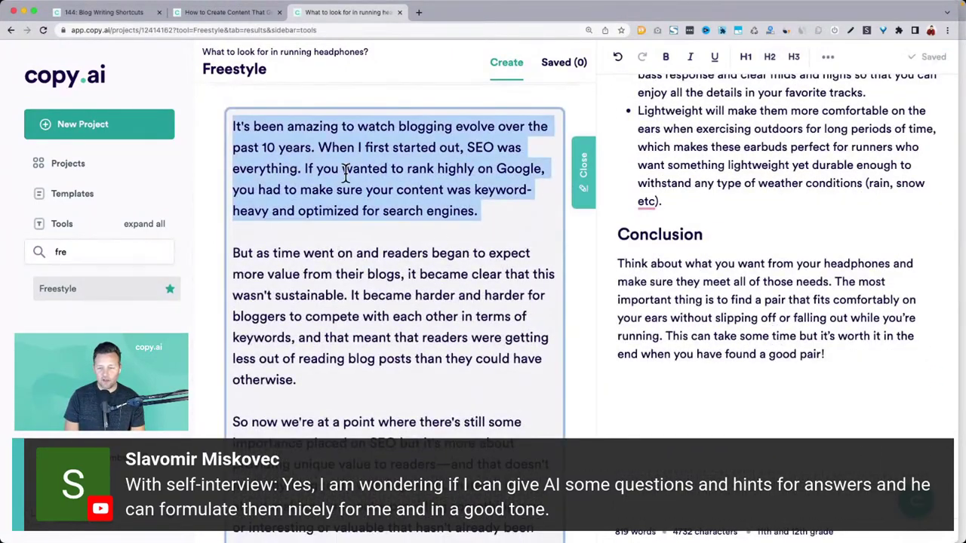
click(679, 428)
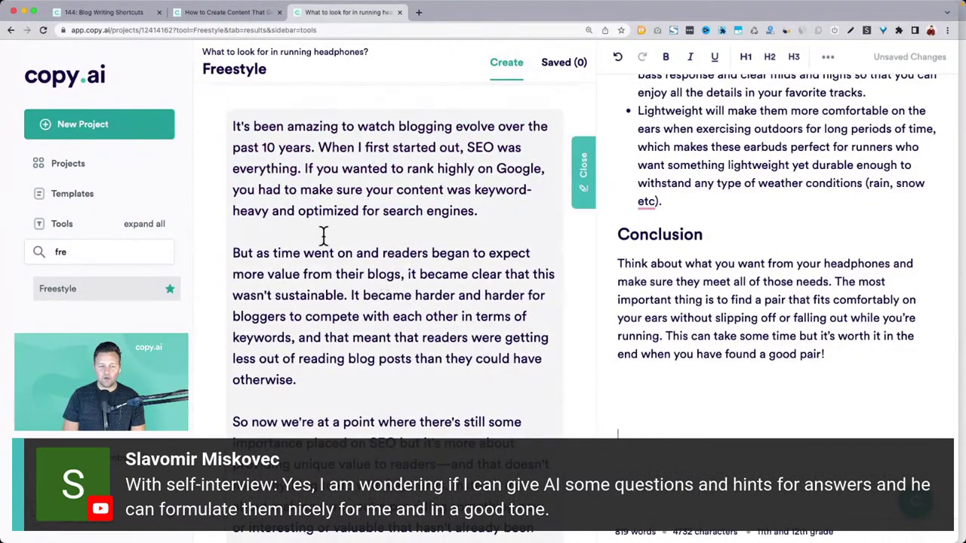
scroll(317, 226, down, 10)
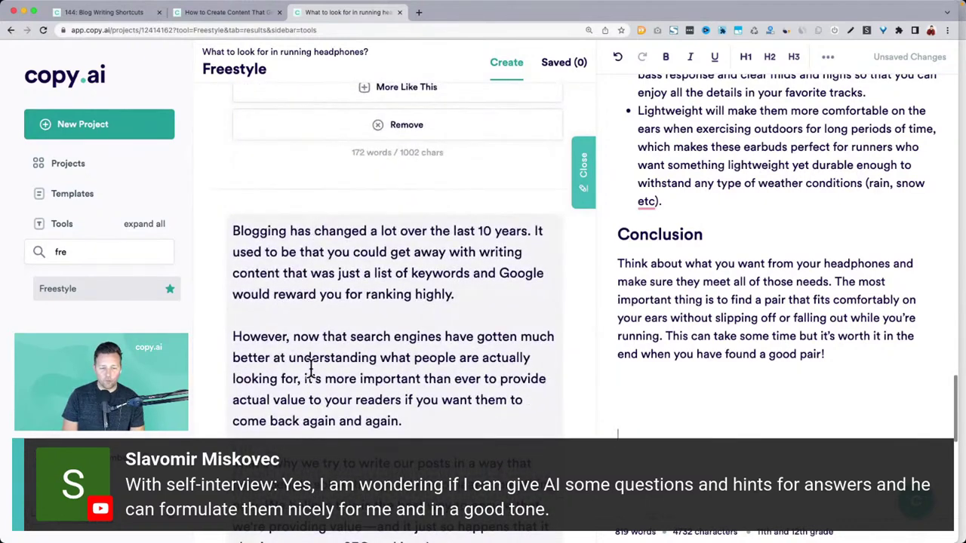
scroll(312, 367, down, 2)
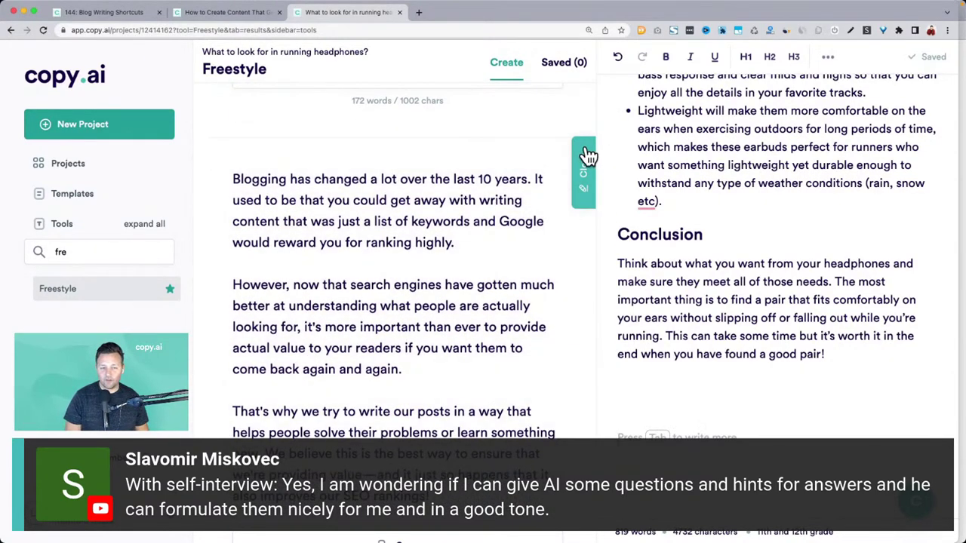
click(582, 158)
scroll(593, 189, up, 3)
scroll(593, 227, up, 3)
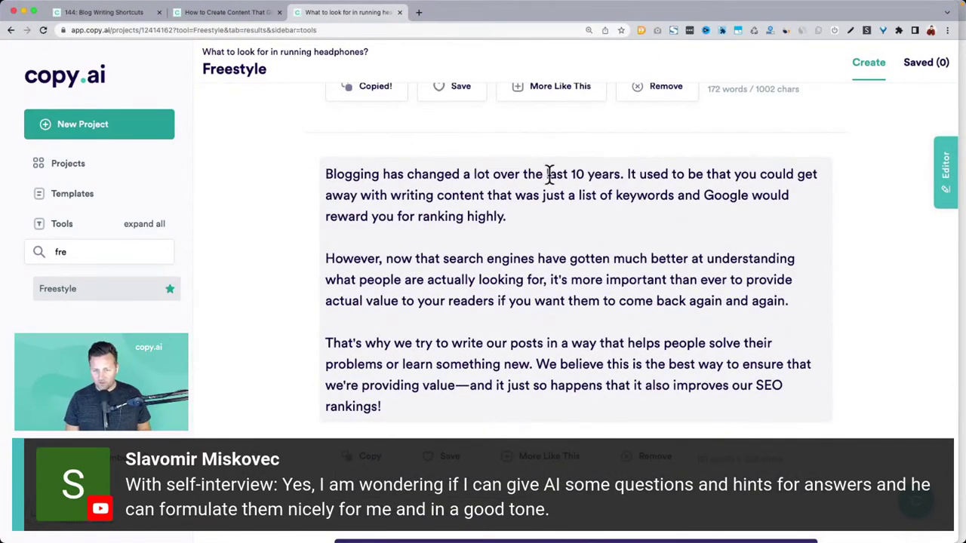
drag(328, 173, 579, 219)
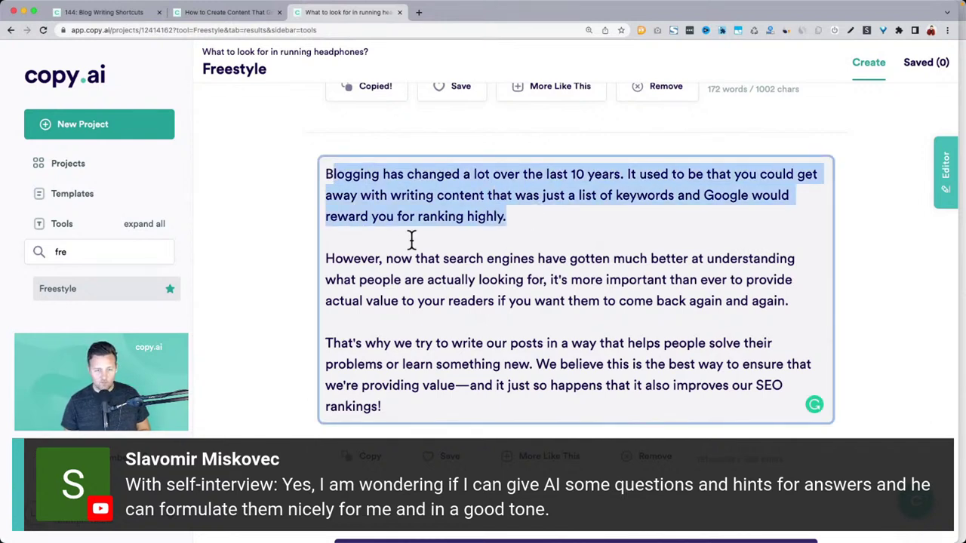
drag(335, 259, 604, 301)
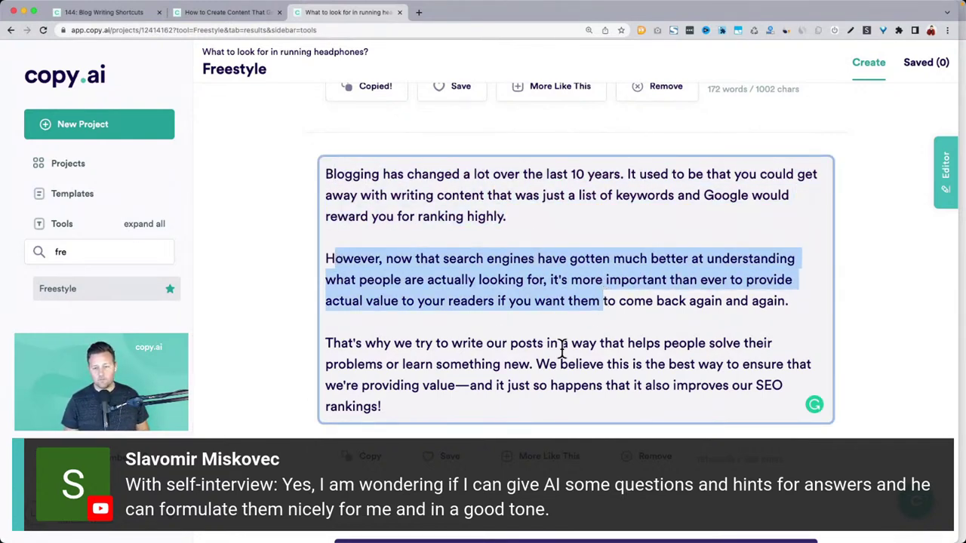
drag(326, 344, 555, 398)
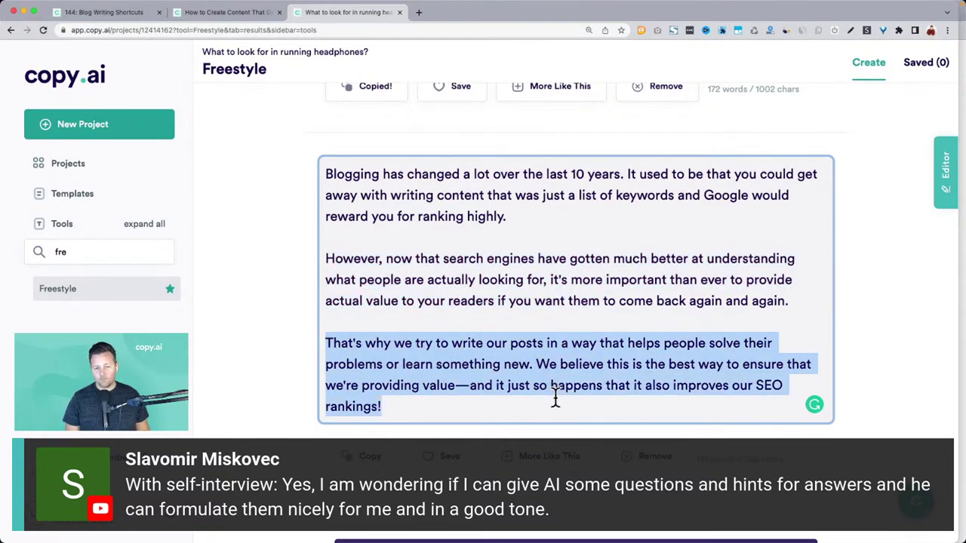
scroll(556, 398, up, 20)
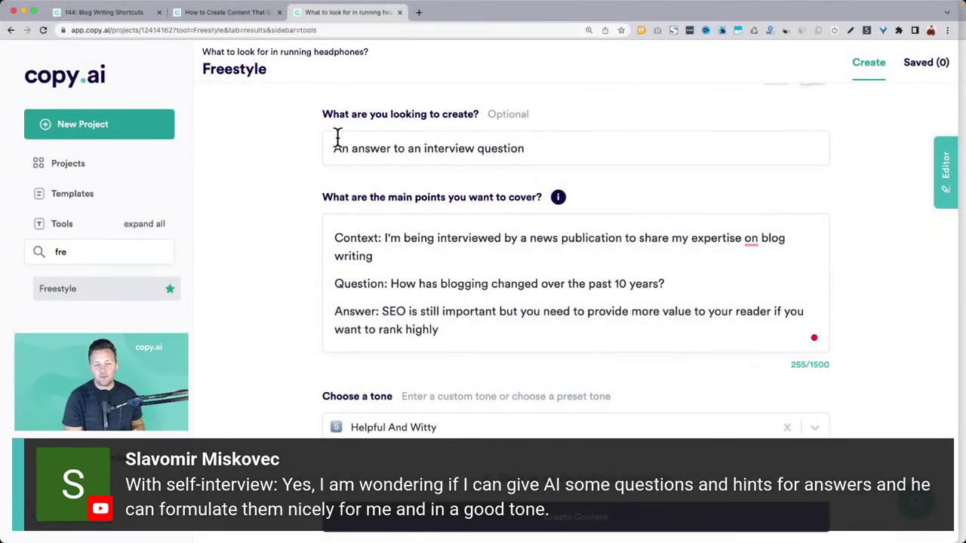
double_click(377, 147)
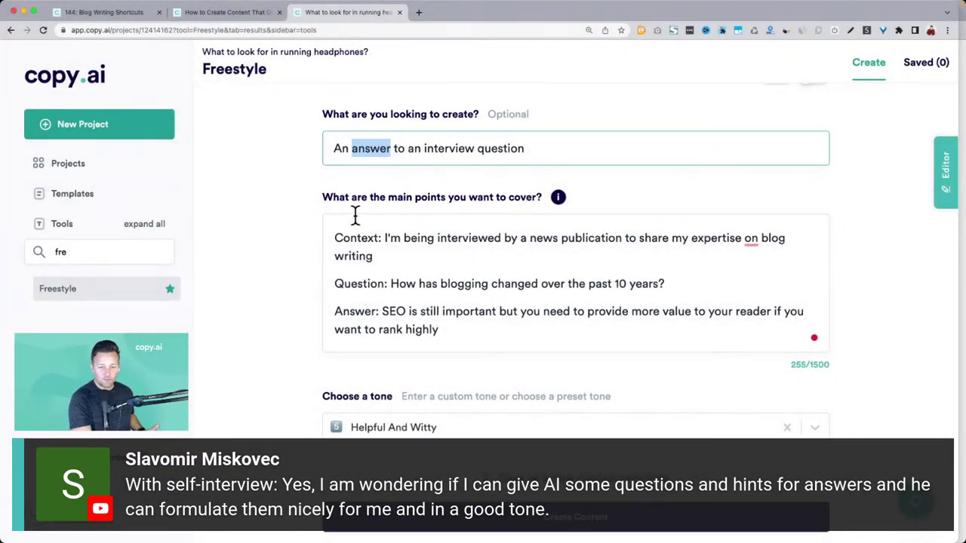
scroll(313, 237, down, 5)
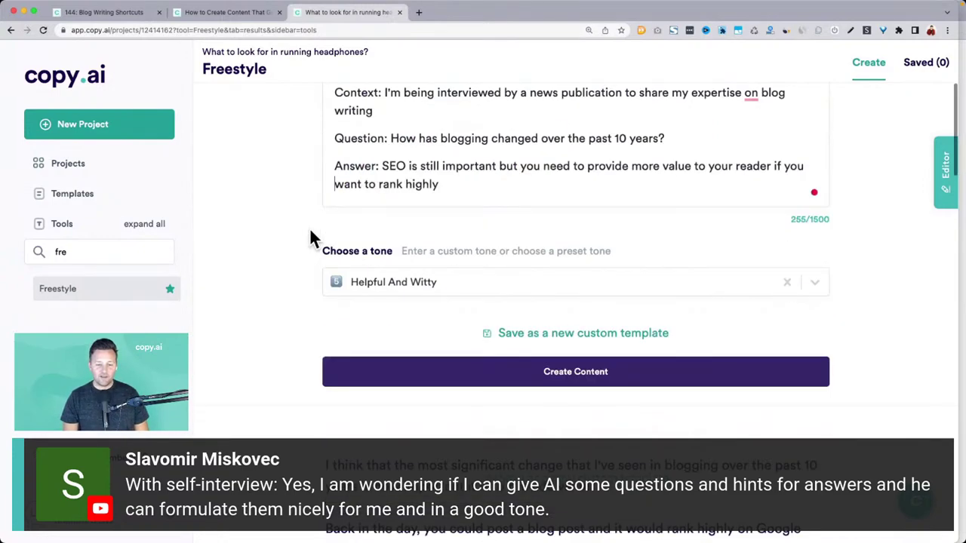
scroll(311, 232, down, 6)
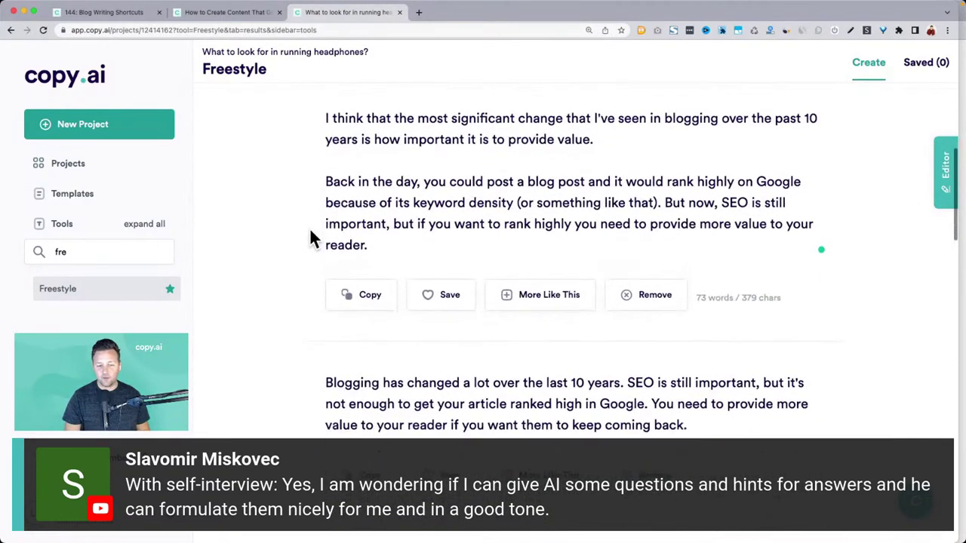
scroll(312, 237, down, 7)
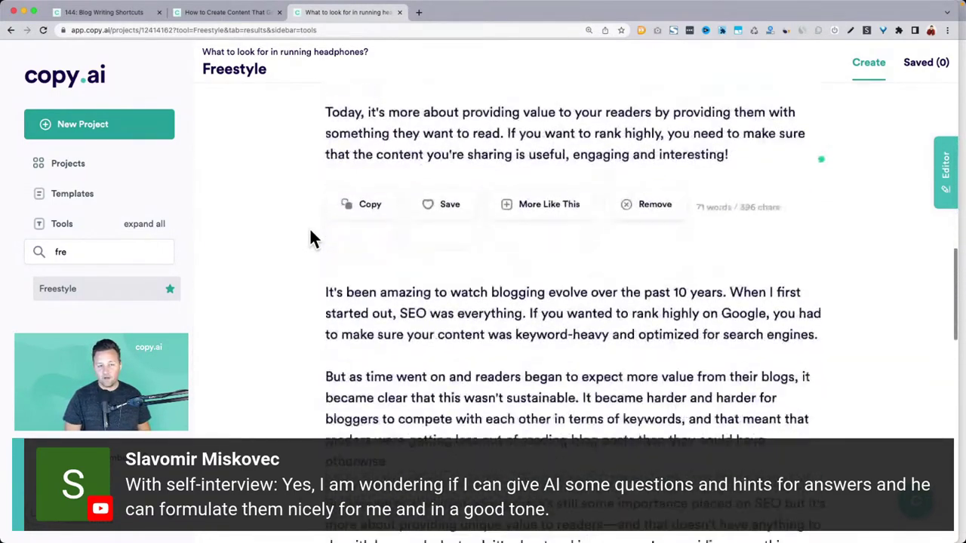
triple_click(562, 351)
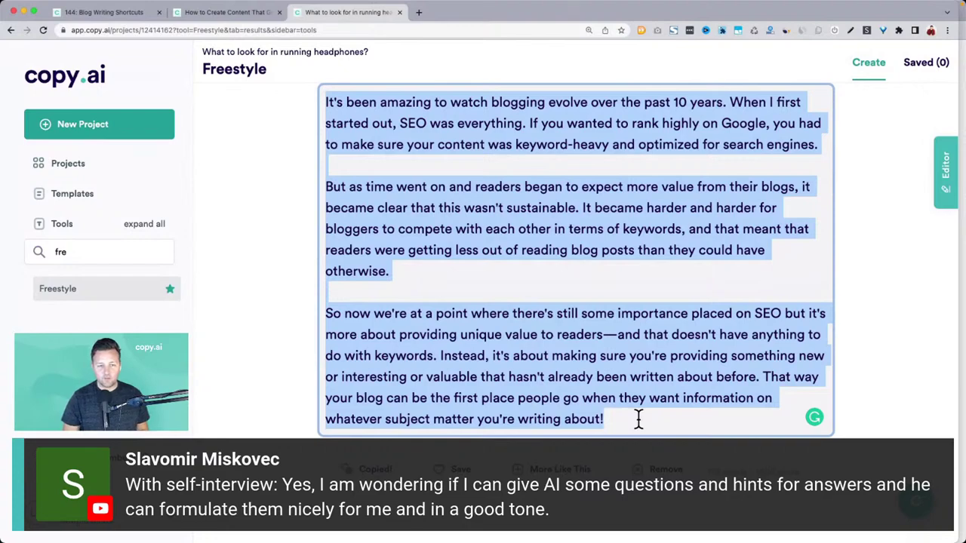
scroll(638, 418, up, 1)
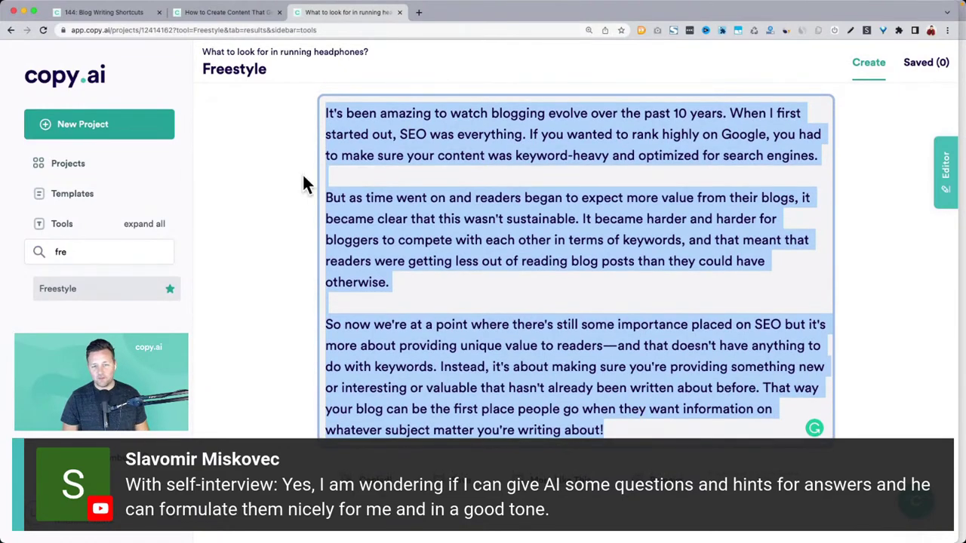
scroll(302, 184, up, 15)
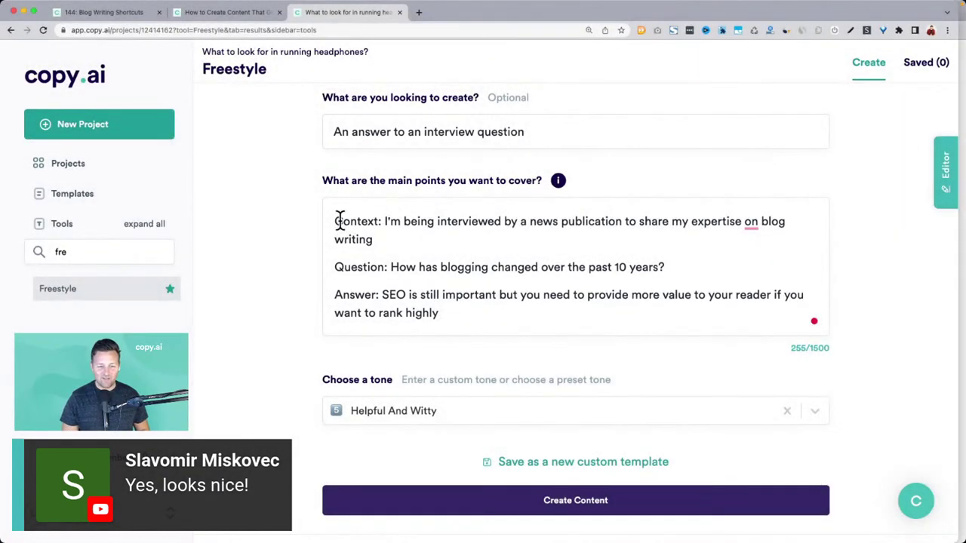
drag(334, 219, 400, 239)
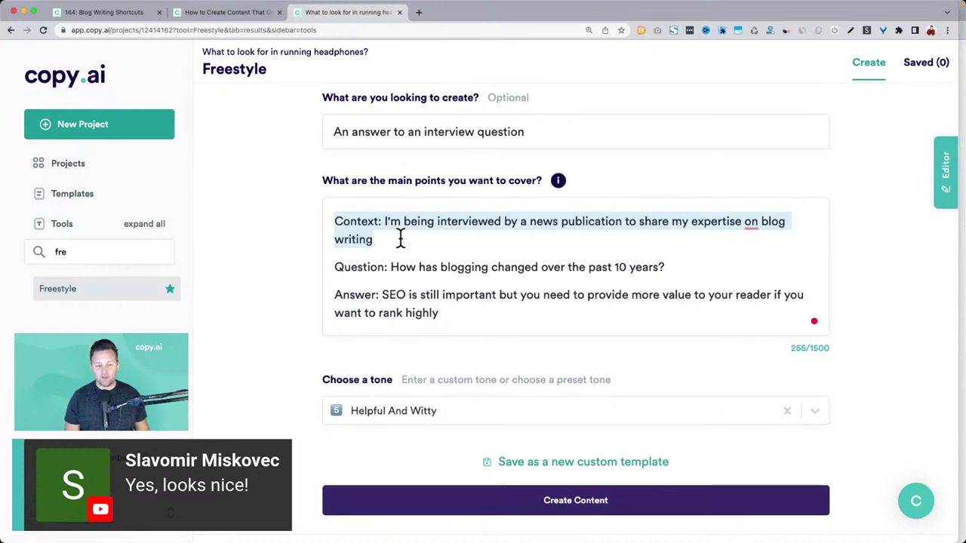
scroll(400, 239, down, 5)
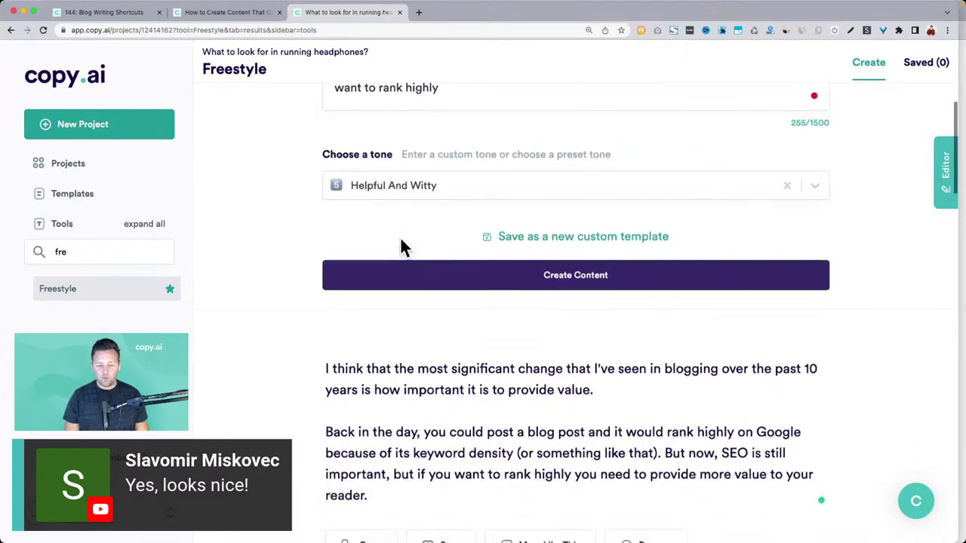
scroll(400, 240, down, 5)
scroll(453, 297, down, 5)
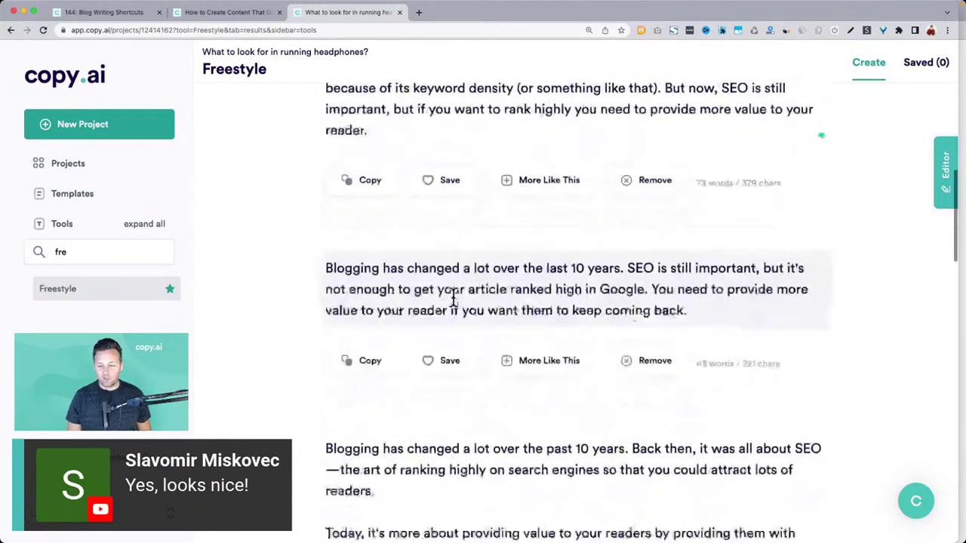
scroll(452, 298, down, 5)
Save the 'Back then, it was all about SEO', 'It's been amazing' and 'Blogging has changed a lot' answers, then switch to the slideshow.
drag(822, 344, 316, 193)
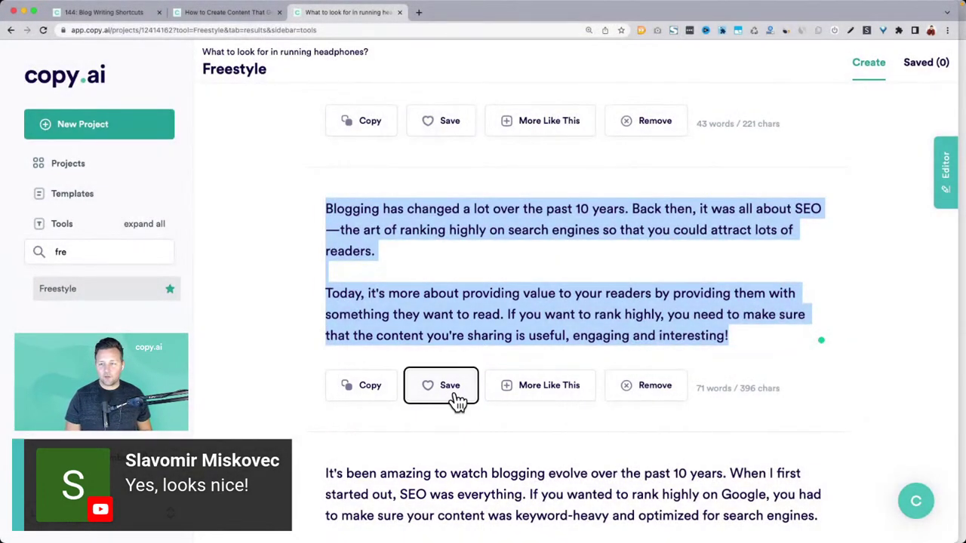
click(453, 394)
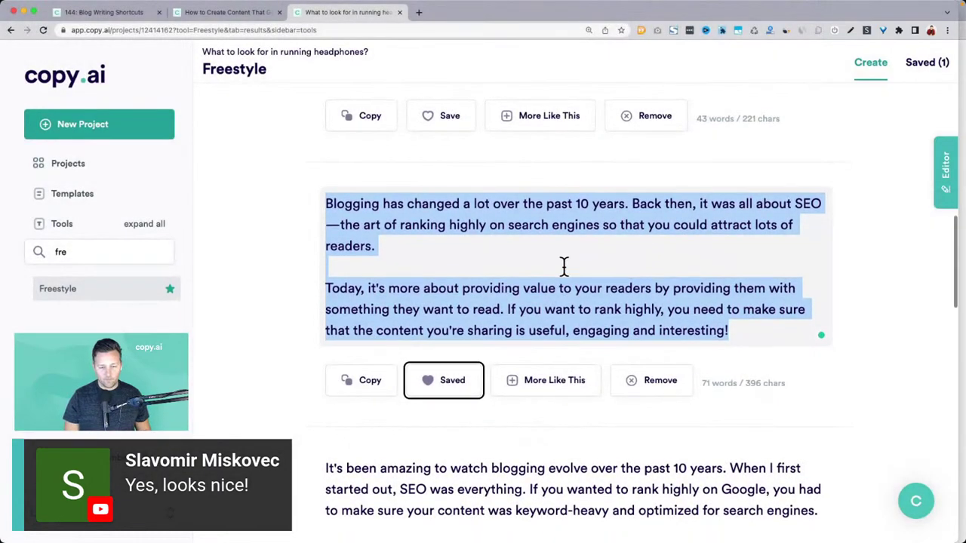
scroll(565, 265, down, 5)
scroll(483, 320, down, 2)
click(458, 317)
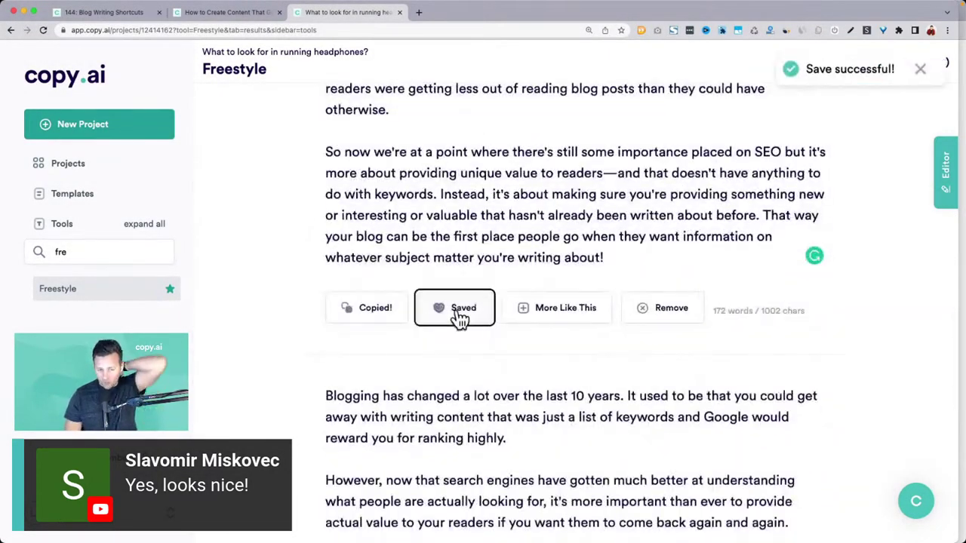
scroll(457, 313, down, 3)
scroll(457, 310, down, 2)
click(454, 323)
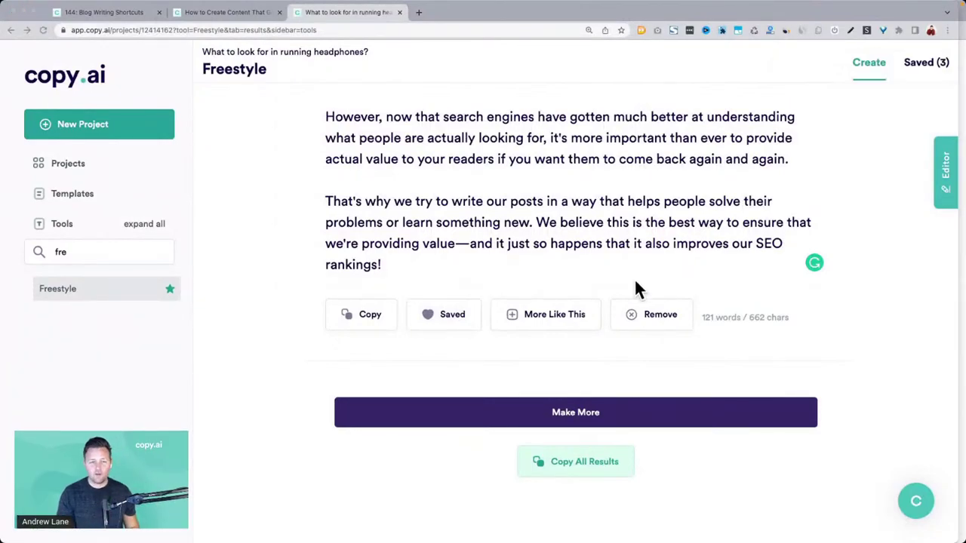
key(ctrl+Up)
click(502, 19)
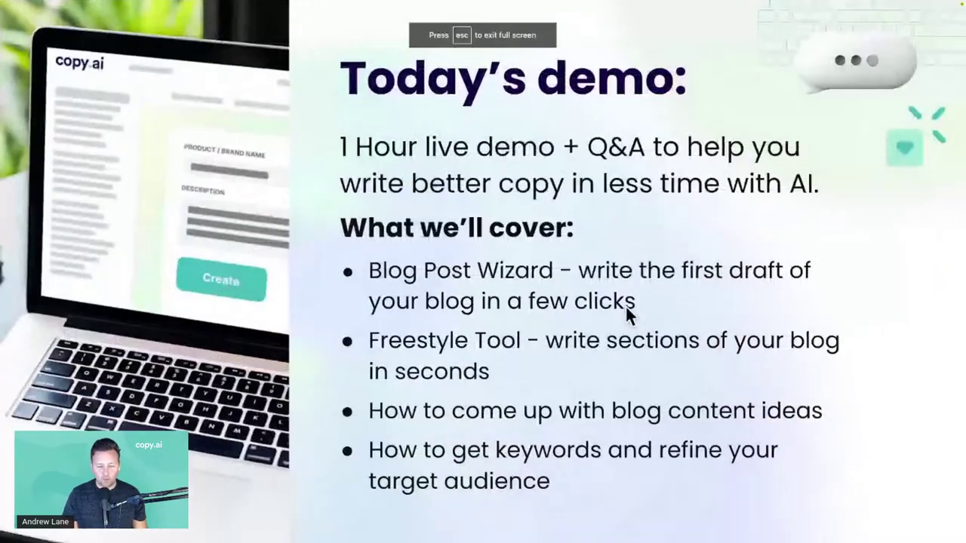
Leave the slideshow and bring the Copy.ai Chrome window back to the front.
key(ctrl+shift+s)
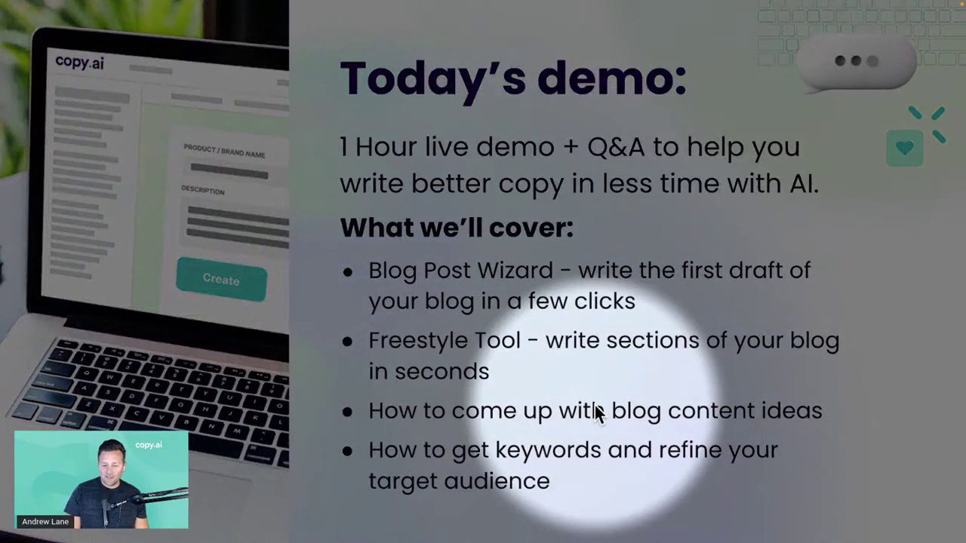
key(Escape)
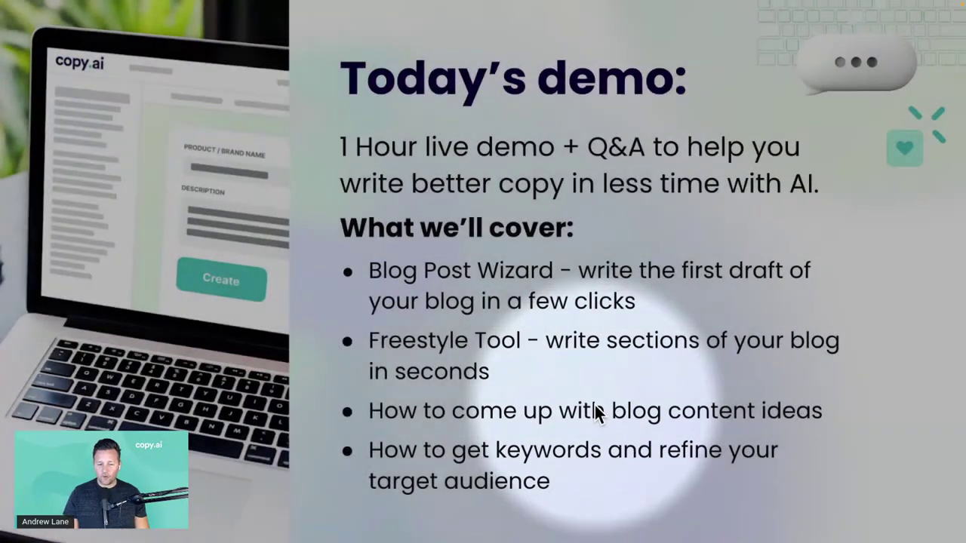
key(ctrl+Up)
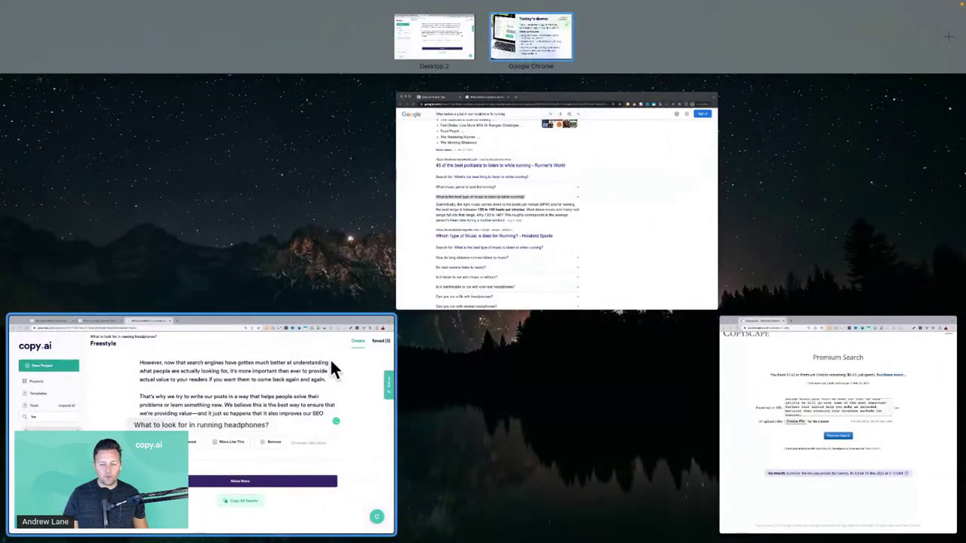
click(334, 367)
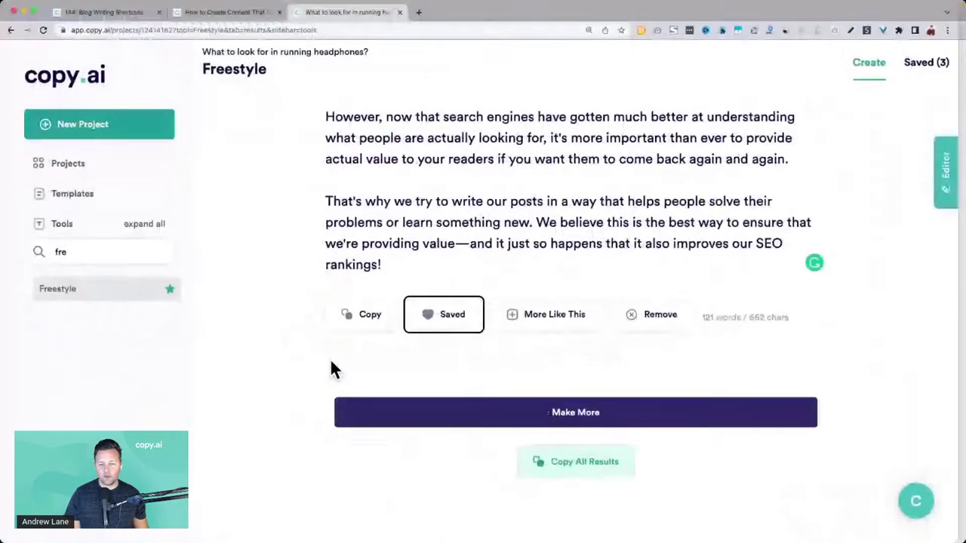
Switch to the 144: Blog Writing Shortcuts project and hide the side editor panel.
click(208, 15)
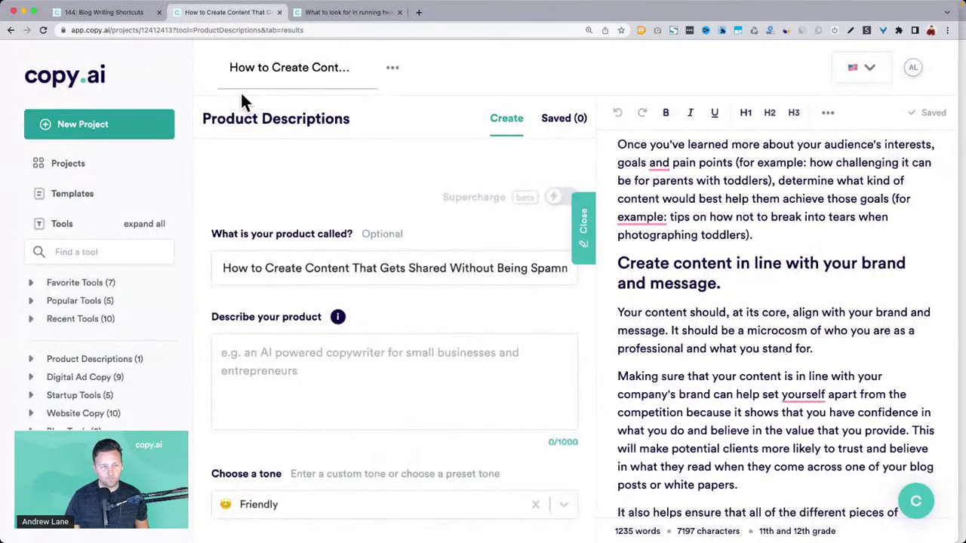
click(106, 13)
click(582, 211)
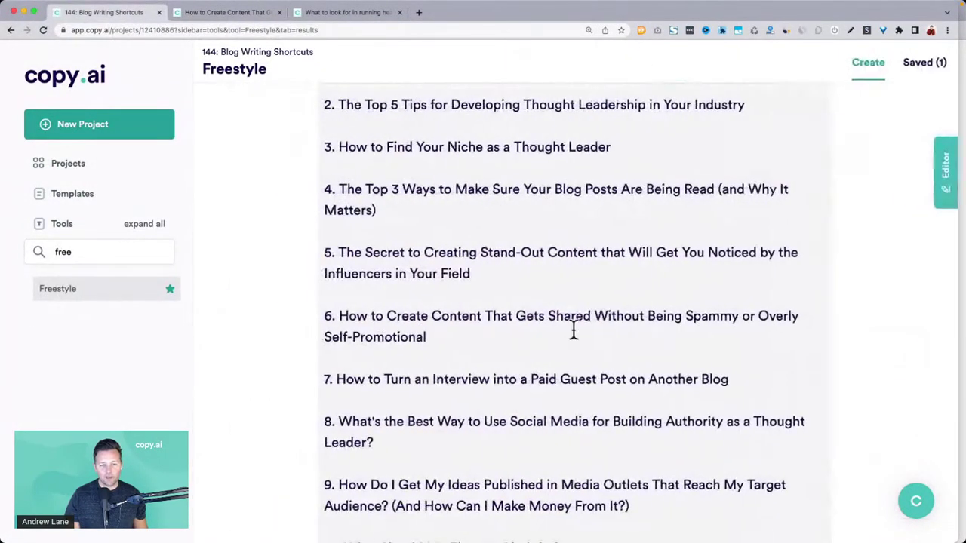
scroll(574, 330, down, 1)
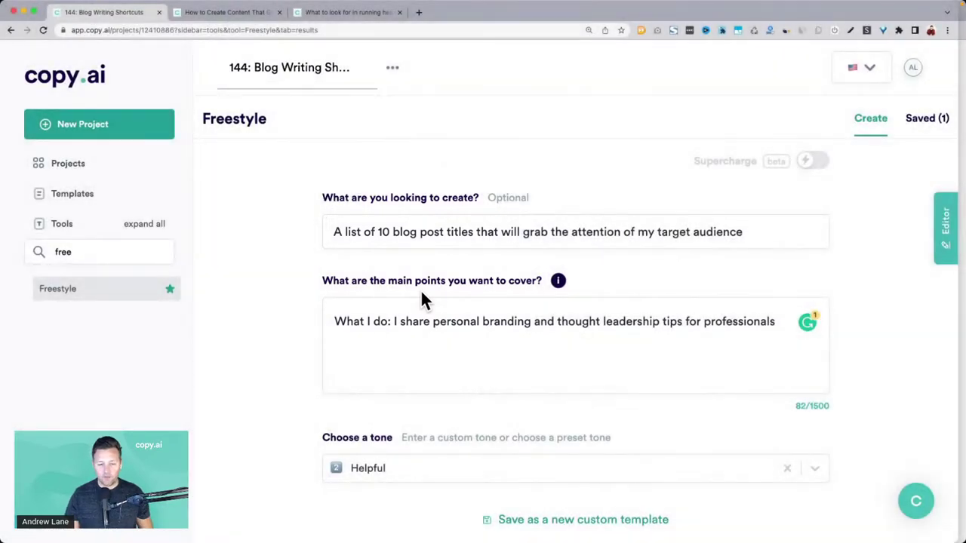
Rewrite the what-I-do description to 'help people start their own…' and generate title ideas.
drag(400, 321, 776, 322)
text(he)
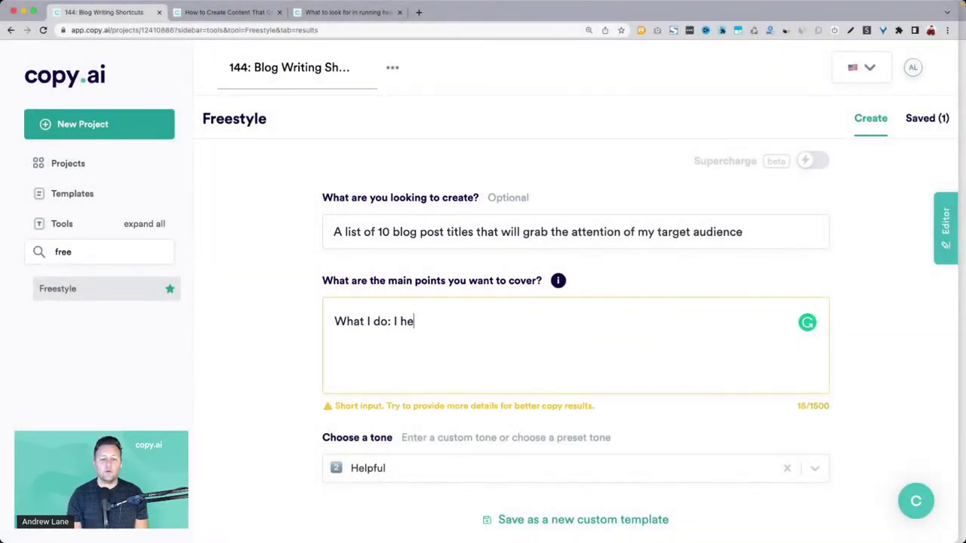
text(lp people star)
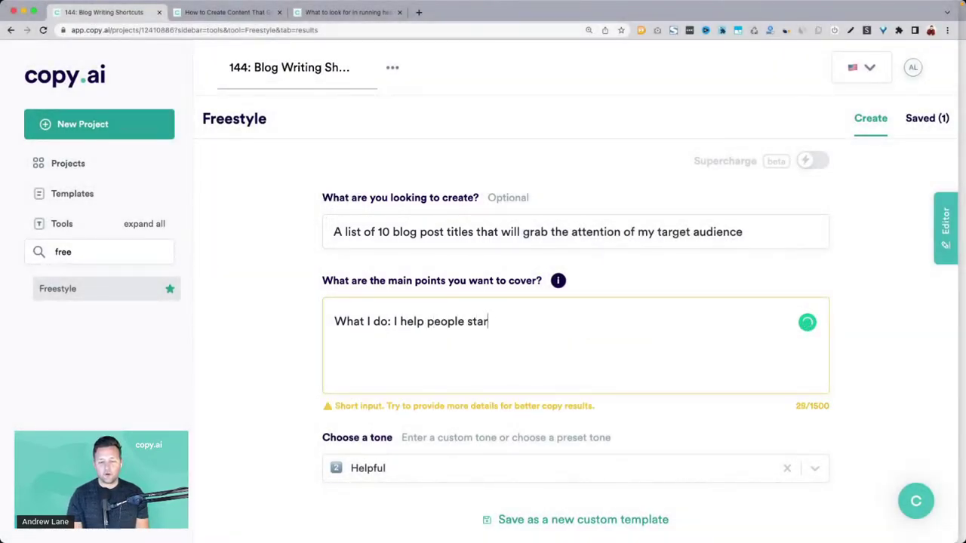
text(t their own home garden)
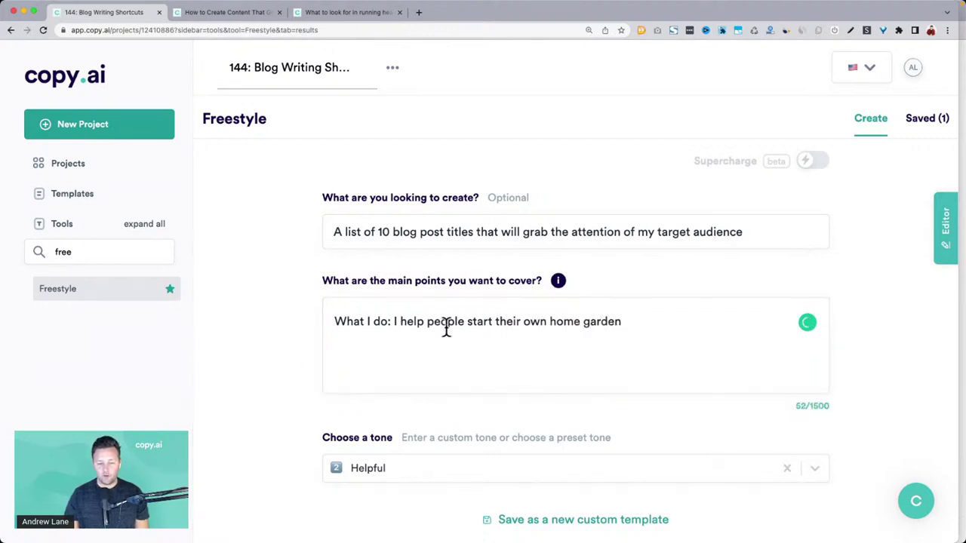
scroll(273, 336, down, 3)
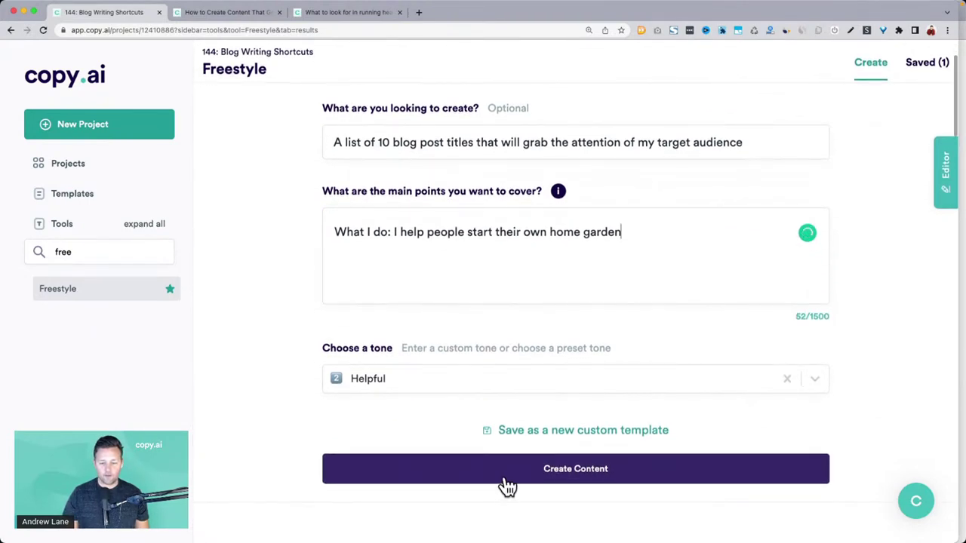
click(504, 474)
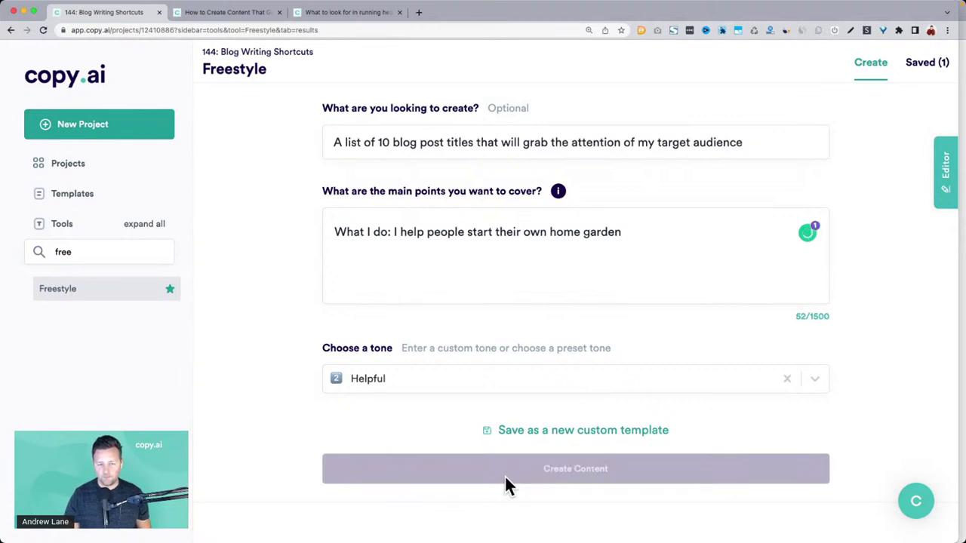
Review the garden titles, highlighting the backyard, home gardening dreams and before-you-start ones.
scroll(431, 297, up, 1)
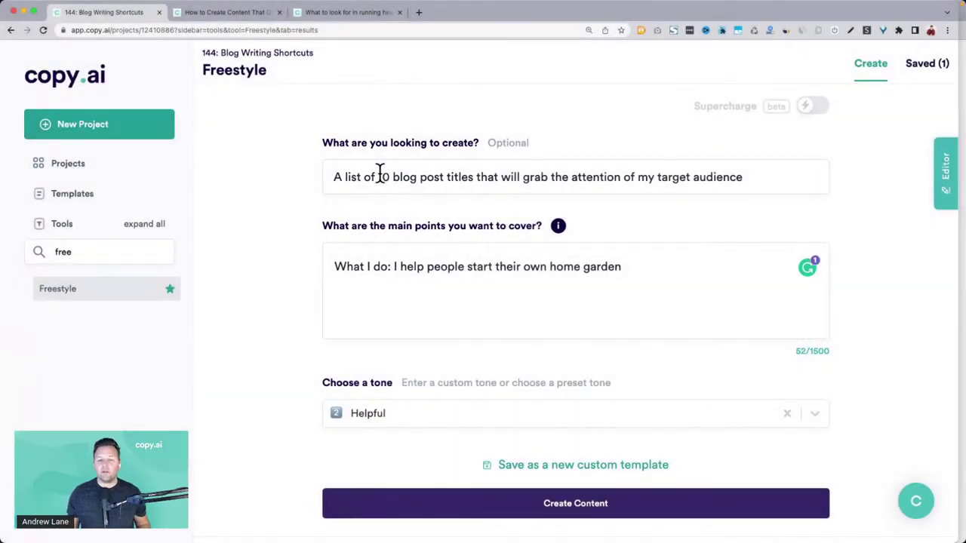
scroll(381, 172, down, 5)
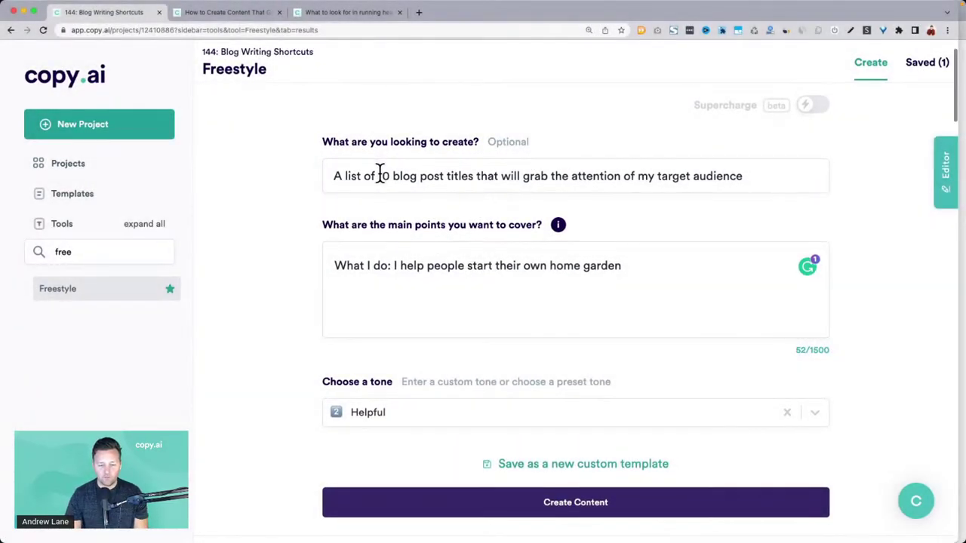
scroll(380, 175, down, 2)
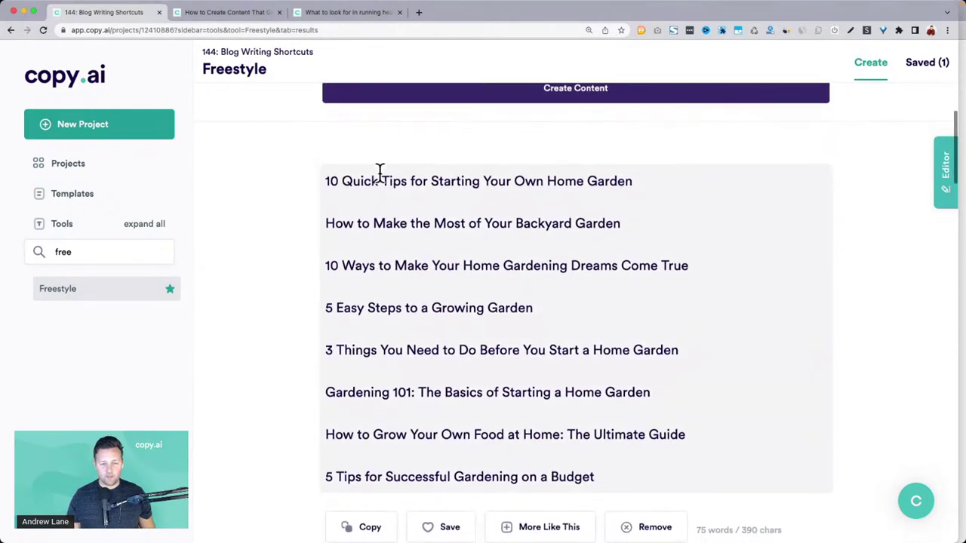
drag(326, 181, 571, 188)
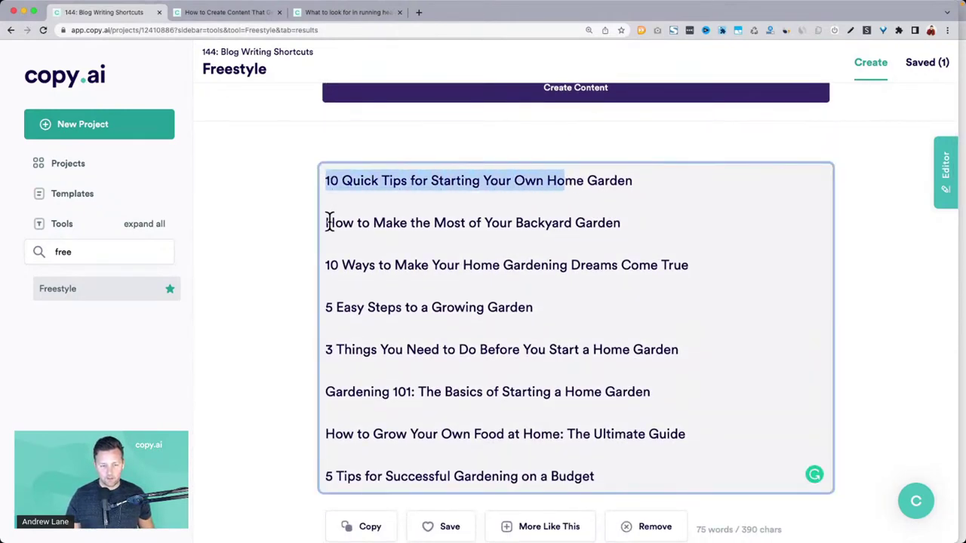
drag(325, 223, 645, 234)
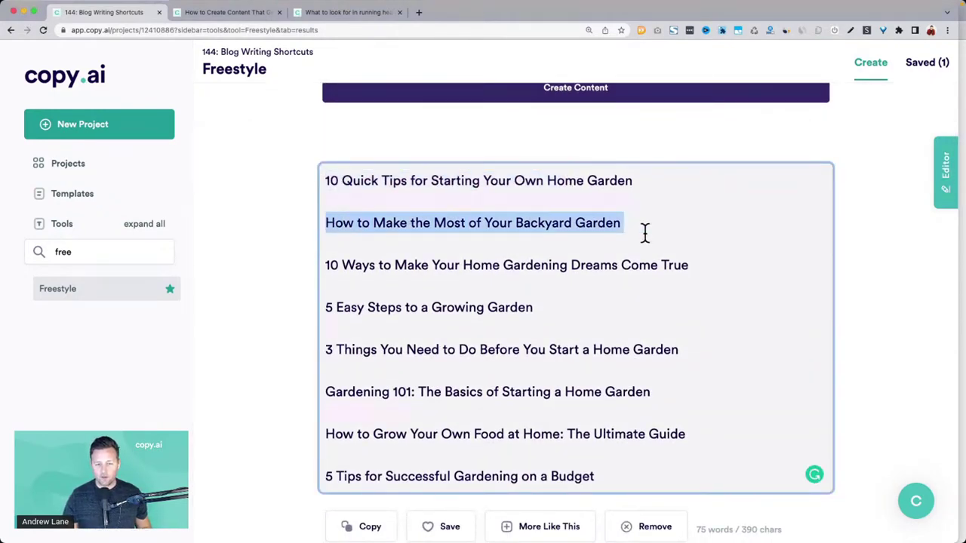
drag(474, 264, 717, 262)
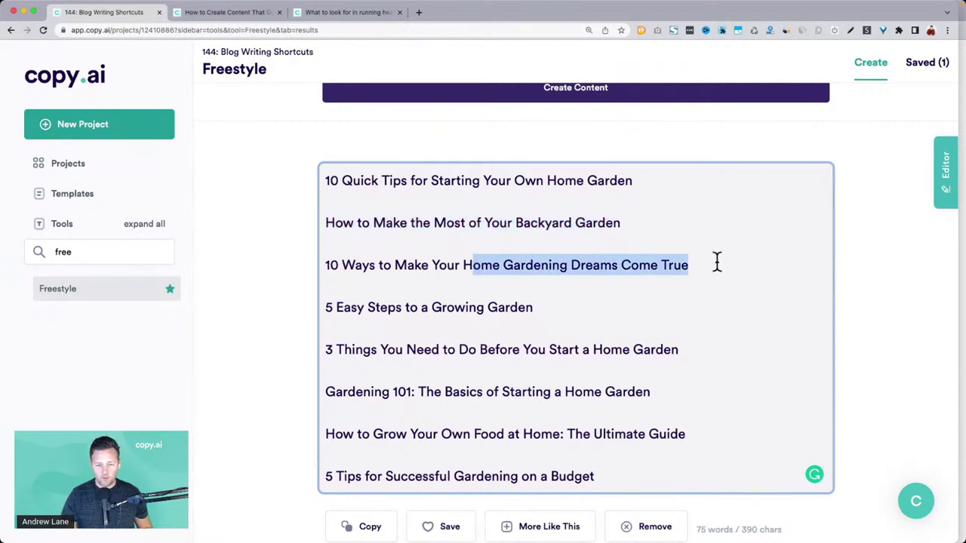
click(332, 307)
drag(336, 349, 713, 353)
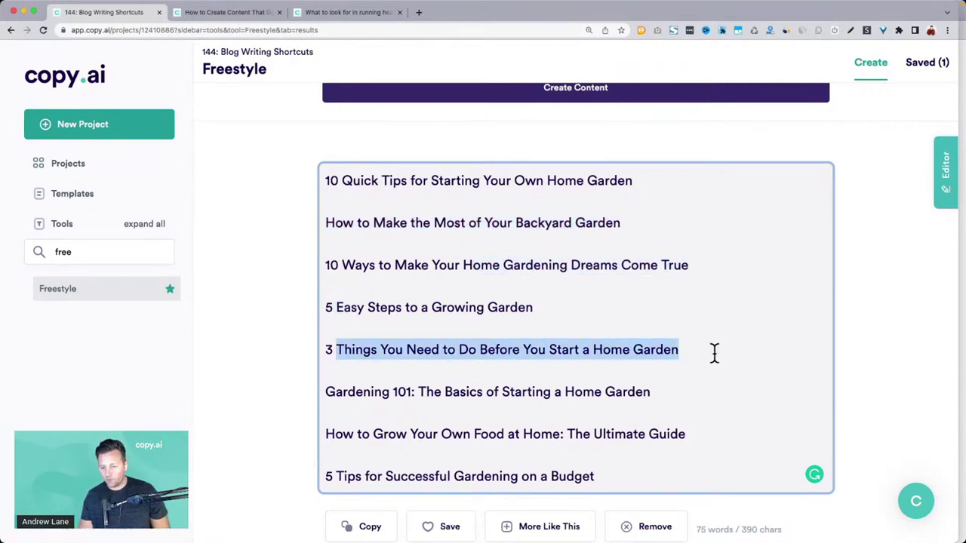
scroll(714, 353, down, 2)
drag(414, 332, 685, 343)
Copy the Gardening 101 title and open the editor beside the results.
triple_click(555, 320)
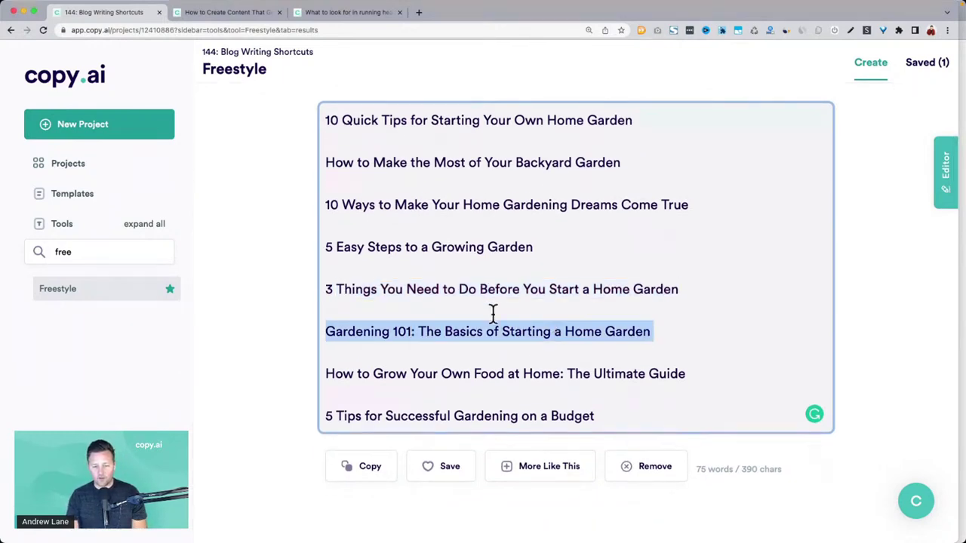
key(super+c)
triple_click(532, 378)
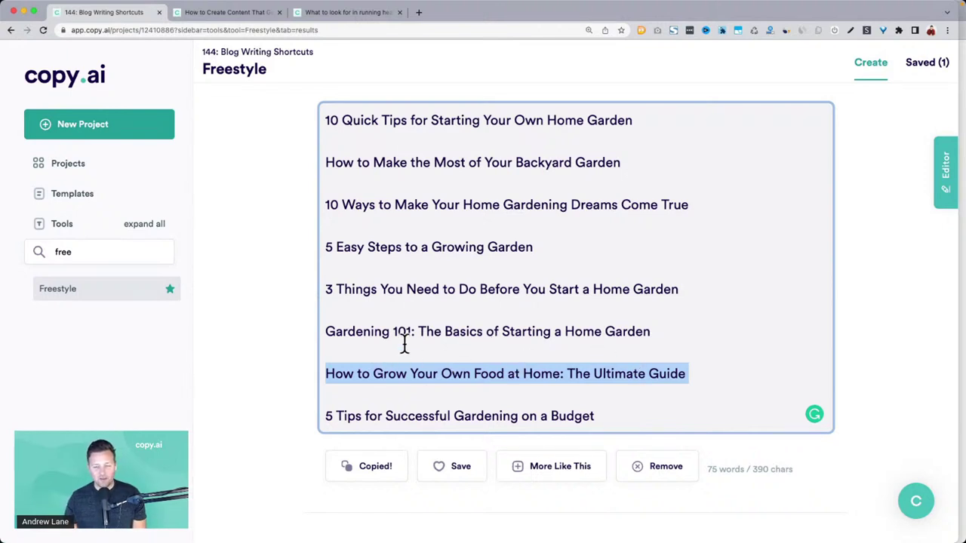
click(937, 194)
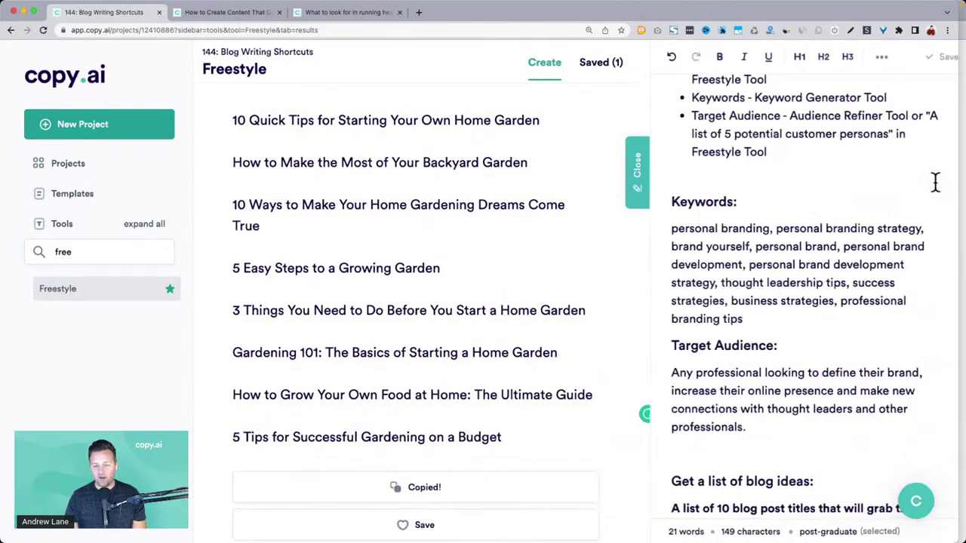
Select the first personal-brand idea in the editor's Ideas list, then close the editor.
scroll(787, 269, down, 10)
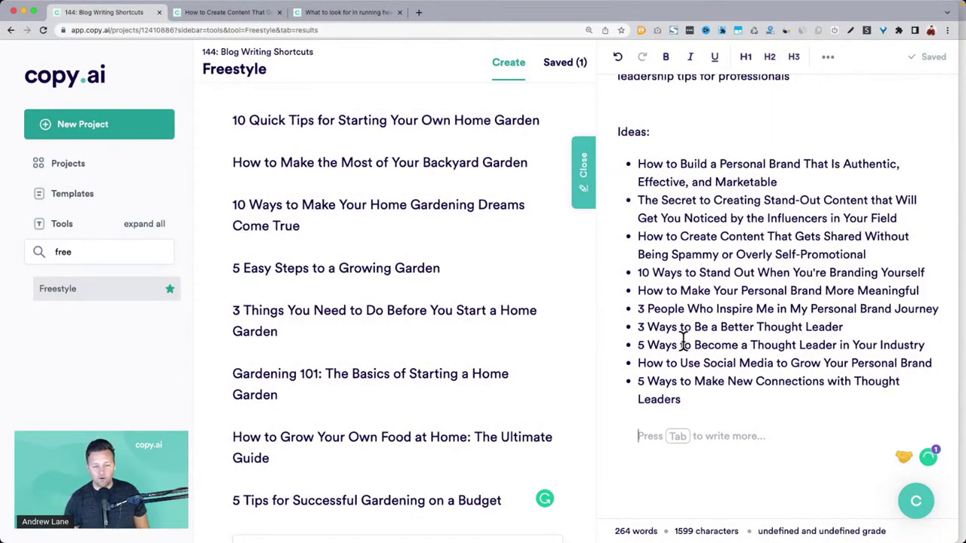
triple_click(261, 225)
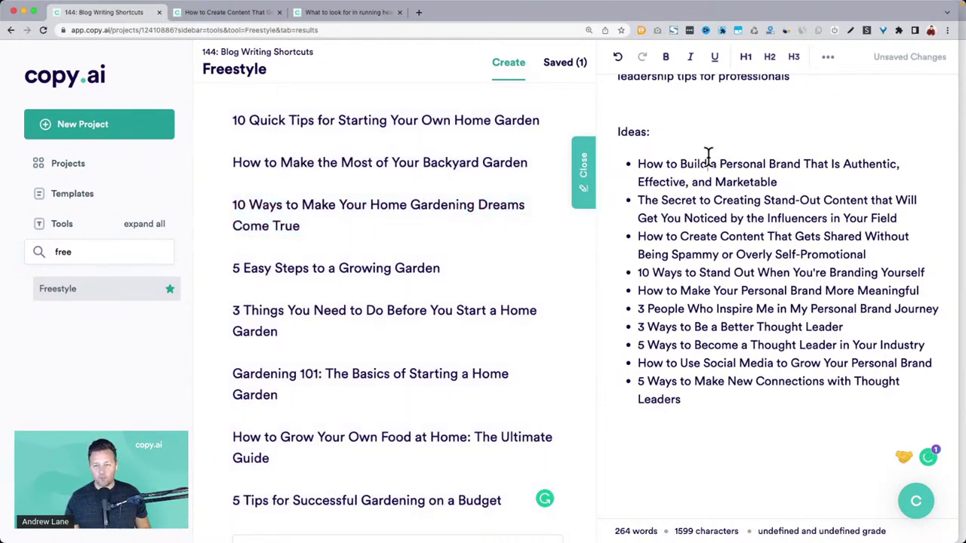
triple_click(709, 155)
key(super+c)
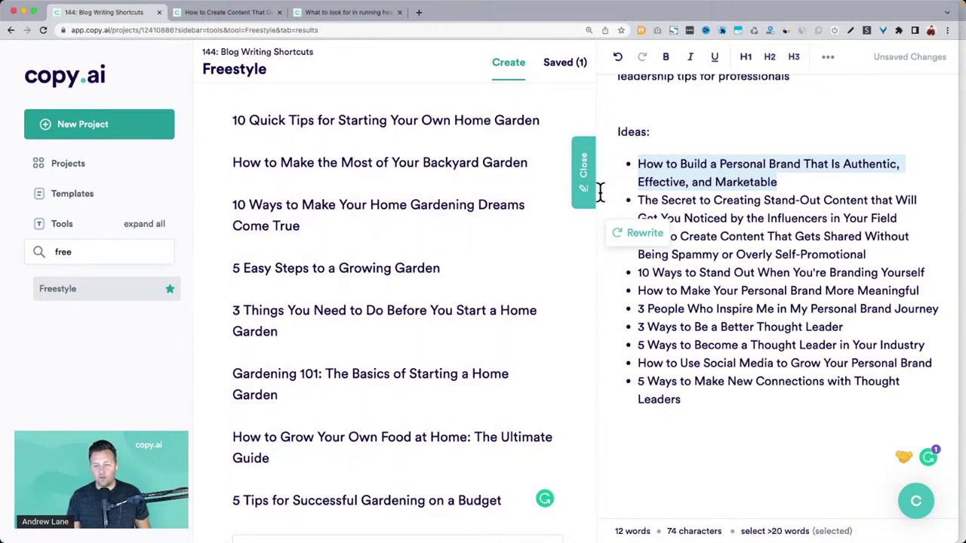
click(588, 185)
scroll(513, 263, up, 5)
Request 'An outline for my blog article' with the pasted personal-brand title as Topic, and generate it.
click(393, 222)
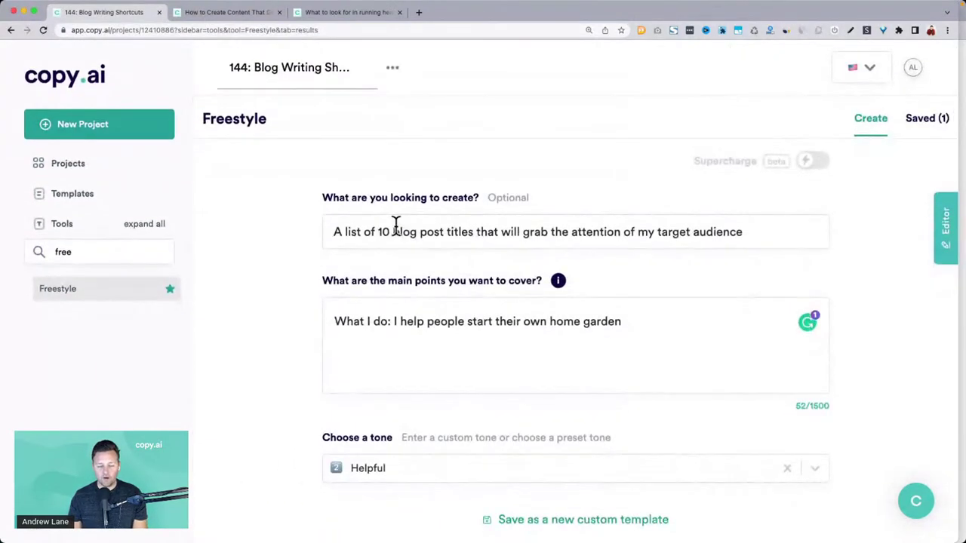
key(super+a)
text(A)
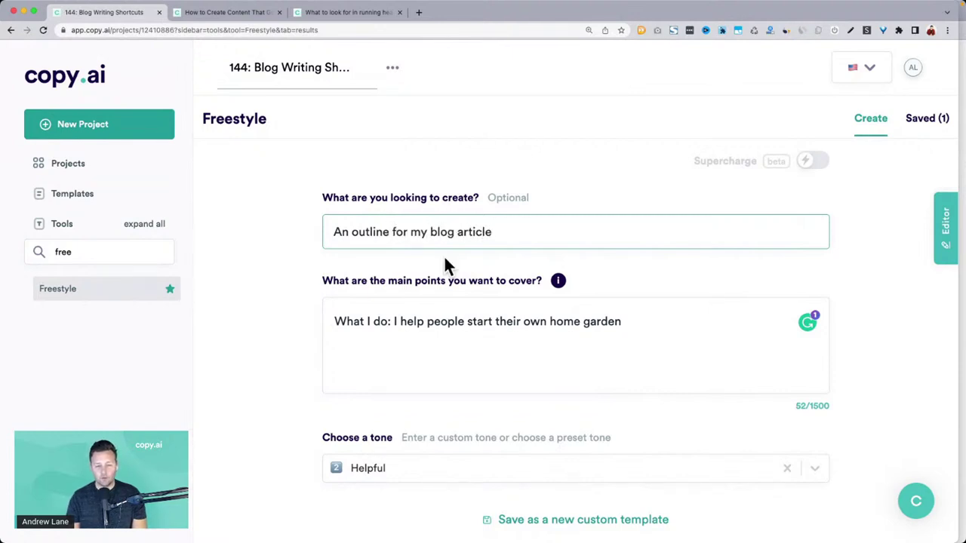
click(405, 320)
key(super+a)
text(To)
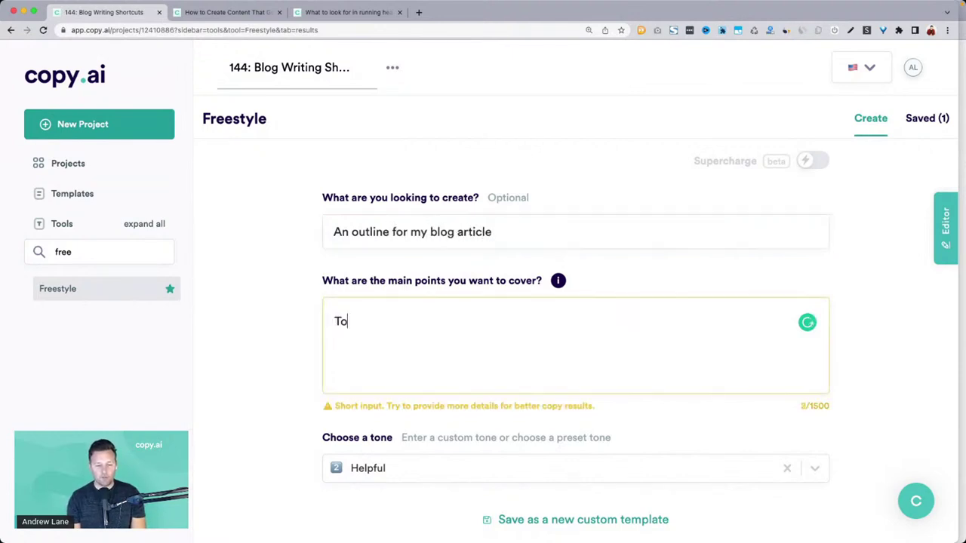
text(pic)
key(super+v)
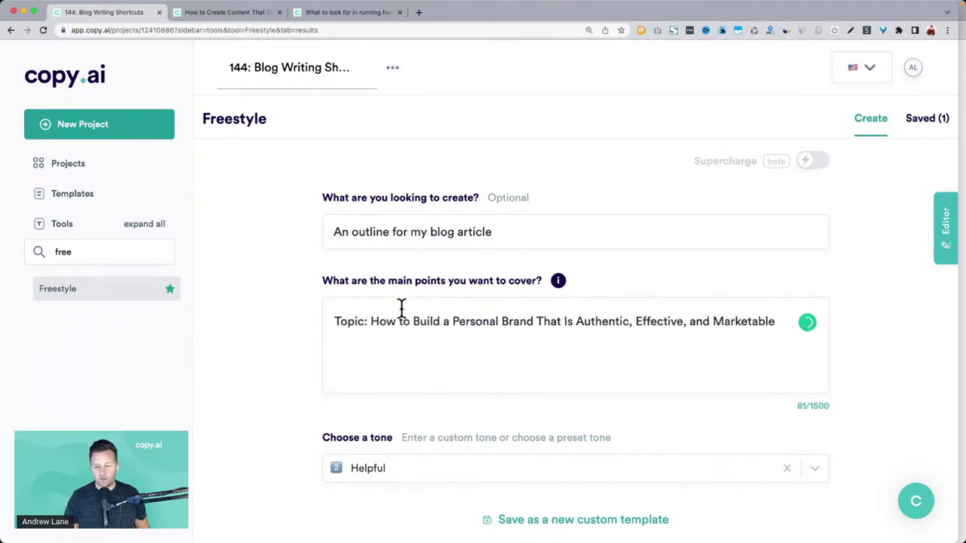
scroll(284, 323, down, 2)
click(432, 441)
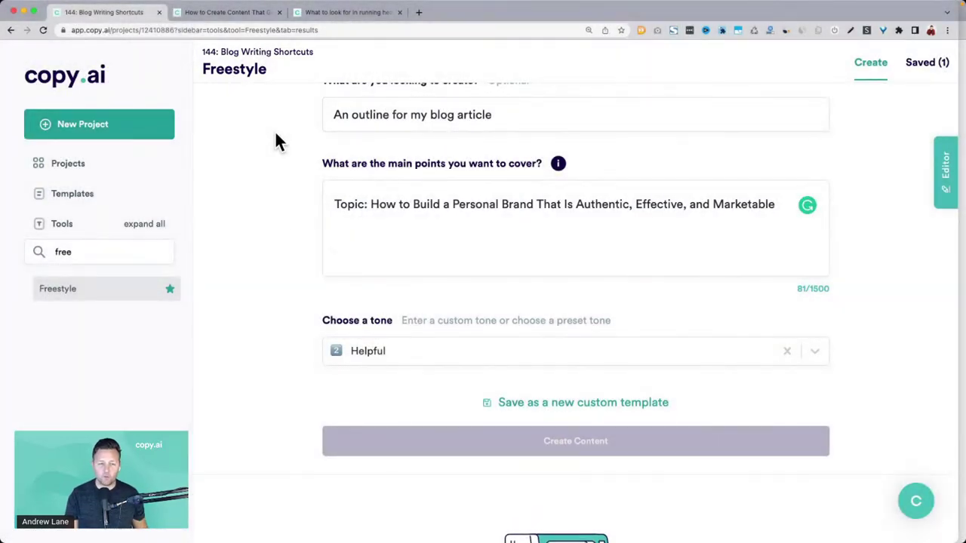
scroll(280, 222, up, 3)
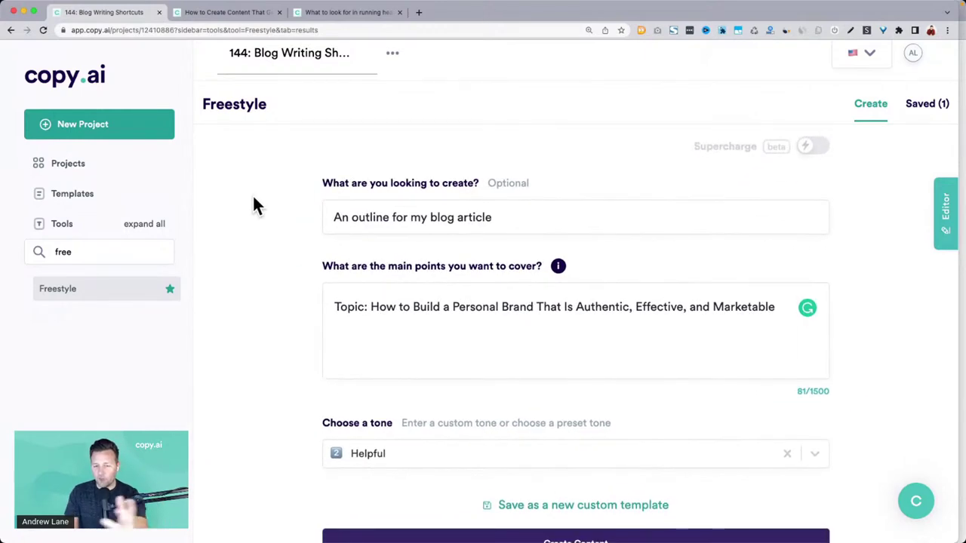
scroll(285, 288, down, 5)
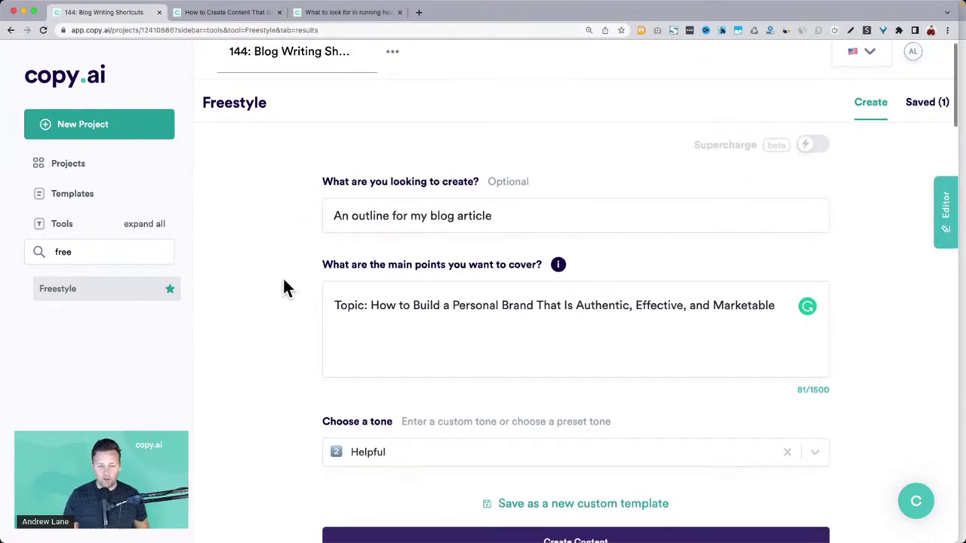
Review the generated personal-brand outlines, highlighting their headings and bulleted points.
scroll(306, 310, down, 4)
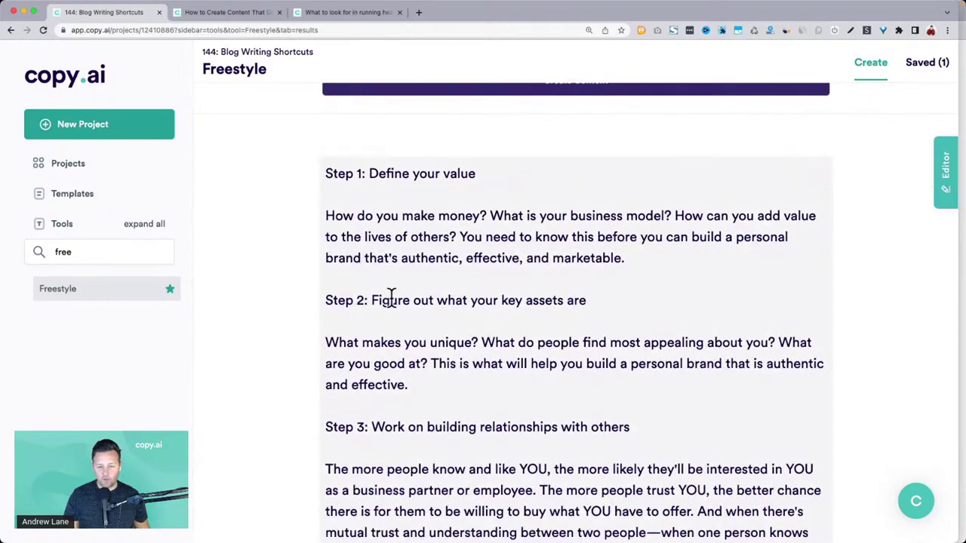
drag(391, 300, 664, 298)
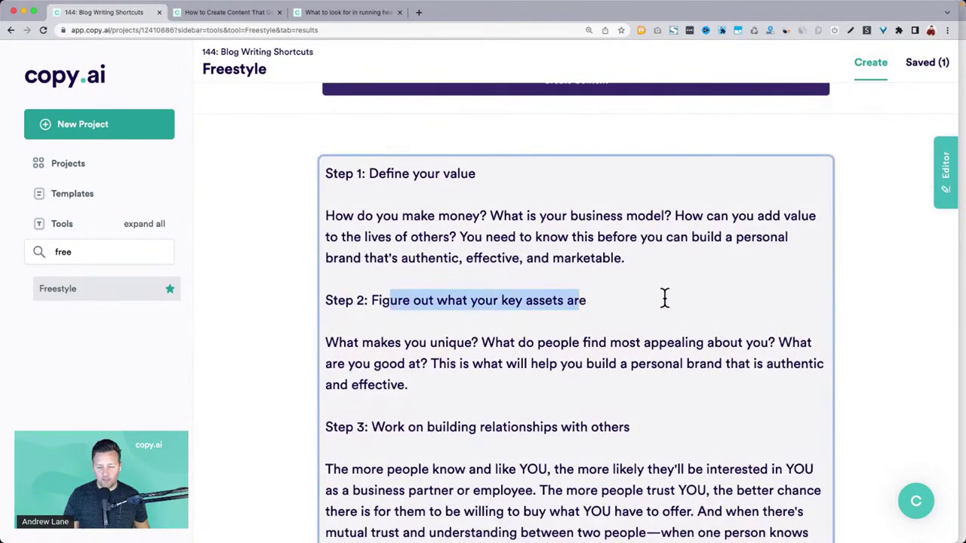
scroll(673, 299, down, 2)
drag(372, 340, 695, 330)
scroll(694, 330, up, 2)
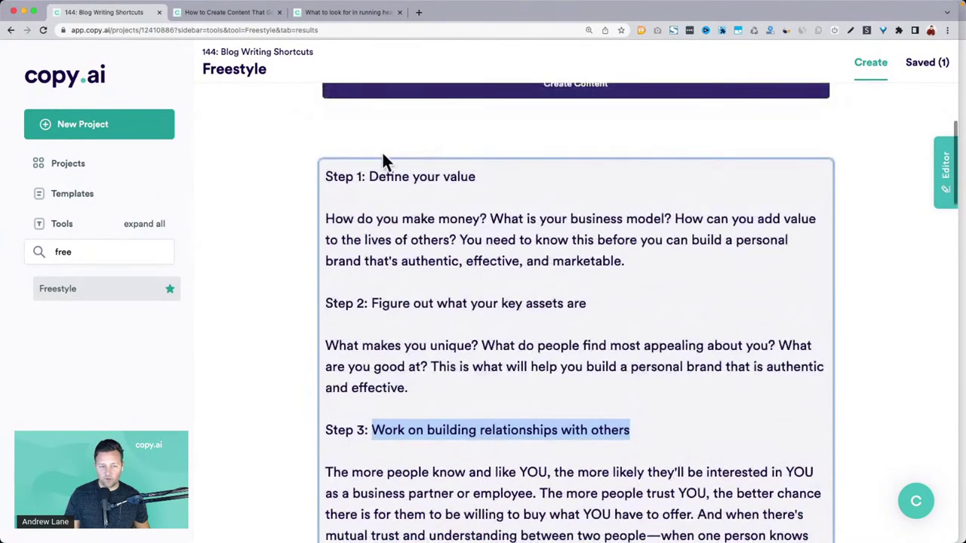
drag(325, 177, 582, 410)
scroll(581, 410, down, 10)
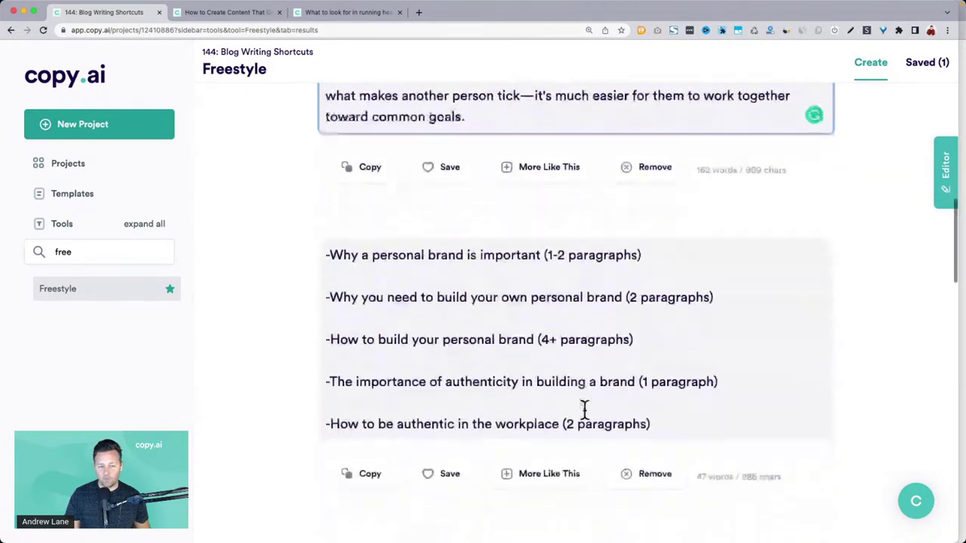
scroll(584, 408, down, 1)
drag(327, 201, 684, 375)
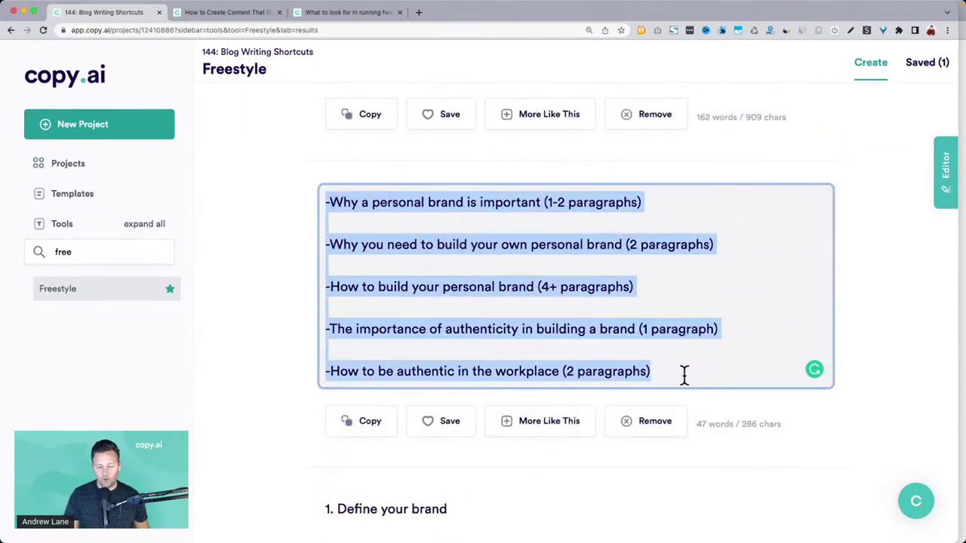
Open the editor beside the six-point 'Start with your goal in mind' outline.
scroll(685, 375, down, 7)
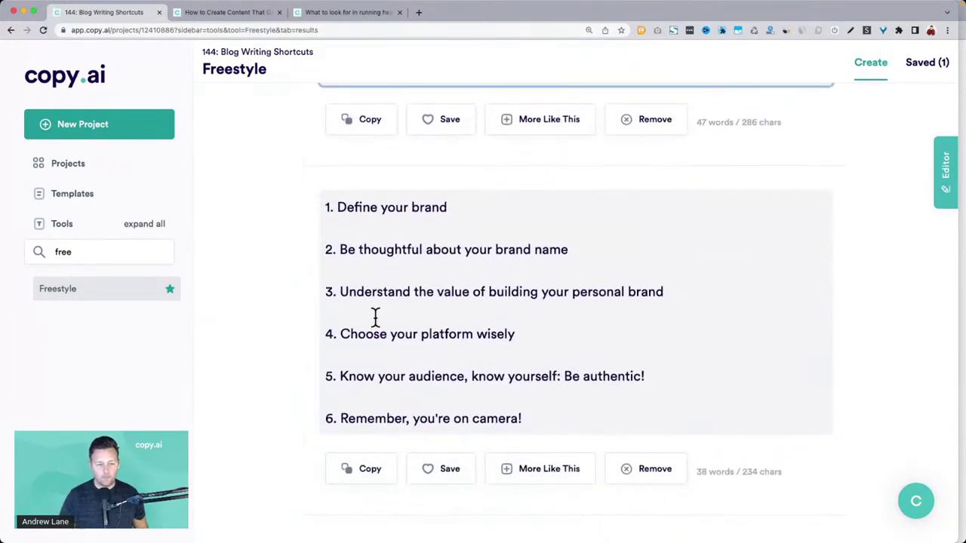
scroll(375, 317, down, 7)
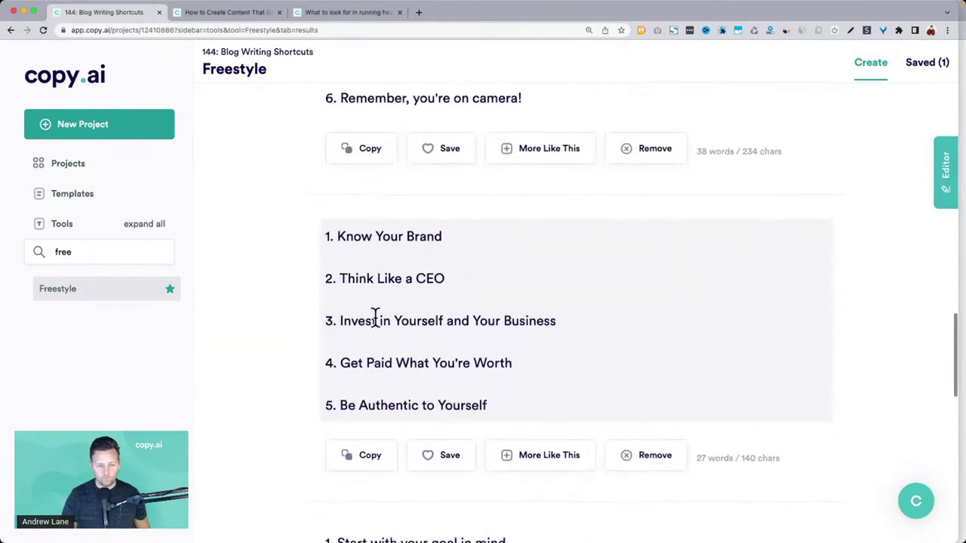
scroll(375, 317, down, 1)
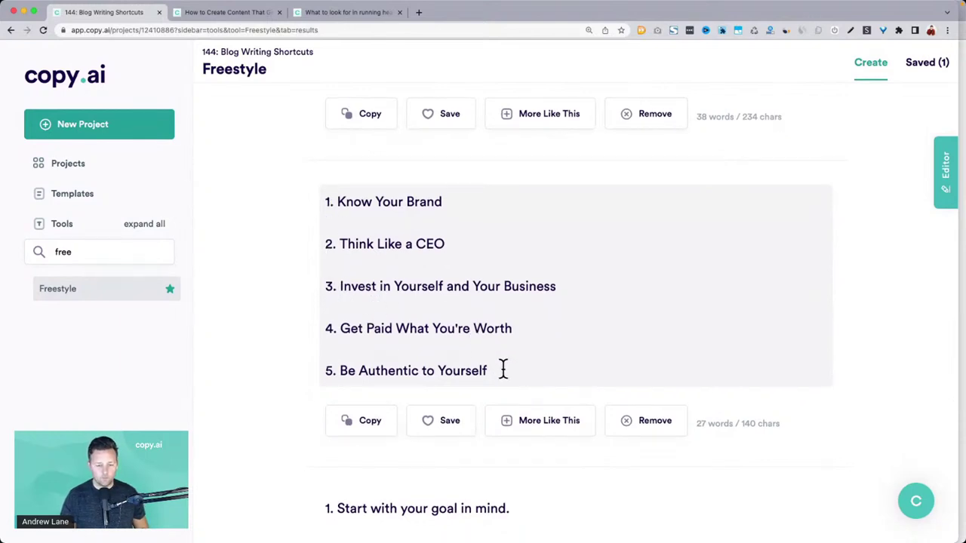
scroll(502, 369, down, 8)
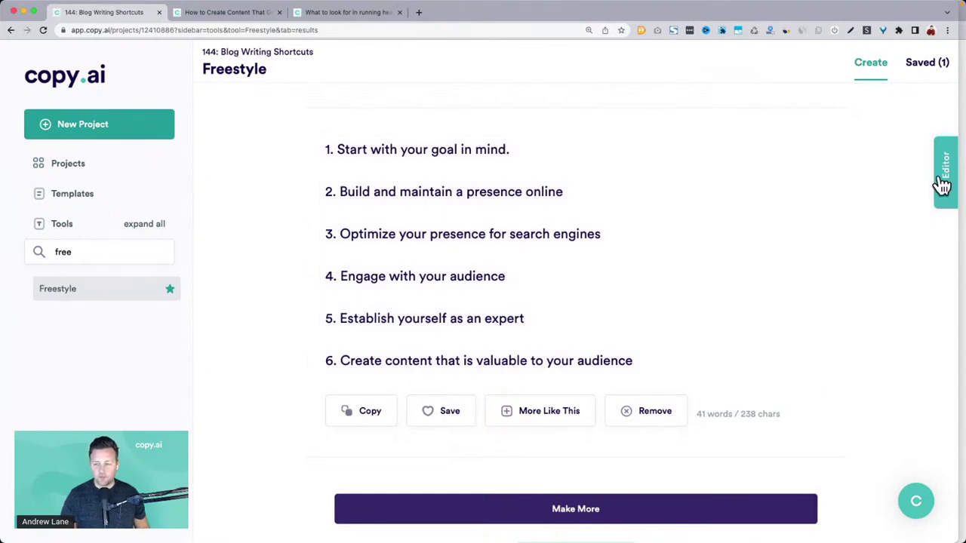
click(940, 186)
Add the personal-brand title as an H1 heading followed by an 'Outline:' line.
click(747, 400)
key(Return)
key(Return)
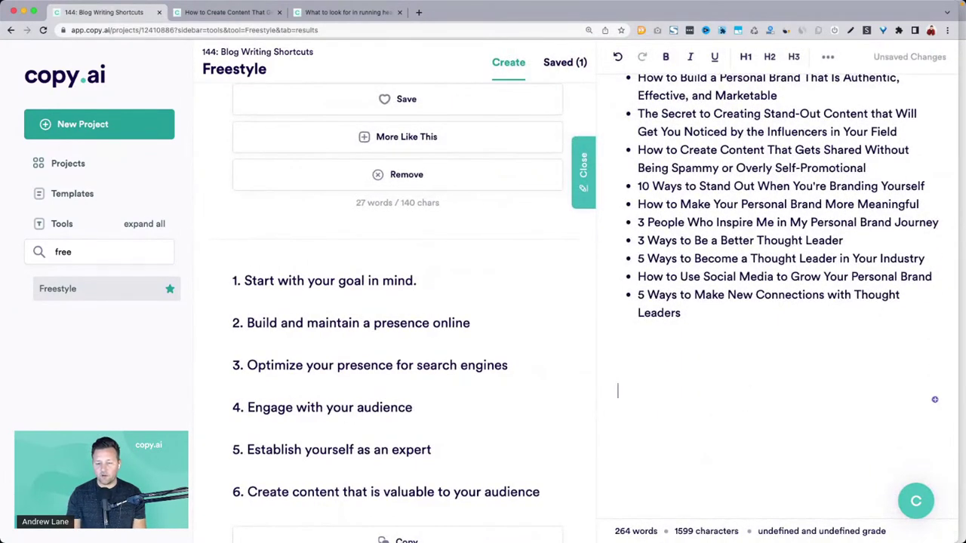
key(super+v)
key(BackSpace)
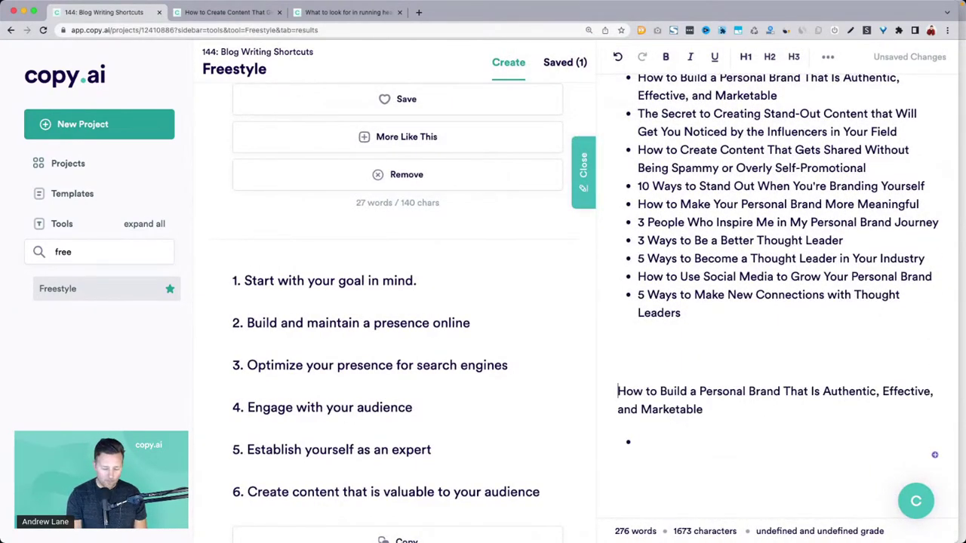
key(ctrl+alt+1)
key(Return)
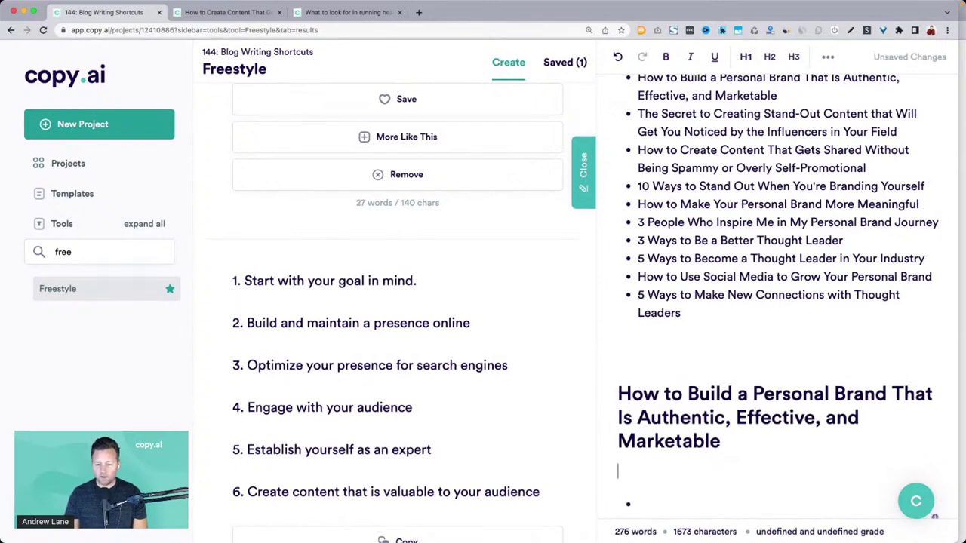
text(Outline)
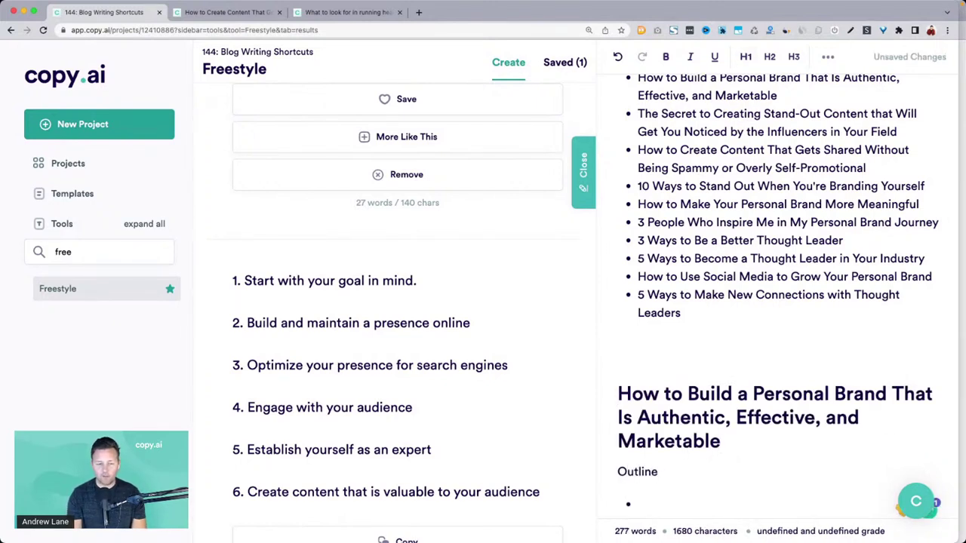
text(:)
Copy 'Start with your goal in mind' from the results as the first outline bullet.
scroll(743, 426, down, 2)
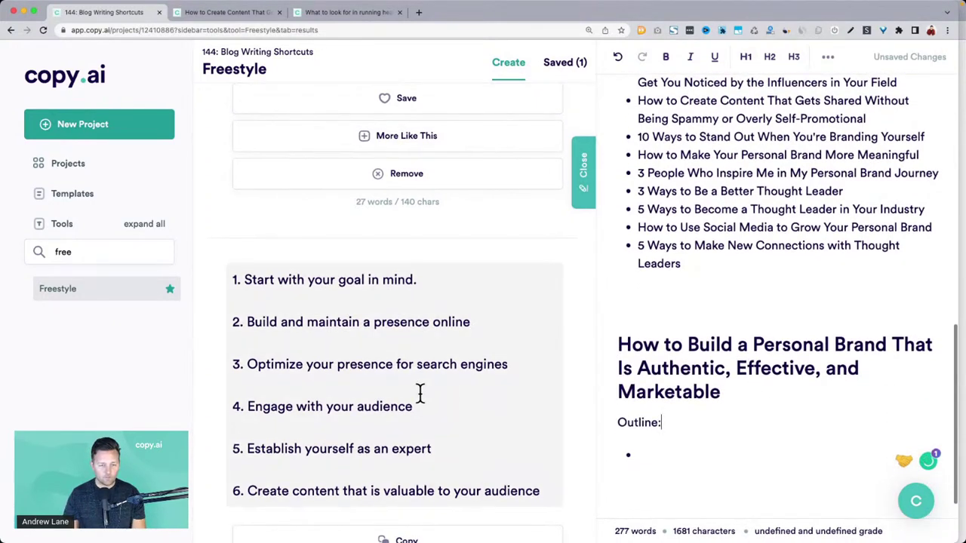
scroll(420, 392, down, 2)
click(245, 218)
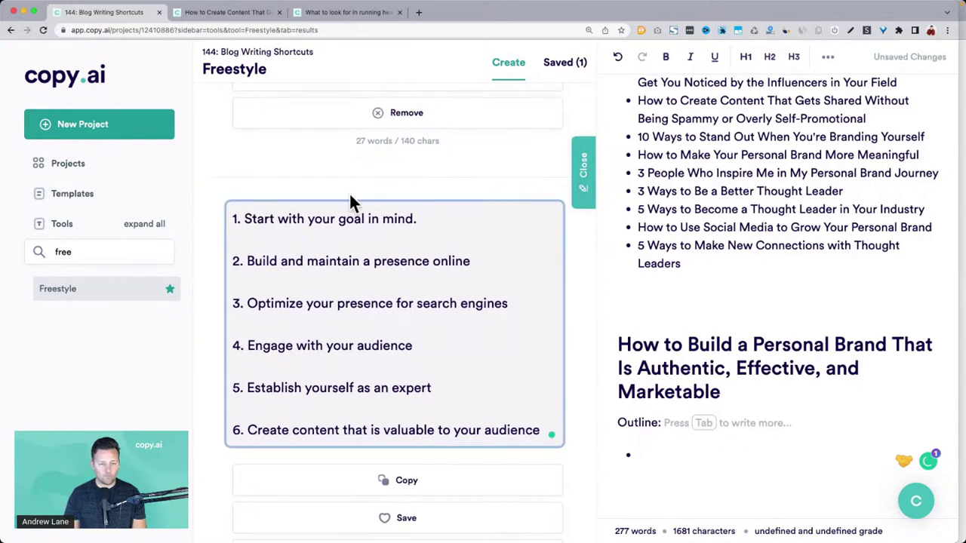
key(shift+super+Right)
key(super+c)
click(671, 455)
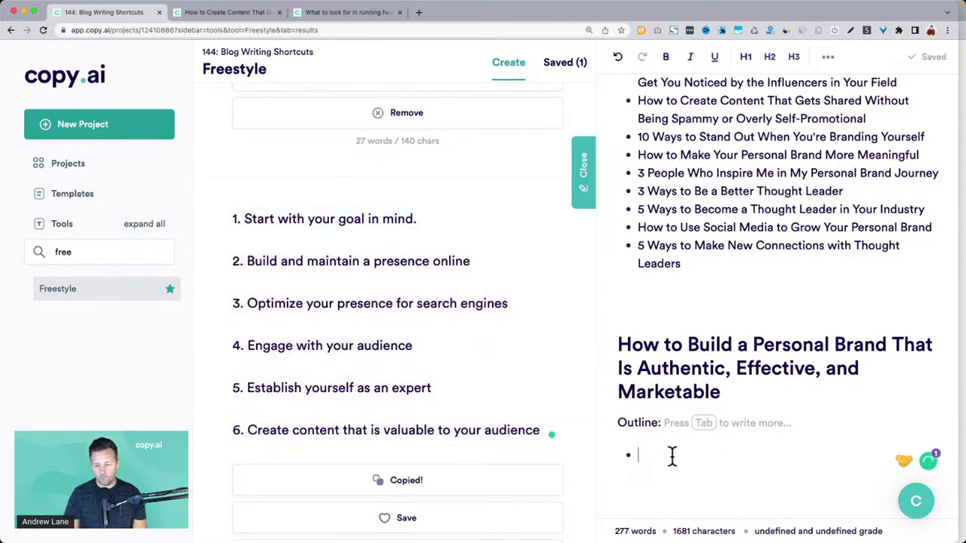
key(super+v)
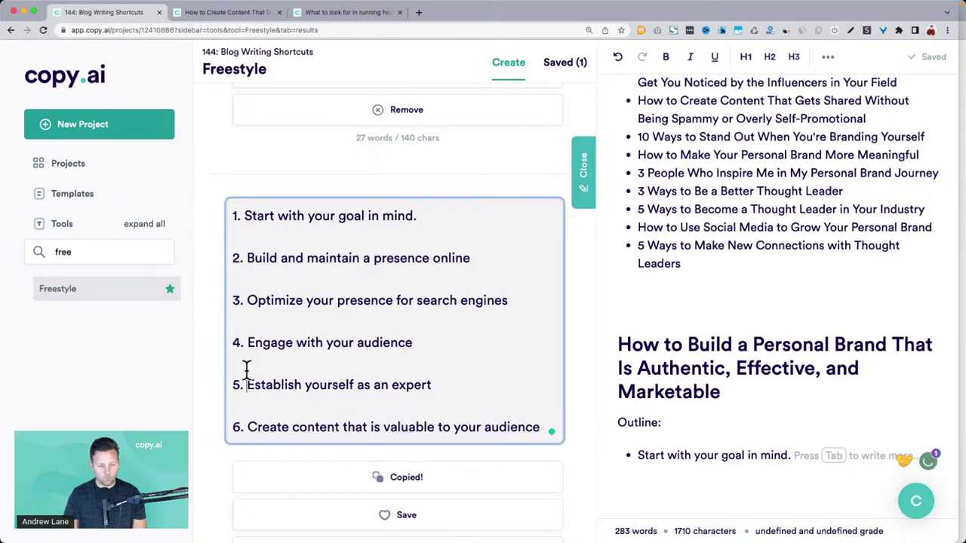
Add 'Engage with your audience' and 'Create content that is valuable to your audience' as bullets.
click(246, 371)
click(250, 342)
key(shift+super+Right)
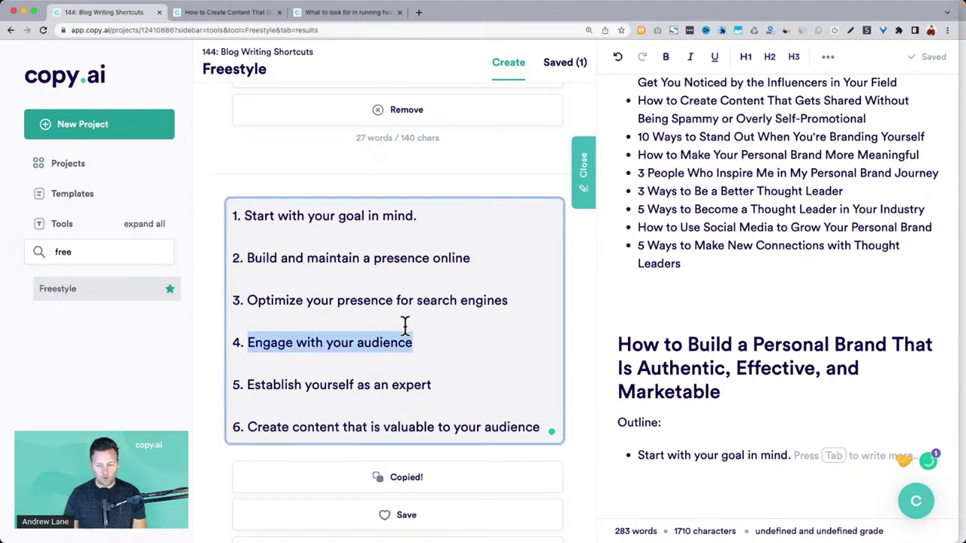
click(692, 456)
key(Return)
key(super+v)
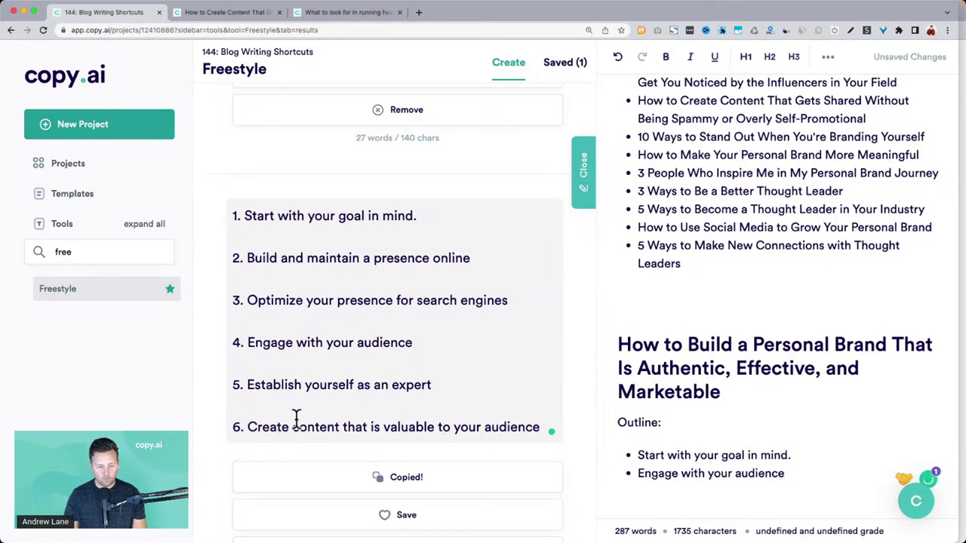
click(249, 425)
key(shift+super+Right)
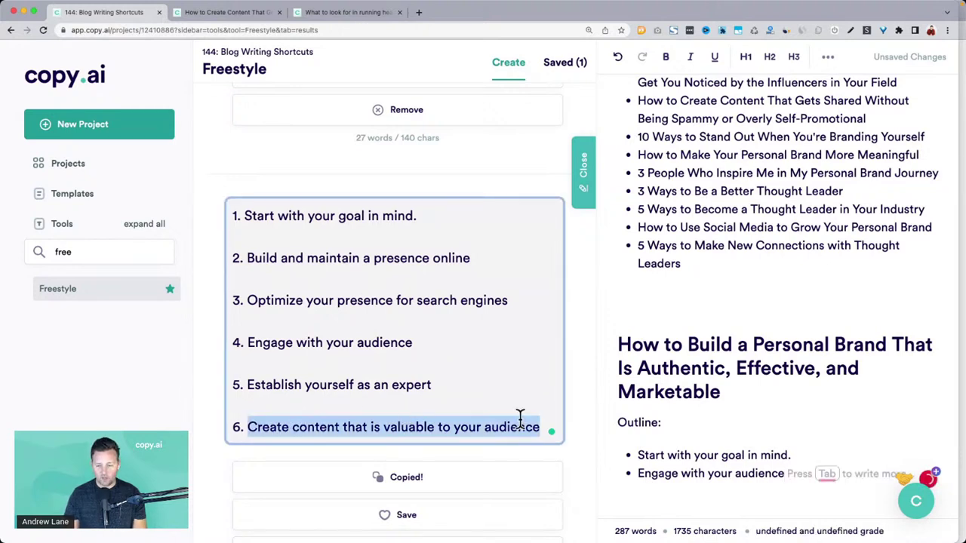
click(795, 463)
key(Return)
key(super+v)
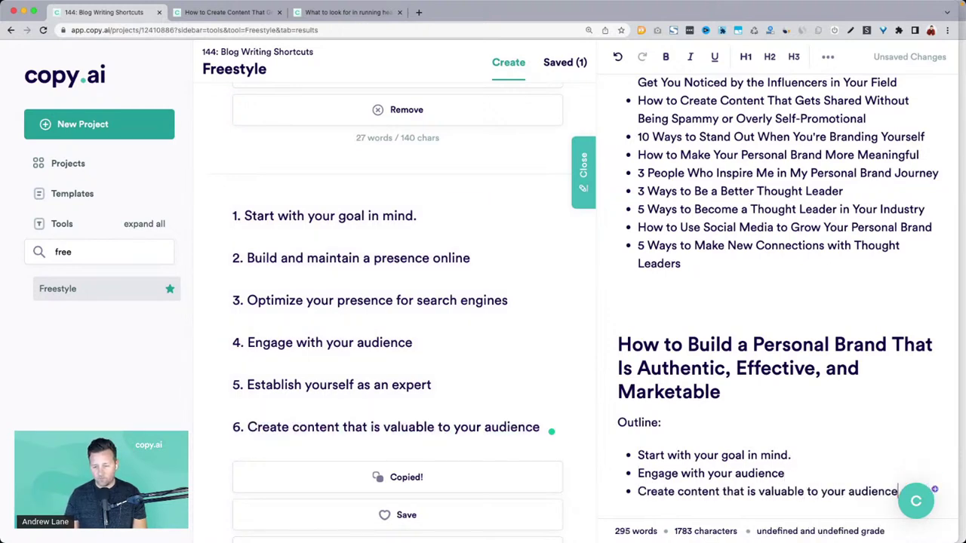
scroll(407, 430, up, 20)
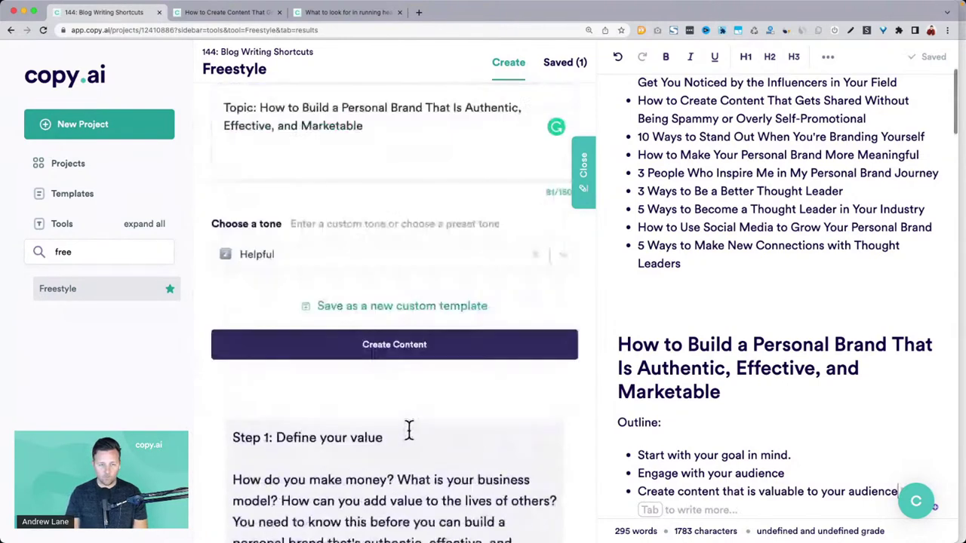
Change the request to 'A section of a blog article' and add a Blog line under the topic.
triple_click(273, 235)
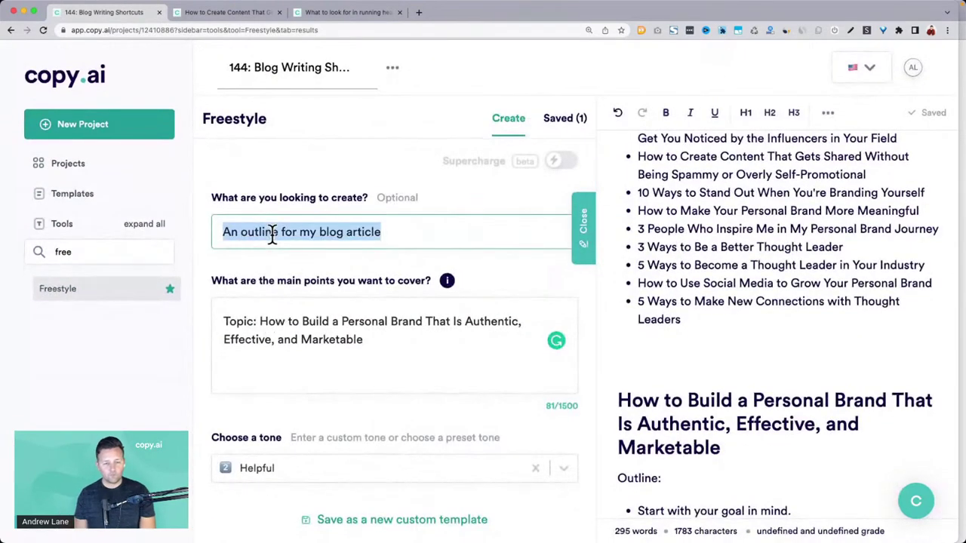
text(A)
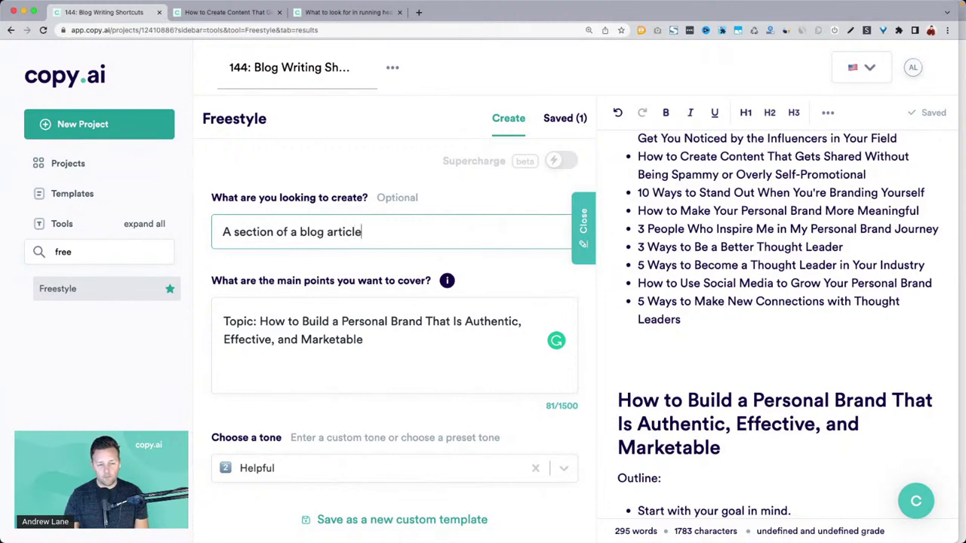
click(370, 349)
key(Return)
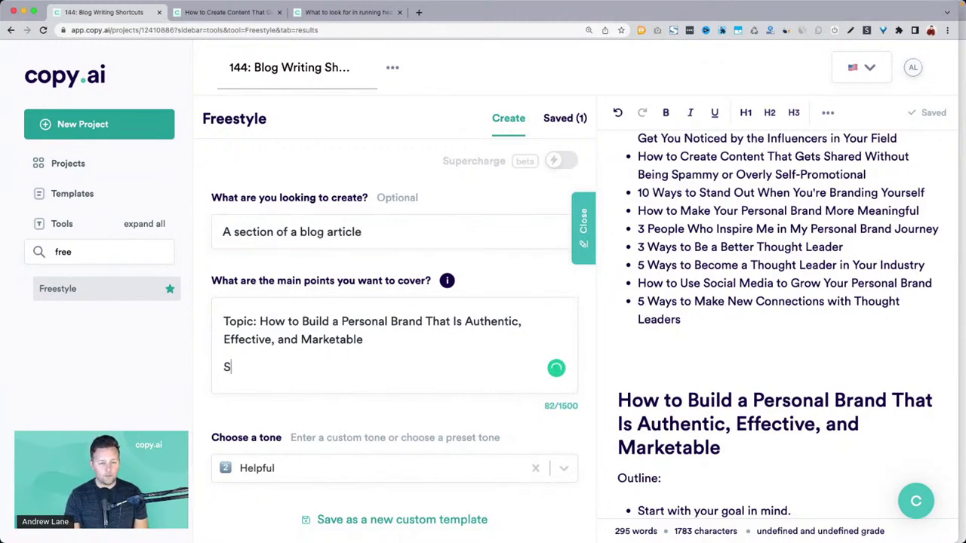
text(Blog)
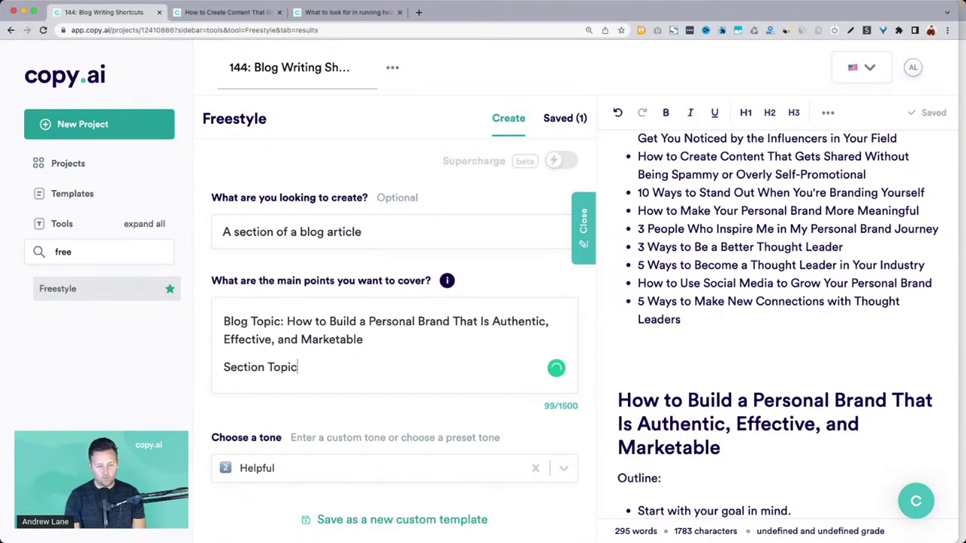
Set Section Topic to 'Start with your goal in mind.', generate the section, and close the editor.
scroll(813, 405, down, 3)
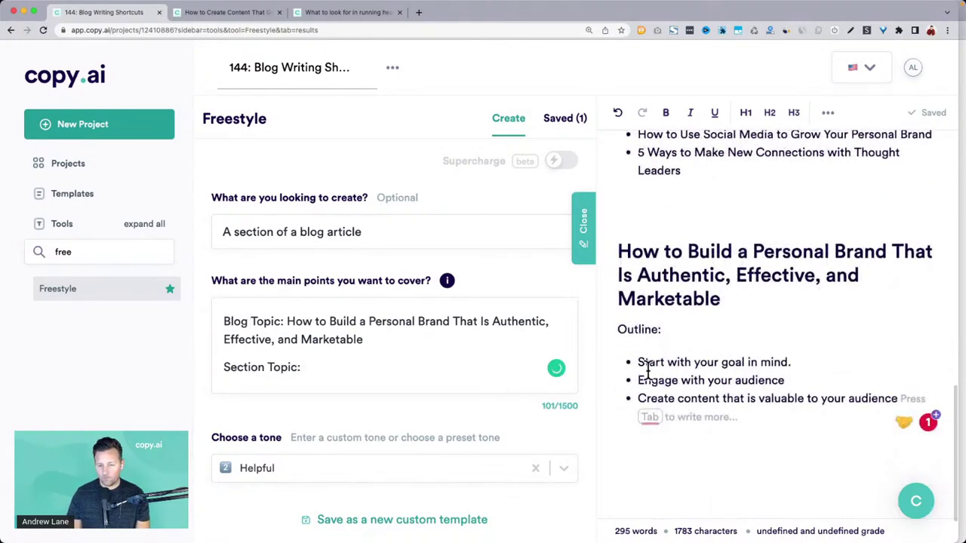
triple_click(645, 362)
key(ctrl+c)
click(405, 368)
key(ctrl+v)
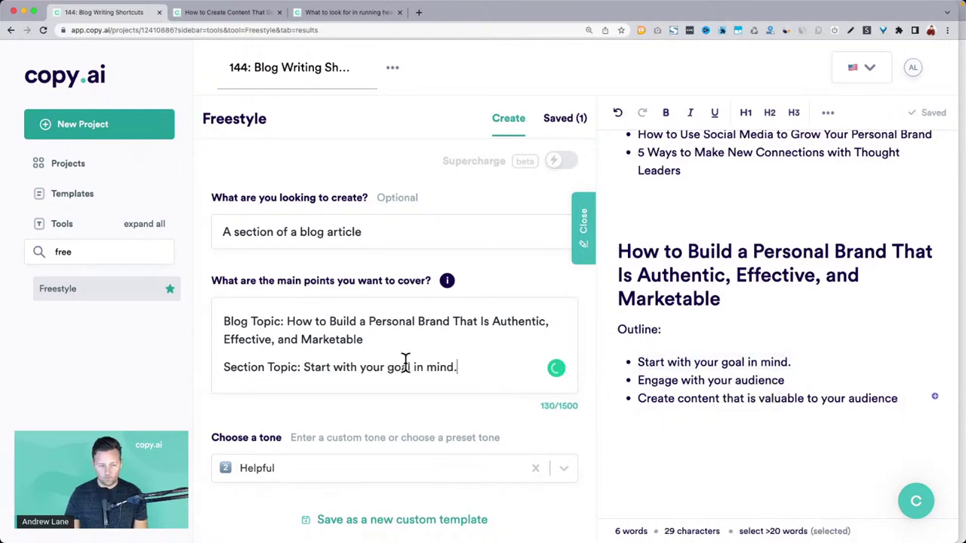
scroll(456, 370, down, 2)
click(423, 501)
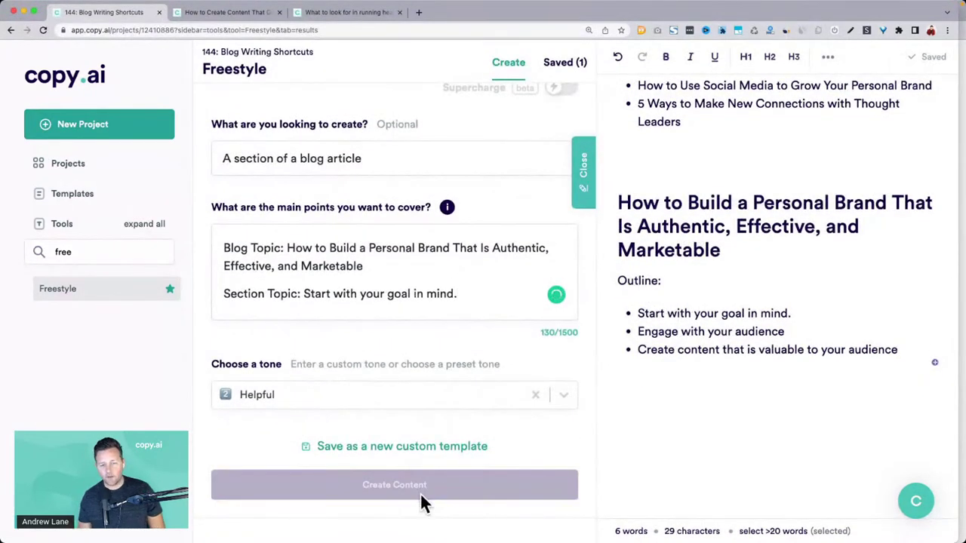
click(582, 183)
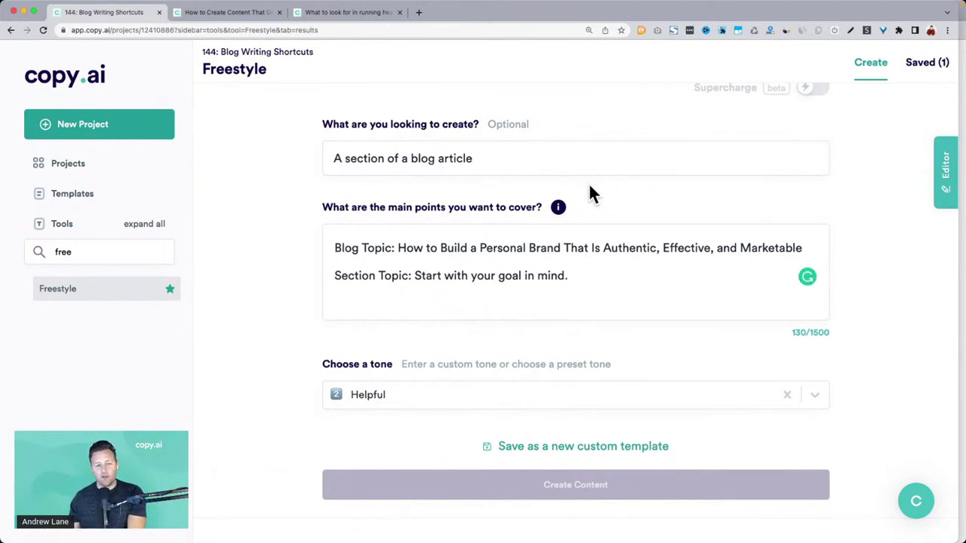
Copy the generated 144-word 'Start with your goal in mind' section and reopen the editor.
scroll(591, 194, down, 5)
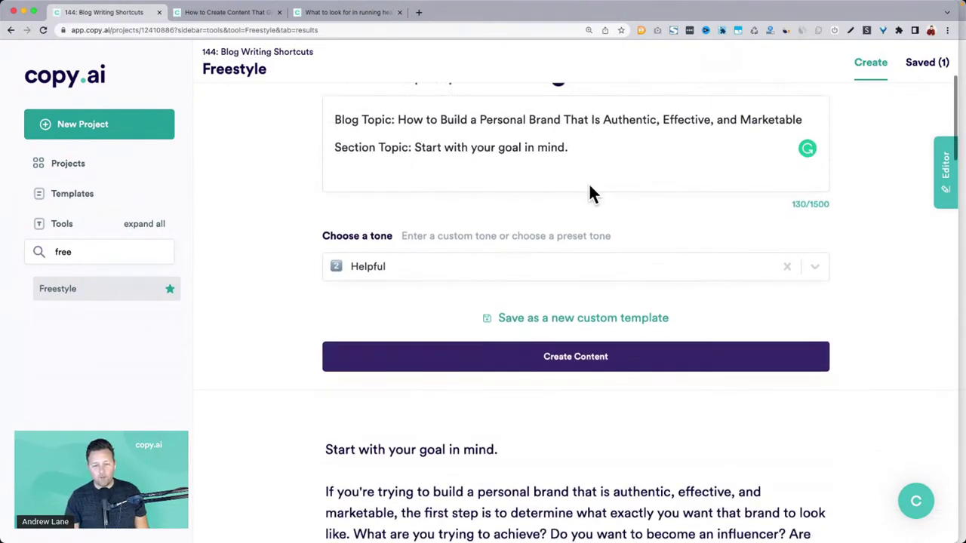
scroll(589, 187, down, 2)
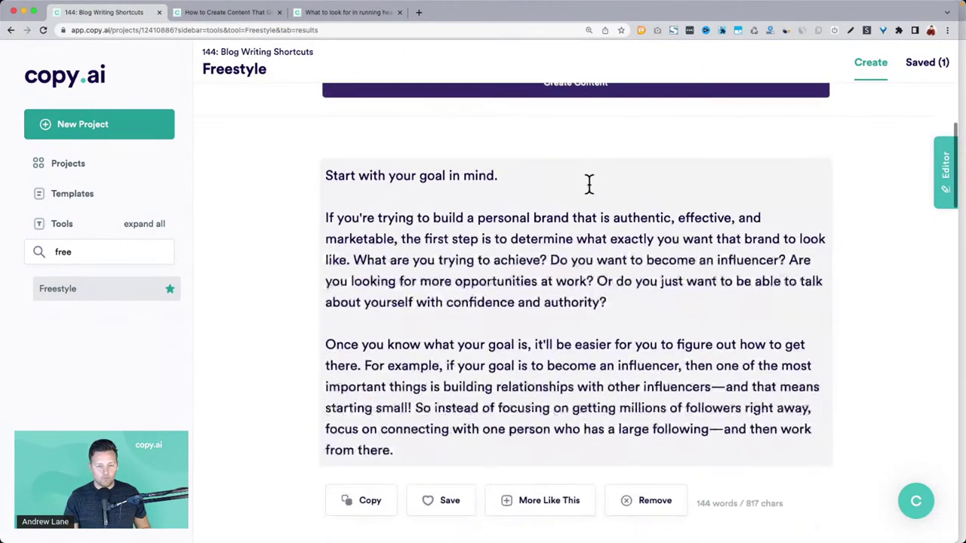
drag(326, 209, 439, 441)
key(super+c)
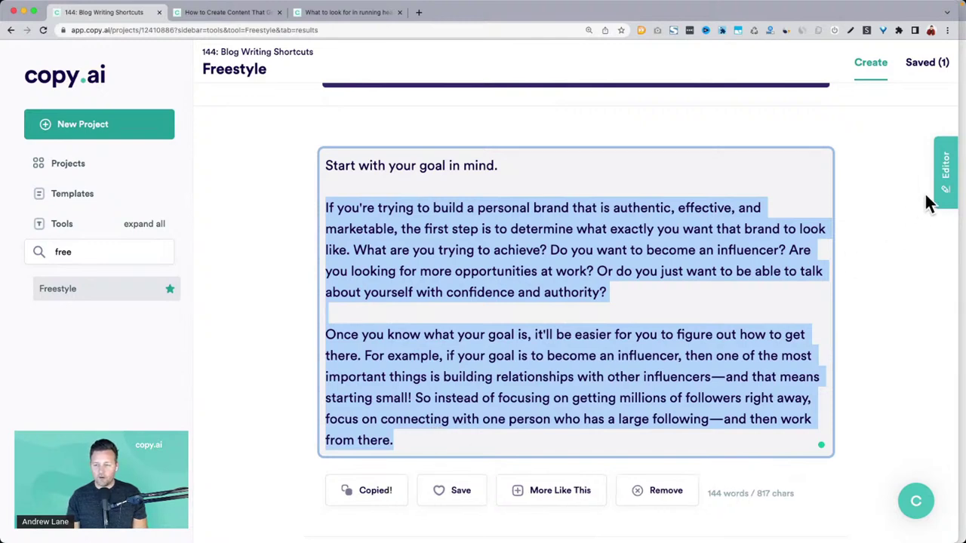
click(949, 192)
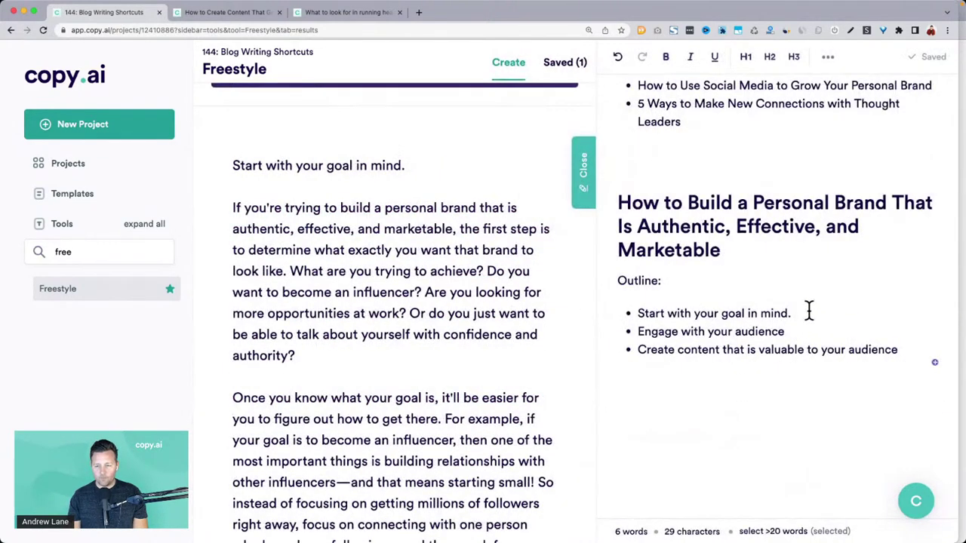
Add 'Start with your goal in mind' as an H2 heading with the generated paragraphs pasted below.
click(808, 310)
click(898, 349)
key(Return)
key(Return)
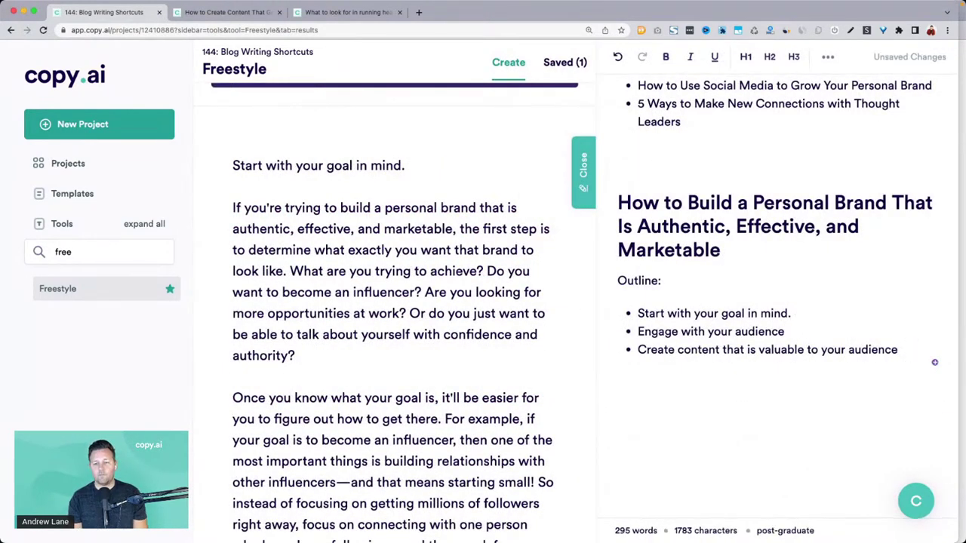
text(1. Start with ty)
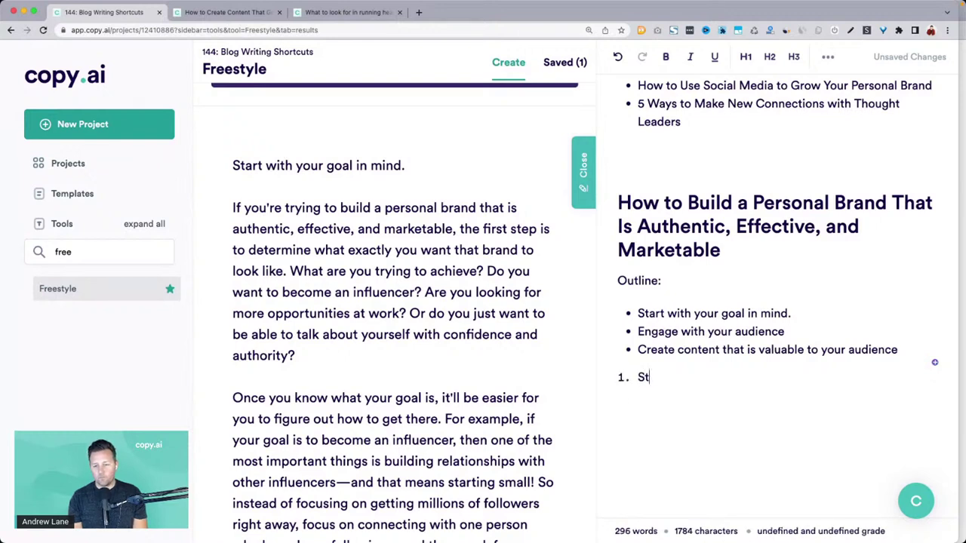
key(BackSpace)
key(BackSpace)
text(your )
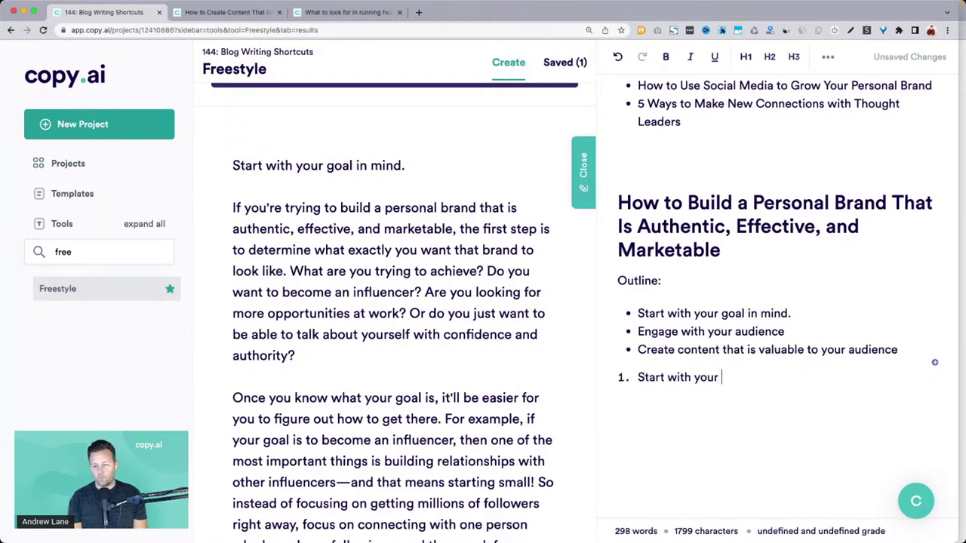
text(goal in mind:)
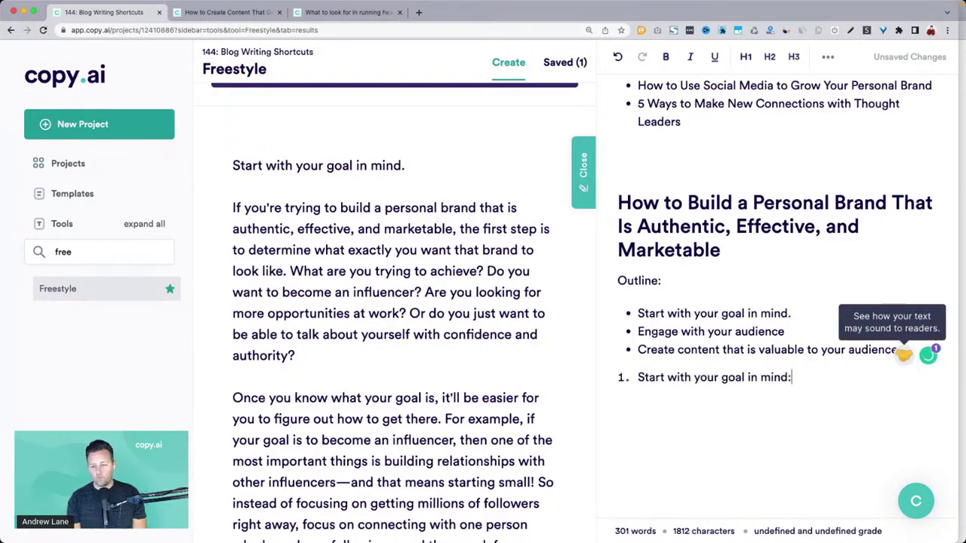
key(Return)
key(ctrl+v)
key(ctrl+z)
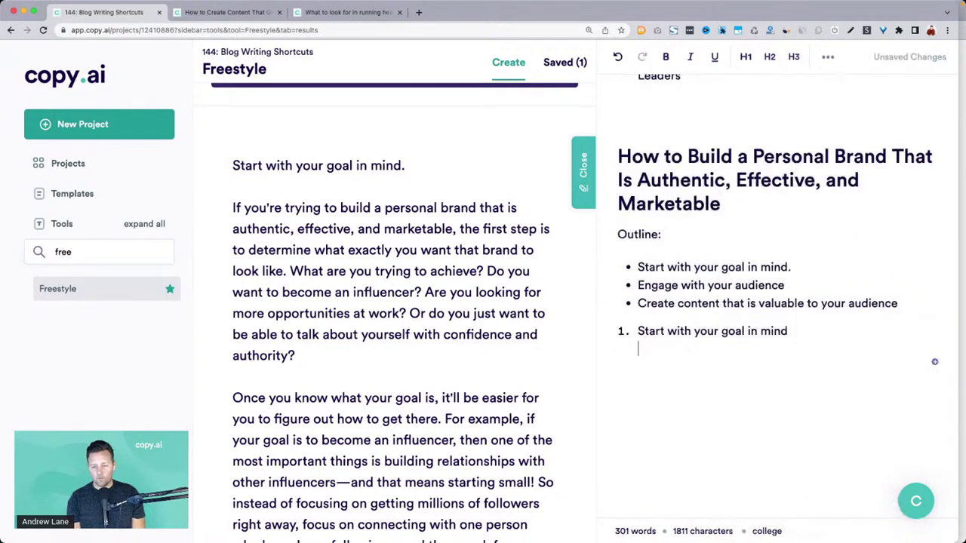
key(ctrl+v)
key(ctrl+z)
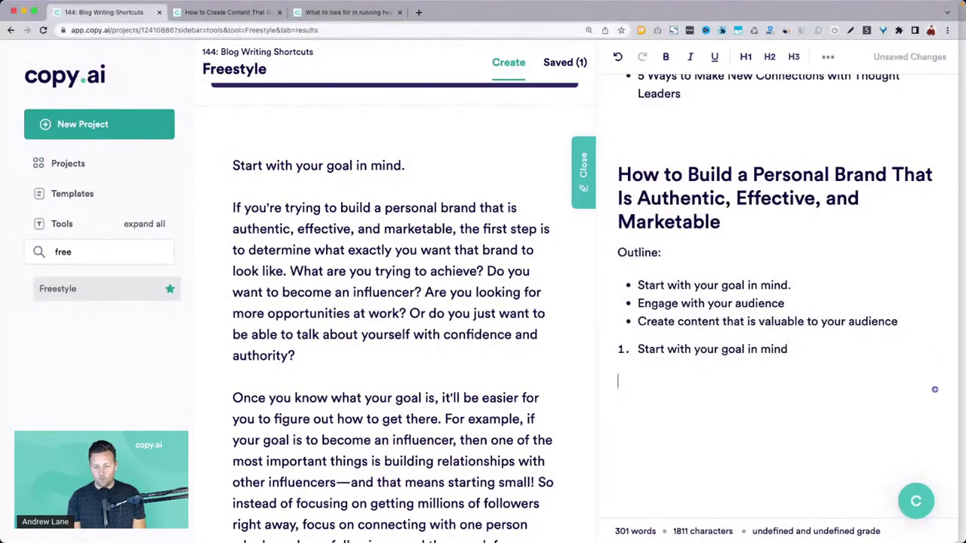
key(ctrl+v)
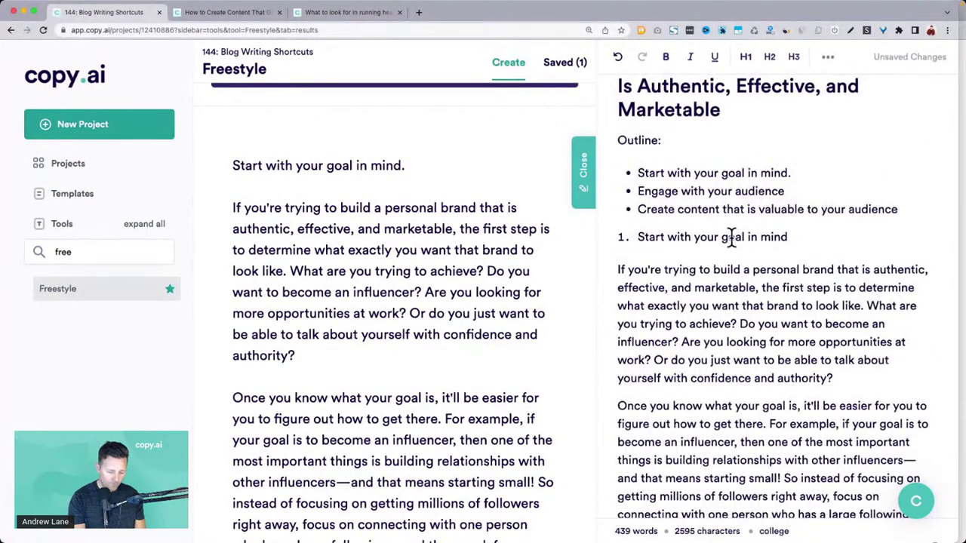
click(731, 237)
key(super+alt+2)
Add 'Engage with your audience' from the outline as an H2 heading after the section text.
scroll(731, 237, down, 2)
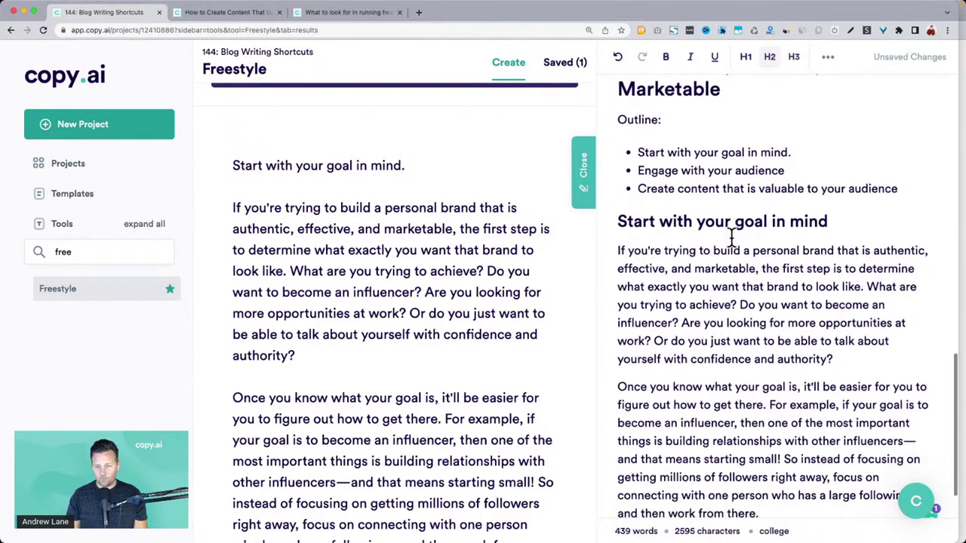
scroll(638, 181, up, 2)
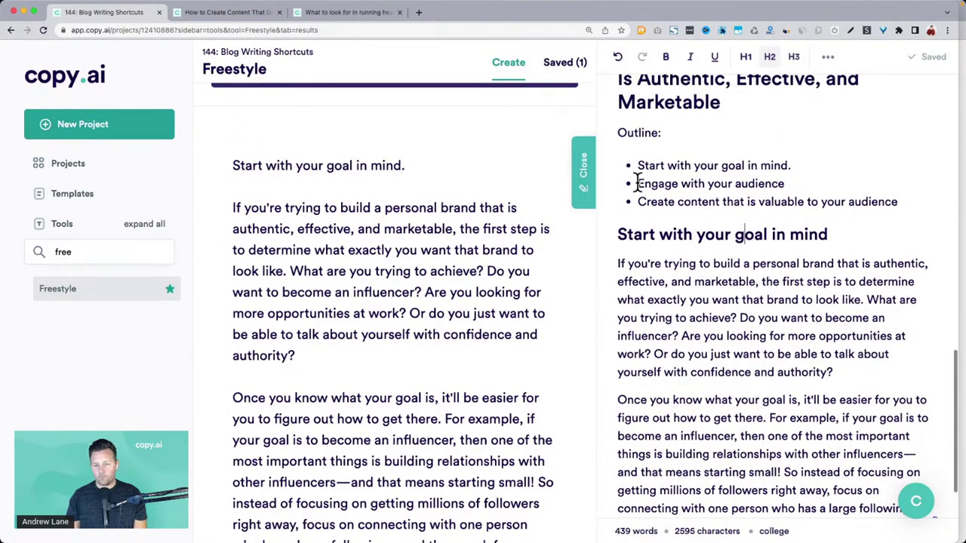
triple_click(702, 184)
scroll(701, 183, down, 4)
scroll(702, 184, down, 2)
click(795, 364)
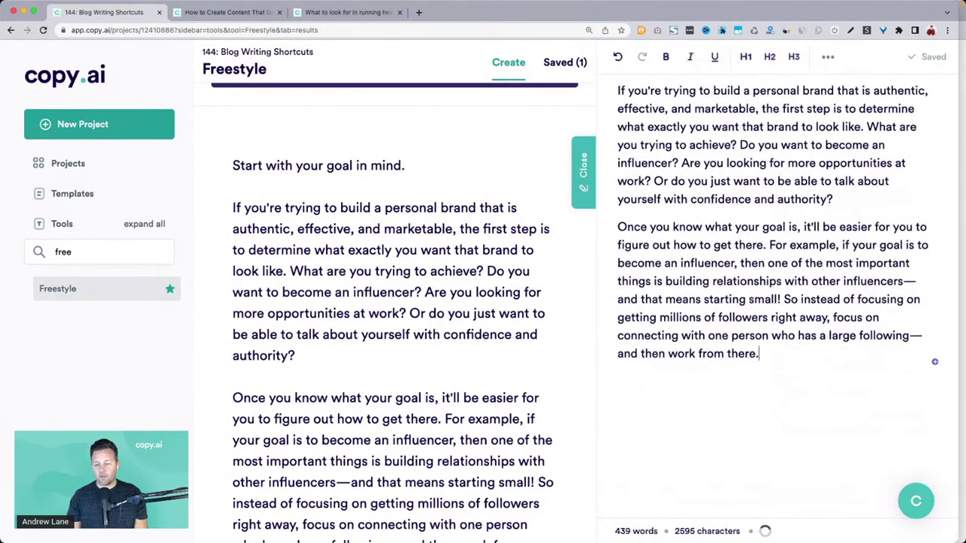
key(Return)
key(Return)
key(Return)
key(super+v)
key(super+Left)
key(BackSpace)
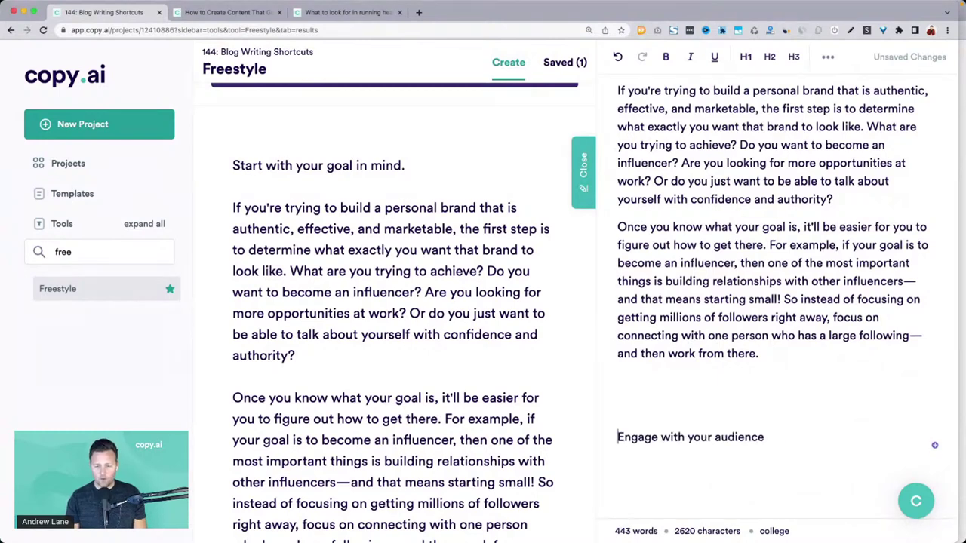
key(super+alt+2)
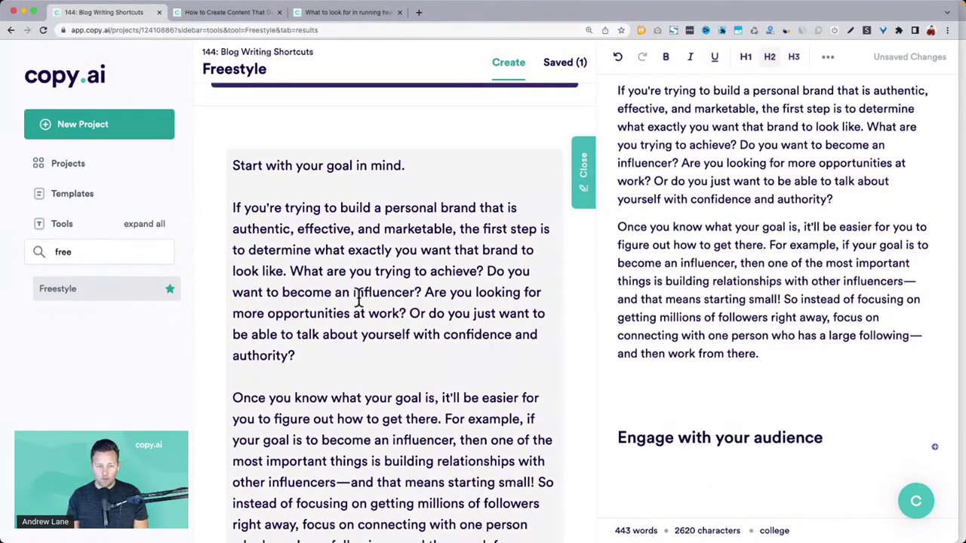
scroll(219, 339, down, 3)
Find and select the generated paragraph about unclear goals in the results.
scroll(220, 340, down, 8)
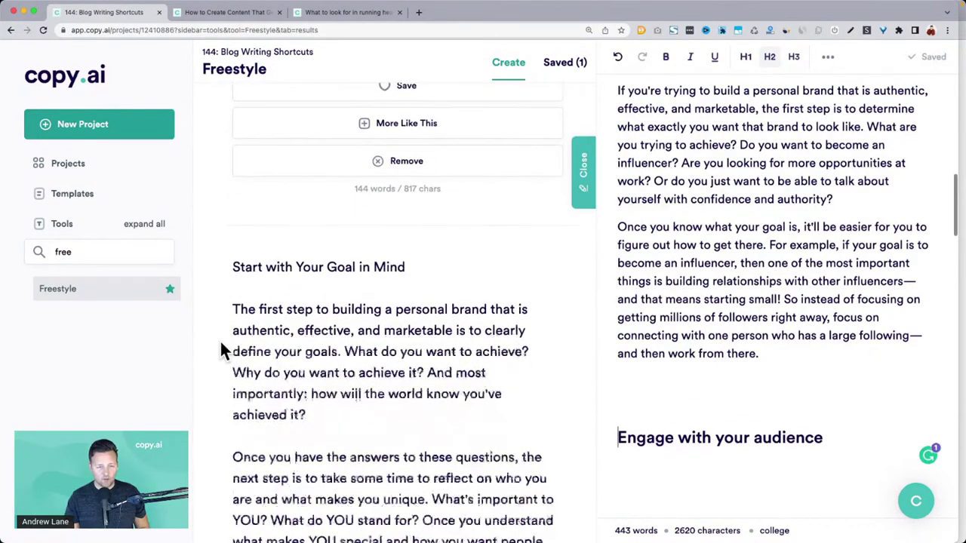
scroll(262, 314, down, 2)
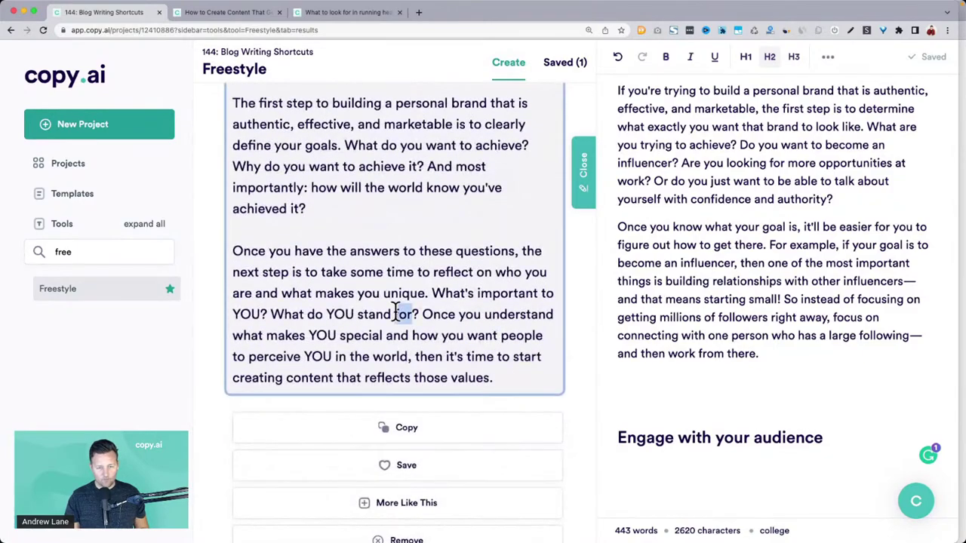
triple_click(396, 314)
scroll(396, 314, down, 2)
click(736, 273)
scroll(735, 273, up, 3)
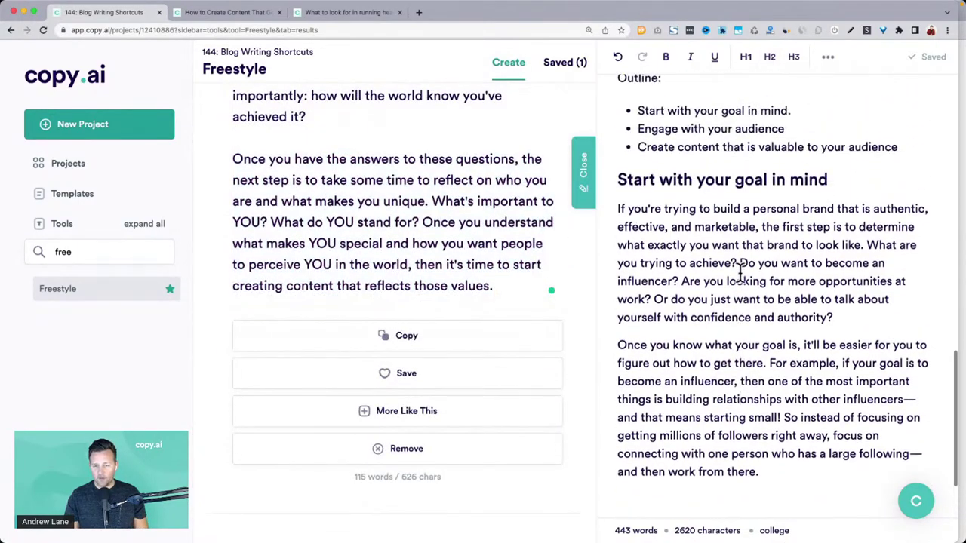
scroll(434, 303, down, 7)
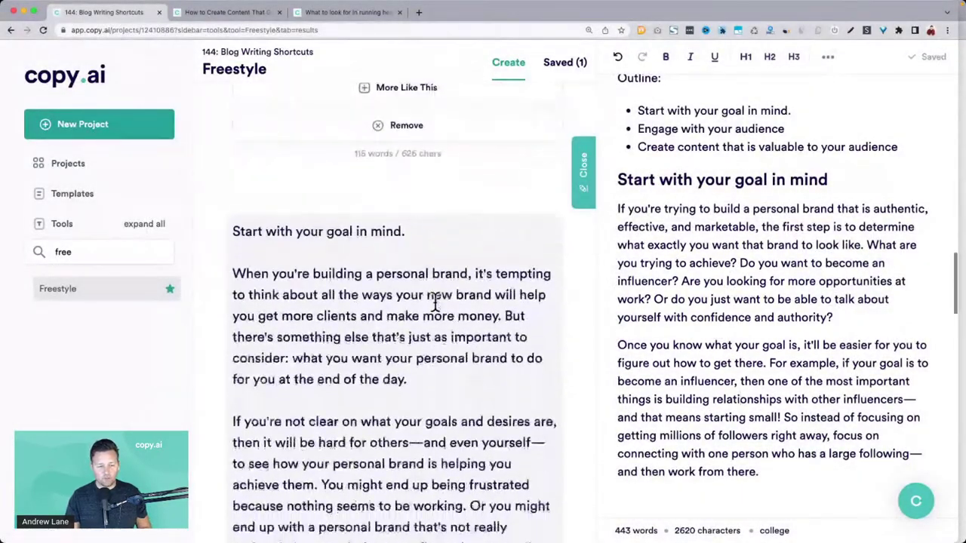
scroll(330, 367, down, 1)
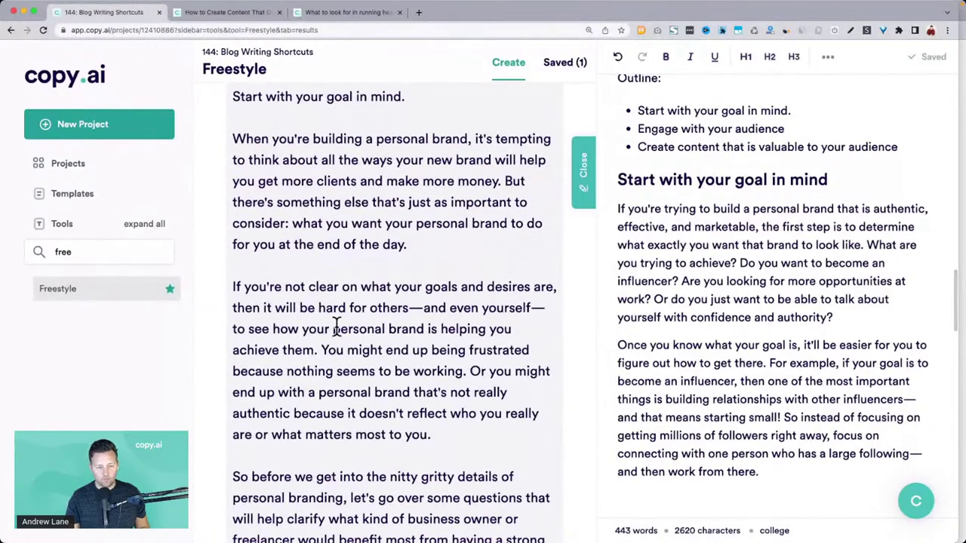
triple_click(336, 326)
key(super+c)
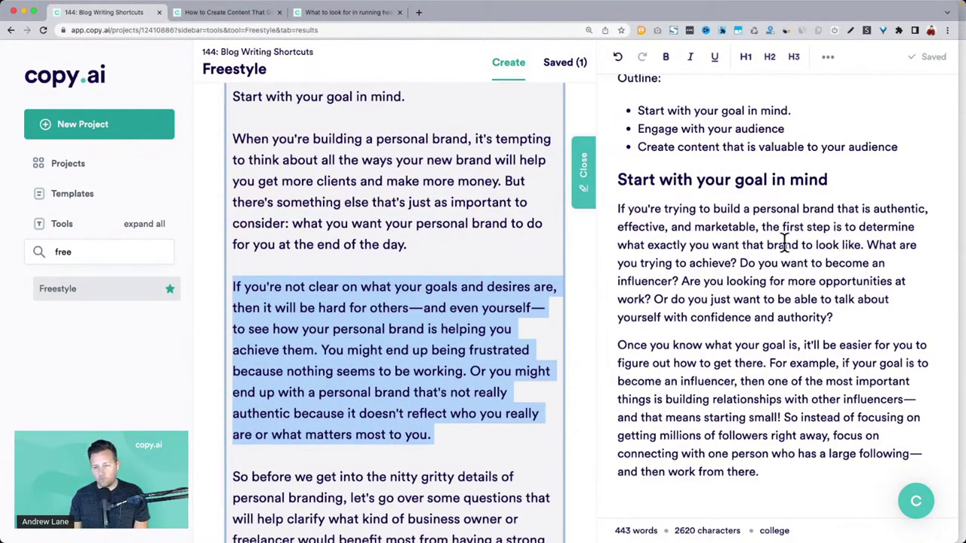
Paste the unclear-goals paragraph as plain text under the 'Start with your goal in mind' heading.
click(865, 179)
key(Return)
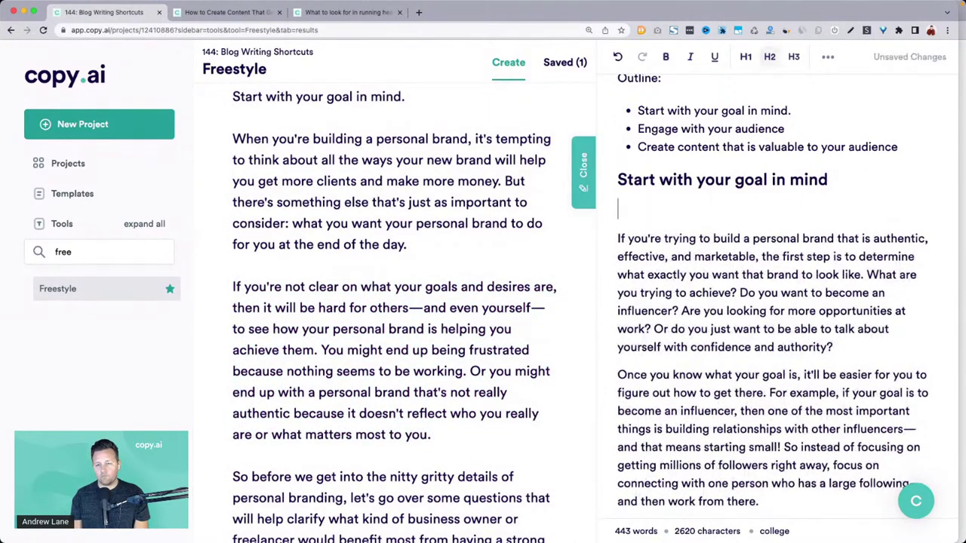
key(ctrl+v)
key(super+z)
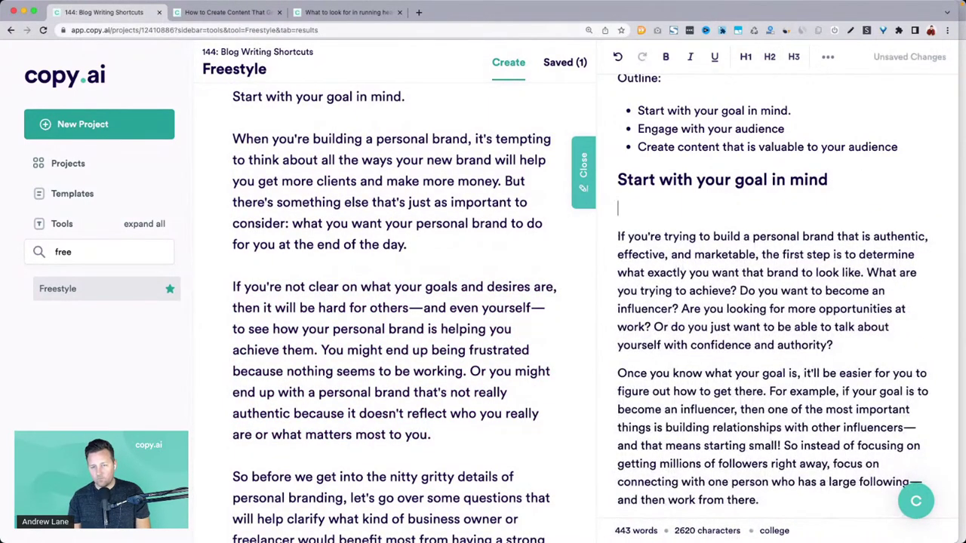
key(super+shift+v)
key(BackSpace)
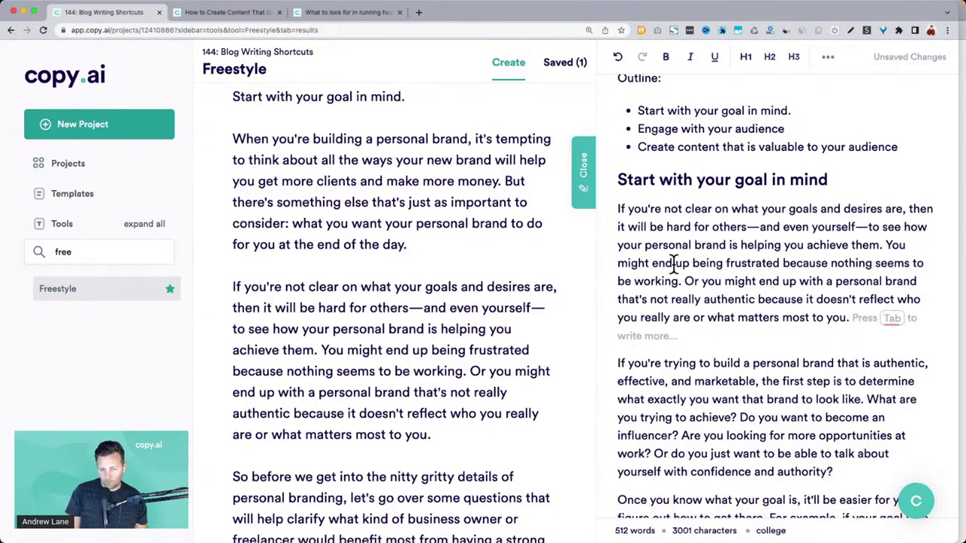
scroll(730, 317, down, 1)
scroll(730, 317, down, 3)
click(781, 296)
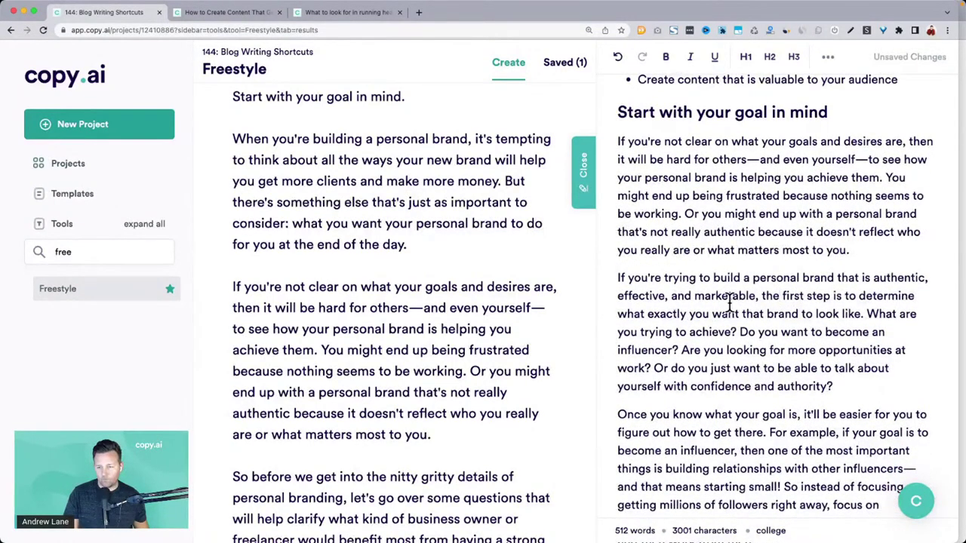
scroll(649, 343, down, 1)
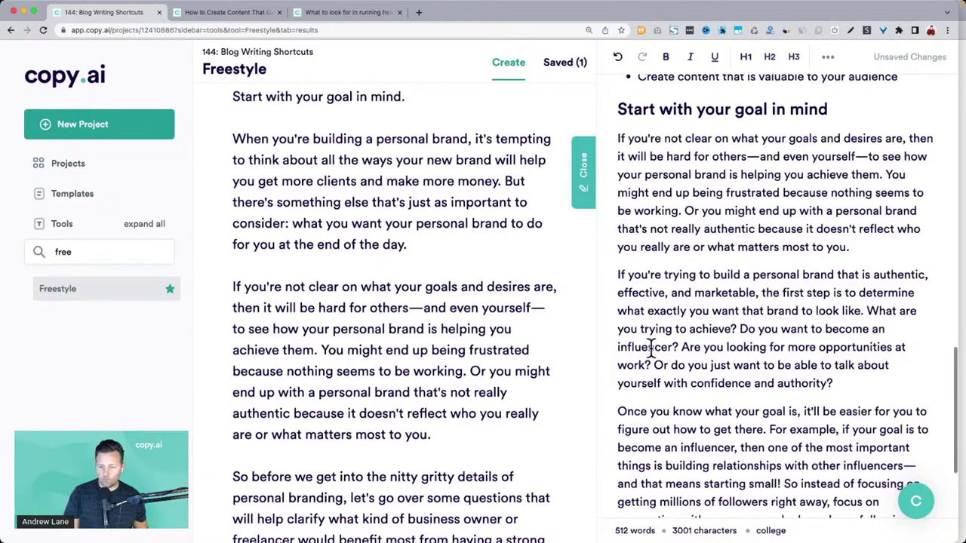
scroll(649, 347, down, 5)
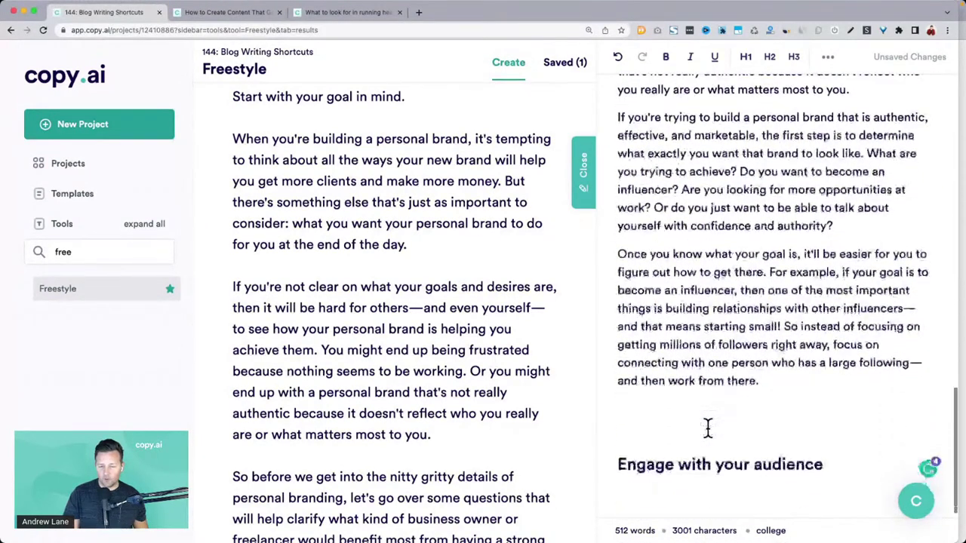
Replace the Section Topic text with 'Engage with your audience.' copied from the draft heading.
triple_click(709, 443)
key(ctrl+c)
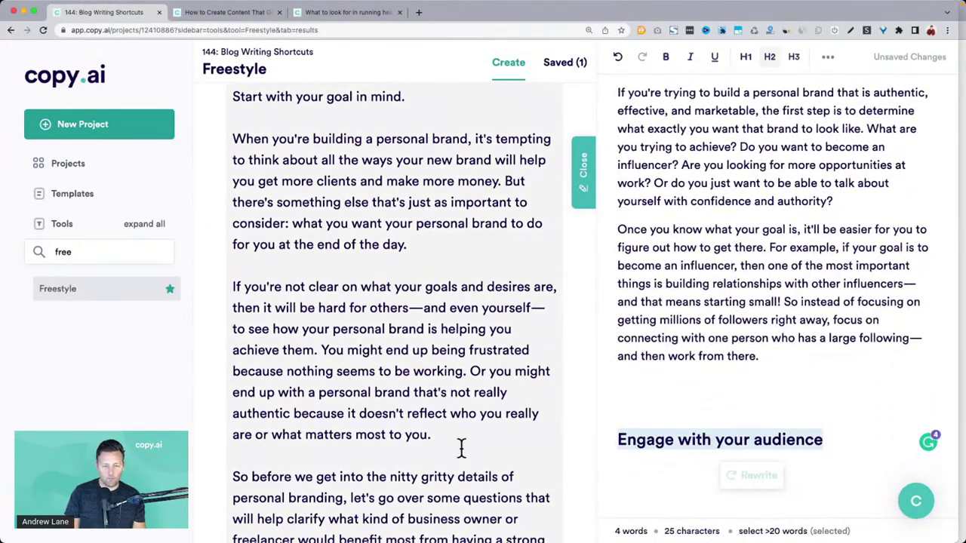
scroll(461, 448, up, 10)
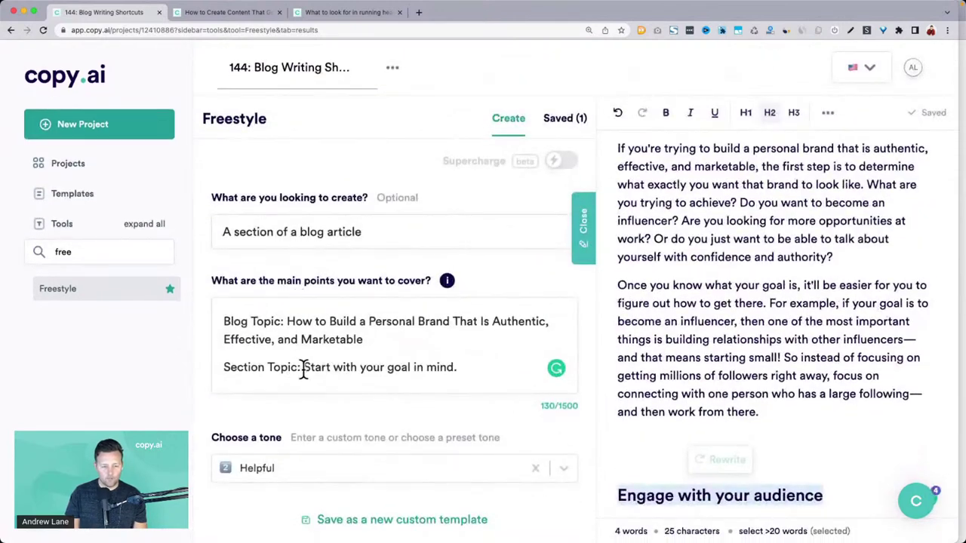
click(302, 369)
key(shift+End)
key(ctrl+v)
scroll(375, 353, down, 5)
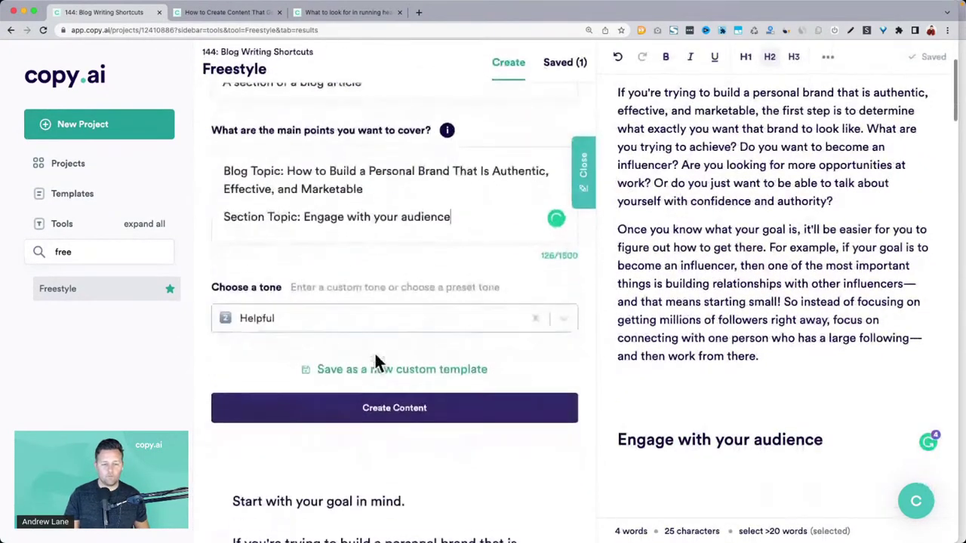
drag(259, 198, 299, 196)
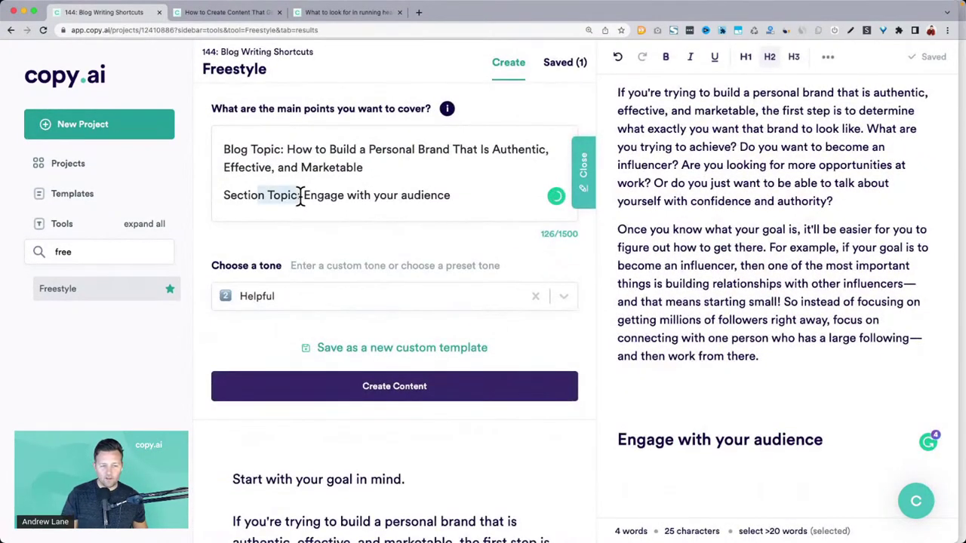
click(515, 198)
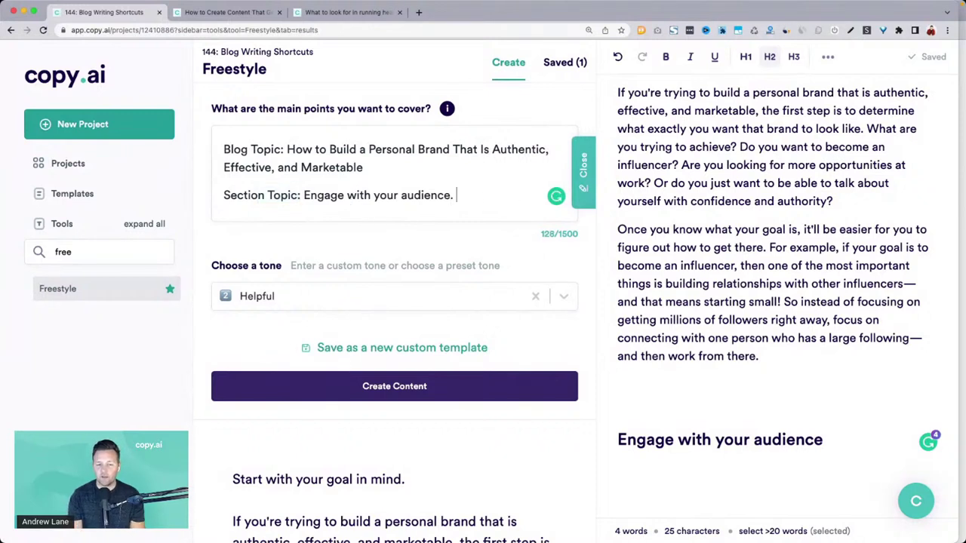
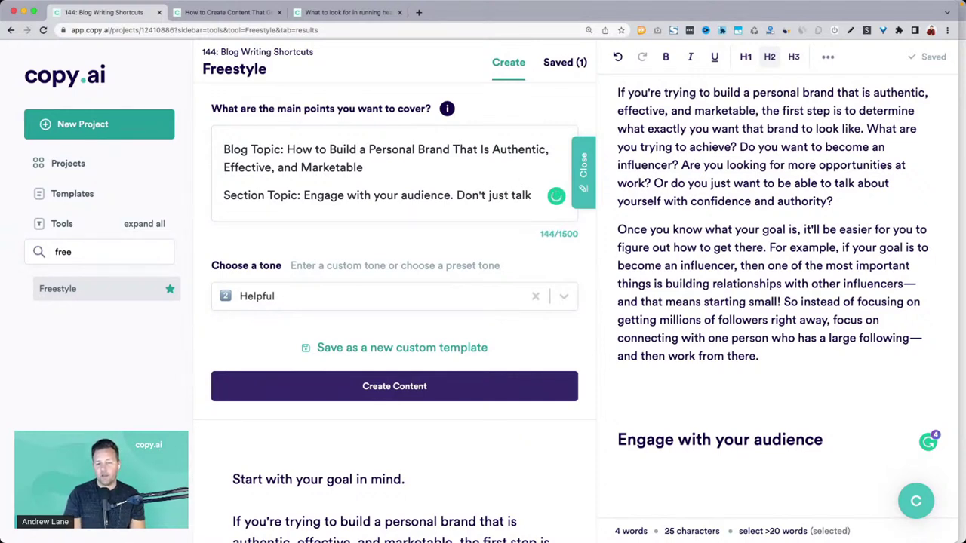
Finish the 'Engage with your audience' section topic asking for more, and generate Freestyle content.
text(at them, make your cont)
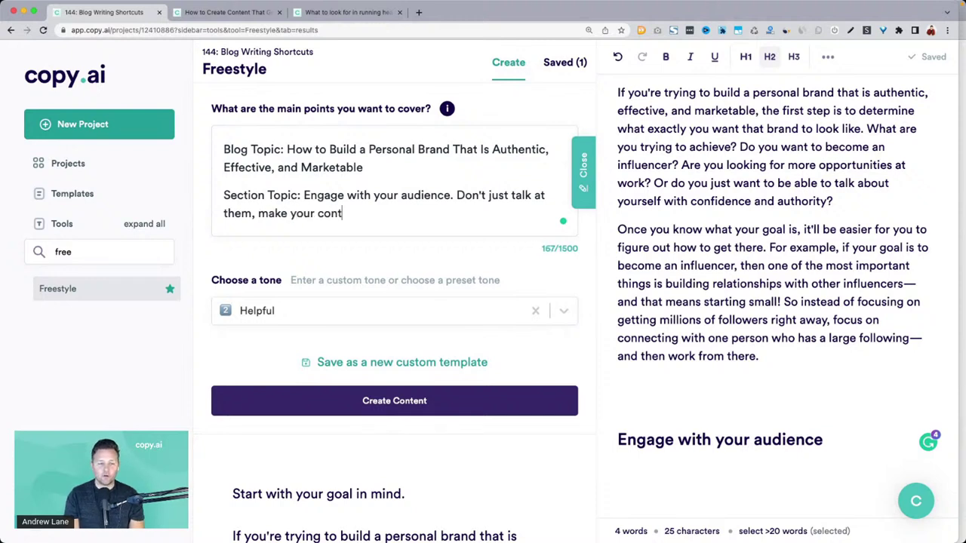
text(more interactive and helpful)
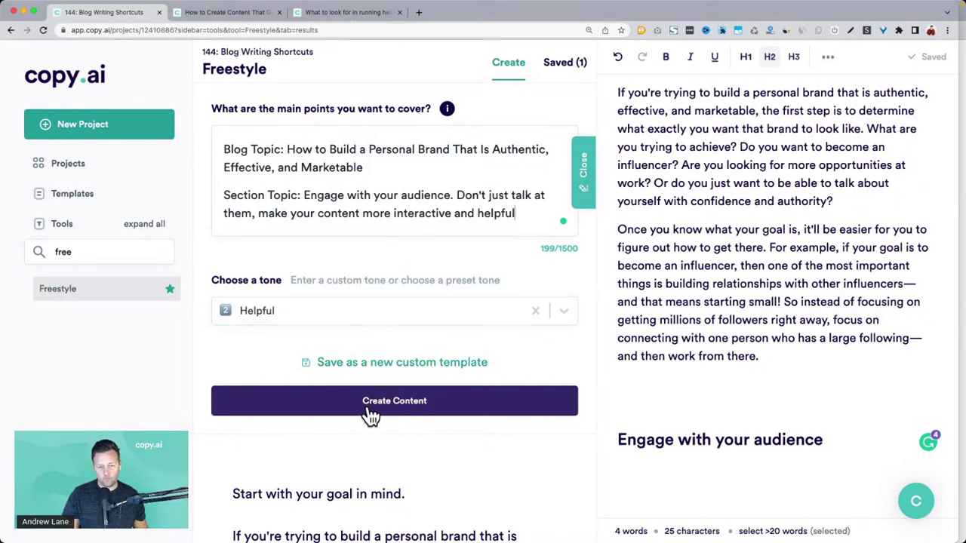
click(395, 403)
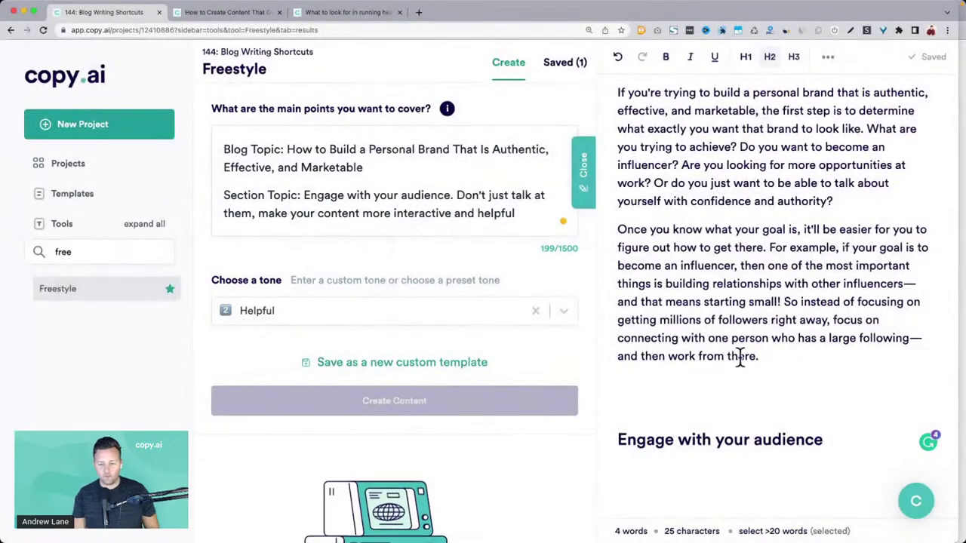
click(723, 405)
Review the generated engagement paragraphs and select the result beginning 'One of the most important things'.
key(BackSpace)
key(BackSpace)
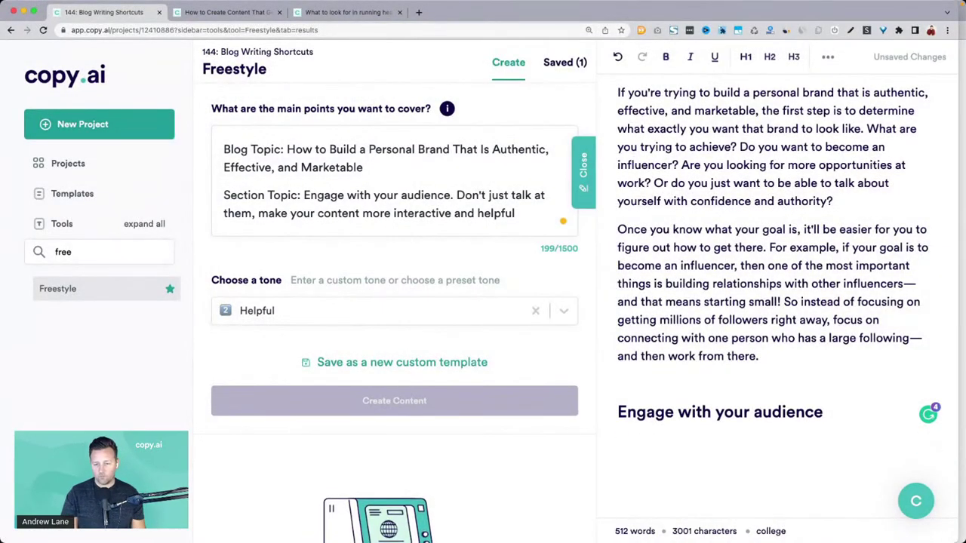
scroll(247, 254, down, 3)
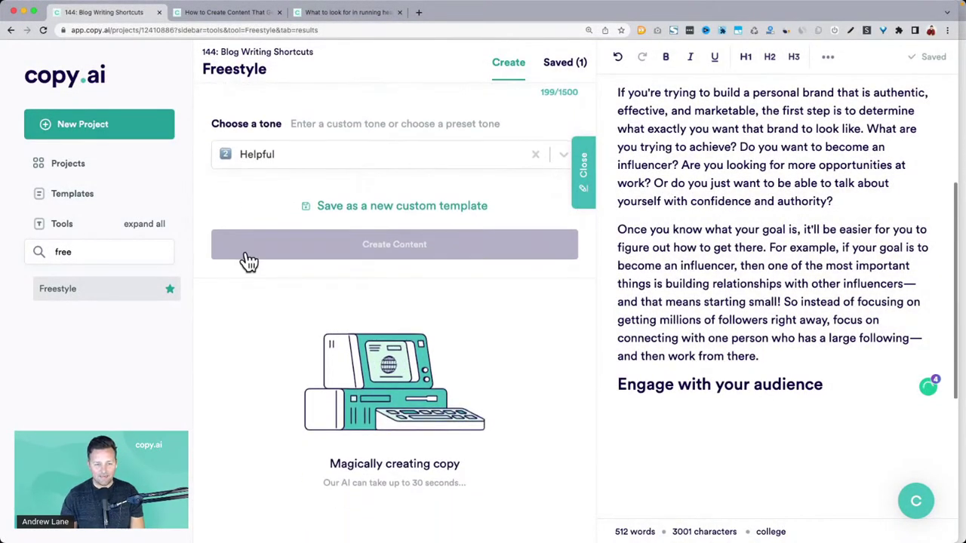
scroll(249, 260, down, 3)
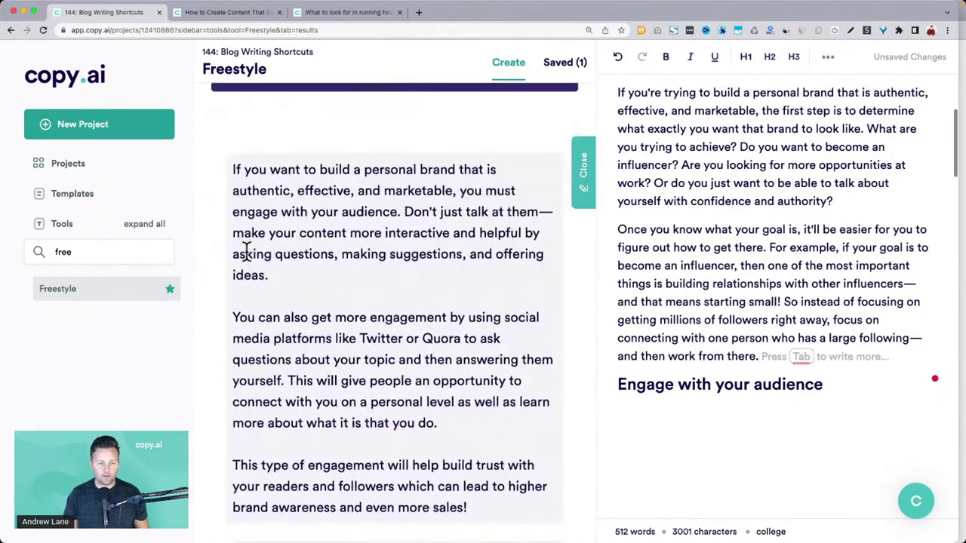
scroll(320, 210, down, 2)
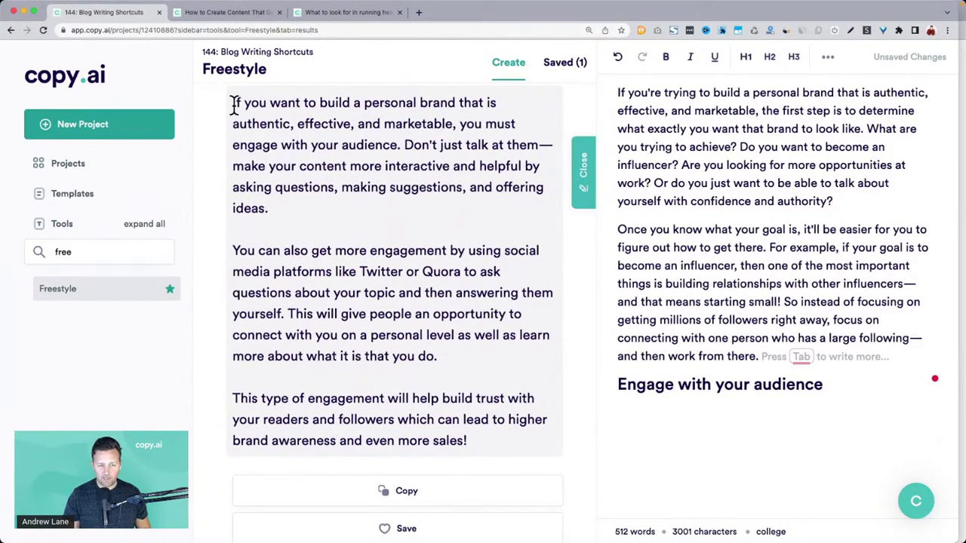
drag(234, 104, 300, 207)
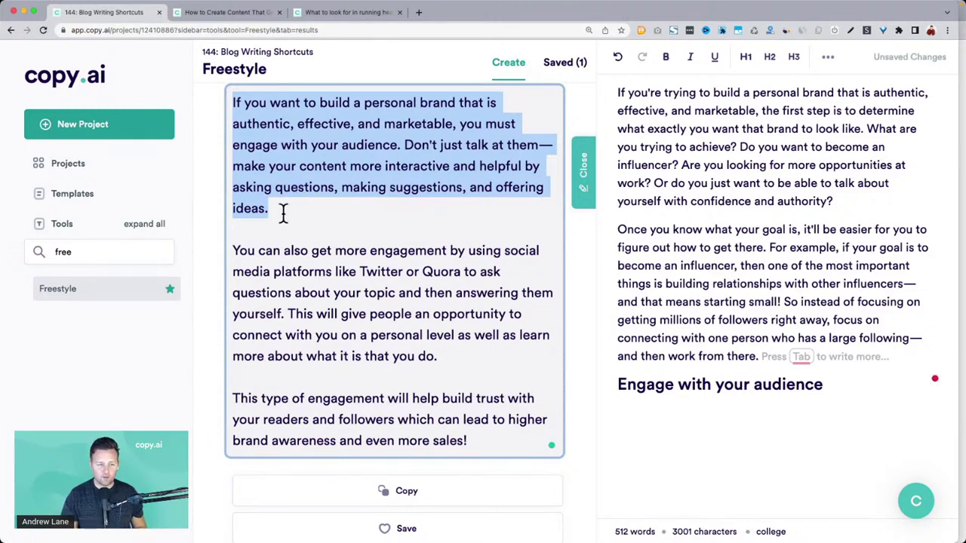
drag(237, 249, 487, 445)
scroll(455, 356, down, 2)
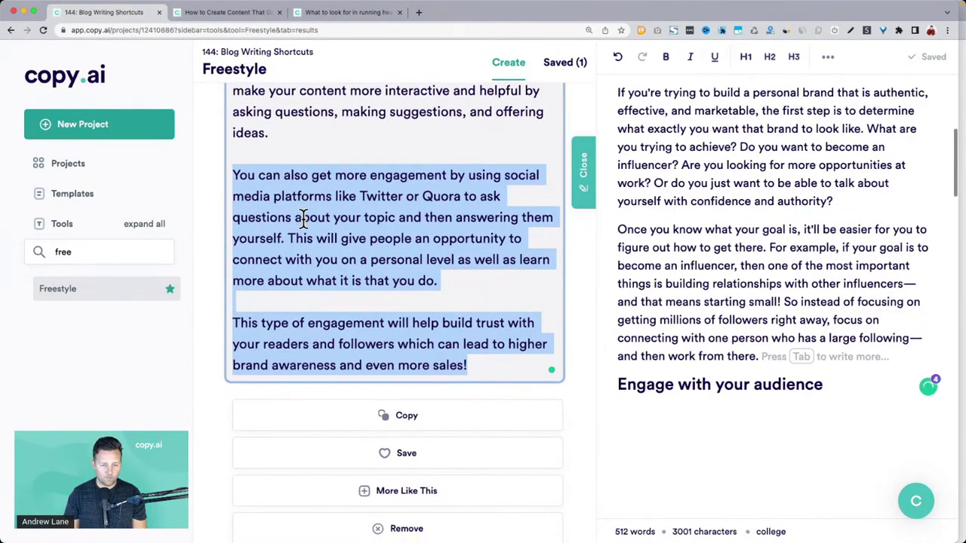
scroll(303, 219, down, 8)
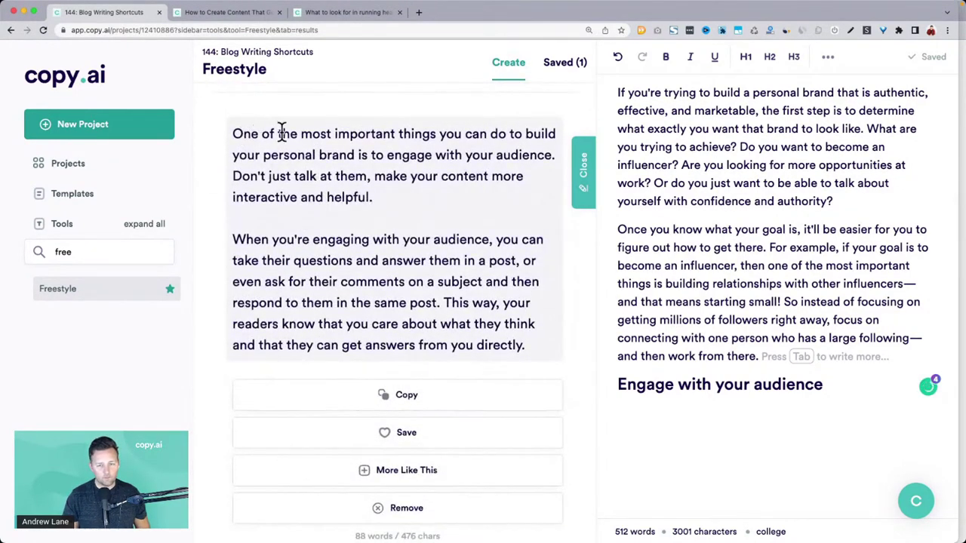
drag(234, 134, 597, 401)
Paste the copied engagement paragraphs on a new line below the 'Engage with your audience' heading.
key(super+c)
click(729, 439)
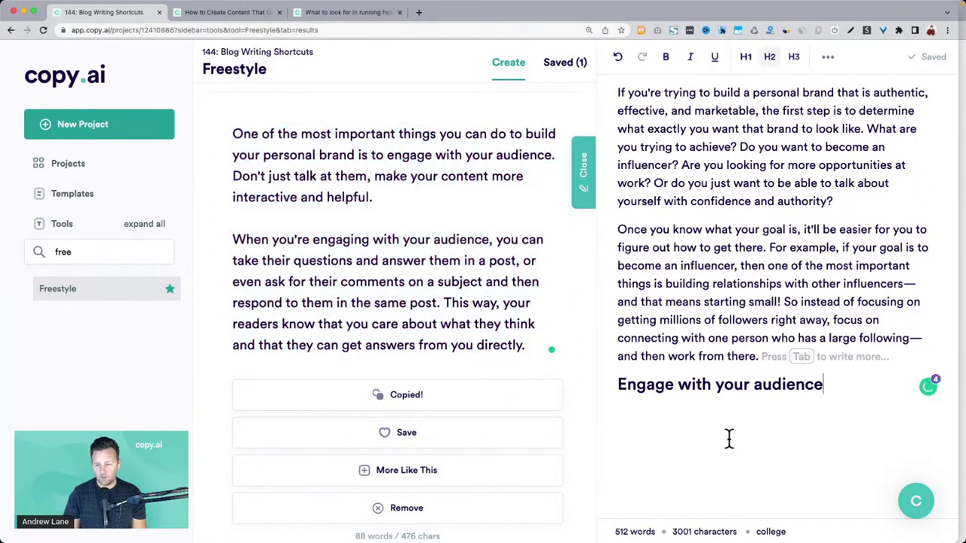
key(Return)
key(super+v)
scroll(431, 328, down, 3)
scroll(431, 328, down, 5)
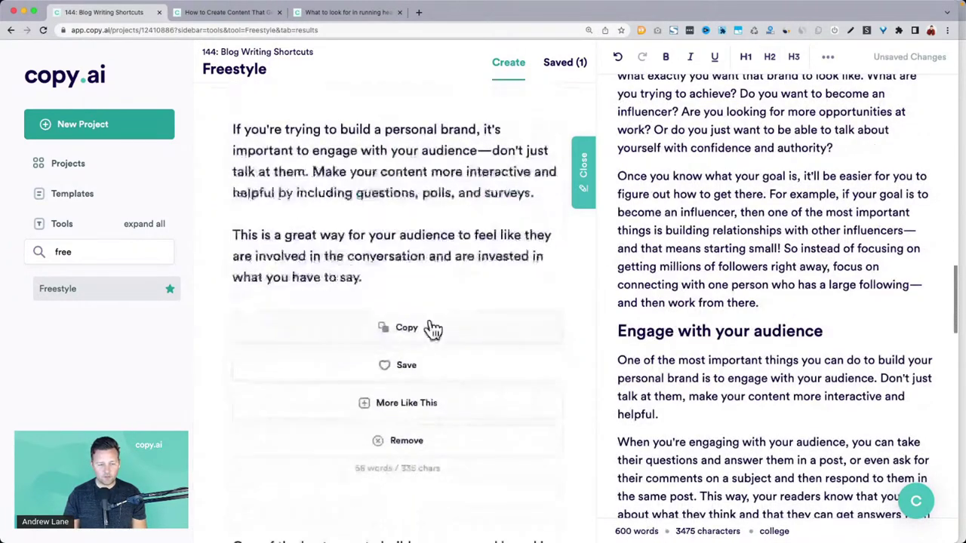
scroll(430, 319, up, 1)
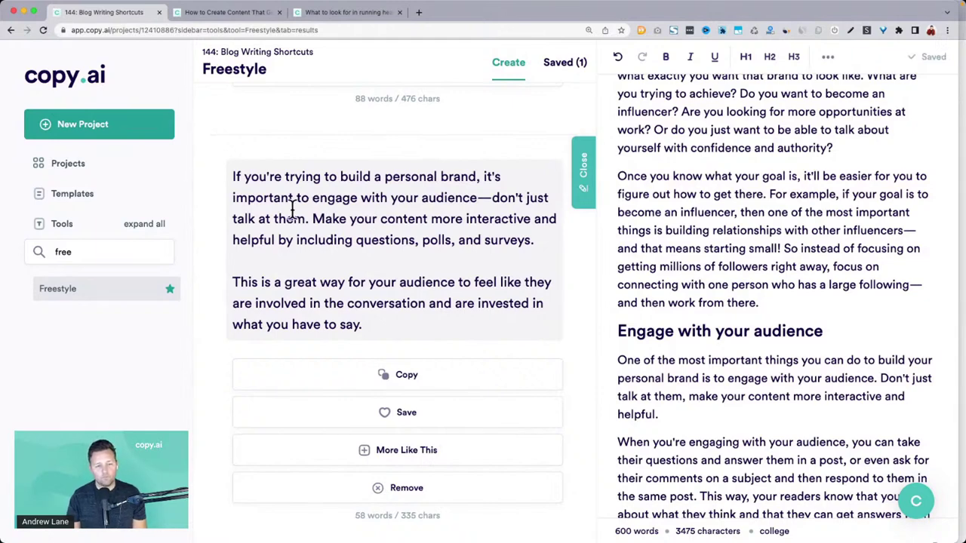
Review the next engagement result's paragraphs and scroll back through the other results.
triple_click(340, 217)
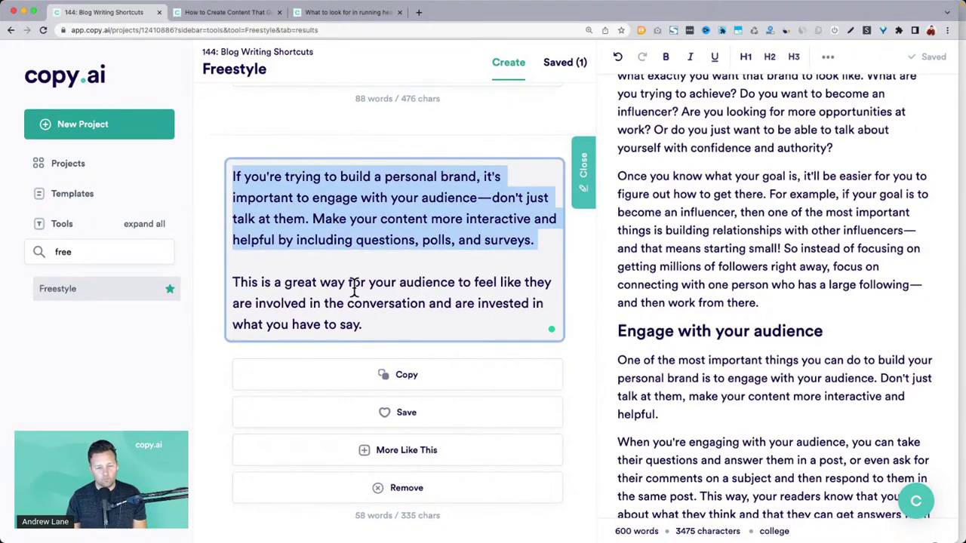
double_click(350, 324)
scroll(754, 332, down, 3)
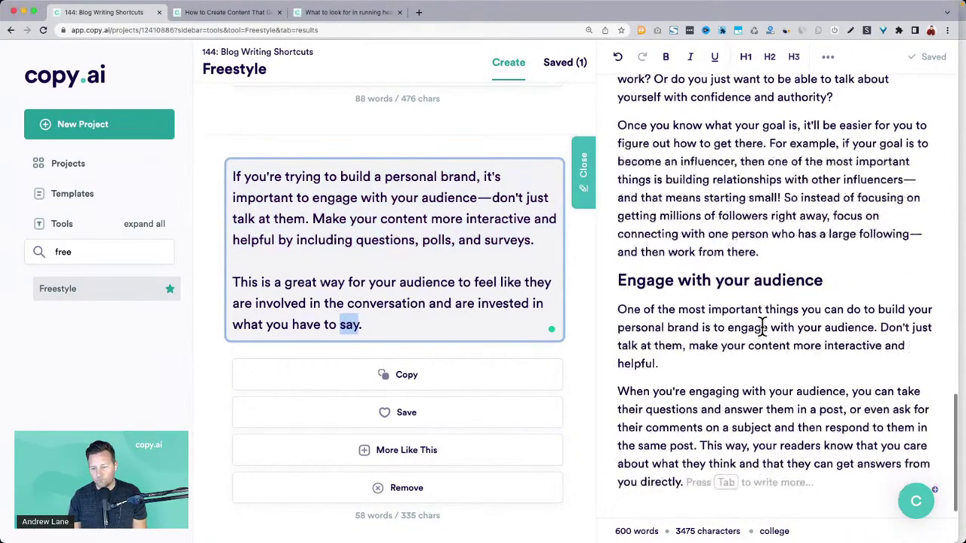
scroll(438, 330, down, 10)
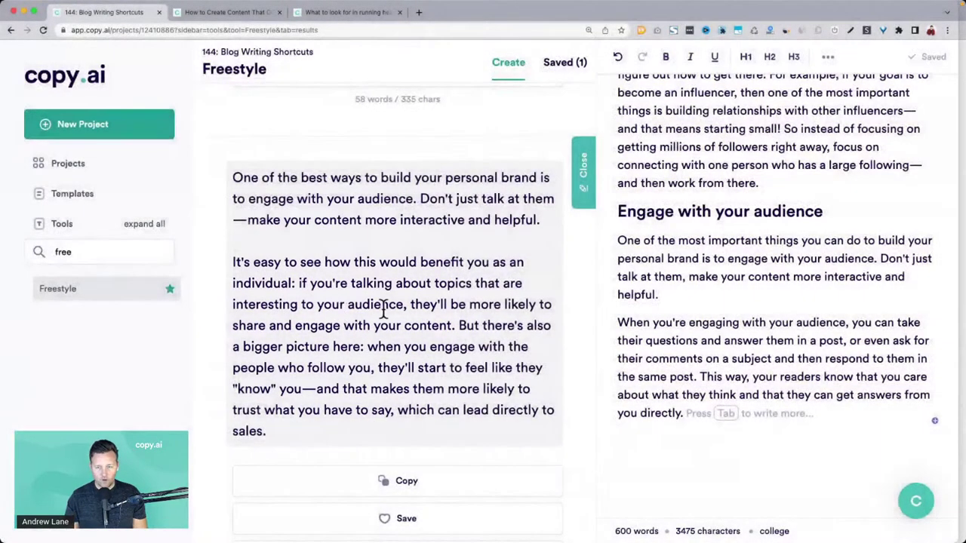
scroll(655, 313, up, 3)
scroll(655, 313, up, 8)
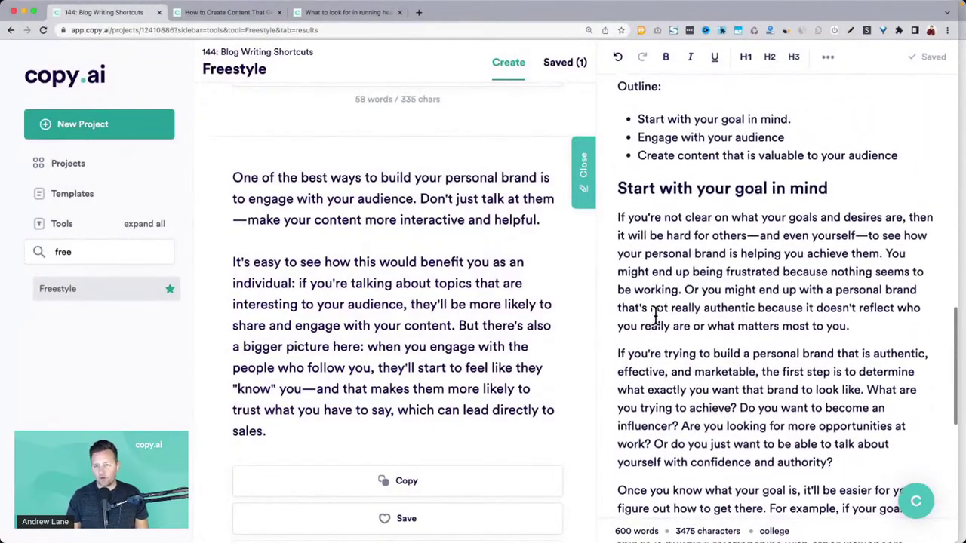
scroll(655, 314, down, 2)
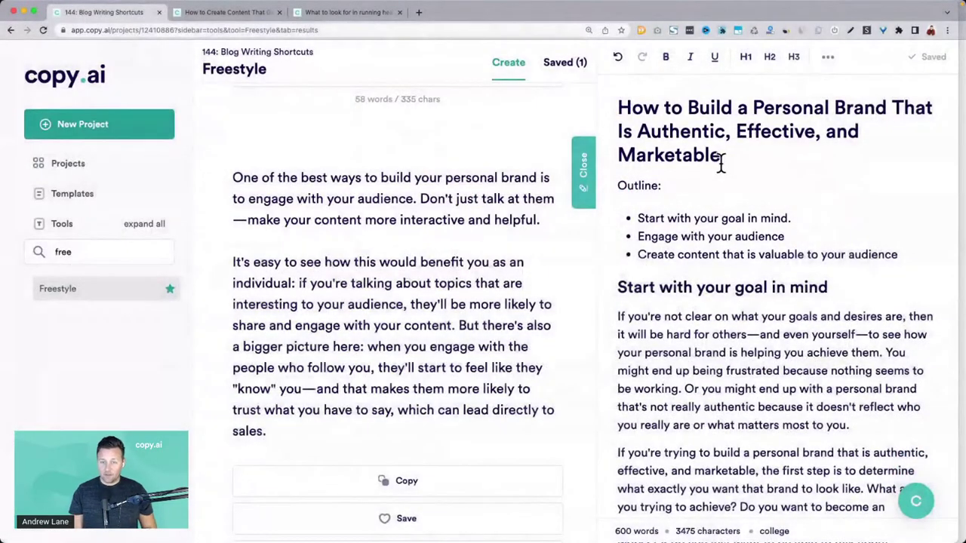
scroll(455, 184, down, 10)
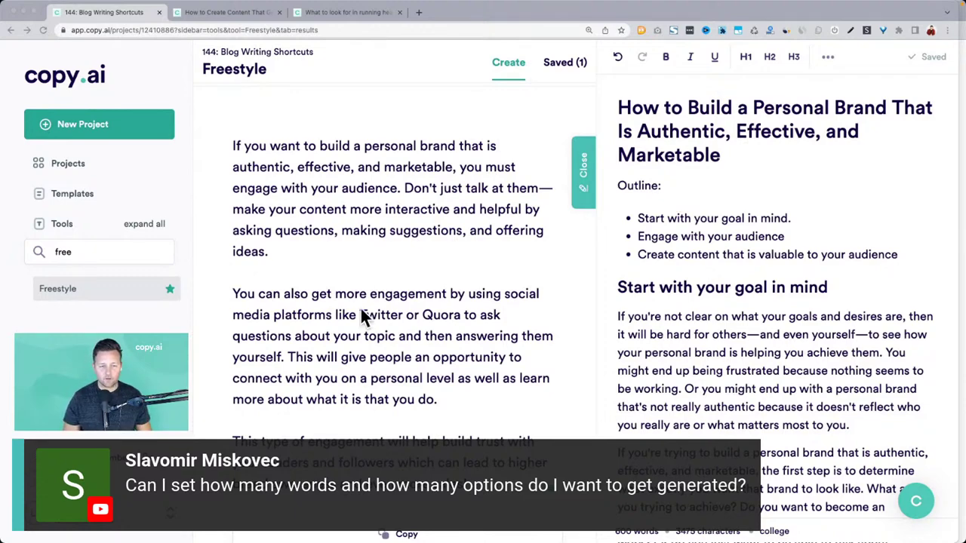
Clear the 'free' tool search and expand all tool categories to browse the full list.
scroll(361, 273, up, 10)
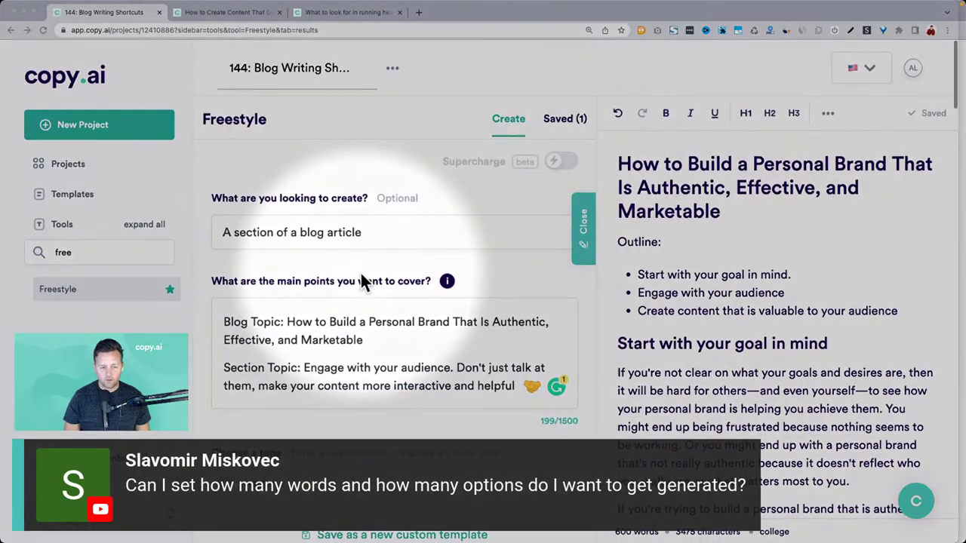
scroll(373, 380, down, 2)
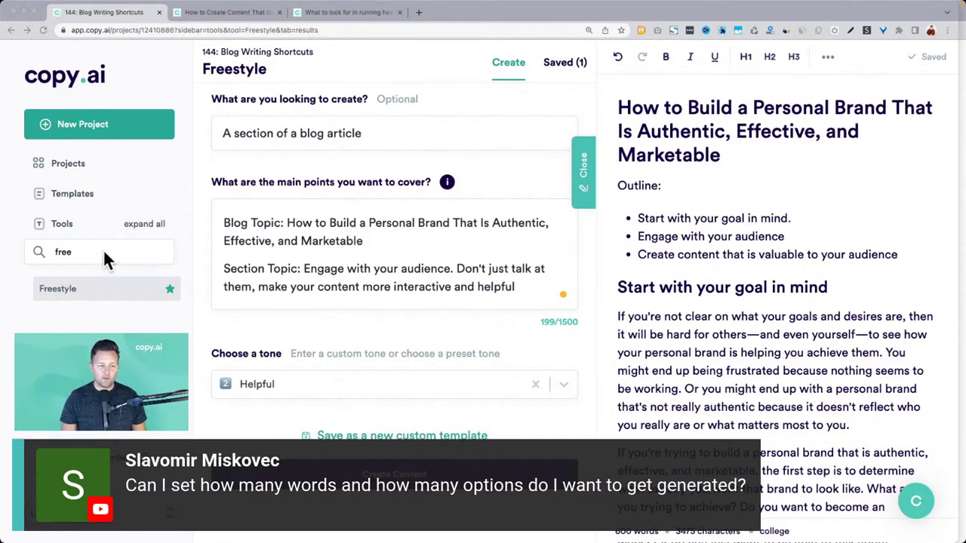
click(163, 253)
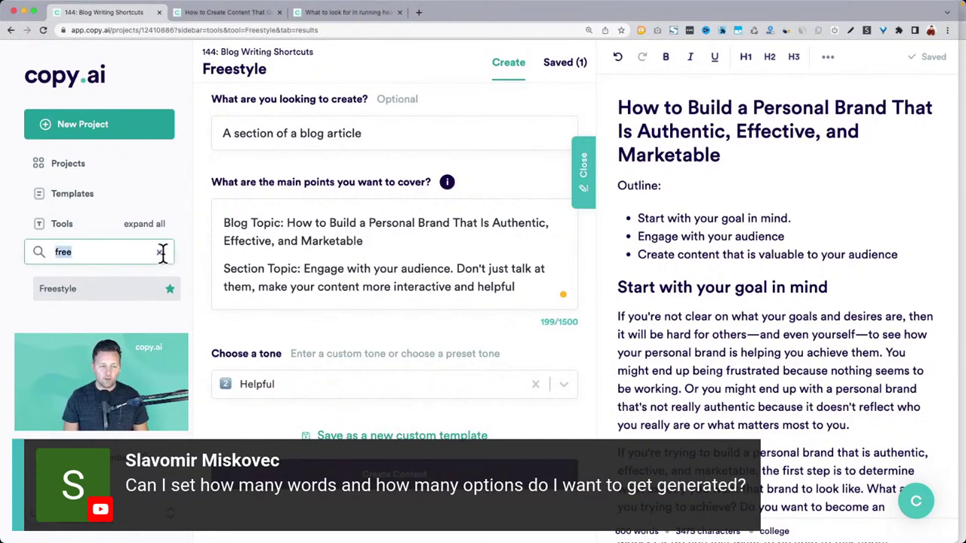
click(161, 252)
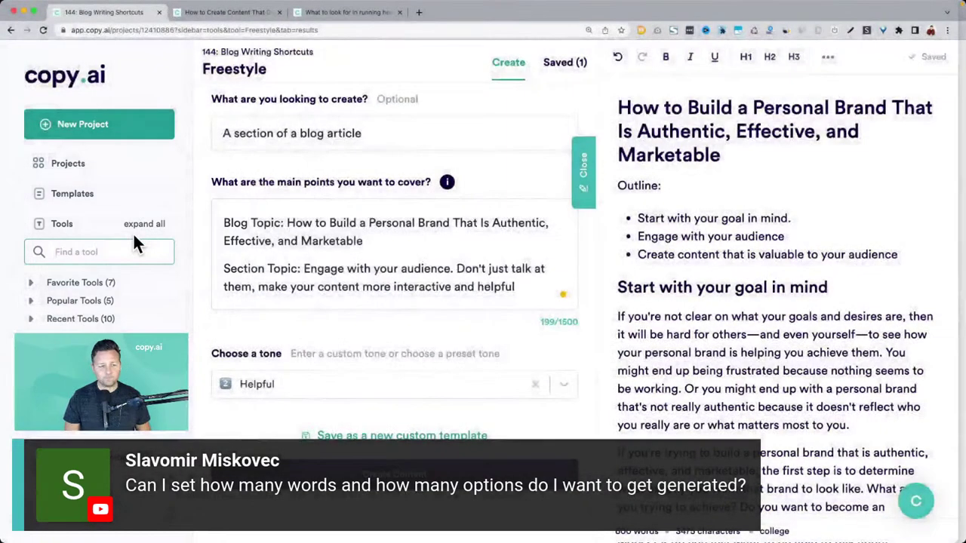
click(144, 226)
scroll(123, 317, down, 5)
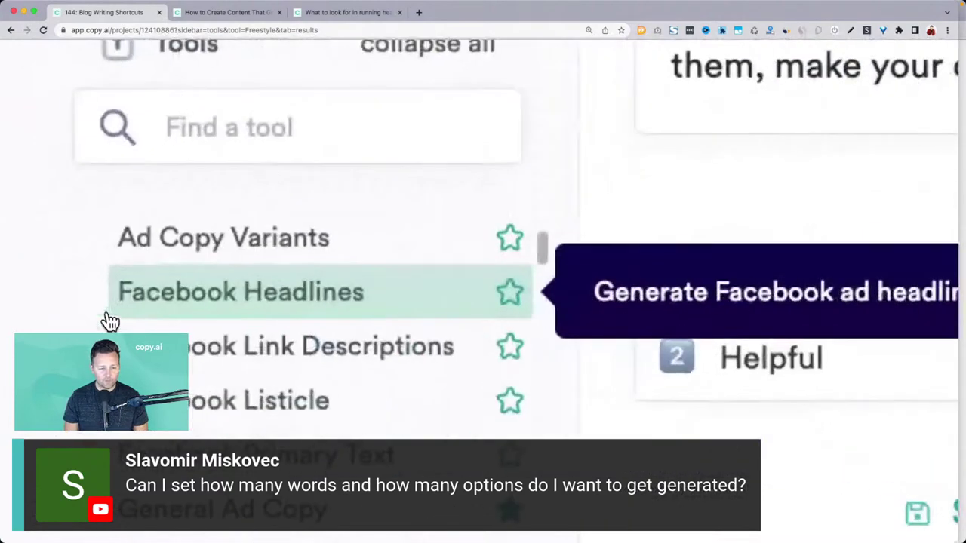
scroll(221, 313, down, 2)
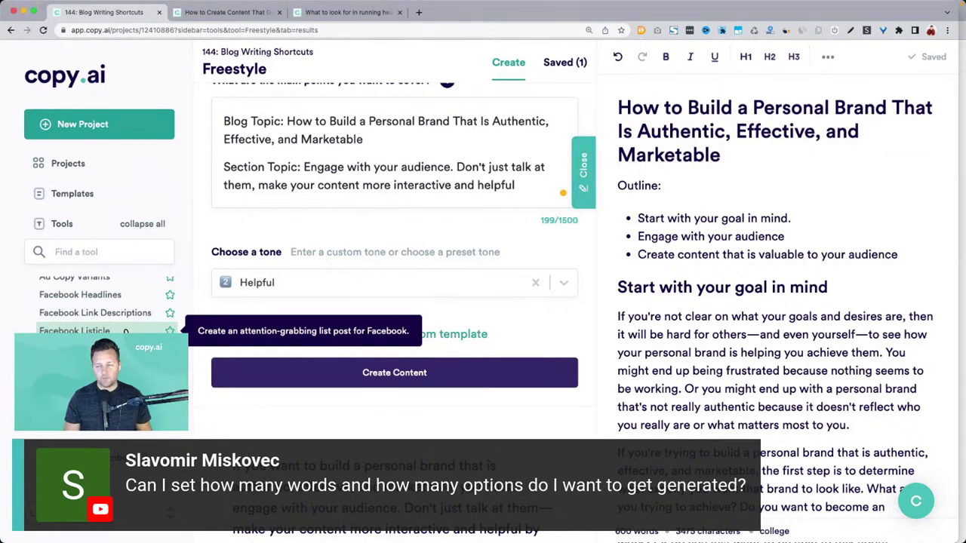
scroll(331, 281, up, 5)
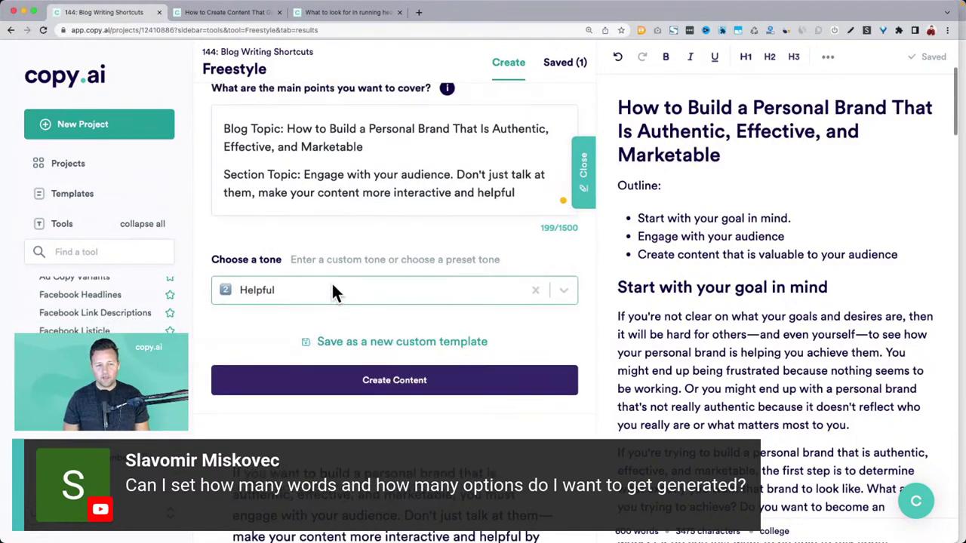
triple_click(265, 222)
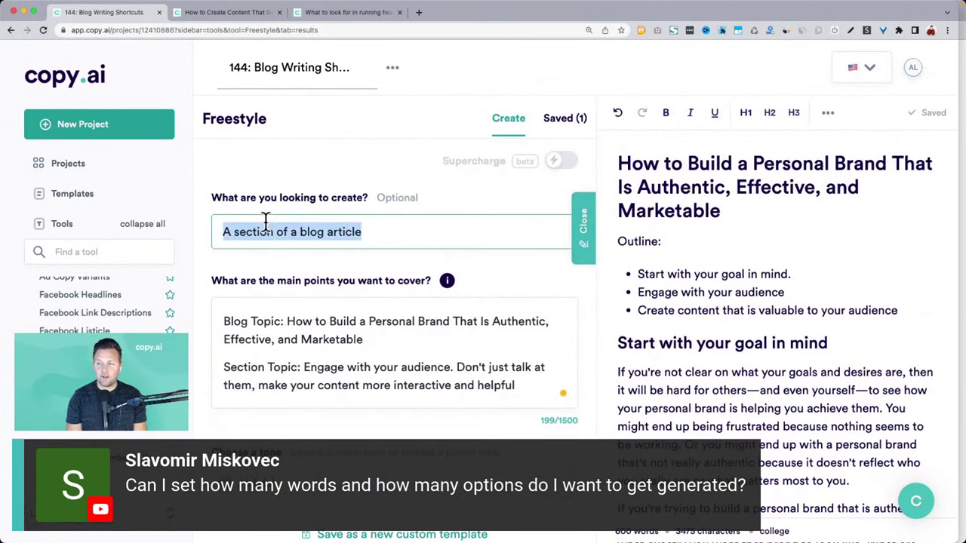
text(A list of 10 short)
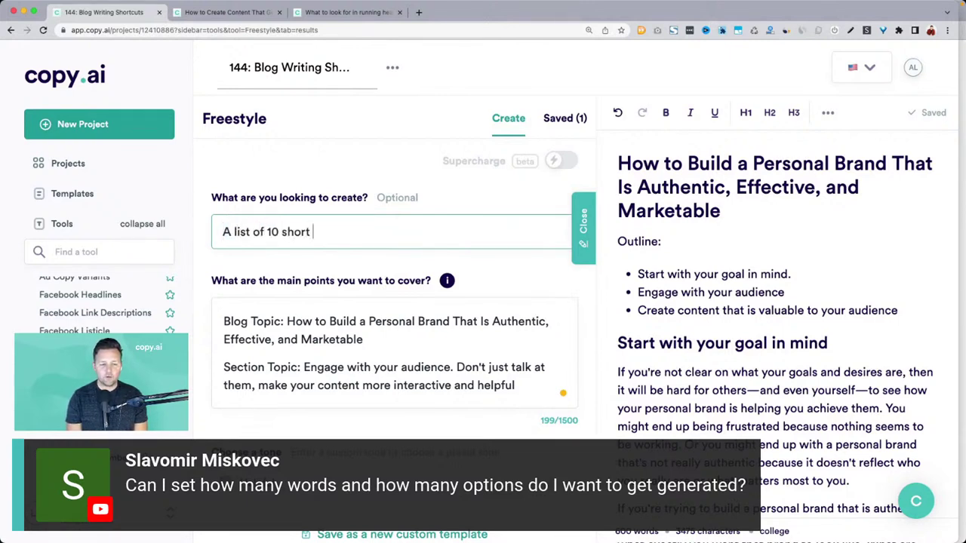
text( tweets to)
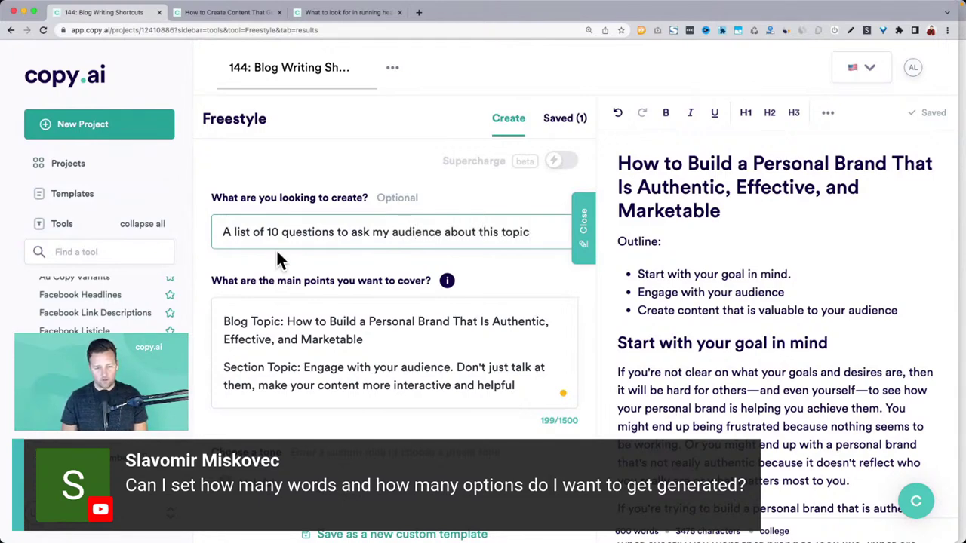
scroll(309, 237, down, 2)
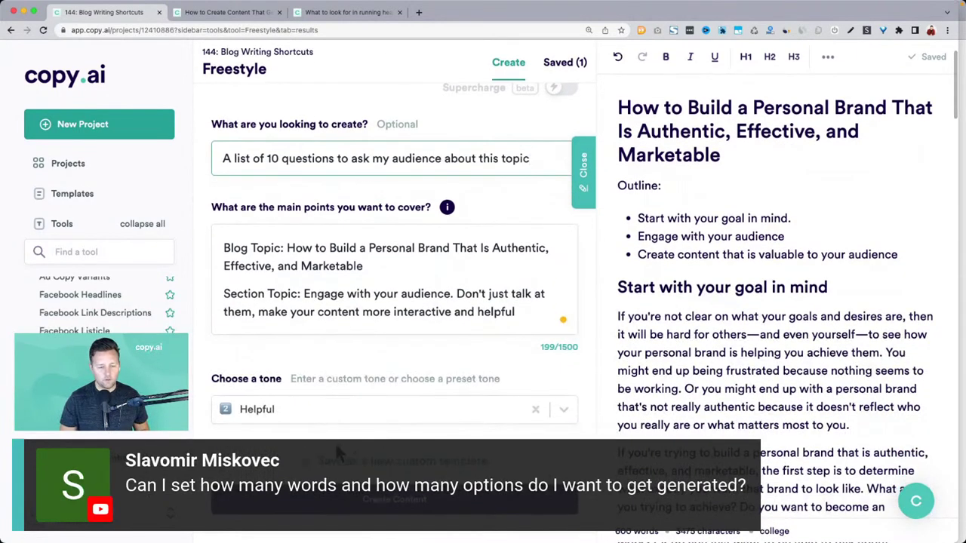
scroll(335, 442, down, 1)
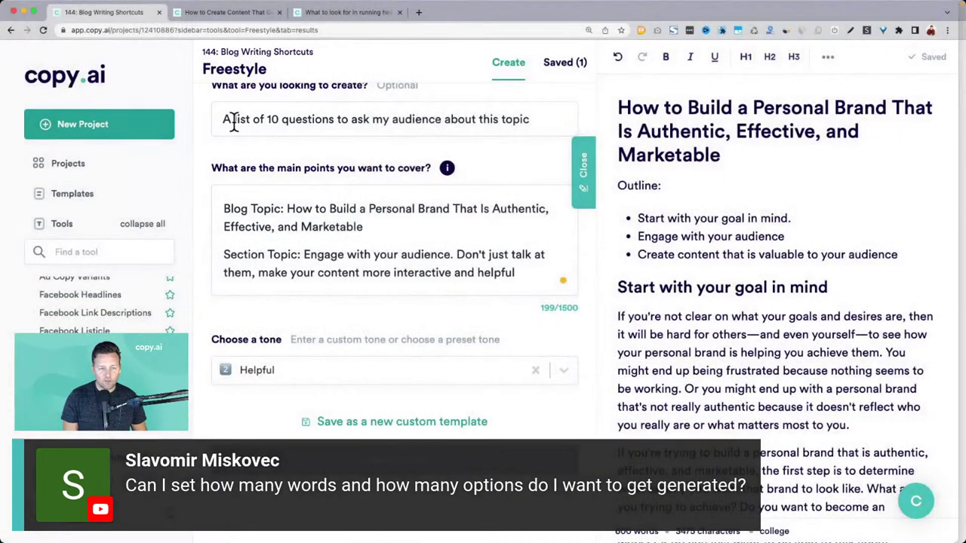
drag(226, 121, 446, 118)
click(569, 109)
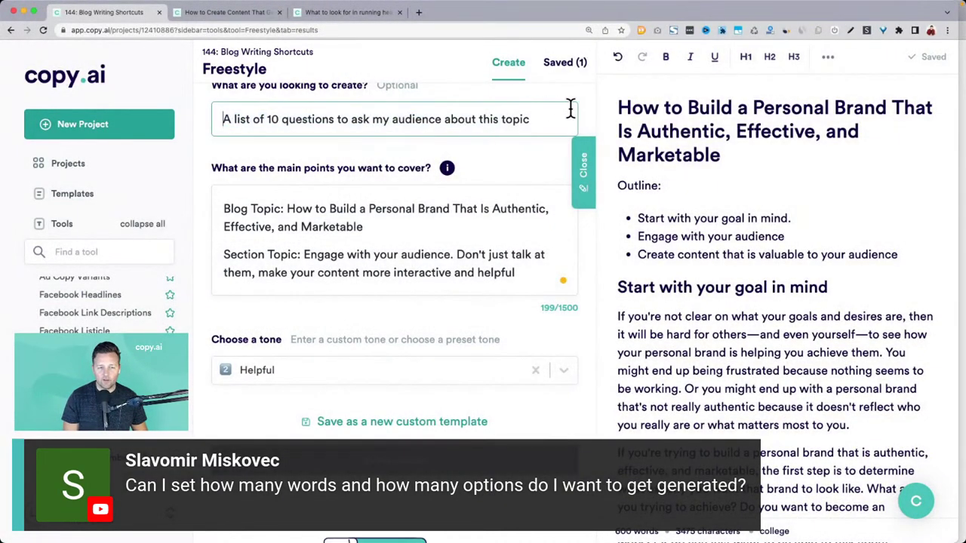
scroll(543, 198, up, 1)
scroll(541, 196, down, 10)
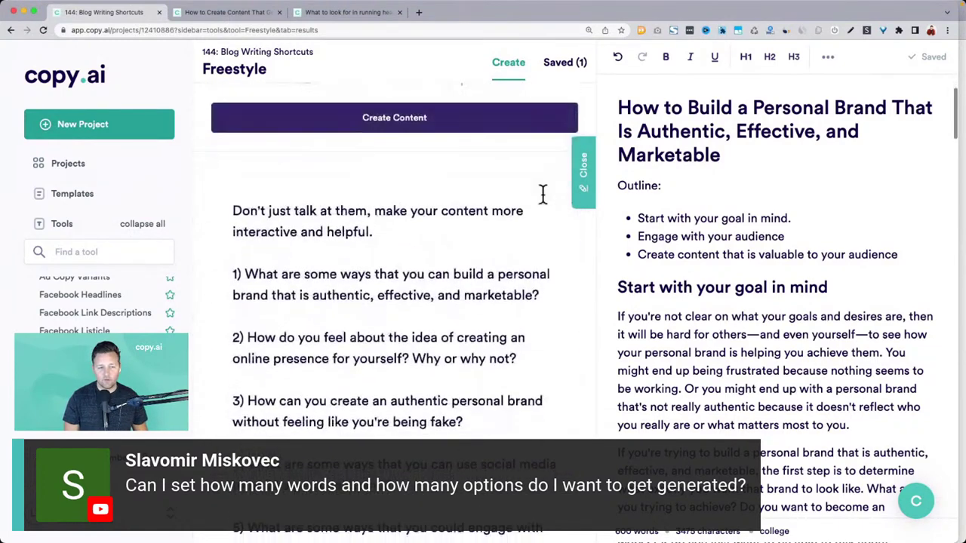
drag(255, 170, 404, 209)
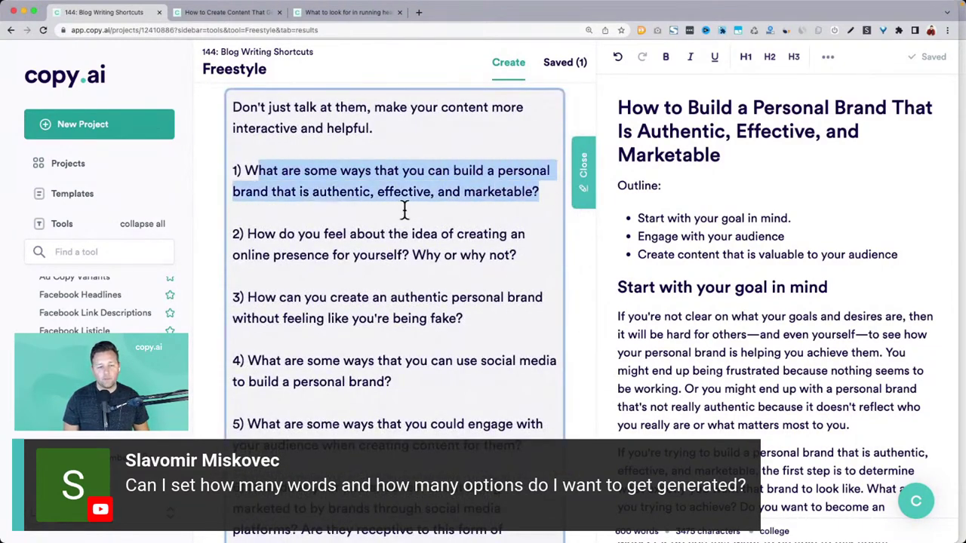
drag(257, 234, 377, 273)
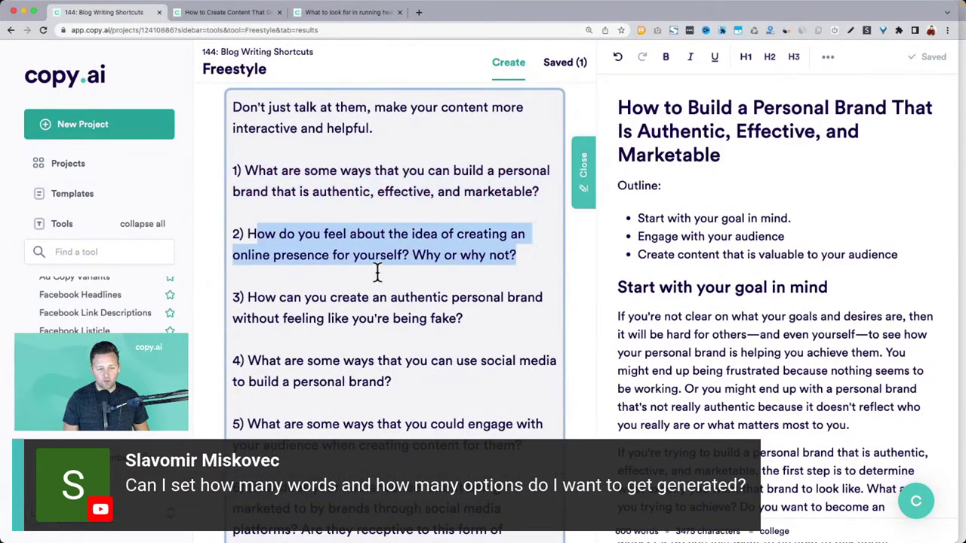
drag(248, 295, 499, 317)
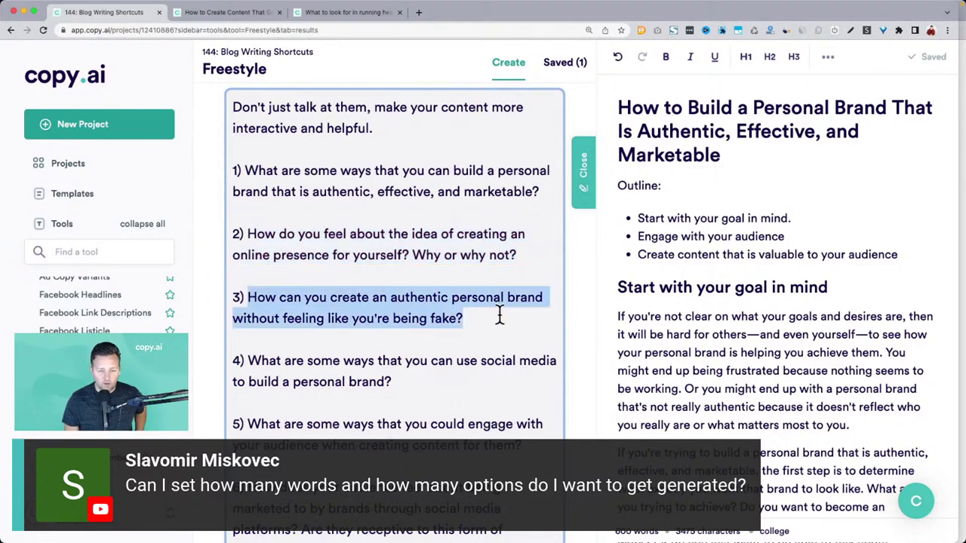
scroll(270, 302, down, 2)
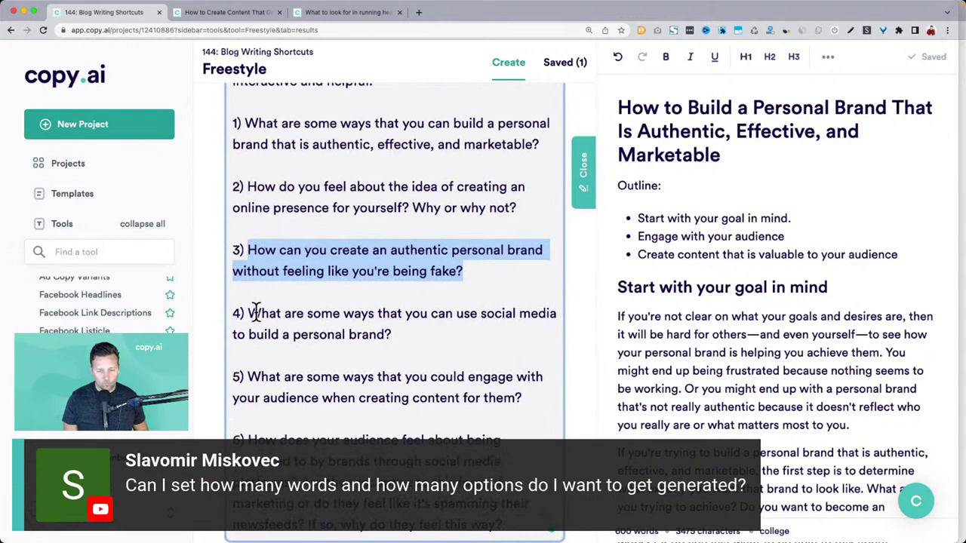
drag(254, 312, 406, 333)
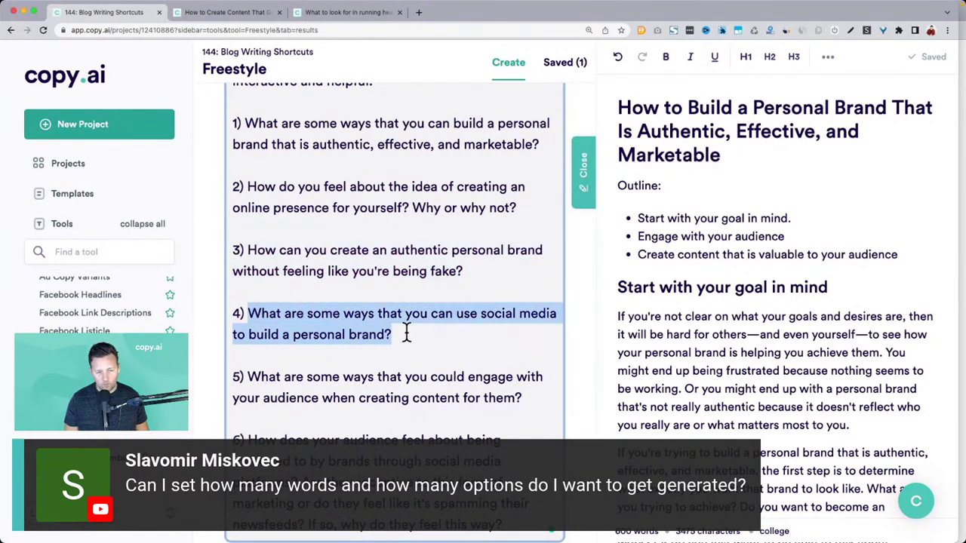
scroll(425, 336, down, 2)
scroll(425, 336, down, 1)
drag(250, 292, 570, 319)
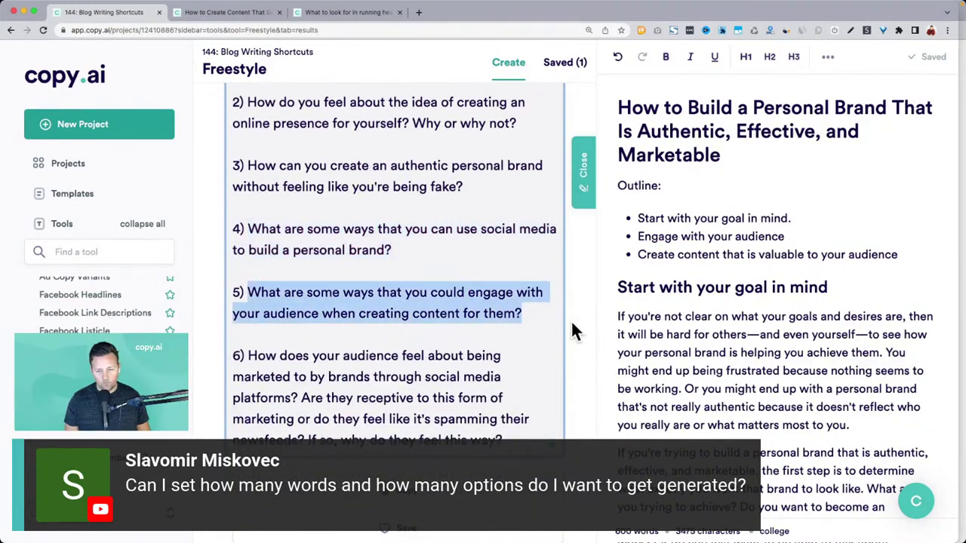
scroll(757, 299, down, 15)
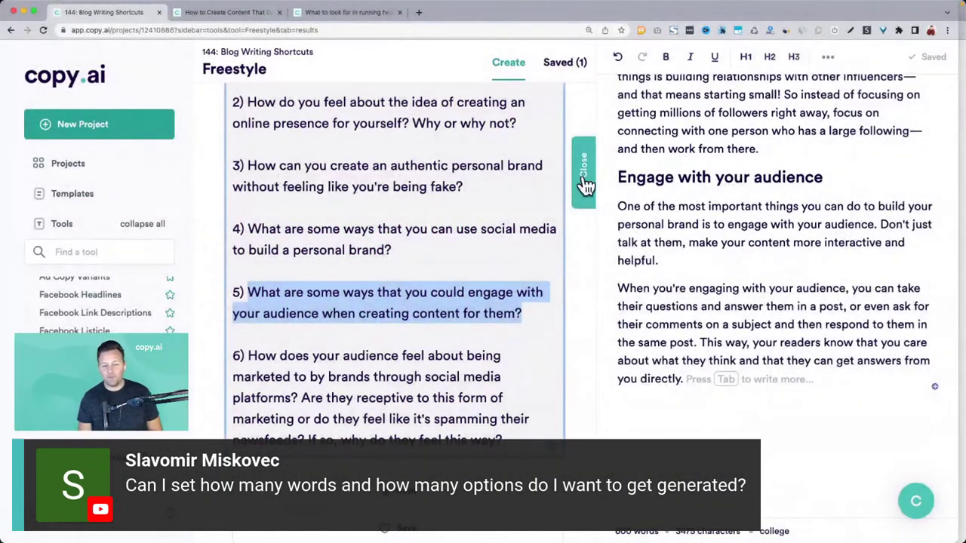
click(275, 290)
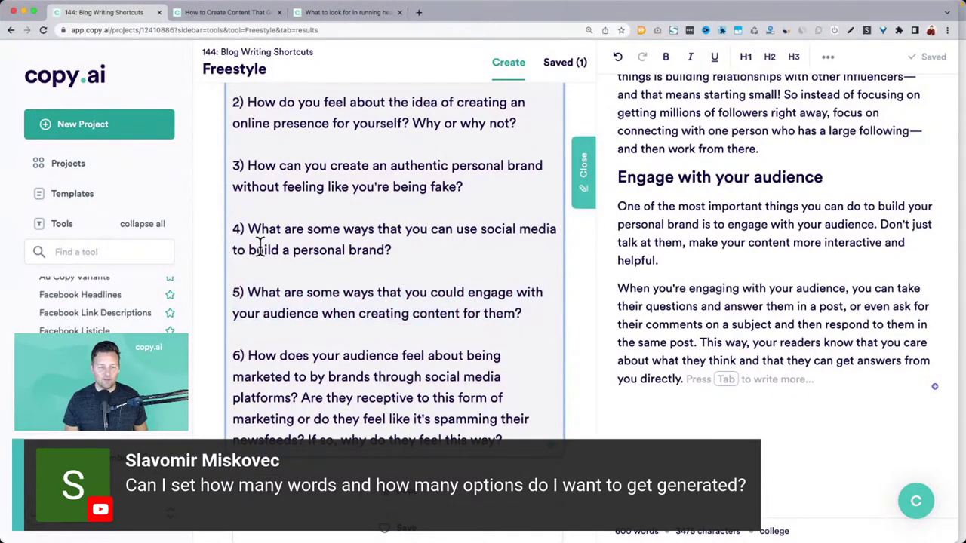
scroll(256, 226, down, 5)
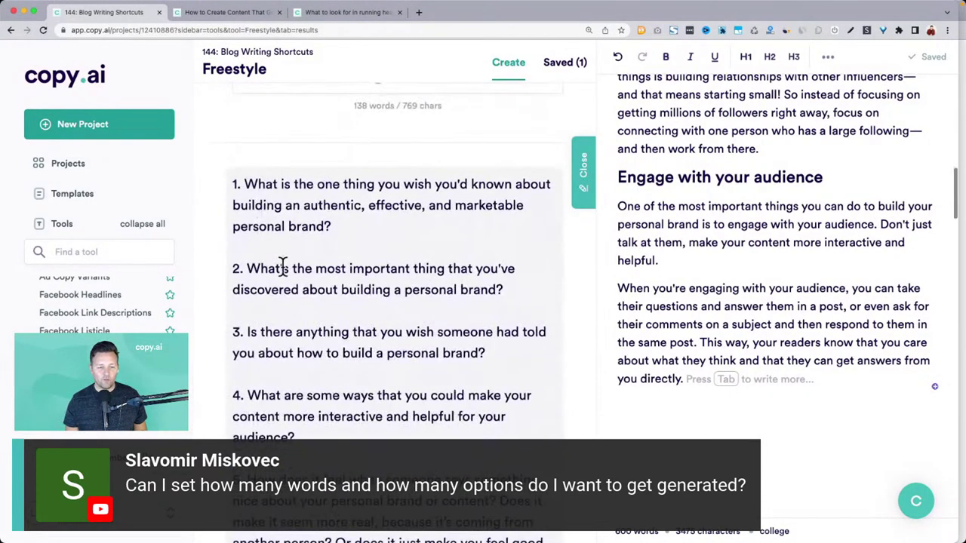
drag(256, 269, 506, 292)
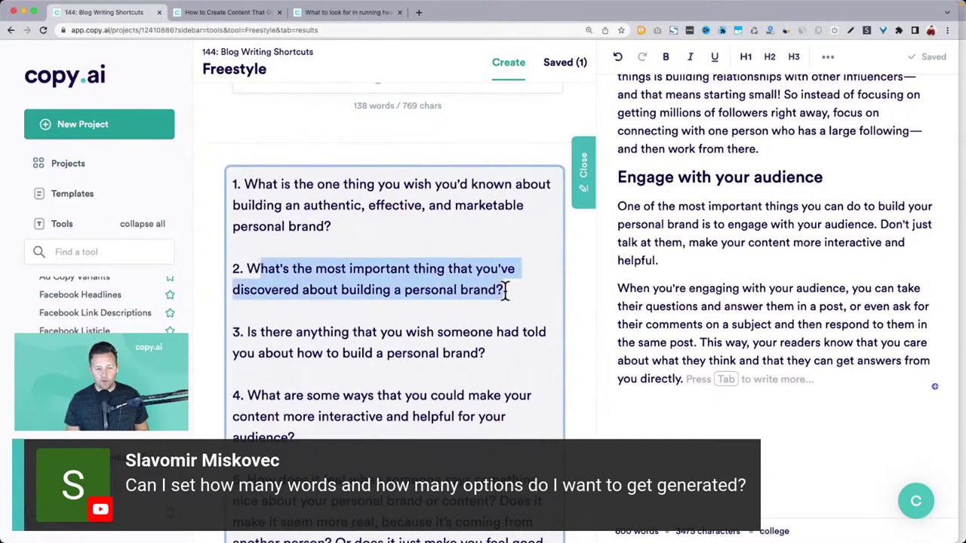
drag(259, 332, 502, 356)
scroll(502, 355, down, 5)
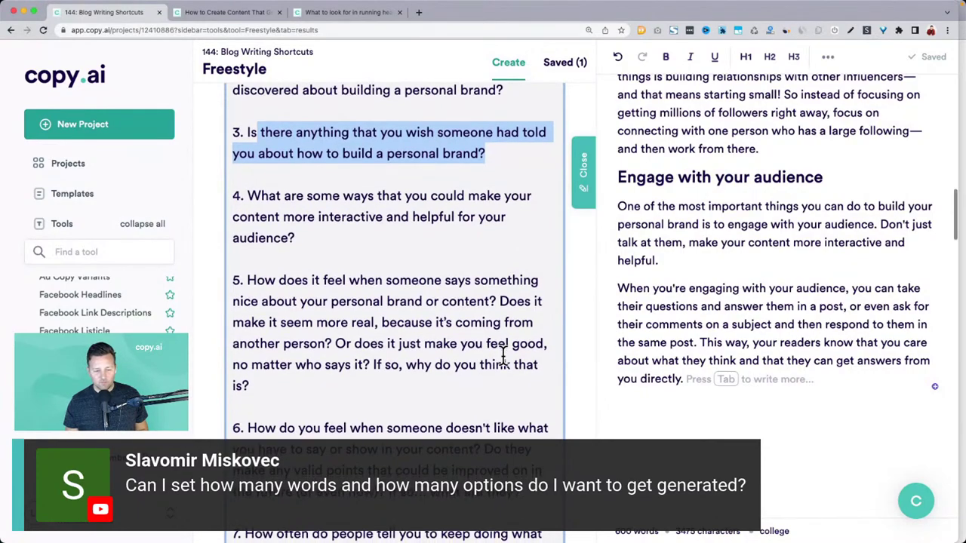
scroll(504, 356, down, 10)
scroll(502, 355, up, 20)
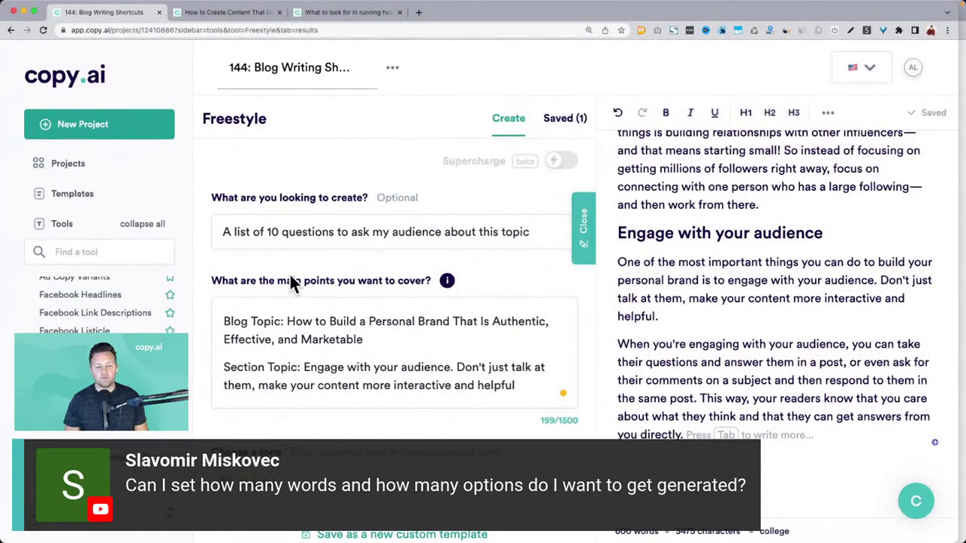
Change the request to 'A list of 10 headlines to put on my sales page' and view results.
click(281, 231)
key(shift+End)
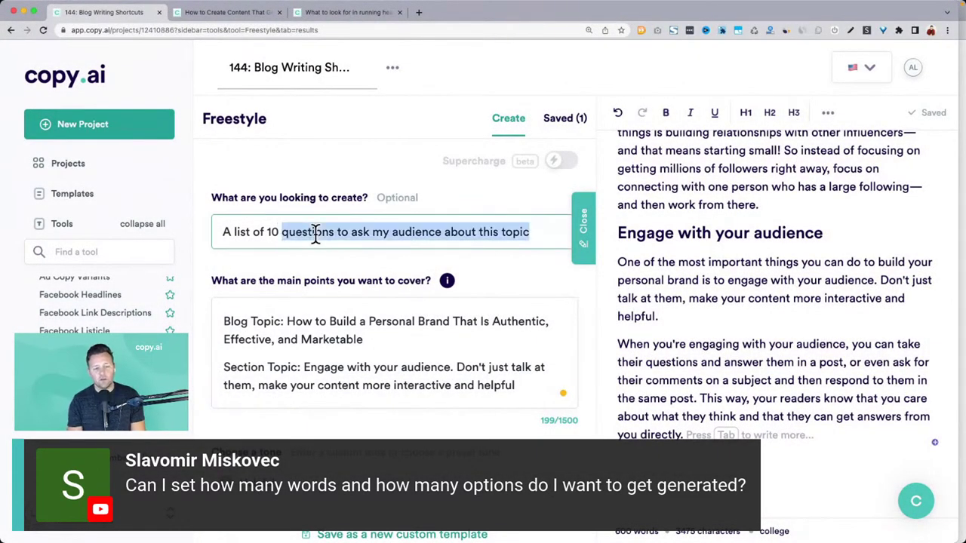
text(headlines to put on my)
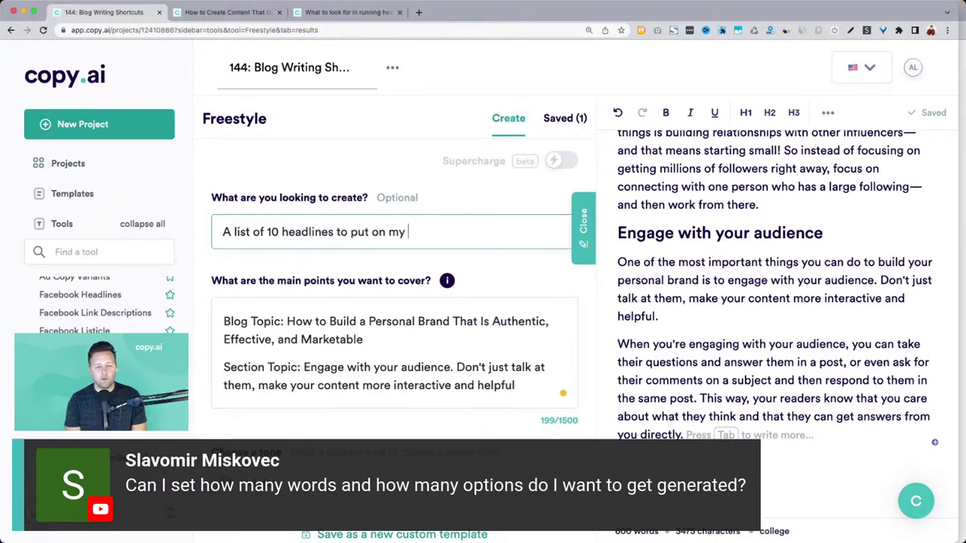
text( sales page)
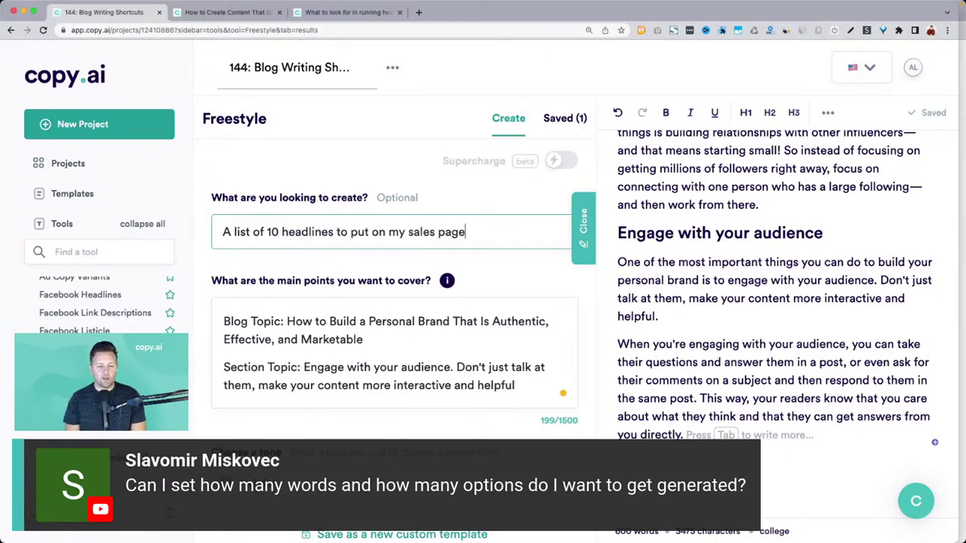
scroll(382, 416, down, 2)
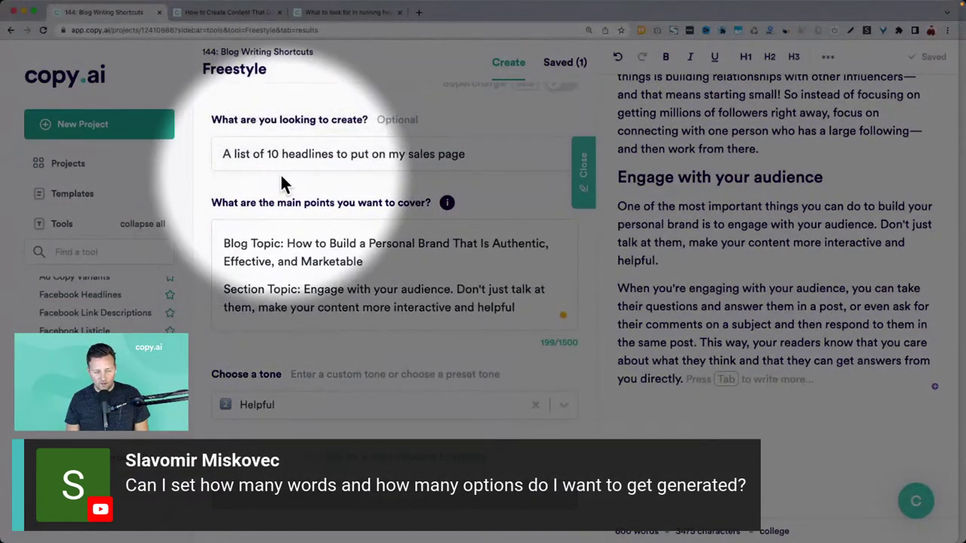
scroll(317, 148, down, 1)
scroll(317, 148, down, 5)
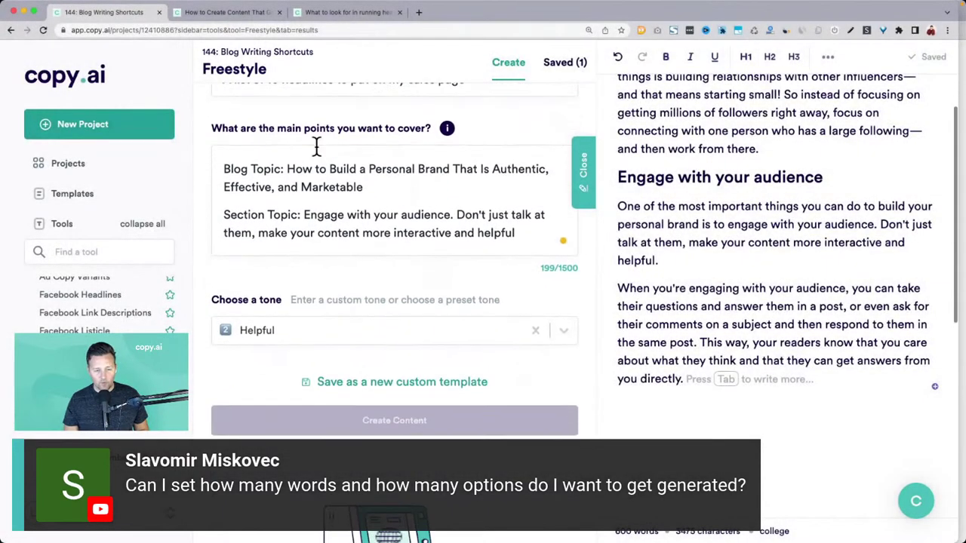
scroll(412, 221, down, 7)
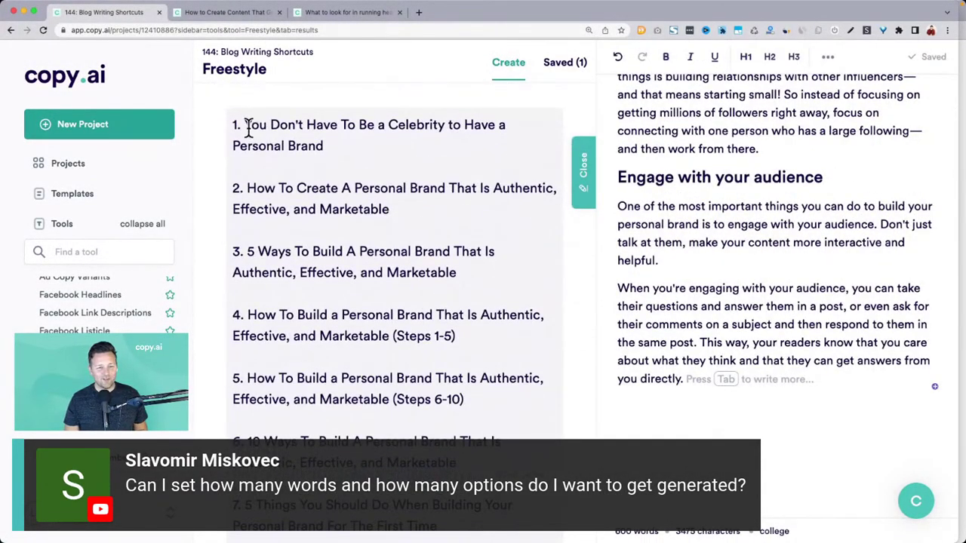
Highlight several generated sales-page headlines, including the '5 Ways' headline.
drag(247, 125, 365, 143)
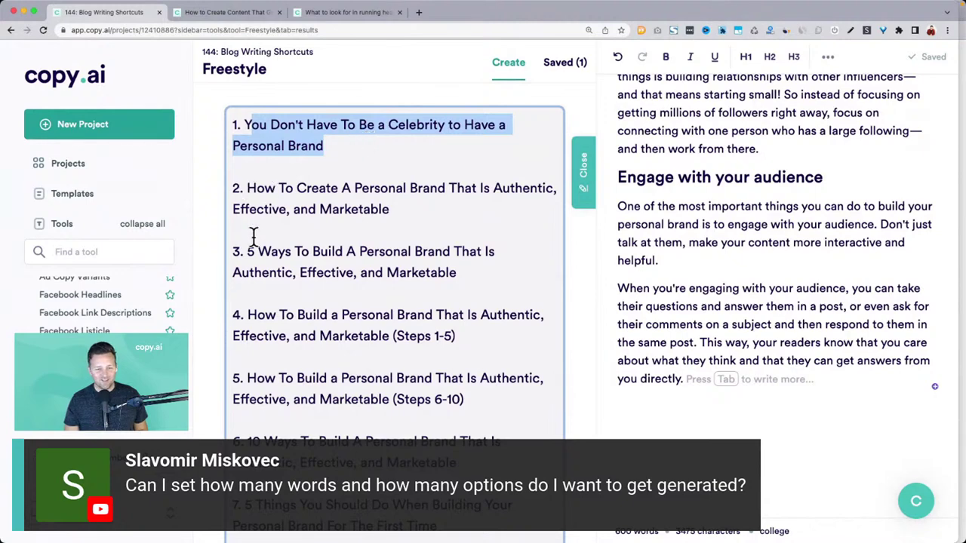
drag(247, 251, 428, 275)
scroll(281, 327, down, 4)
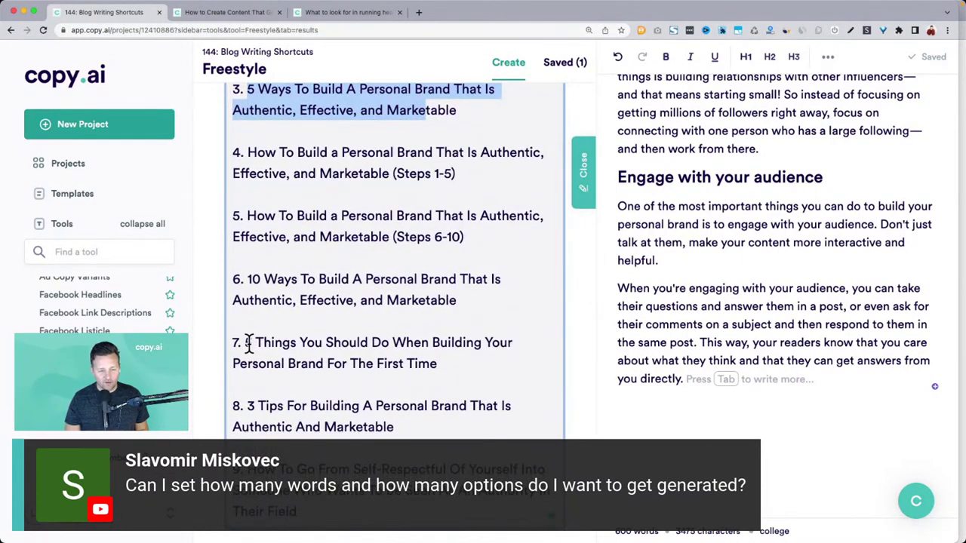
drag(245, 342, 486, 360)
scroll(485, 359, down, 2)
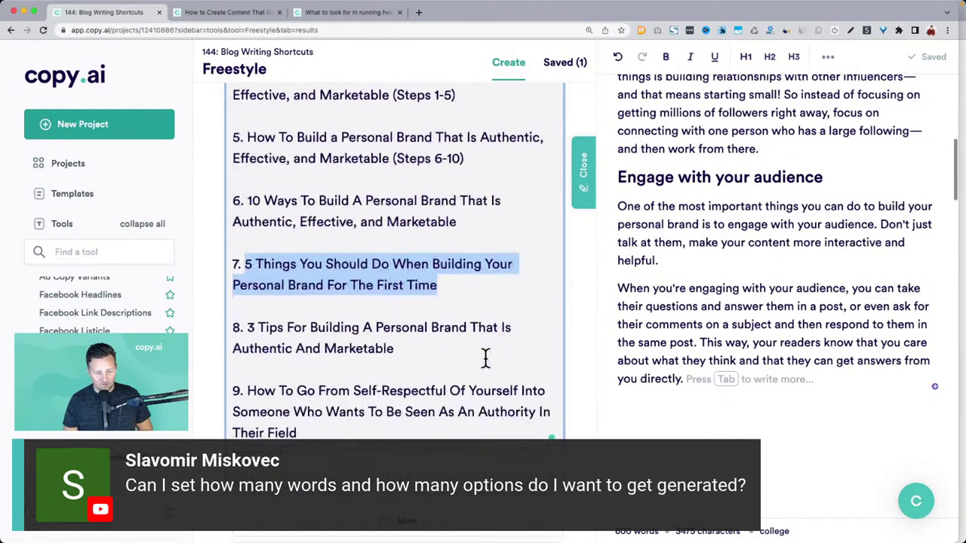
drag(247, 364, 367, 399)
scroll(366, 399, down, 10)
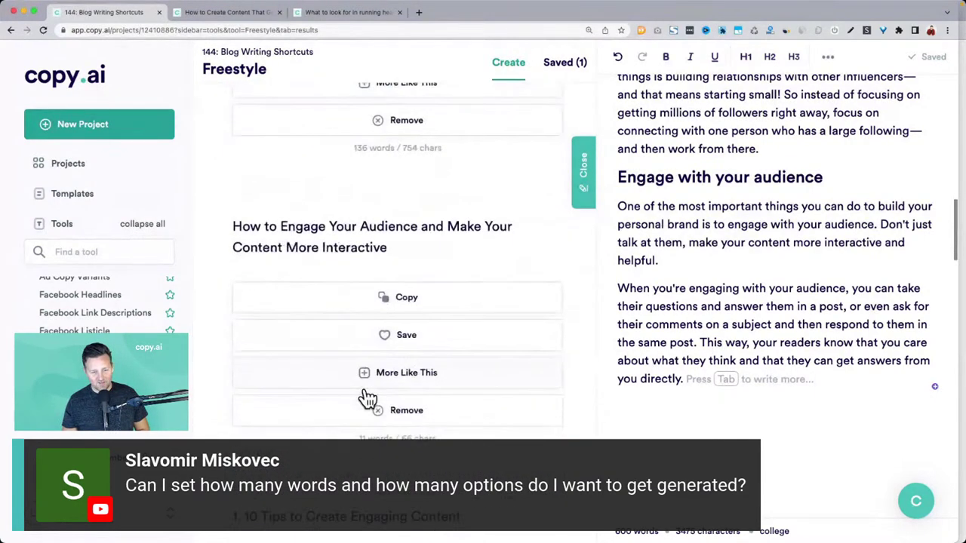
scroll(365, 387, down, 5)
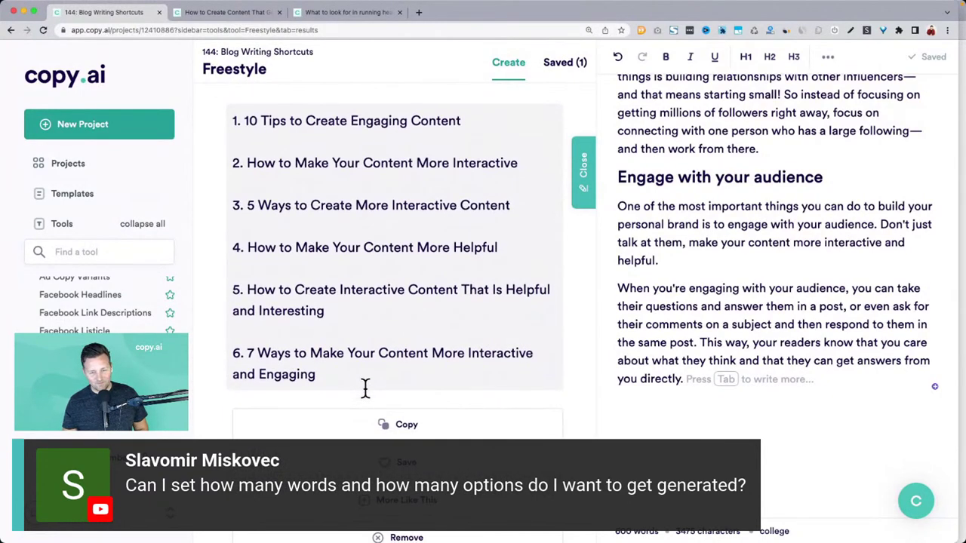
scroll(365, 388, down, 5)
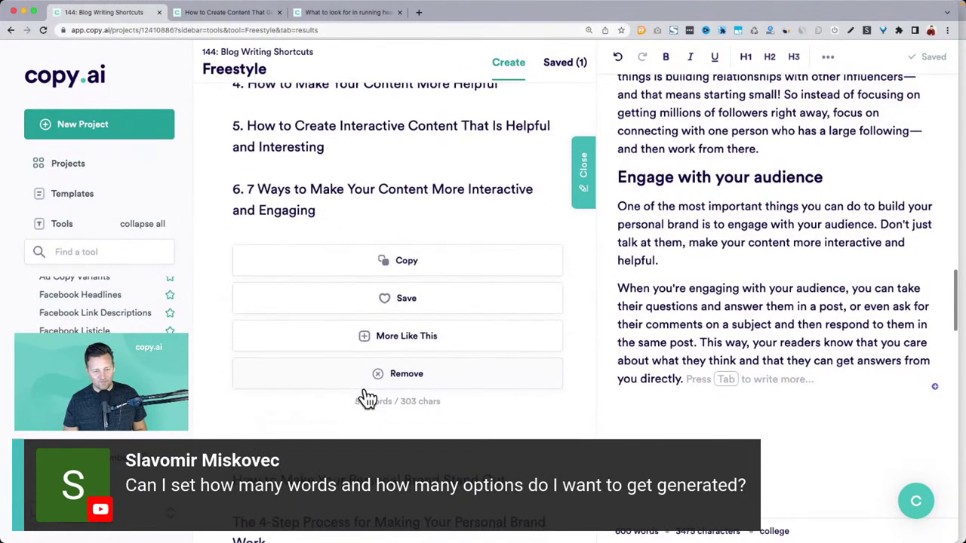
Select the 'Engage with your audience' heading and return to the top of the form.
scroll(367, 398, up, 5)
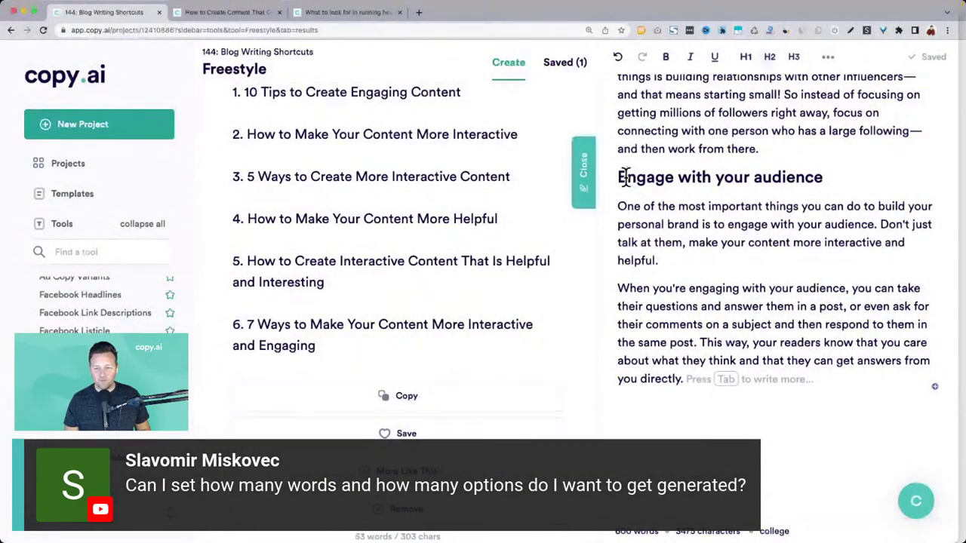
drag(623, 176, 848, 177)
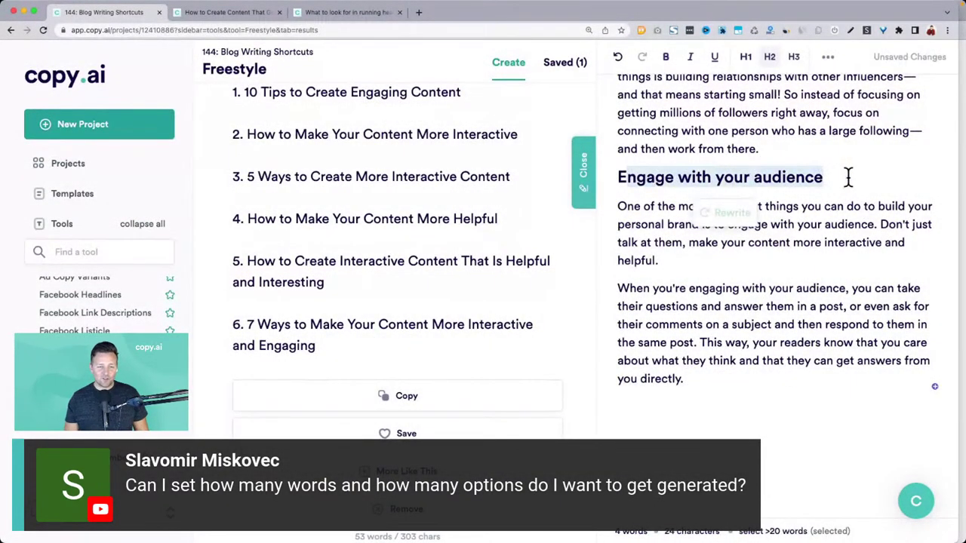
scroll(511, 245, up, 10)
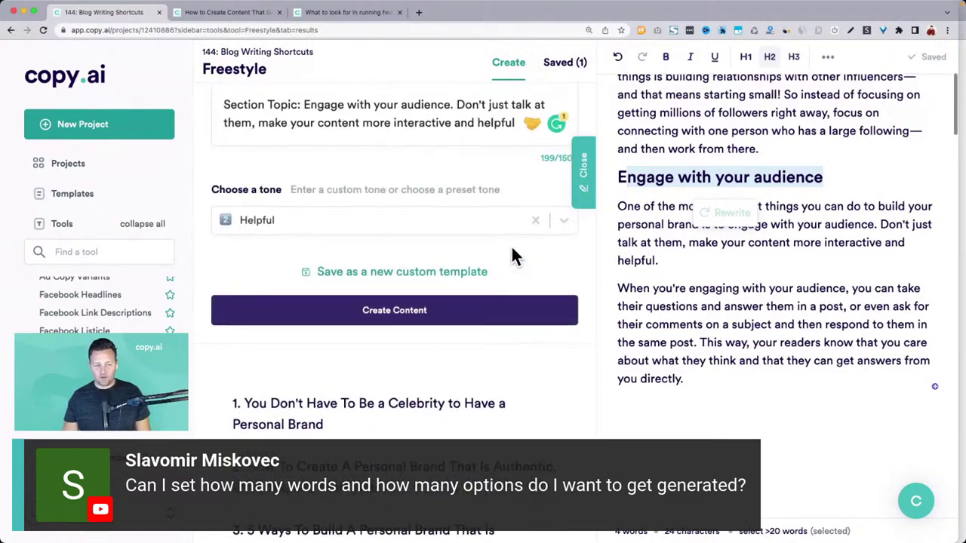
scroll(511, 256, up, 5)
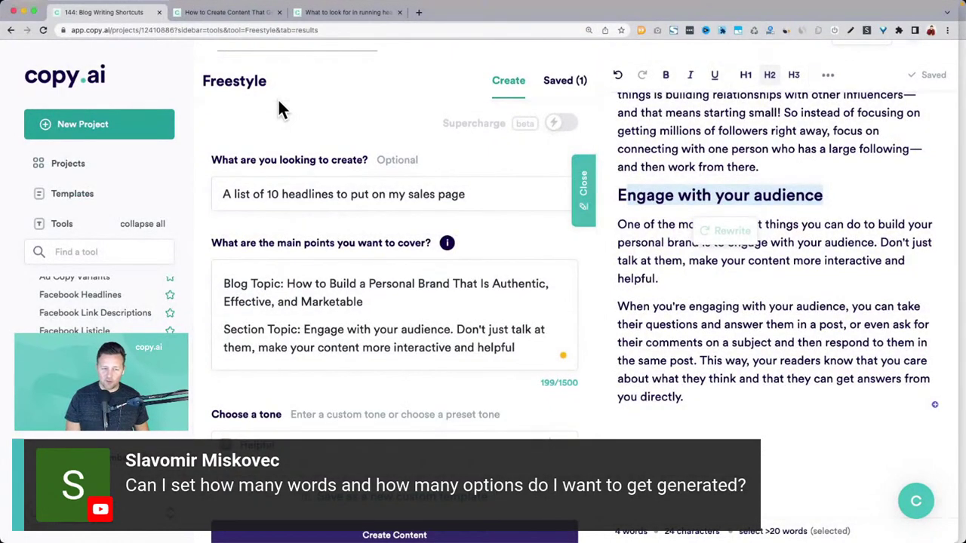
Replace the request with 'A short one sentence description of this content', generate, and close the editor.
drag(225, 193, 507, 189)
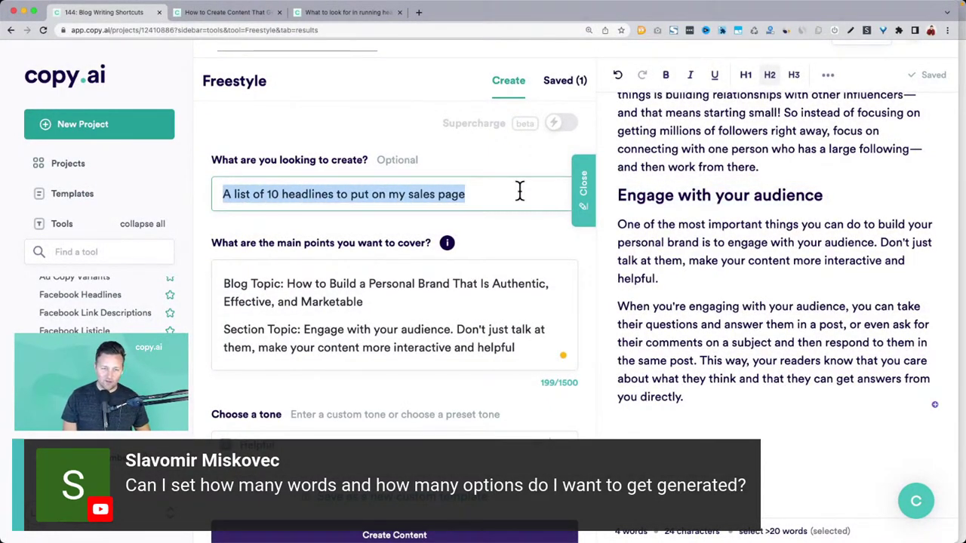
text(A short one s)
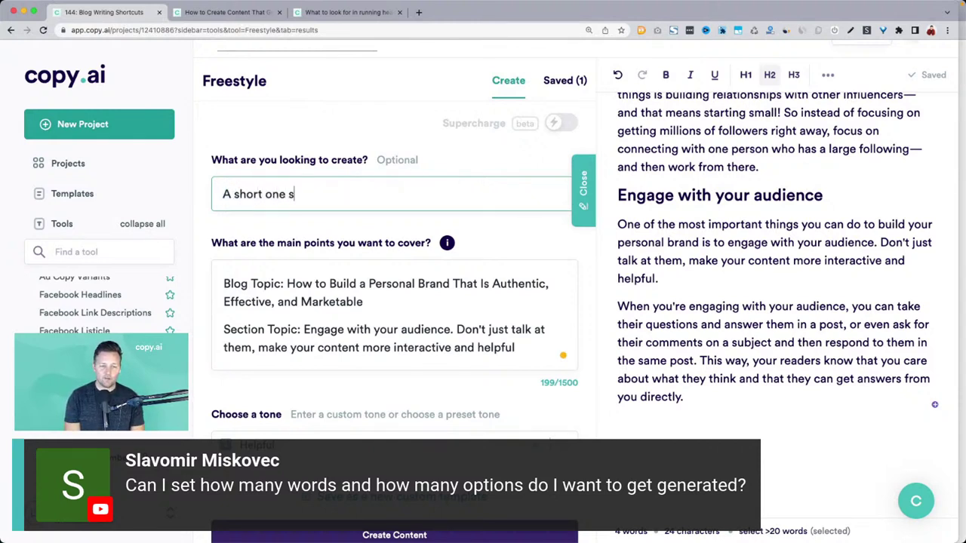
text(entence d)
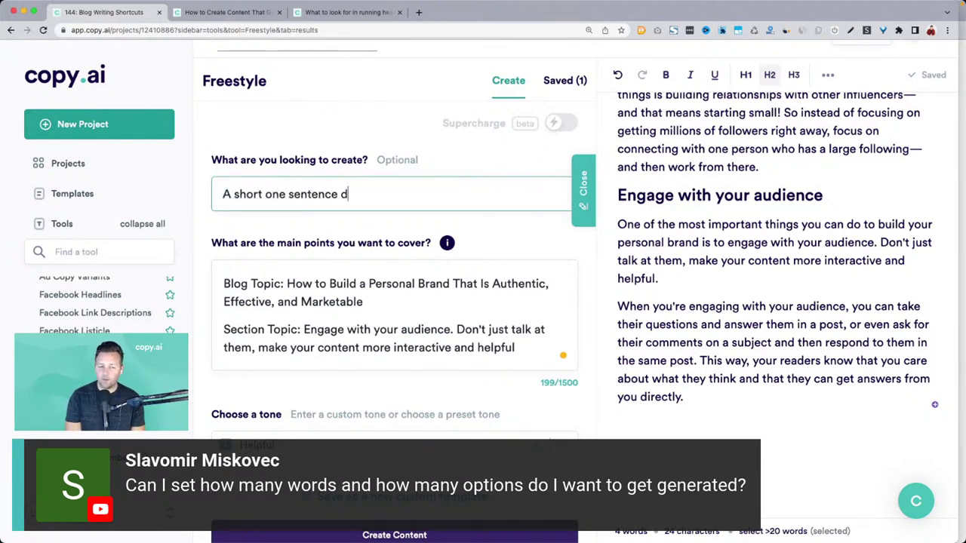
text(escription of this content)
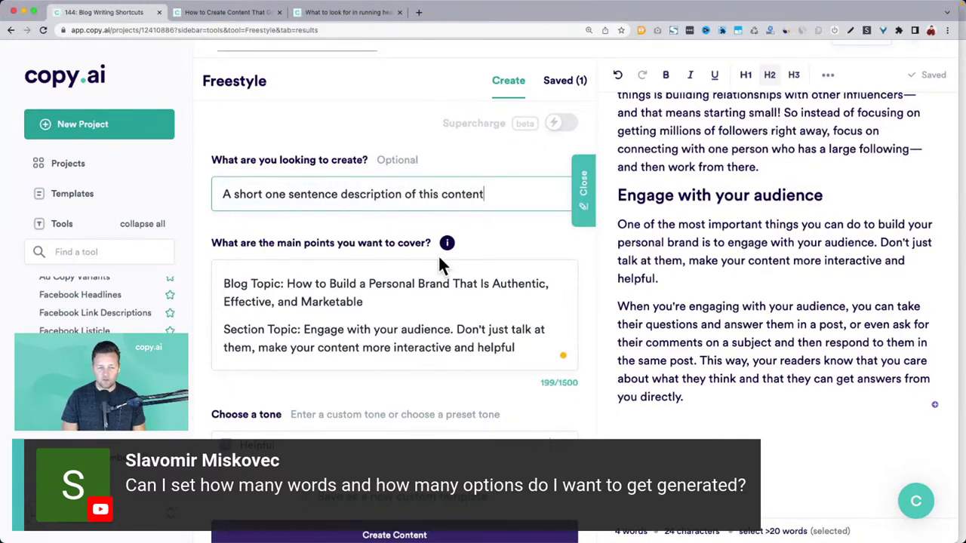
scroll(441, 264, down, 3)
click(409, 443)
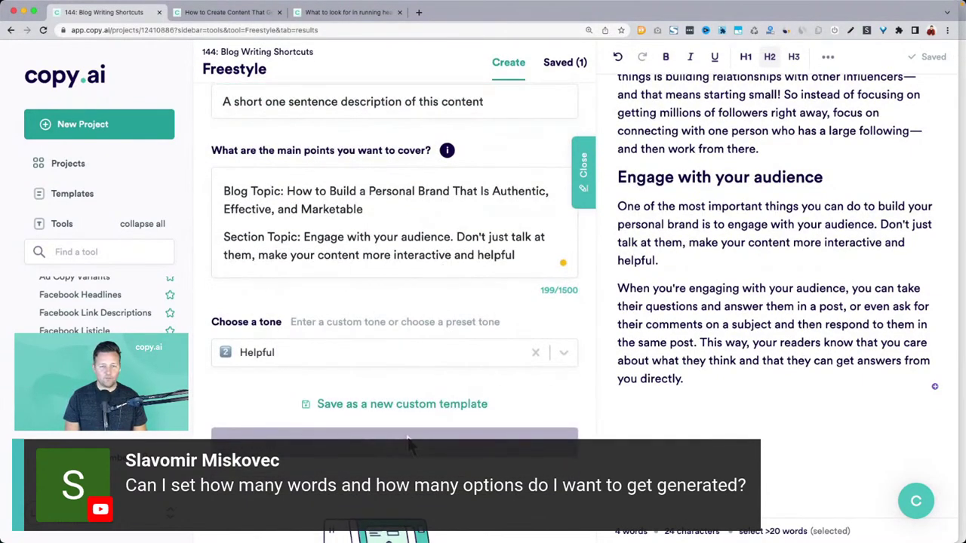
click(586, 181)
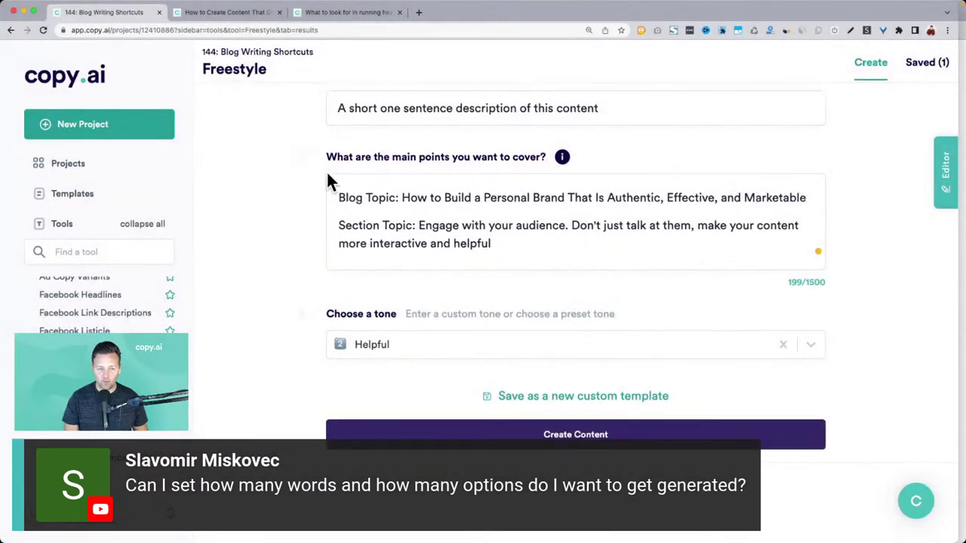
Browse the one-sentence descriptions, selecting the 'No one wants to hear you talk about yourself' result.
scroll(308, 232, down, 5)
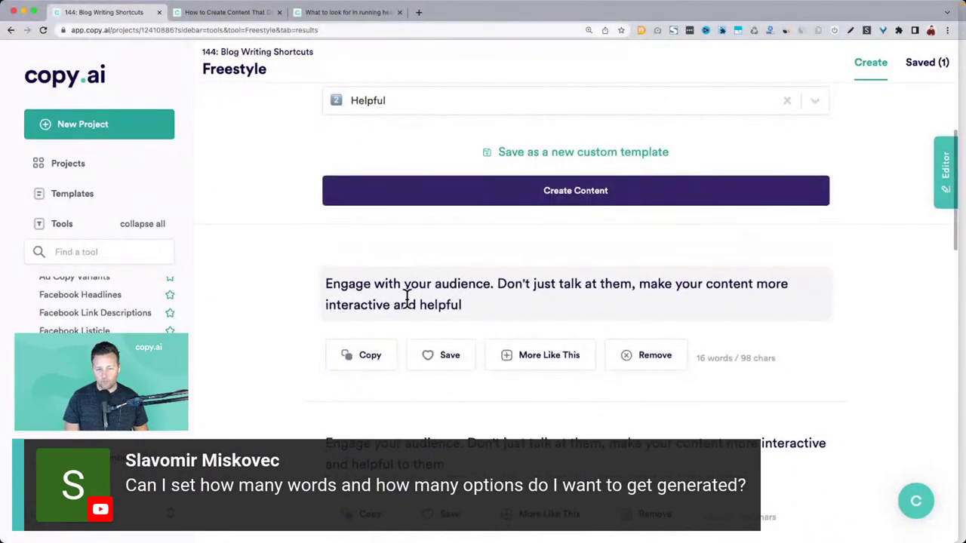
scroll(405, 297, down, 3)
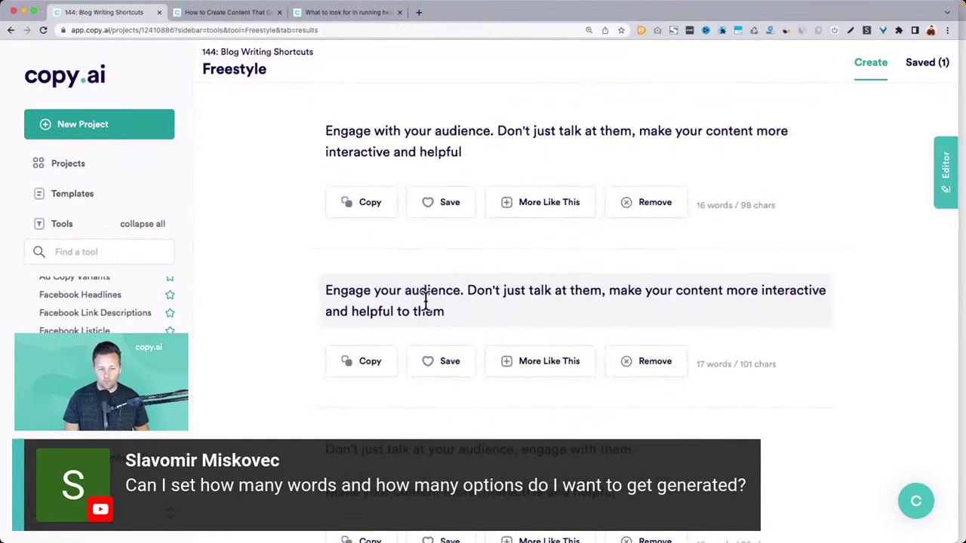
scroll(425, 298, down, 3)
triple_click(529, 304)
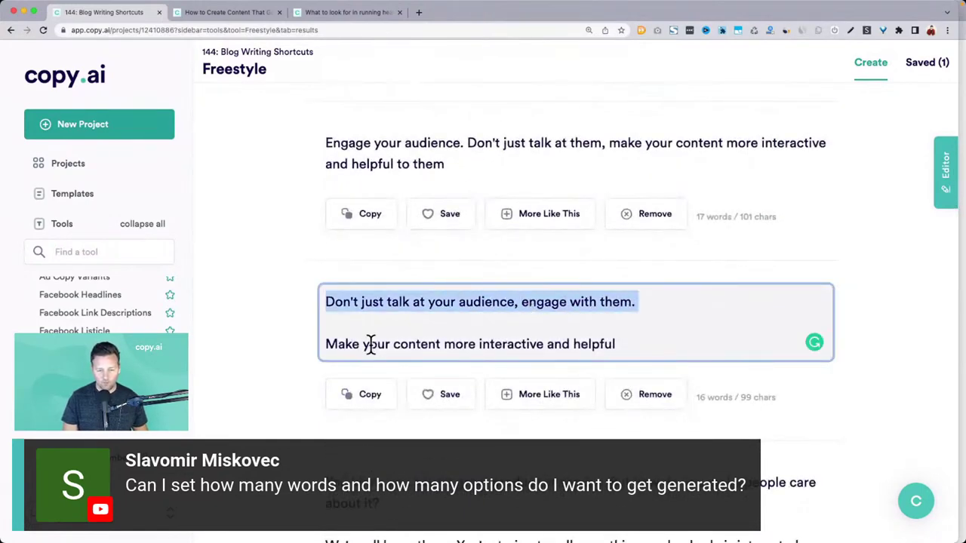
scroll(443, 343, down, 3)
scroll(444, 339, up, 2)
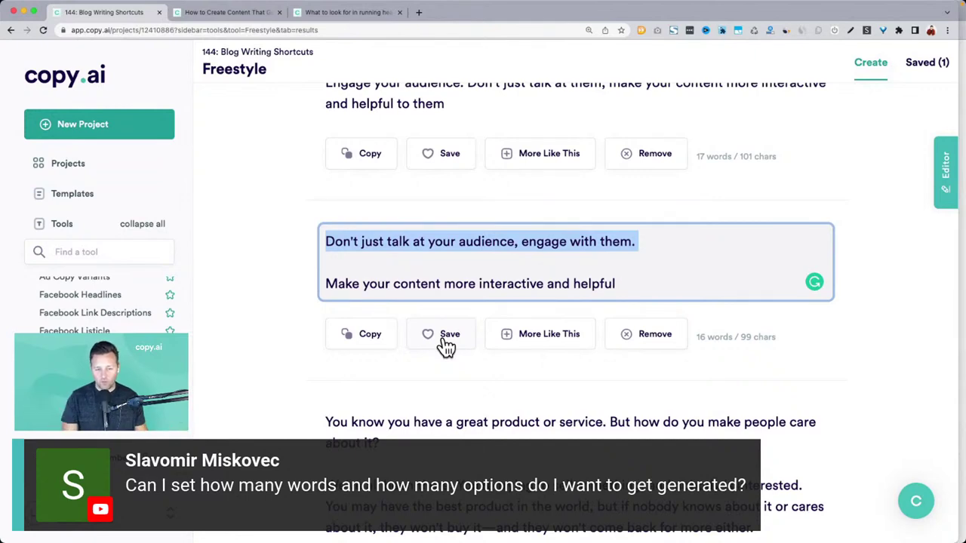
scroll(447, 343, down, 3)
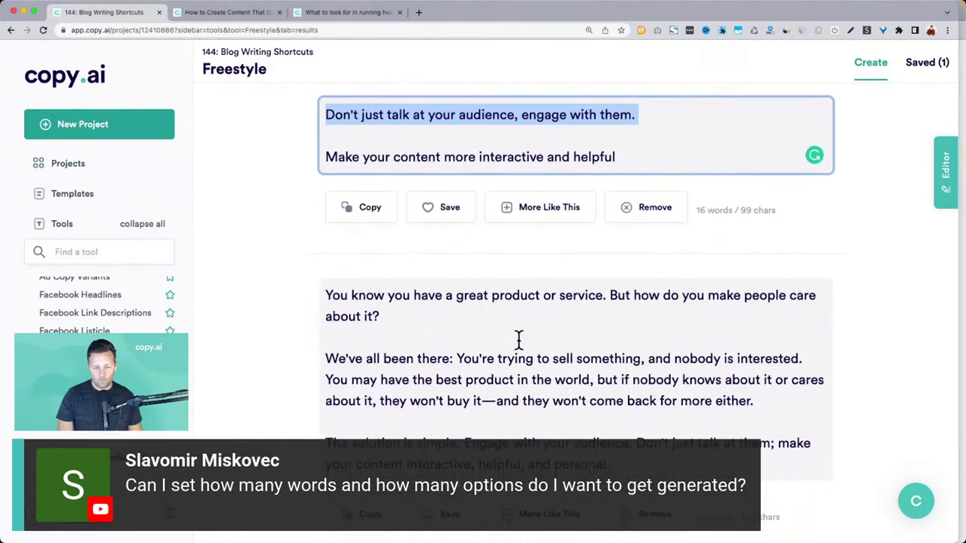
scroll(518, 338, down, 5)
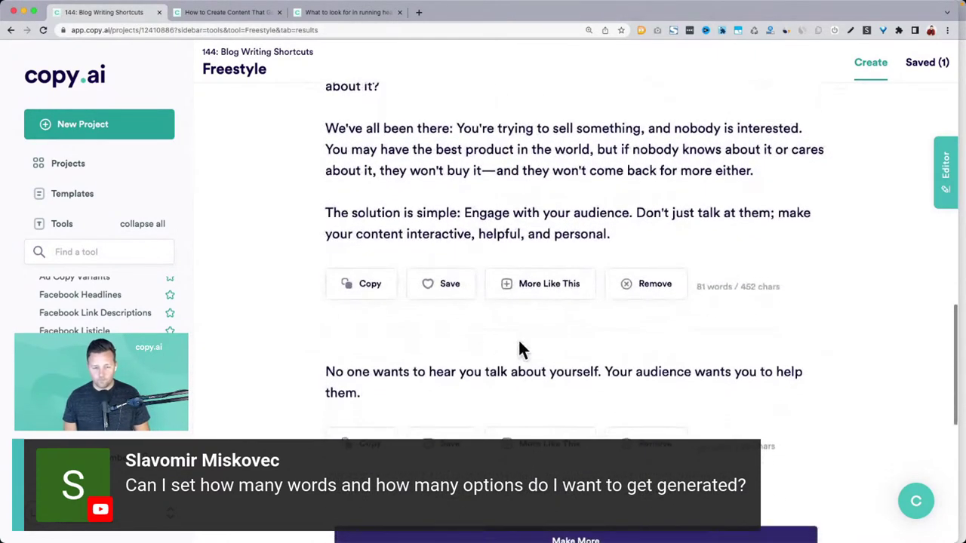
triple_click(467, 356)
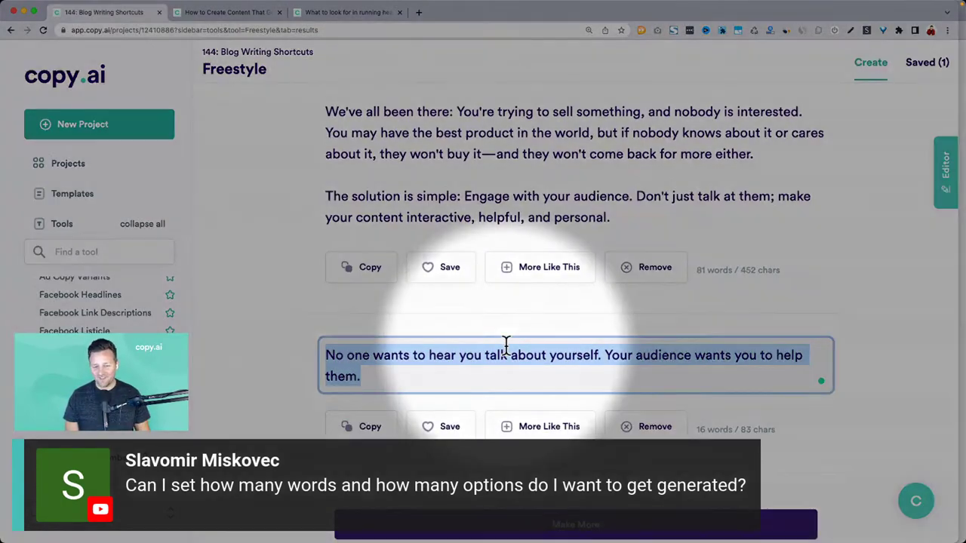
scroll(506, 345, up, 15)
scroll(507, 346, up, 1)
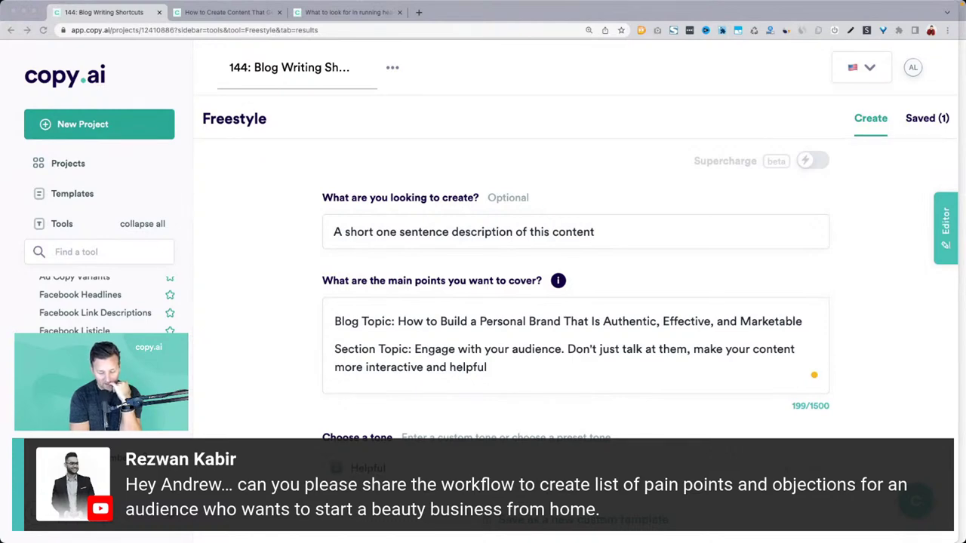
Switch to the browser window and return to the Copy.ai Helpful Tips page in Craft.
key(super+grave)
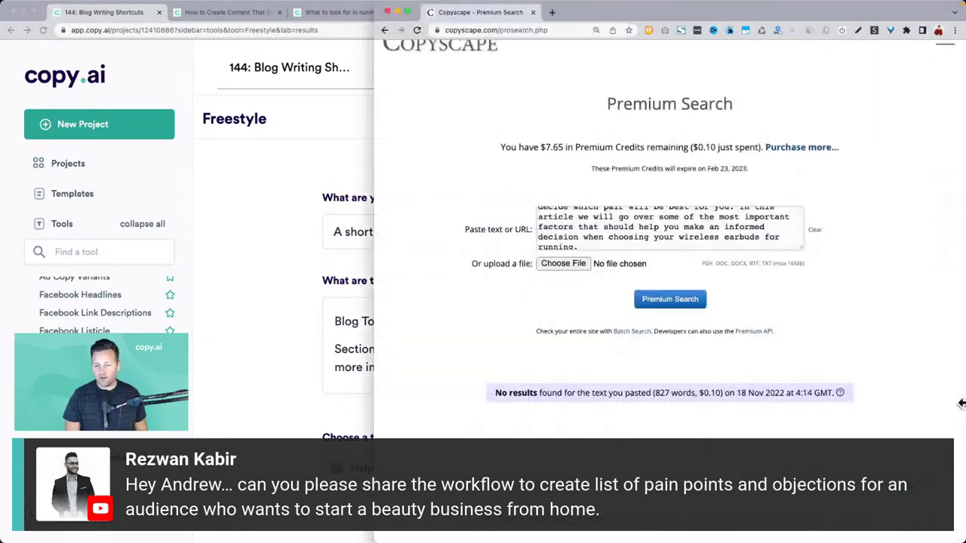
key(ctrl+Up)
click(676, 158)
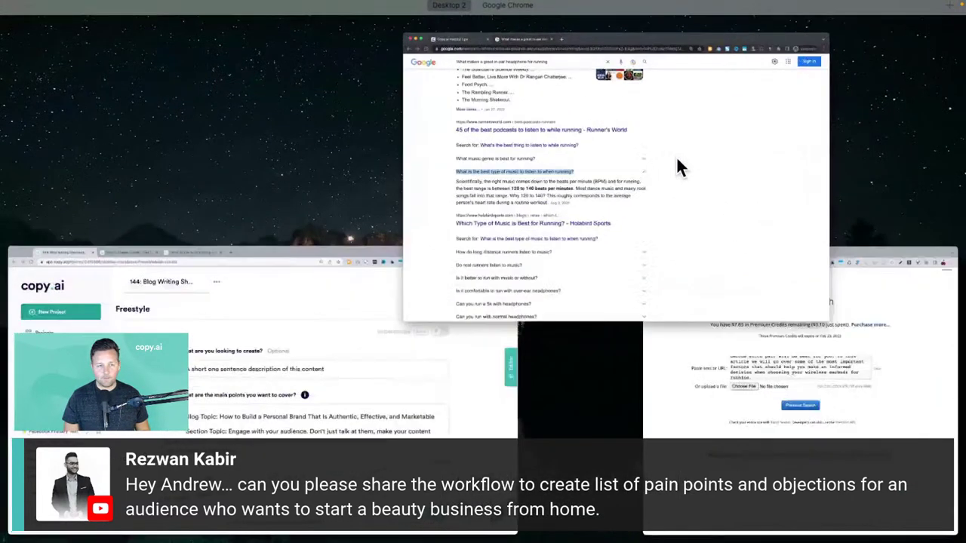
click(294, 14)
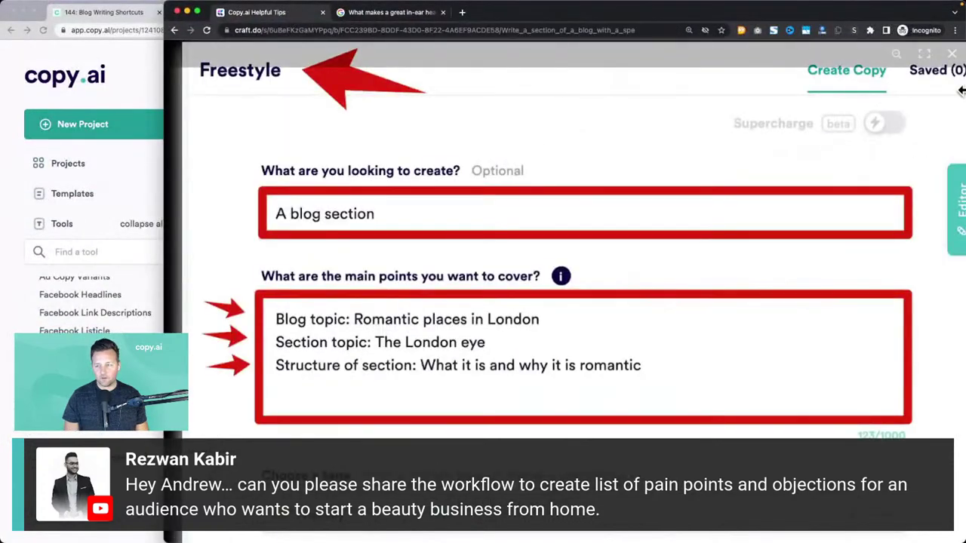
click(952, 55)
scroll(350, 249, up, 5)
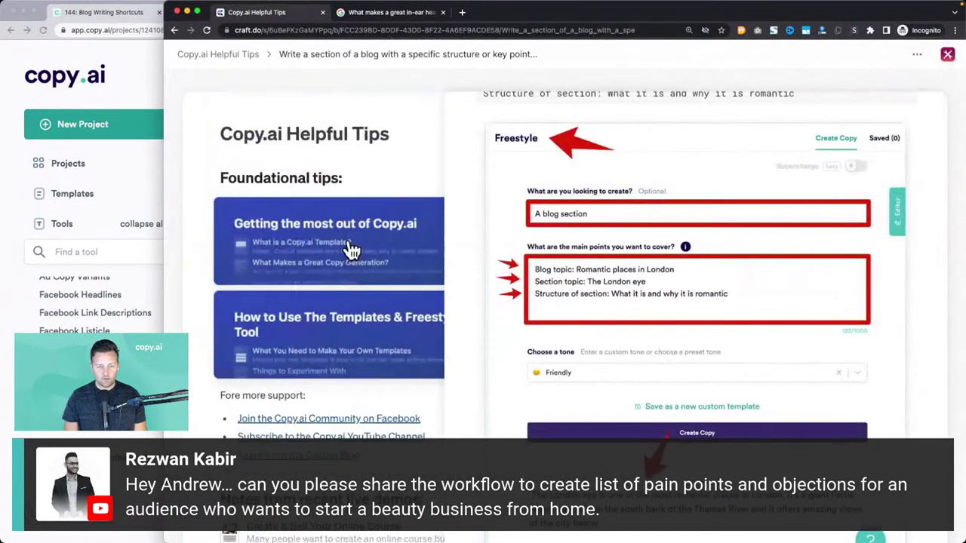
click(195, 55)
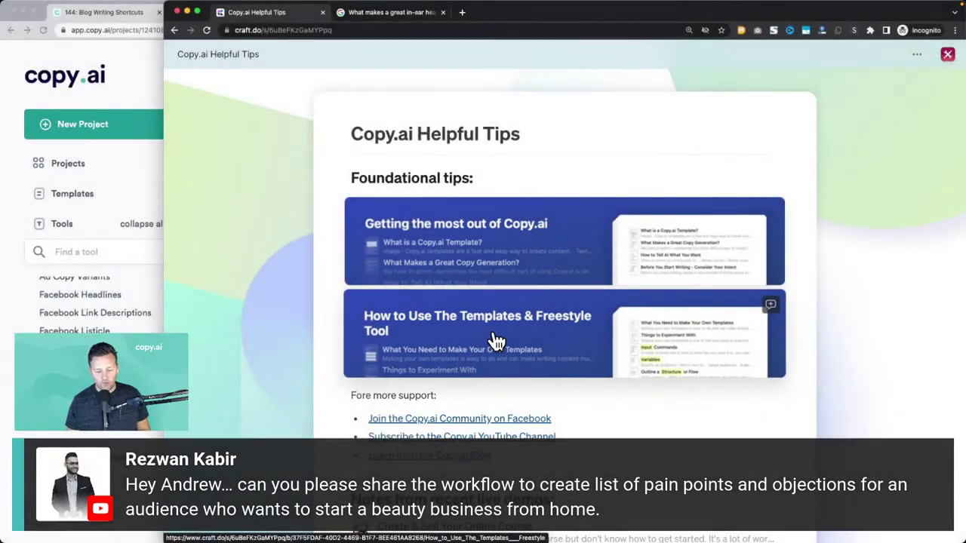
Open the Templates & Freestyle Tool guide's Input Commands page and search it for 'pain'.
click(497, 341)
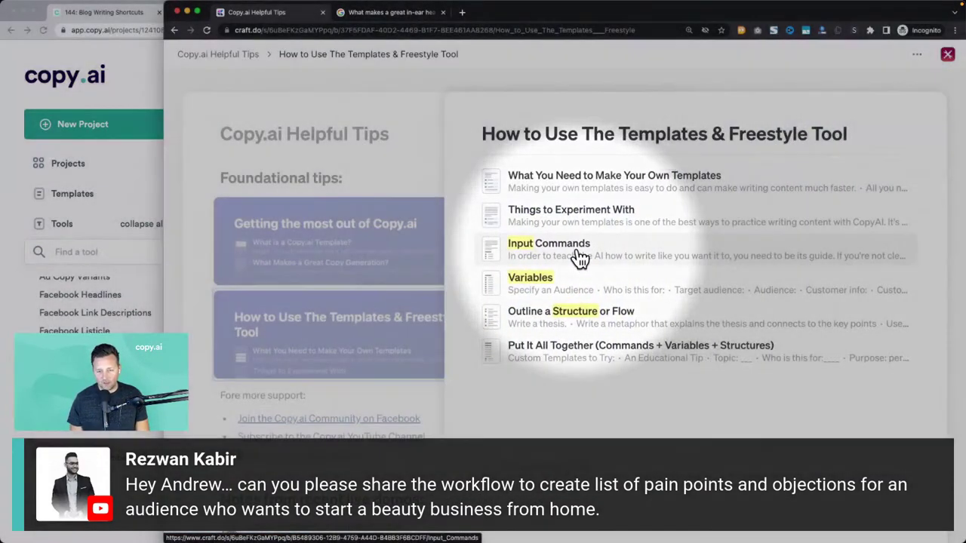
click(580, 256)
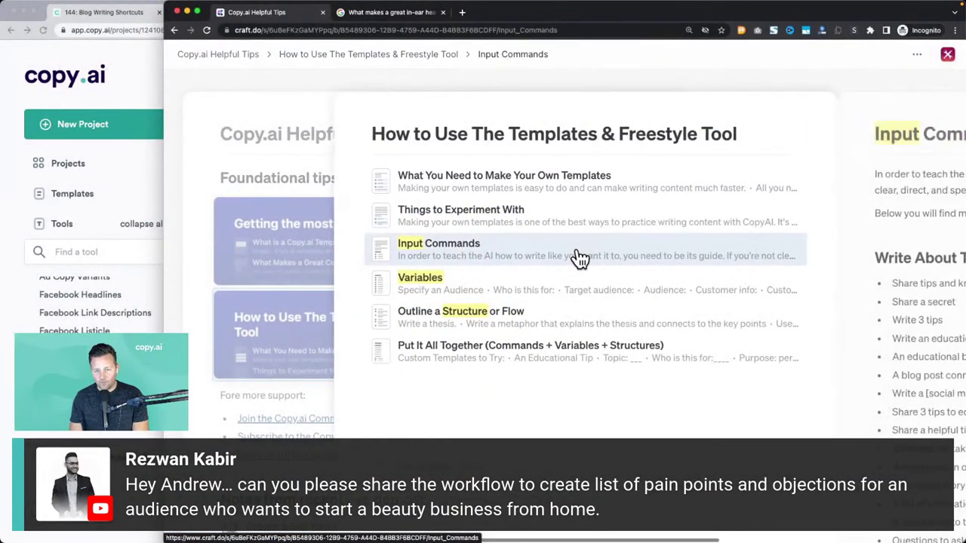
key(super+f)
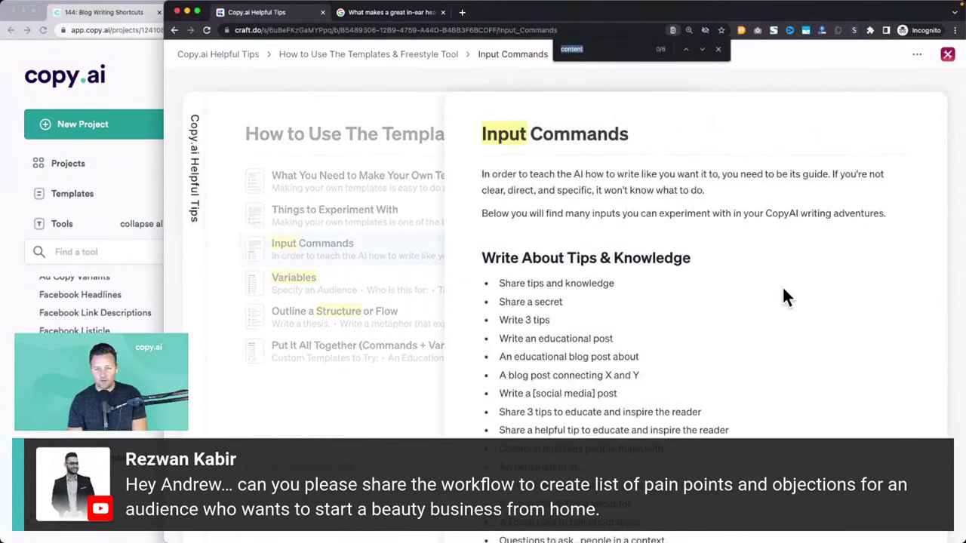
text(pain)
scroll(588, 324, down, 5)
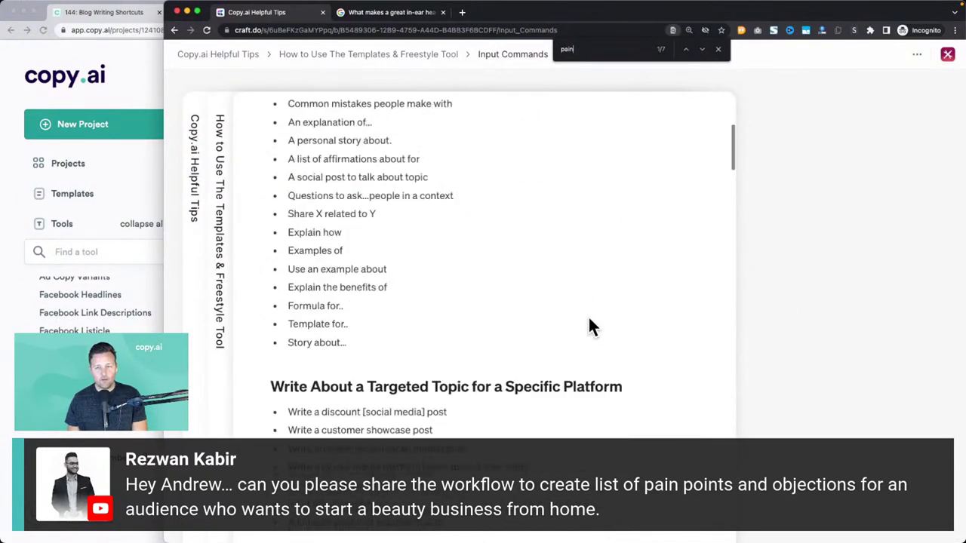
scroll(588, 318, down, 5)
Step through the 7 'pain' matches, ending at 'Start with a common pain point'.
click(701, 49)
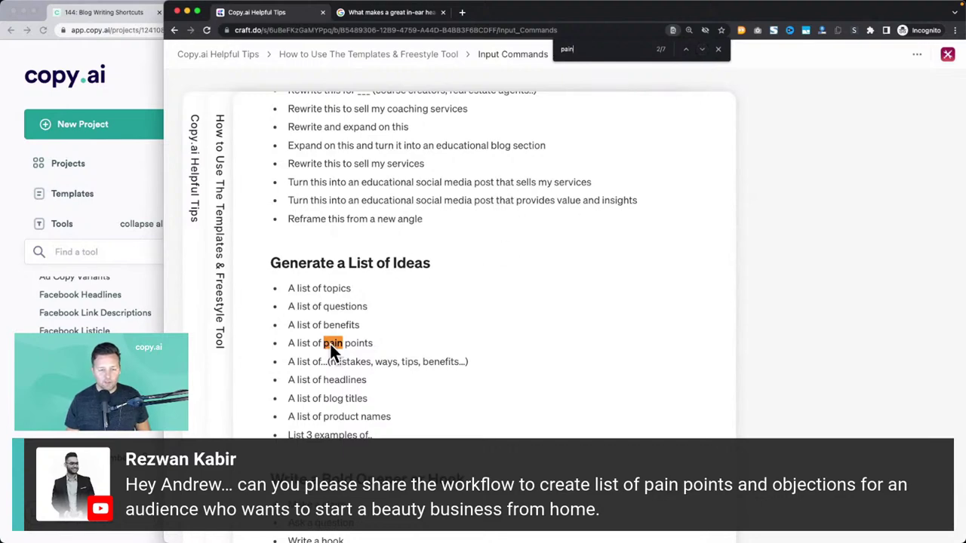
scroll(330, 345, down, 3)
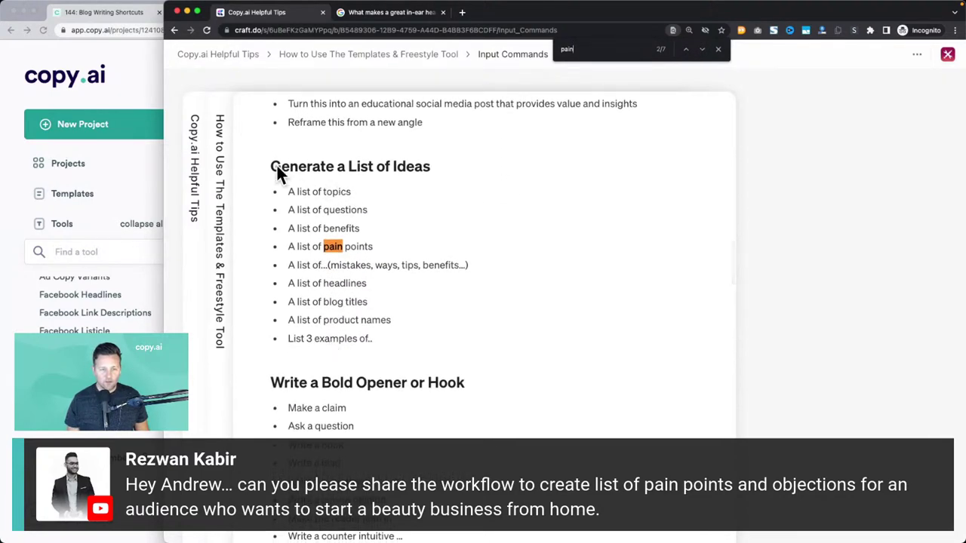
click(701, 50)
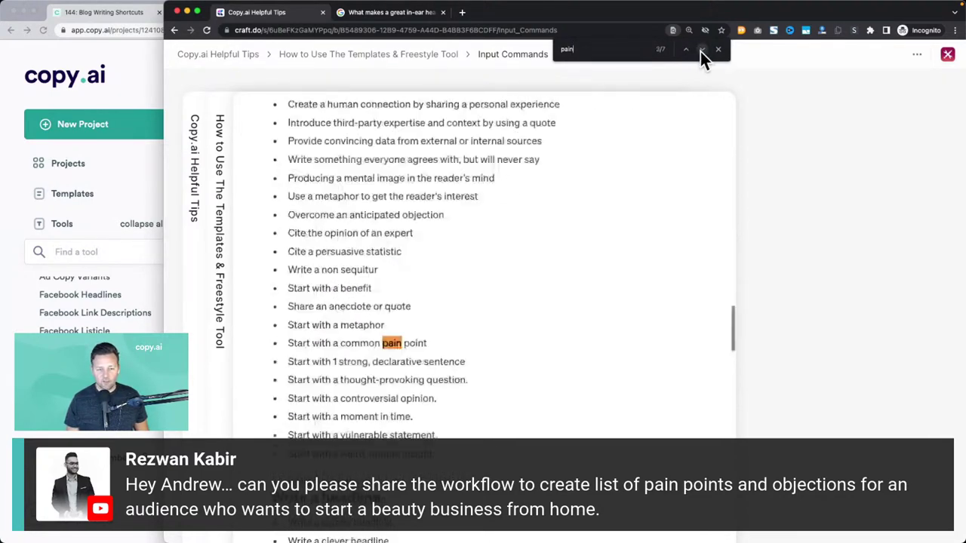
click(701, 49)
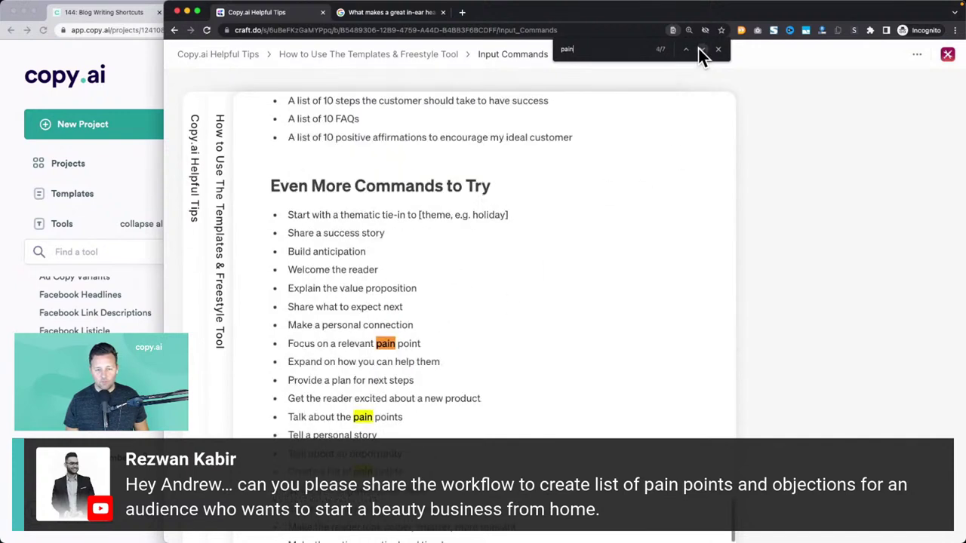
scroll(537, 341, down, 2)
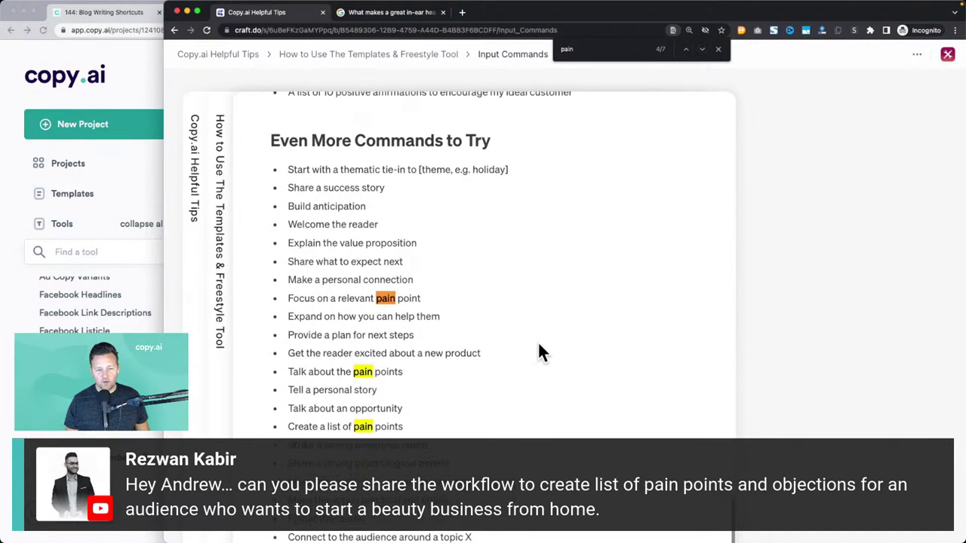
scroll(352, 318, down, 7)
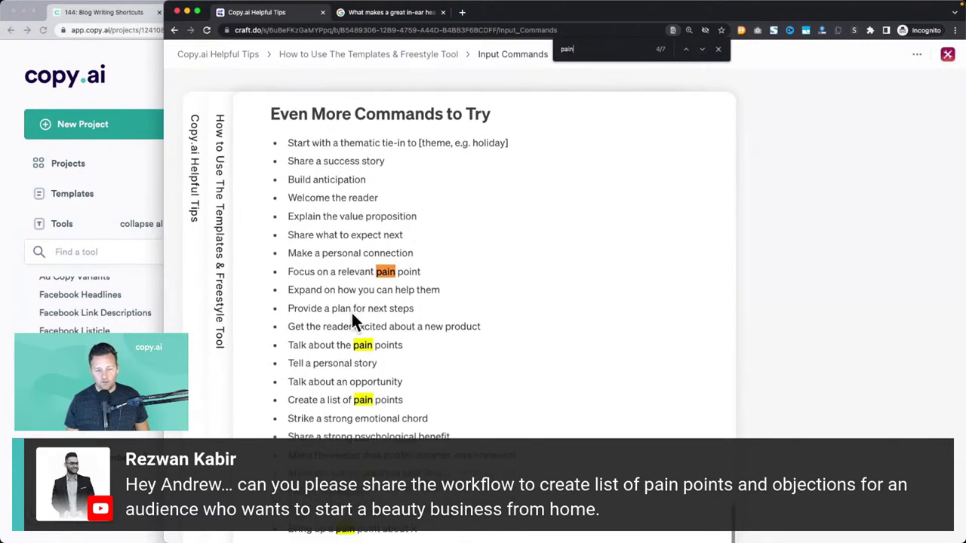
click(702, 49)
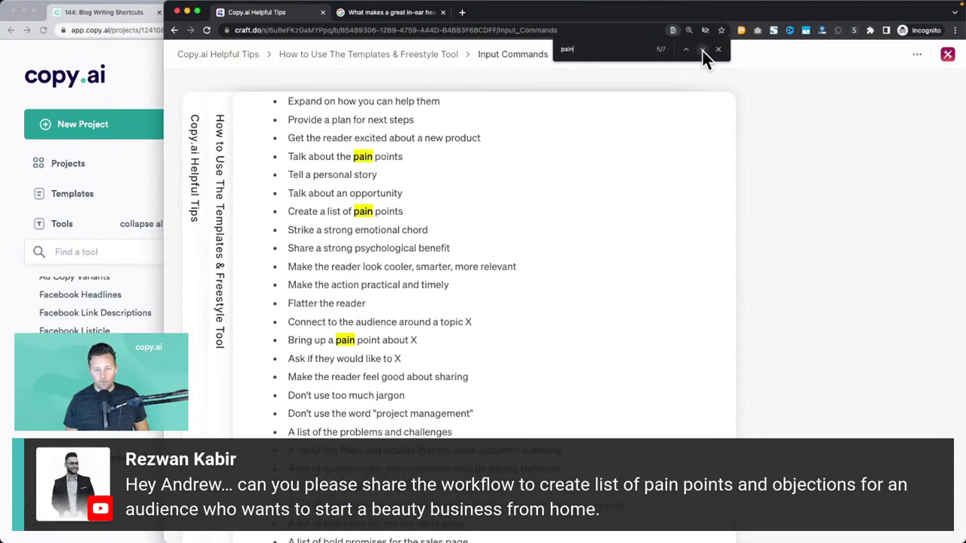
click(702, 50)
click(703, 50)
click(702, 49)
click(702, 50)
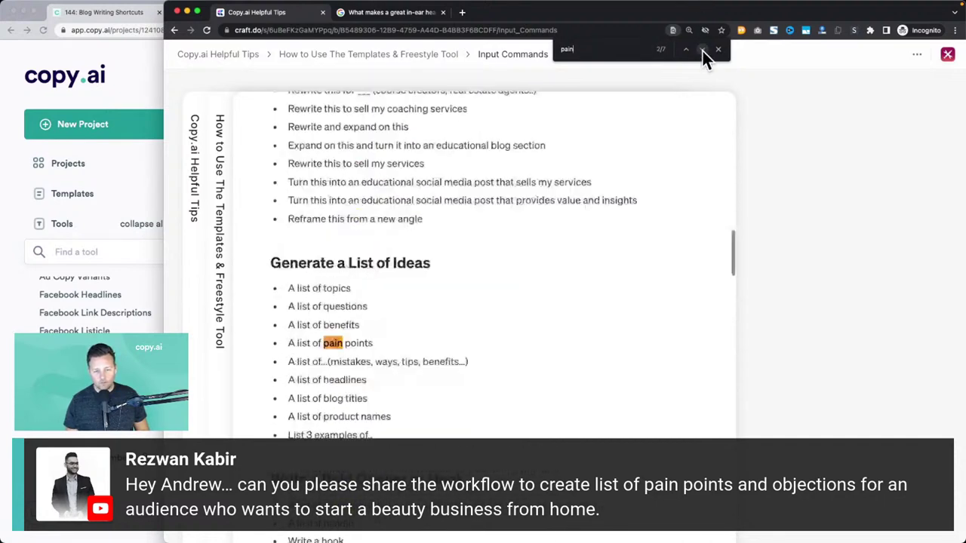
click(702, 50)
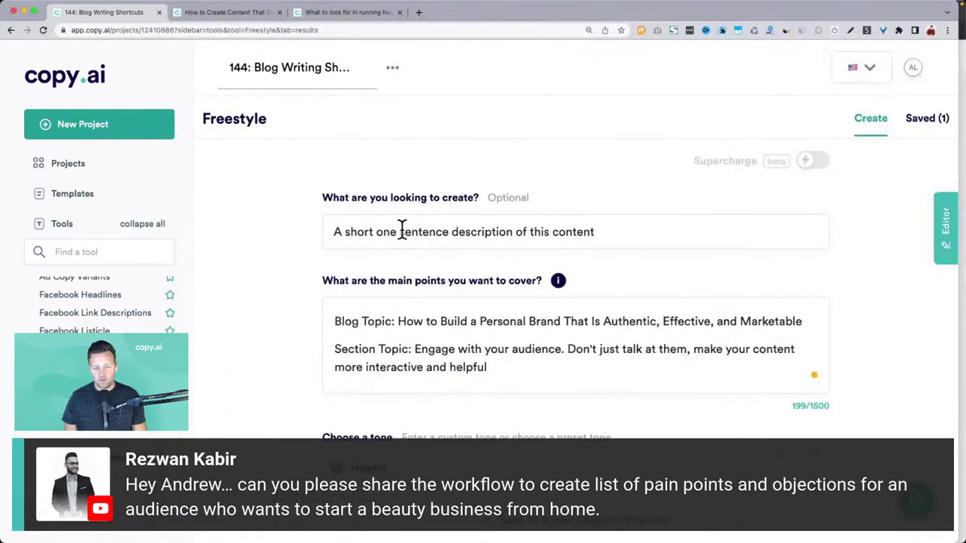
Set the request to 'A list of 10 pain points and frustrations my ideal customer is struggling with'.
triple_click(402, 231)
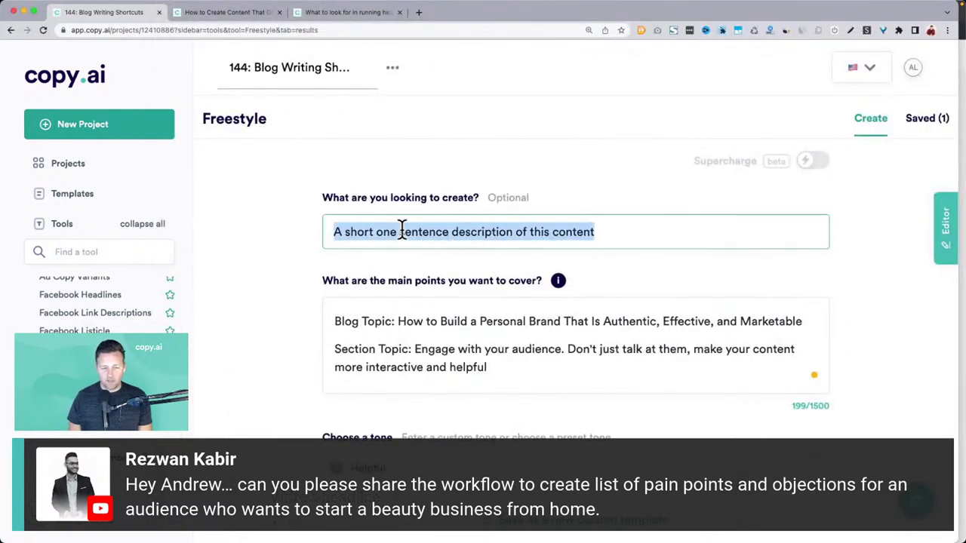
text(A )
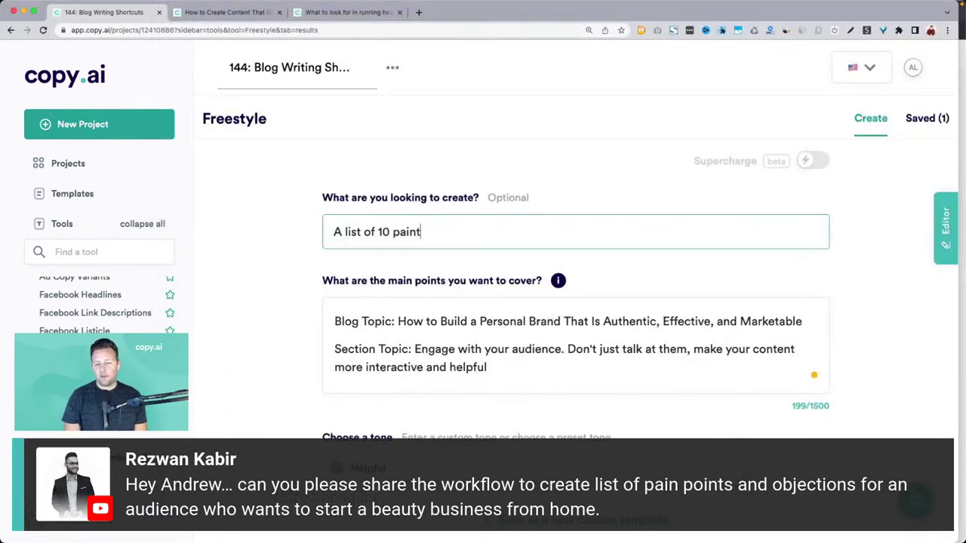
text(list of 10 pain points )
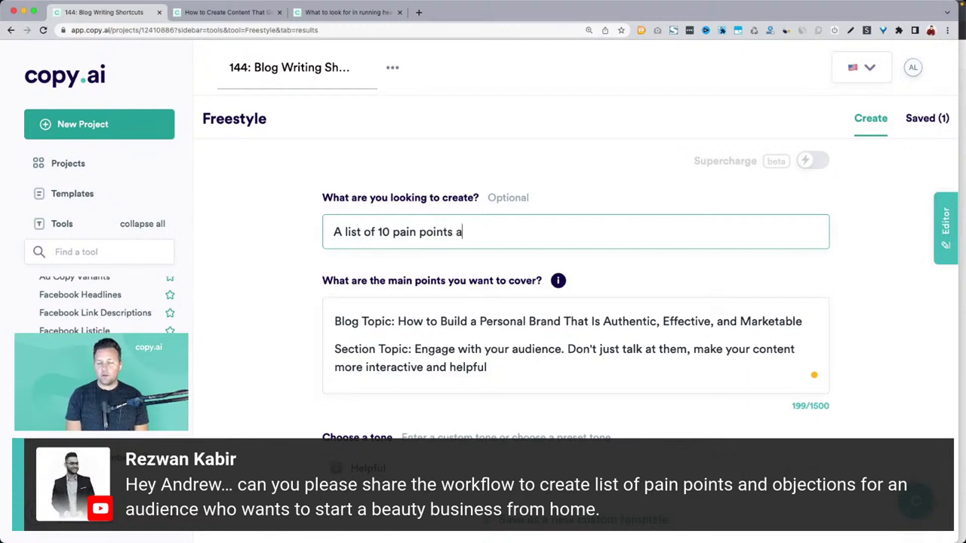
text(and furst)
key(BackSpace)
key(BackSpace)
key(BackSpace)
key(BackSpace)
text(rustr)
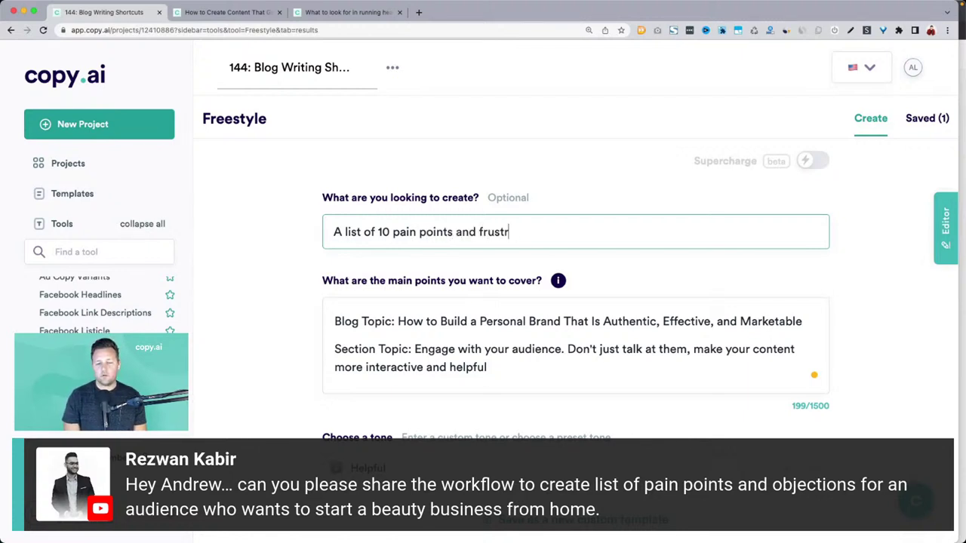
text(ations that m)
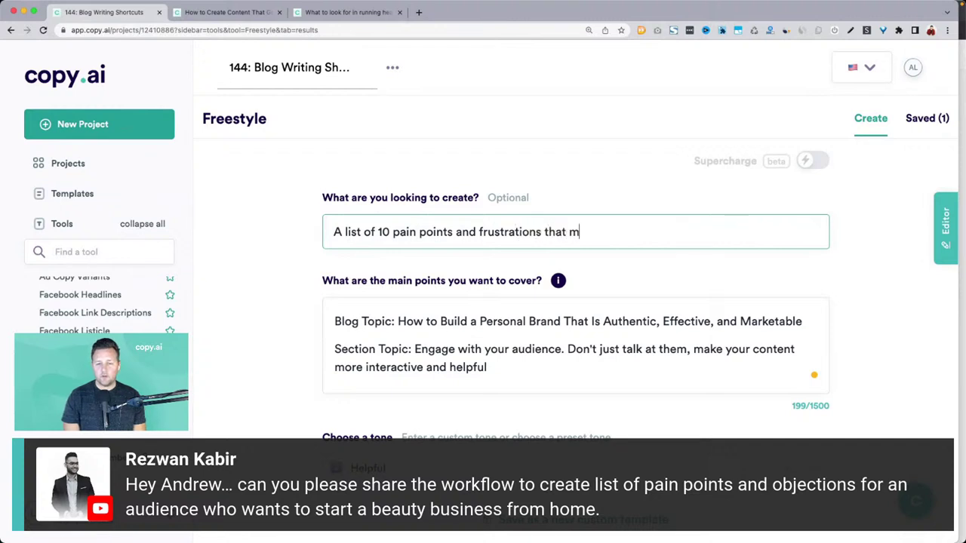
text(y ideal cust)
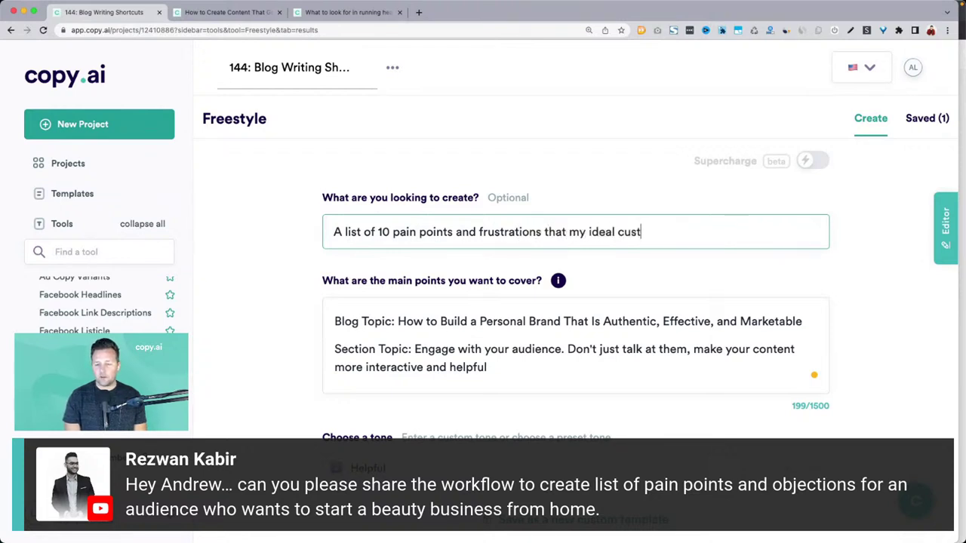
text(omer is strug)
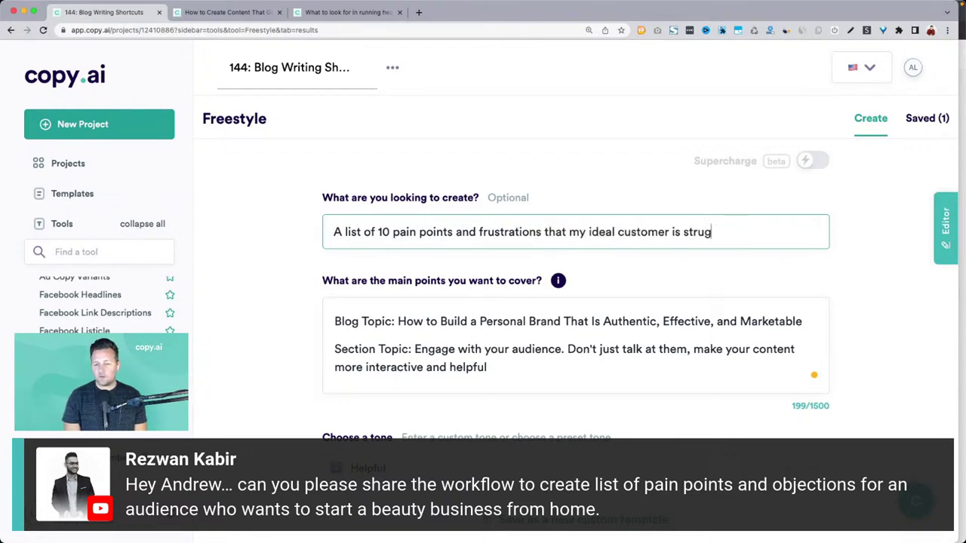
text(glein)
text(ing with right now)
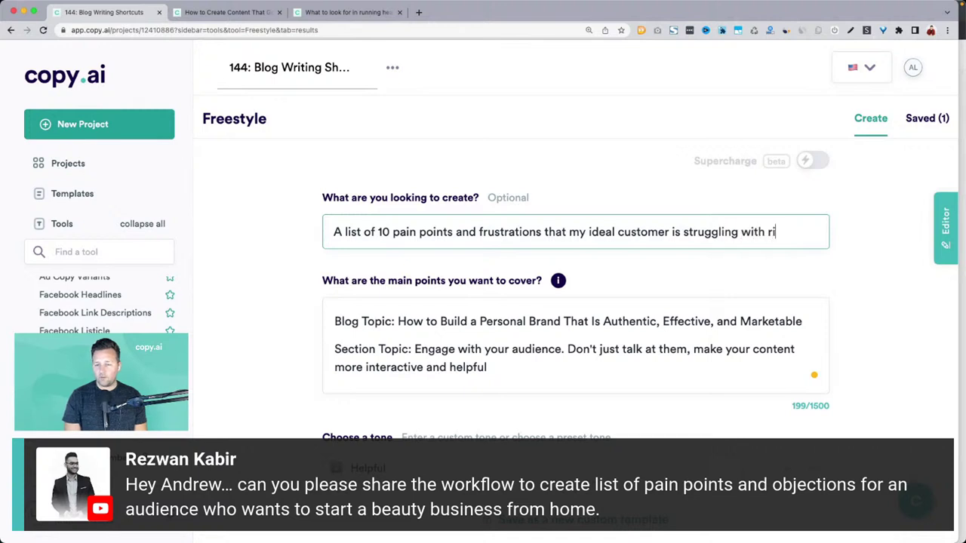
Replace the main points with 'Ideal customer: people who want to start a beauty business from home'.
click(396, 334)
key(BackSpace)
key(BackSpace)
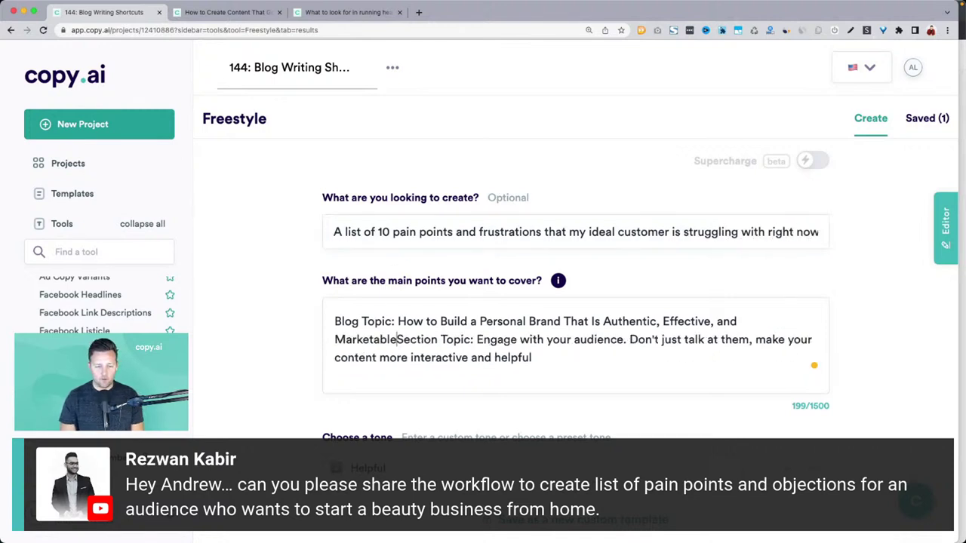
key(cmd+a)
text(Idea)
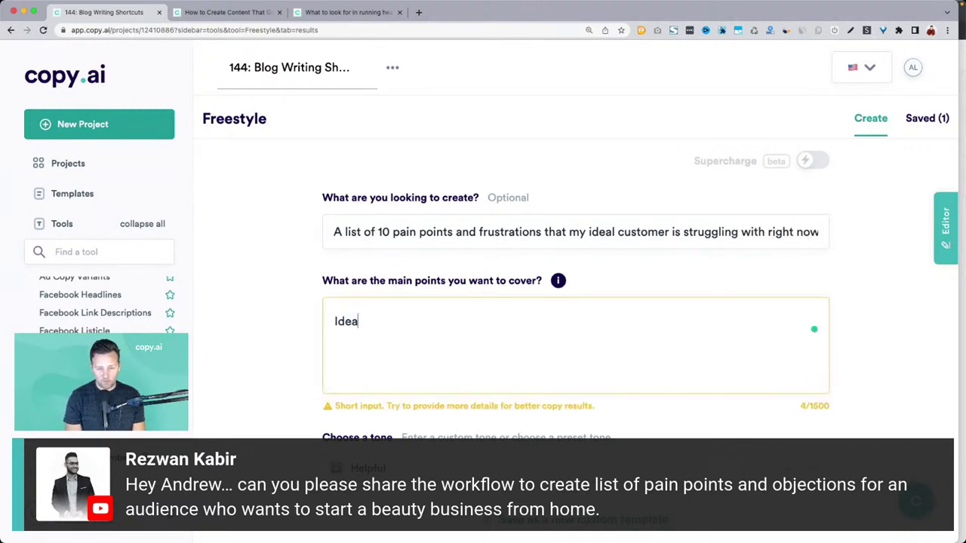
text(sl customer)
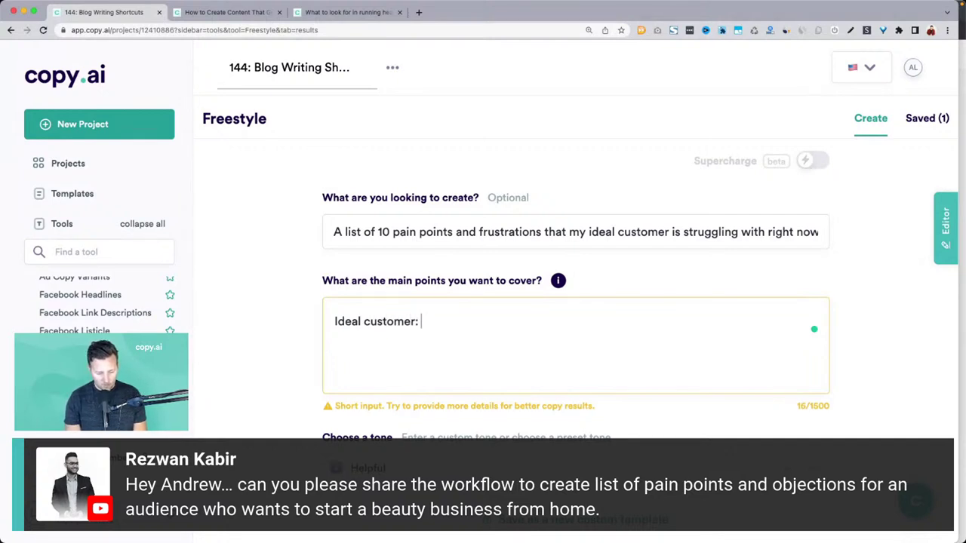
text(: peole)
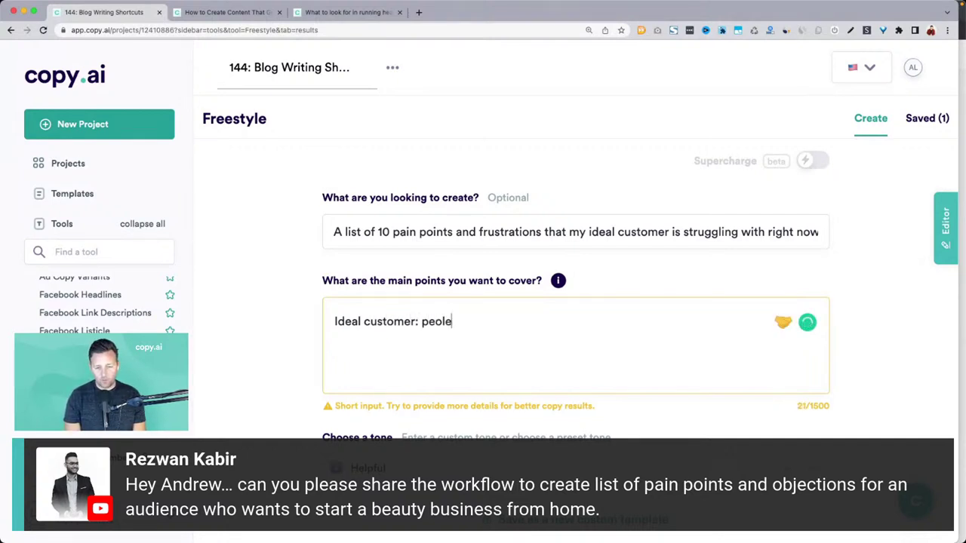
key(BackSpace)
key(BackSpace)
key(BackSpace)
key(BackSpace)
text(eople w)
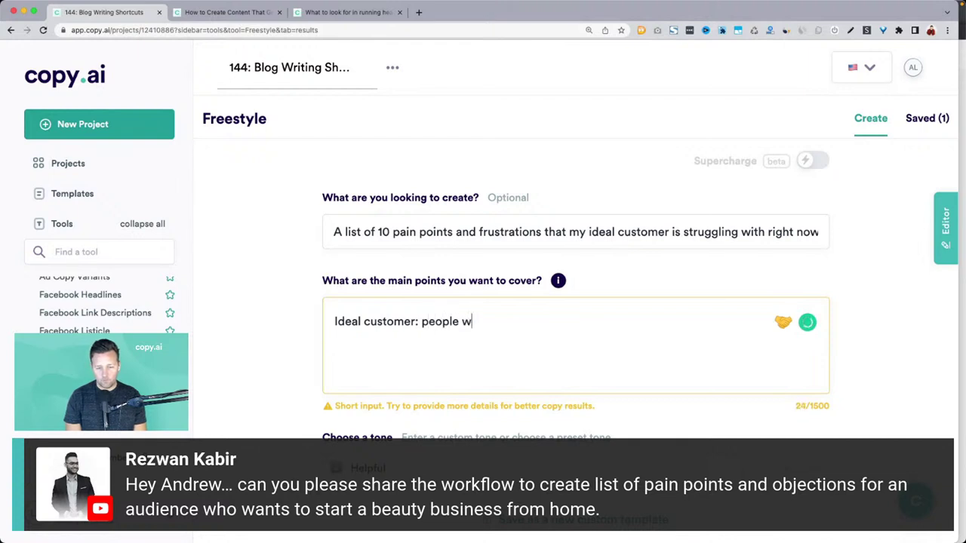
text(ho want to star)
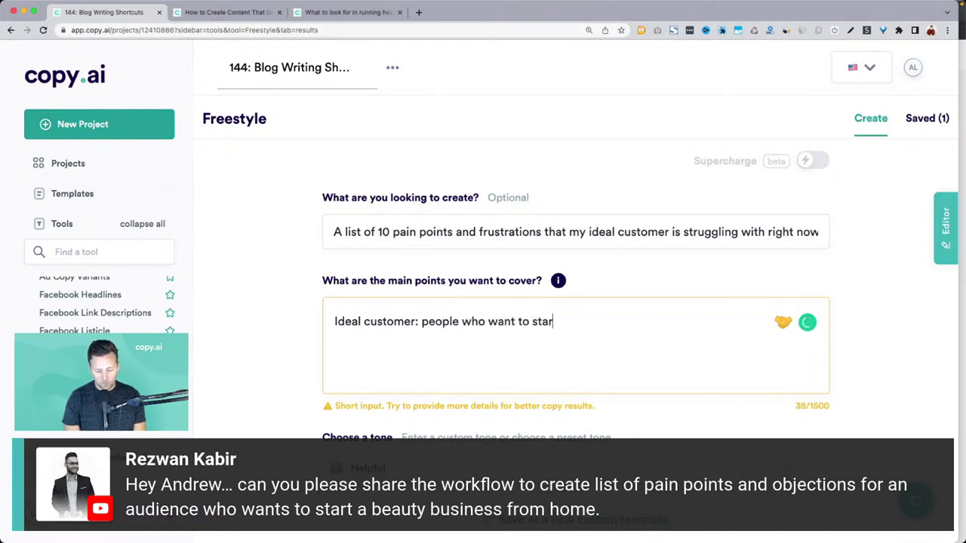
text(t a beauty)
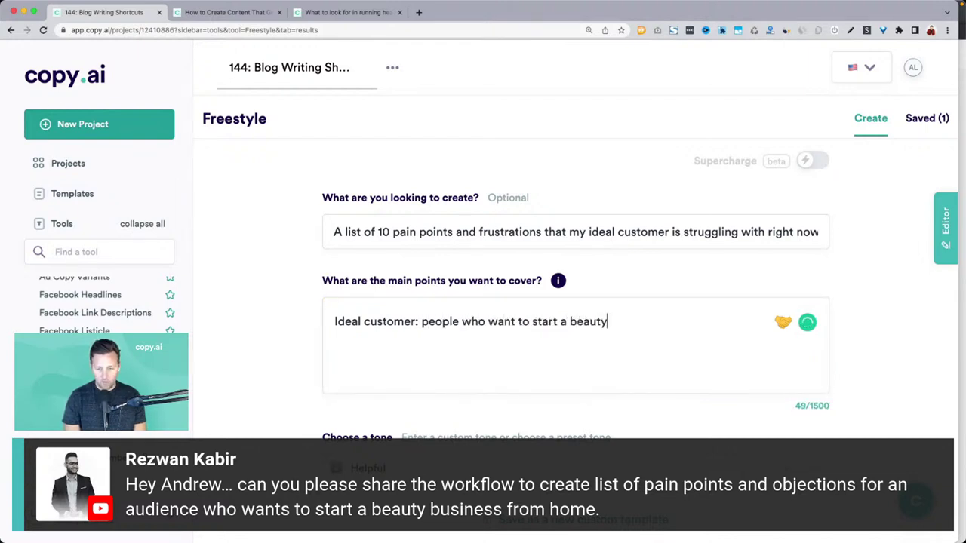
text( busines)
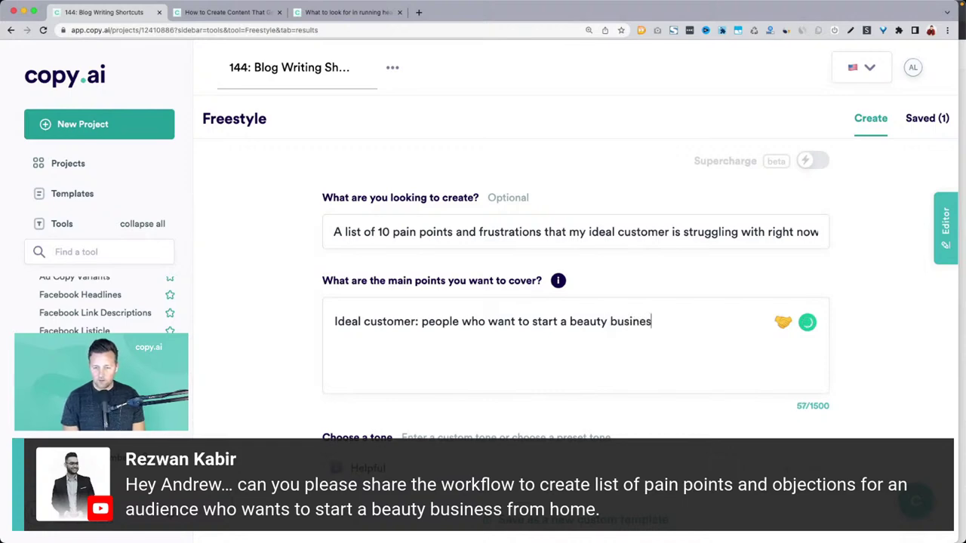
text(s from home)
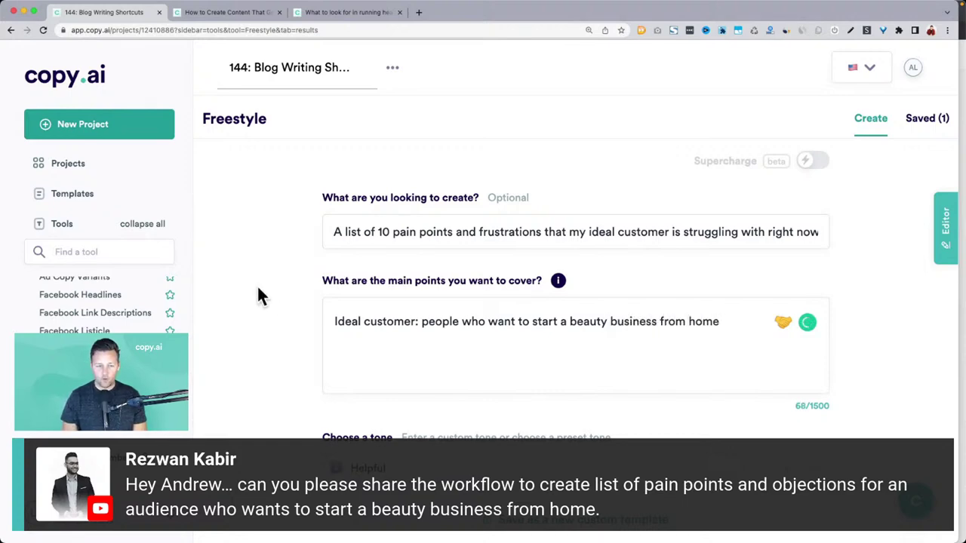
Create a custom 'Frustrated' tone and generate the pain-point list for the beauty-business audience.
scroll(304, 315, down, 5)
click(411, 242)
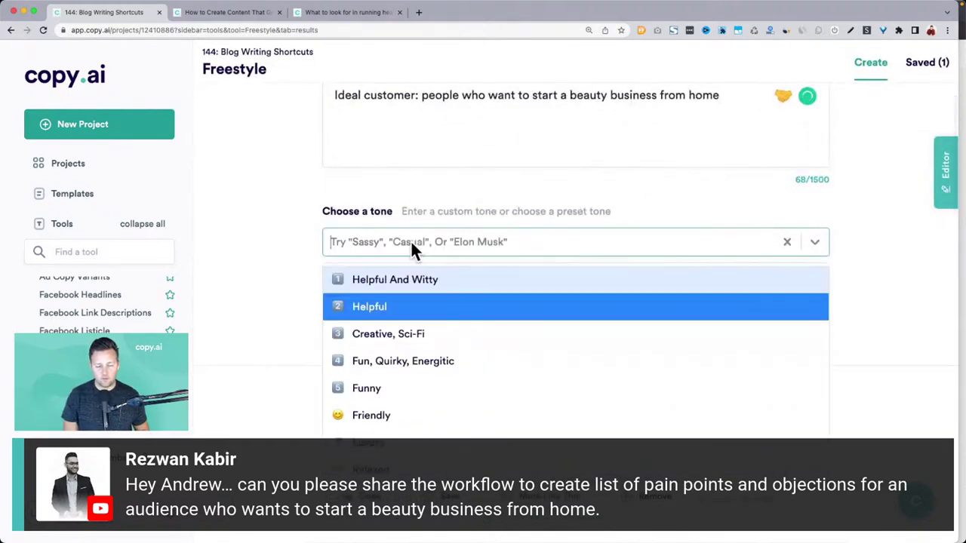
click(402, 307)
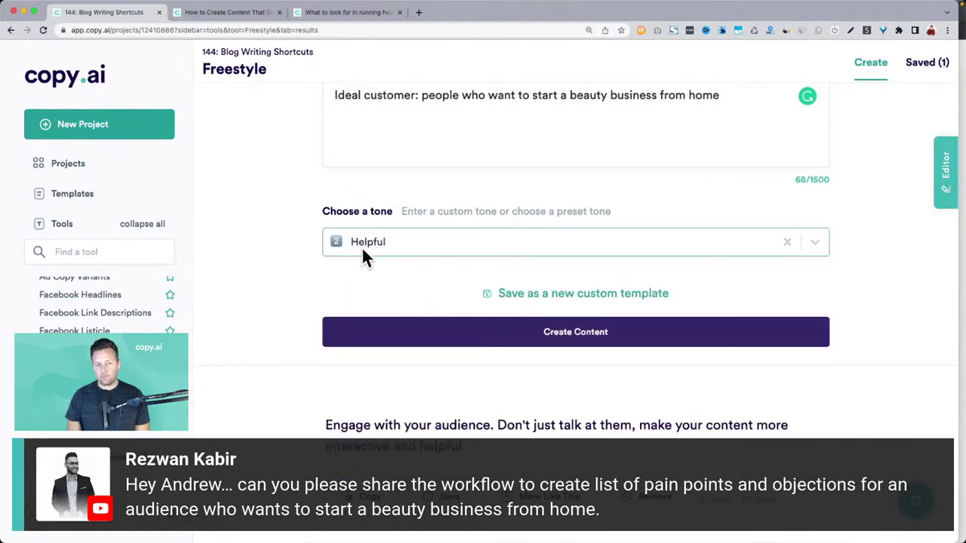
click(361, 246)
text(Frus)
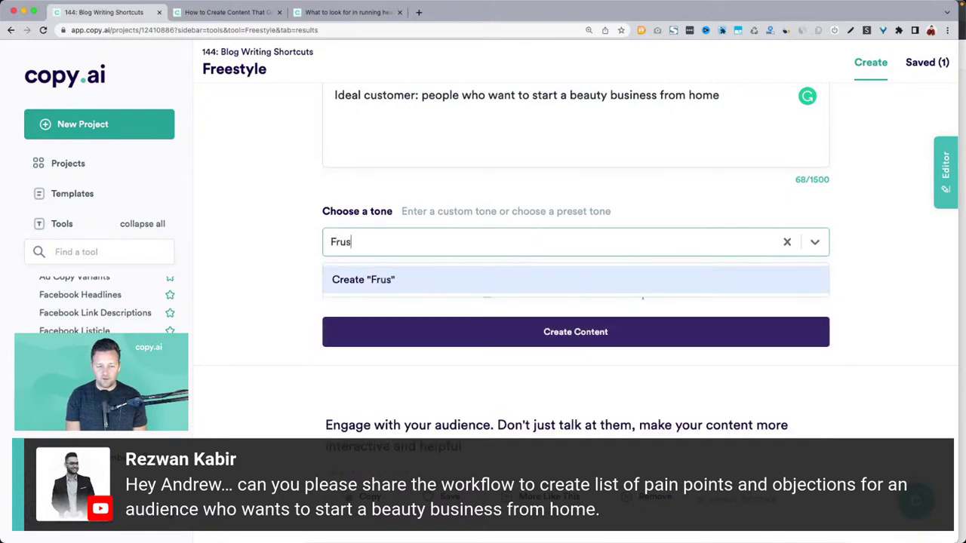
text(trated)
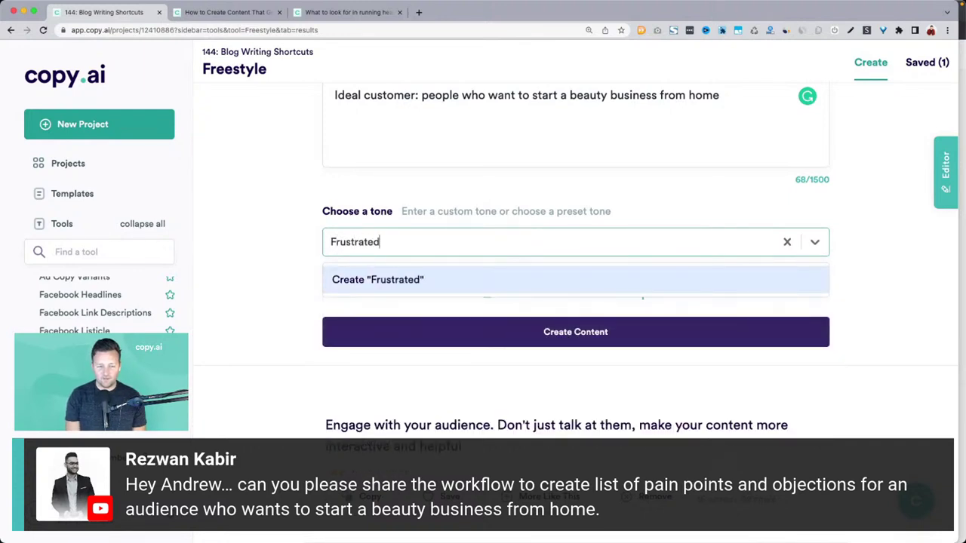
click(407, 280)
click(430, 347)
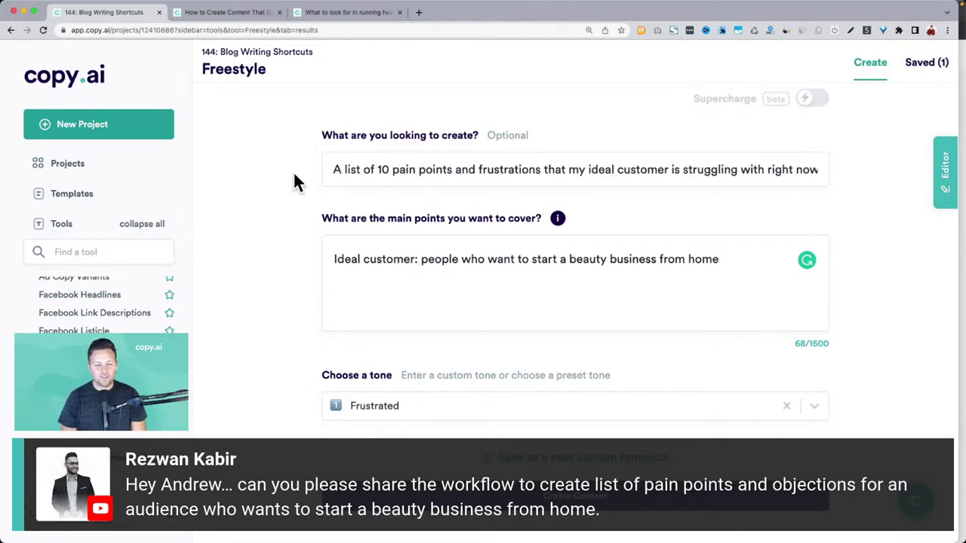
scroll(295, 181, down, 4)
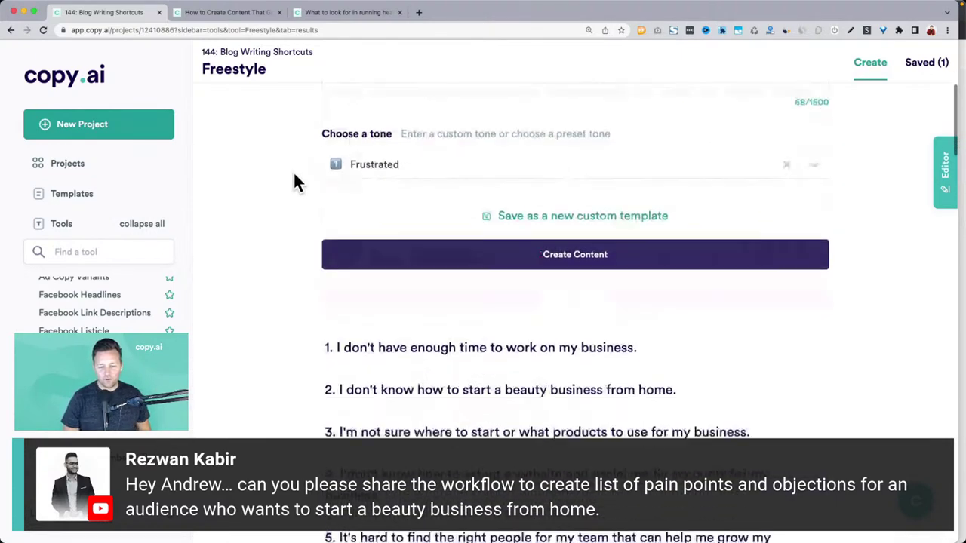
scroll(294, 182, down, 3)
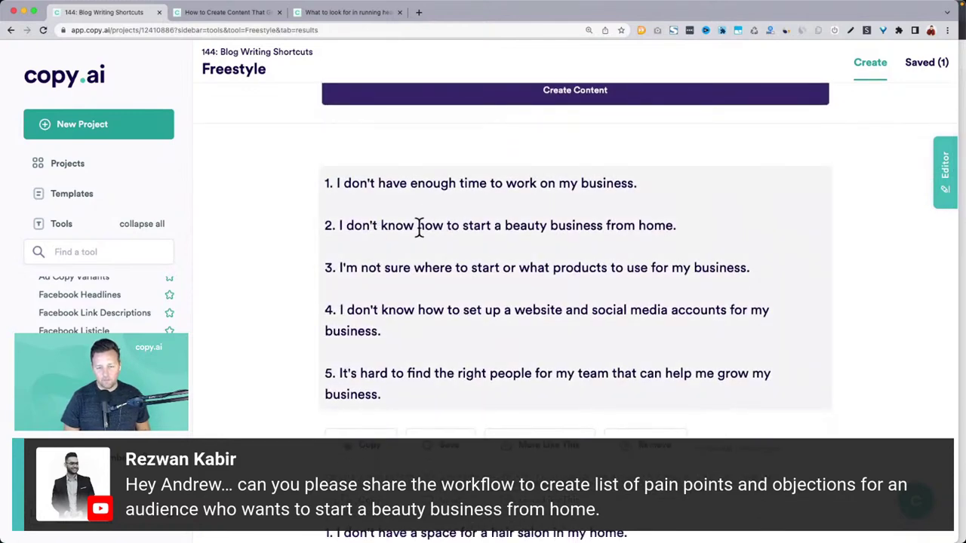
drag(367, 267, 702, 268)
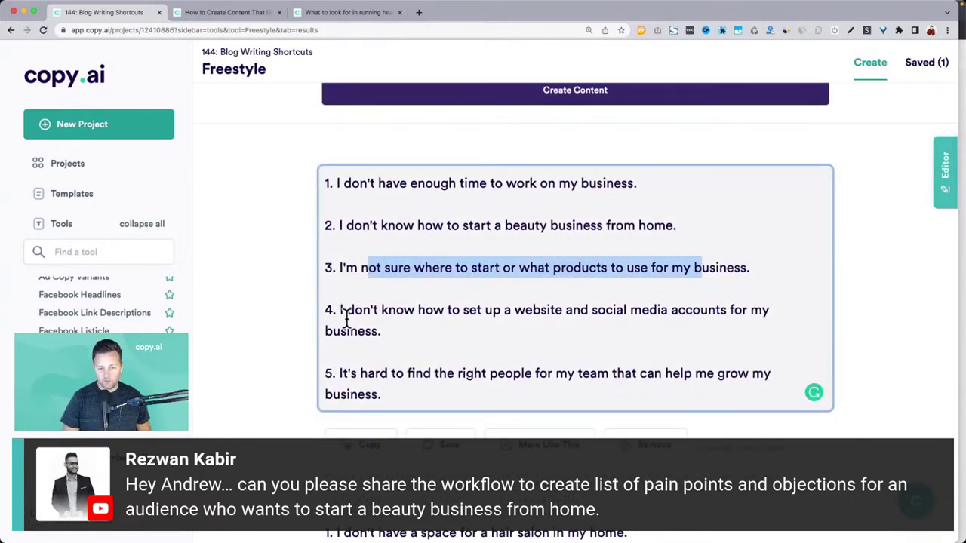
drag(347, 311, 580, 324)
scroll(579, 324, down, 4)
click(366, 248)
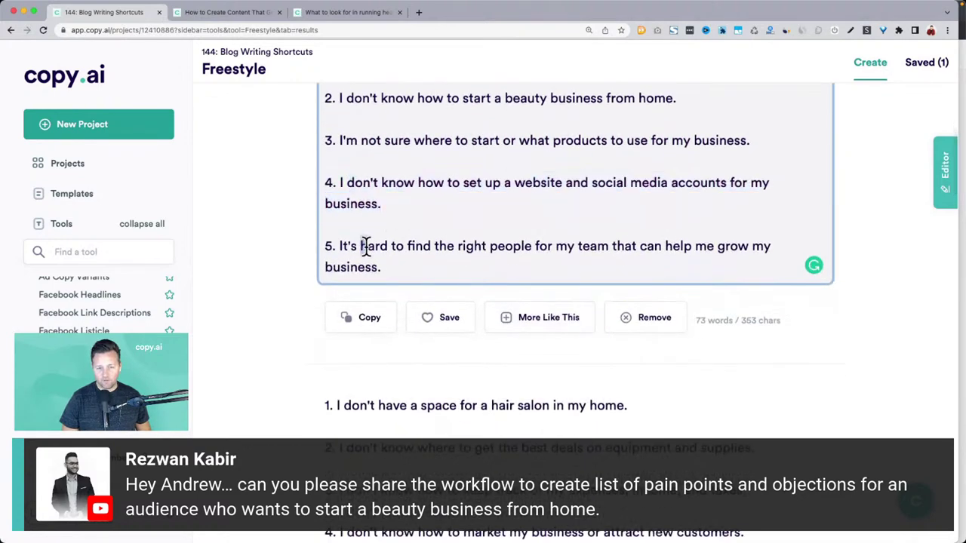
drag(365, 247, 533, 257)
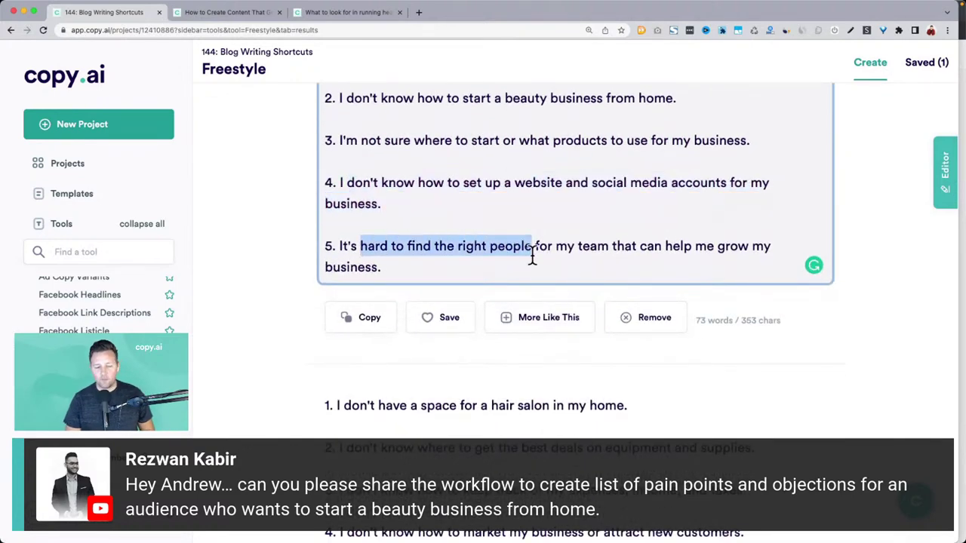
scroll(532, 256, down, 8)
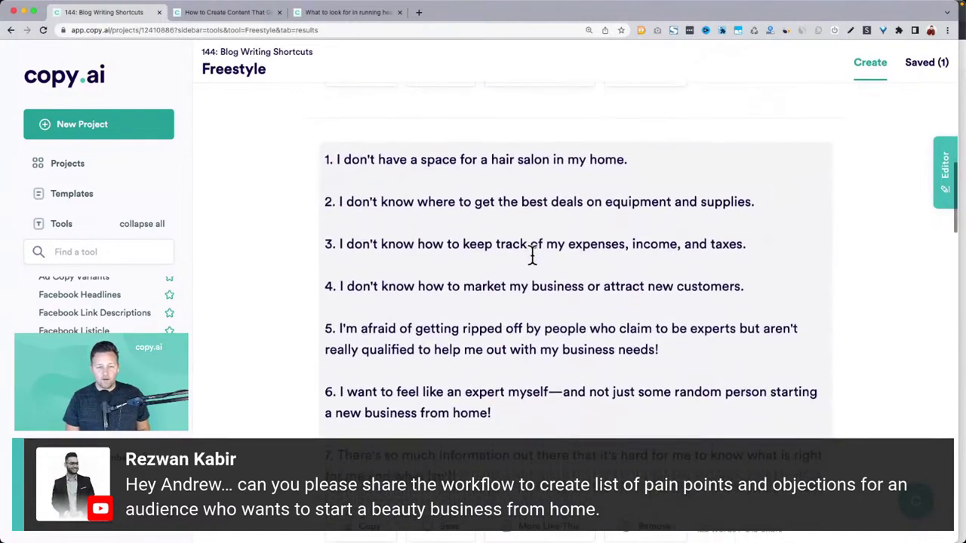
drag(336, 160, 604, 159)
scroll(604, 166, up, 2)
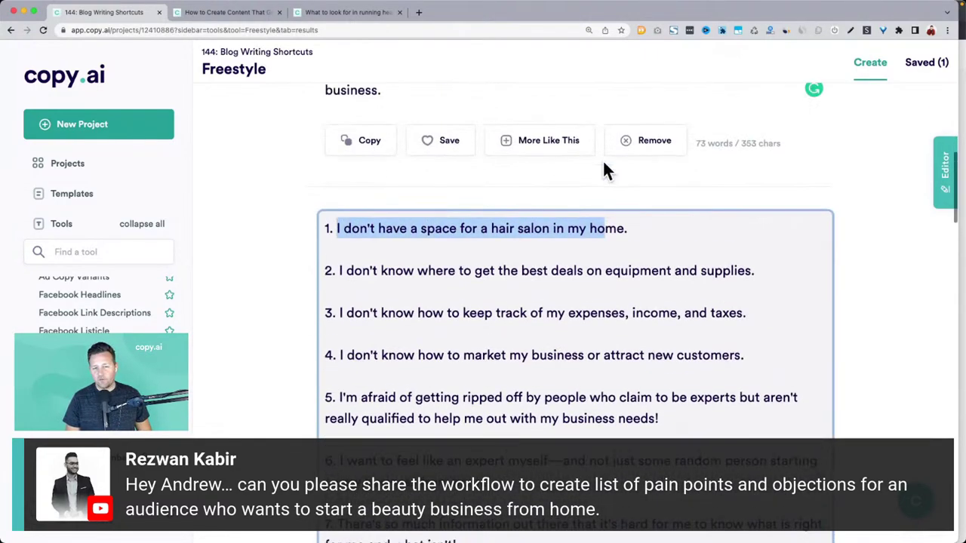
scroll(603, 161, up, 7)
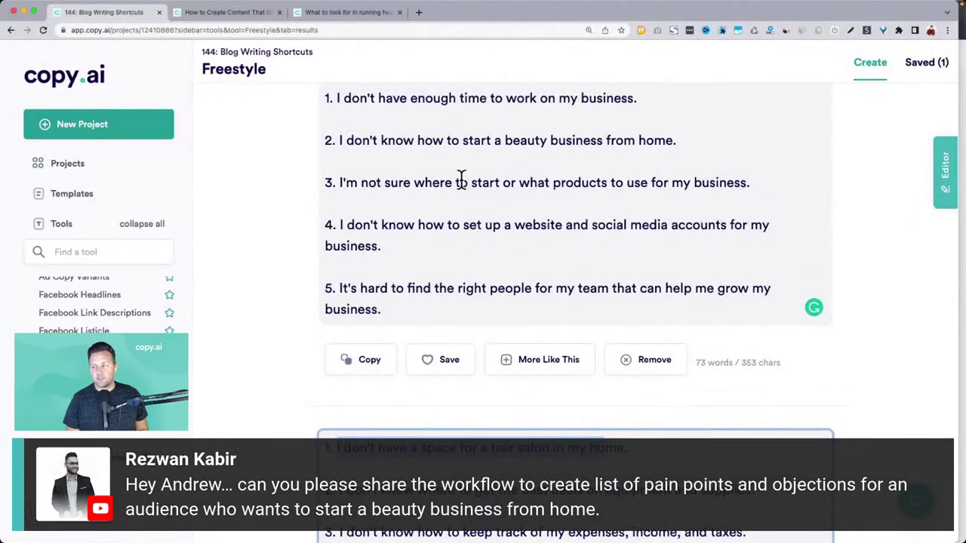
scroll(462, 181, down, 6)
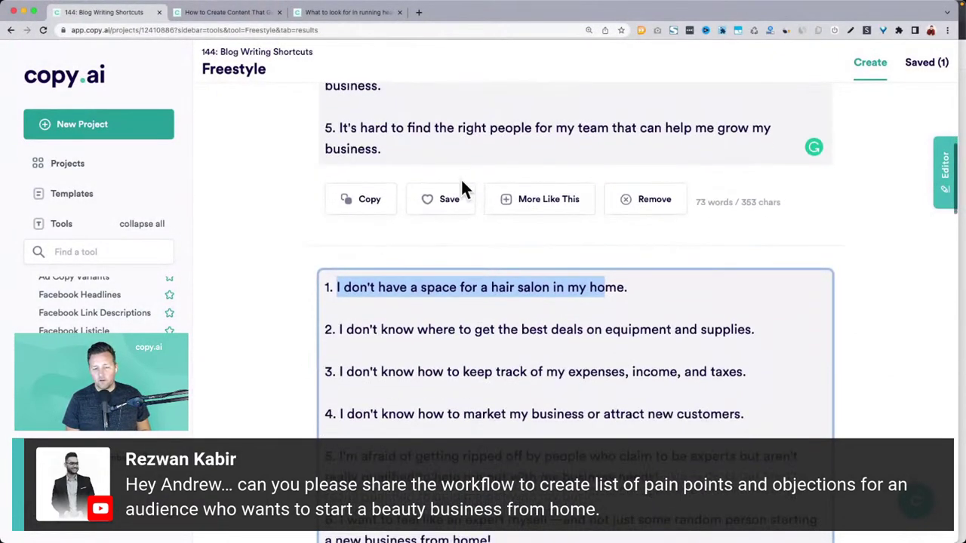
drag(341, 201, 626, 204)
scroll(626, 205, down, 2)
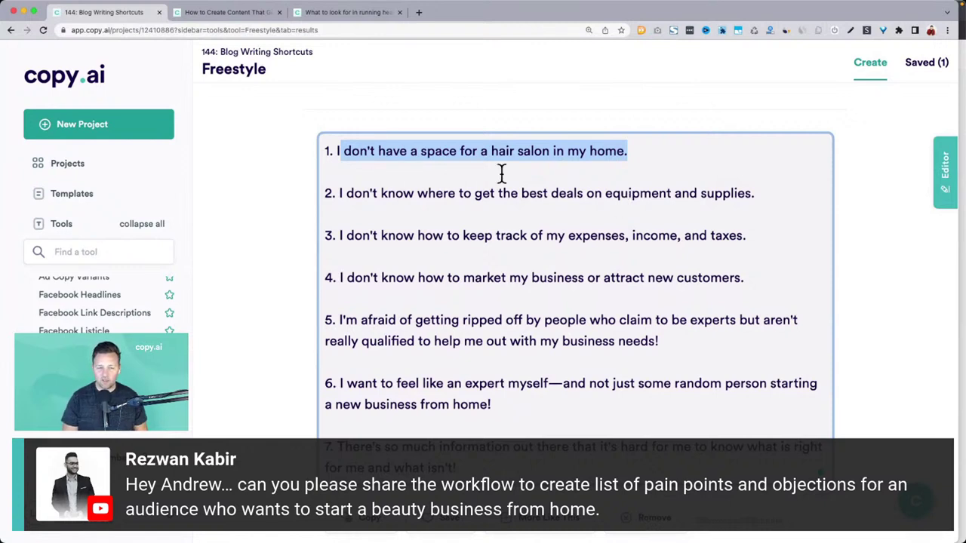
drag(345, 193, 728, 196)
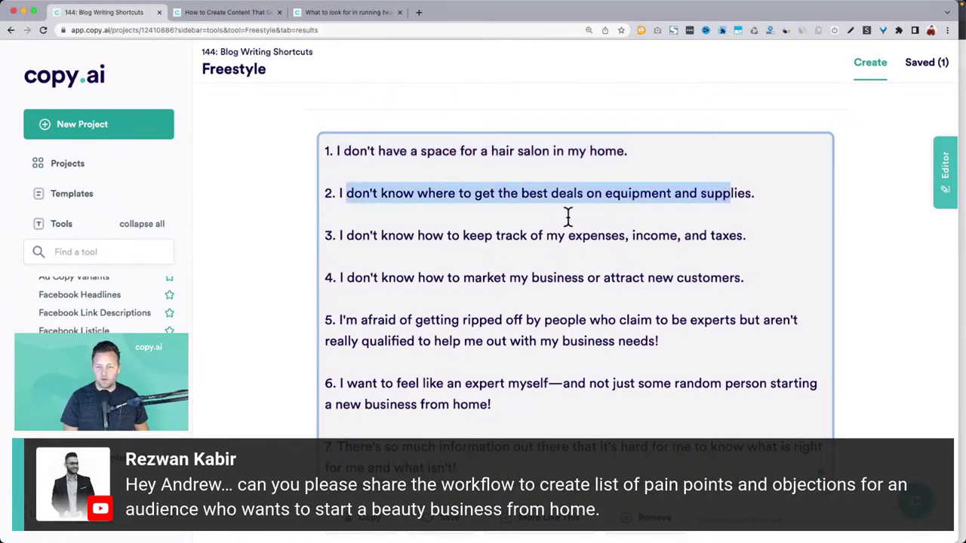
drag(373, 235, 643, 237)
drag(345, 277, 609, 289)
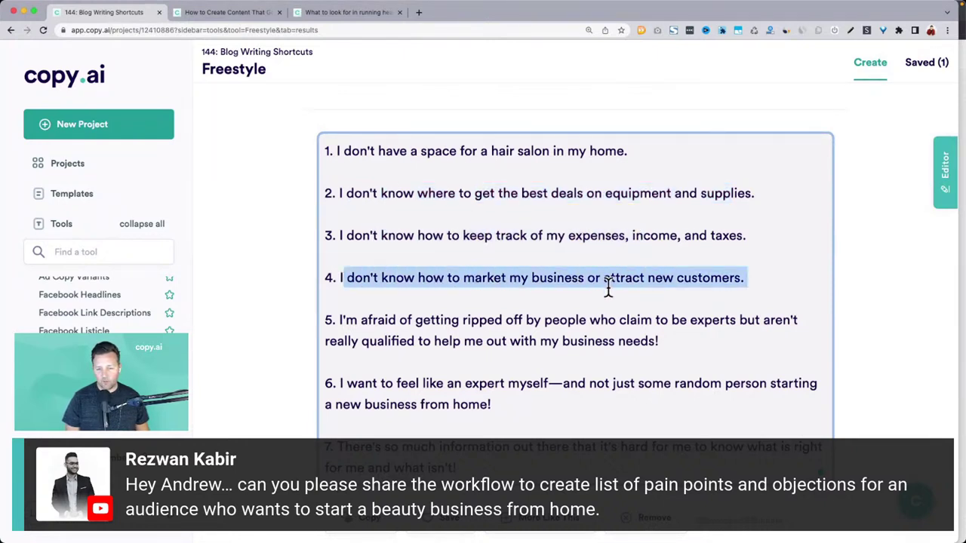
drag(357, 320, 629, 321)
scroll(632, 330, down, 3)
scroll(632, 329, down, 8)
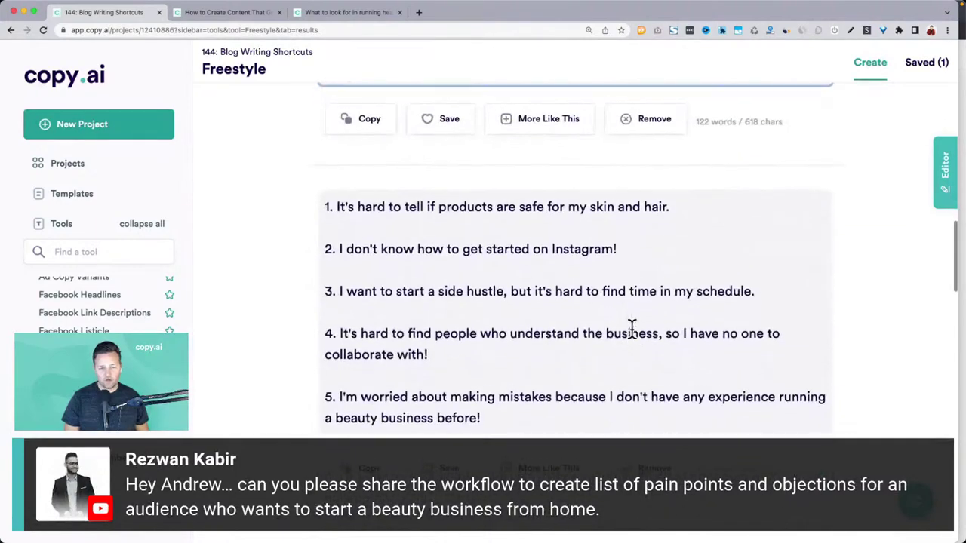
drag(378, 192, 625, 194)
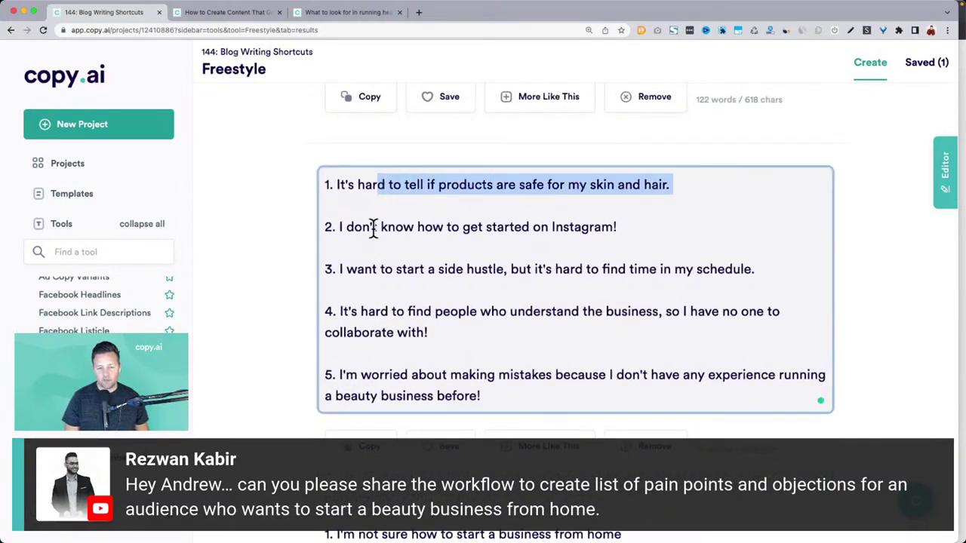
drag(372, 226, 634, 226)
drag(402, 270, 774, 276)
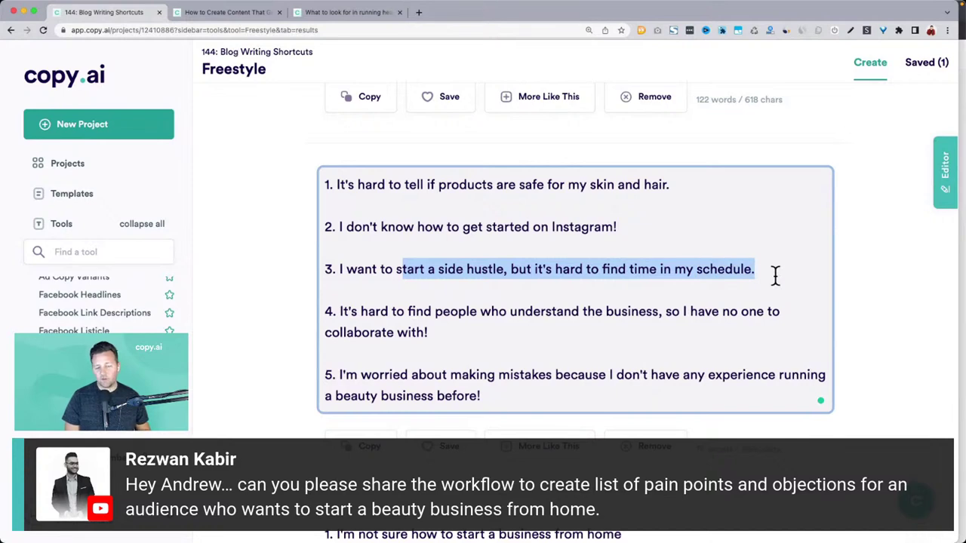
scroll(775, 276, down, 9)
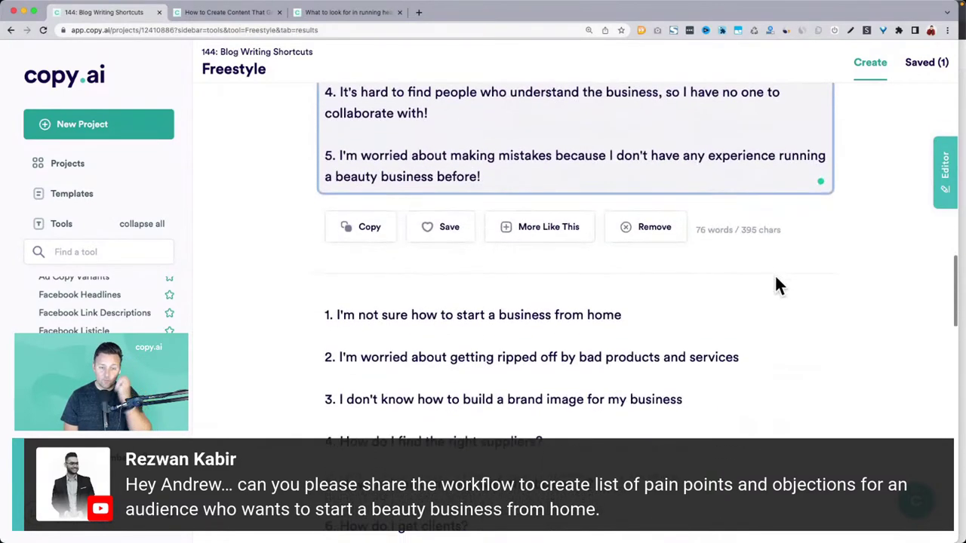
scroll(775, 276, up, 8)
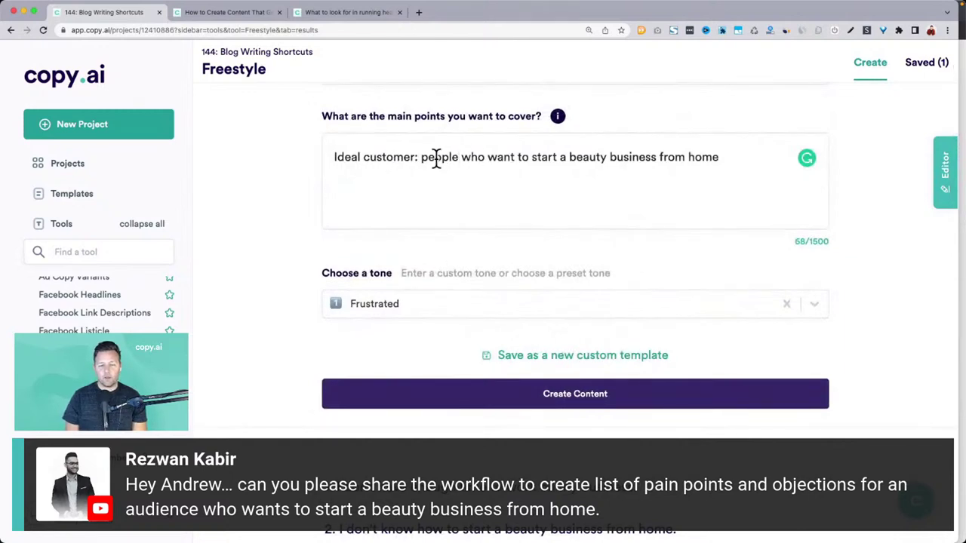
Select and trim the 'pain points and frustrations' wording in the Freestyle request.
scroll(435, 157, up, 2)
drag(402, 130, 540, 130)
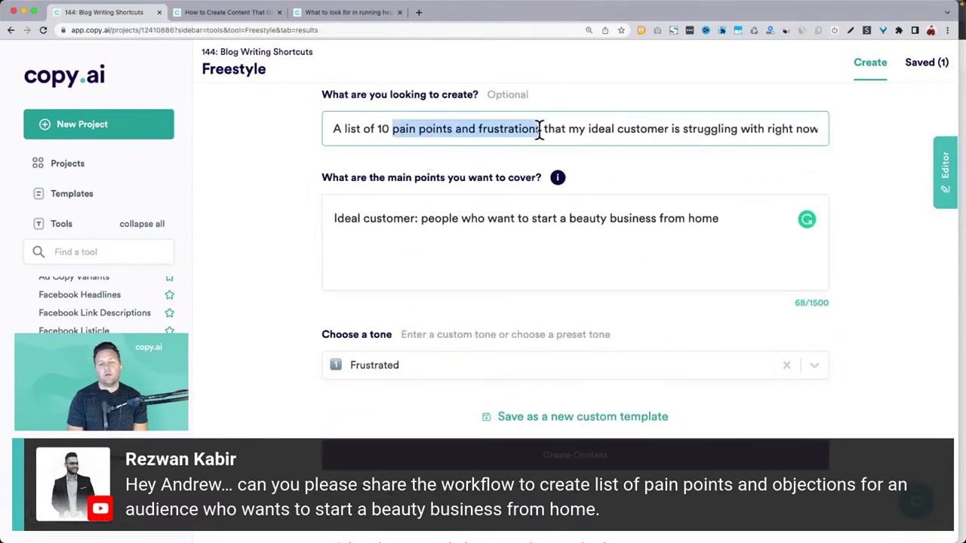
click(391, 130)
key(super+shift+Right)
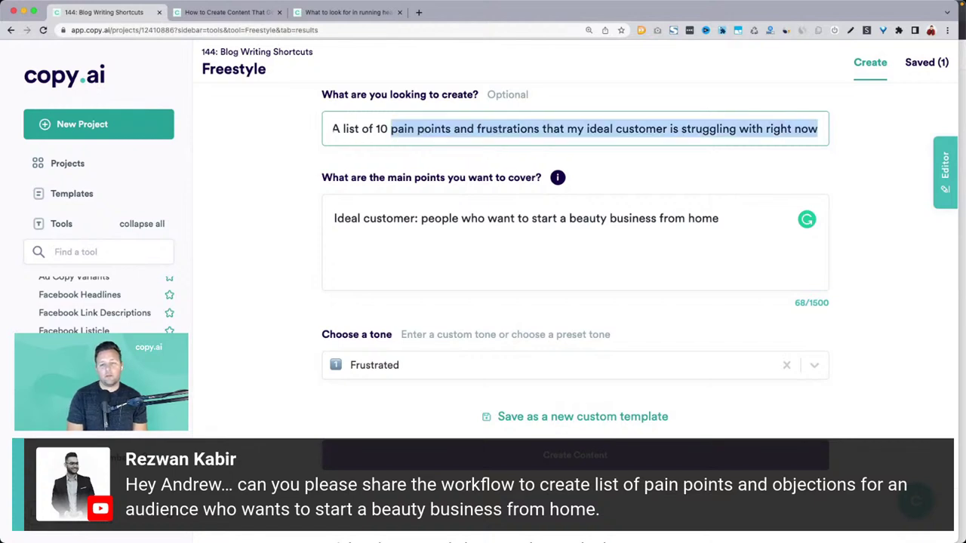
click(536, 130)
key(super+shift+Right)
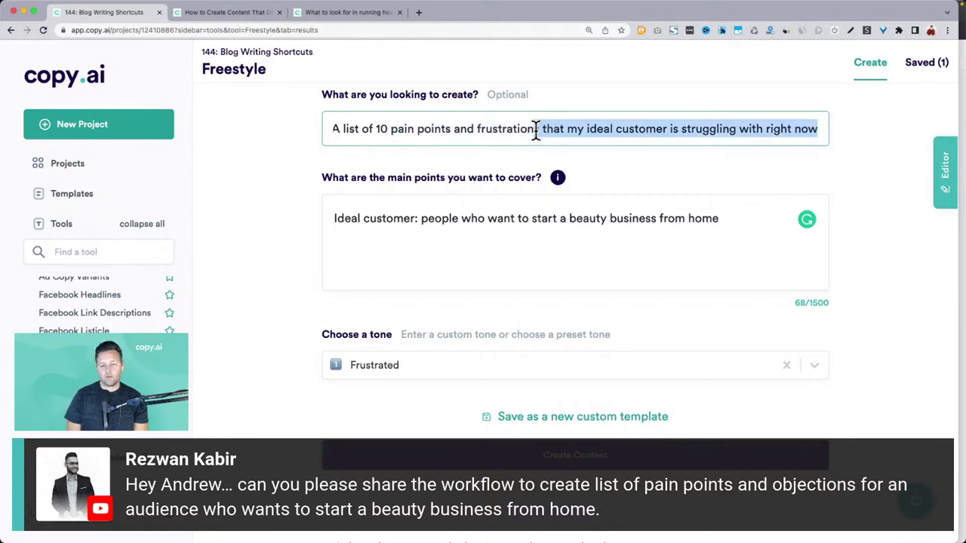
key(Right)
click(538, 130)
key(BackSpace)
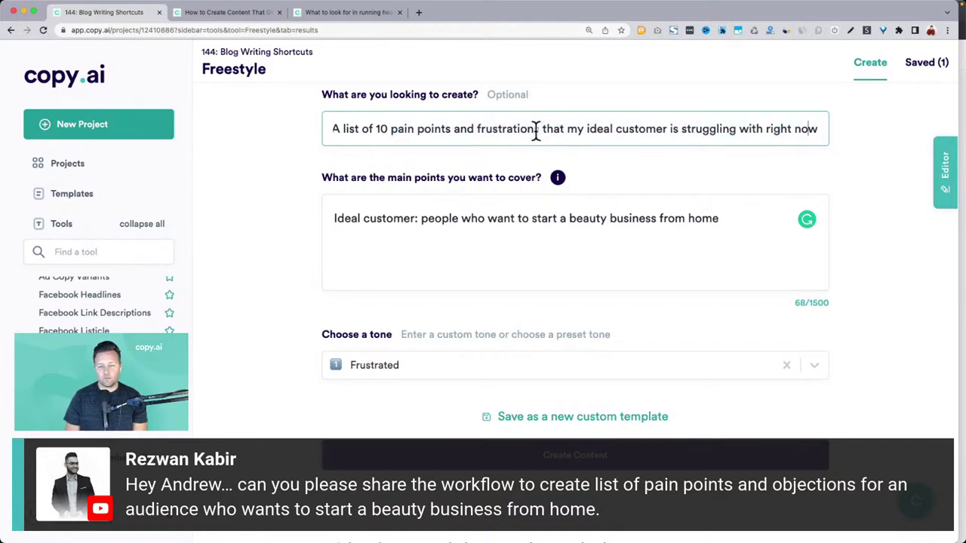
Reword the request to 'A list of 10 reasons why my ideal customer is not taking action' and generate.
shift+click(390, 129)
key(BackSpace)
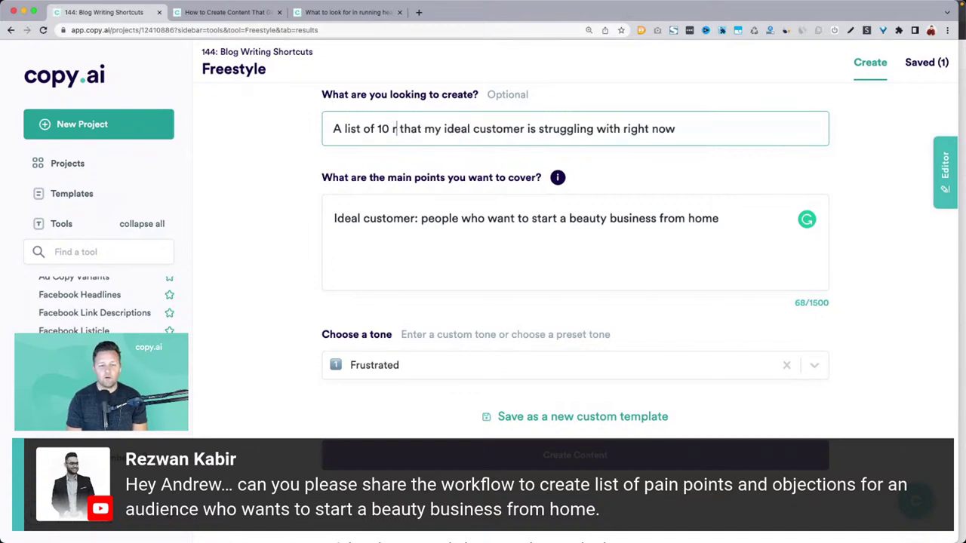
text(resons)
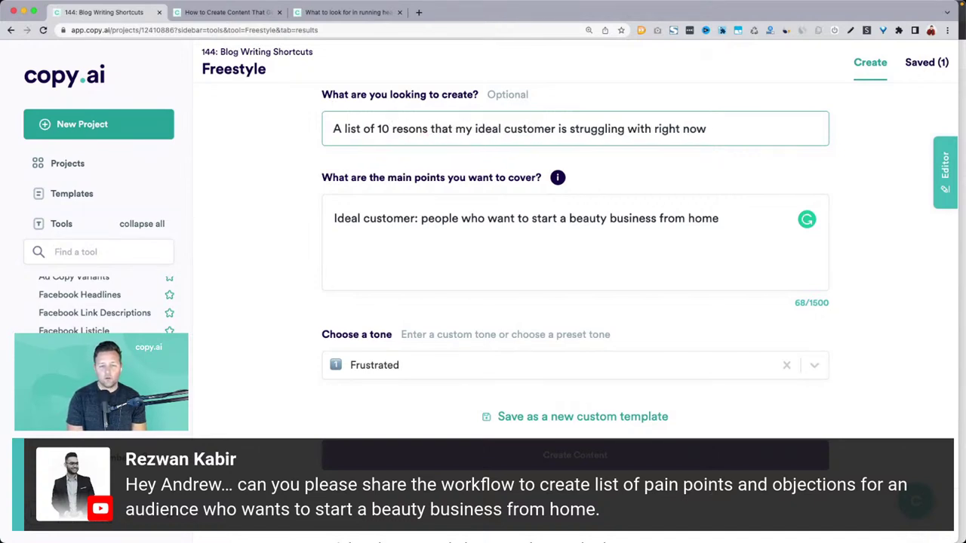
key(BackSpace)
key(BackSpace)
key(BackSpace)
key(BackSpace)
text(asons whye)
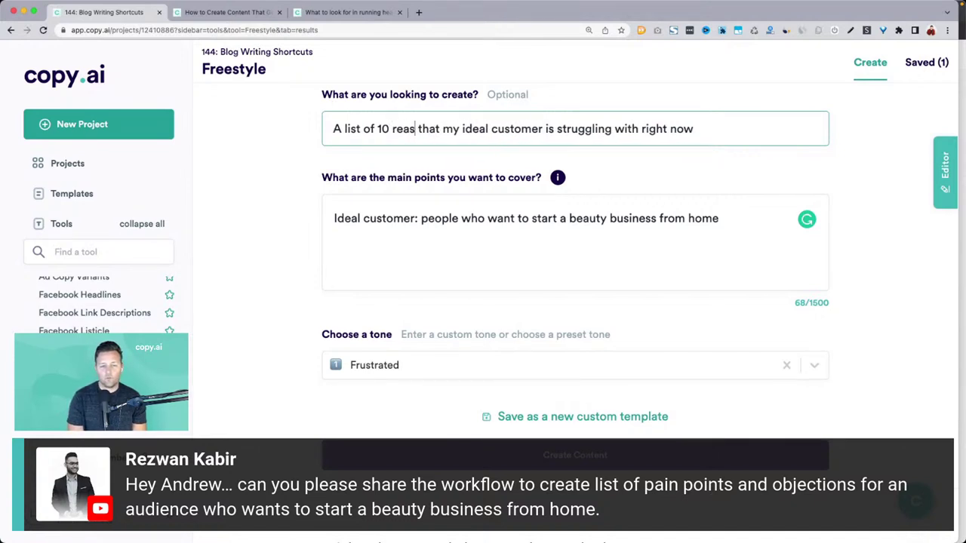
key(BackSpace)
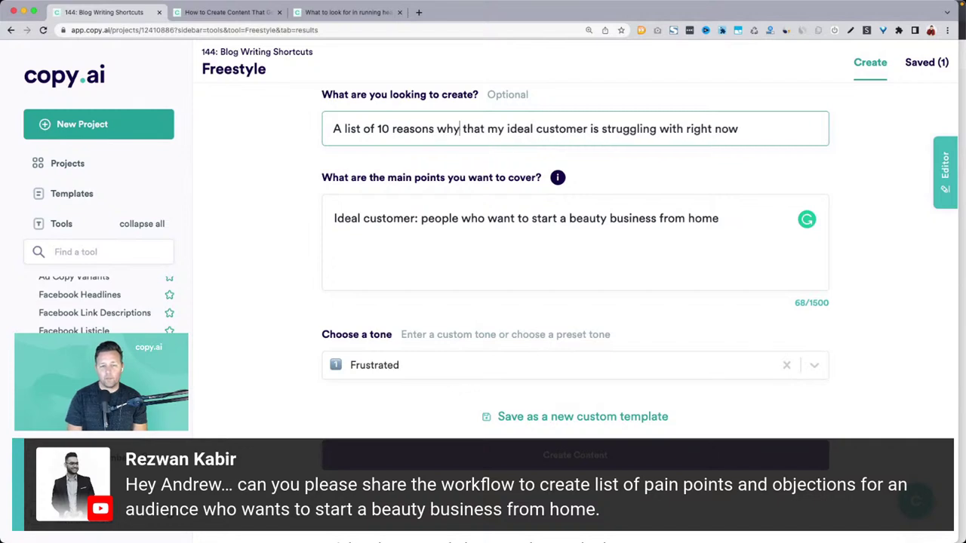
key(BackSpace)
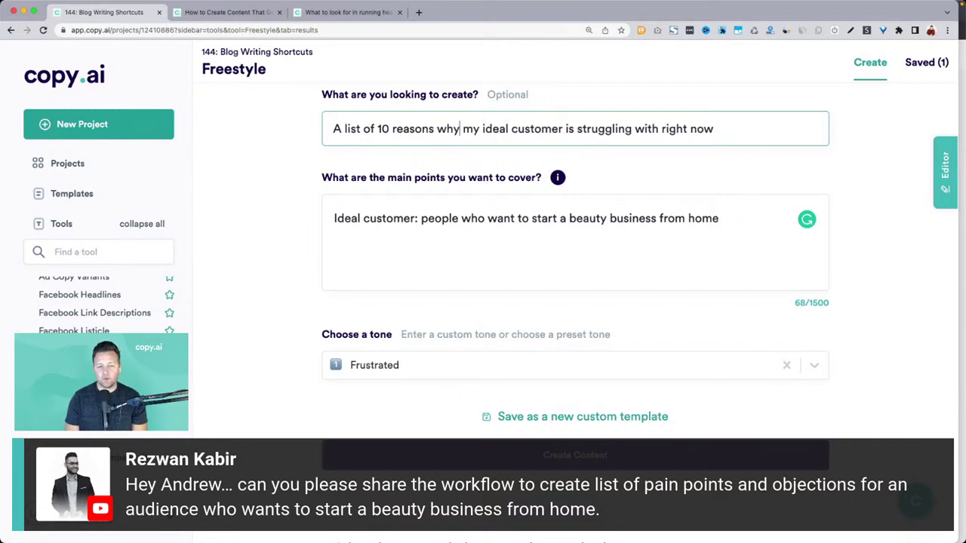
key(shift+End)
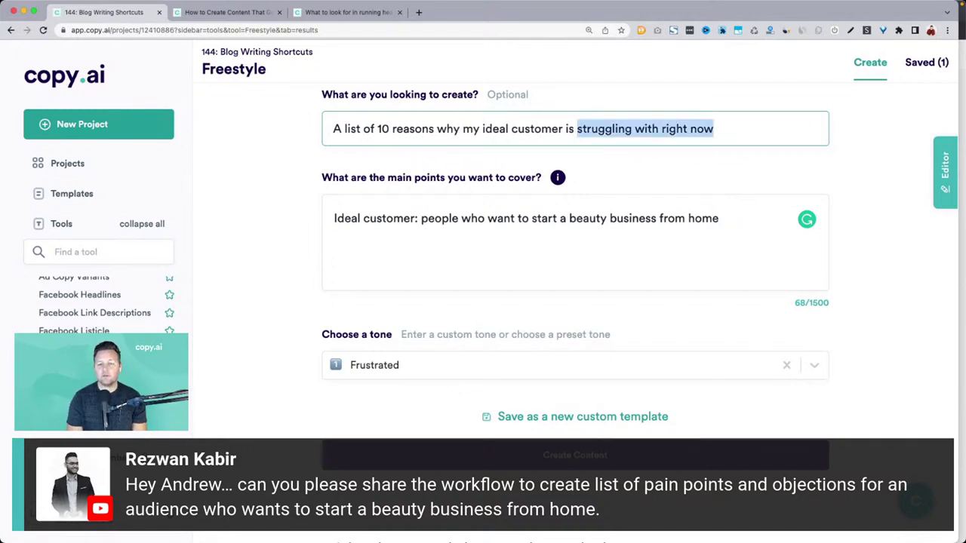
text(not tak)
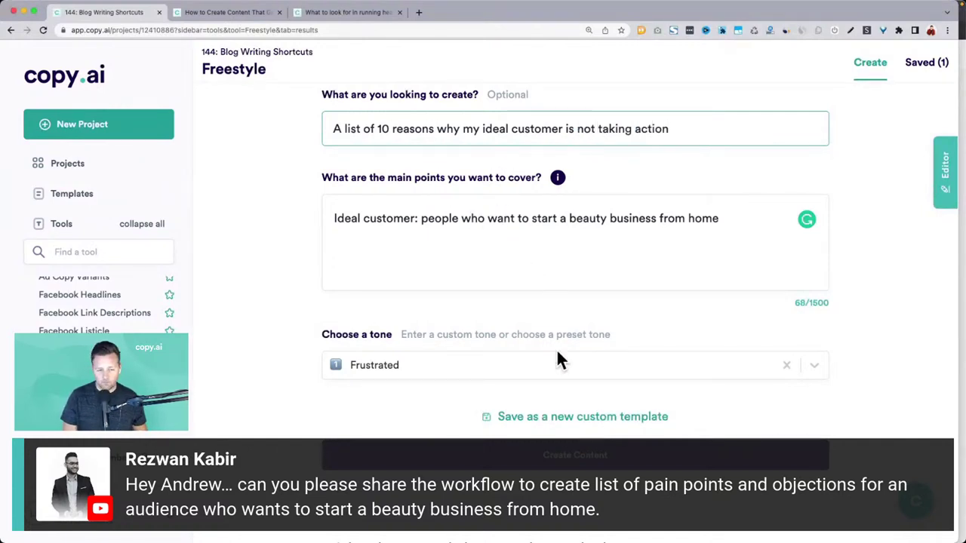
click(551, 458)
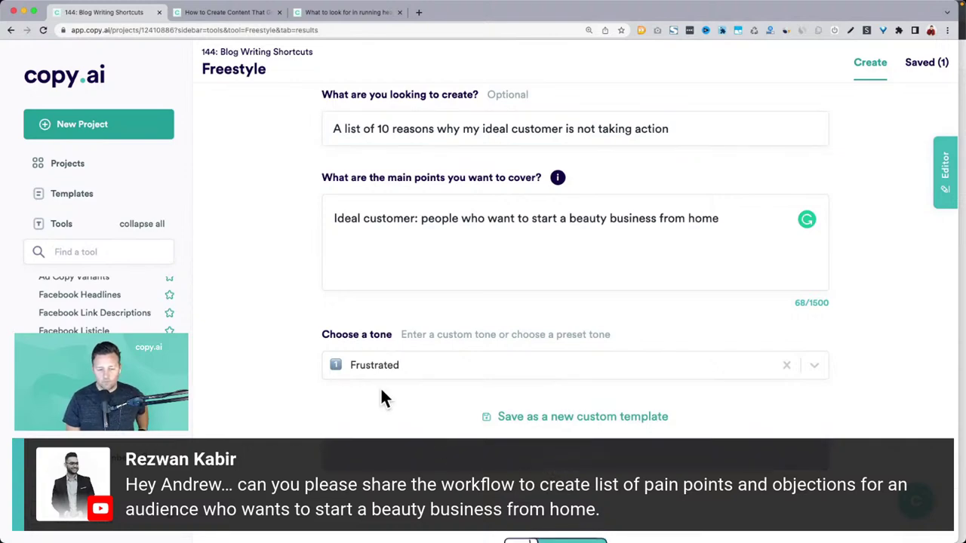
click(362, 369)
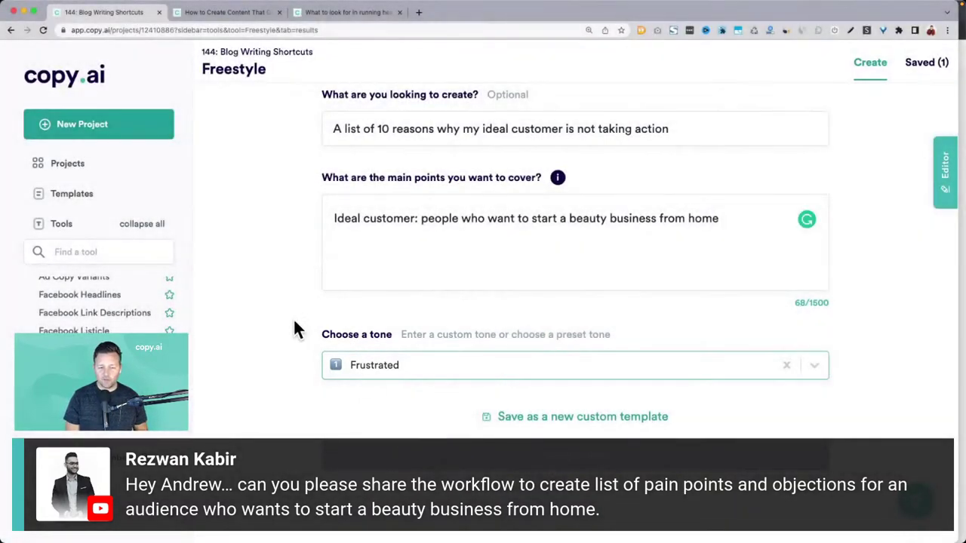
click(253, 277)
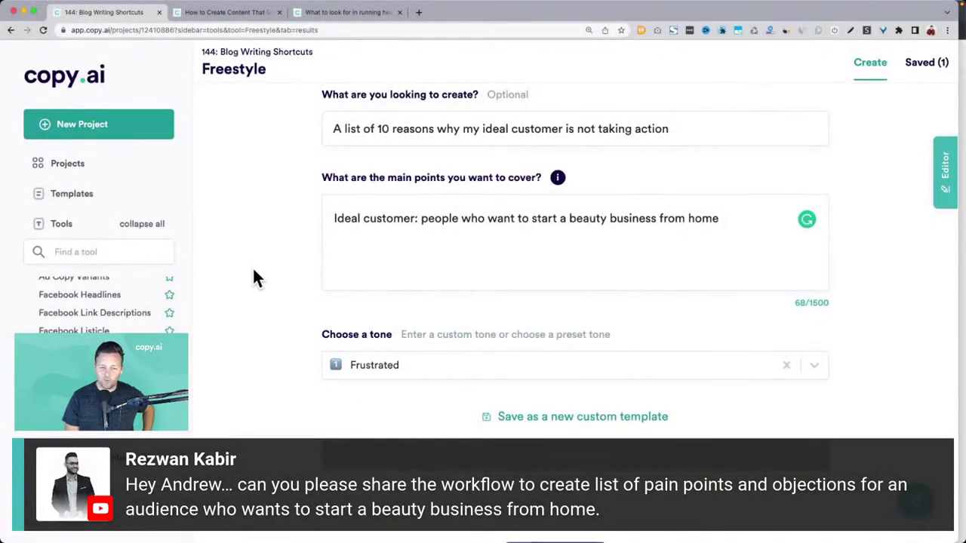
scroll(254, 278, down, 2)
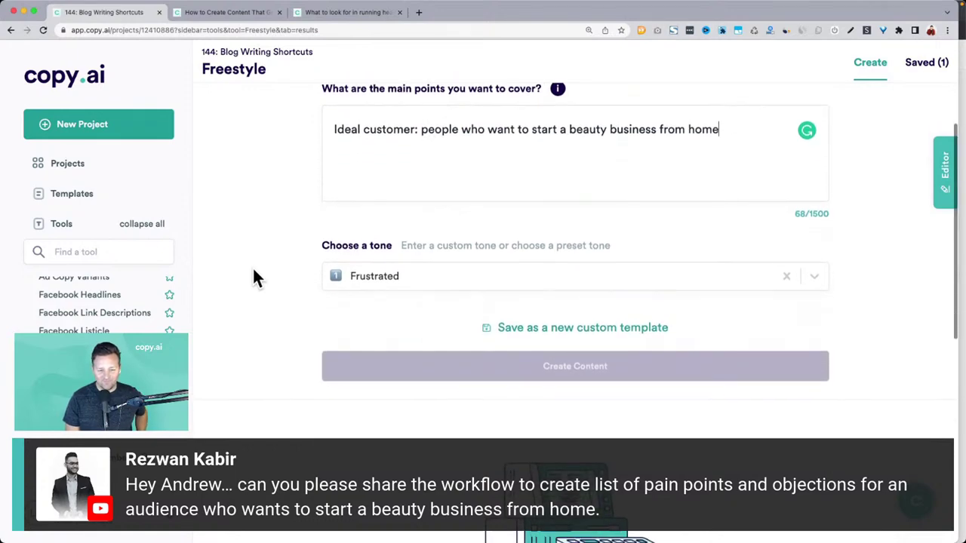
scroll(254, 278, down, 1)
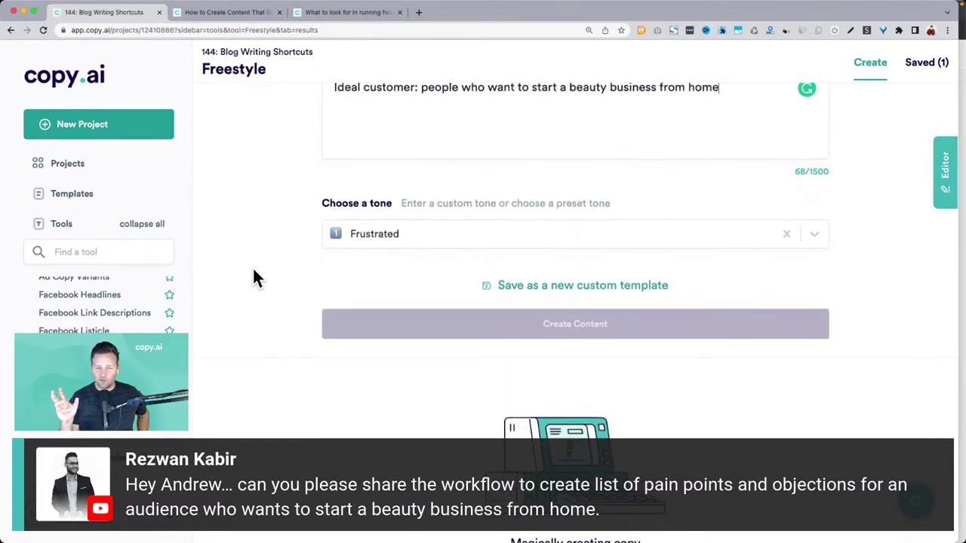
scroll(255, 278, up, 2)
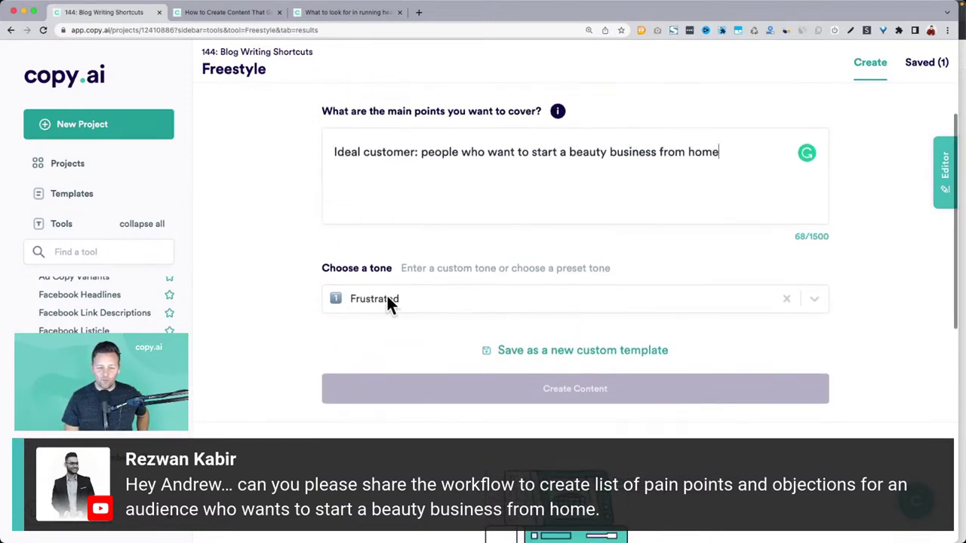
scroll(394, 297, up, 1)
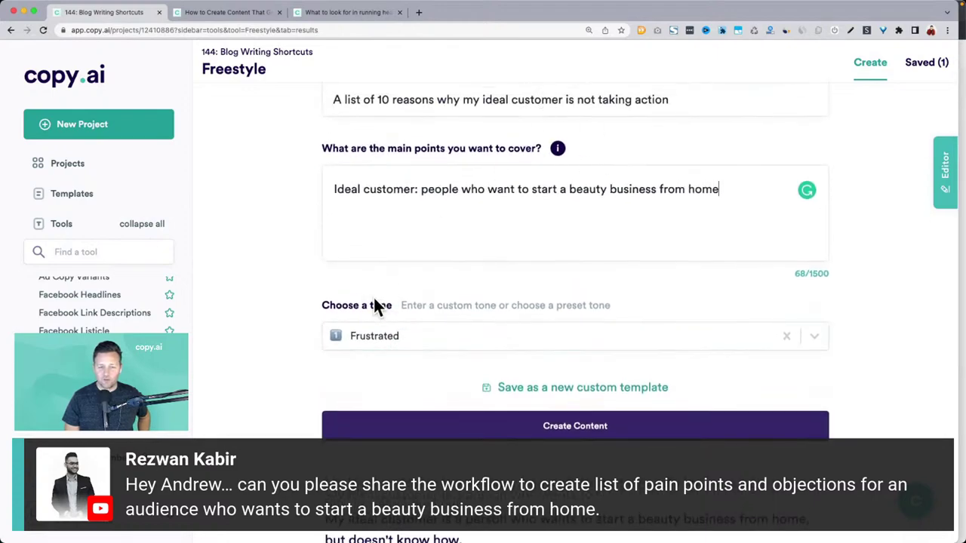
scroll(305, 279, down, 5)
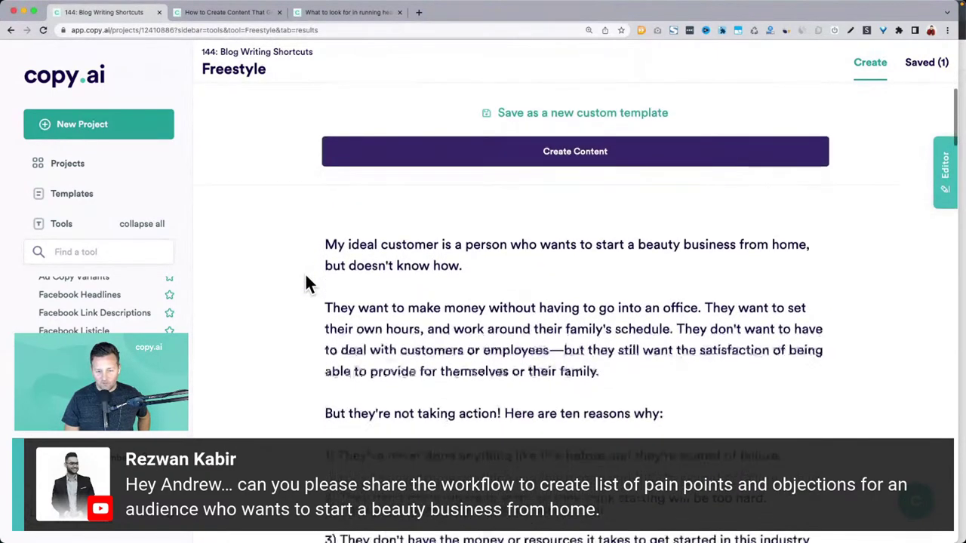
scroll(305, 275, down, 5)
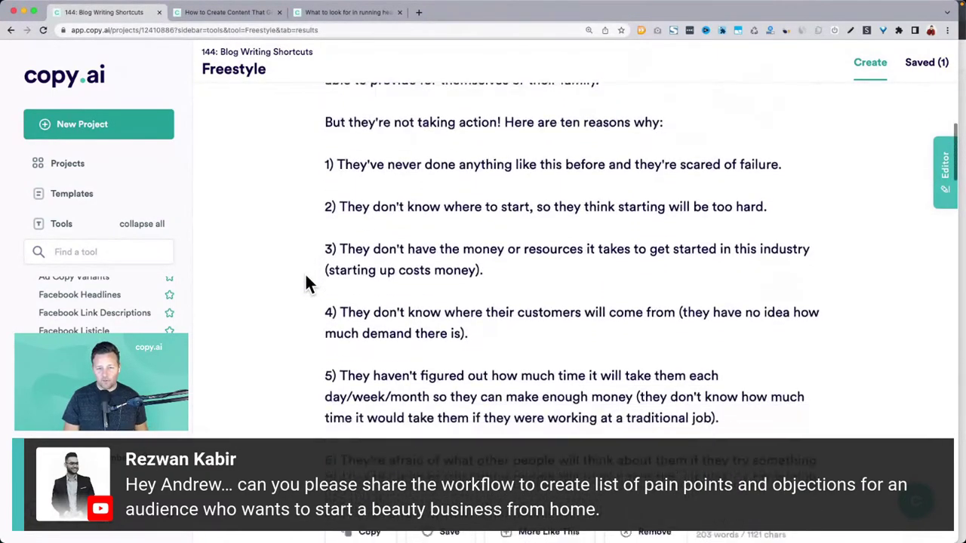
drag(351, 157, 630, 175)
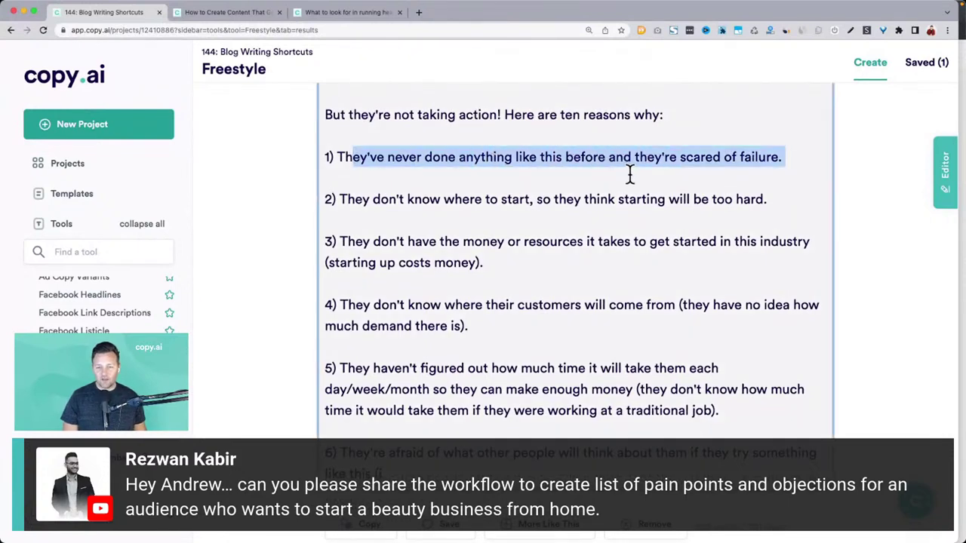
click(358, 198)
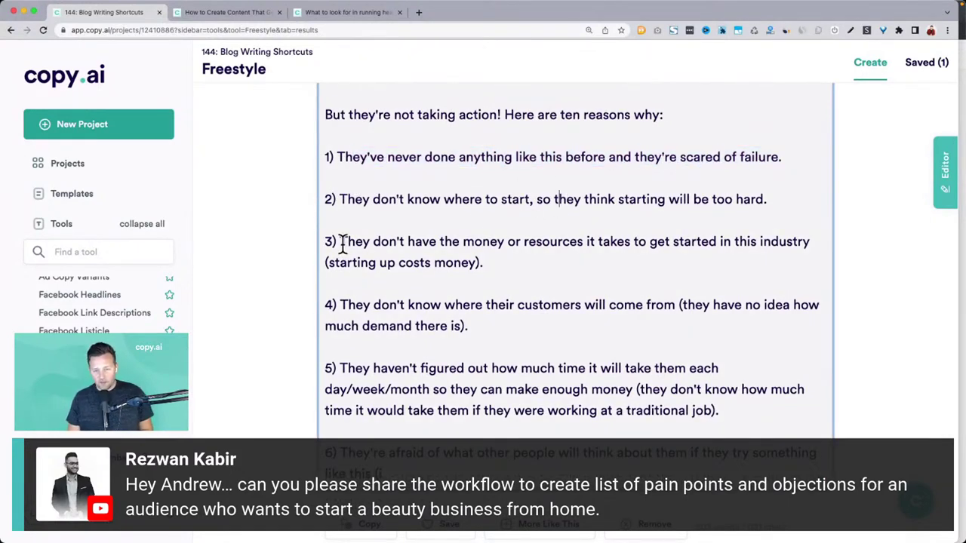
drag(342, 243, 546, 259)
scroll(468, 253, down, 2)
drag(363, 245, 668, 265)
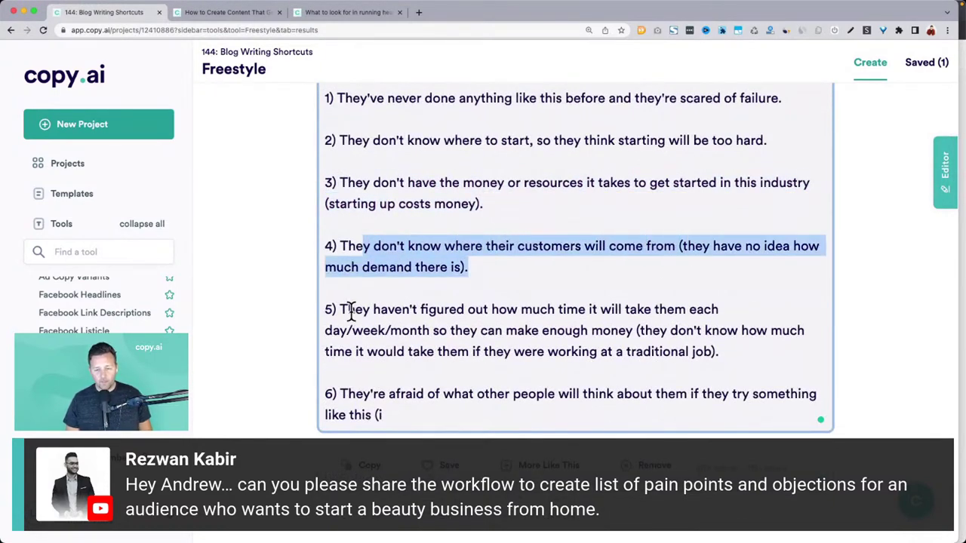
drag(352, 311, 704, 351)
scroll(704, 353, down, 2)
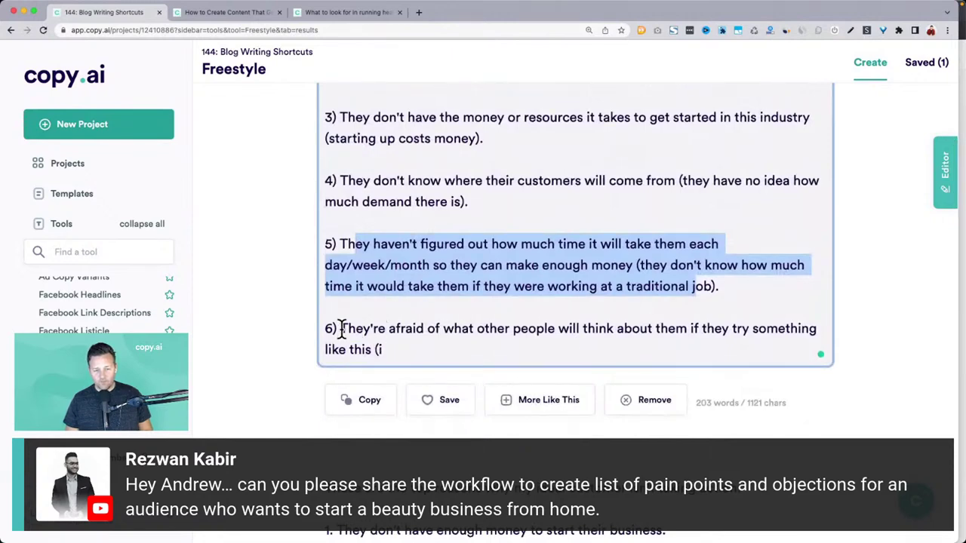
drag(339, 330, 374, 350)
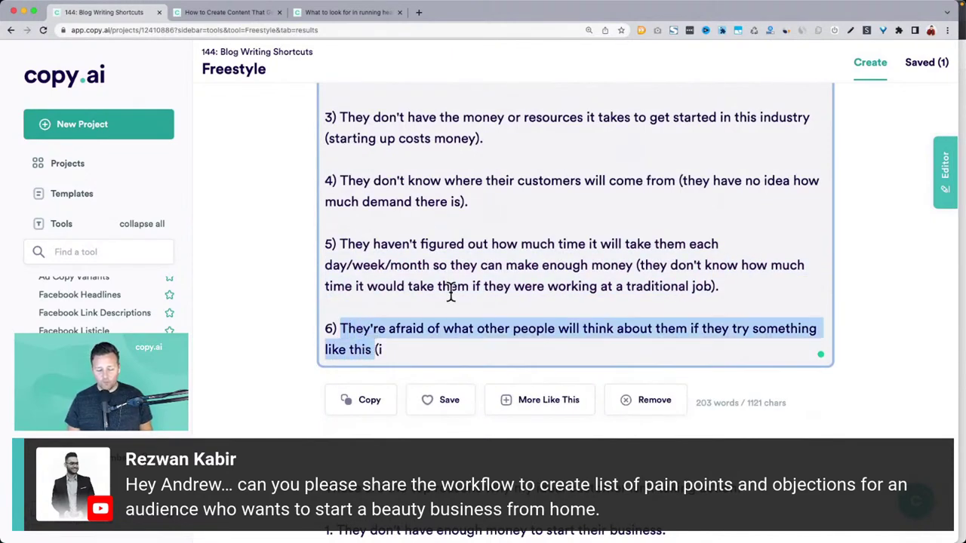
scroll(450, 293, down, 5)
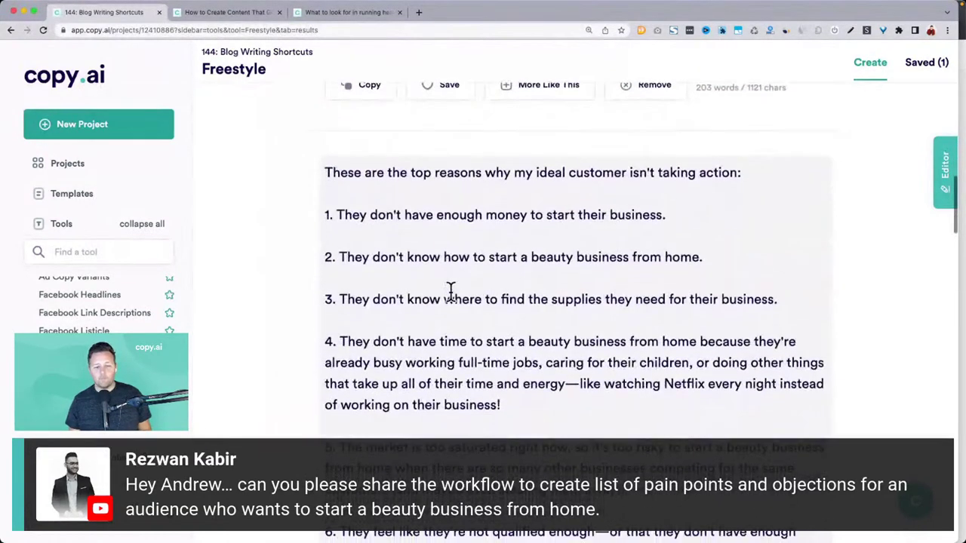
scroll(450, 293, down, 2)
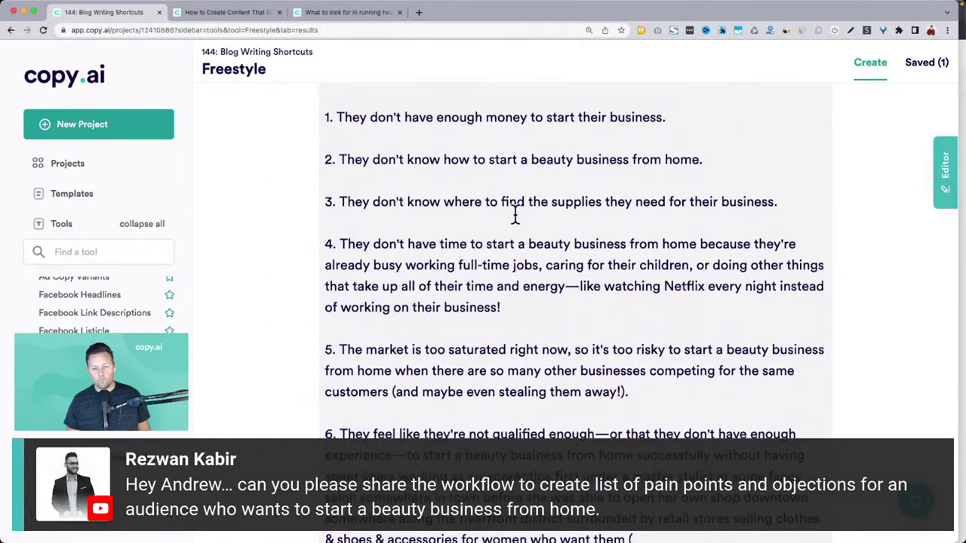
drag(340, 244, 647, 300)
scroll(539, 297, down, 2)
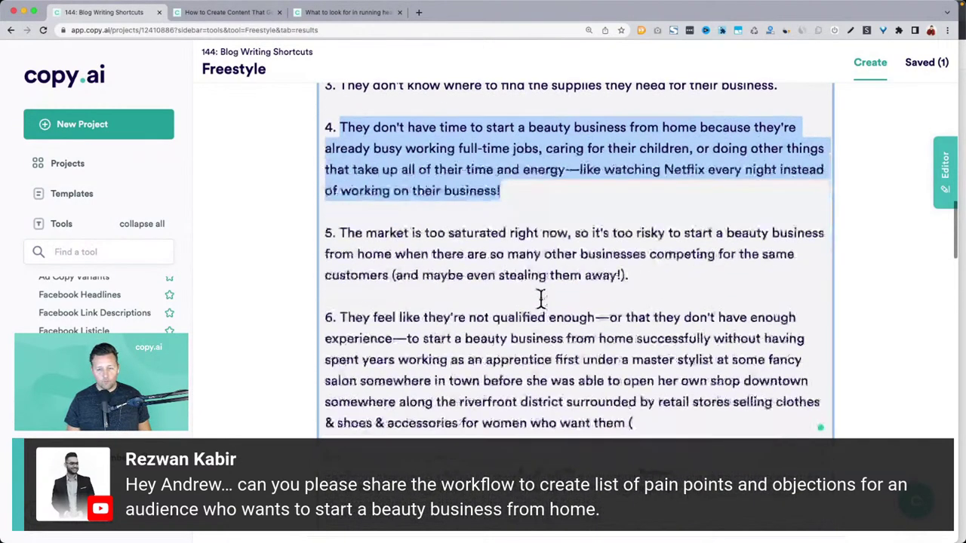
drag(338, 215, 580, 212)
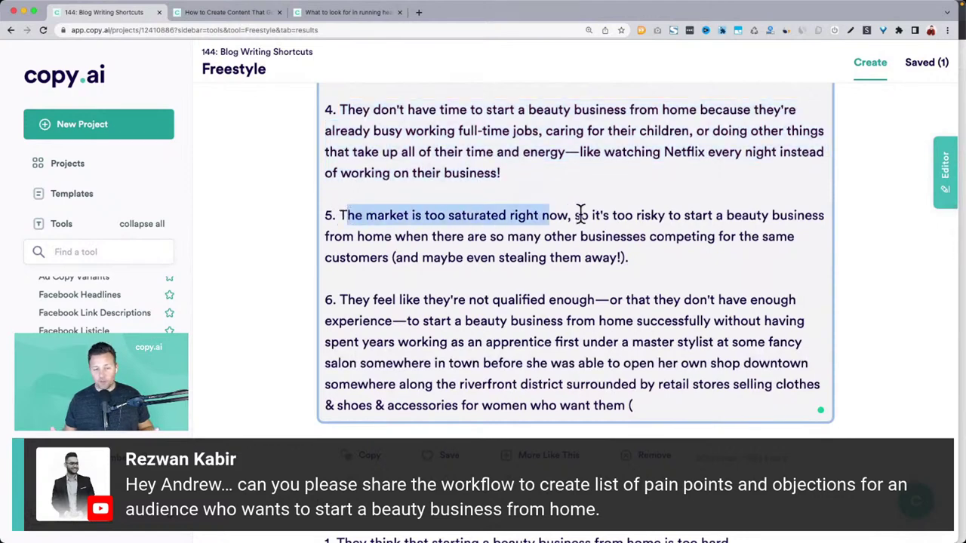
scroll(581, 212, up, 15)
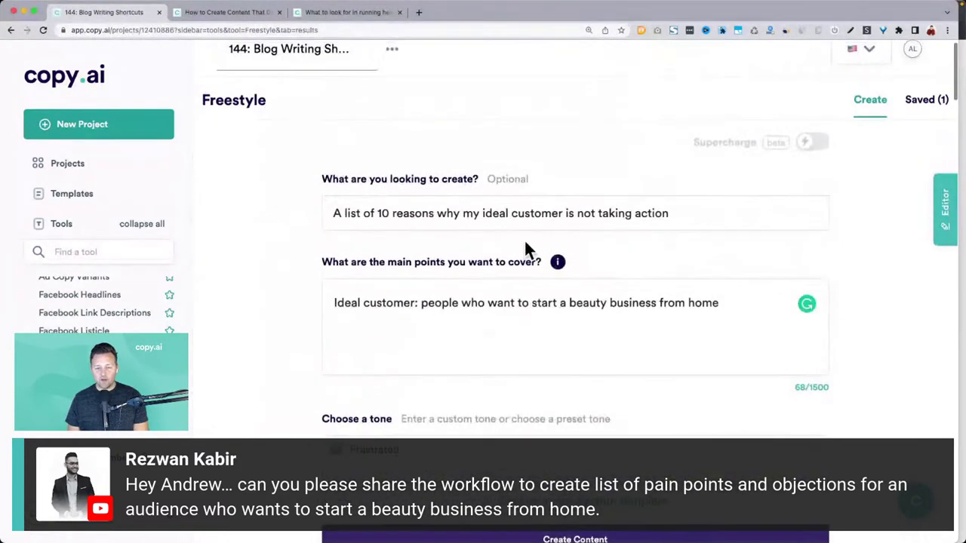
Append 'They are thinking about starting an at-home salon.' to the ideal-customer main points.
drag(335, 301, 695, 302)
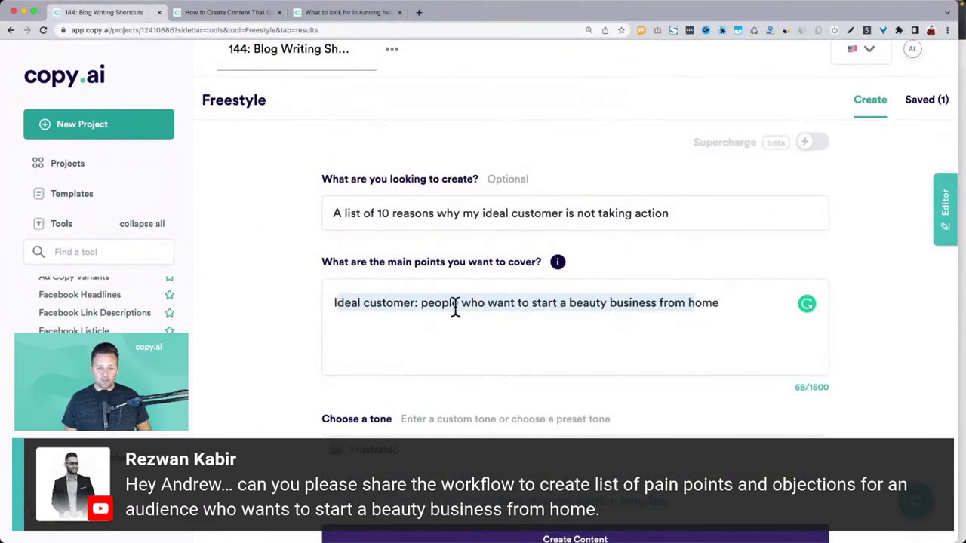
click(760, 305)
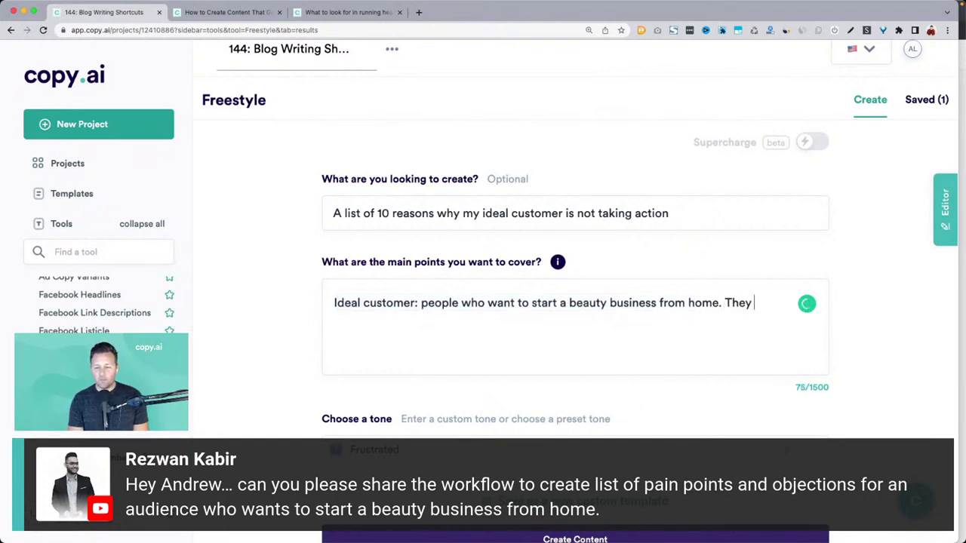
text(They are thinking about)
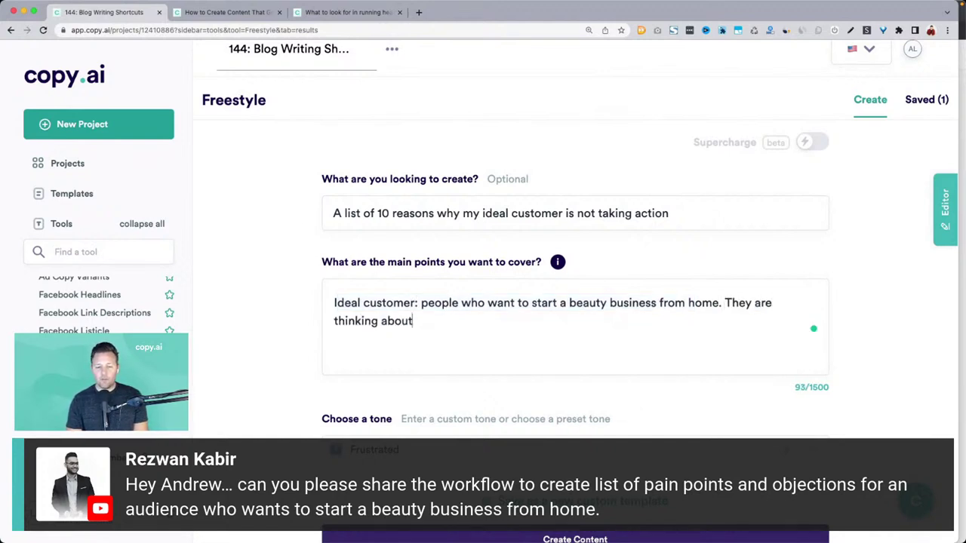
text( start)
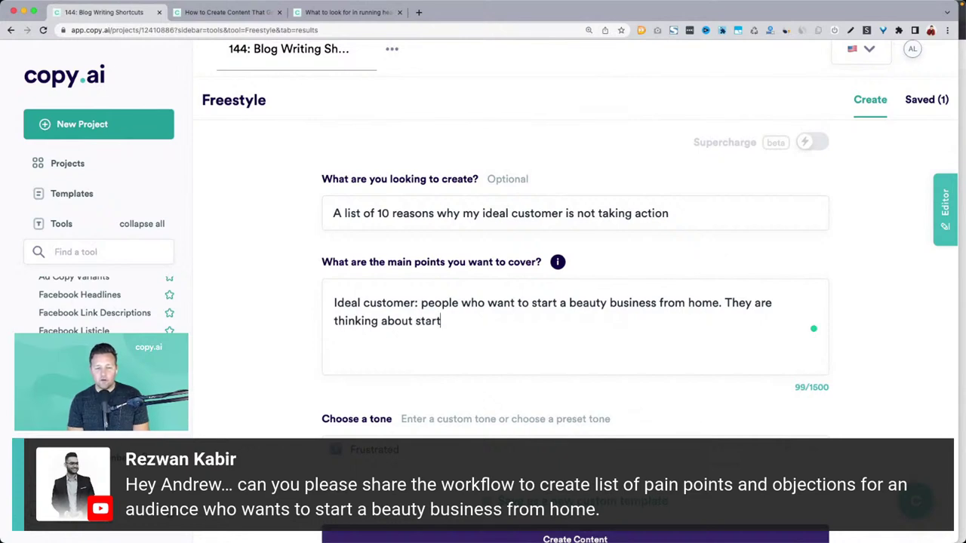
text(ing an at)
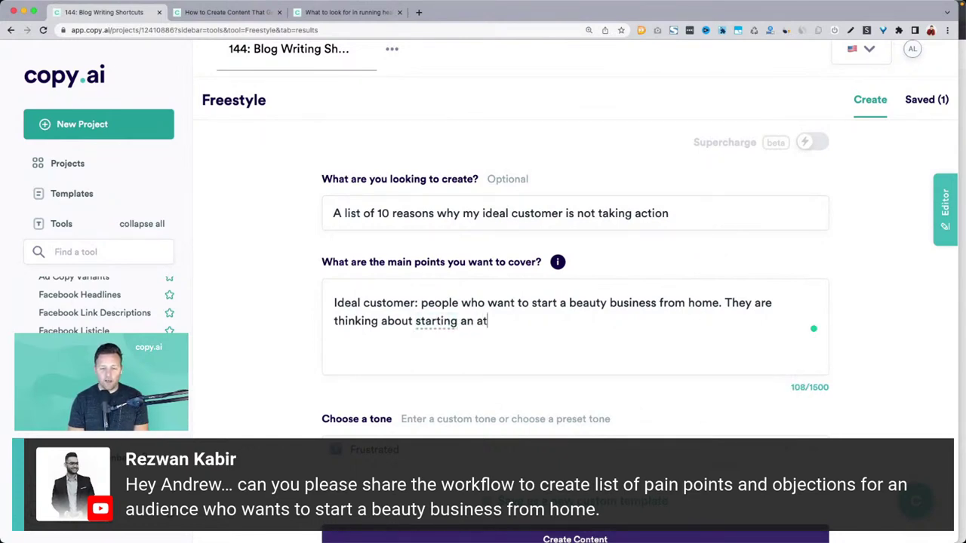
text(-home salon.)
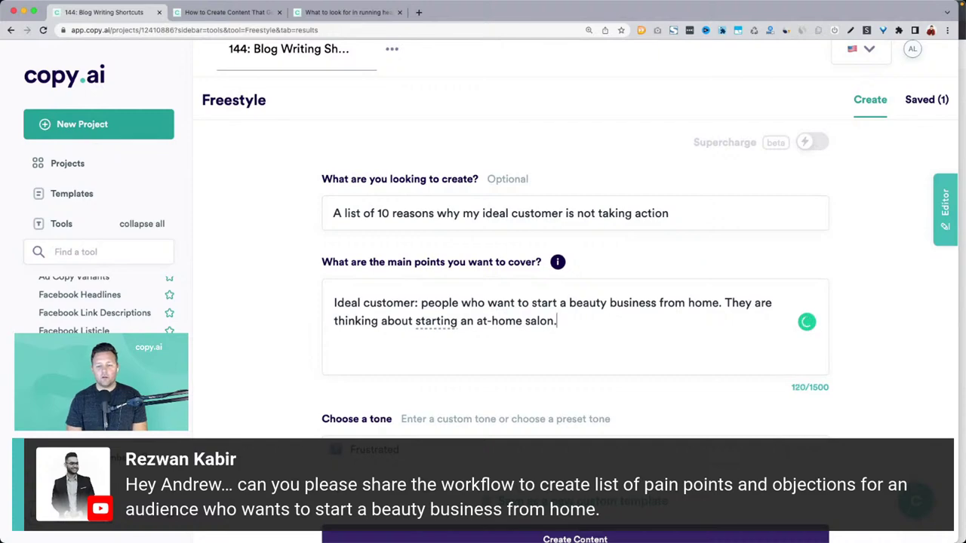
scroll(513, 280, down, 1)
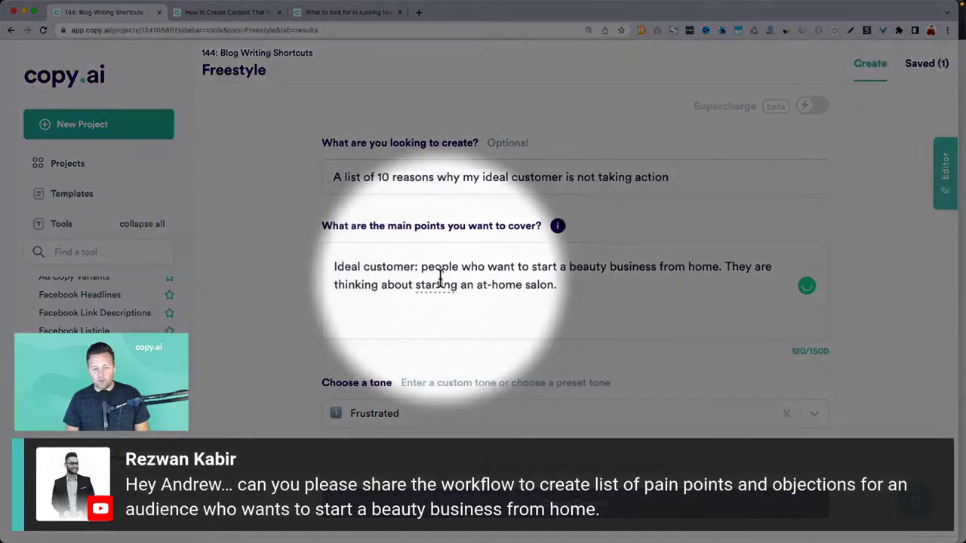
mouse_move(437, 279)
scroll(436, 279, down, 2)
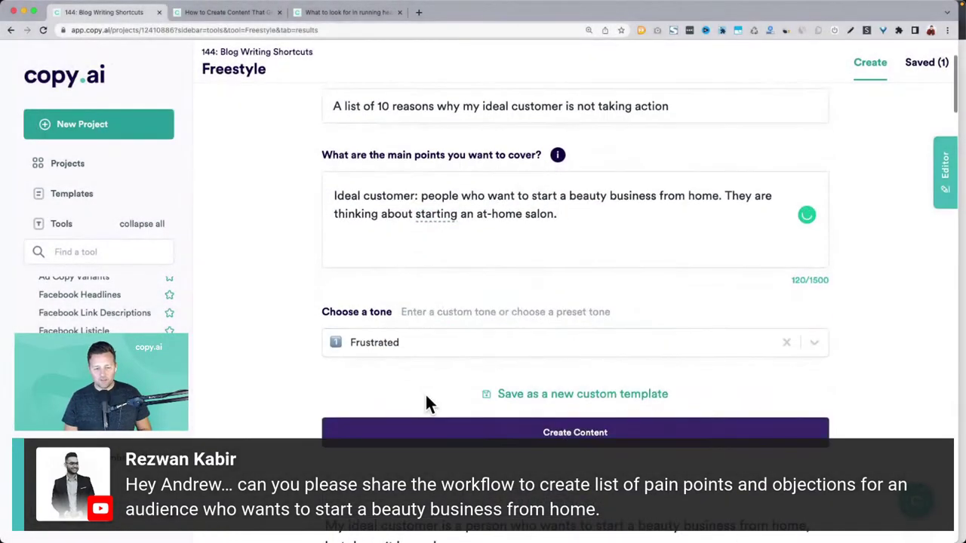
click(354, 348)
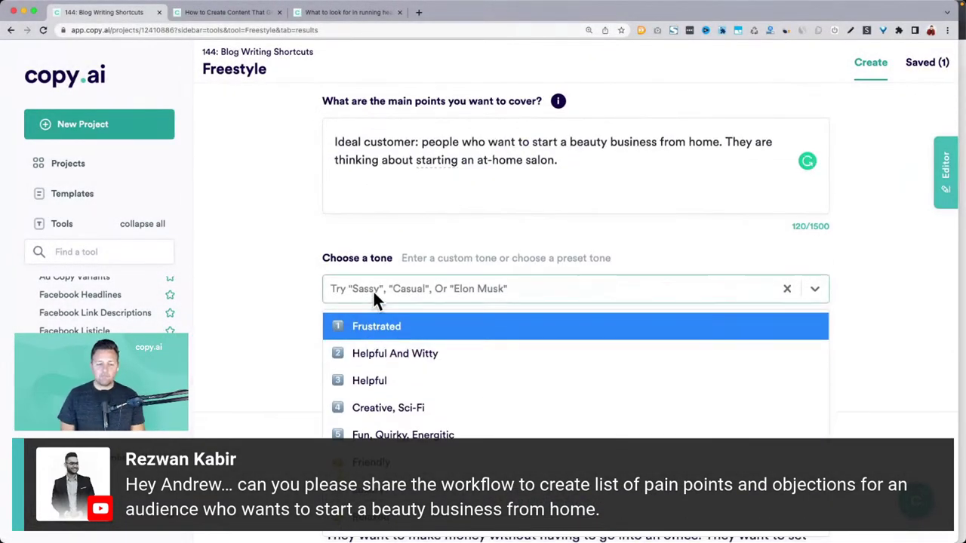
Switch the tone to Friendly, generate a new 10-reasons list and scroll through the results.
click(381, 461)
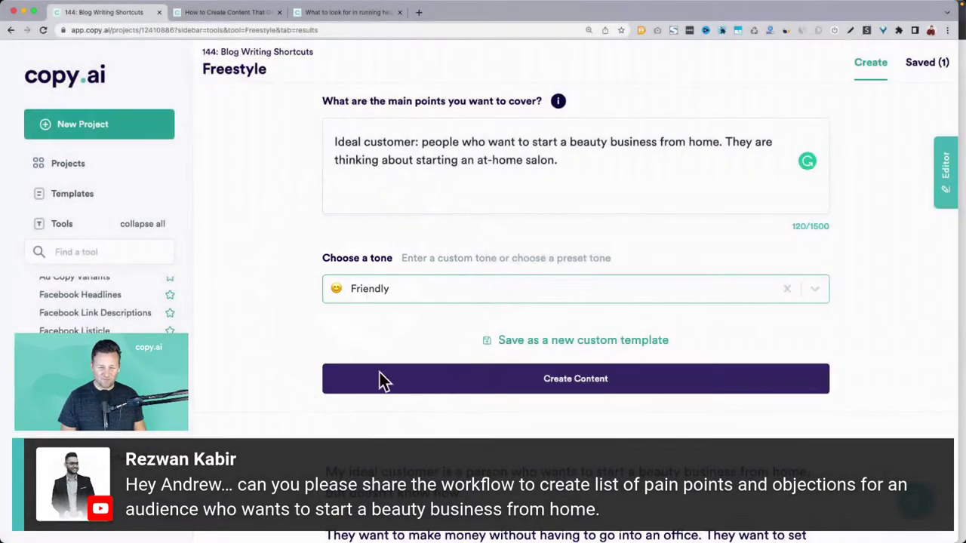
click(412, 381)
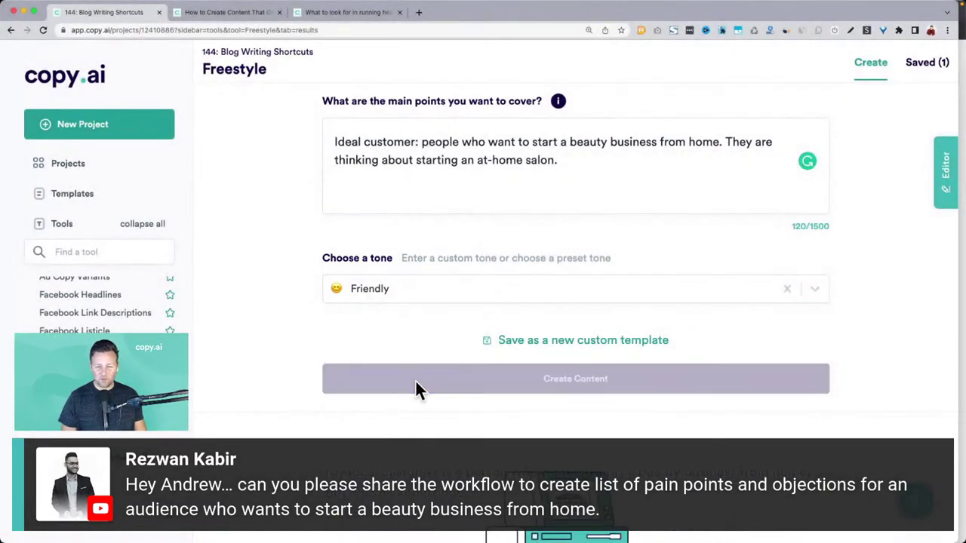
scroll(415, 379, up, 2)
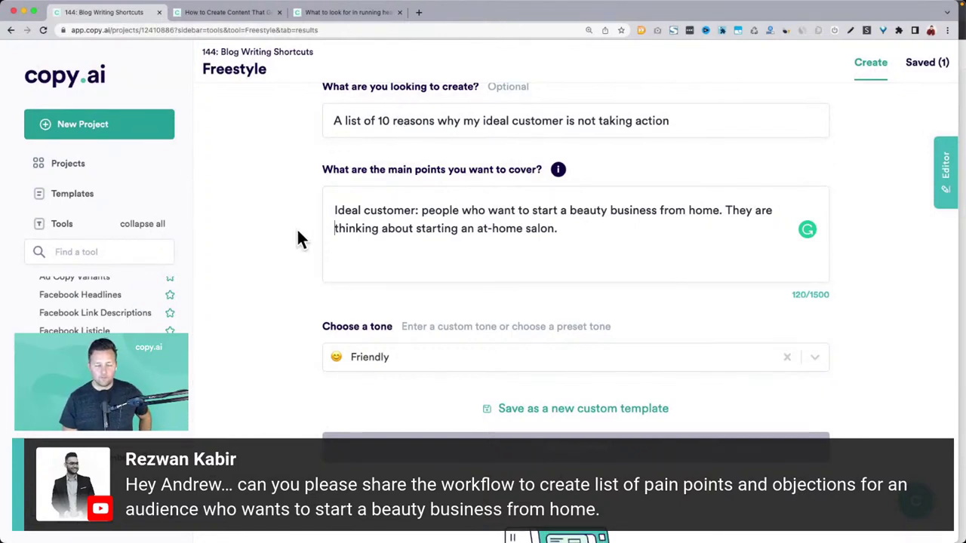
key(super+Return)
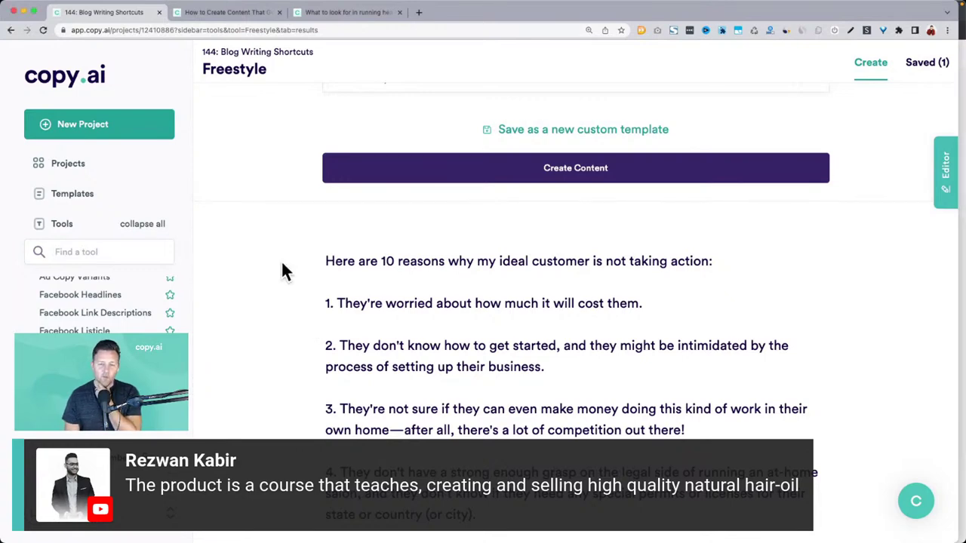
scroll(280, 260, up, 1)
scroll(280, 258, down, 2)
scroll(281, 257, down, 3)
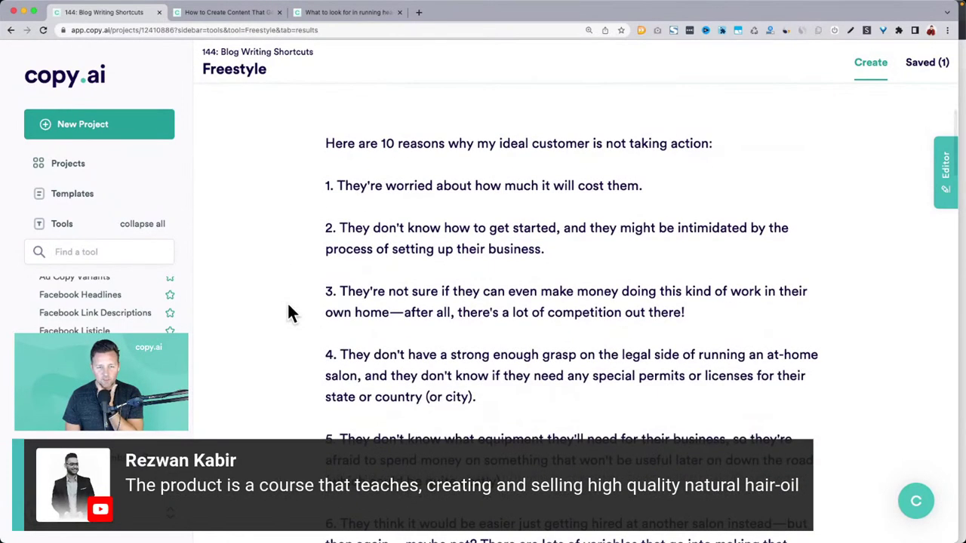
scroll(478, 198, down, 1)
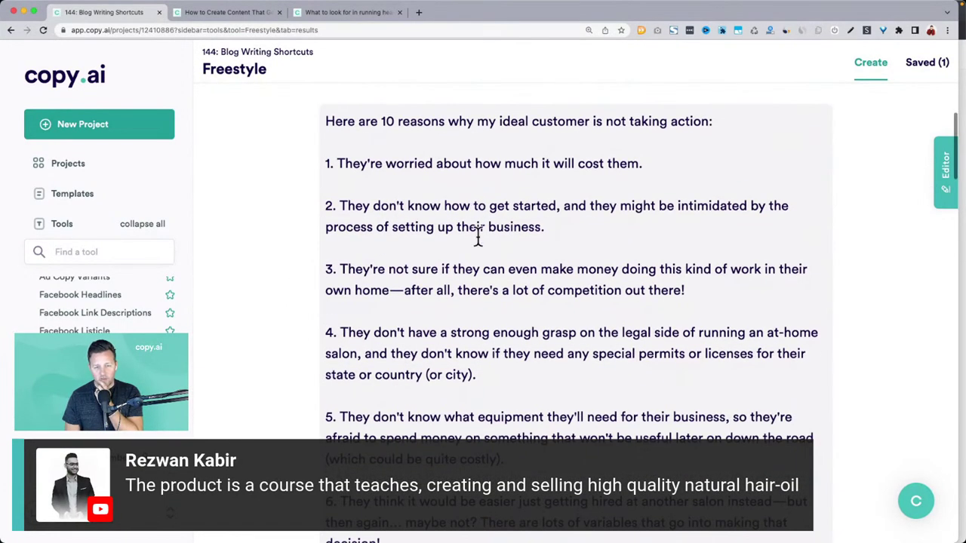
scroll(477, 235, up, 8)
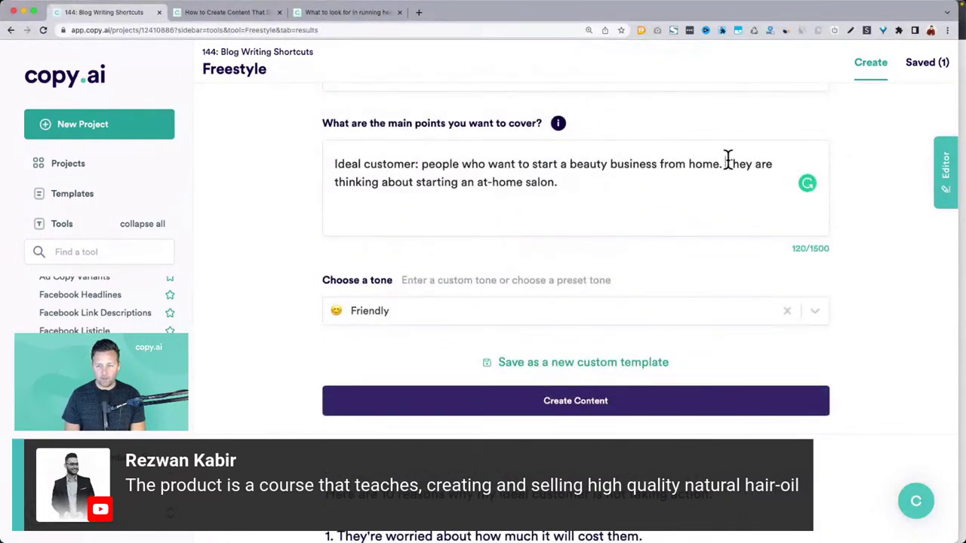
Rewrite the brief around making and selling high-quality natural hair oil and buying an online course, then generate.
drag(725, 165, 558, 183)
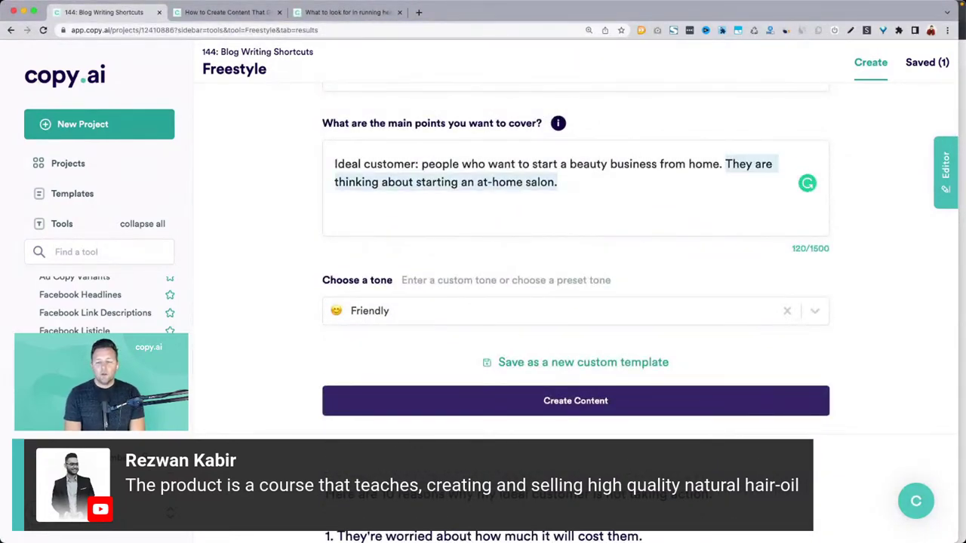
text(They )
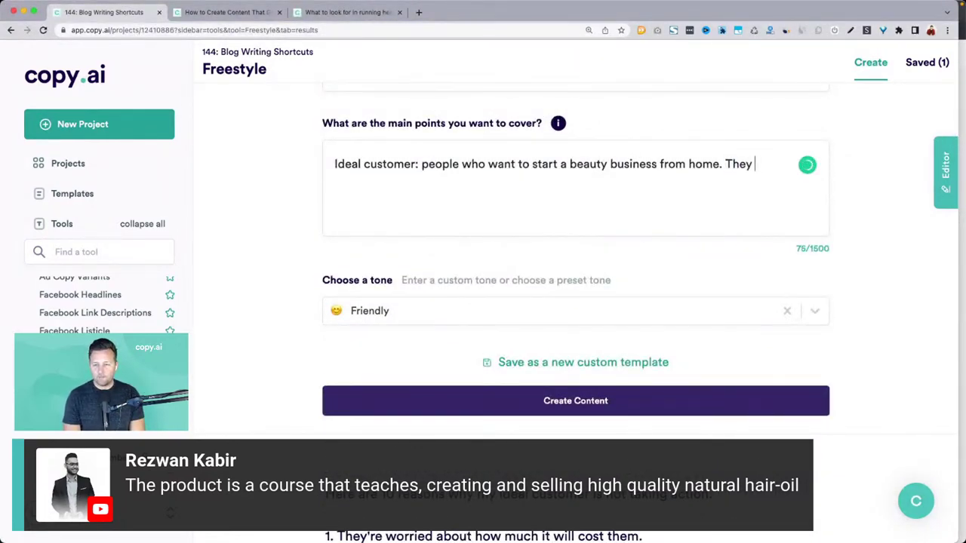
text(are inter)
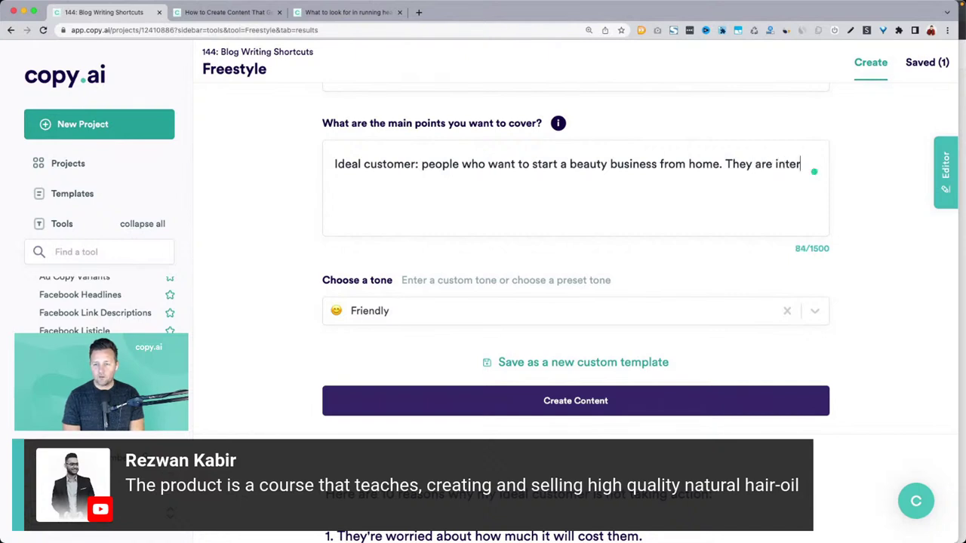
text(ested in )
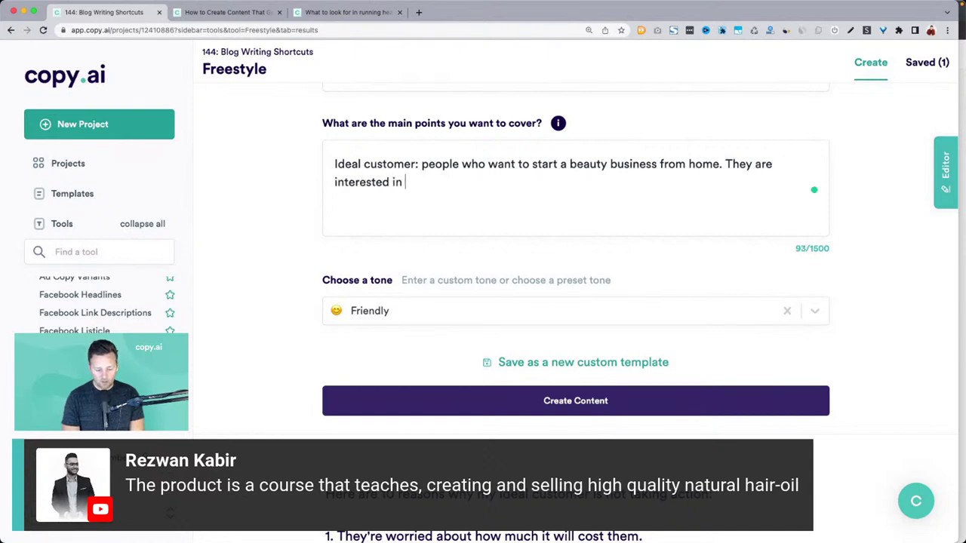
text(creating nd selling their own)
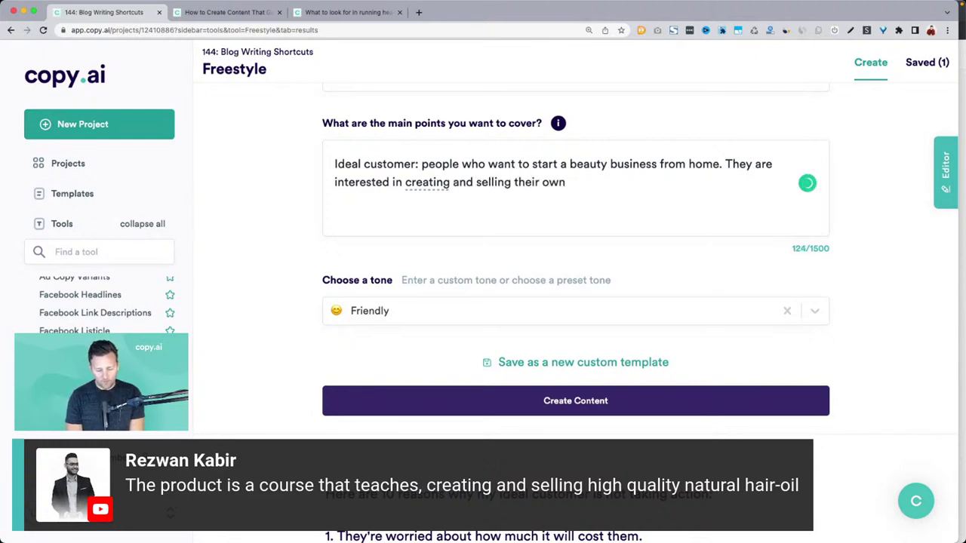
text(high quality natural hair oil.)
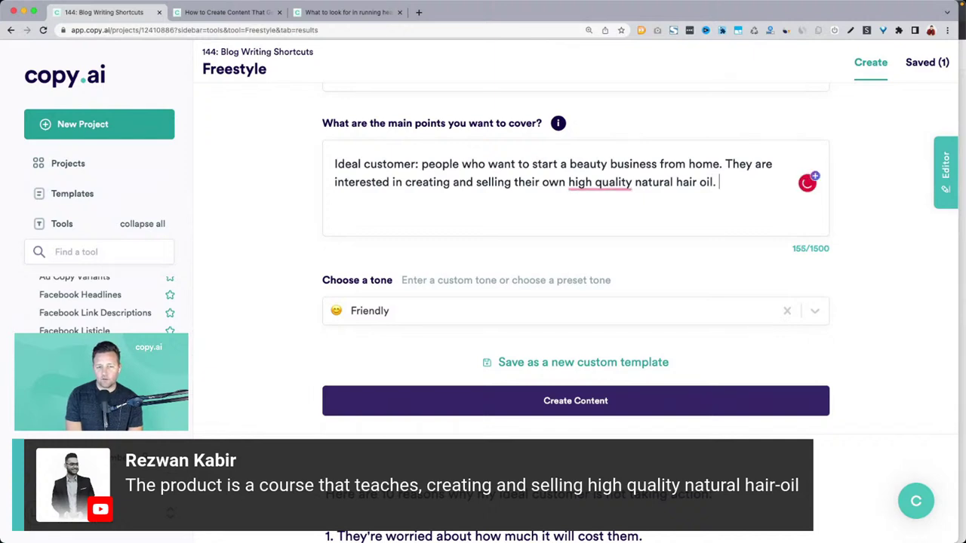
mouse_move(603, 182)
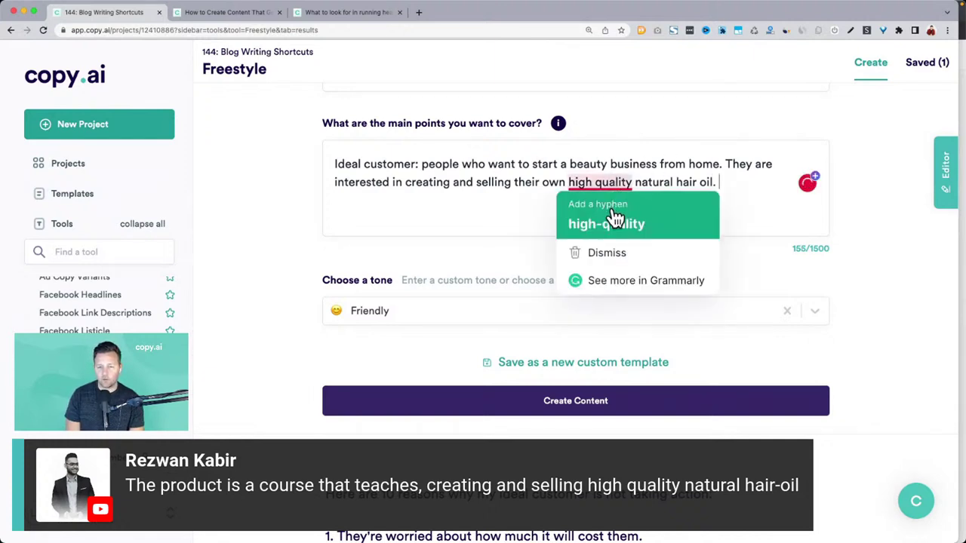
click(614, 218)
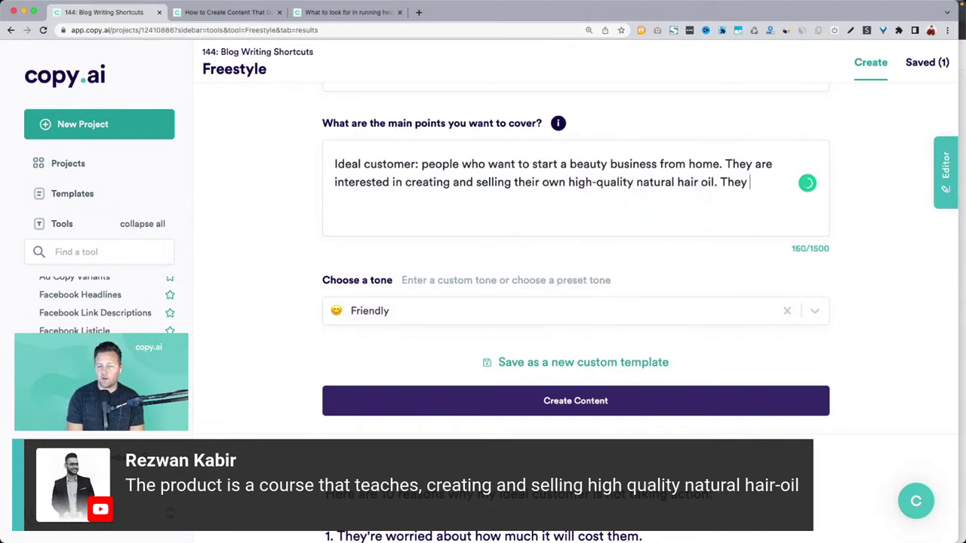
text(considering)
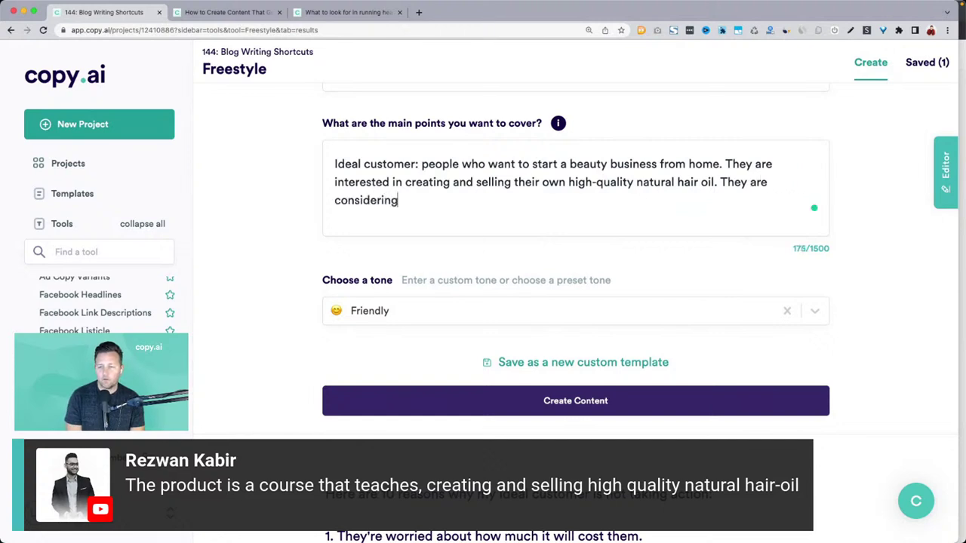
text( buying cou)
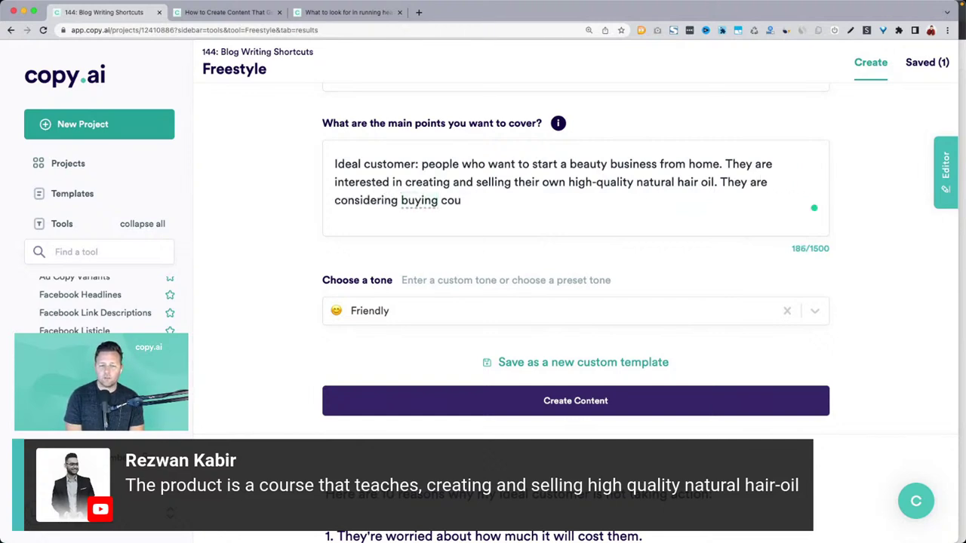
text(rse that teaches them how.)
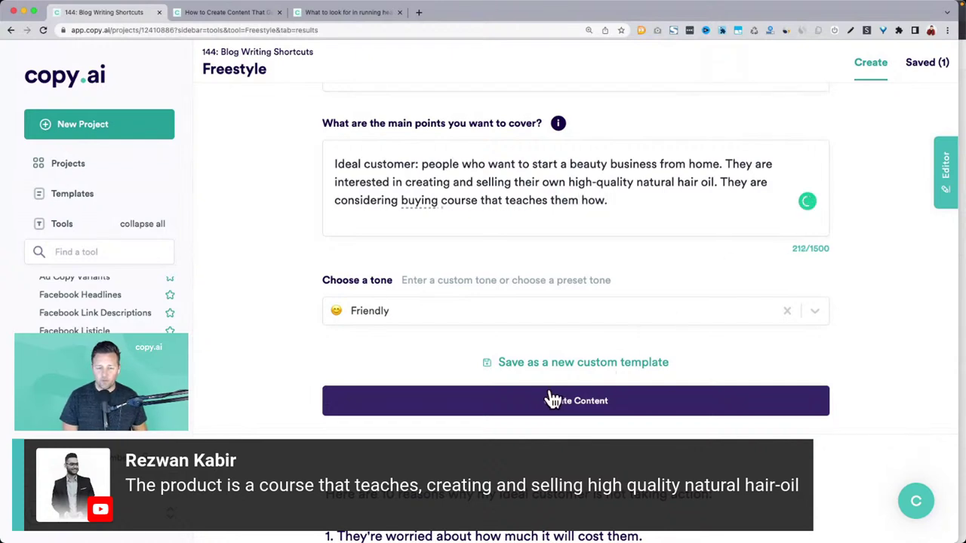
click(443, 200)
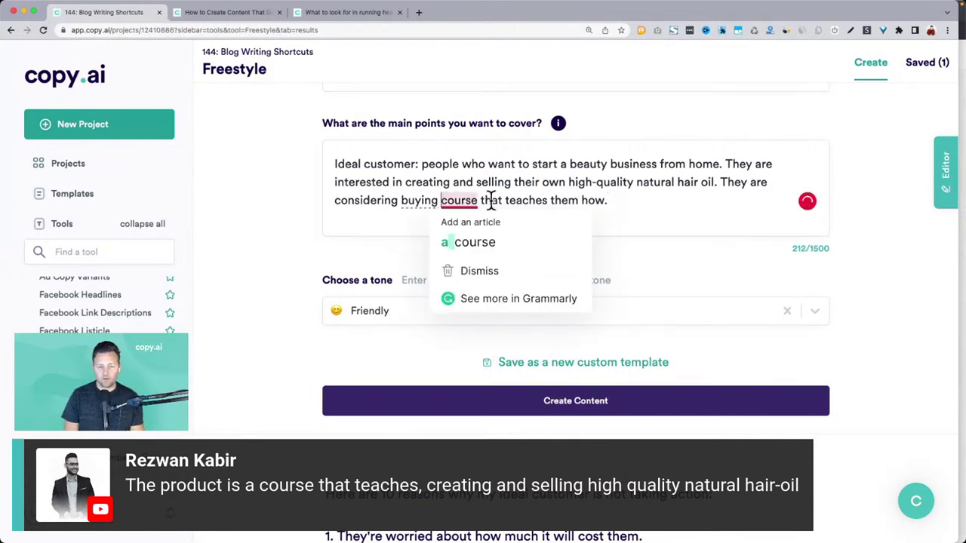
text(onlkin)
key(BackSpace)
key(BackSpace)
key(BackSpace)
key(BackSpace)
text(ine)
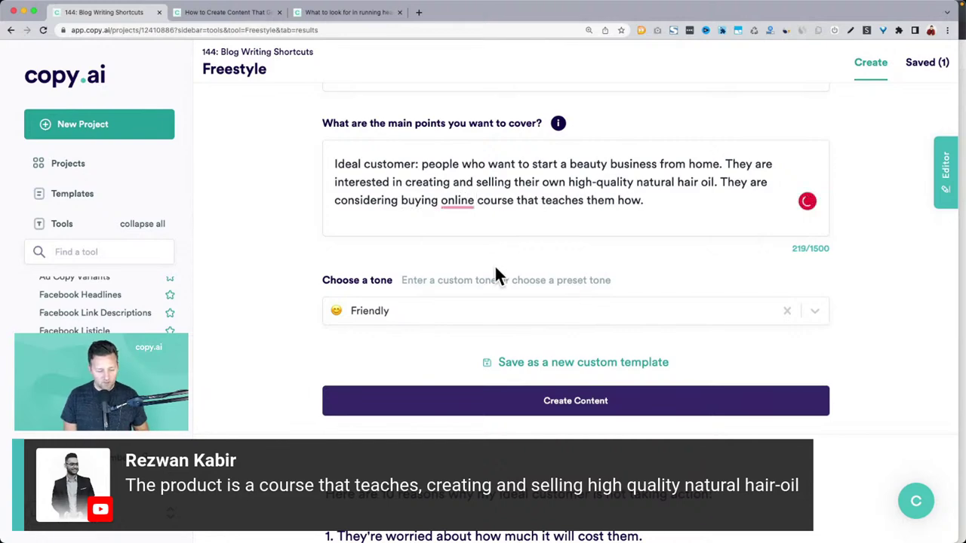
click(577, 403)
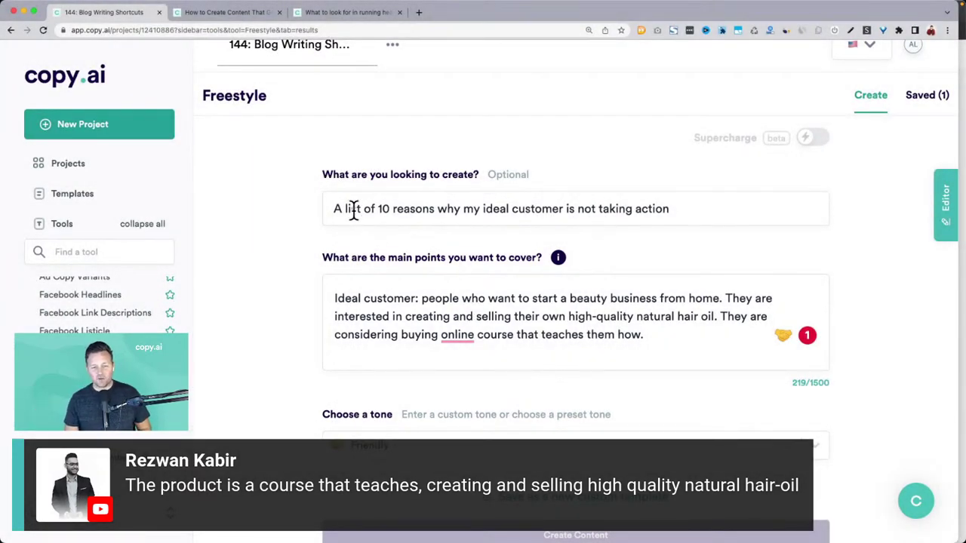
drag(344, 209, 674, 213)
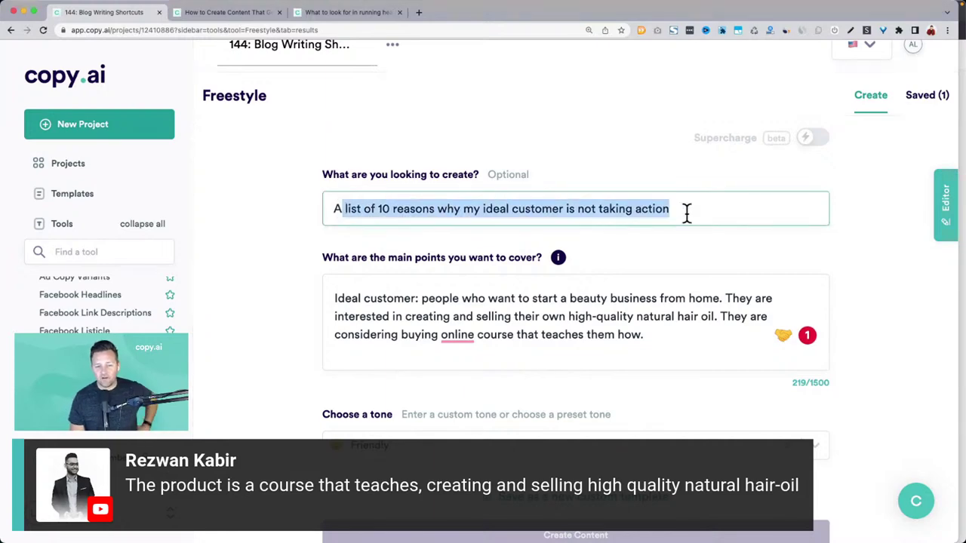
scroll(686, 212, down, 10)
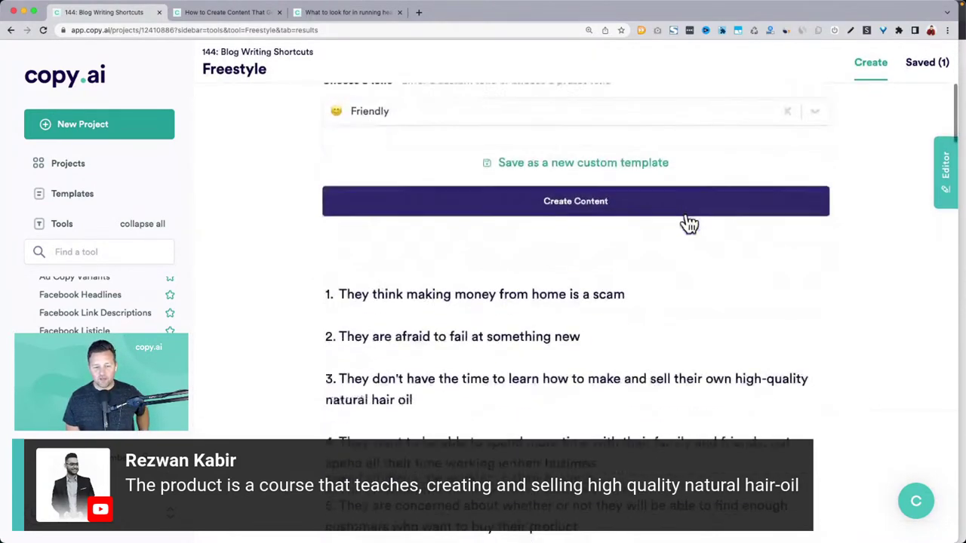
scroll(686, 211, down, 2)
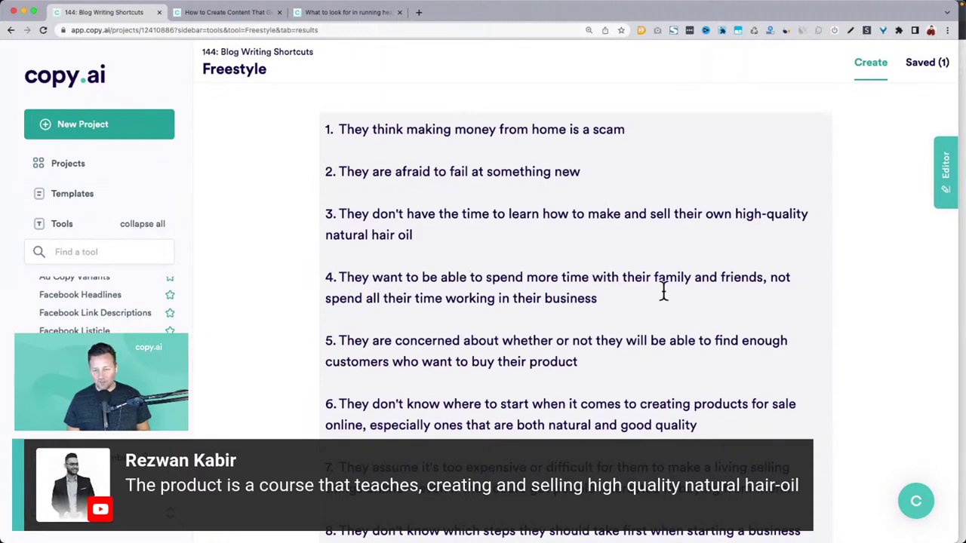
drag(367, 297, 606, 295)
scroll(591, 292, down, 2)
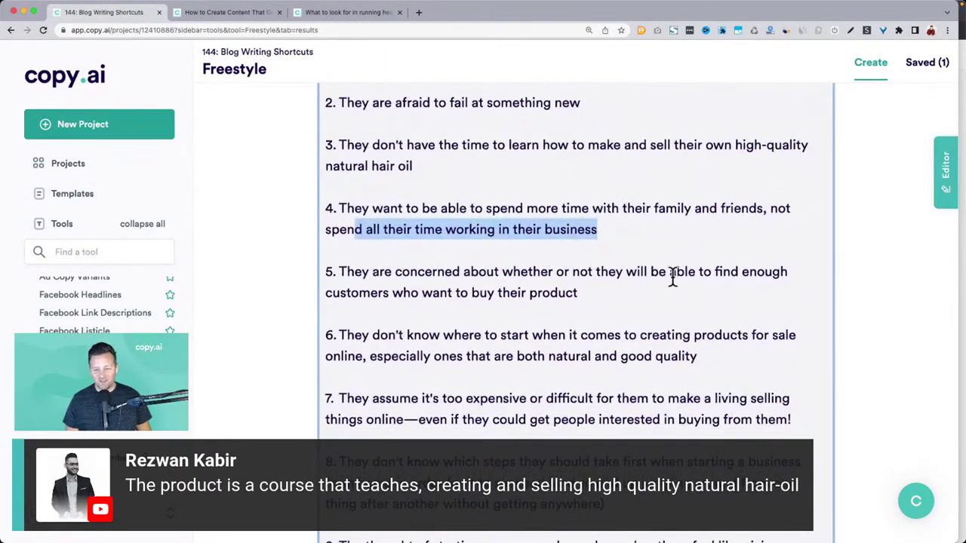
scroll(389, 280, down, 3)
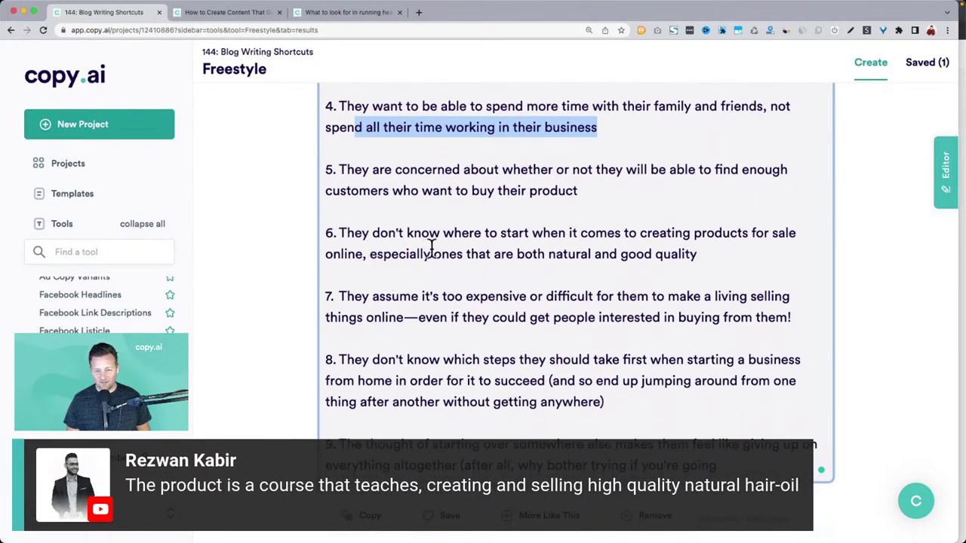
drag(338, 297, 503, 318)
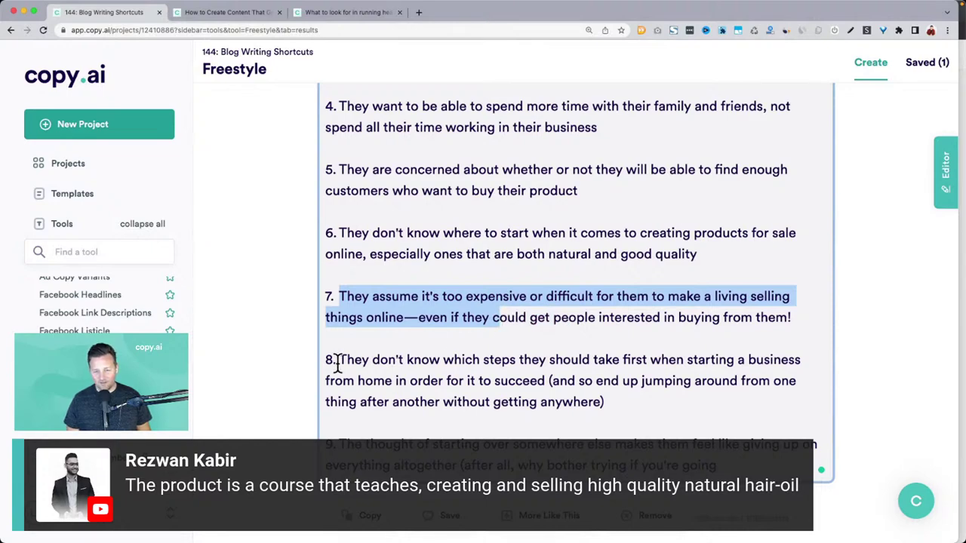
drag(338, 361, 520, 369)
scroll(519, 369, down, 5)
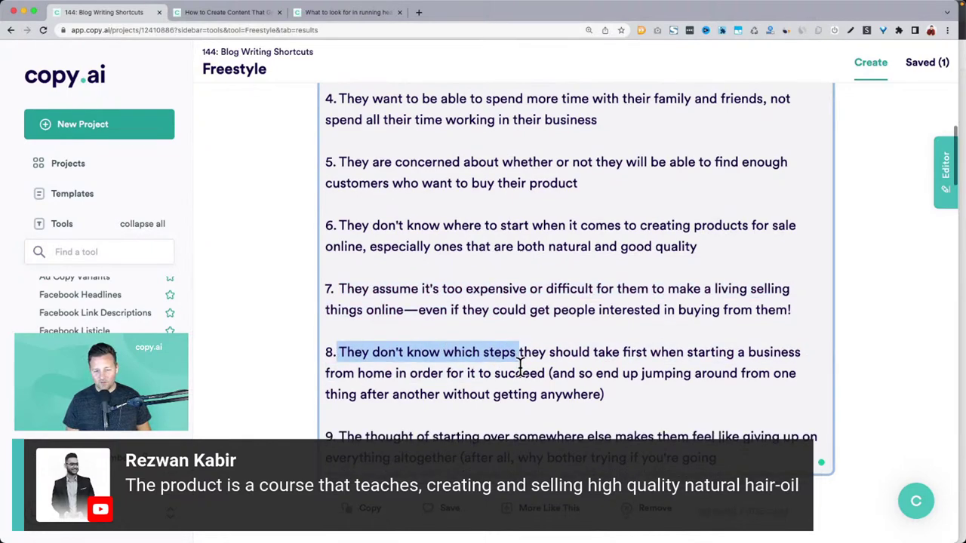
scroll(520, 368, down, 4)
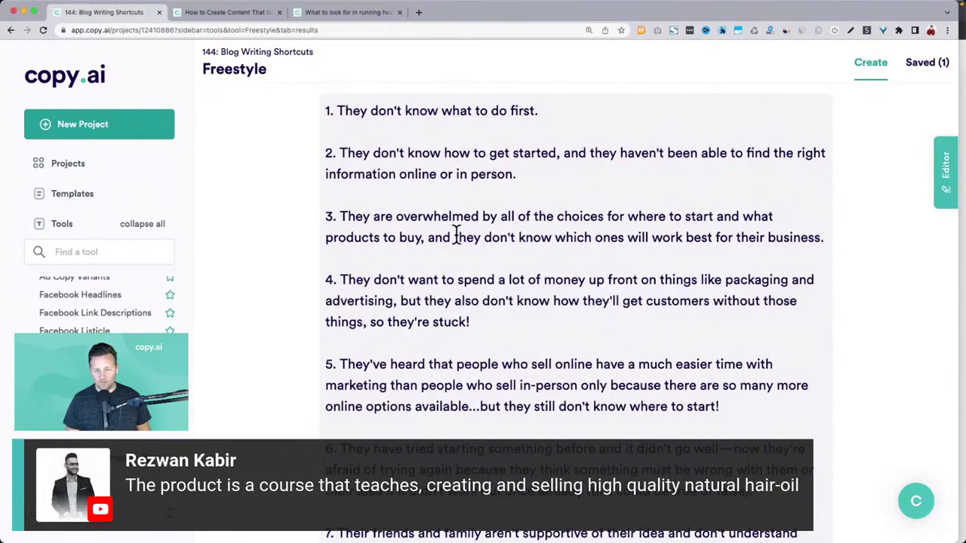
drag(510, 280, 664, 320)
scroll(664, 320, down, 1)
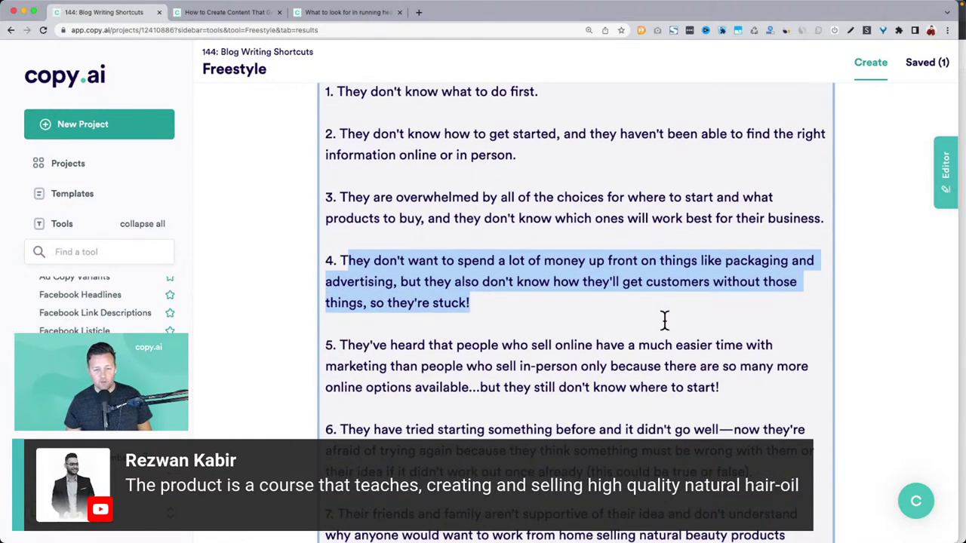
scroll(664, 320, down, 5)
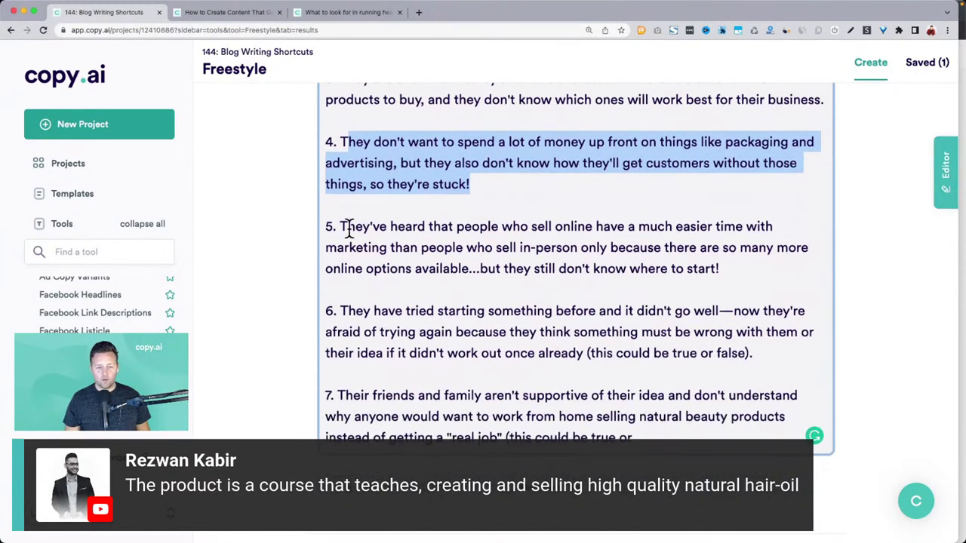
drag(349, 228, 751, 276)
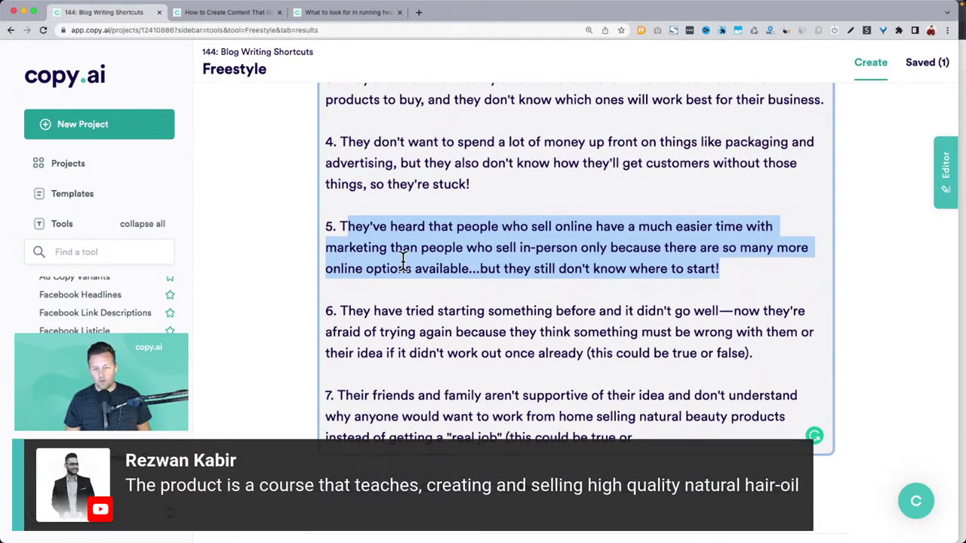
scroll(540, 255, down, 1)
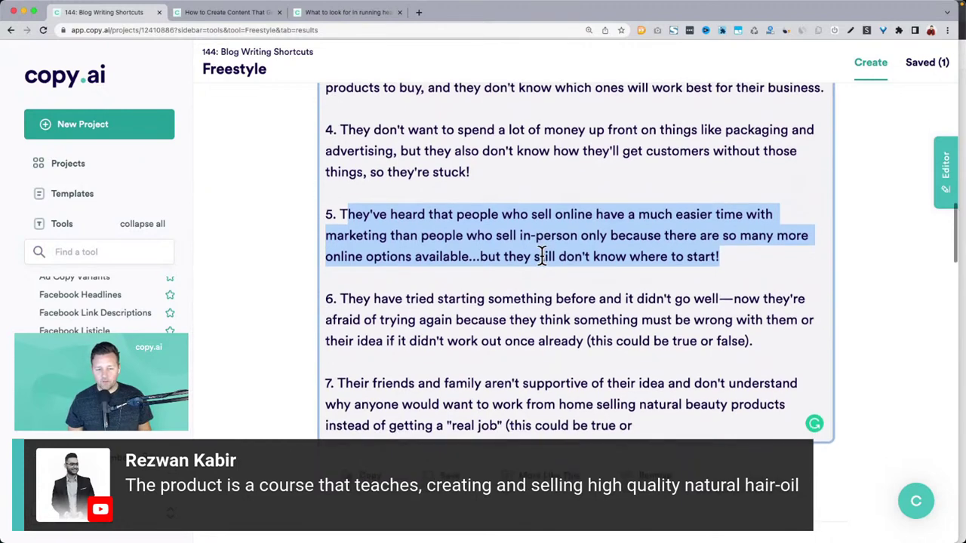
drag(342, 285, 763, 342)
scroll(763, 340, down, 10)
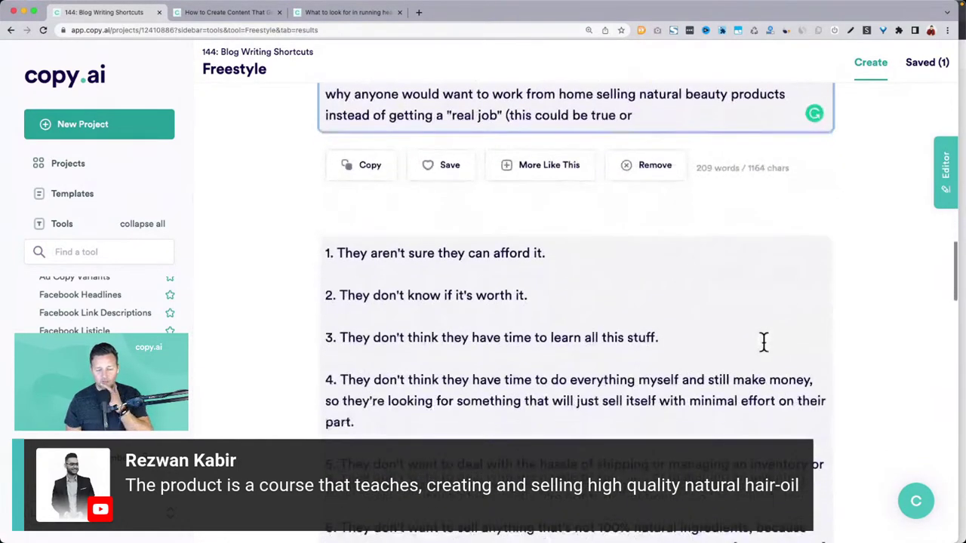
scroll(764, 341, down, 1)
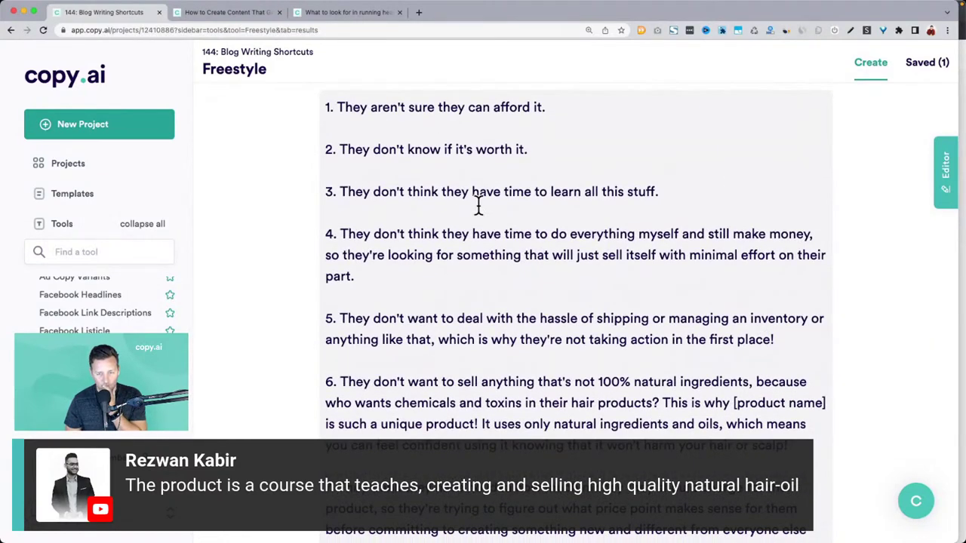
scroll(359, 258, down, 2)
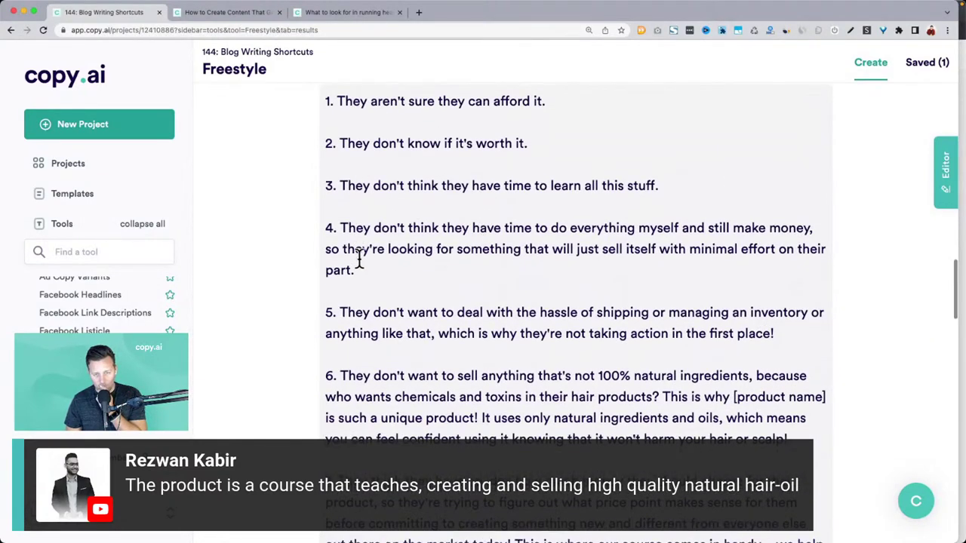
scroll(358, 256, up, 20)
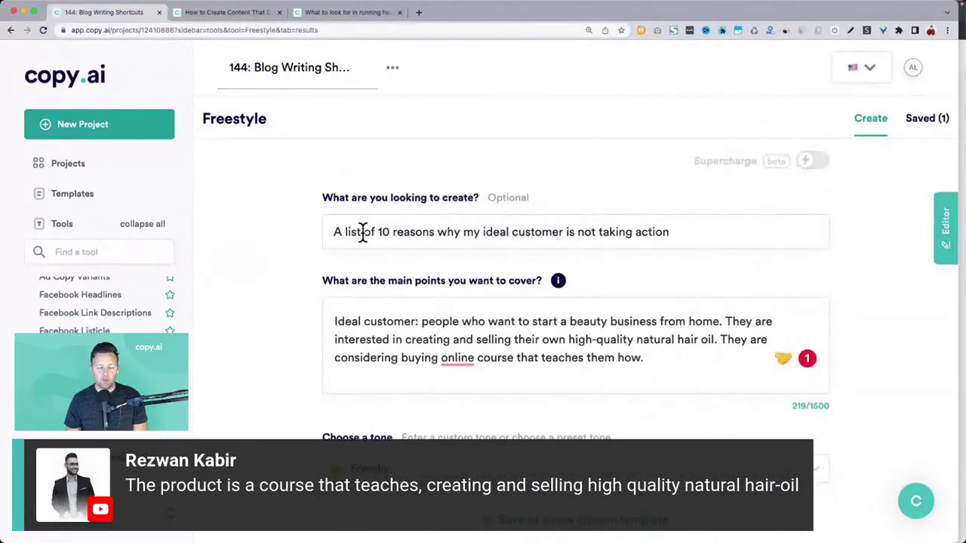
Change the request to a list of 10 questions the customer would want answered, and generate.
click(361, 234)
key(shift+super+Right)
text(th)
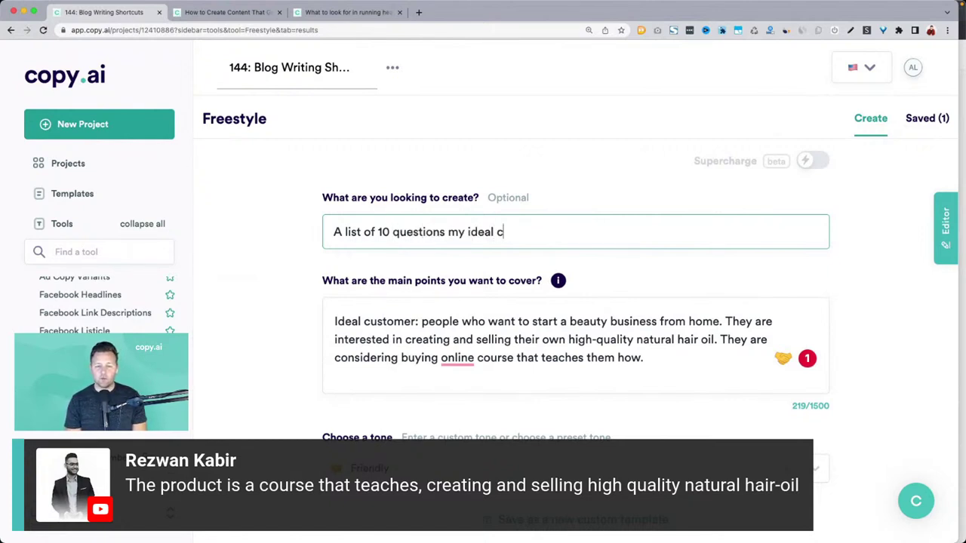
text(ustomer wou)
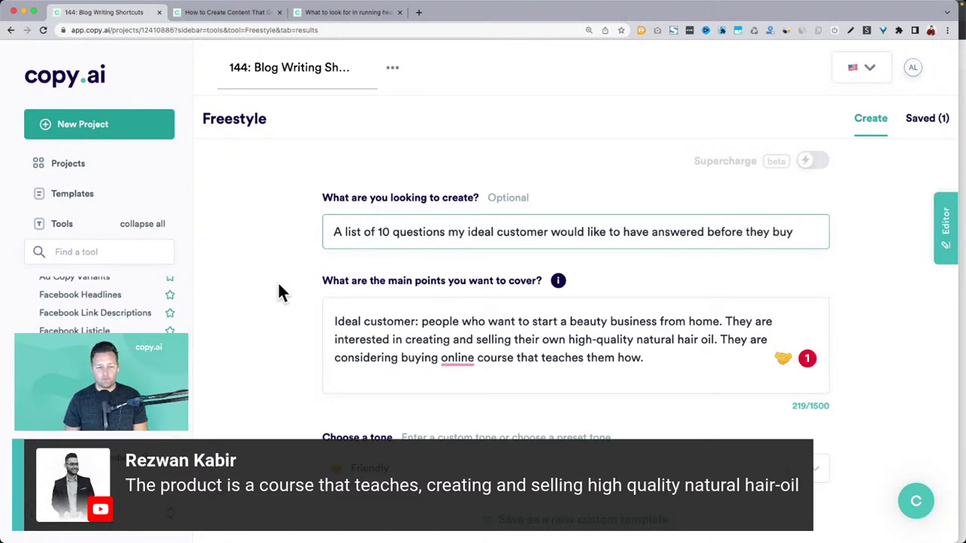
scroll(277, 293, down, 5)
click(415, 384)
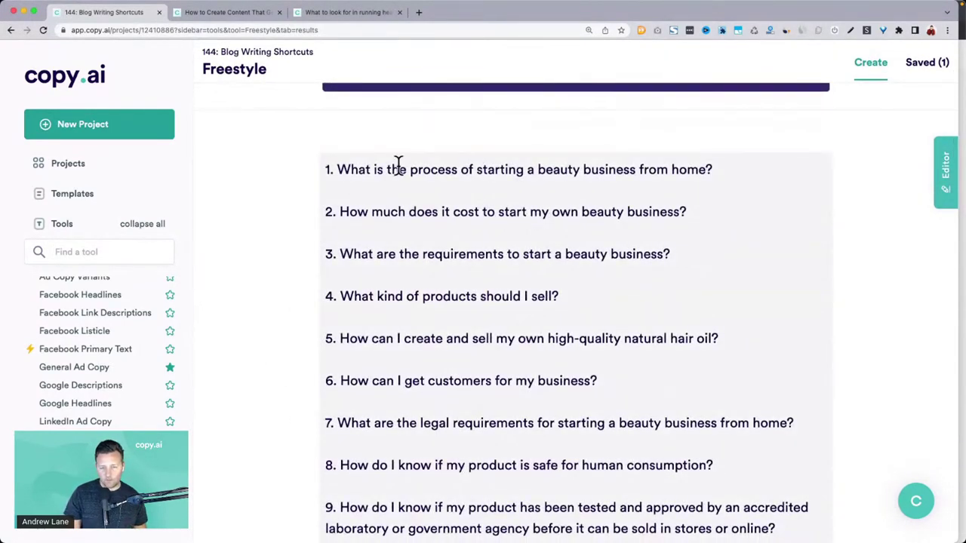
Review the generated question lists, then show all open windows in Mission Control.
scroll(397, 164, down, 2)
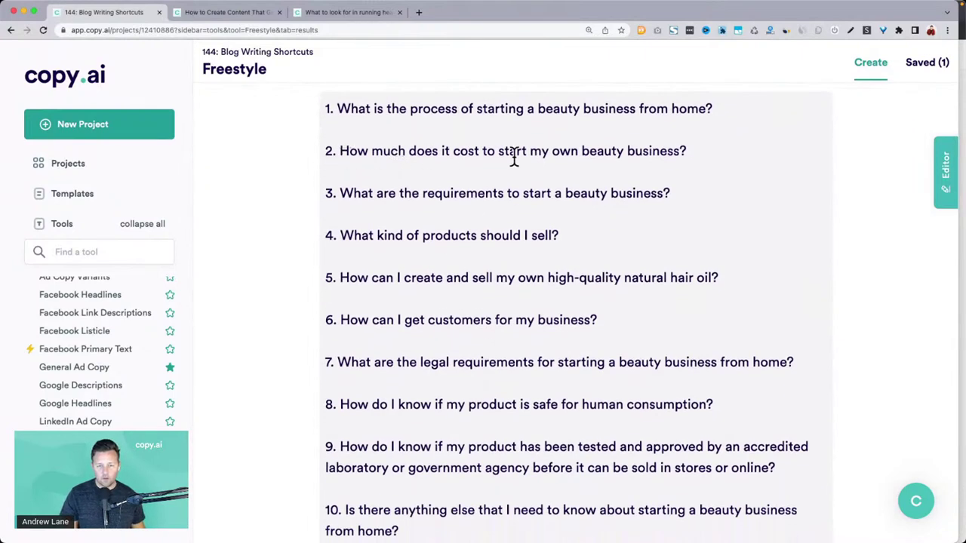
scroll(586, 171, down, 1)
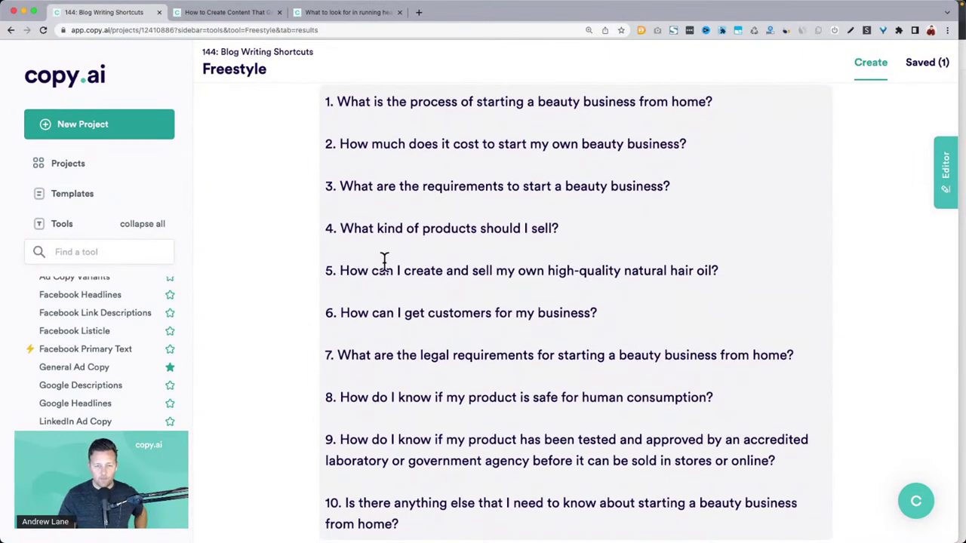
scroll(550, 282, down, 2)
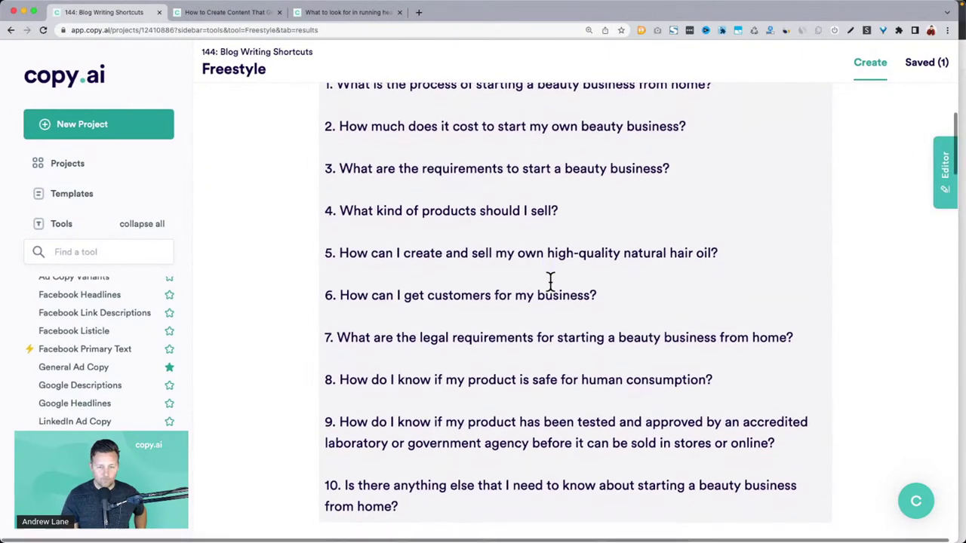
scroll(551, 280, down, 1)
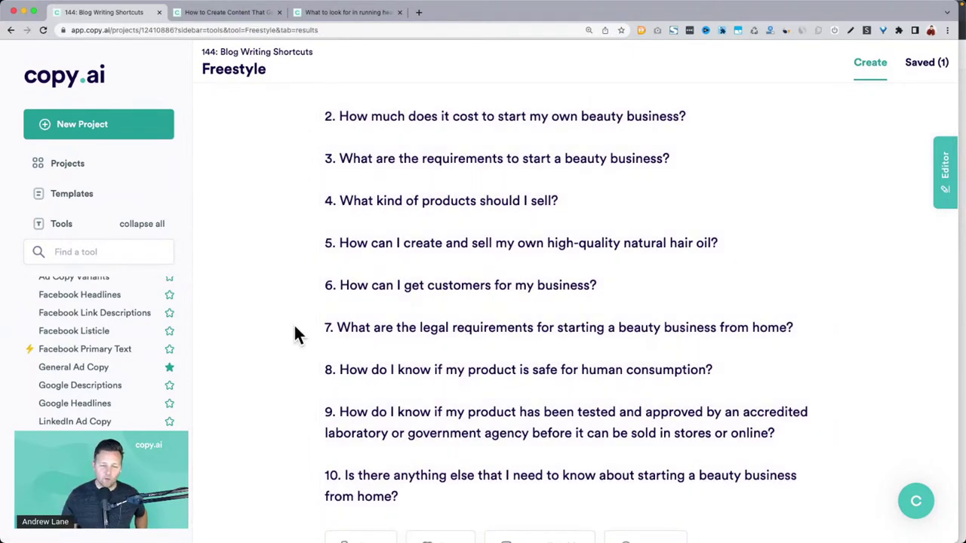
scroll(295, 328, down, 6)
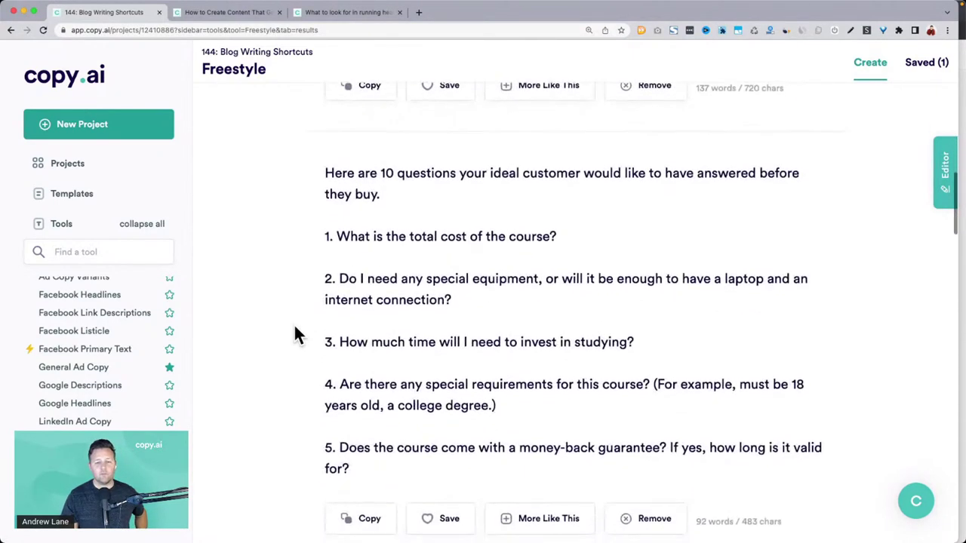
scroll(294, 334, down, 1)
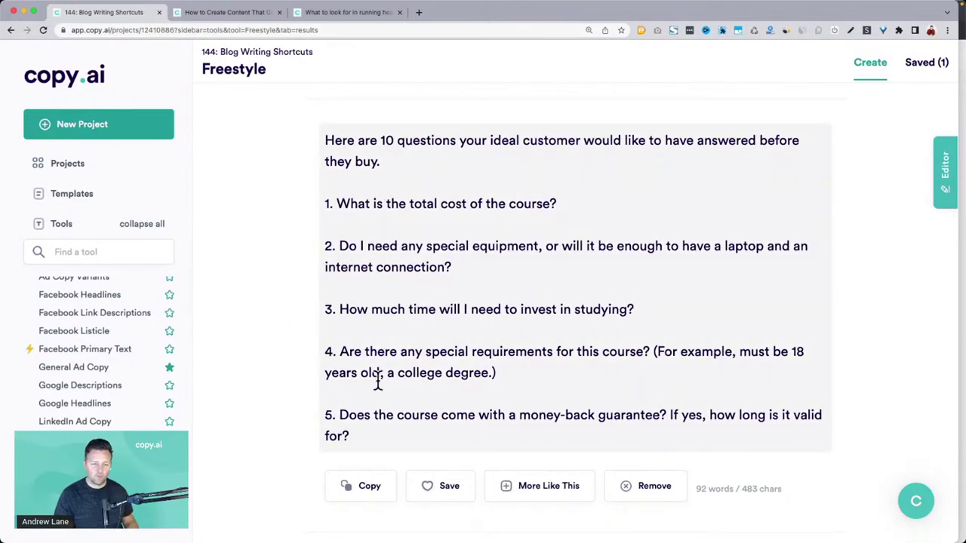
scroll(374, 225, down, 5)
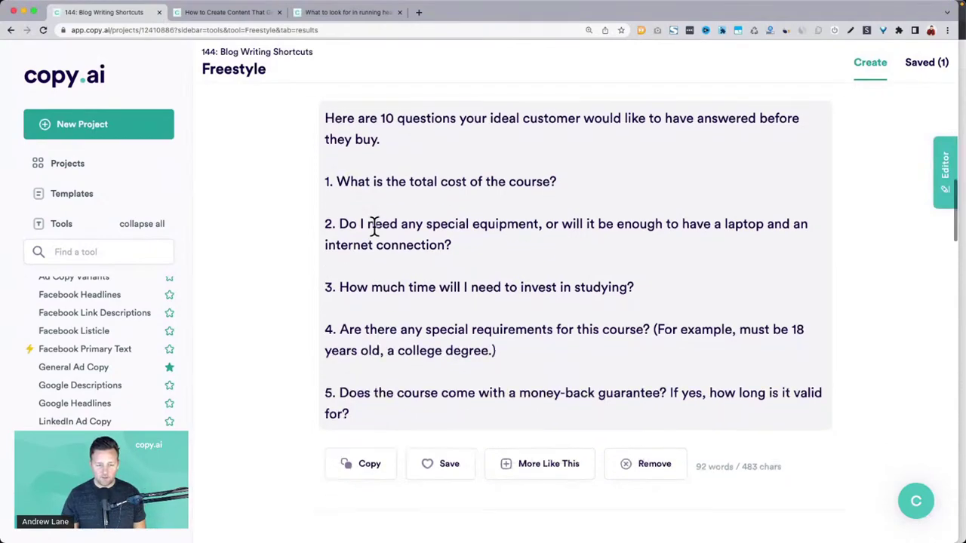
scroll(374, 225, down, 8)
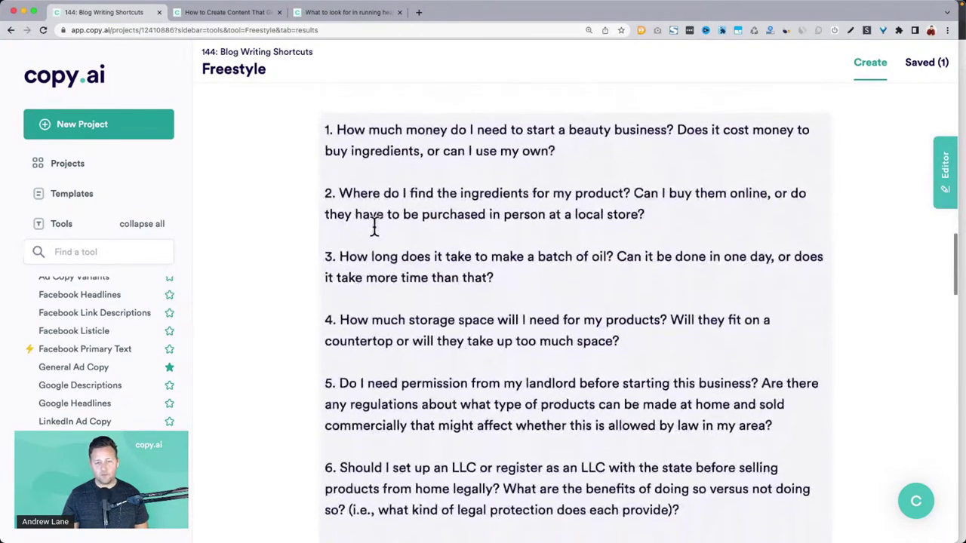
scroll(374, 225, up, 12)
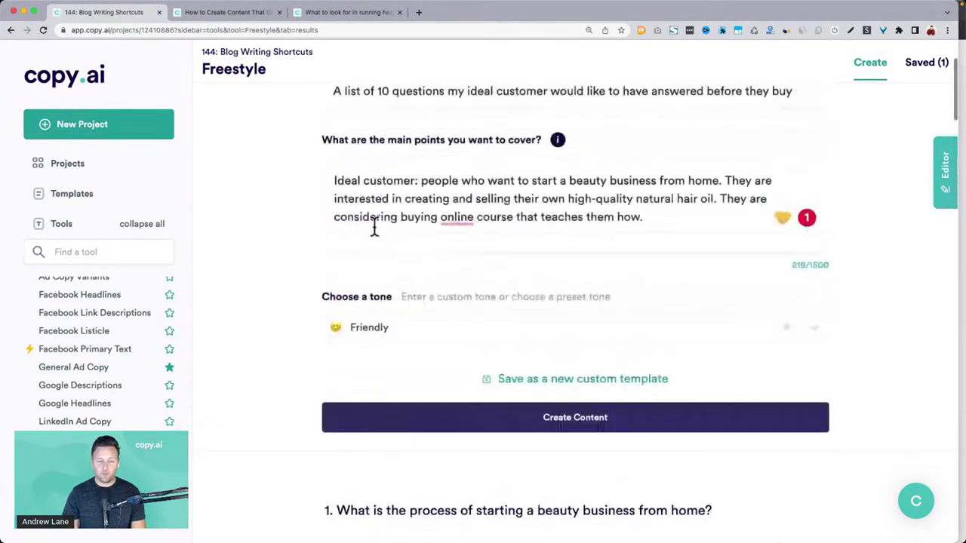
key(ctrl+Up)
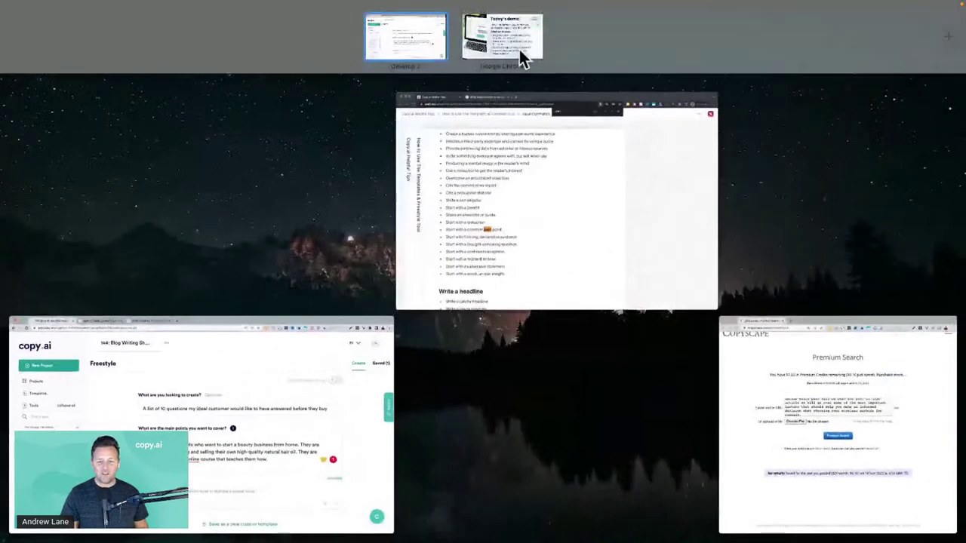
Glance at the 'Today's demo' slide in Google Slides, then return to the Copy.ai window.
click(518, 46)
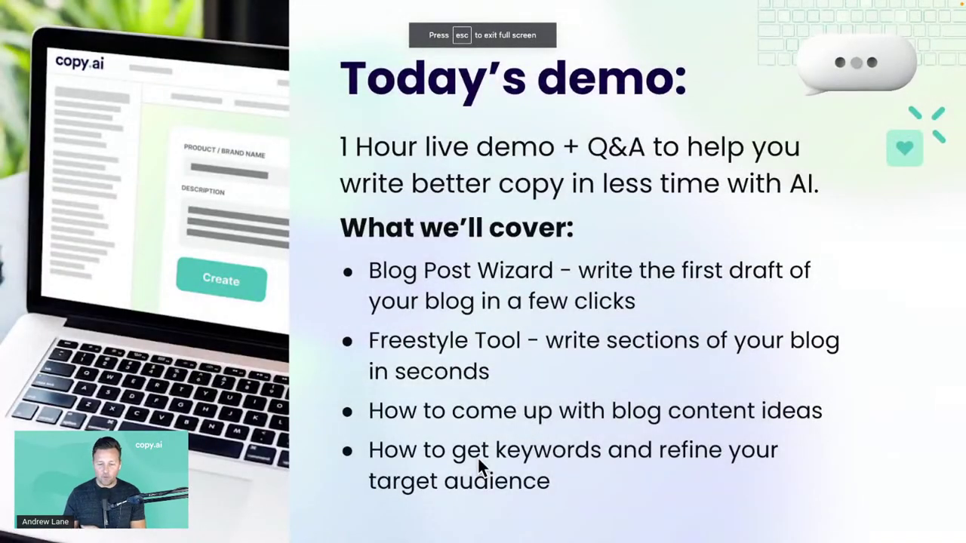
key(ctrl+Up)
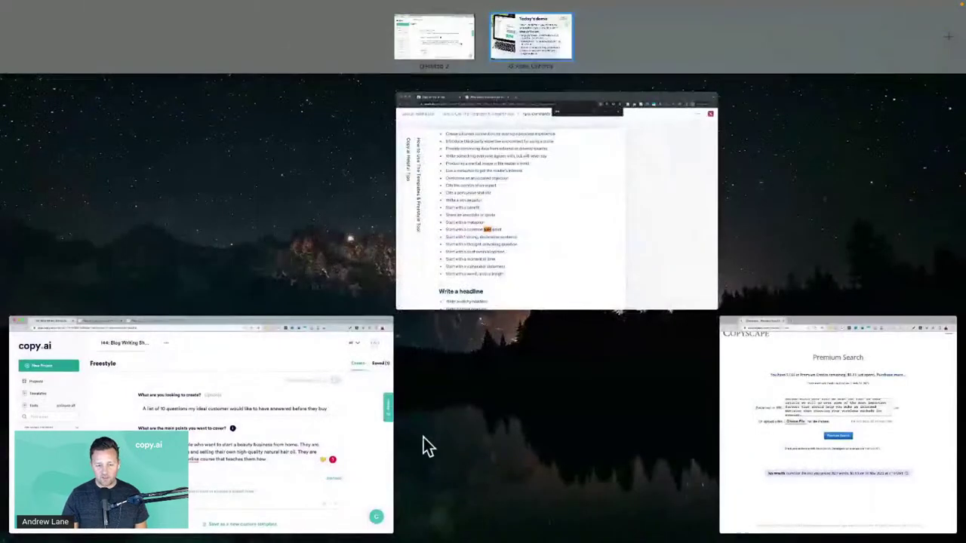
click(287, 437)
Find and open the Keyword Generator tool by searching the tools for 'key'.
click(88, 255)
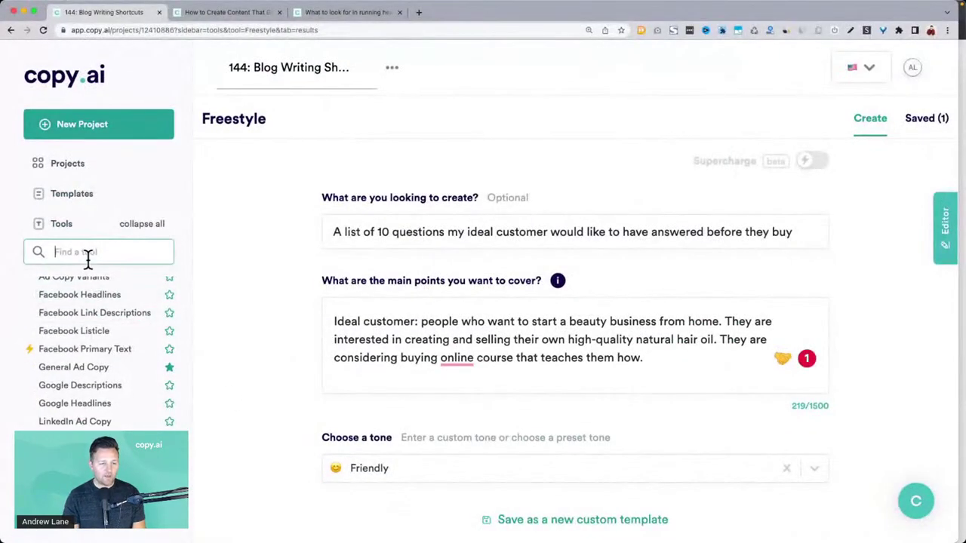
text(key)
click(87, 315)
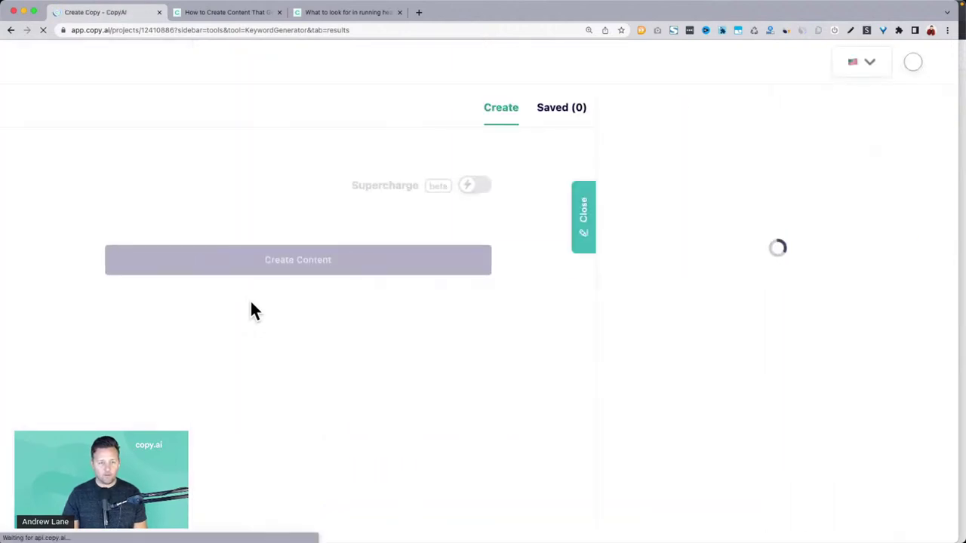
click(586, 225)
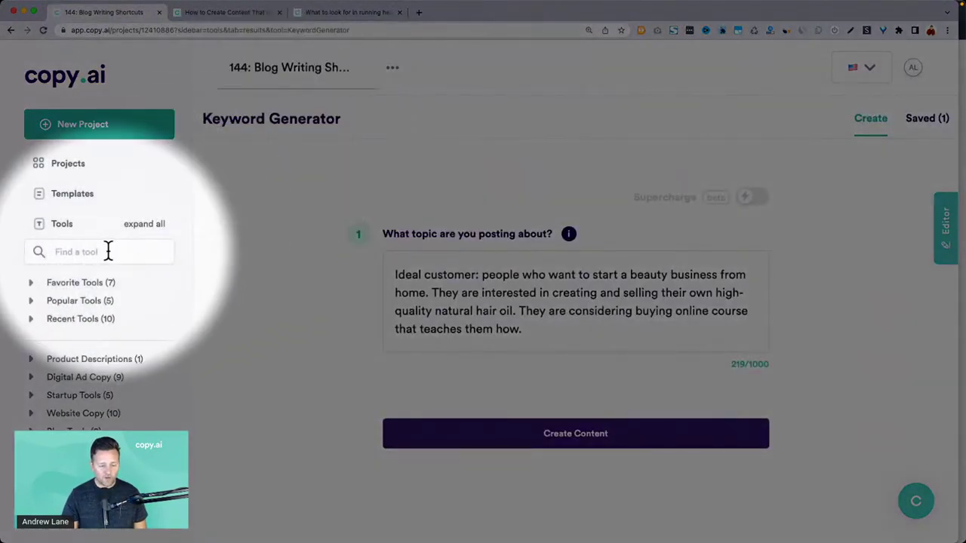
click(108, 251)
text(ky)
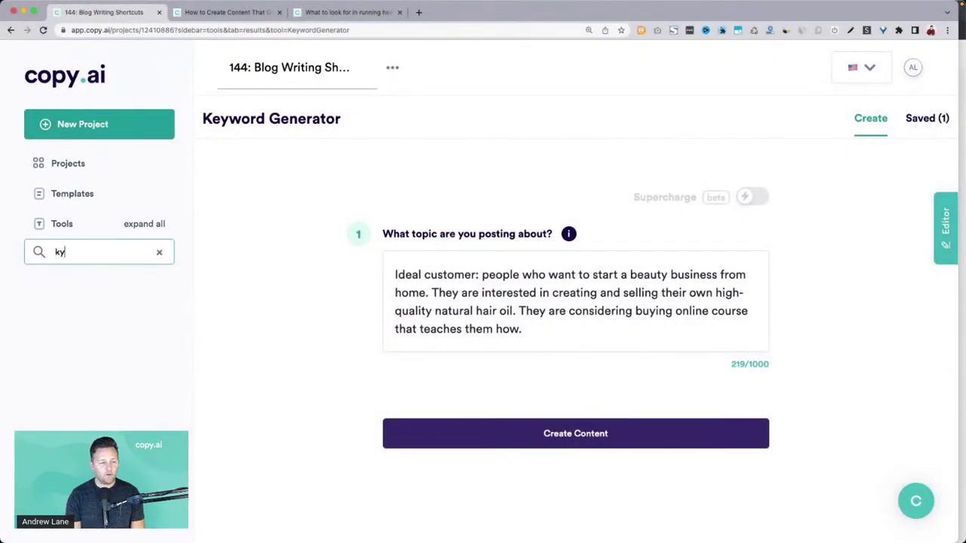
key(BackSpace)
text(ey)
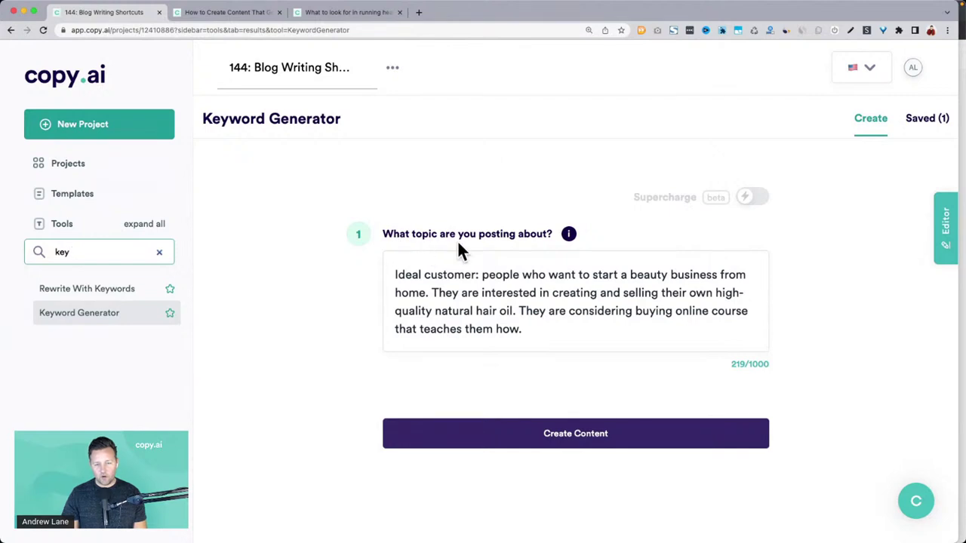
Replace the topic's 'Ideal customer:' prefix with 'I help' and delete the online-course sentence.
click(483, 273)
key(super+shift+Left)
text(I help)
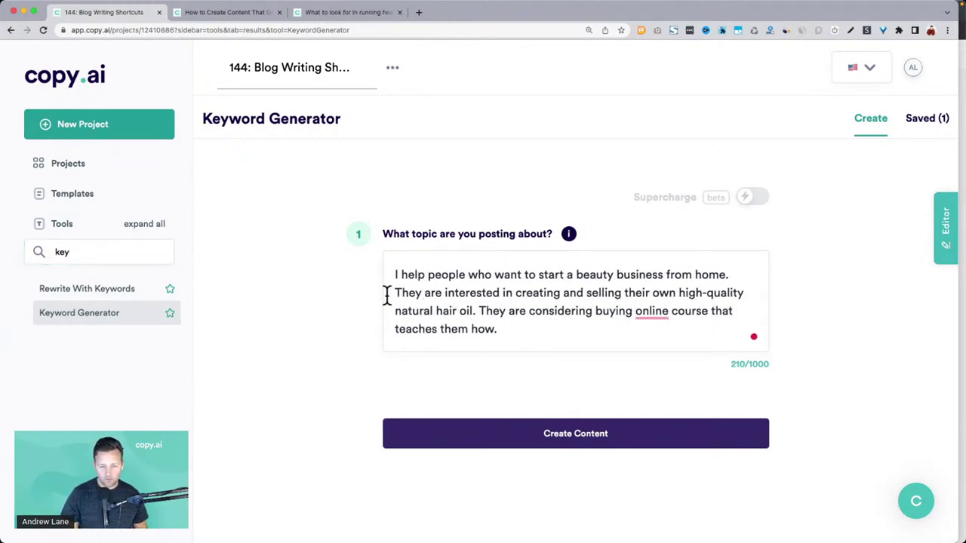
drag(479, 310, 514, 326)
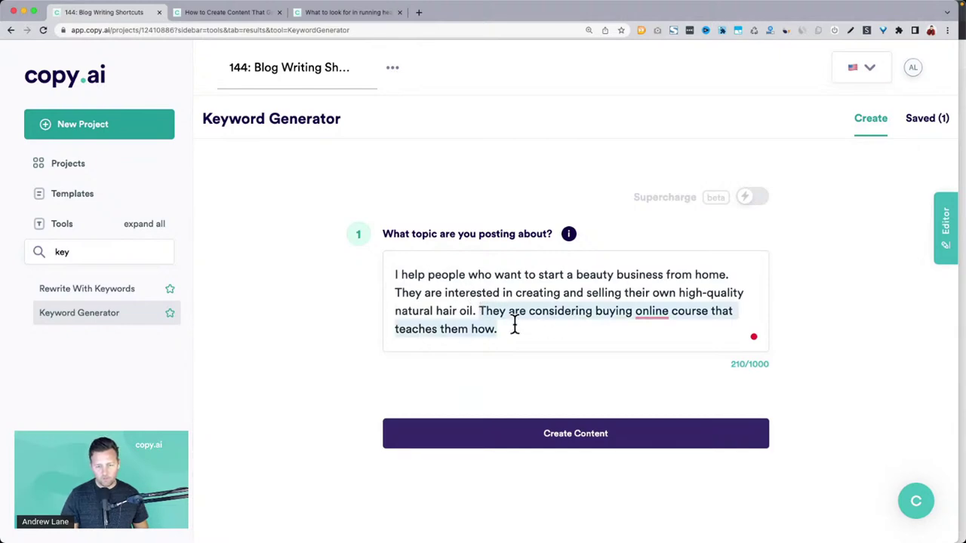
key(BackSpace)
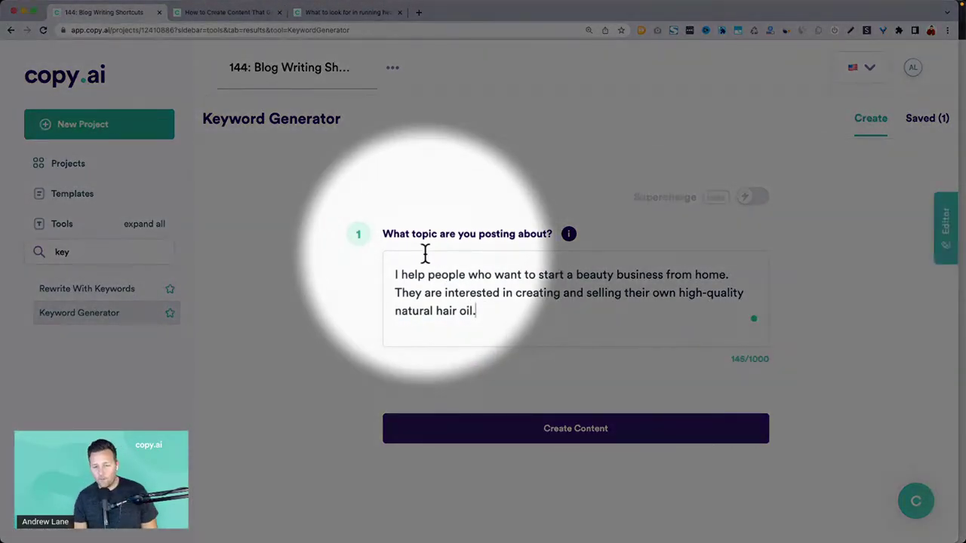
scroll(449, 256, down, 2)
Generate keywords for the trimmed hair-oil topic and look over the first result.
click(510, 387)
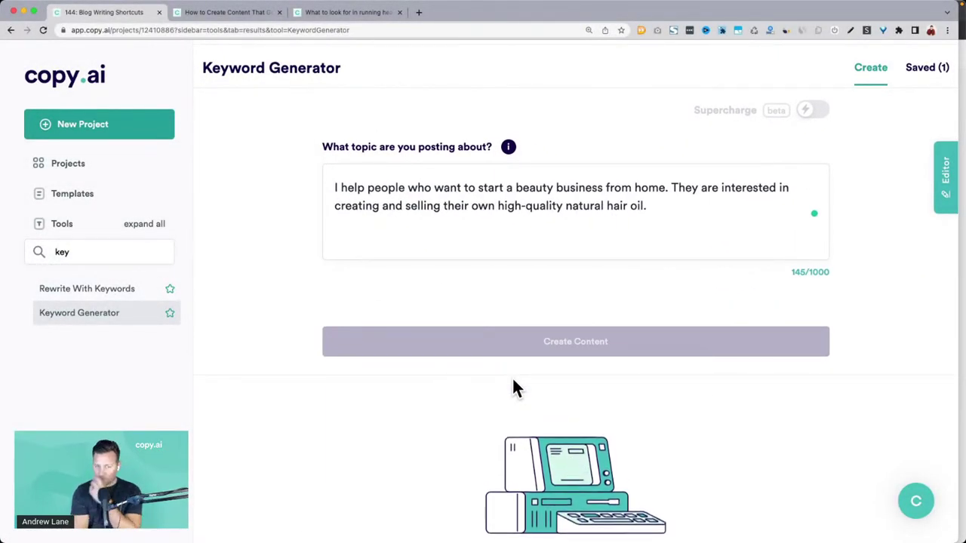
scroll(511, 376, down, 2)
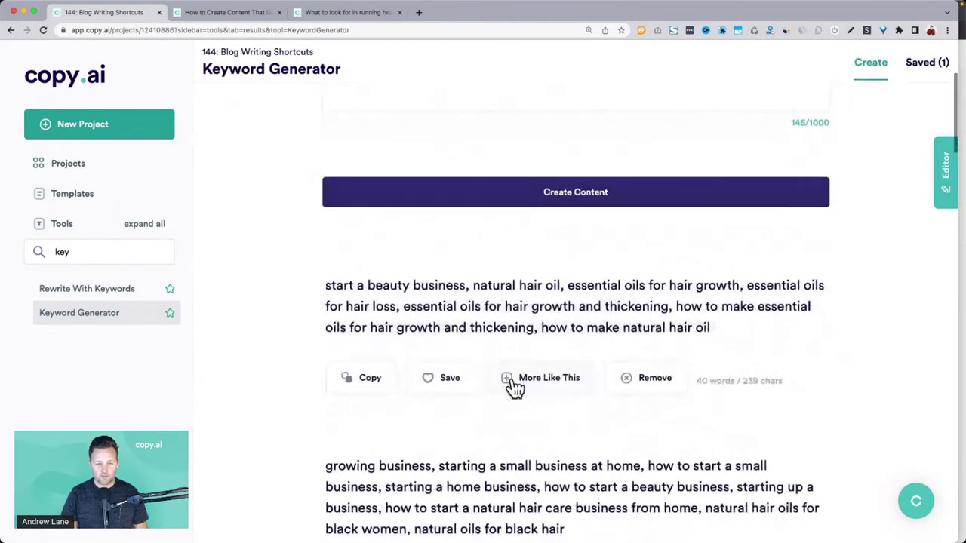
scroll(511, 385, down, 2)
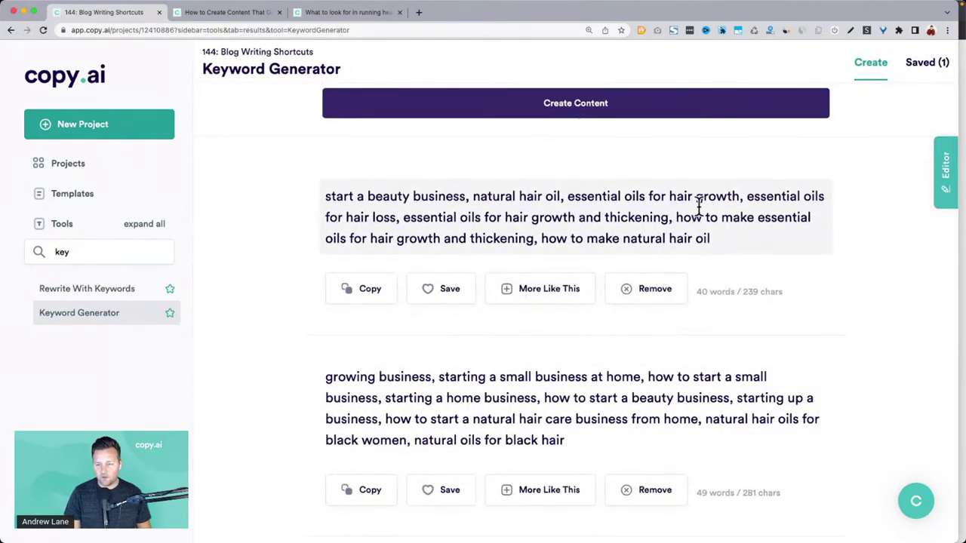
drag(556, 239, 674, 238)
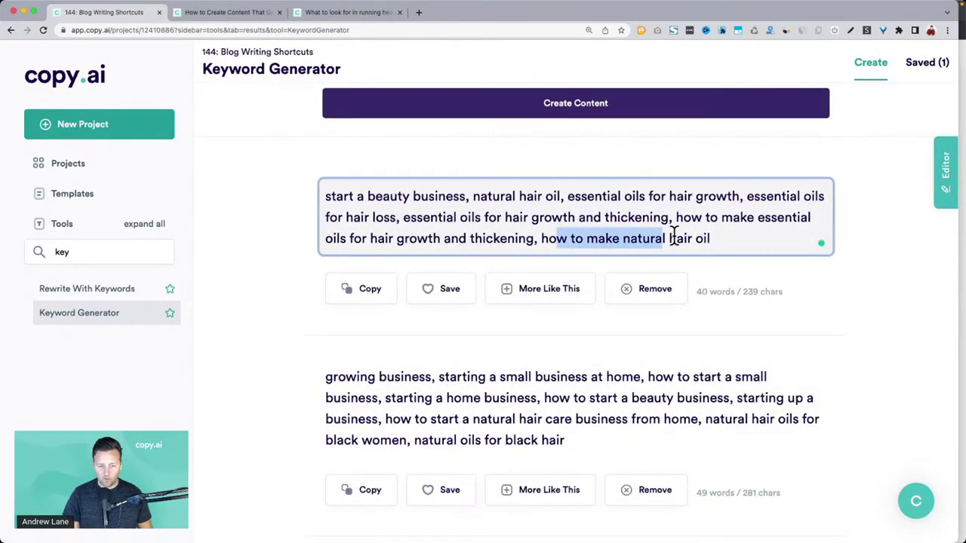
scroll(470, 328, down, 1)
Copy the second keyword list, beginning 'growing business, starting a small business at home'.
drag(462, 339, 631, 403)
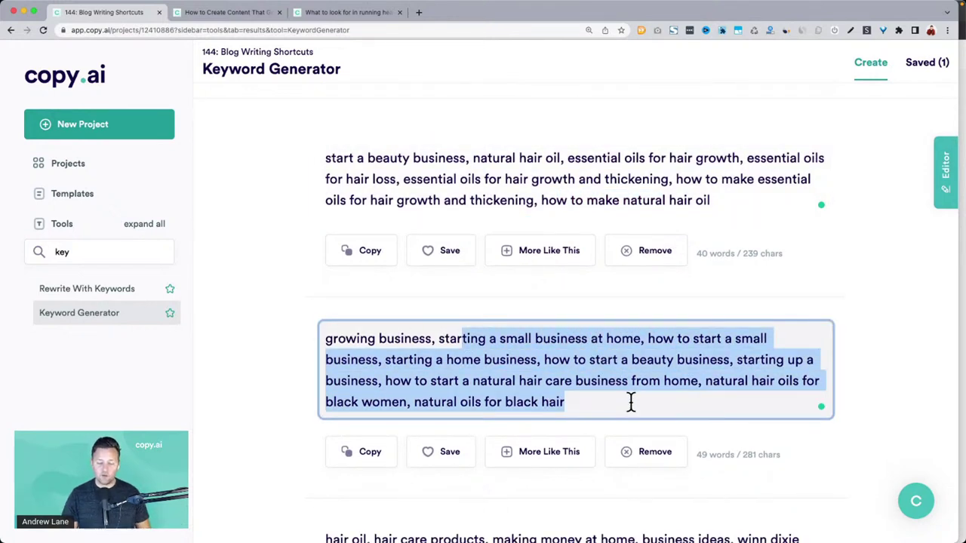
triple_click(544, 370)
key(ctrl+c)
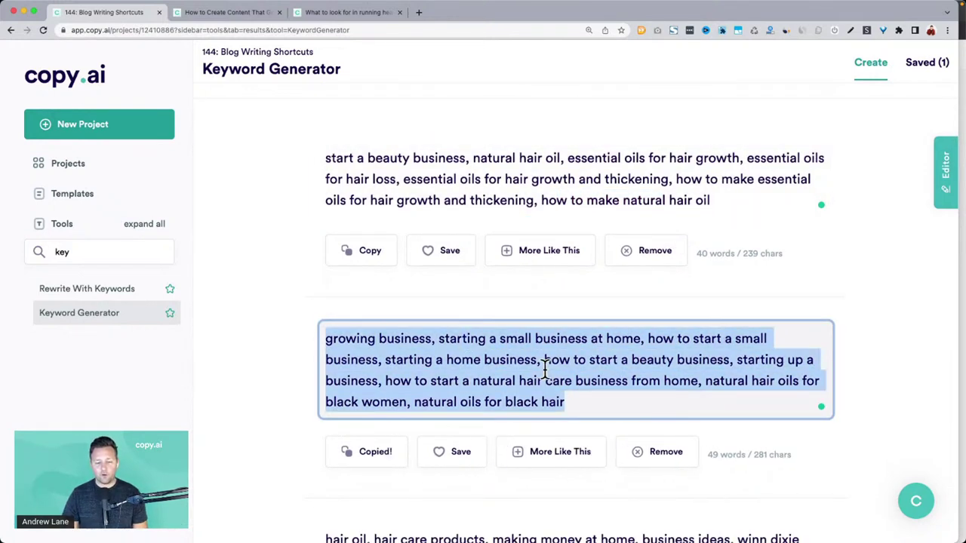
scroll(544, 369, down, 5)
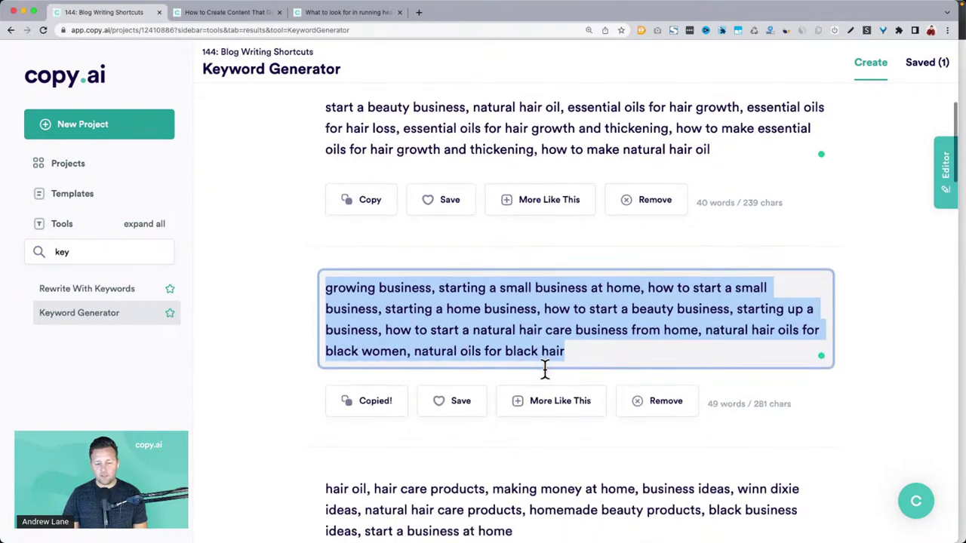
scroll(544, 370, up, 4)
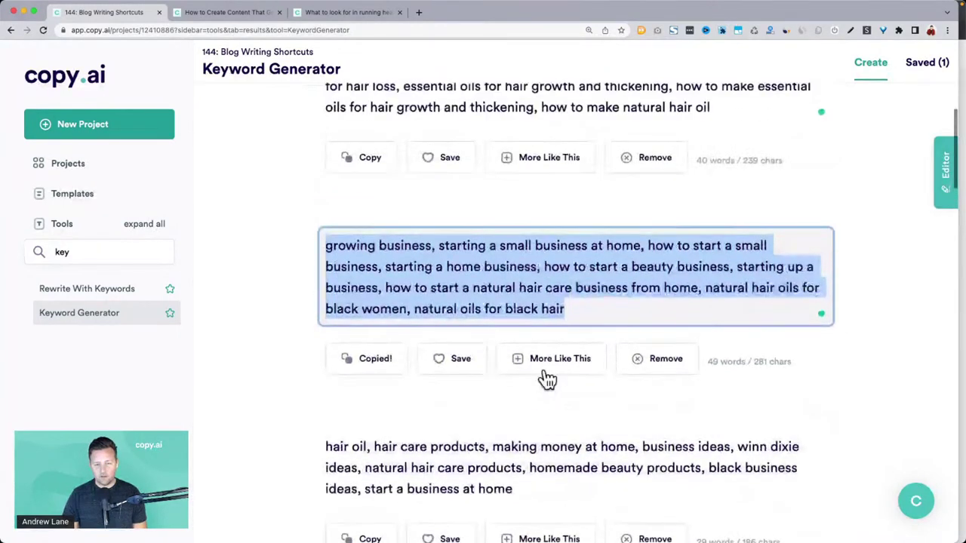
drag(473, 329, 511, 322)
triple_click(511, 323)
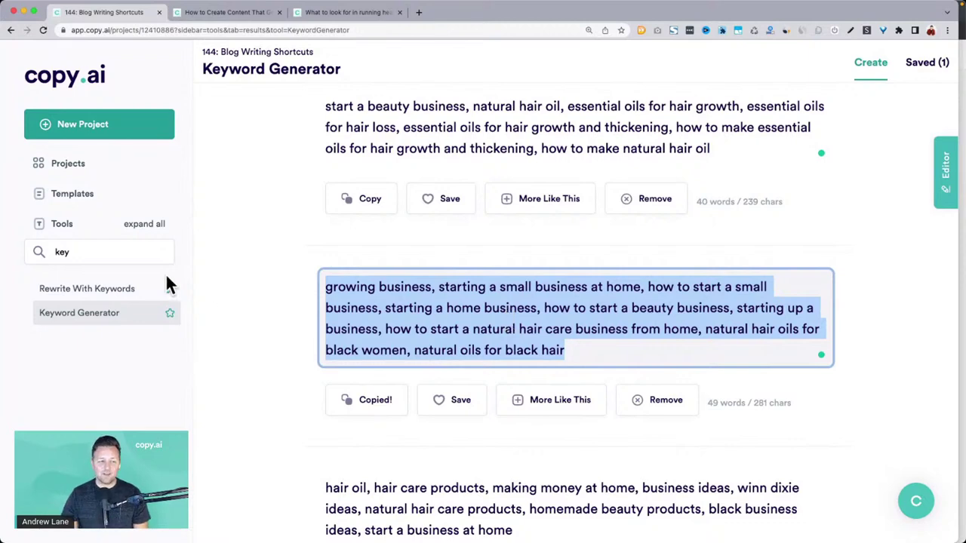
double_click(98, 251)
Open Freestyle and start a request for 10 blog titles for the ideal customer.
text(free)
click(90, 293)
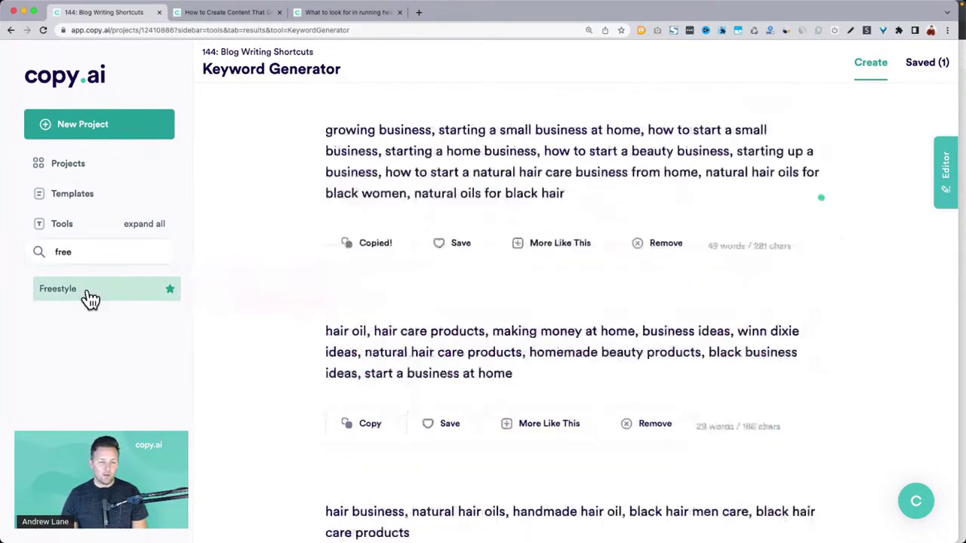
text(A l)
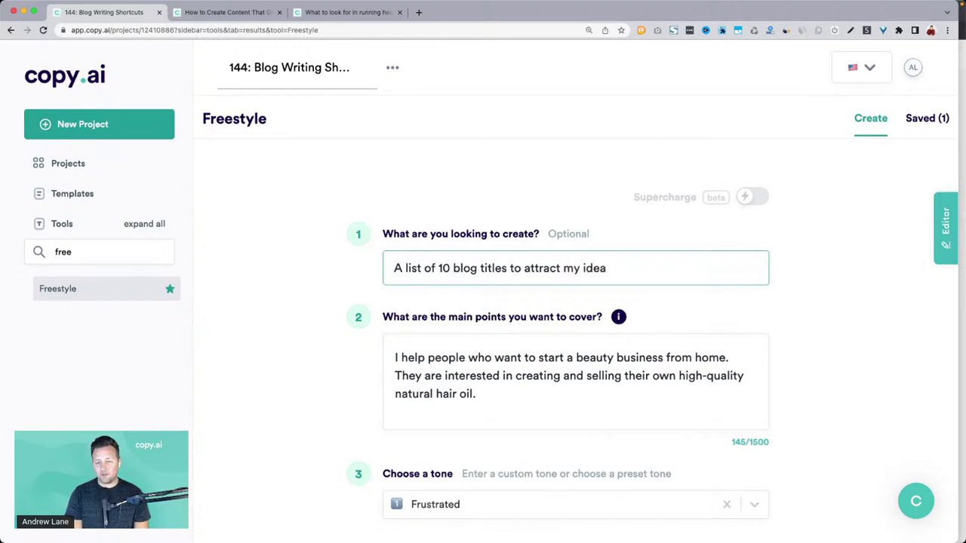
Label the main points 'Ideal customer:' and add a 'Topics:' line with the pasted keywords.
click(502, 396)
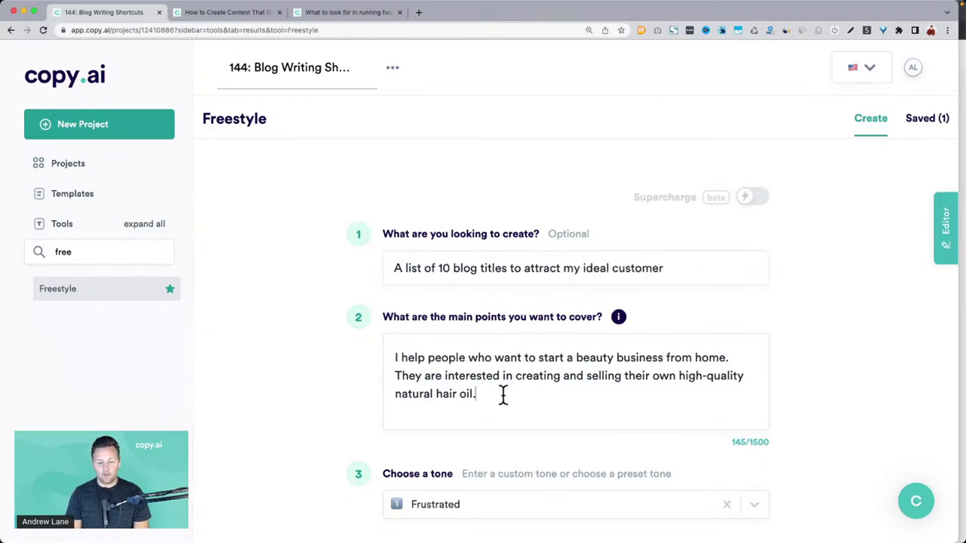
text(deal customer)
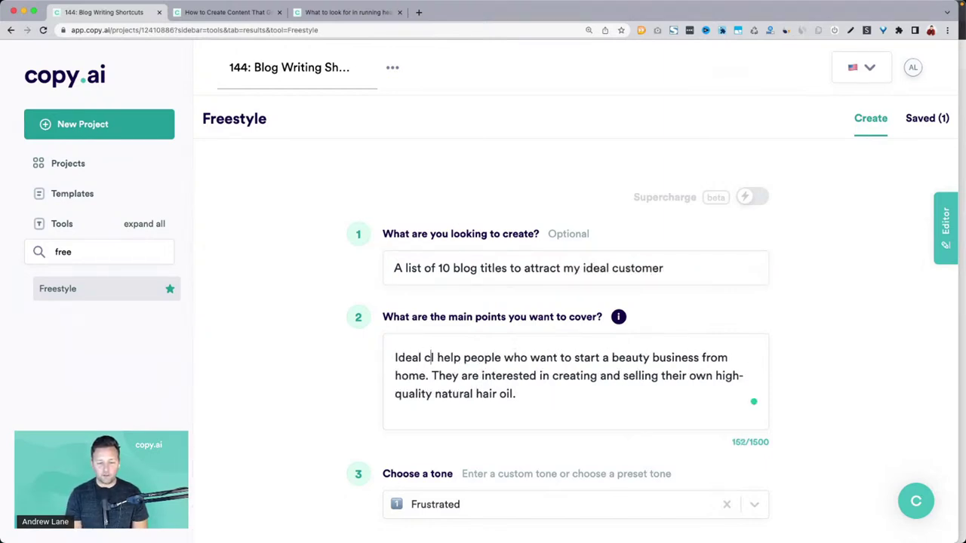
text(: I)
click(545, 393)
key(Return)
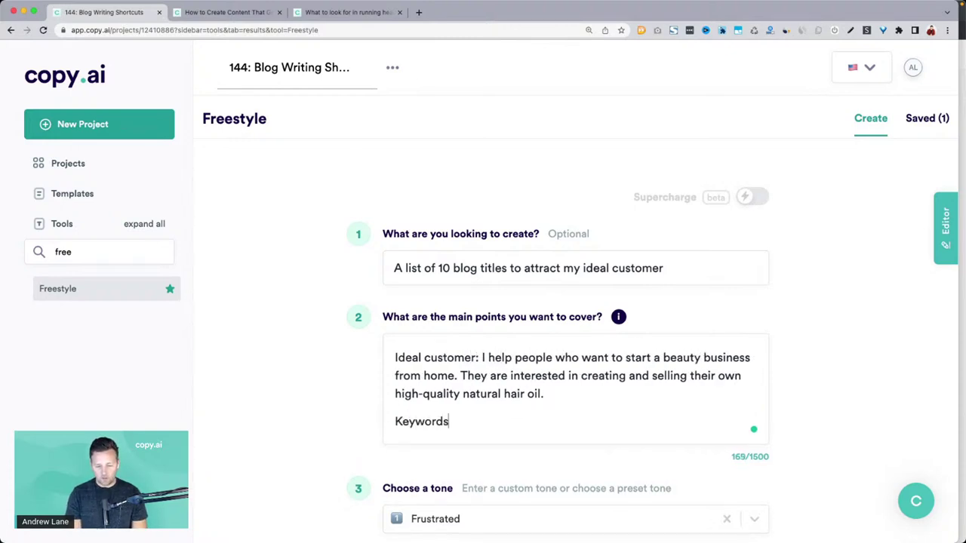
key(shift+alt+Left)
text(Topics:)
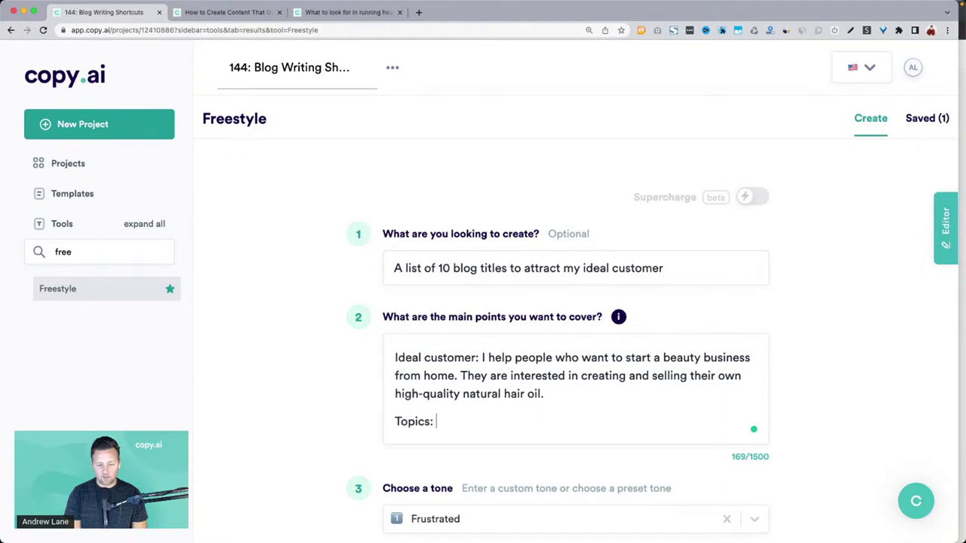
key(super+v)
Choose the Helpful tone and generate the blog title ideas.
scroll(578, 421, down, 2)
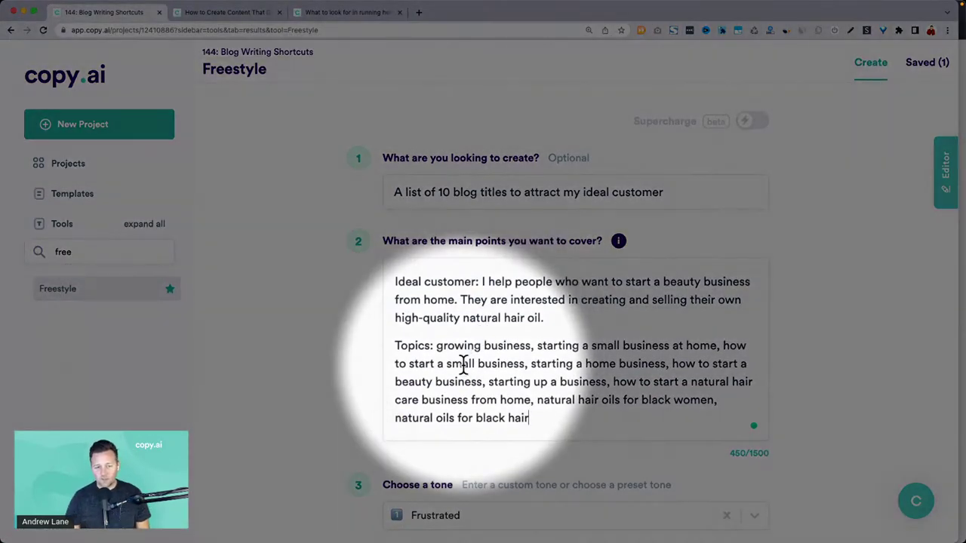
scroll(355, 356, down, 2)
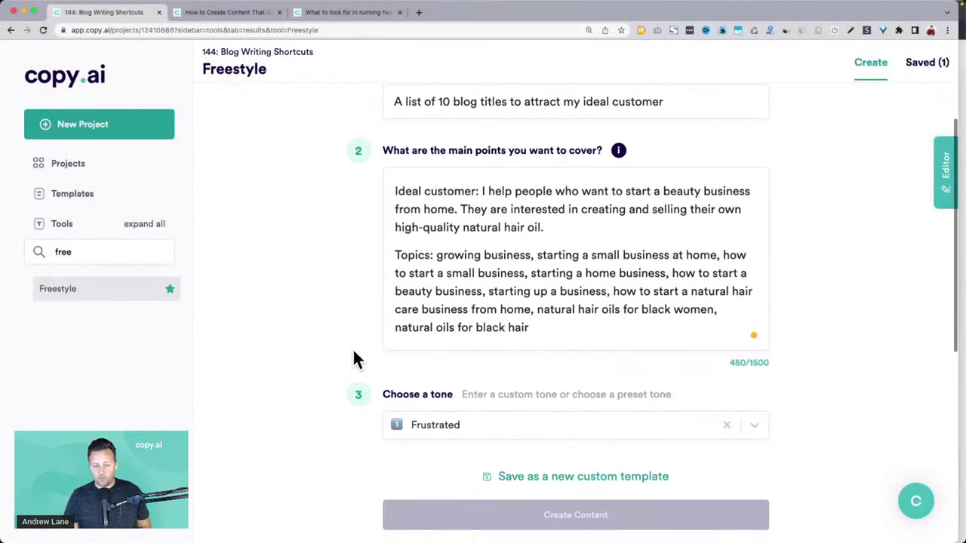
click(431, 423)
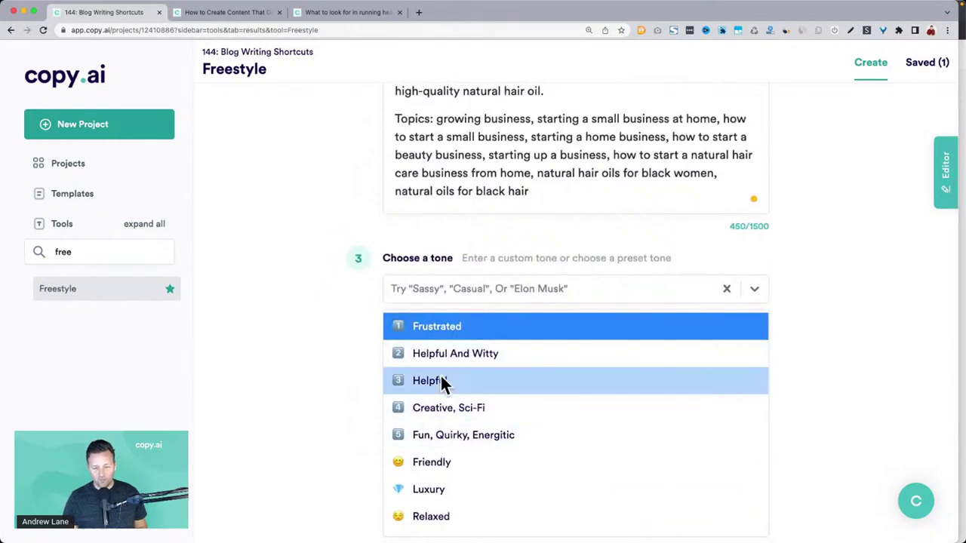
click(441, 380)
click(442, 385)
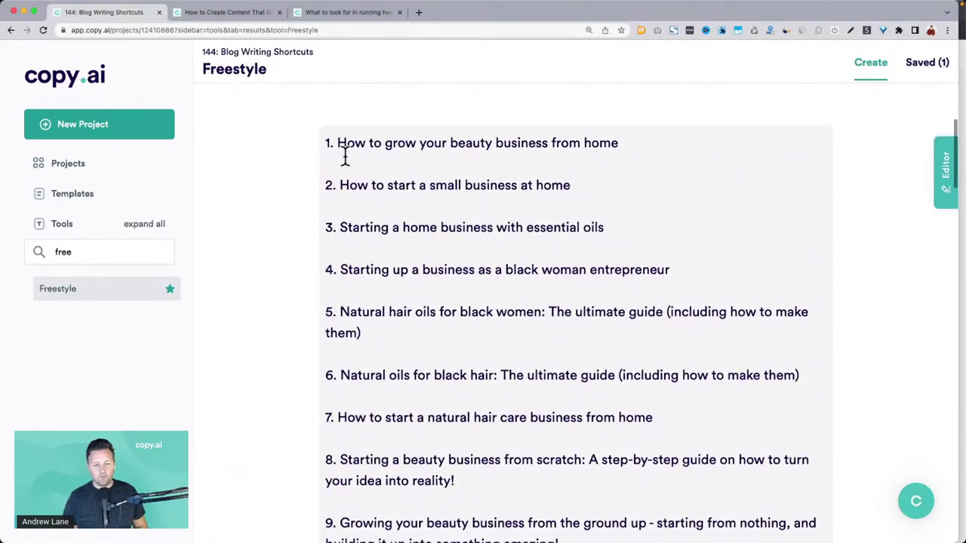
Highlight the first blog title, title 6 on natural oils for black hair, and title 9 on growing from the ground up.
drag(338, 145, 631, 146)
click(362, 273)
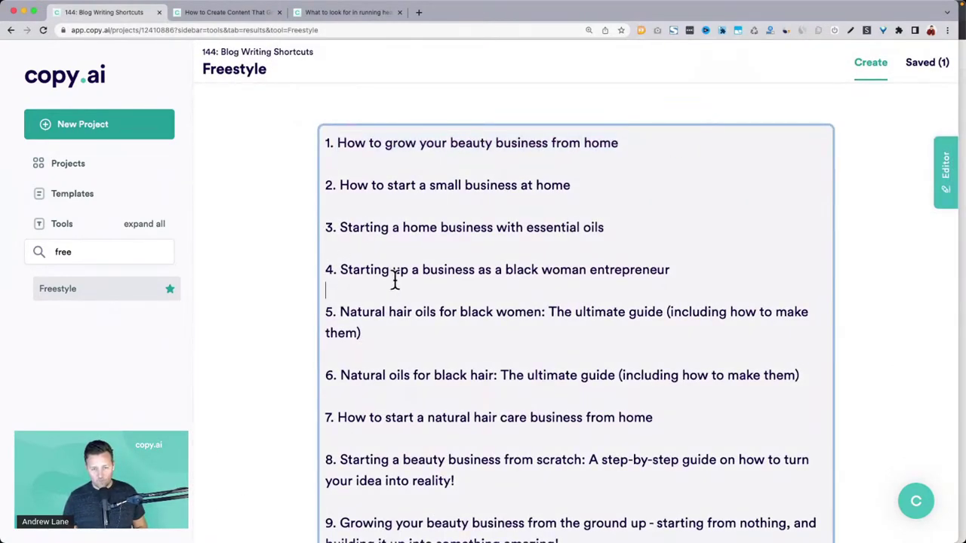
drag(340, 312, 618, 329)
scroll(619, 330, down, 2)
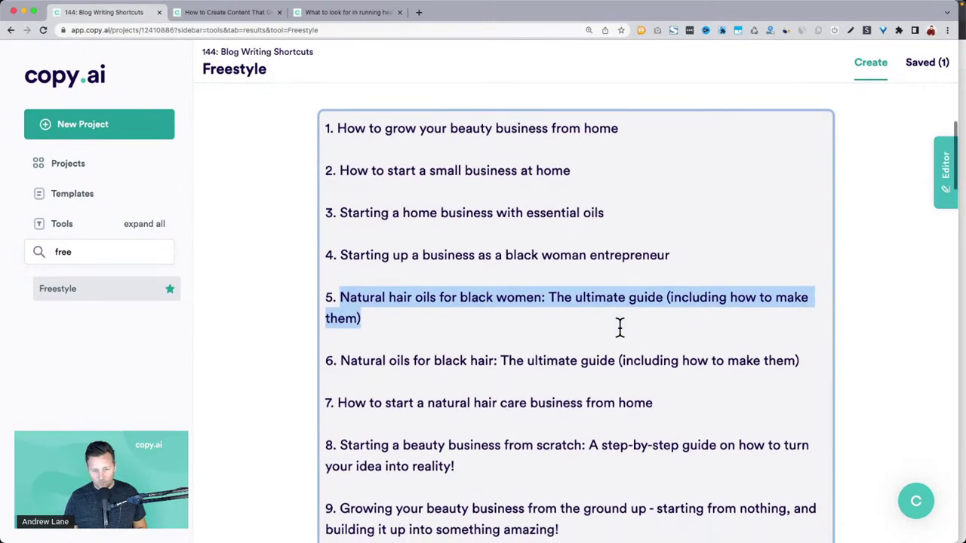
drag(350, 308, 777, 305)
scroll(419, 351, down, 1)
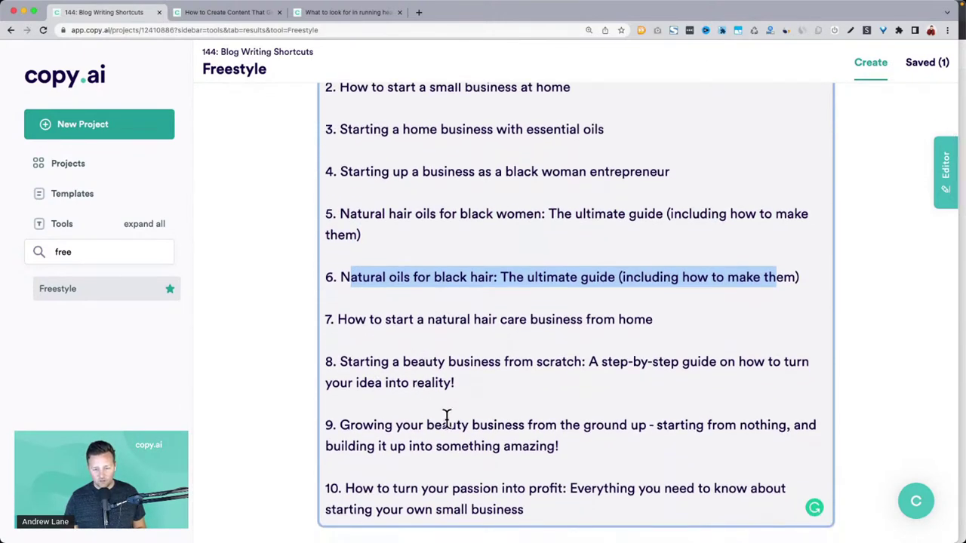
drag(611, 445, 394, 432)
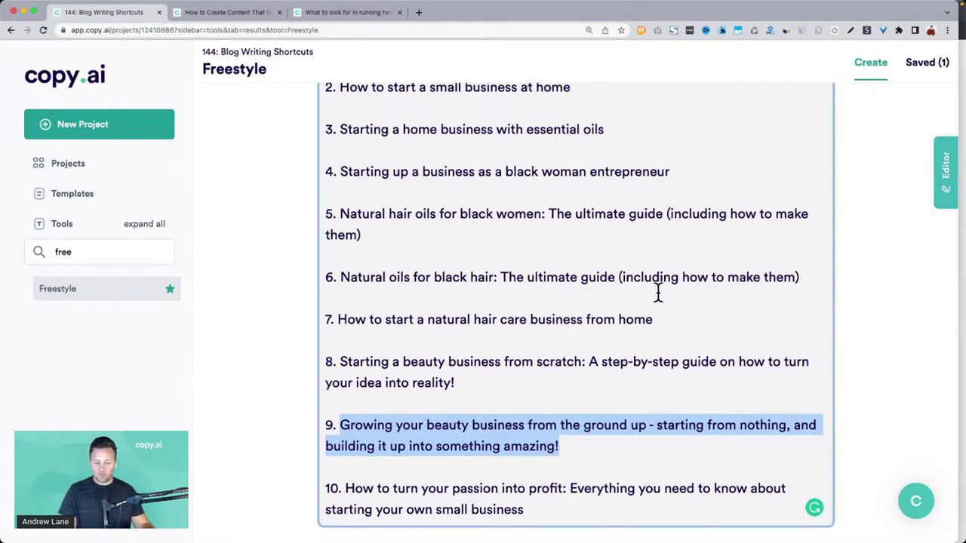
Review further title sets, such as 'How to Make $50,000 in One Year…', then scroll back up.
scroll(658, 294, down, 5)
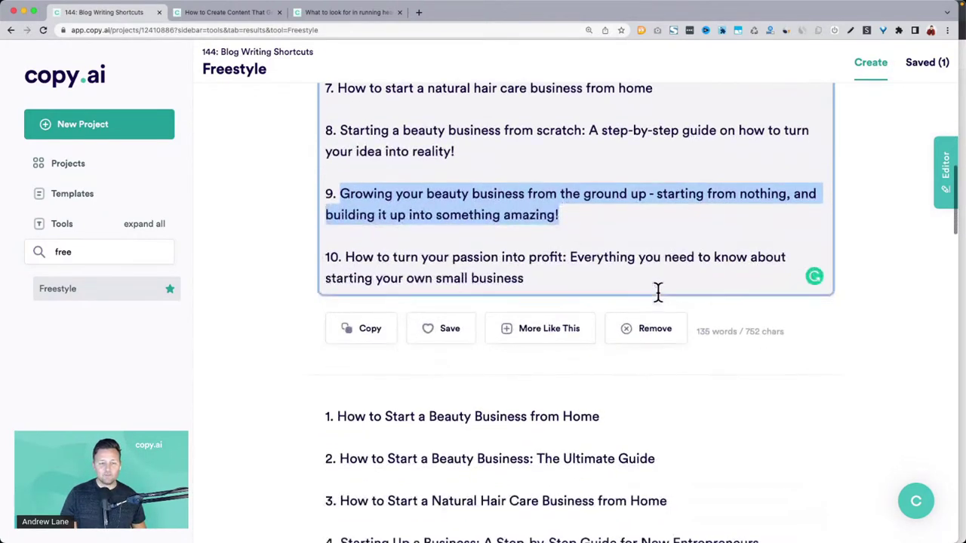
scroll(658, 295, down, 5)
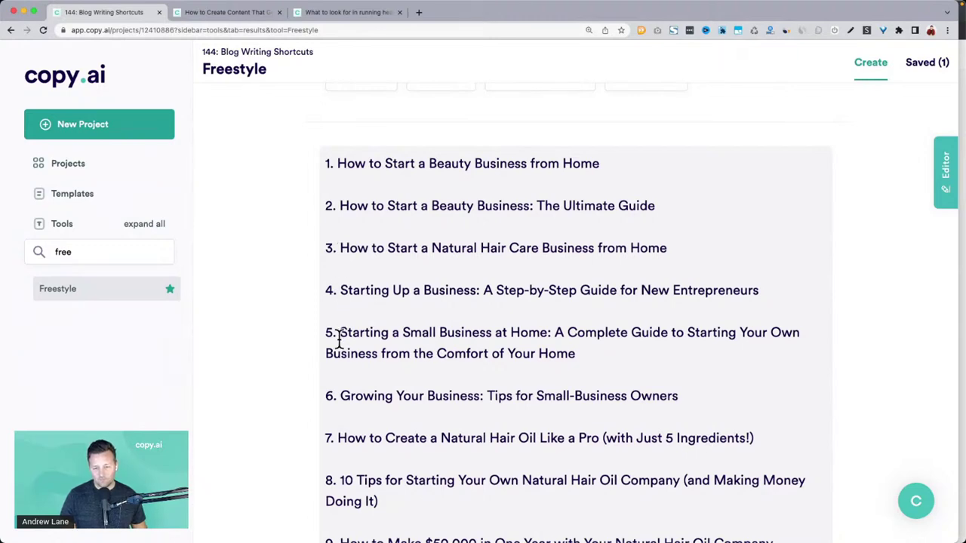
drag(339, 337, 606, 362)
scroll(606, 362, down, 3)
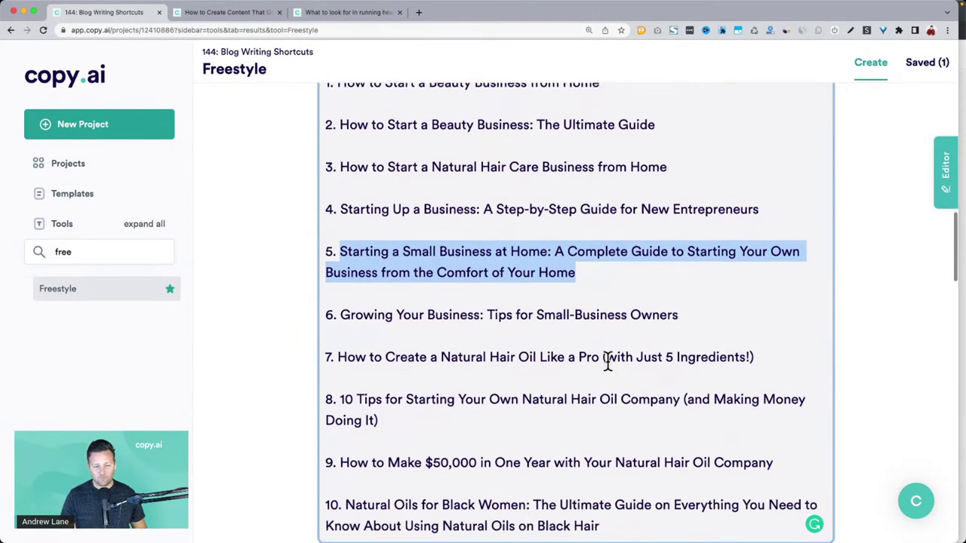
scroll(608, 360, down, 1)
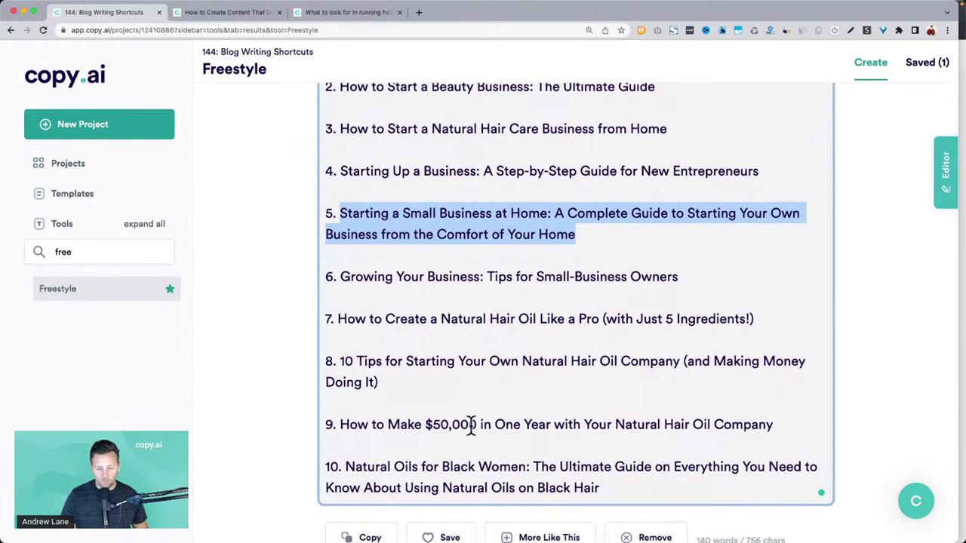
drag(330, 125, 581, 471)
scroll(594, 478, down, 4)
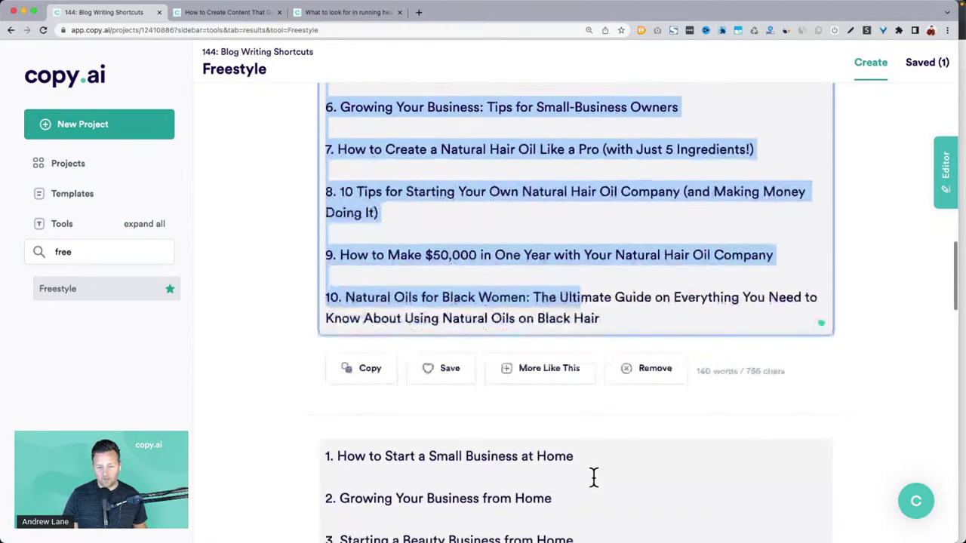
scroll(594, 478, down, 10)
scroll(593, 483, up, 20)
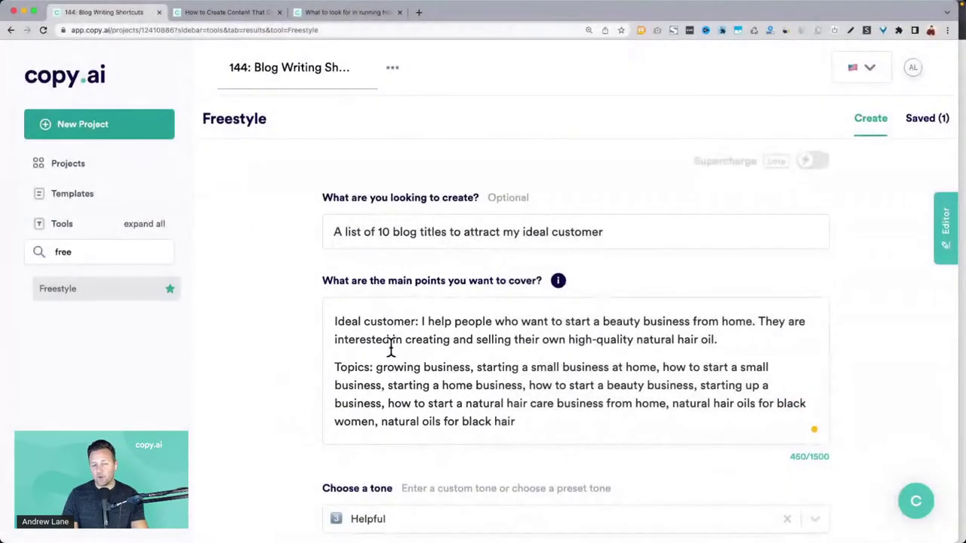
drag(376, 367, 554, 435)
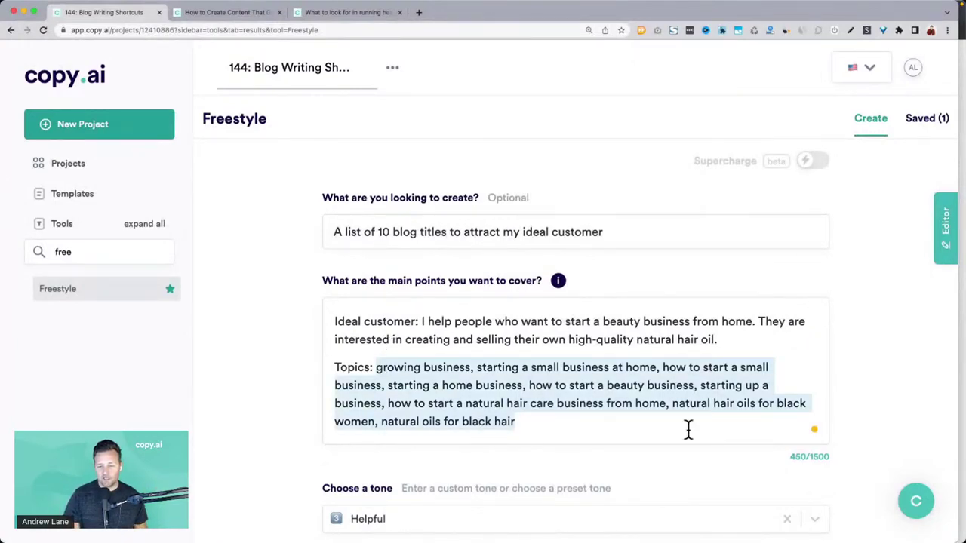
click(799, 417)
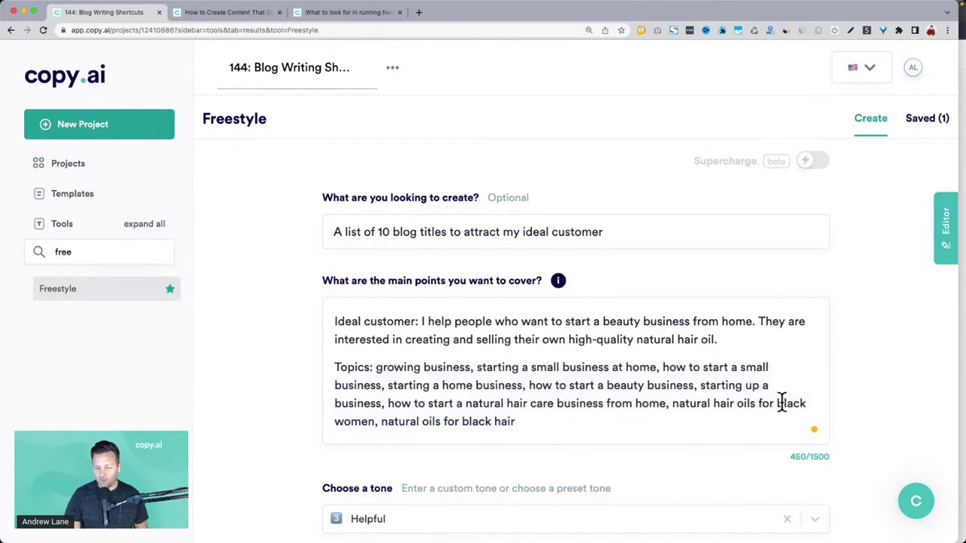
drag(777, 403, 373, 422)
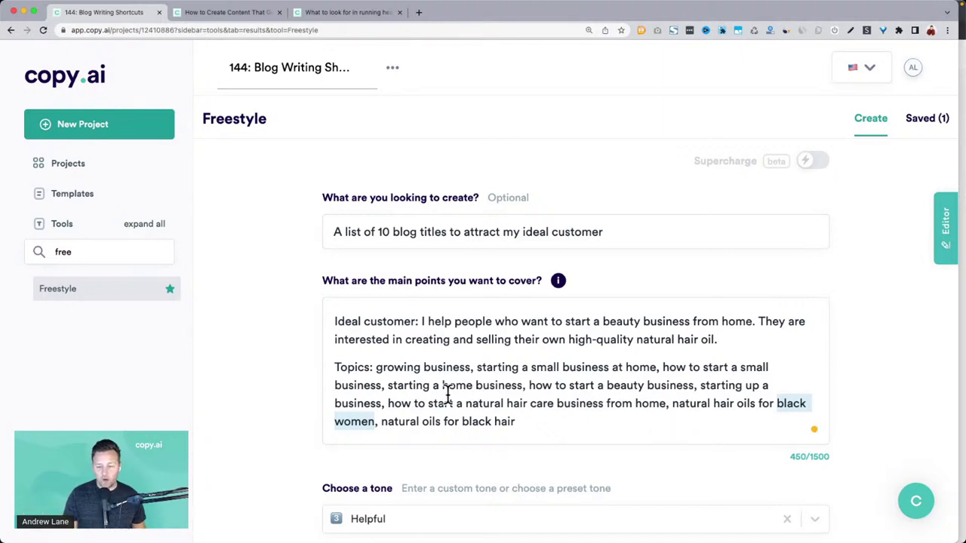
click(361, 415)
drag(375, 421, 771, 403)
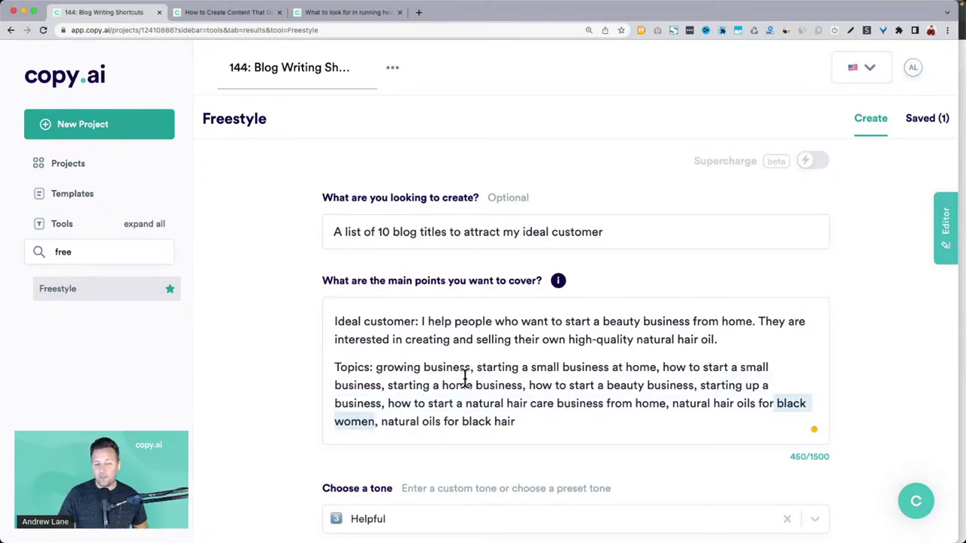
click(538, 388)
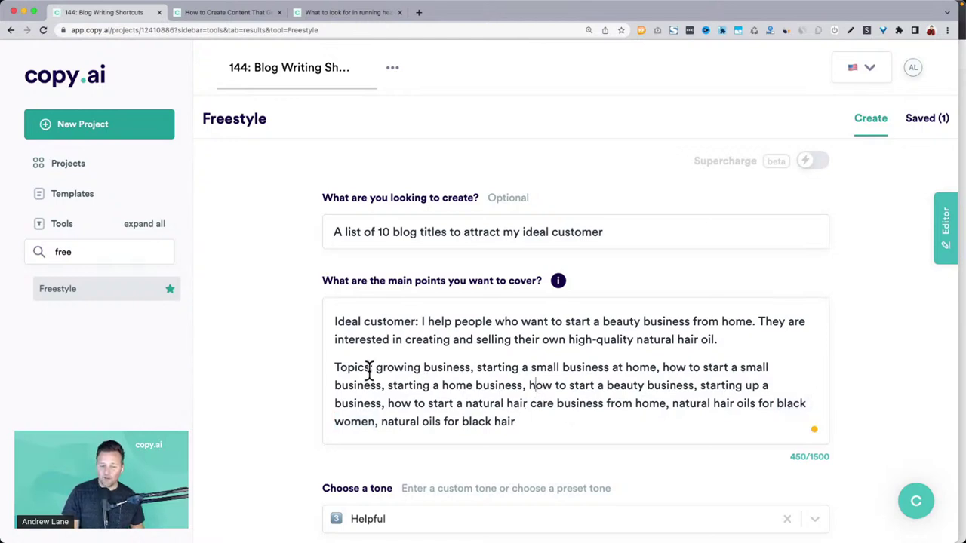
drag(335, 368, 576, 416)
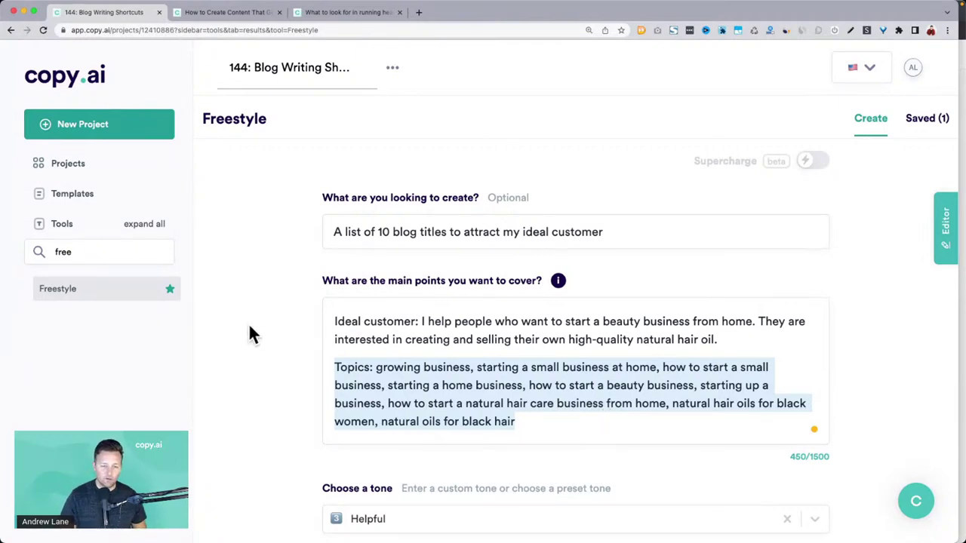
click(293, 406)
scroll(293, 389, down, 4)
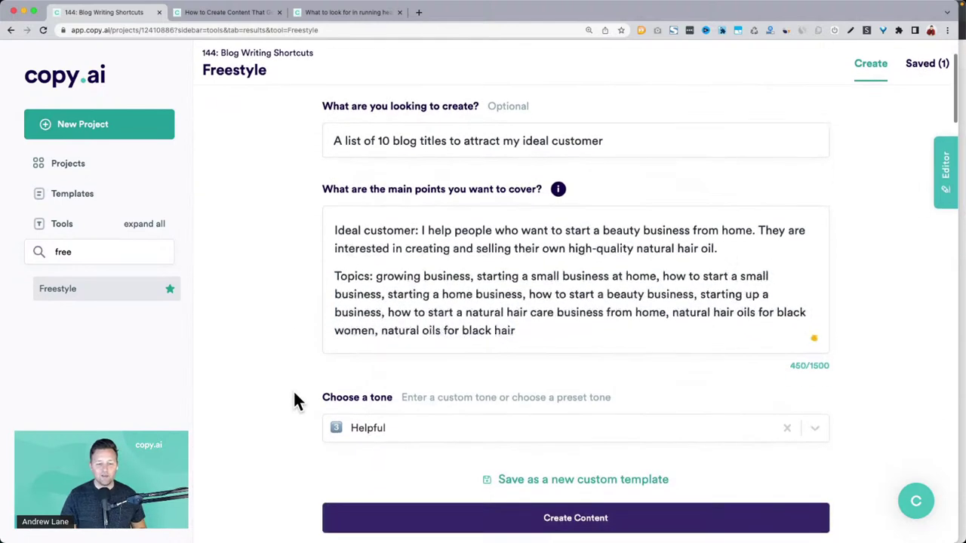
scroll(293, 400, down, 4)
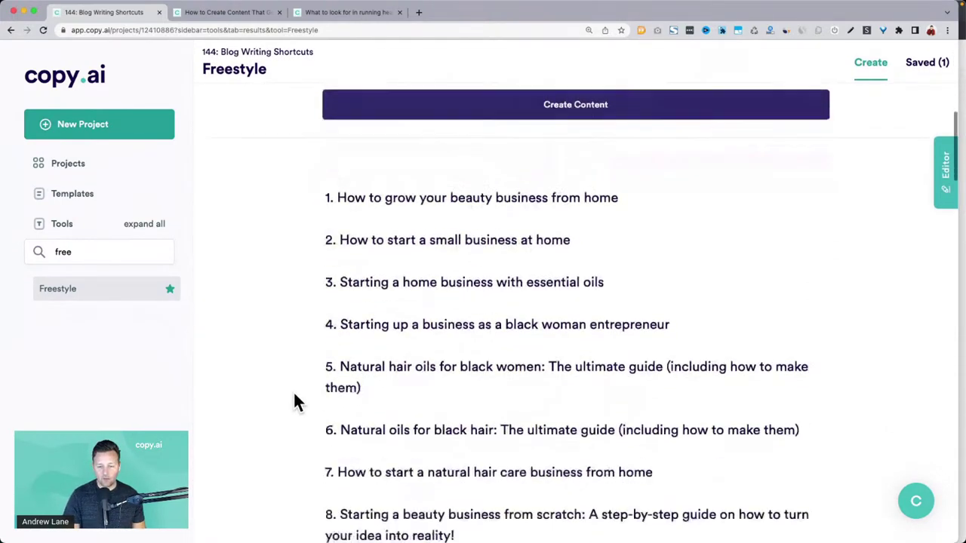
scroll(295, 401, up, 10)
Search the tools for 'audi' and open the Audience Refiner.
double_click(80, 252)
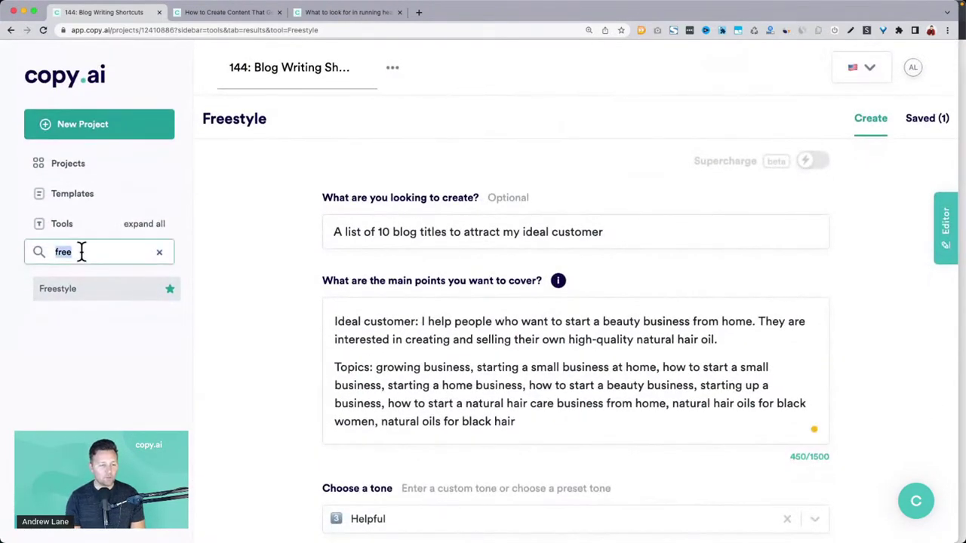
text(audi)
click(80, 294)
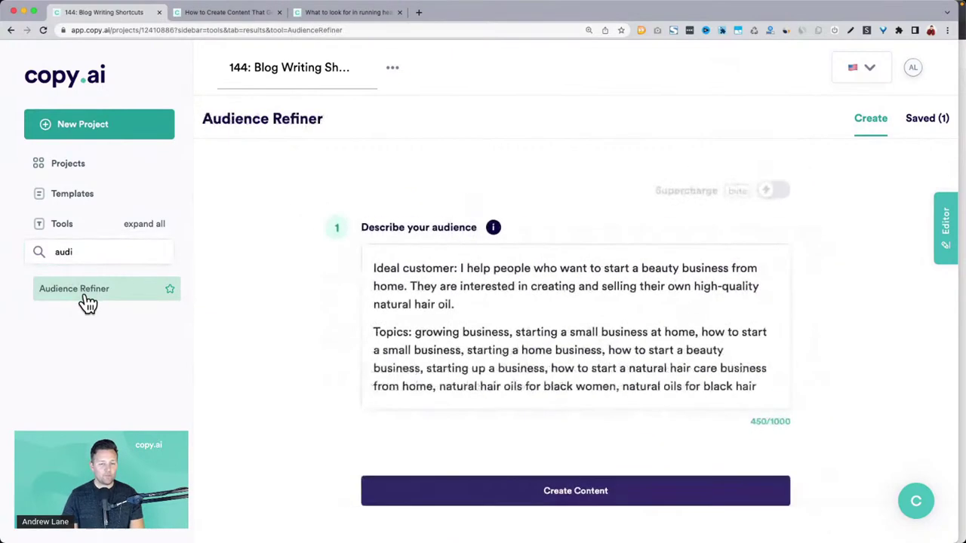
Delete the Topics paragraph and the 'Ideal customer:' prefix, then generate audience descriptions.
triple_click(458, 369)
key(BackSpace)
key(BackSpace)
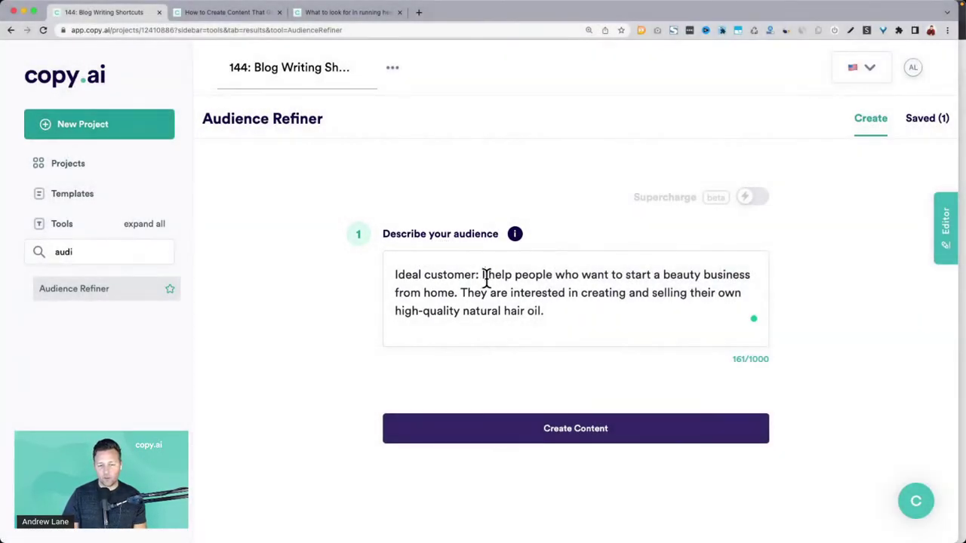
drag(487, 278, 394, 277)
key(BackSpace)
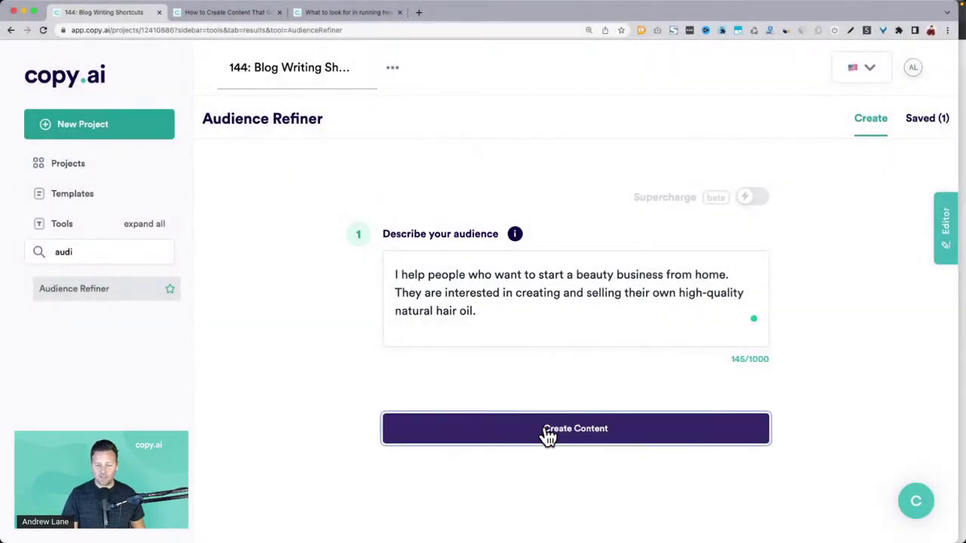
click(545, 427)
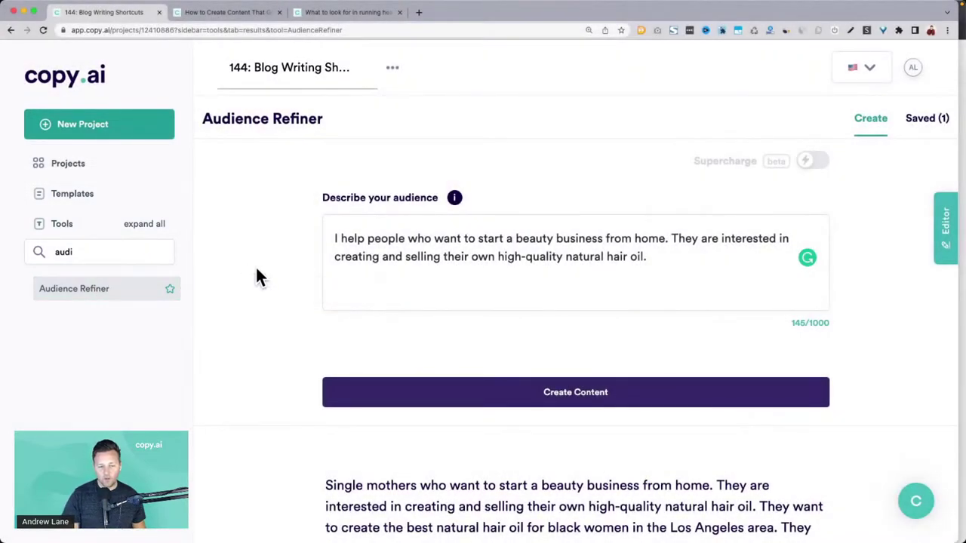
Select the first generated audience description, noting its Los Angeles area mention.
scroll(313, 269, down, 5)
drag(329, 270, 576, 353)
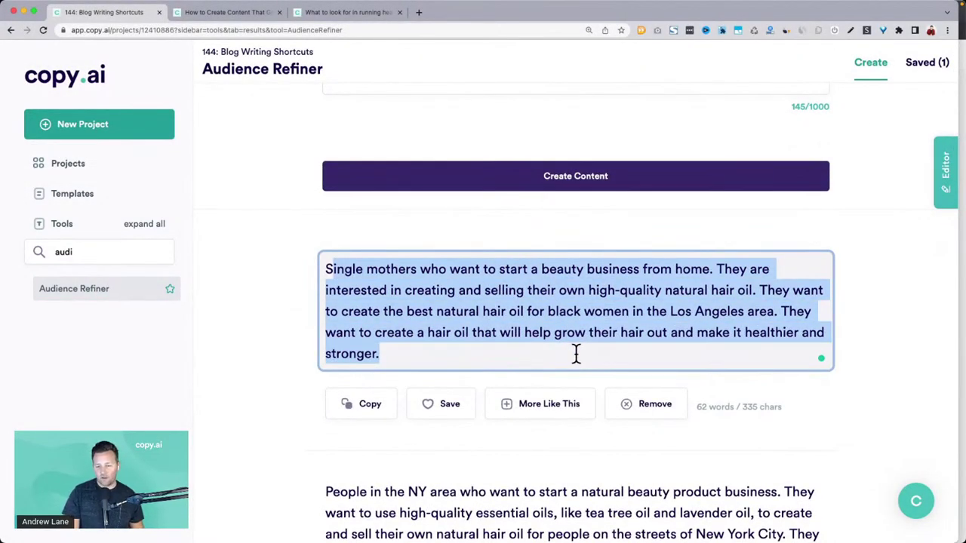
click(759, 315)
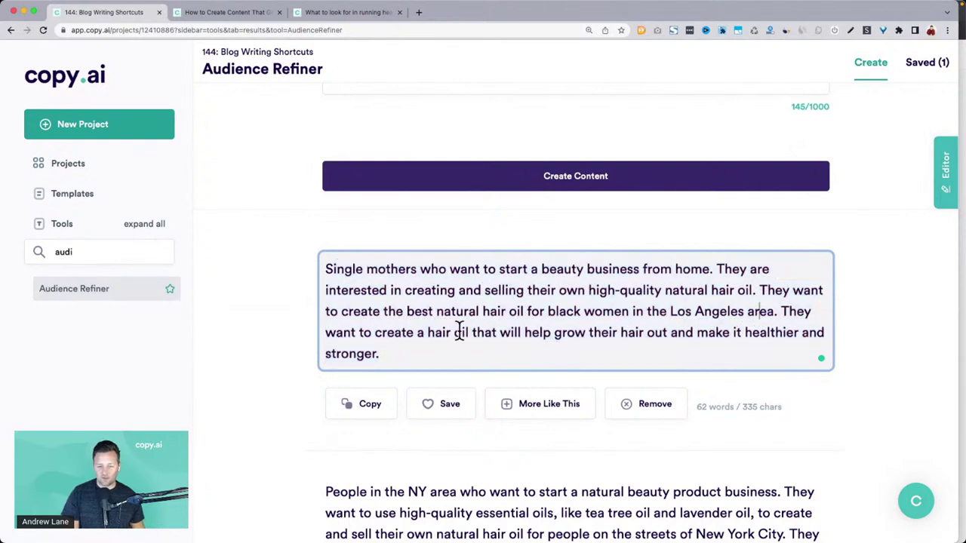
drag(405, 351, 326, 270)
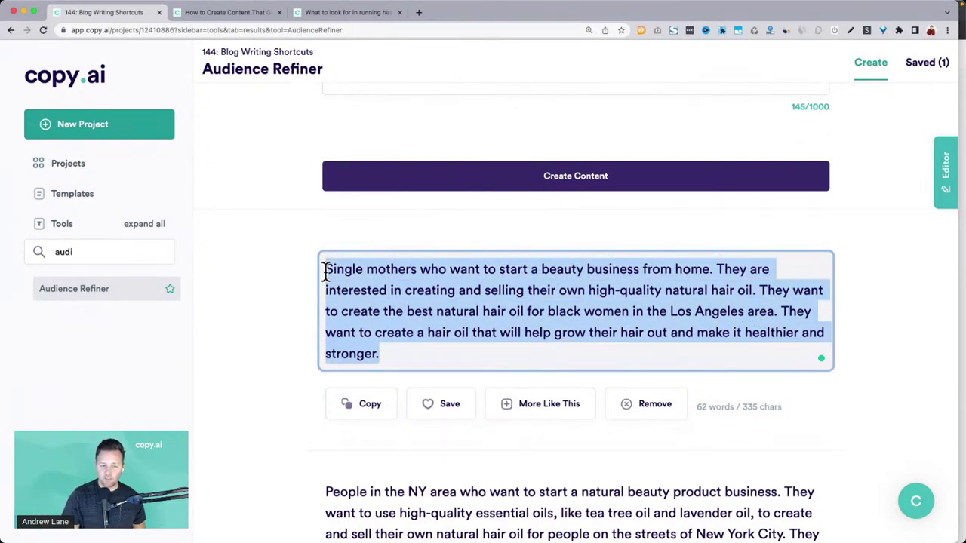
click(536, 306)
drag(670, 311, 763, 313)
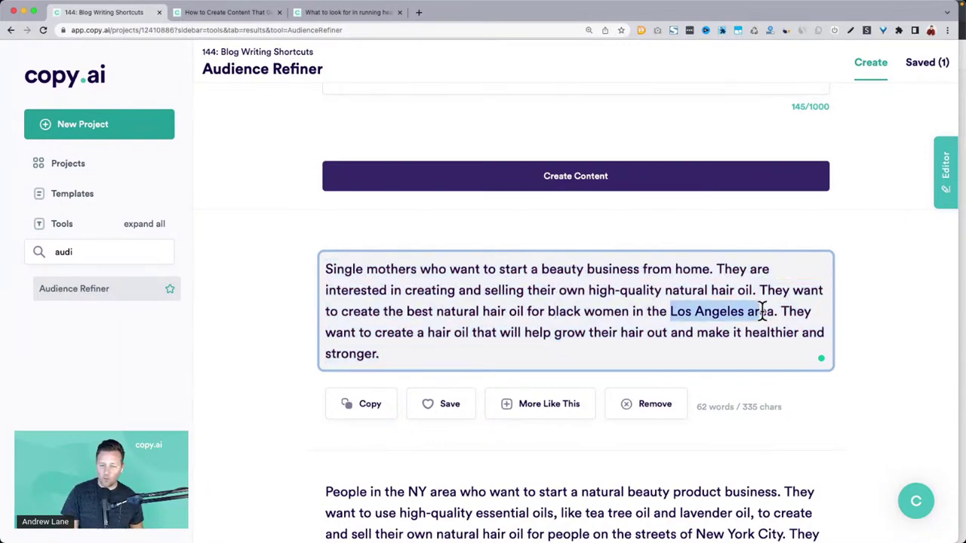
drag(324, 269, 498, 352)
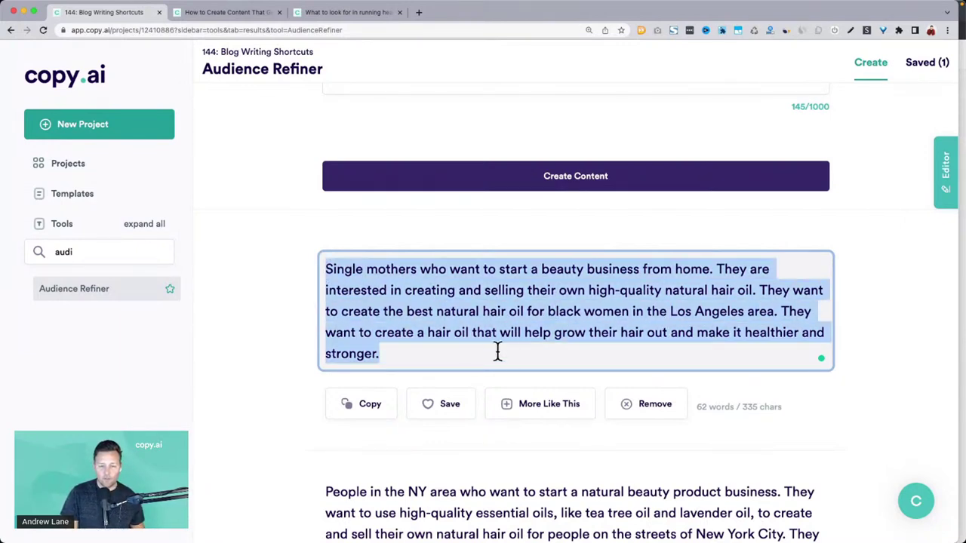
Scroll through the remaining audience descriptions, then show the overview of all open windows.
scroll(513, 367, down, 3)
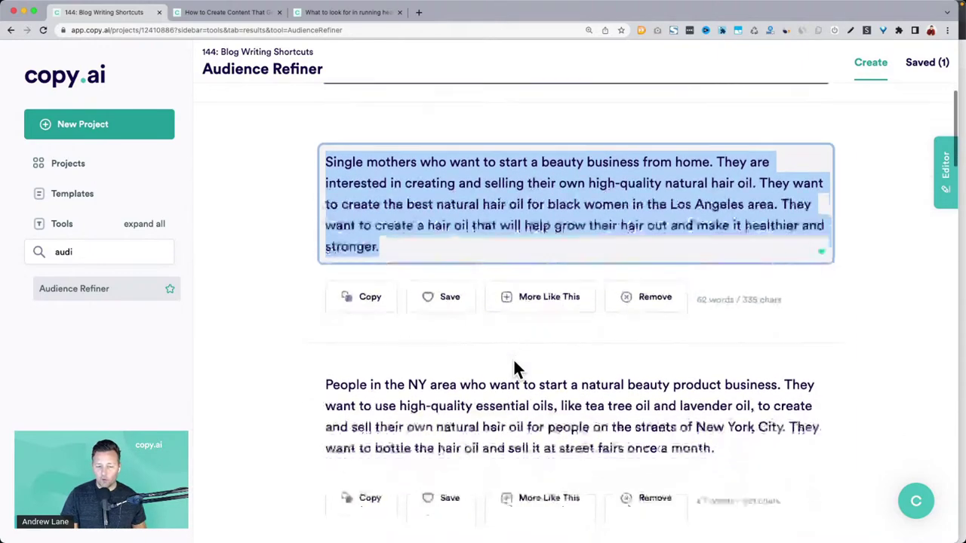
scroll(513, 368, down, 3)
scroll(482, 324, down, 5)
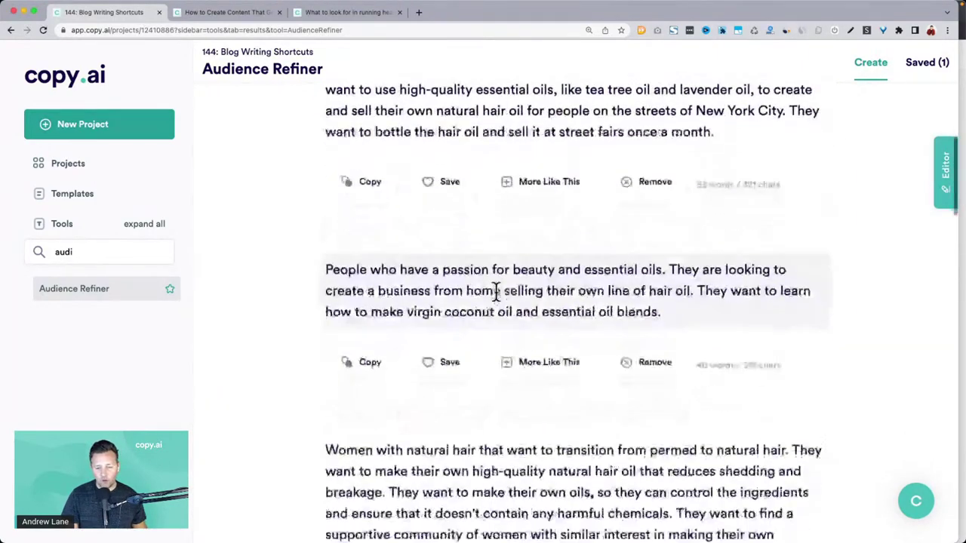
scroll(609, 271, down, 2)
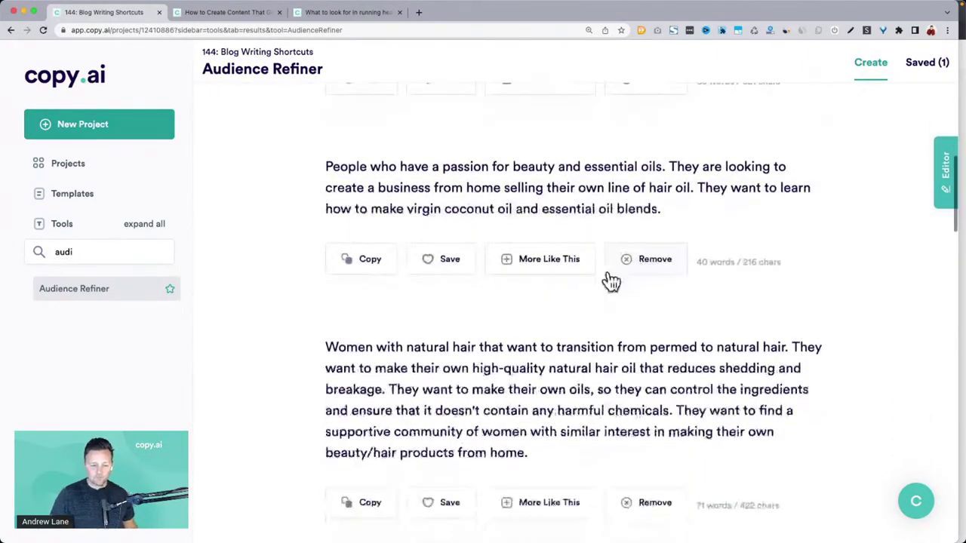
scroll(609, 279, up, 10)
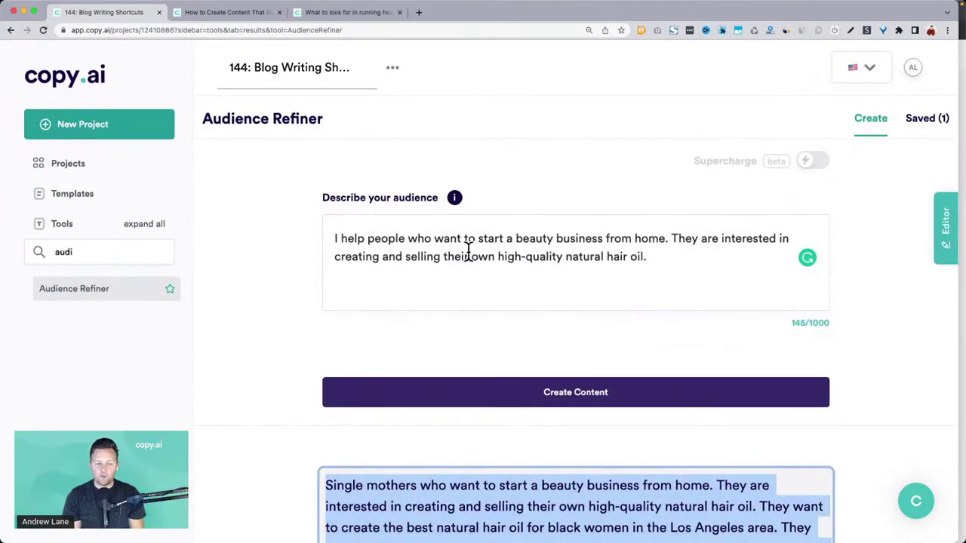
click(267, 190)
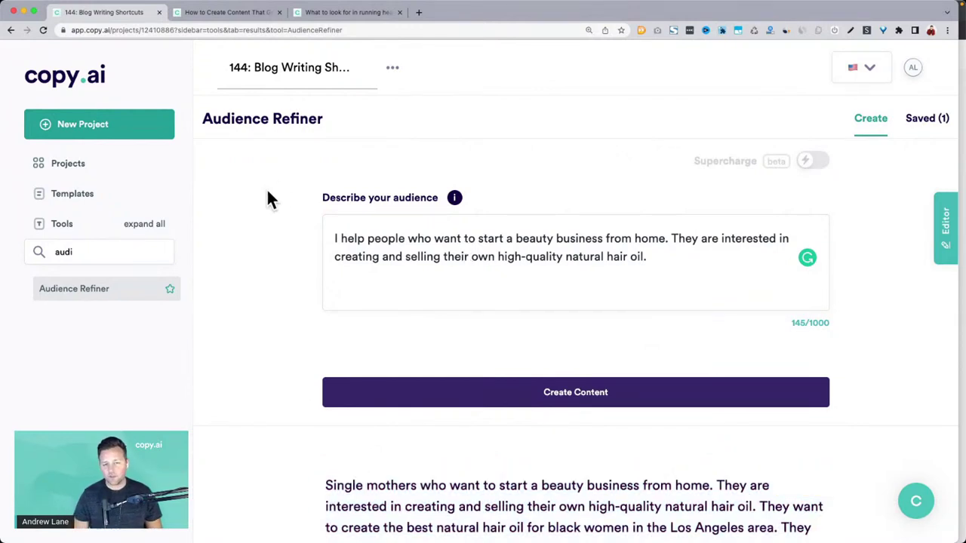
key(ctrl+Up)
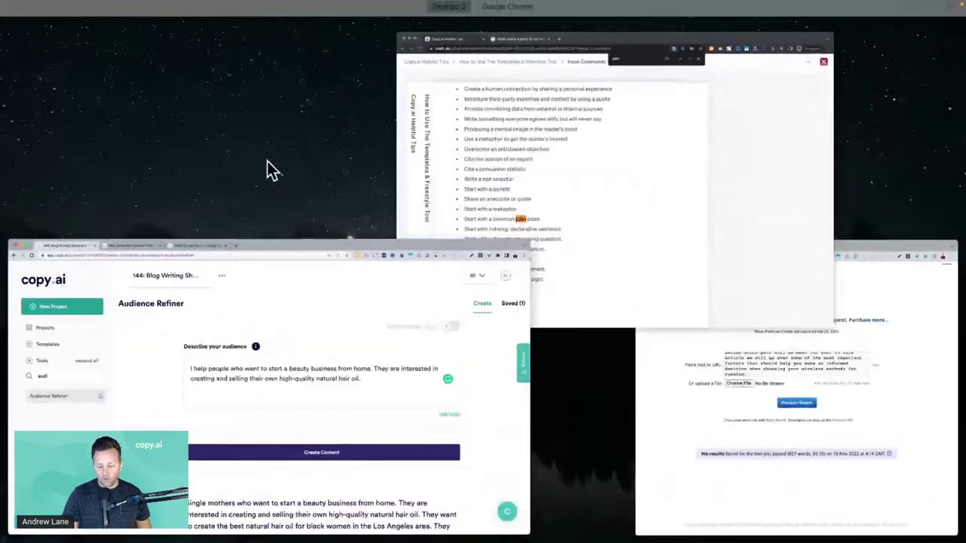
Return to Copy.ai and replace the tool search with 'free' to list Freestyle.
key(ctrl+Up)
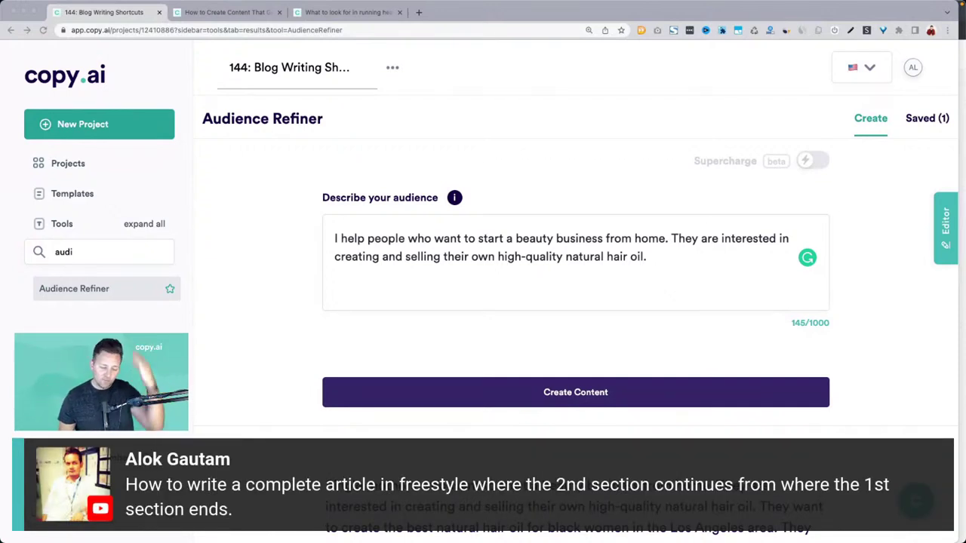
click(60, 251)
key(BackSpace)
key(BackSpace)
key(BackSpace)
key(BackSpace)
text(free)
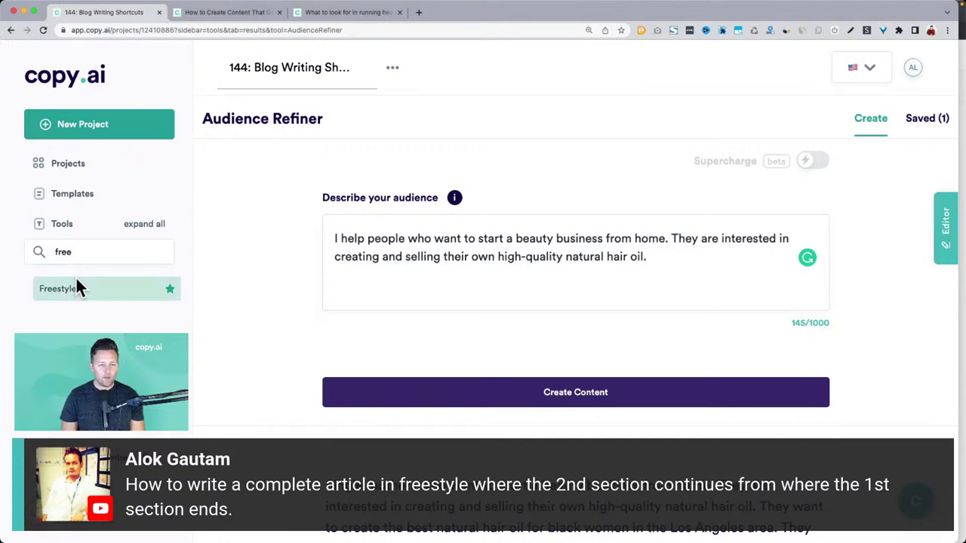
Switch to Craft, go to the Copy.ai Helpful Tips page and dismiss the find bar.
key(ctrl+Up)
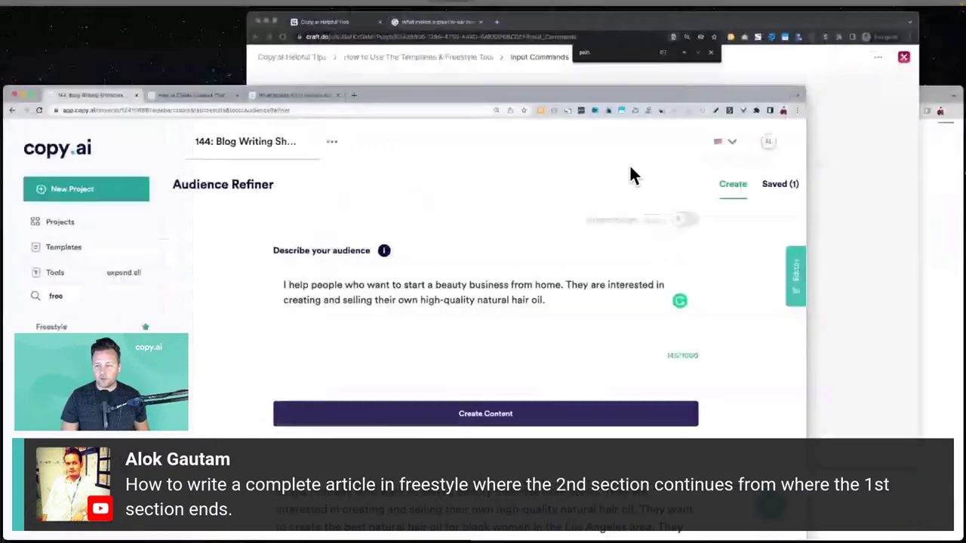
click(730, 149)
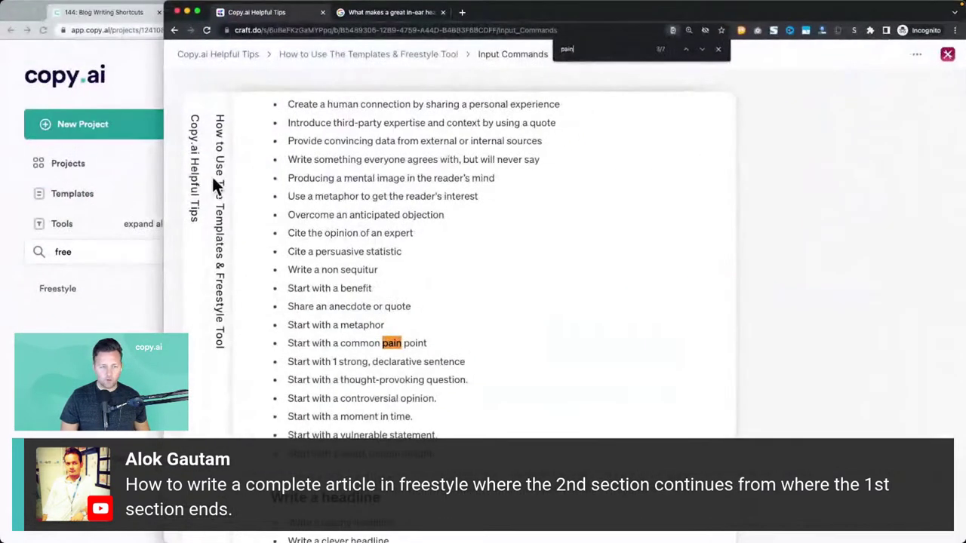
click(219, 53)
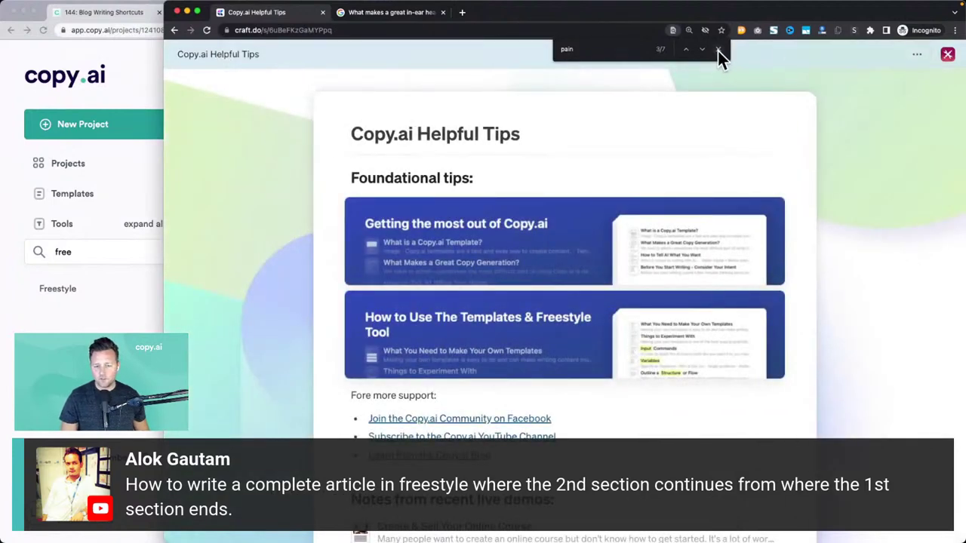
click(717, 50)
scroll(641, 204, down, 5)
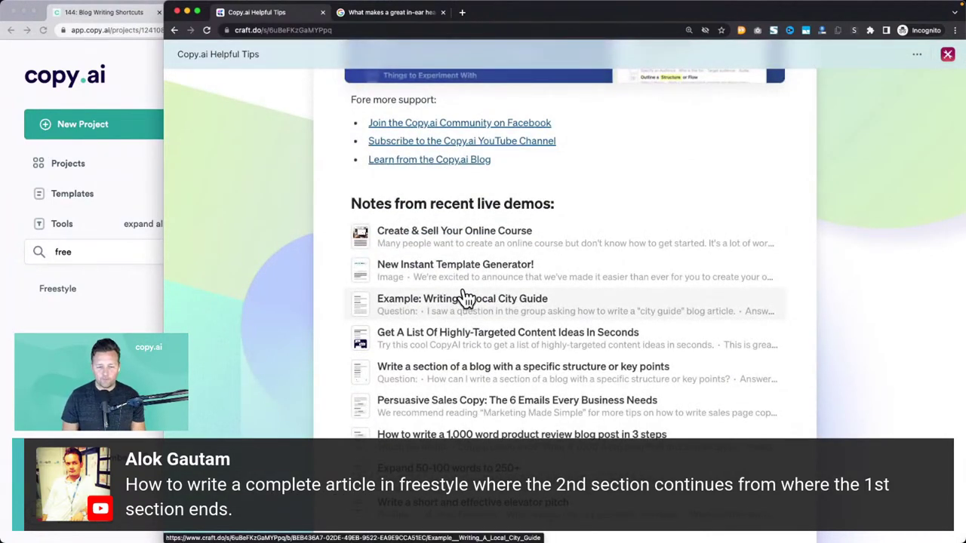
scroll(466, 298, down, 1)
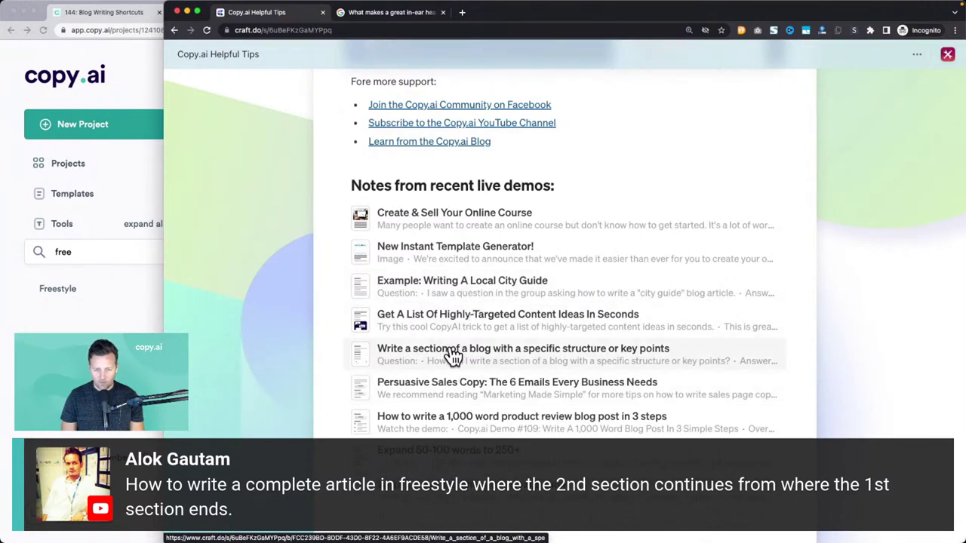
Open the 'Write a section of a blog…' tip and enlarge its Freestyle example screenshot.
click(494, 356)
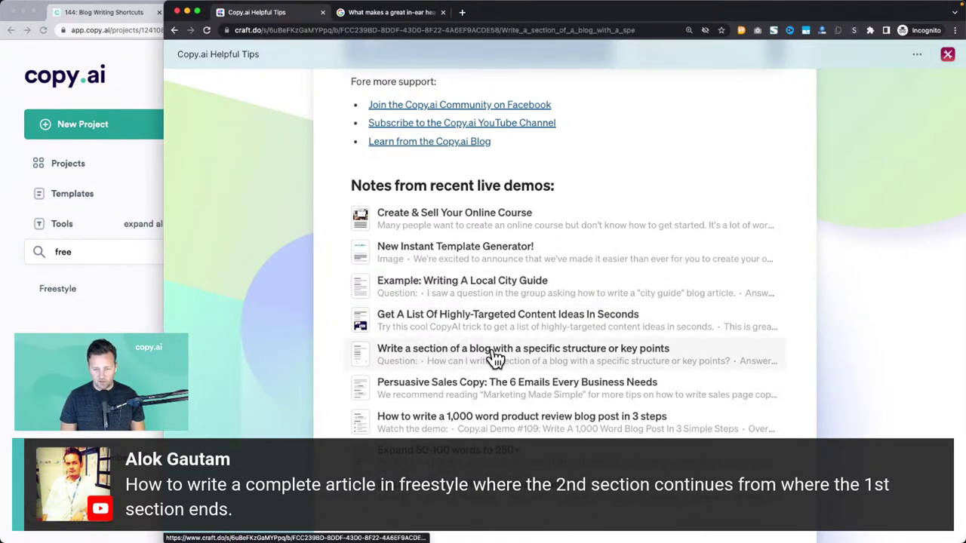
scroll(661, 333, down, 5)
click(656, 346)
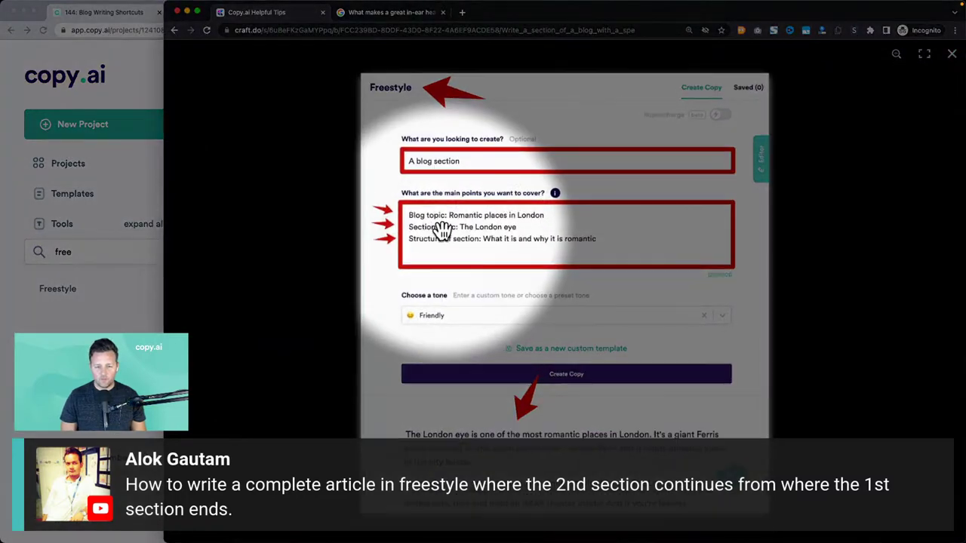
click(444, 231)
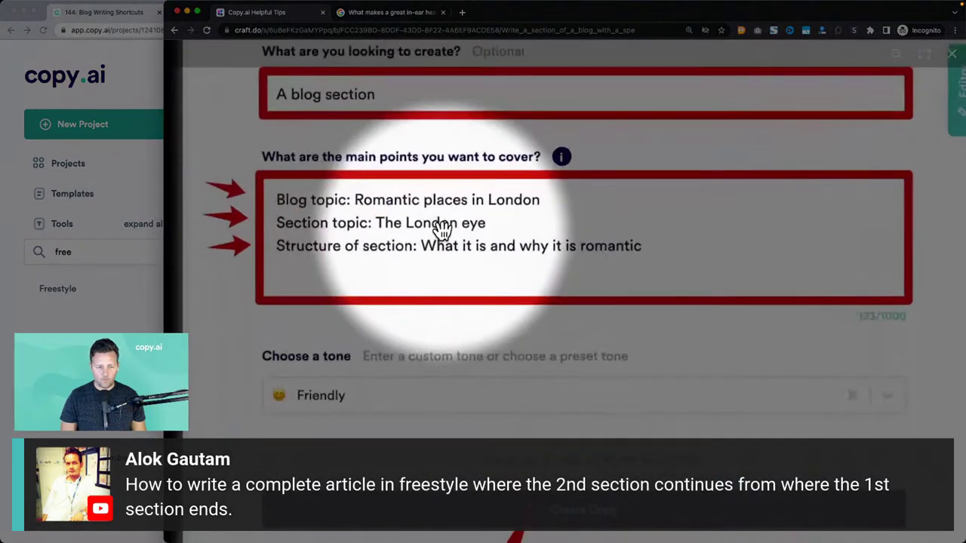
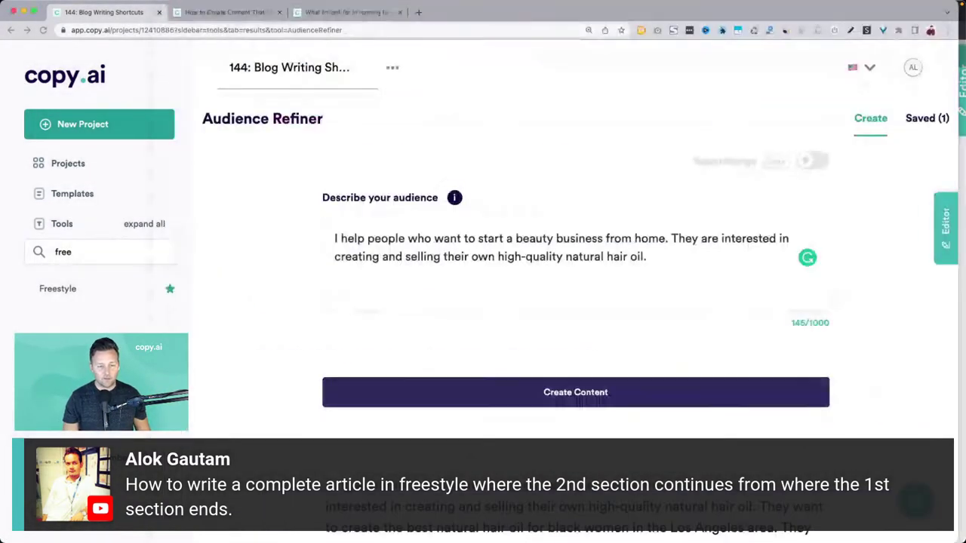
Open the Freestyle tool from the sidebar tool search.
double_click(84, 251)
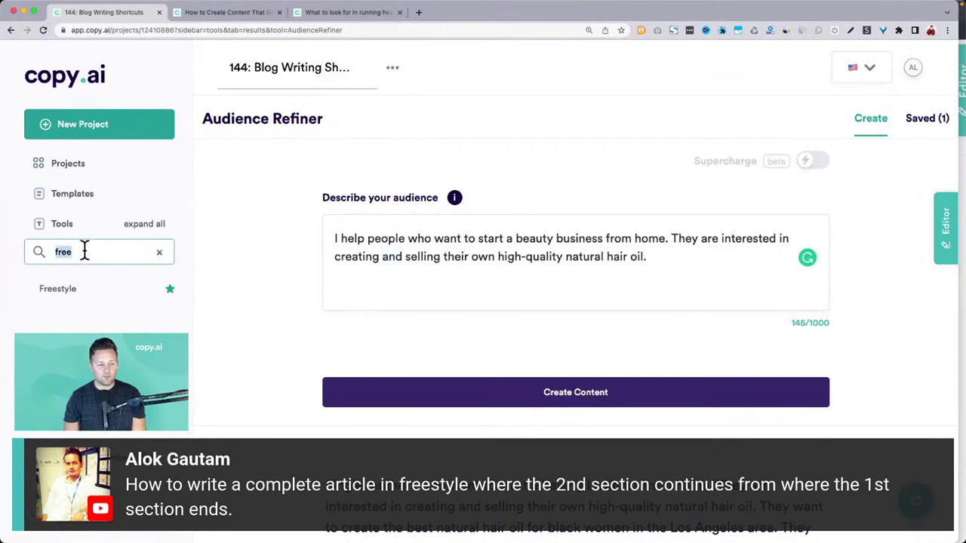
click(70, 294)
Request 'A section of a blog article' and replace the main points with the social media blog title.
click(475, 261)
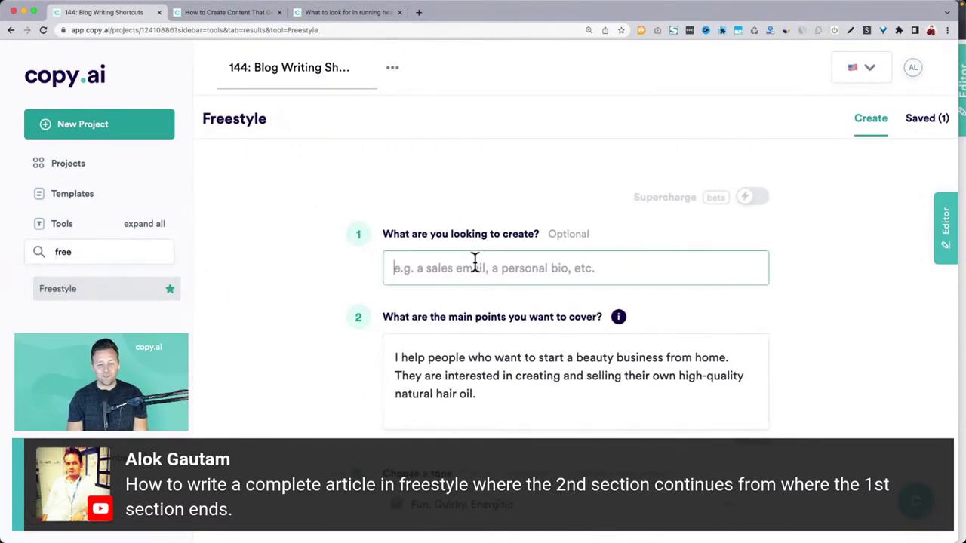
text(A section of a )
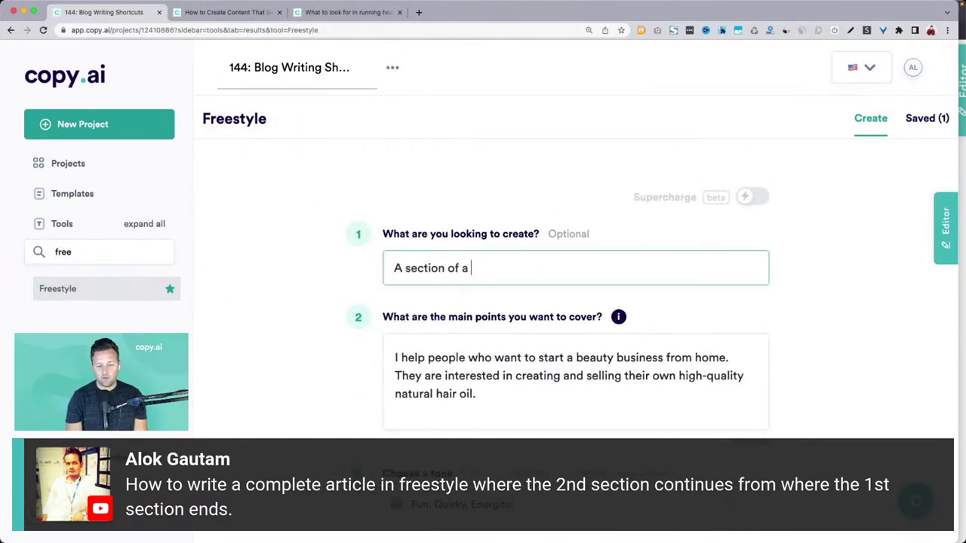
text(blog article)
key(Tab)
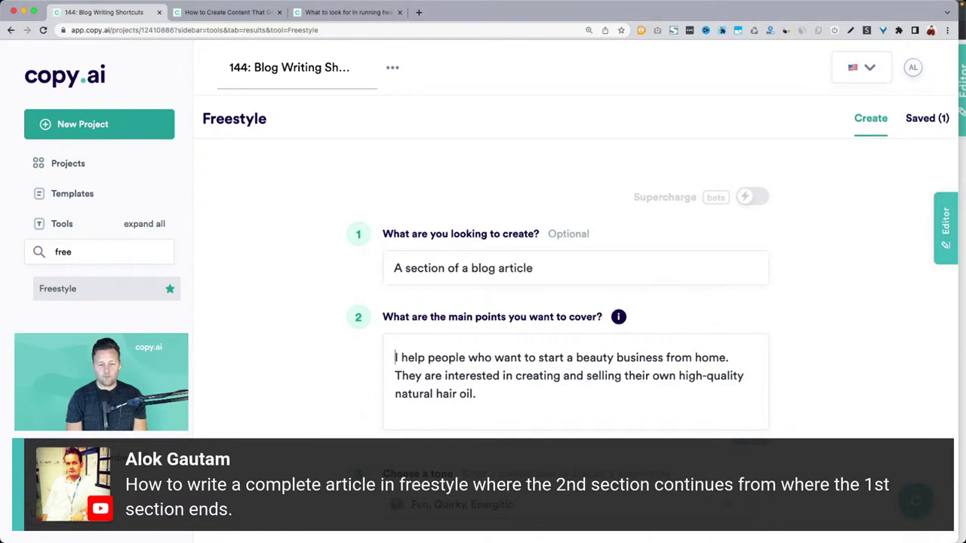
key(ctrl+a)
key(BackSpace)
text(Blog title)
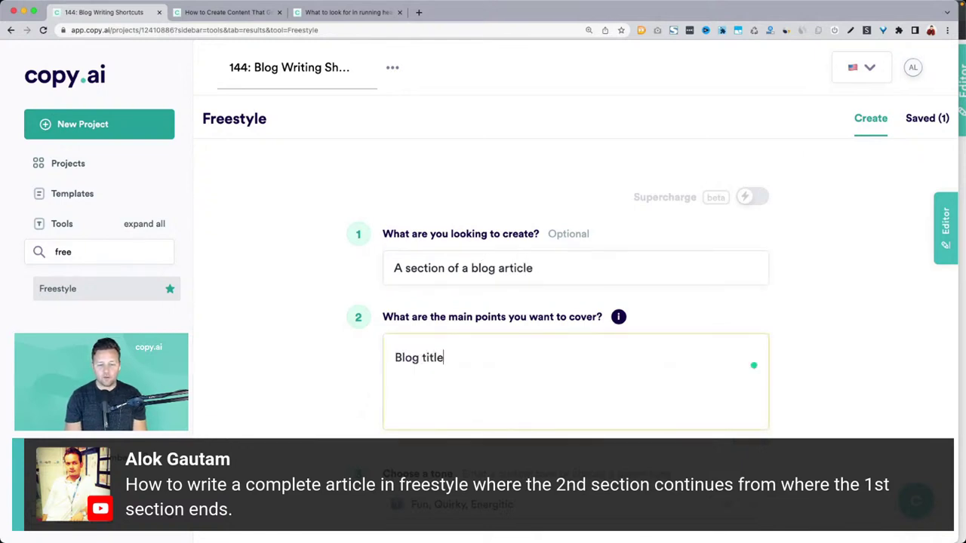
text(: how to mark)
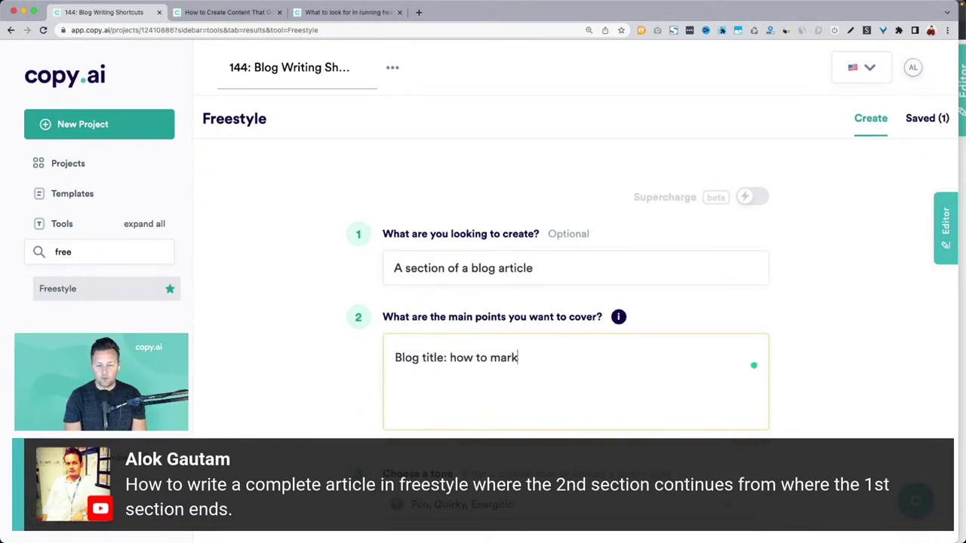
text(et your business on socie)
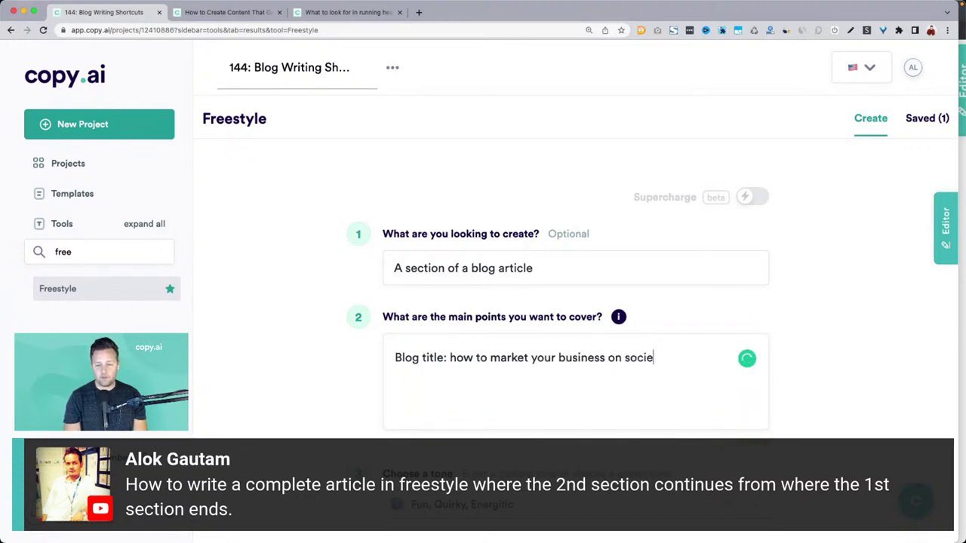
text(l media)
Add main-point lines 'Previous section: Visual content' and 'This section: Written content'.
key(Return)
text(Prev)
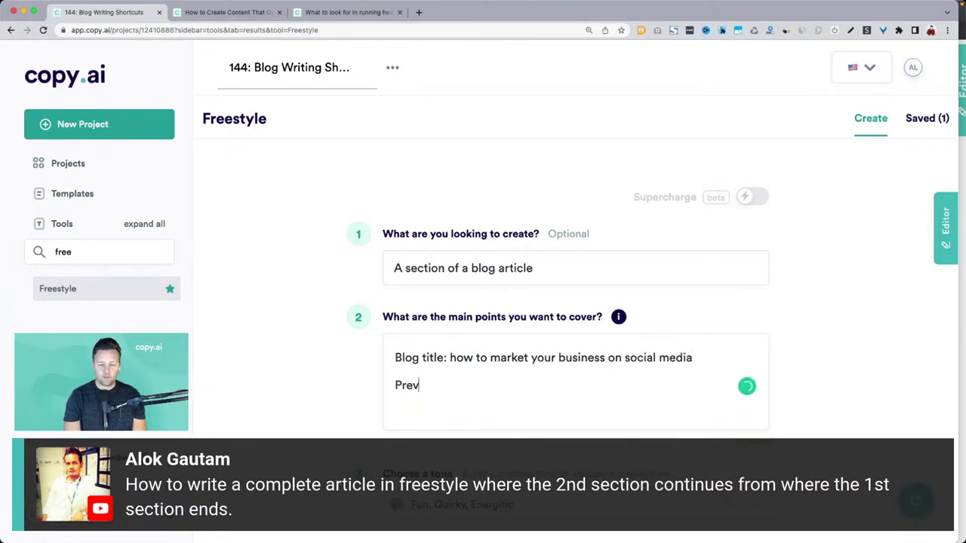
text(ious section: )
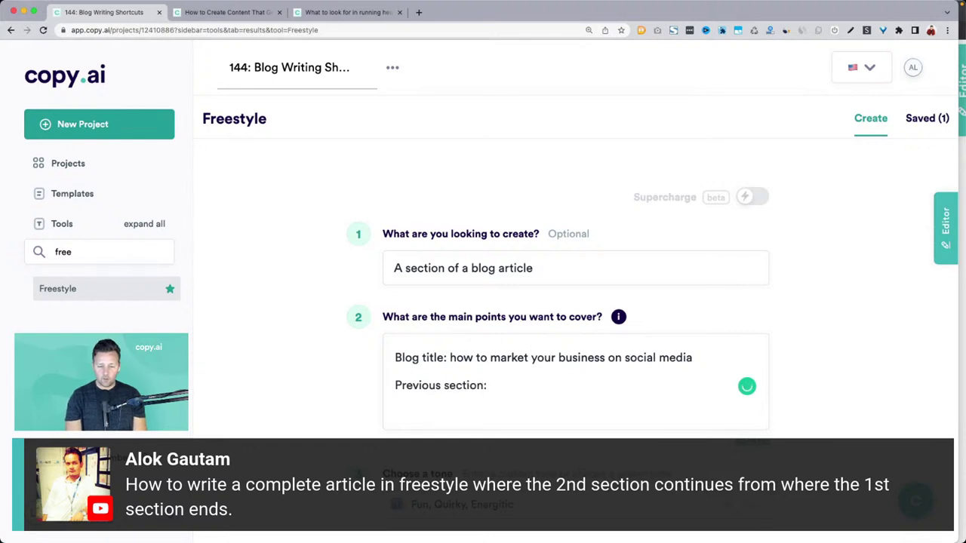
text(Visual conte)
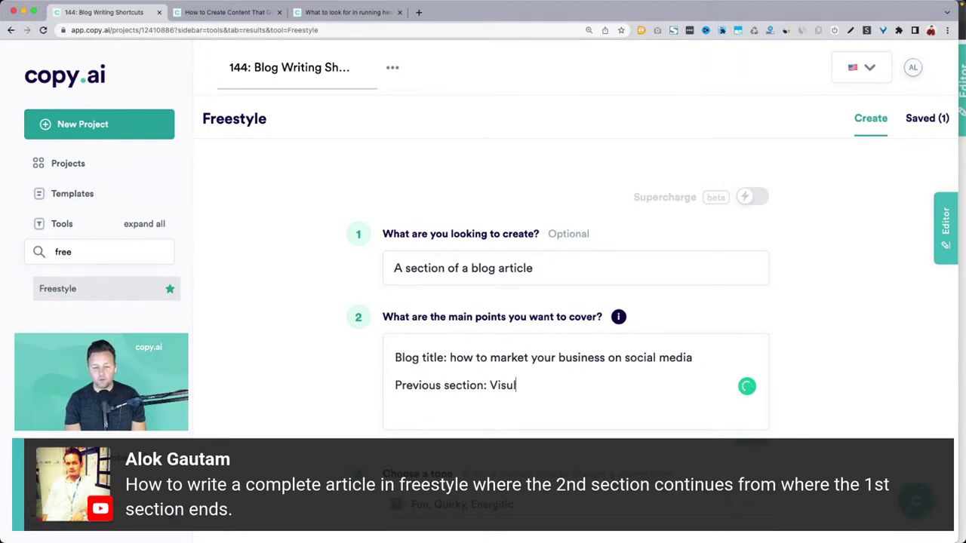
text(nte)
key(Return)
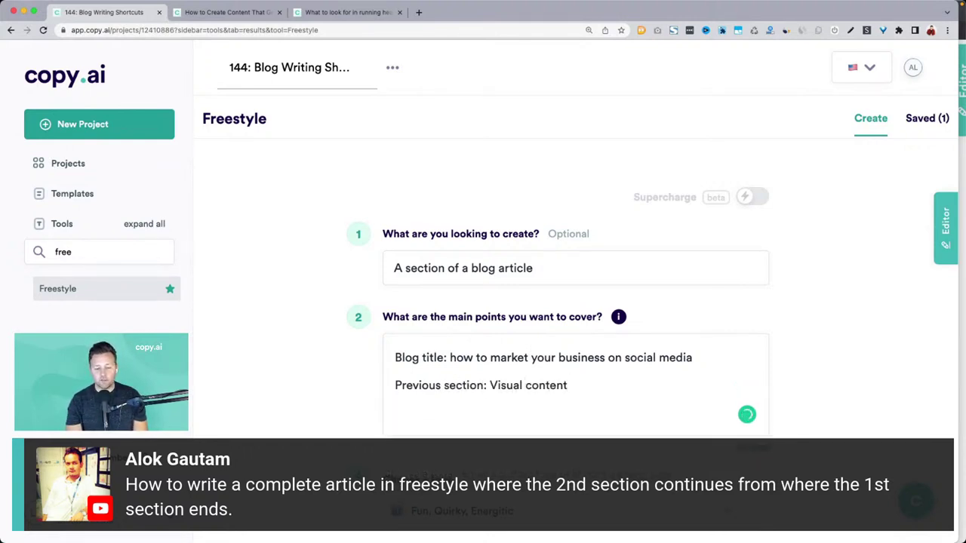
text(This section: )
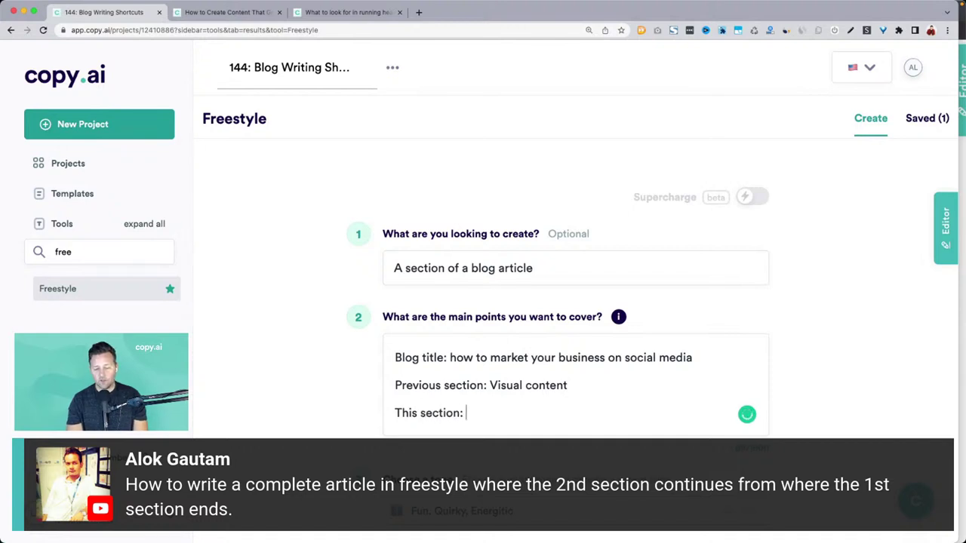
text(Written content)
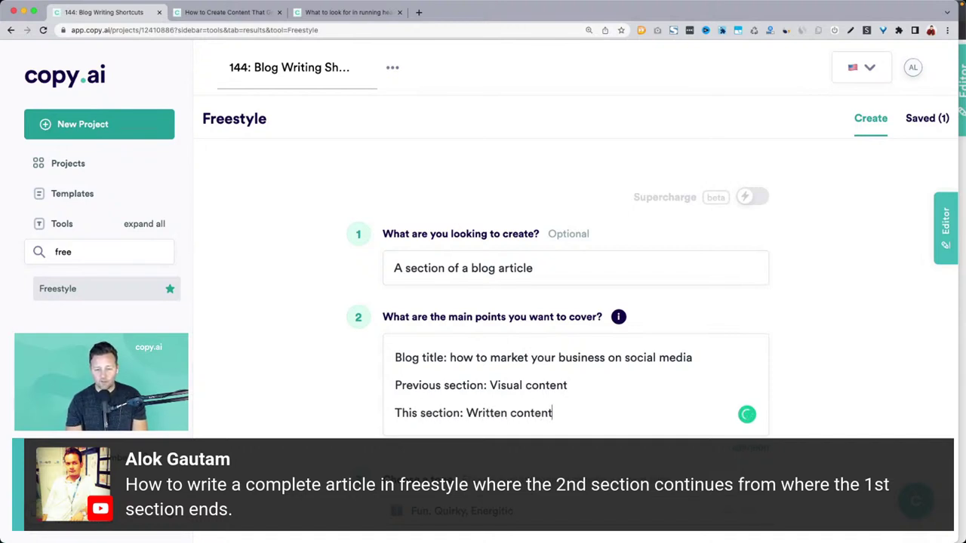
scroll(256, 345, down, 1)
scroll(256, 345, down, 1)
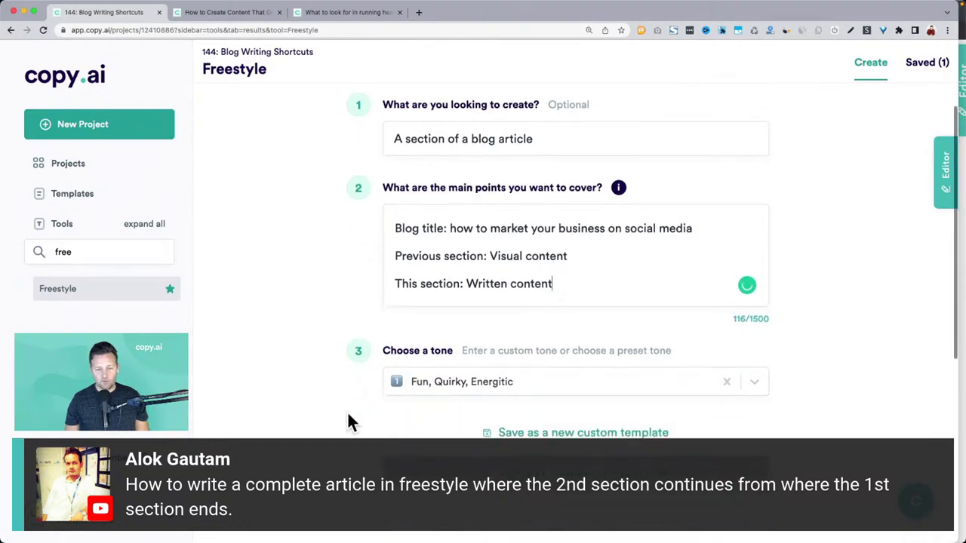
scroll(347, 421, down, 2)
Choose the Helpful tone and generate the blog section content.
click(480, 362)
click(466, 379)
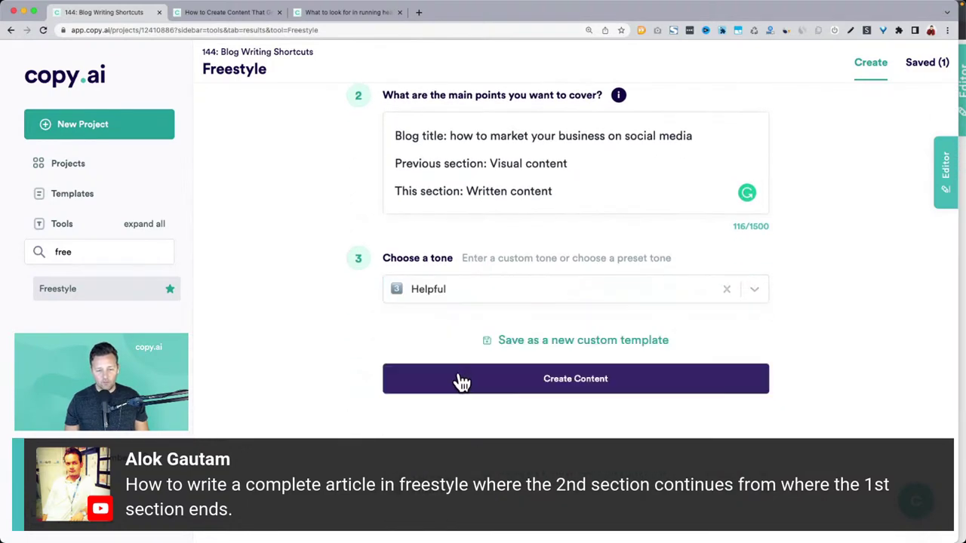
click(475, 381)
scroll(487, 377, up, 3)
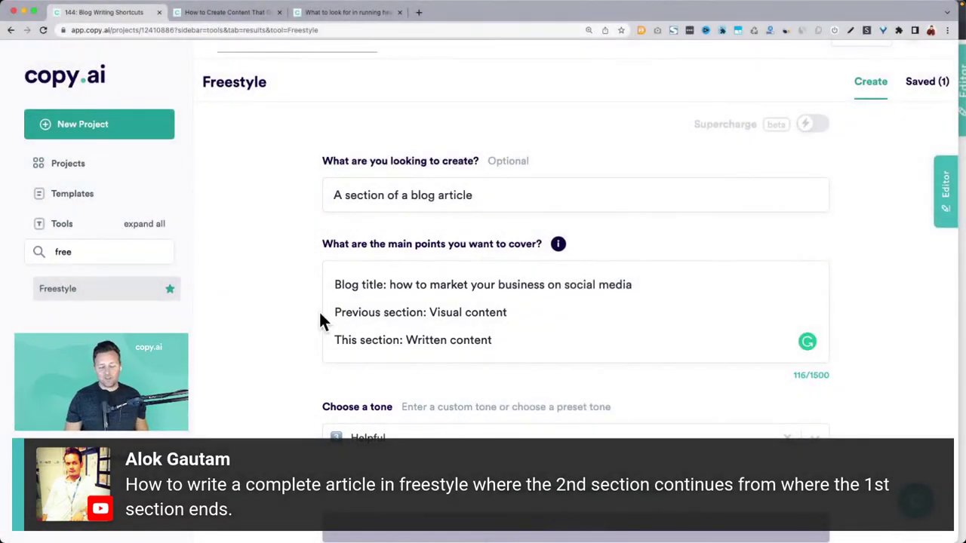
Read through the generated Written content results, highlighting the sentence about visual content dominating.
scroll(285, 310, down, 2)
scroll(284, 313, down, 5)
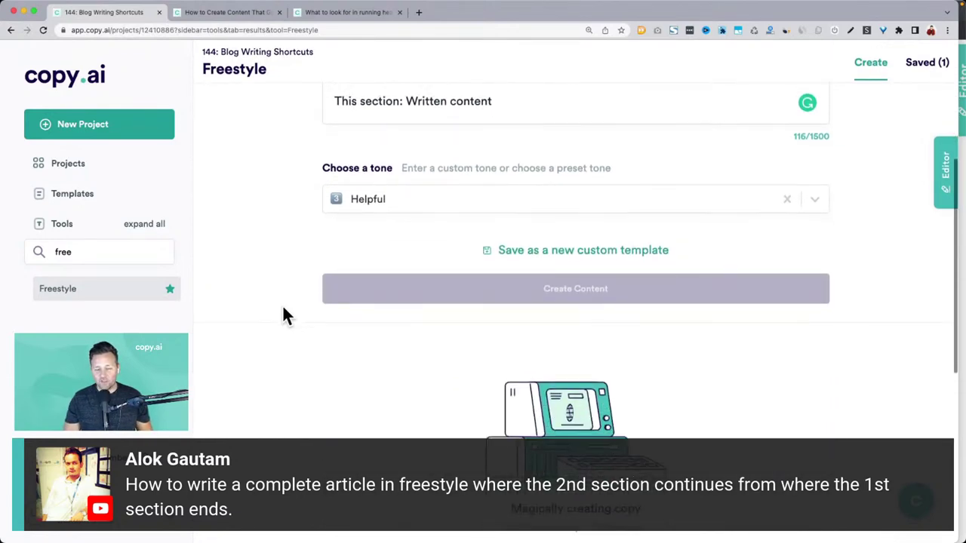
scroll(282, 315, down, 4)
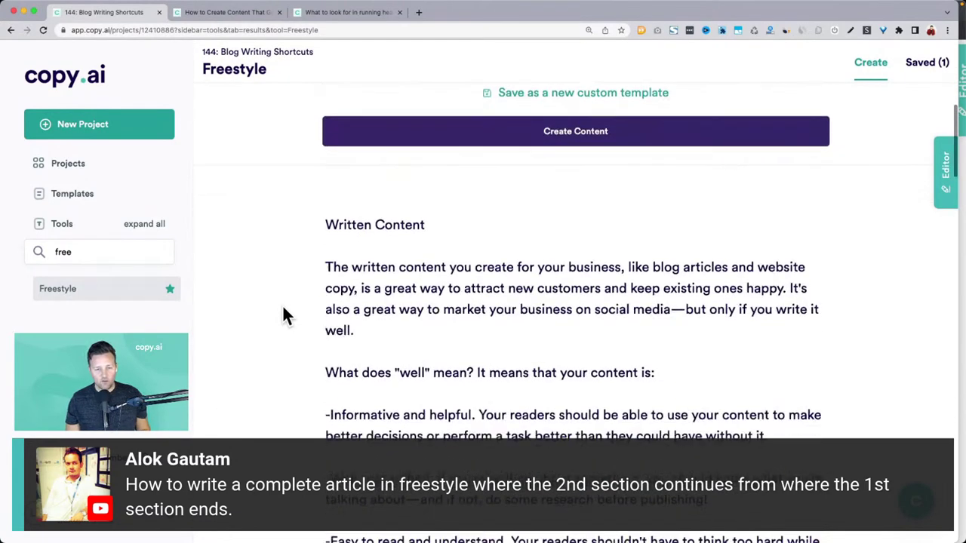
scroll(397, 236, down, 1)
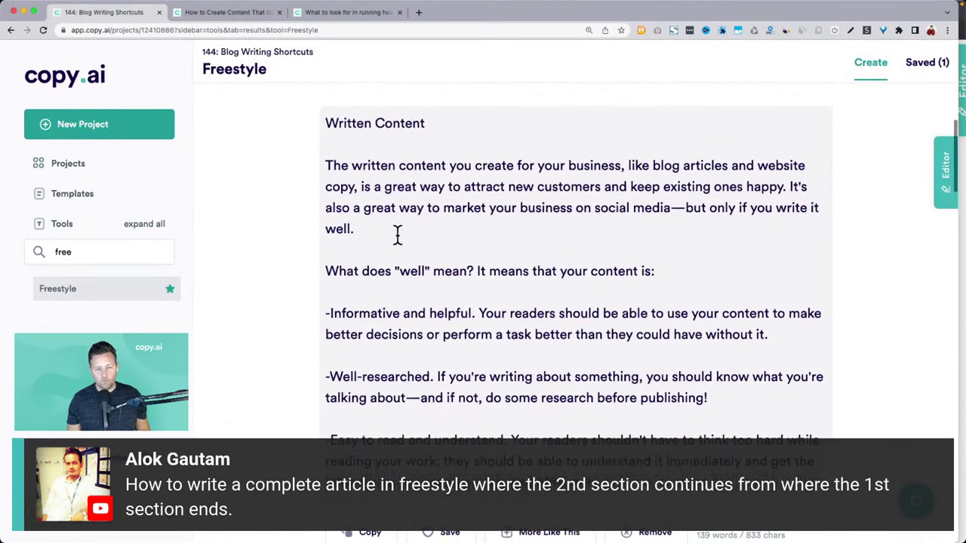
scroll(377, 204, down, 10)
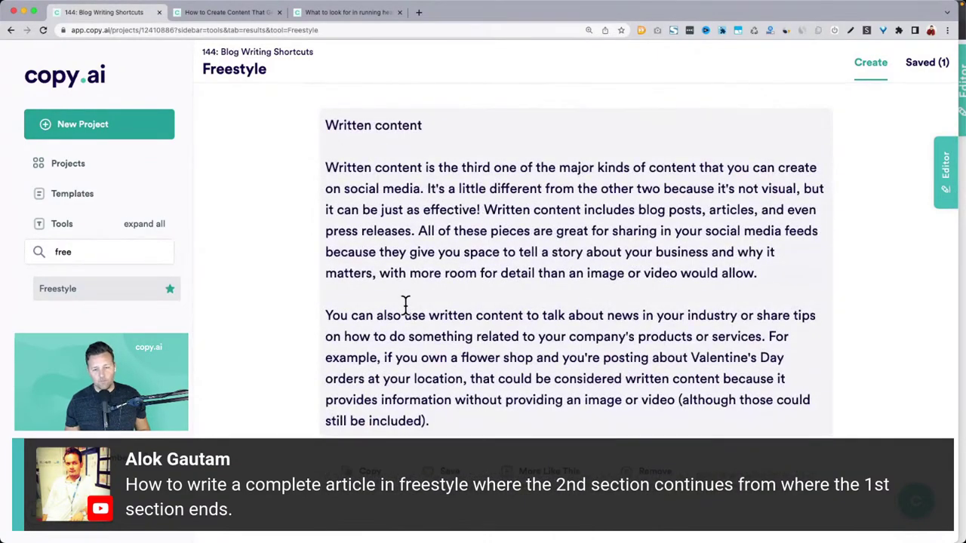
scroll(403, 307, down, 4)
scroll(405, 306, down, 4)
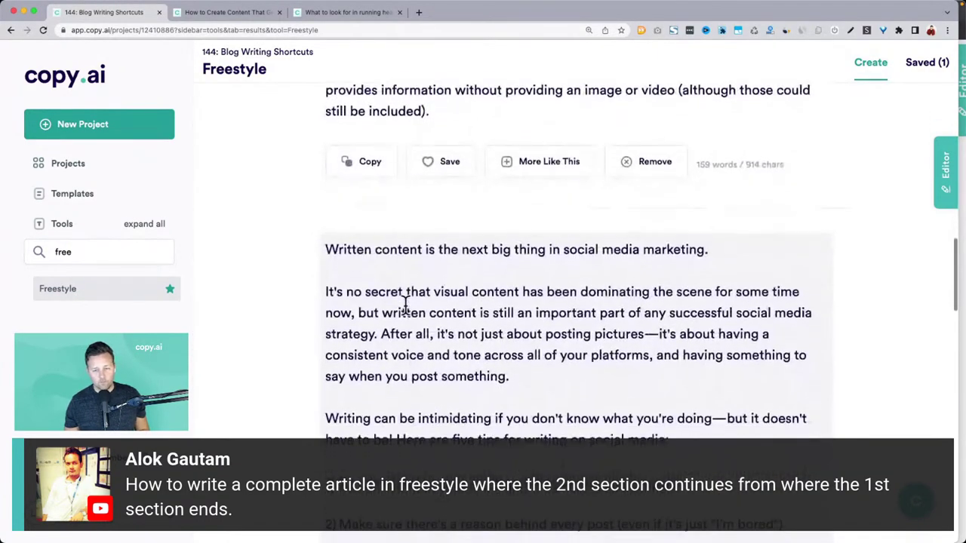
drag(326, 274, 381, 317)
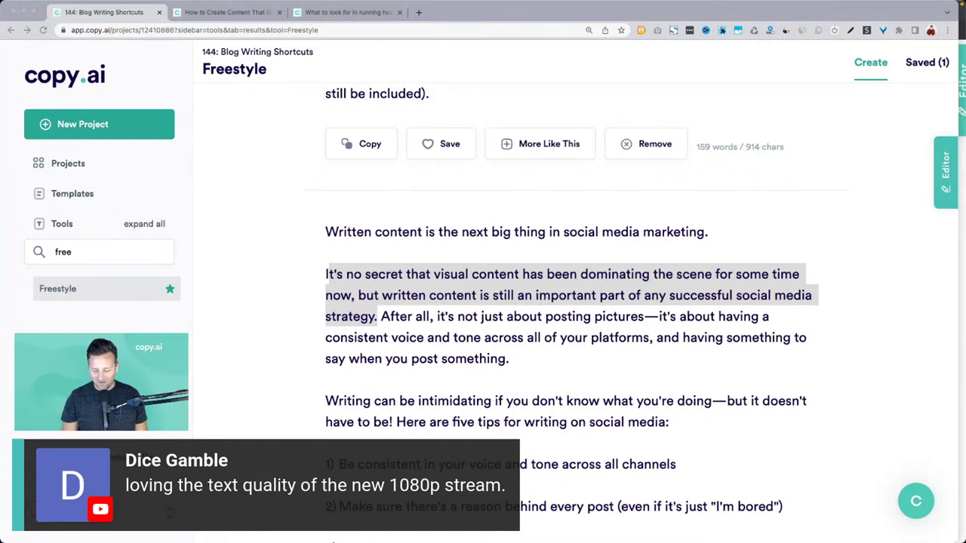
Switch through Mission Control to the Chrome space showing the 'Today's demo' slide.
key(ctrl+Up)
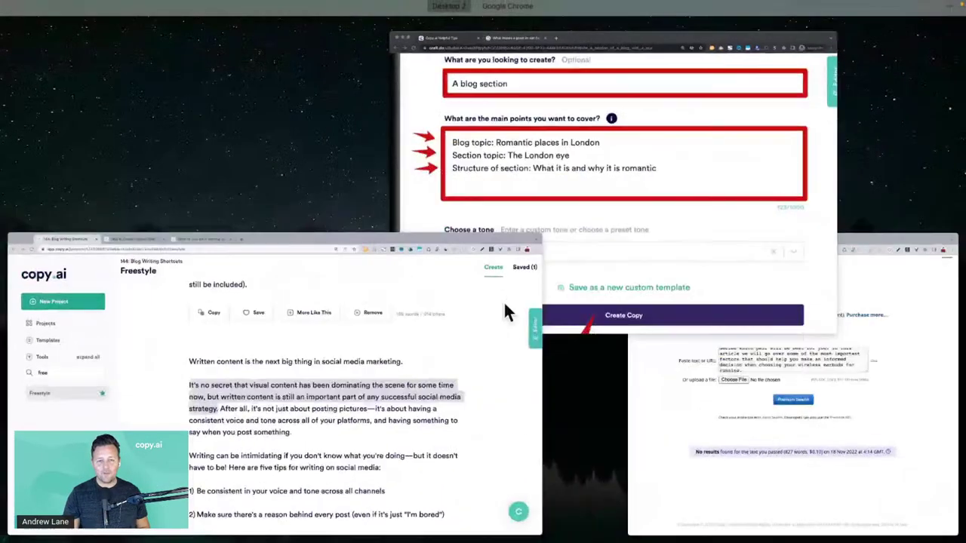
mouse_move(499, 13)
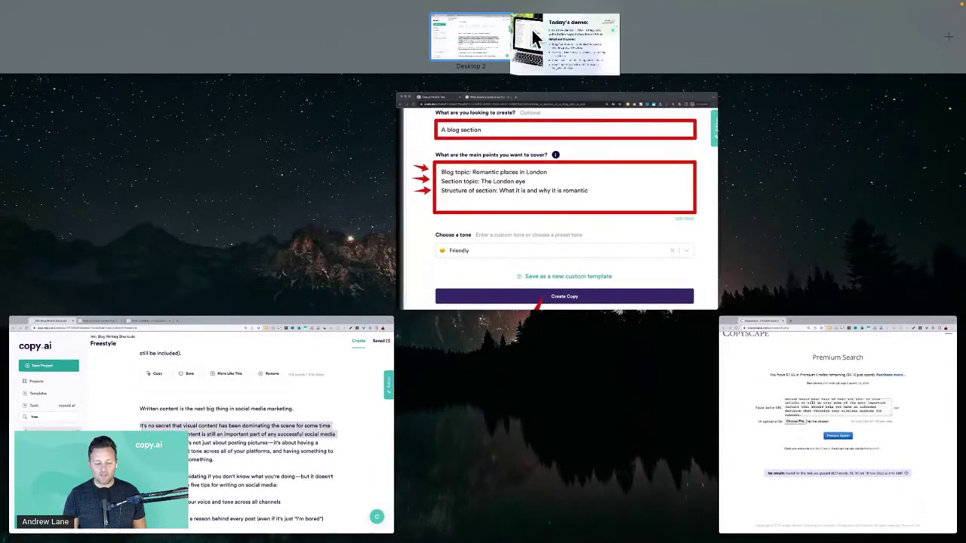
click(531, 27)
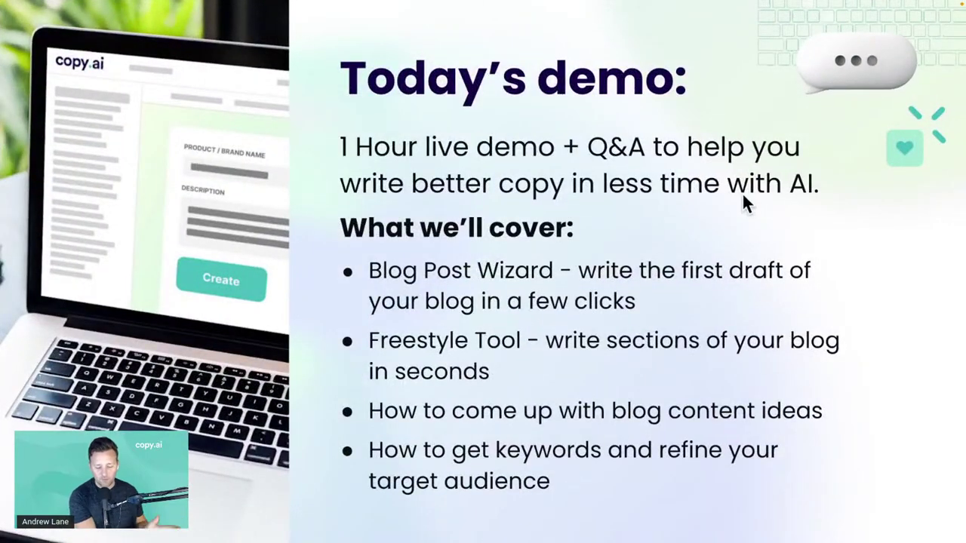